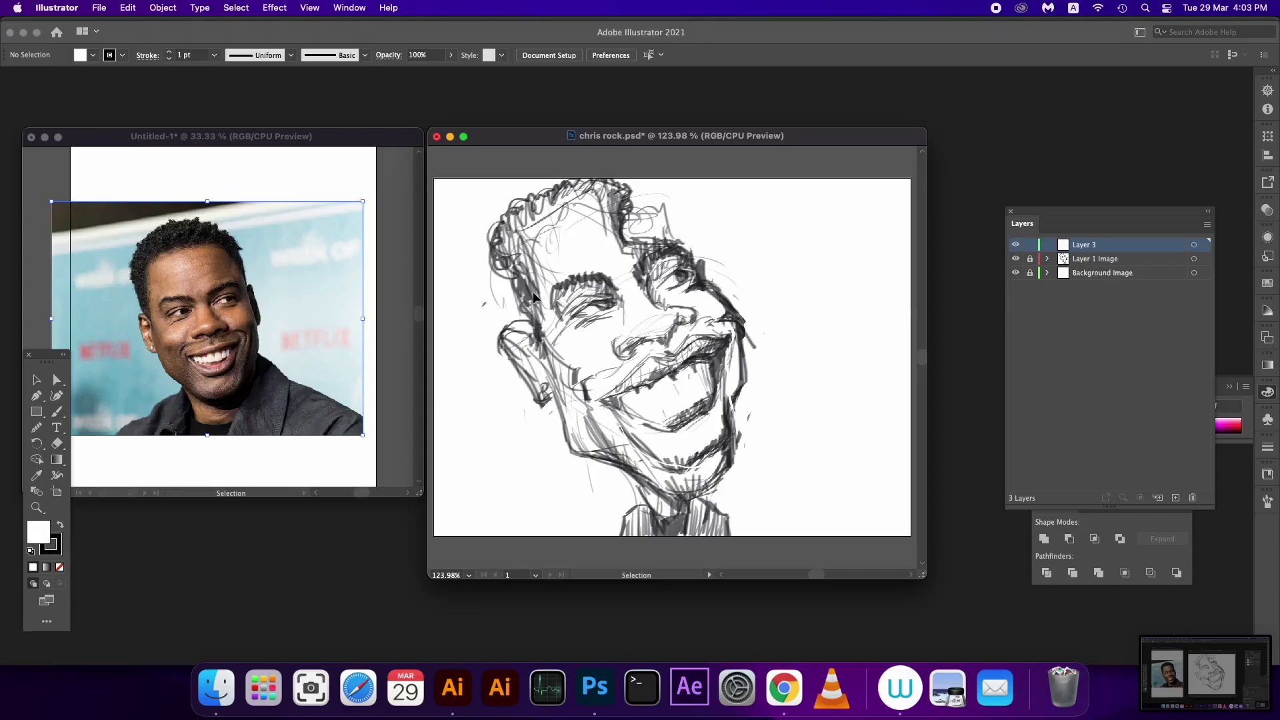
Step: Create a 4 pt Calligraphic brush whose size varies with Pressure, for the Paintbrush
key(b)
click(365, 55)
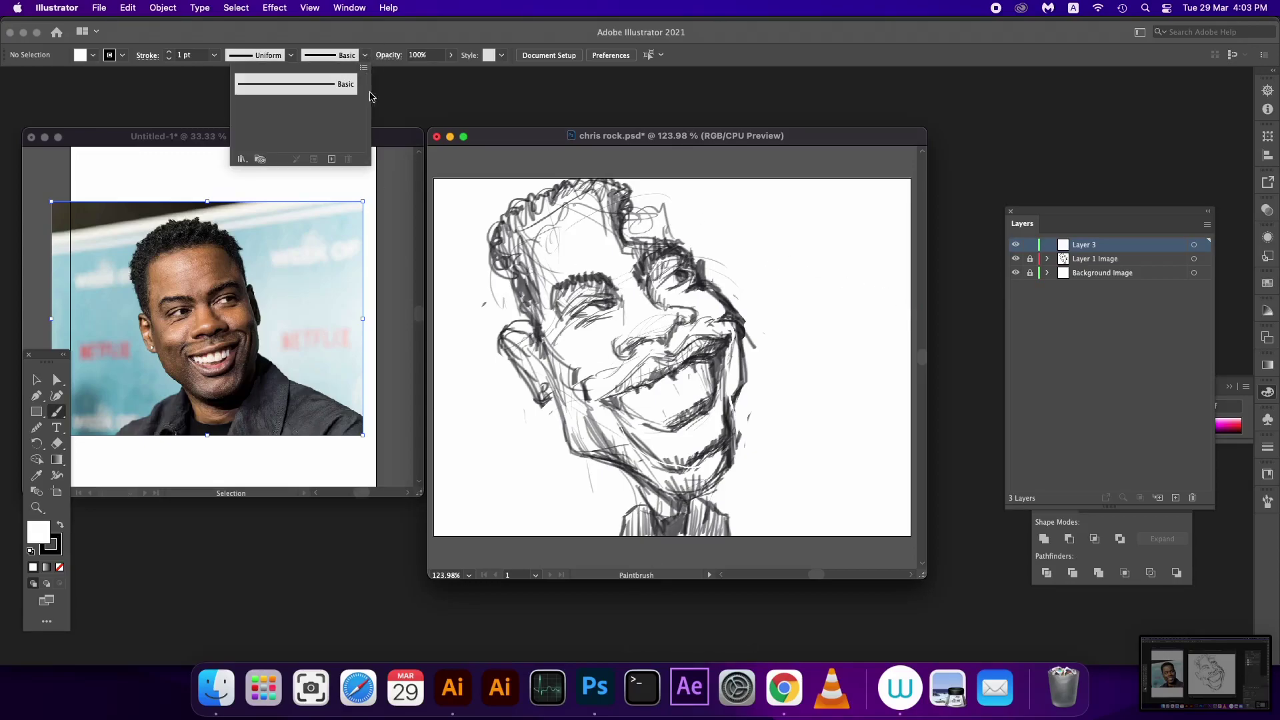
click(331, 159)
click(686, 443)
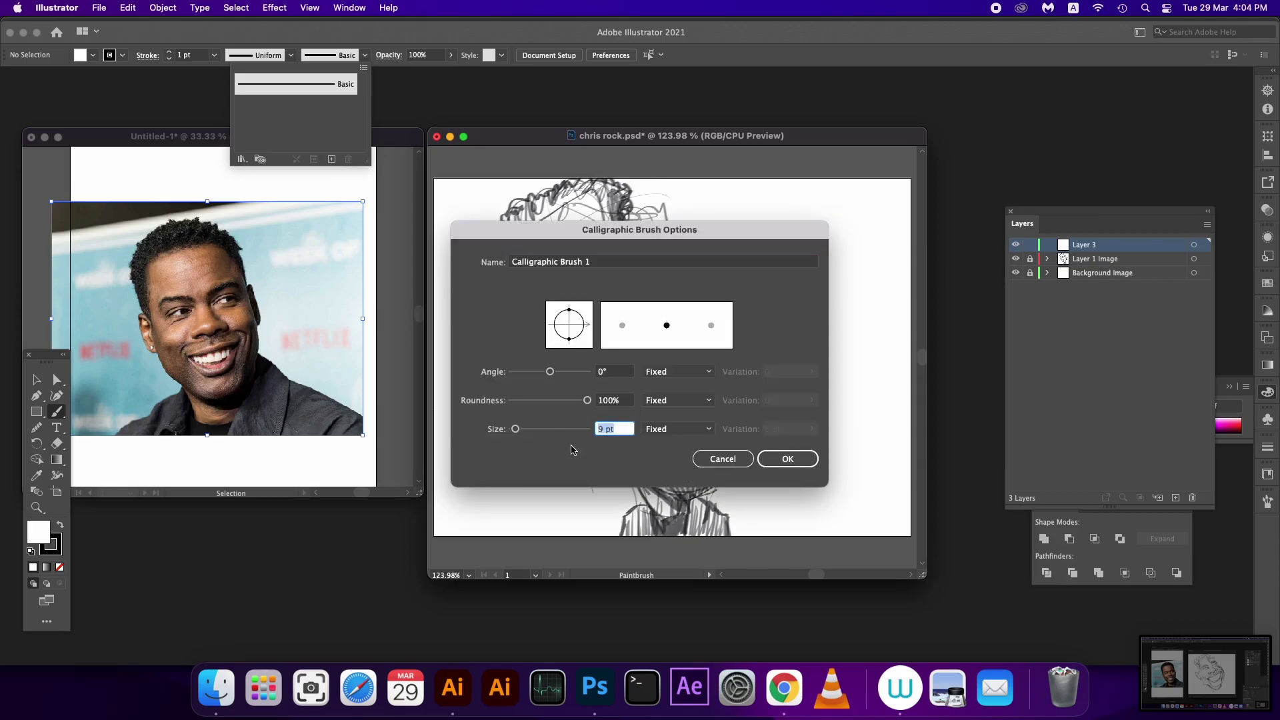
click(630, 432)
text(4)
key(Tab)
key(space)
key(Down)
key(Return)
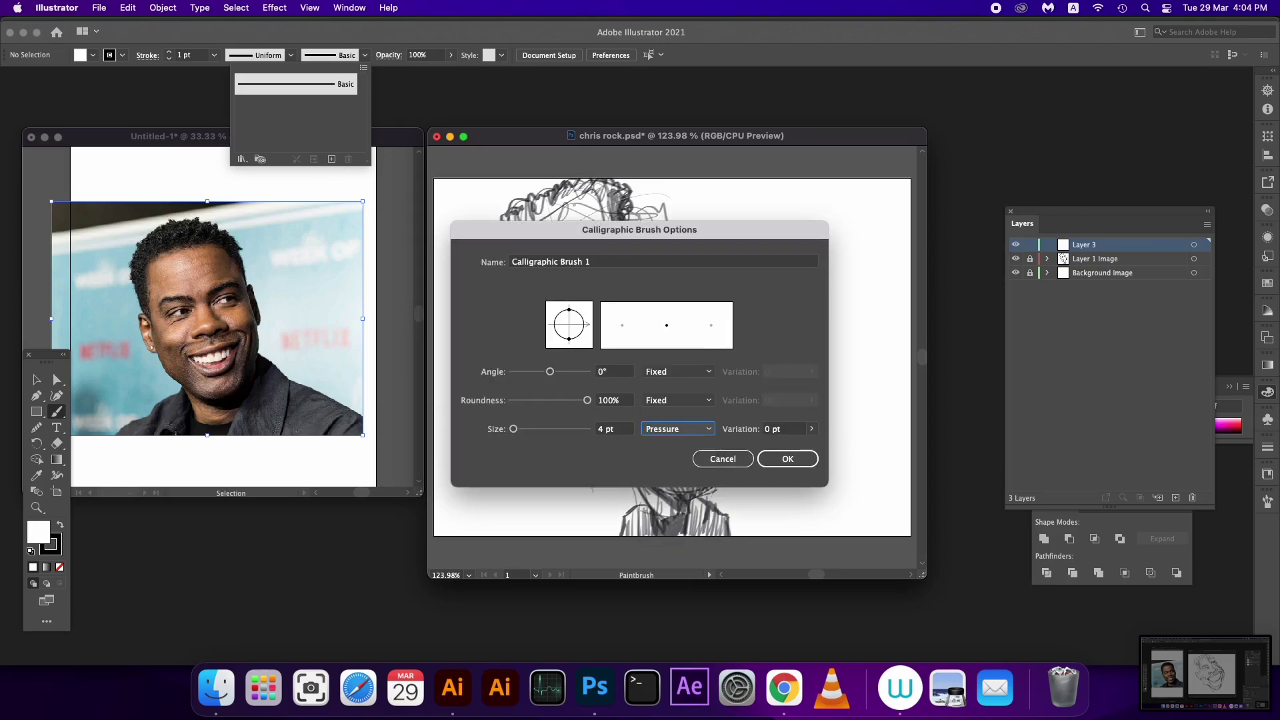
key(Return)
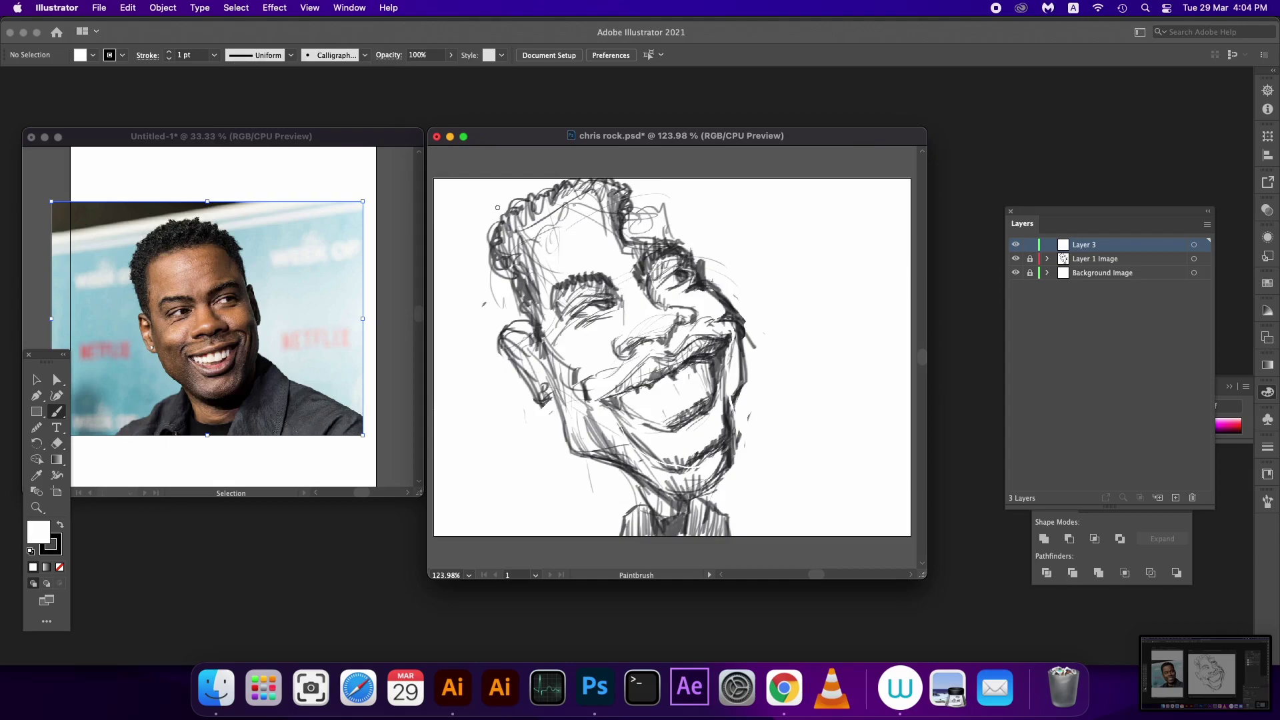
Step: Ink the ear's outer and inner curves, a line inside it and a stroke below
mouse_move(518, 200)
mouse_down()
mouse_move(485, 232)
mouse_move(500, 204)
mouse_move(490, 246)
mouse_move(537, 327)
mouse_up()
key(super+z)
key(super+z)
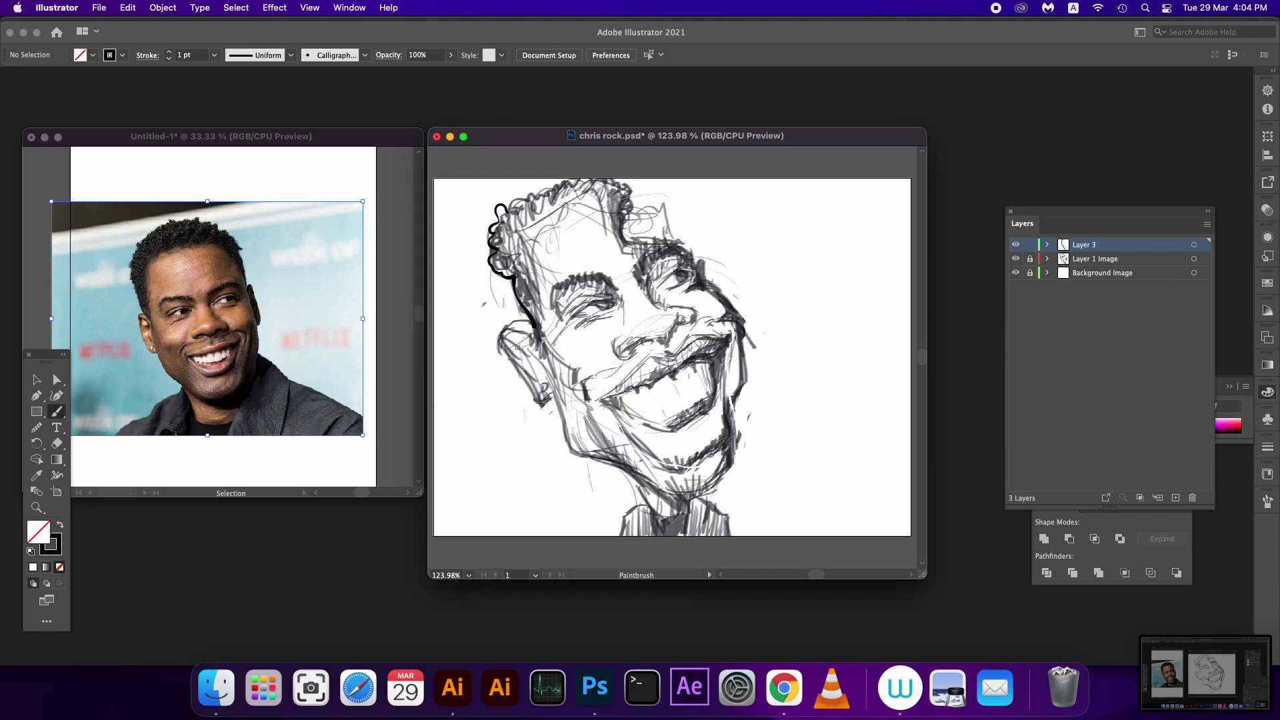
drag(536, 341, 501, 337)
drag(510, 348, 532, 355)
mouse_move(540, 374)
mouse_down()
mouse_move(542, 408)
mouse_move(558, 400)
mouse_up()
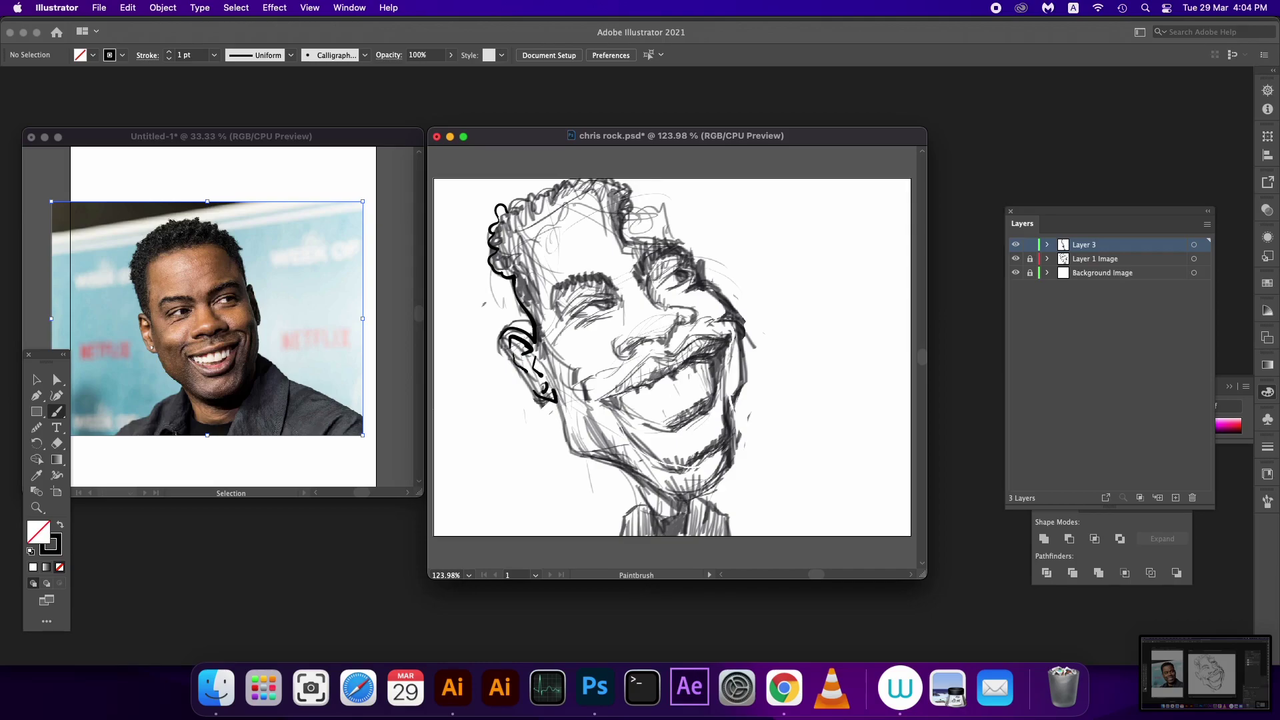
drag(514, 354, 531, 388)
Step: Ink the jawline down from the ear and the lines around both eyes
drag(514, 355, 482, 319)
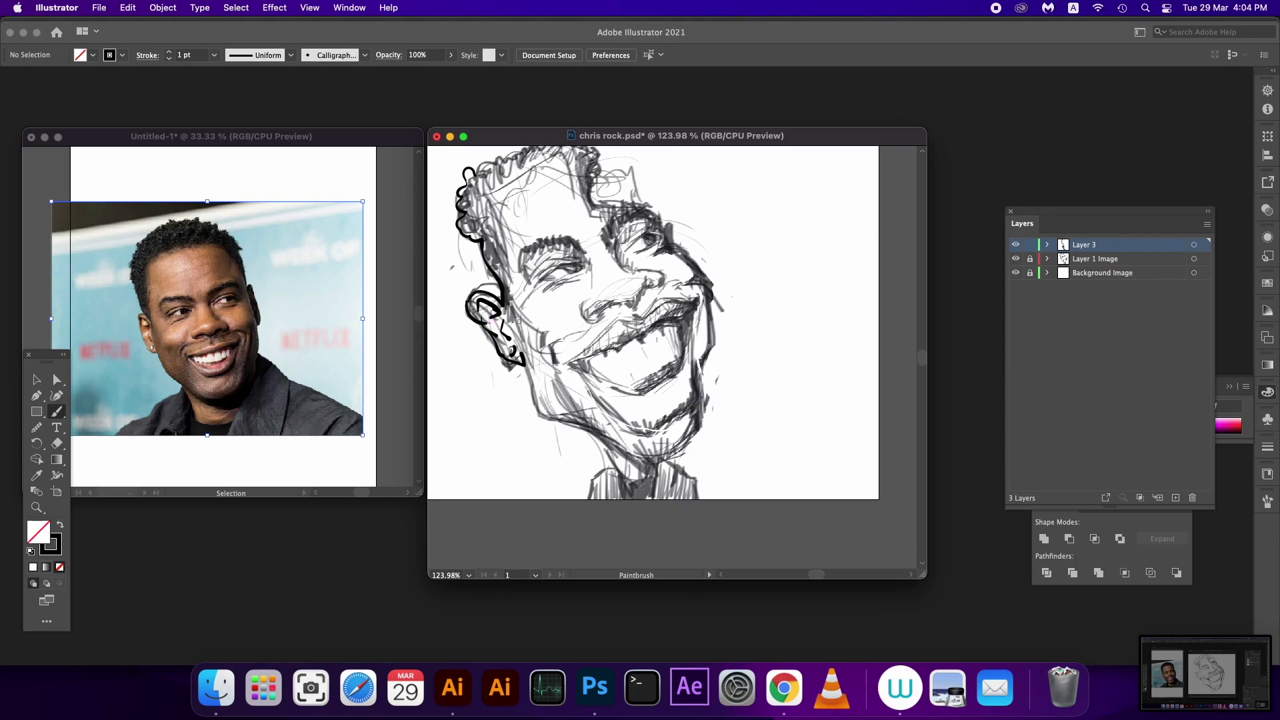
mouse_move(504, 304)
mouse_down()
mouse_move(538, 418)
mouse_move(616, 454)
mouse_move(677, 419)
mouse_move(691, 303)
mouse_up()
scroll(679, 397, up, 2)
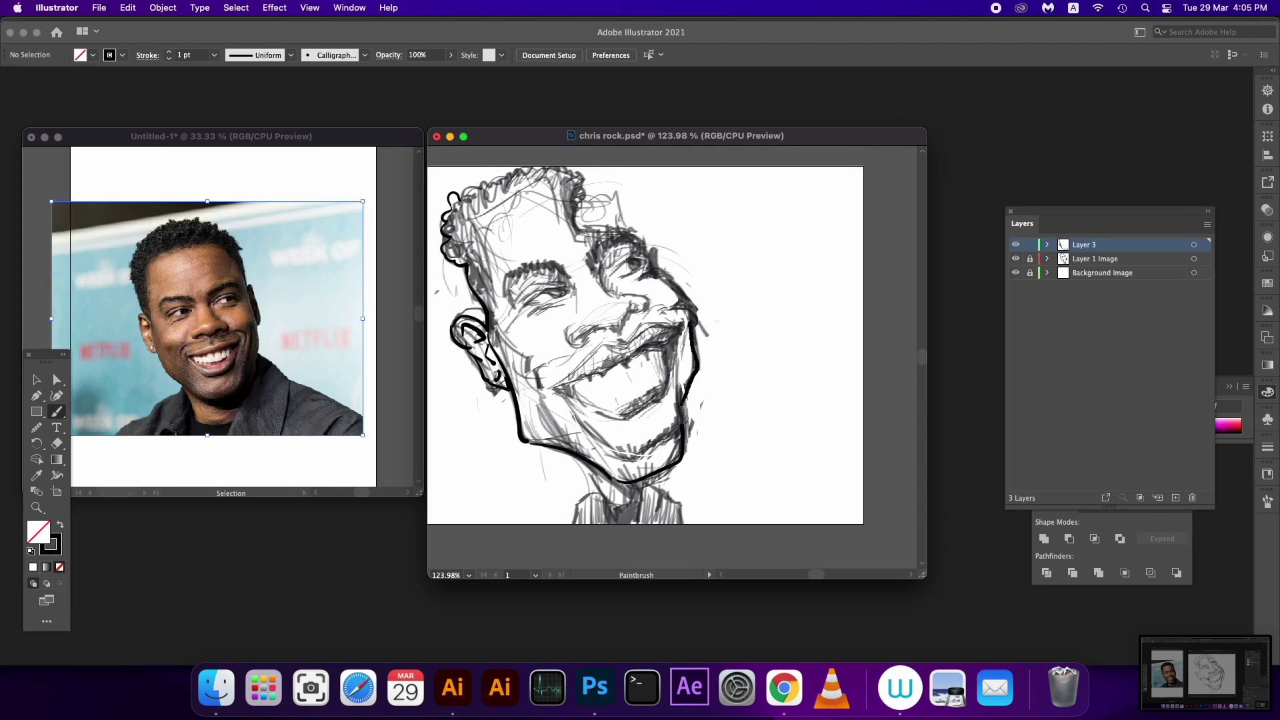
scroll(695, 296, up, 3)
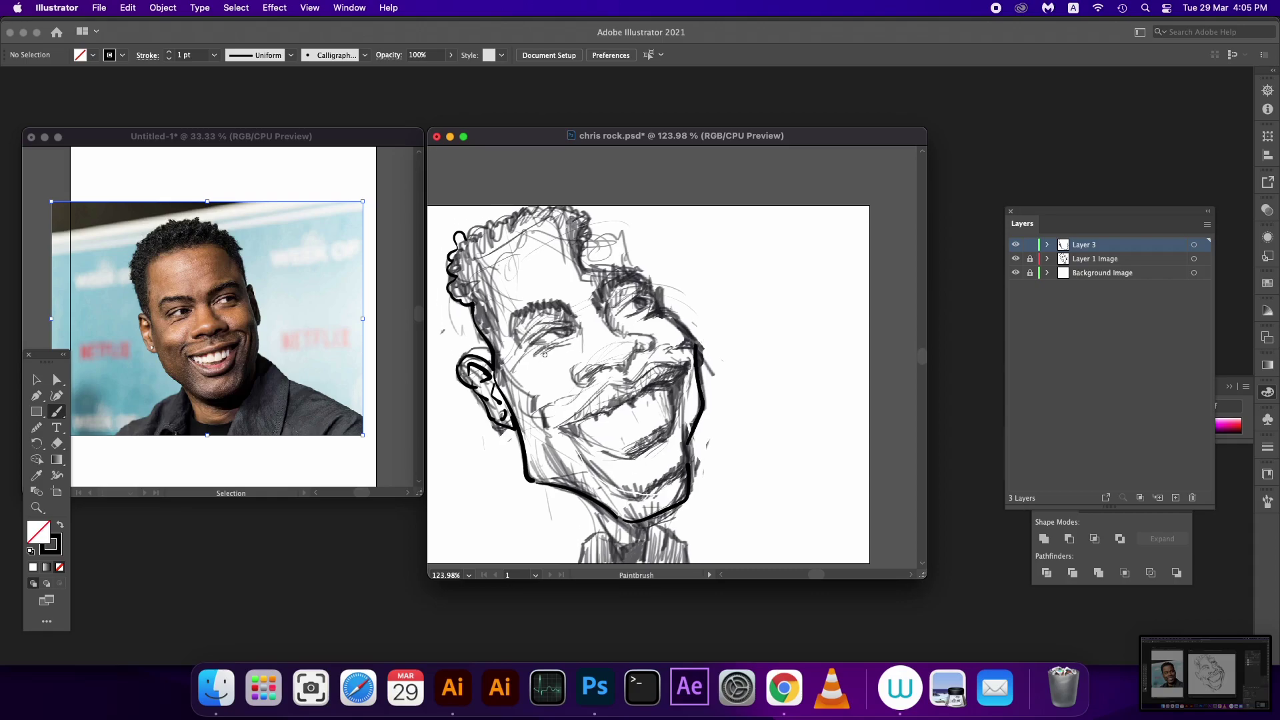
mouse_move(541, 336)
mouse_down()
mouse_move(529, 349)
mouse_move(571, 329)
mouse_up()
drag(614, 316, 652, 304)
scroll(650, 390, up, 2)
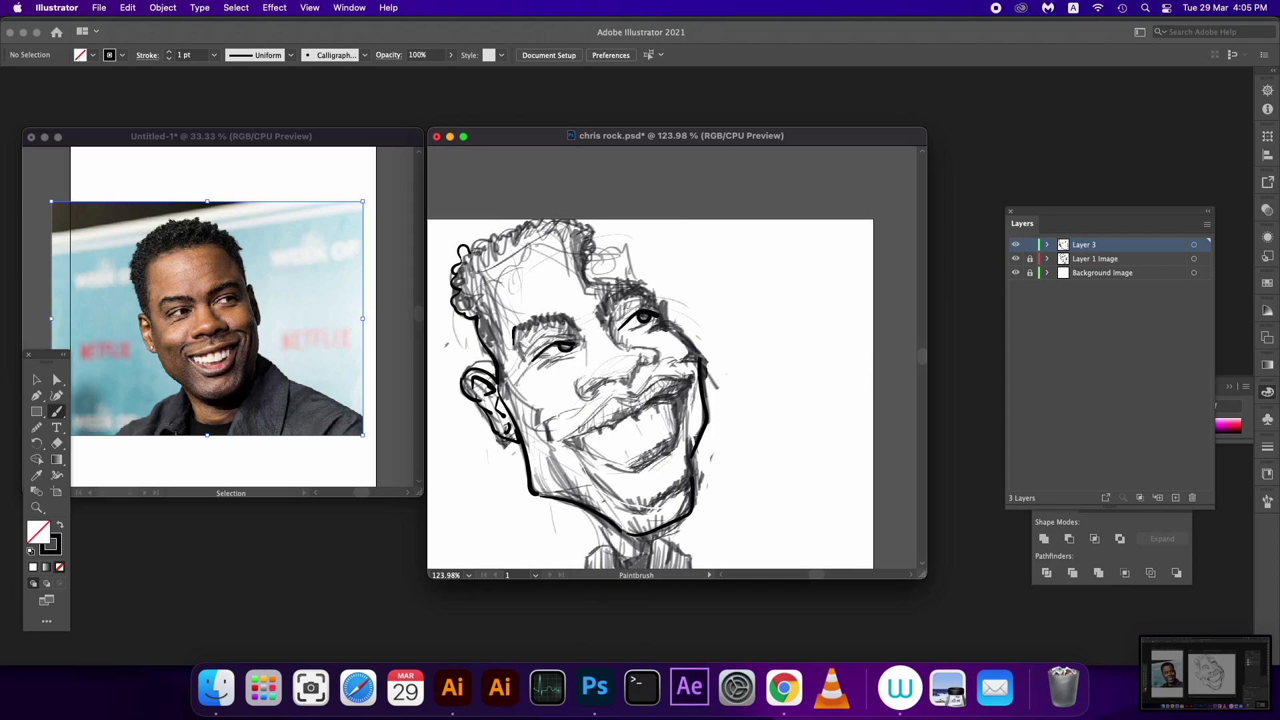
Step: Ink the left eyebrow and a dark mass between the eyes
drag(515, 327, 573, 319)
key(super+z)
drag(515, 327, 573, 323)
scroll(565, 341, up, 2)
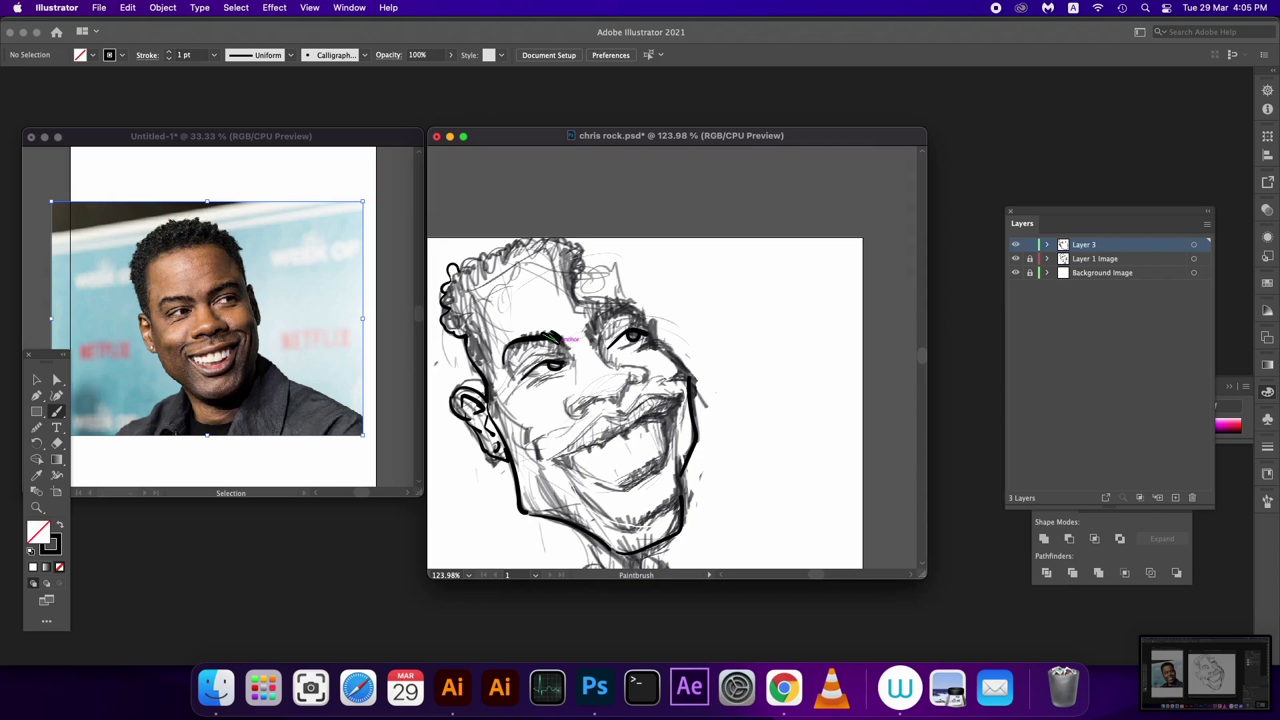
mouse_move(589, 344)
mouse_down()
mouse_move(590, 320)
mouse_move(627, 306)
mouse_move(634, 316)
mouse_move(598, 344)
mouse_up()
Step: Ink the nostril curve and the side of the nose
scroll(559, 364, down, 3)
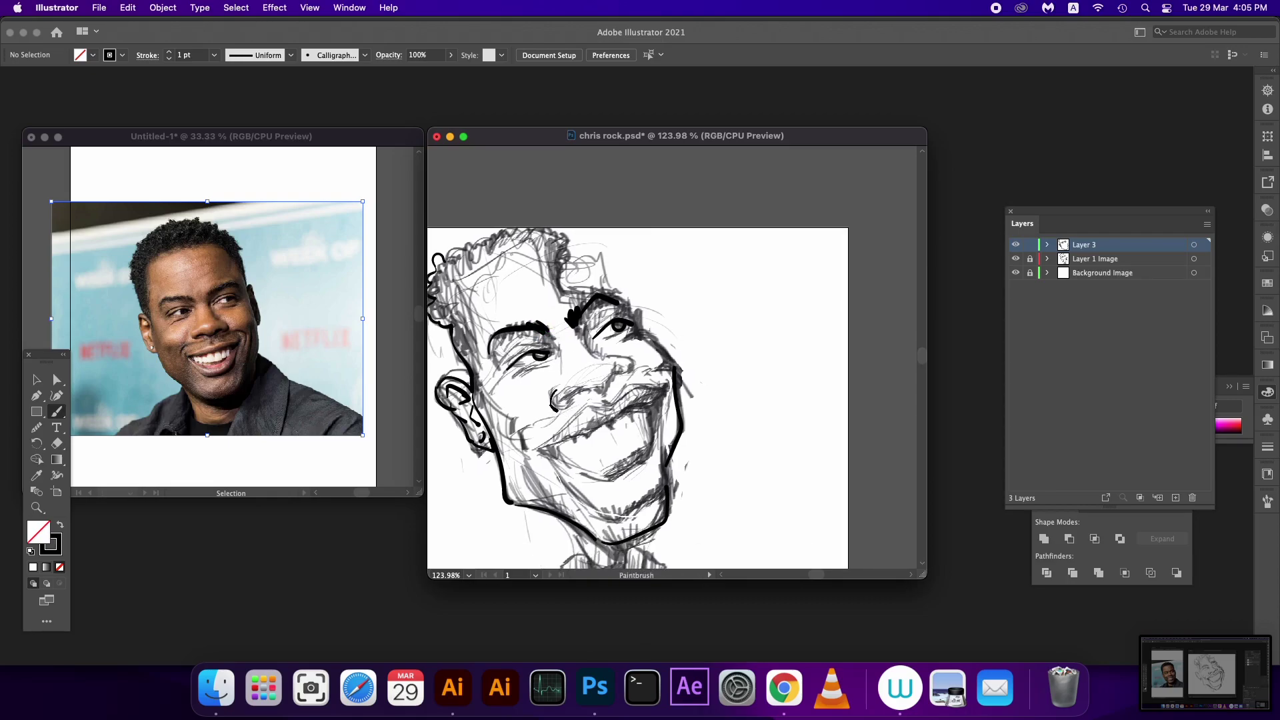
mouse_move(556, 410)
mouse_down()
mouse_move(580, 393)
mouse_move(563, 401)
mouse_up()
drag(601, 392, 619, 370)
drag(635, 381, 628, 374)
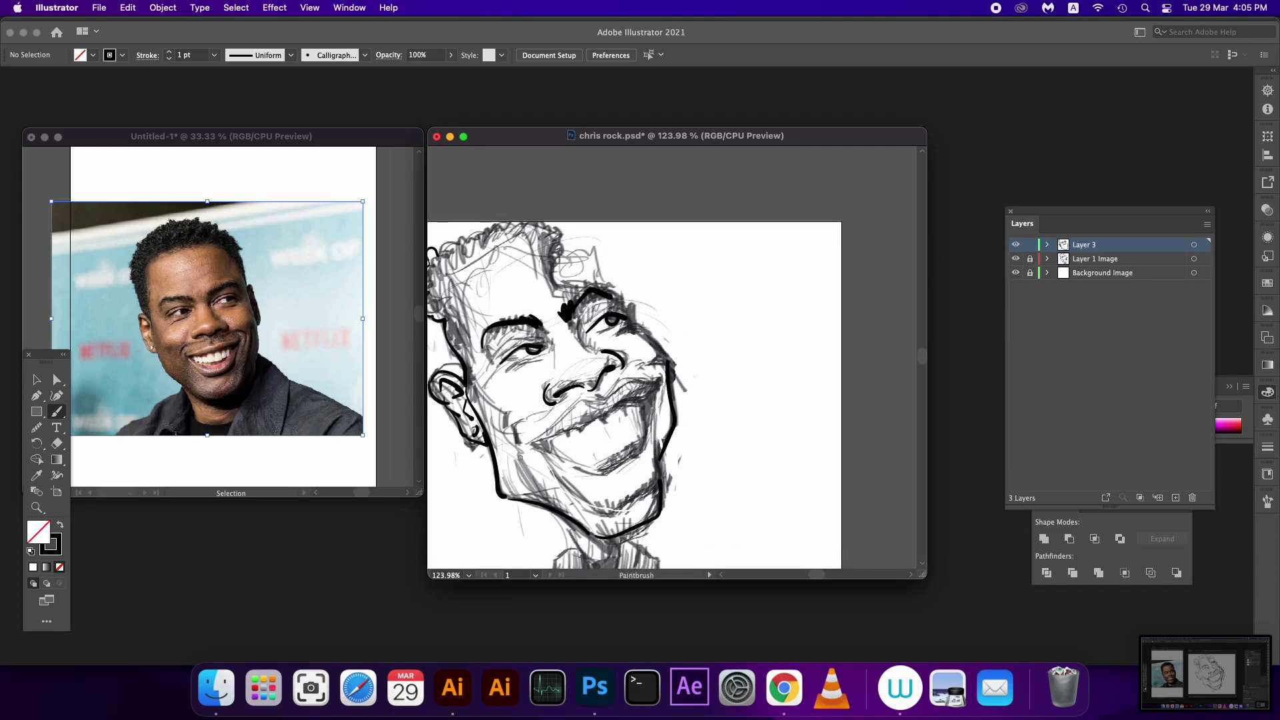
Step: Ink the curved crease left of the mouth, the upper lip line and nearby strokes
drag(519, 426, 513, 445)
key(super+z)
drag(520, 422, 514, 446)
drag(626, 373, 613, 357)
drag(520, 435, 588, 400)
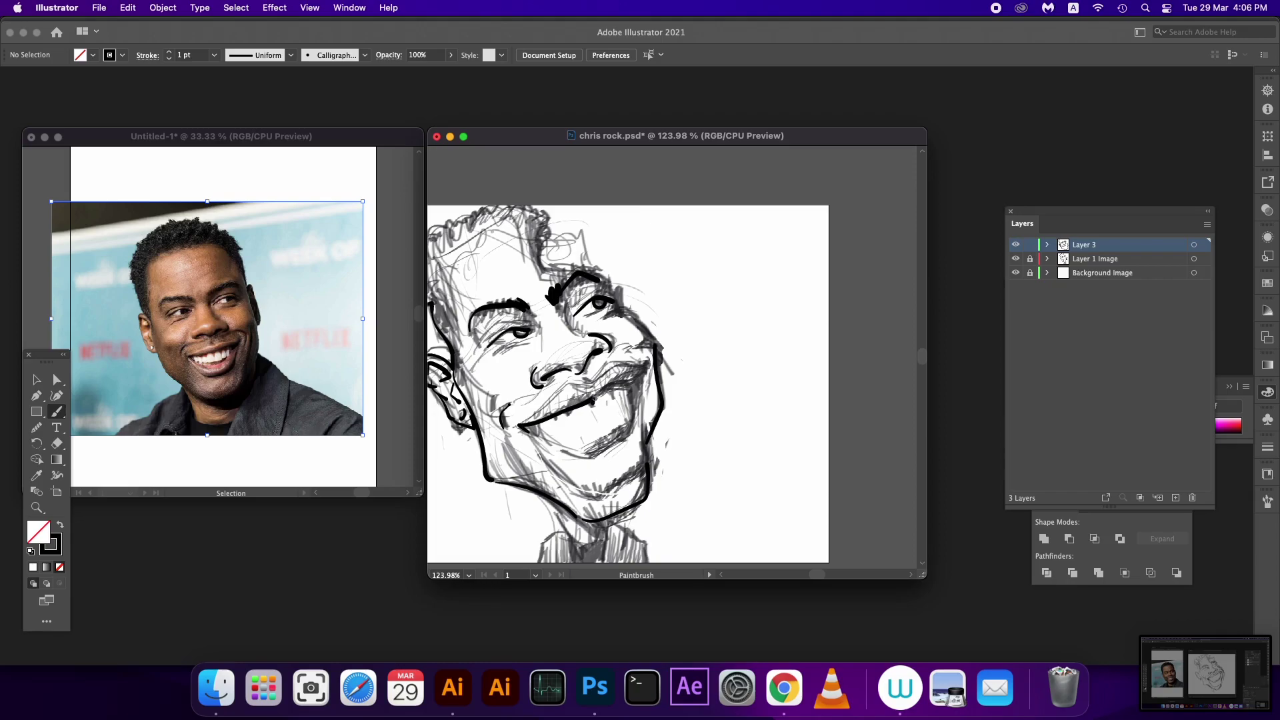
mouse_move(599, 394)
mouse_down()
mouse_move(645, 365)
mouse_move(631, 397)
mouse_up()
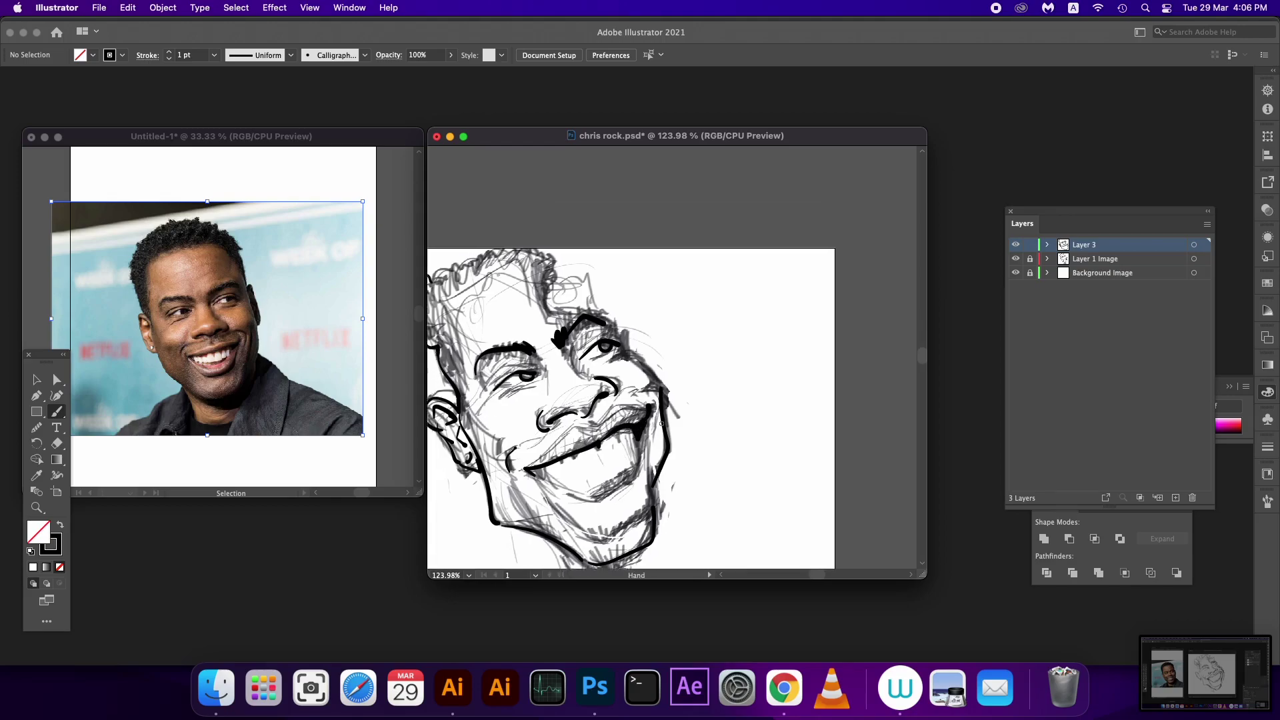
scroll(674, 387, up, 3)
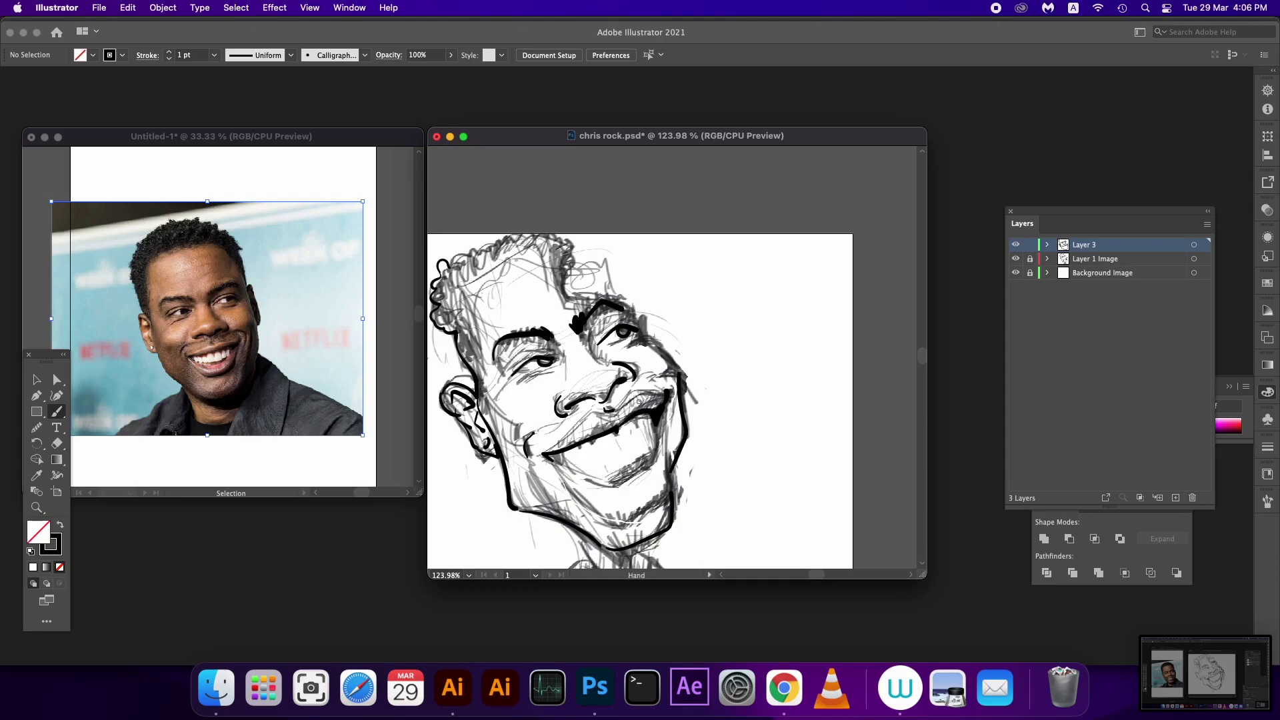
scroll(639, 421, up, 2)
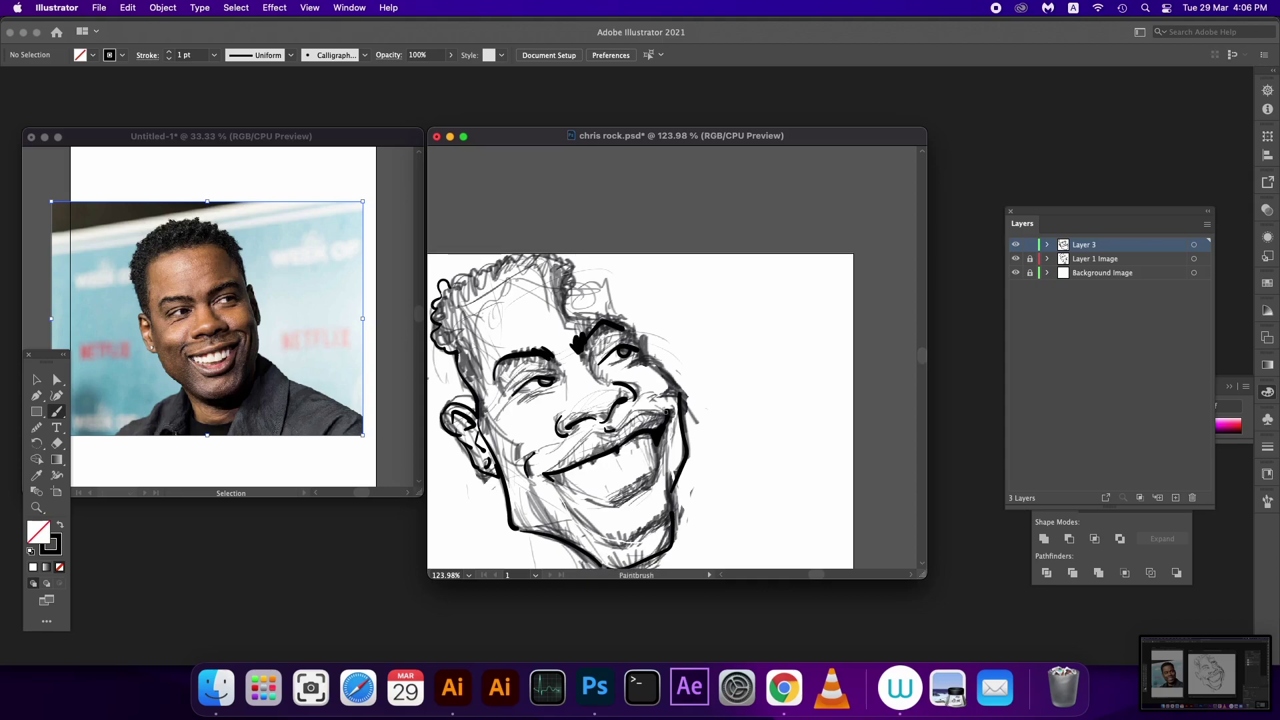
drag(652, 404, 670, 404)
scroll(667, 406, down, 3)
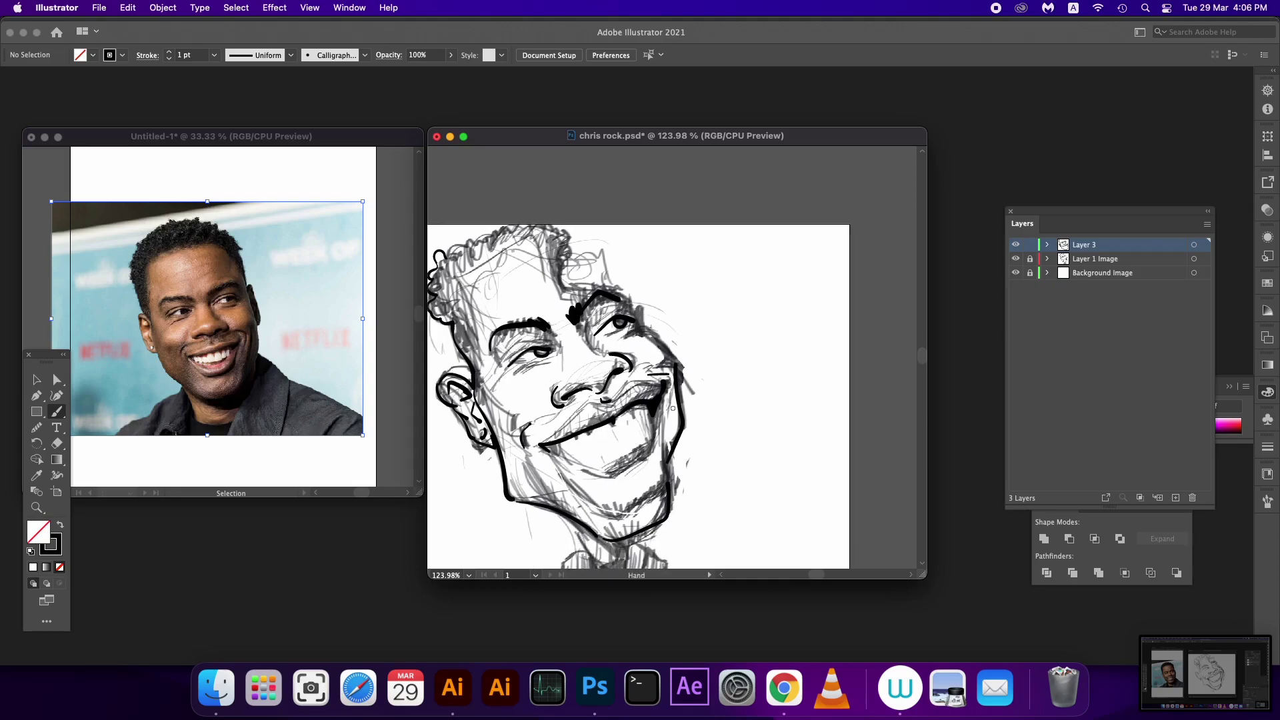
scroll(670, 427, down, 3)
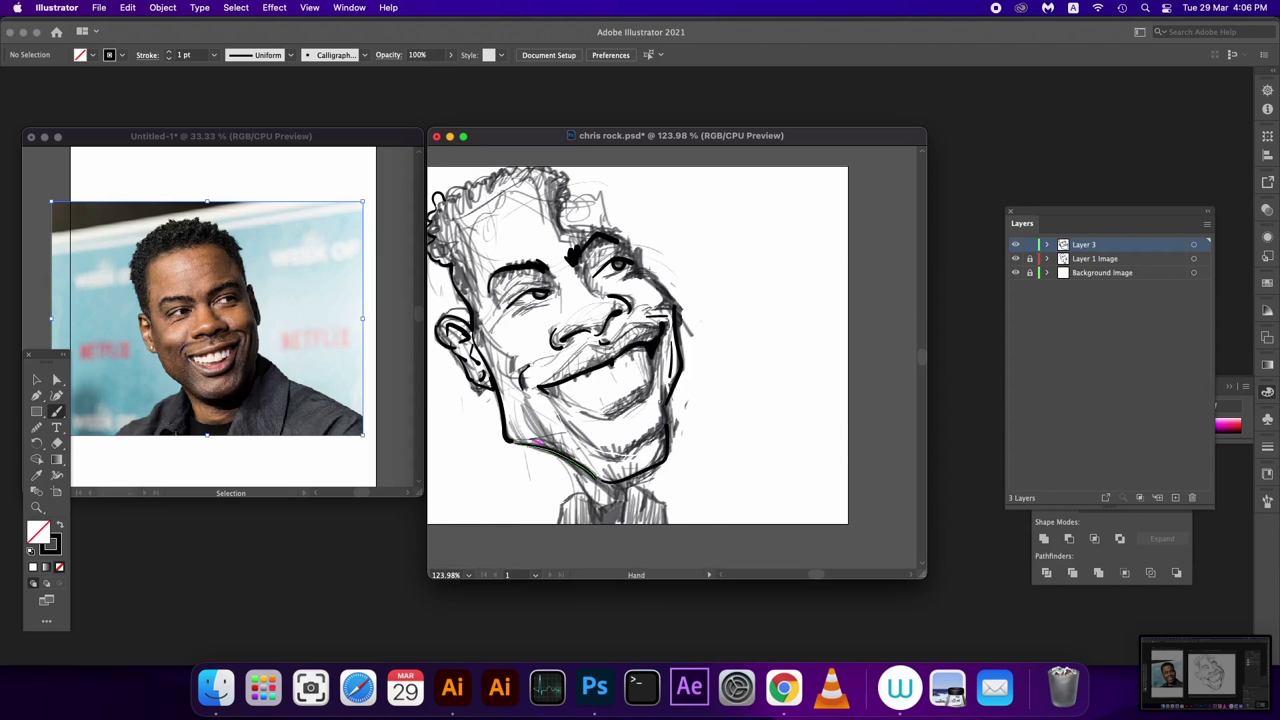
mouse_move(595, 478)
mouse_down()
mouse_move(539, 442)
mouse_move(627, 444)
mouse_move(669, 377)
mouse_up()
Step: Ink the left jawline, short strokes along the left face and a curly stroke at the hair's top
key(space)
drag(537, 442, 562, 467)
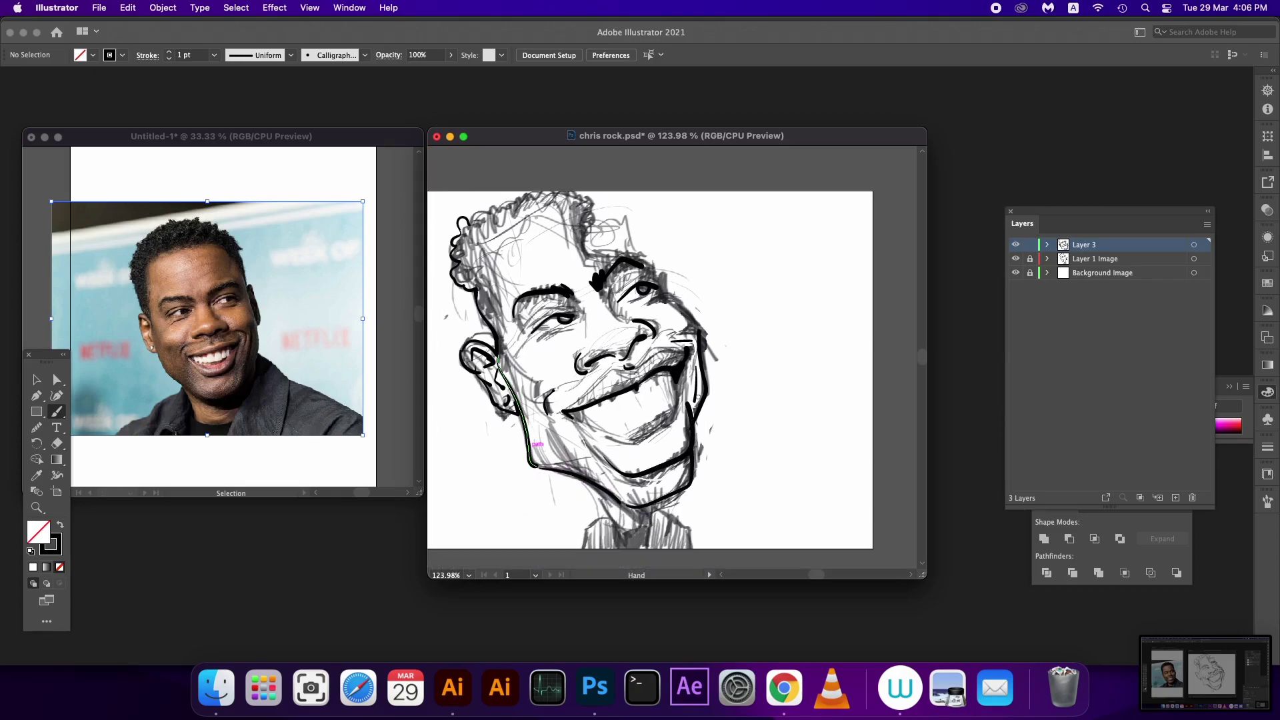
drag(496, 356, 533, 465)
key(space)
drag(532, 424, 537, 442)
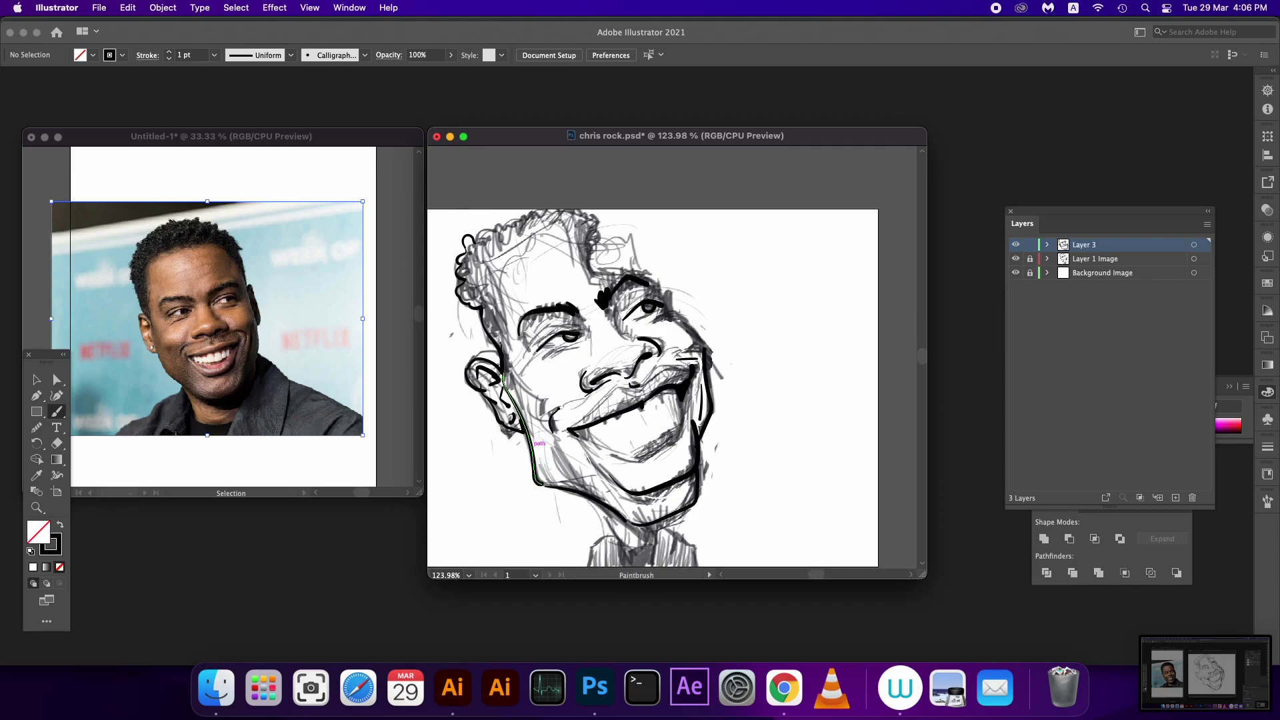
drag(501, 344, 490, 291)
key(space)
drag(520, 374, 530, 418)
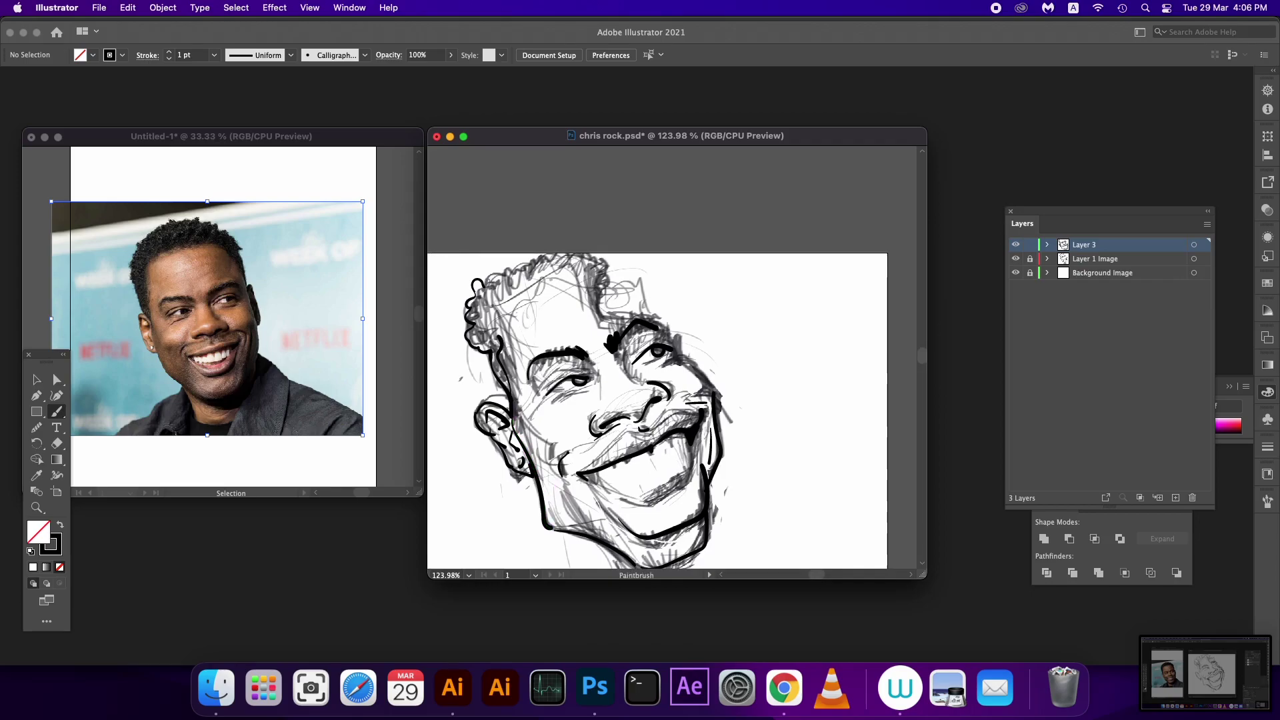
mouse_move(482, 281)
mouse_down()
mouse_move(521, 250)
mouse_move(584, 256)
mouse_move(621, 285)
mouse_move(596, 294)
mouse_move(607, 315)
mouse_up()
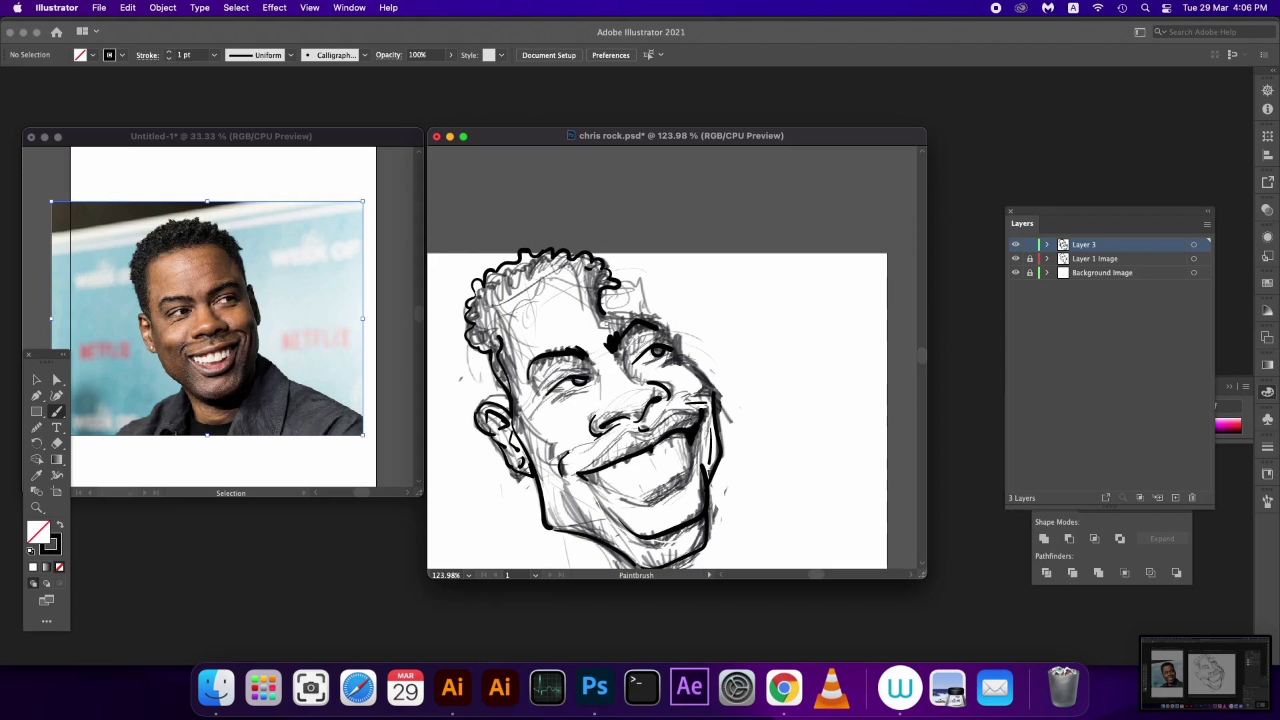
Step: Ink the curly hair top, lower-cheek hatching, the neck line and both collar lines
mouse_move(604, 314)
mouse_down()
mouse_move(642, 318)
mouse_move(642, 338)
mouse_move(655, 336)
mouse_move(692, 389)
mouse_move(710, 311)
mouse_up()
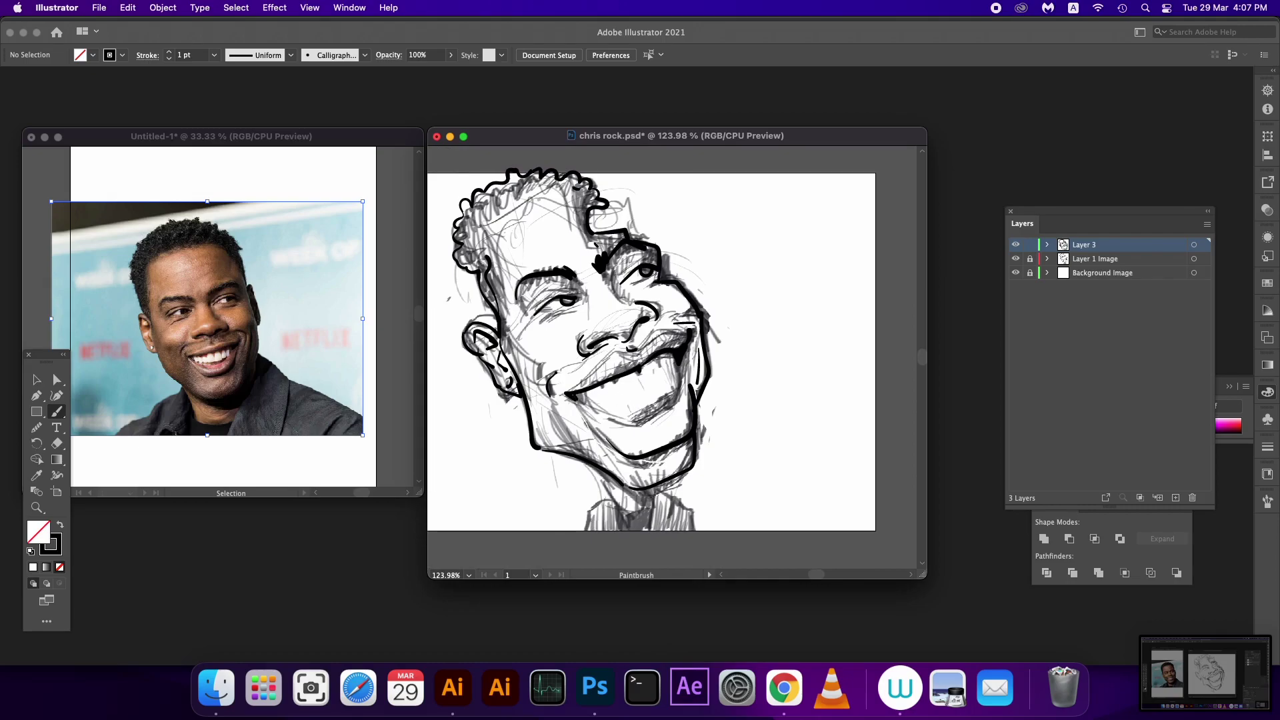
mouse_move(649, 421)
mouse_down()
mouse_move(667, 411)
mouse_move(692, 340)
mouse_up()
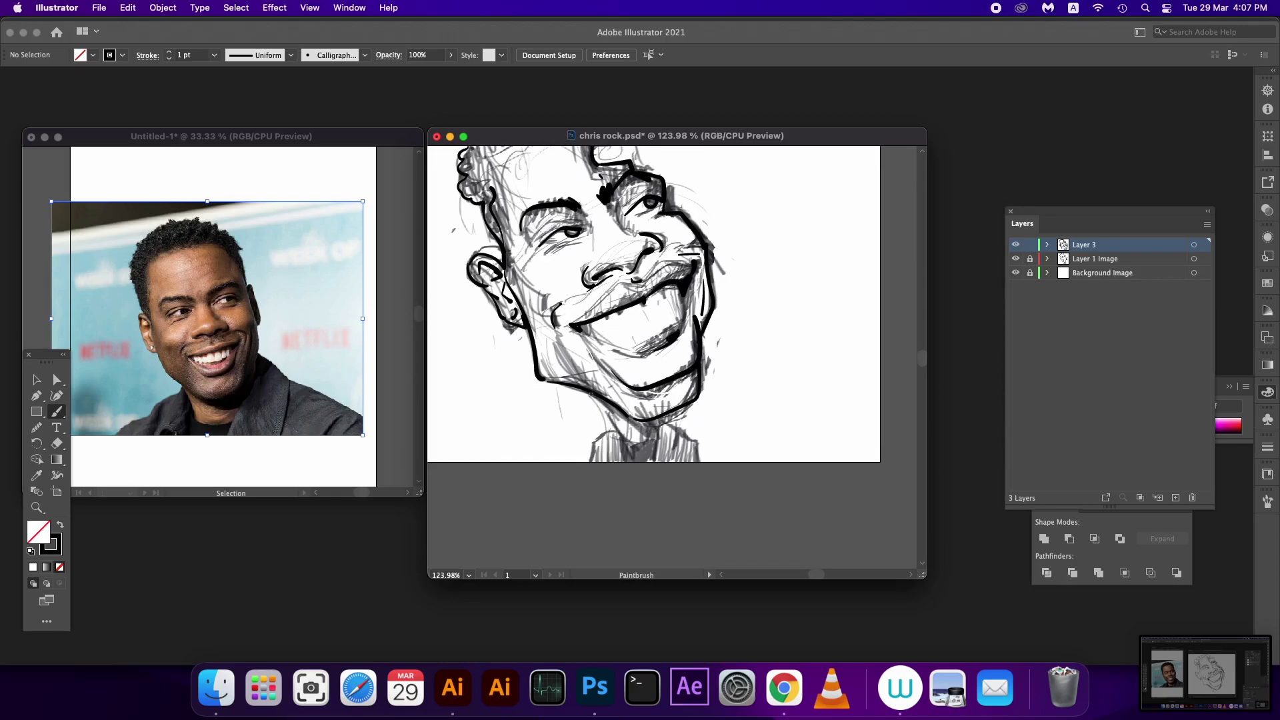
drag(594, 392, 624, 444)
drag(594, 437, 590, 476)
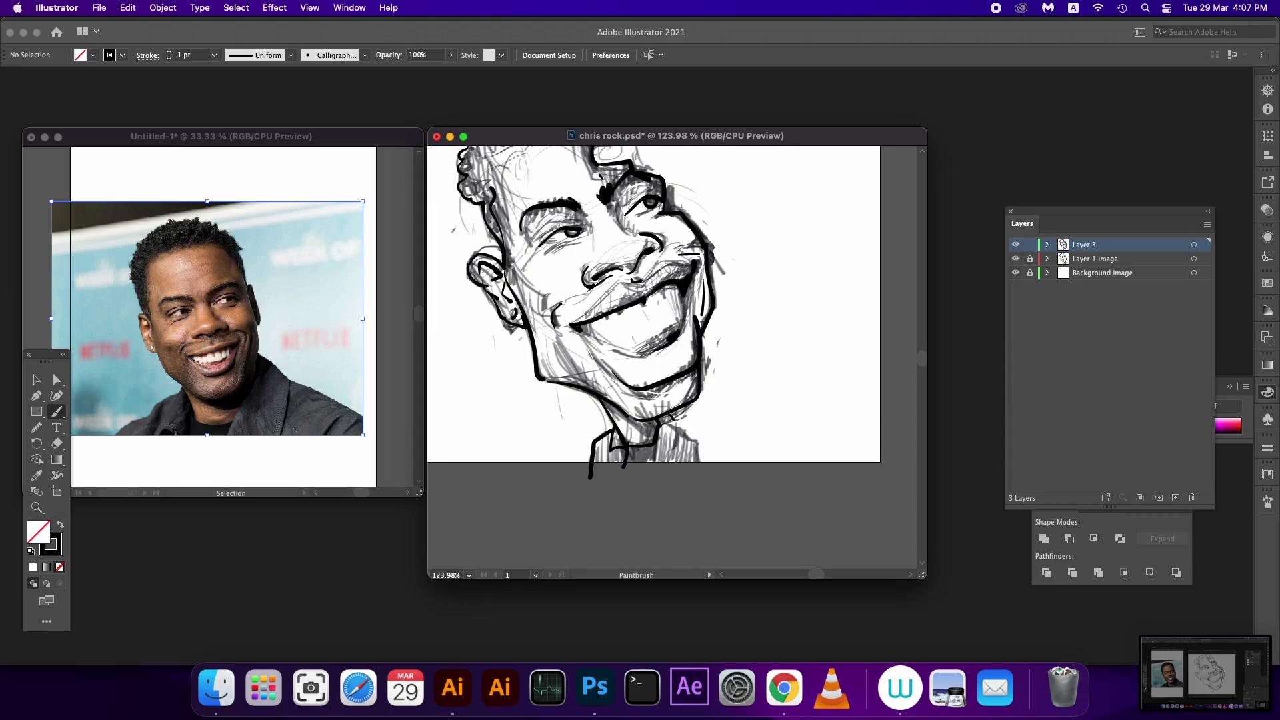
drag(680, 417, 669, 455)
Step: Stretch the short stroke below the collar to about 132.67 px wide and move it down
key(v)
click(558, 472)
drag(566, 472, 708, 466)
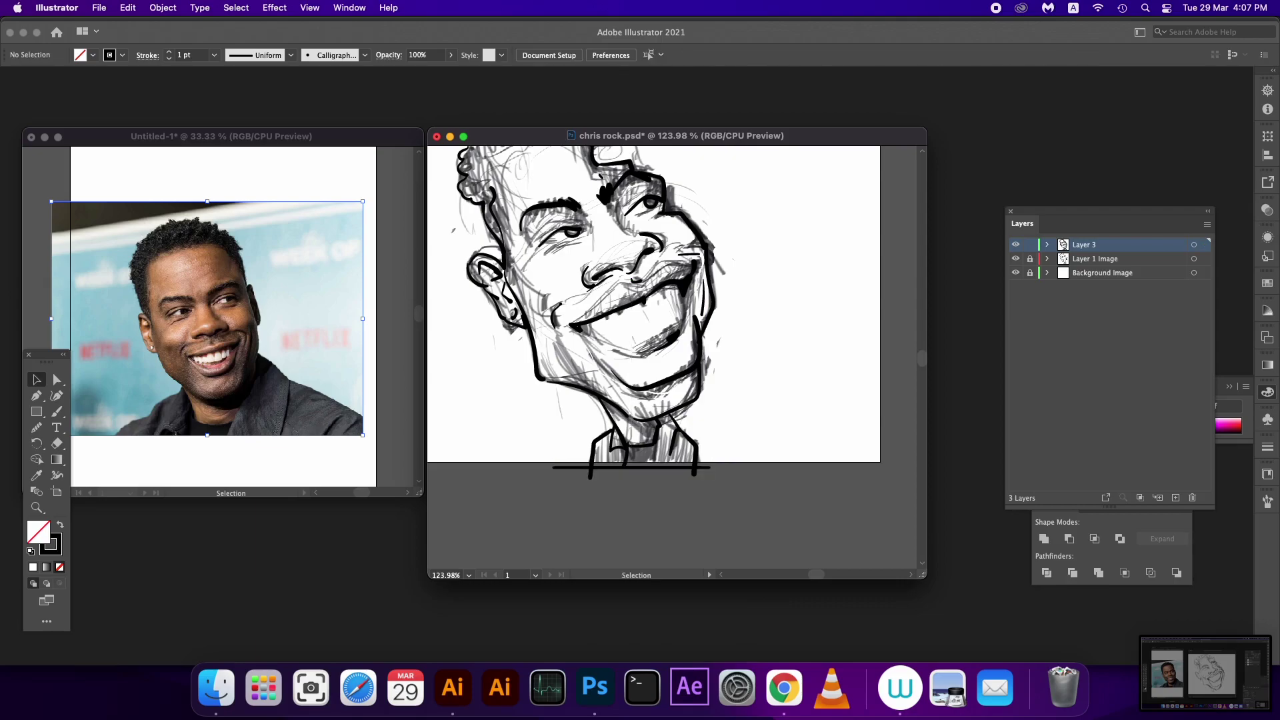
drag(660, 467, 660, 473)
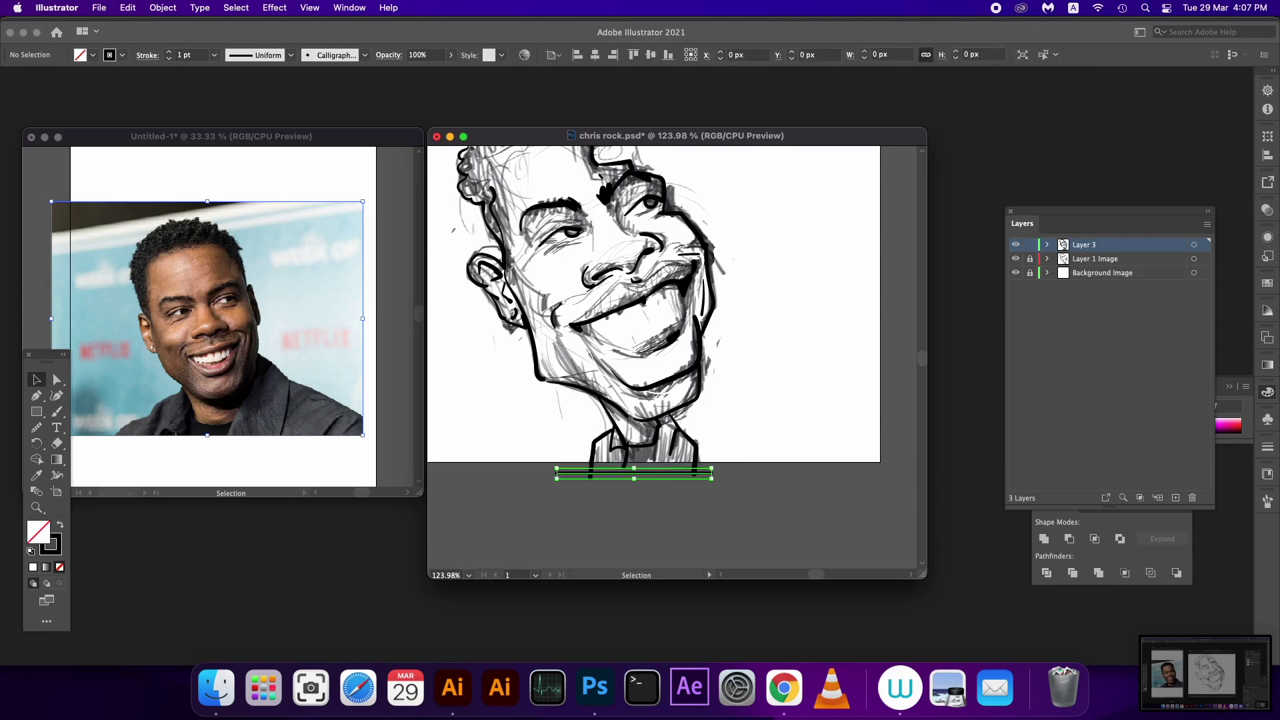
click(625, 458)
Step: Deselect everything with the Paintbrush active and pan to show the top of the hair
key(b)
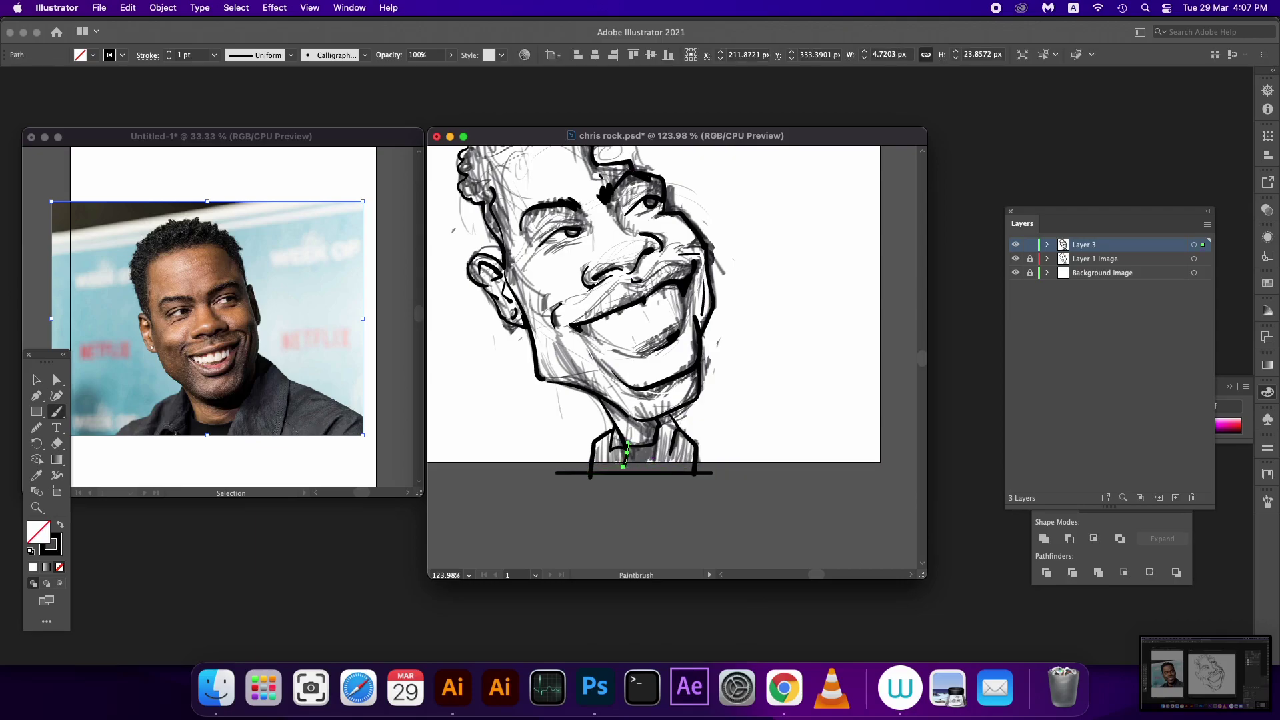
key(ctrl+shift+a)
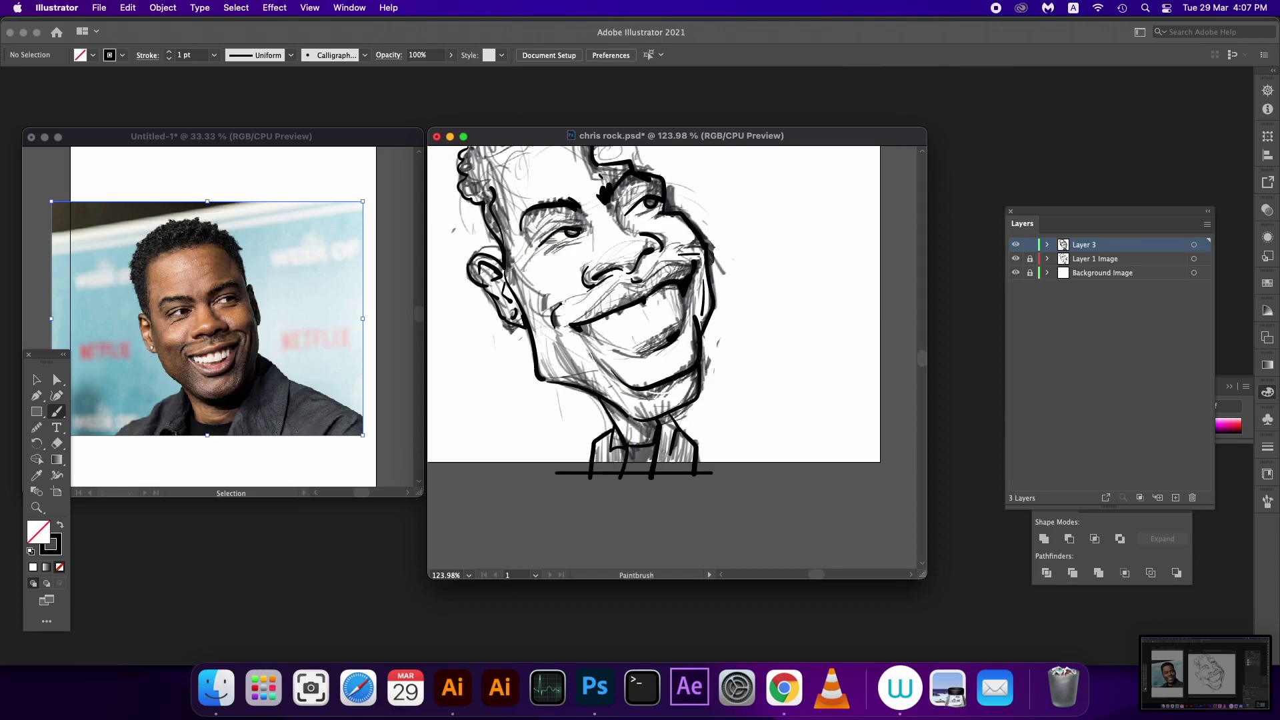
drag(659, 466, 657, 498)
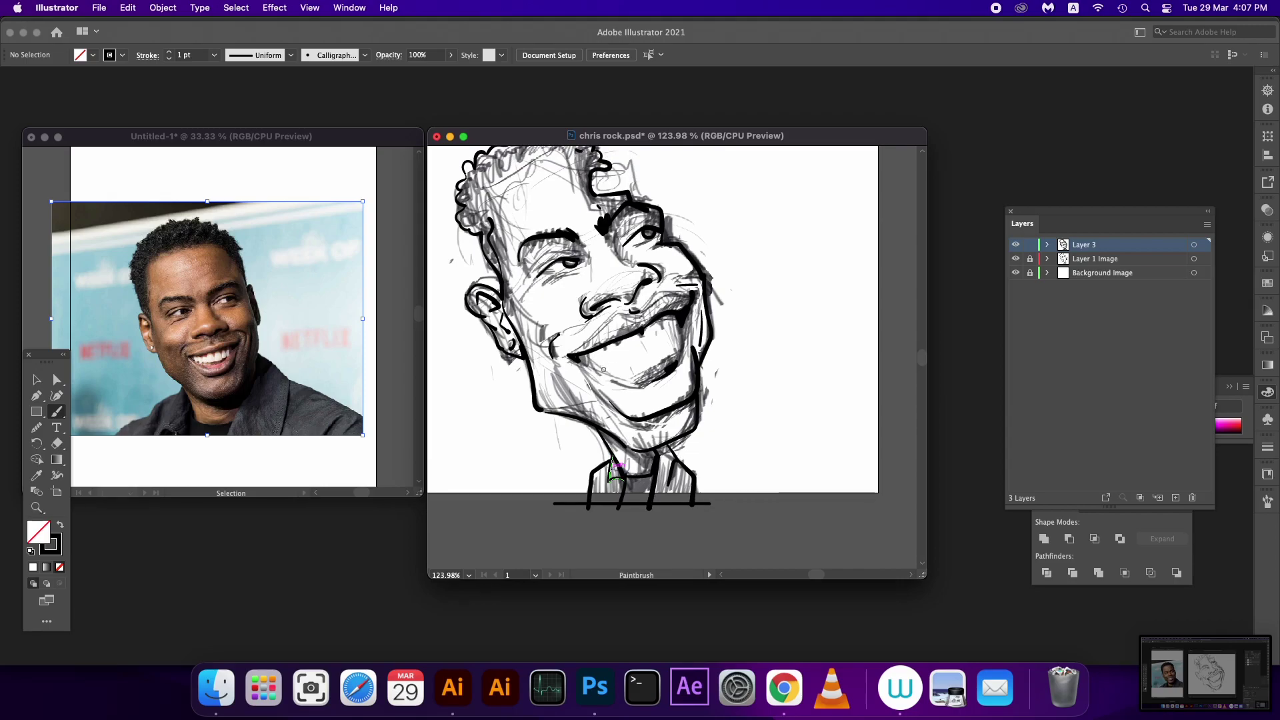
drag(613, 467, 611, 525)
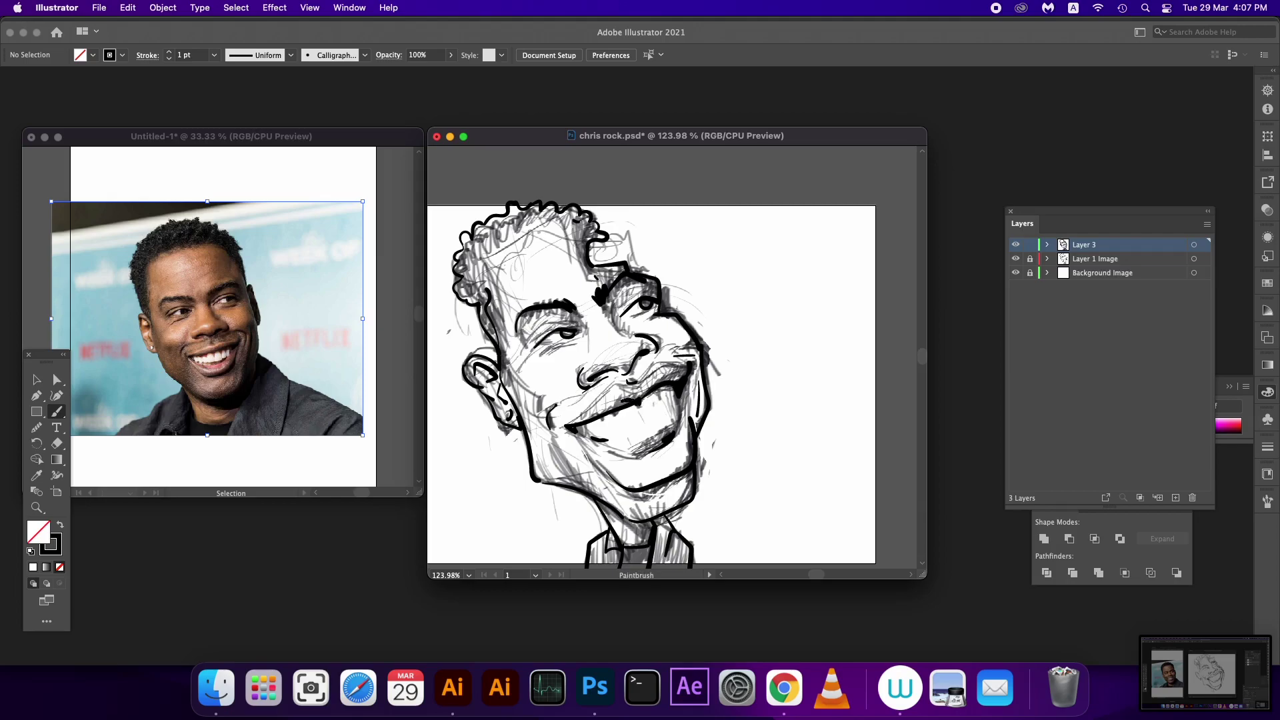
Step: Ink the upper lid of the right eye
key(space)
drag(555, 359, 581, 340)
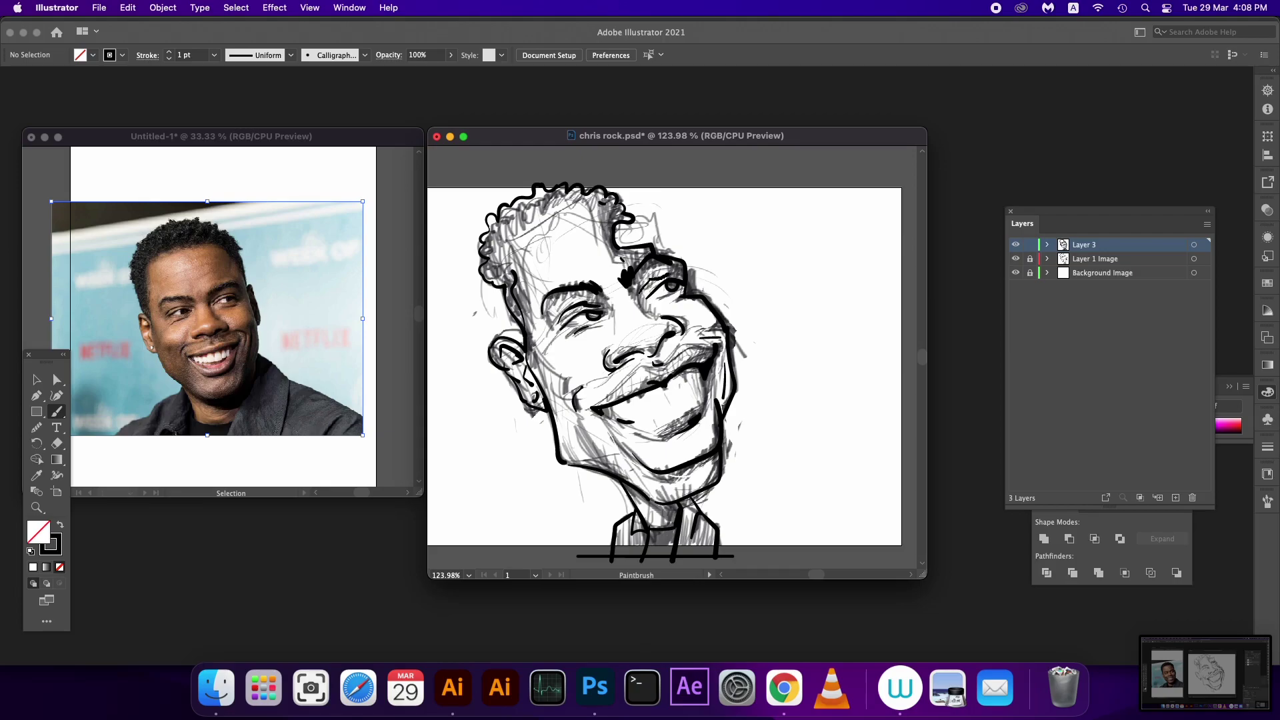
drag(646, 297, 684, 283)
drag(690, 351, 711, 275)
key(space)
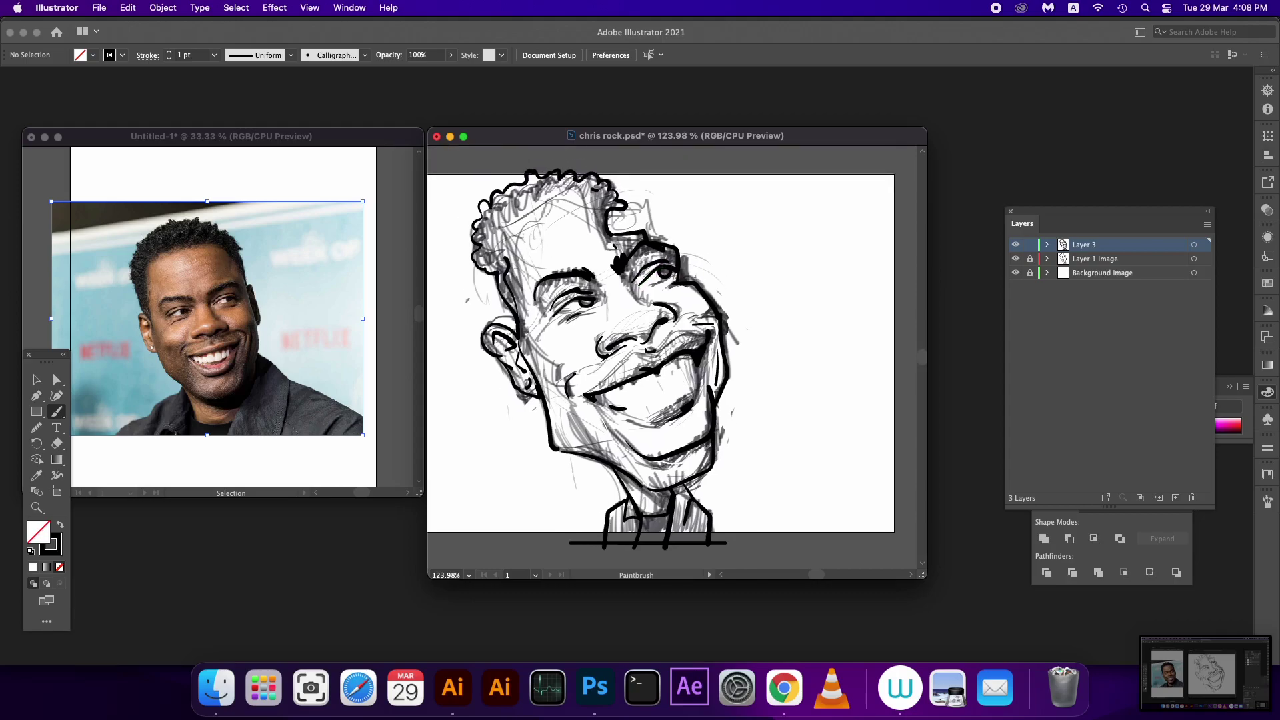
Step: Ink a stroke along the forehead hairline and reposition the view over the hair
drag(500, 247, 555, 205)
key(super+z)
key(super+z)
key(super+z)
key(shift+super+z)
drag(518, 230, 608, 236)
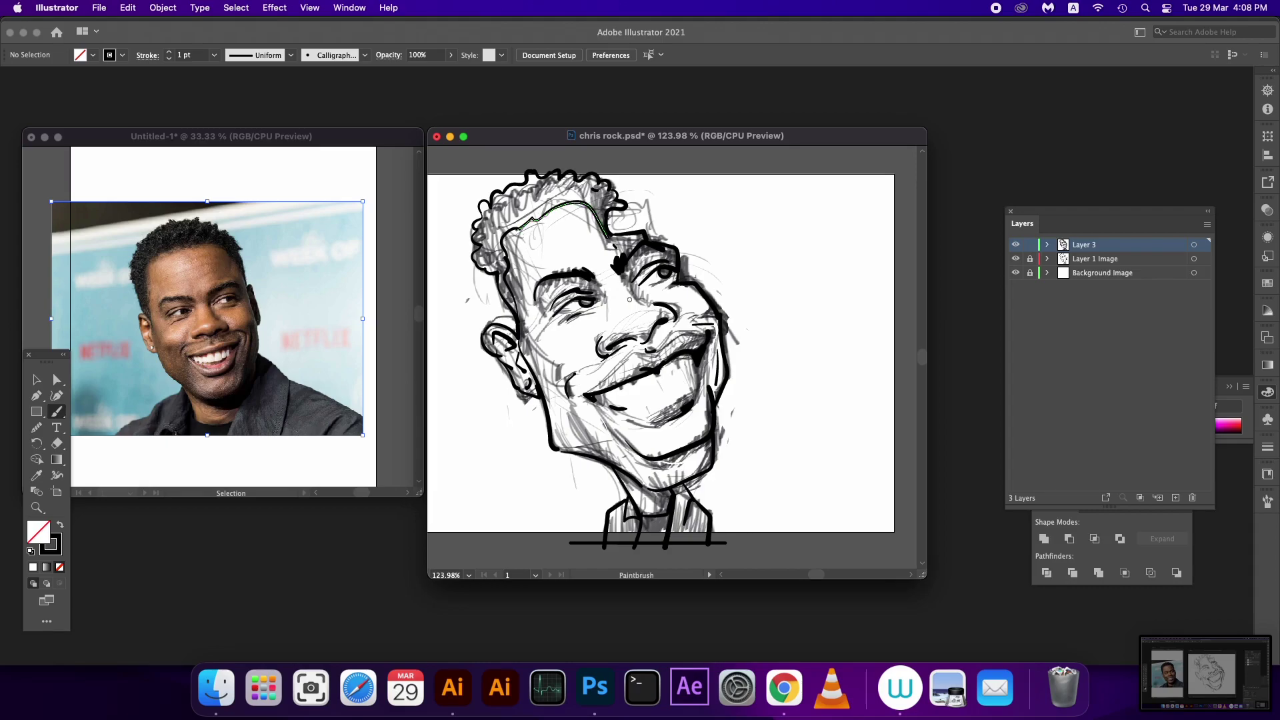
drag(629, 299, 628, 269)
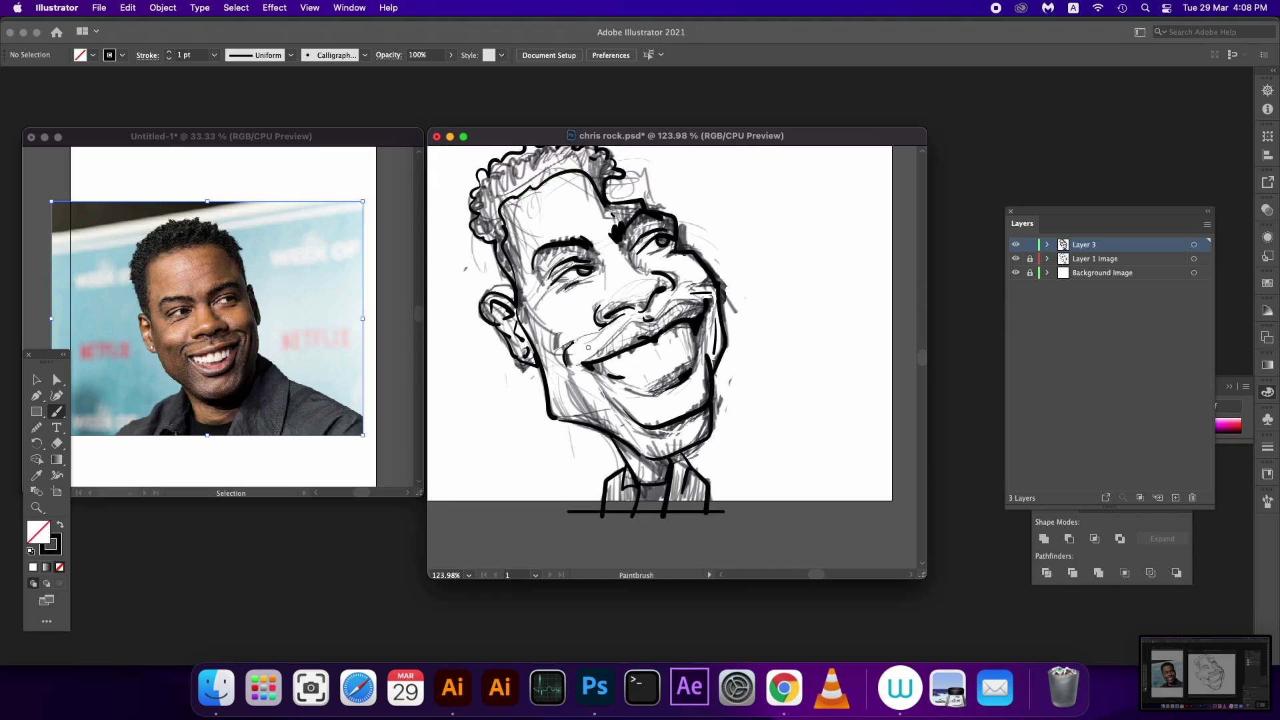
key(space)
key(super)
drag(623, 364, 614, 386)
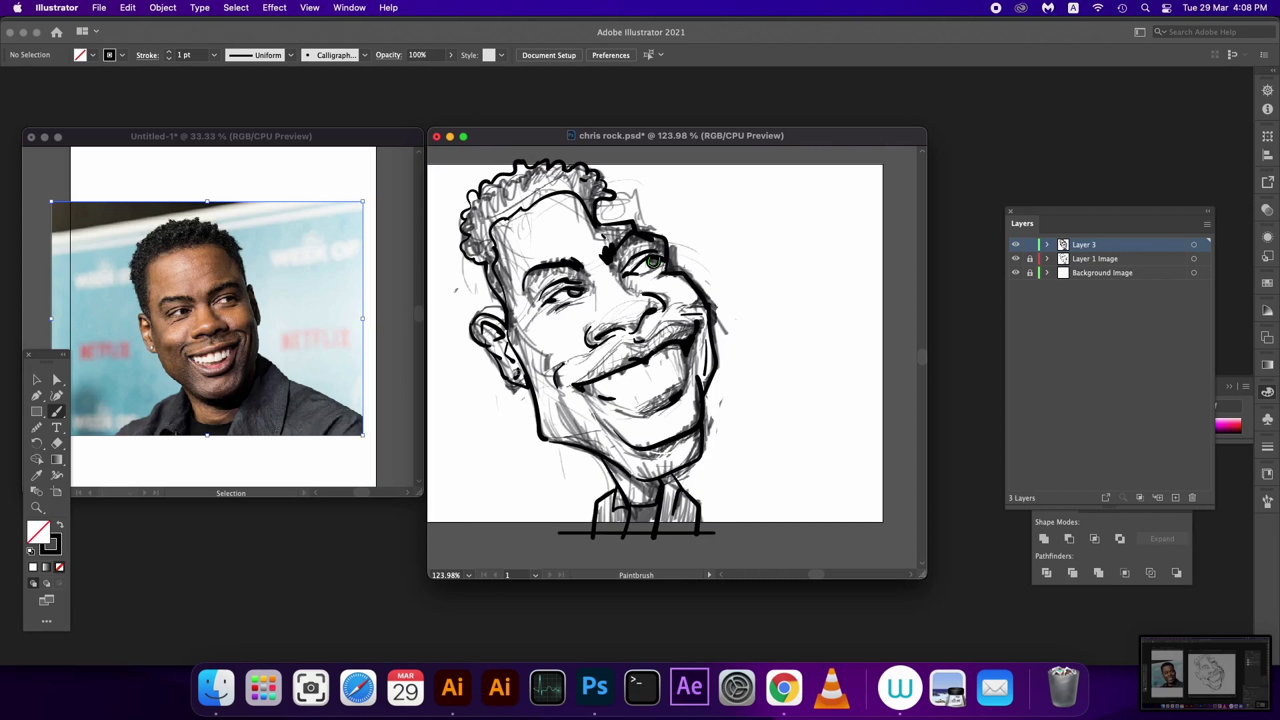
drag(640, 333, 626, 279)
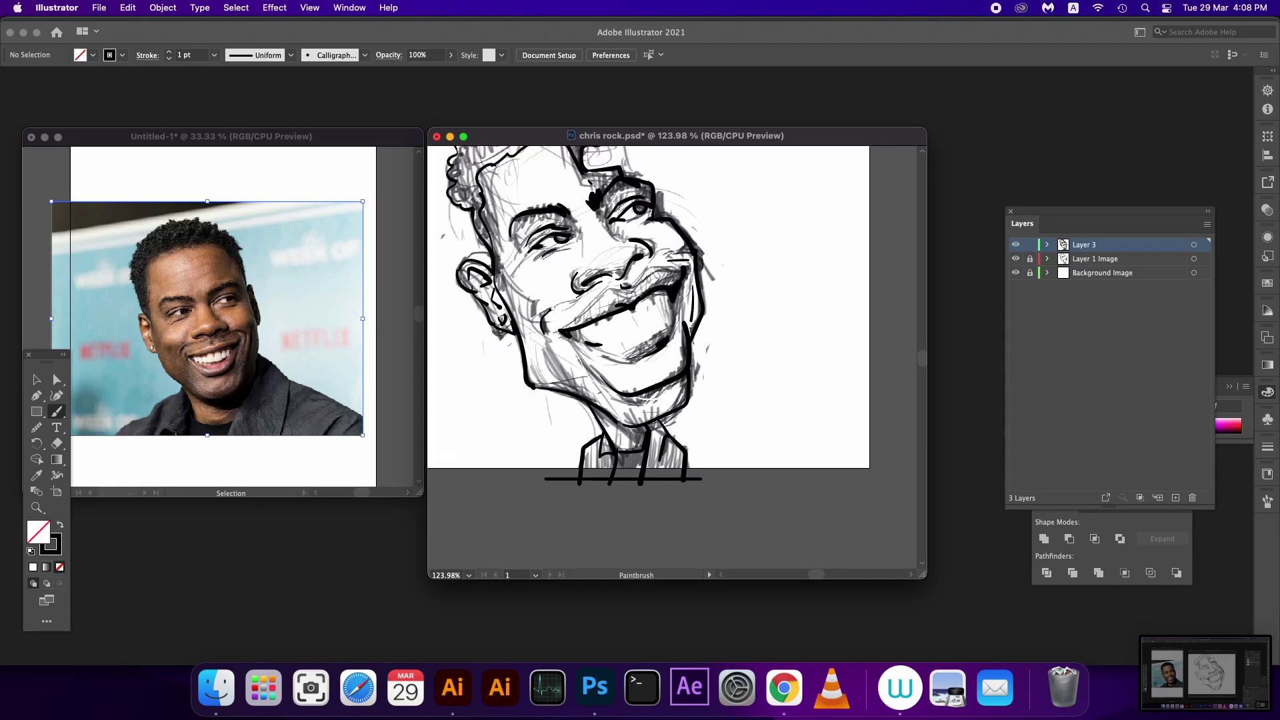
key(space)
drag(690, 245, 691, 316)
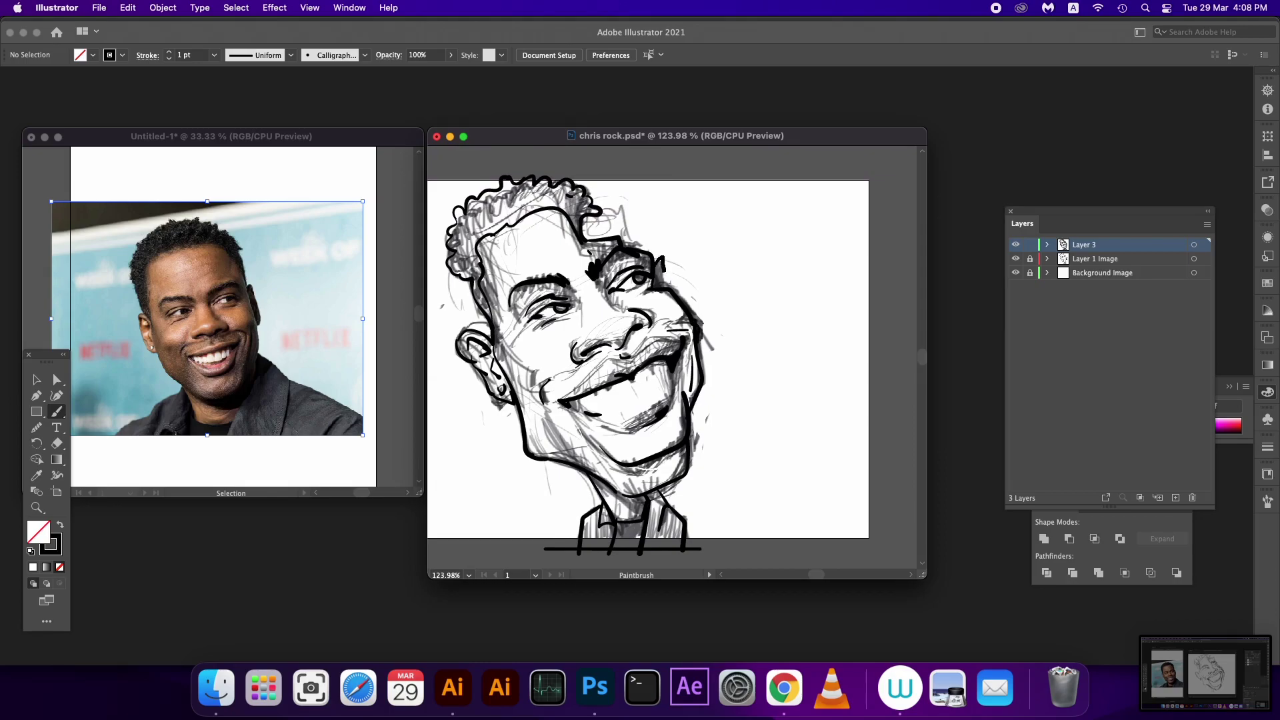
key(space)
drag(666, 333, 695, 348)
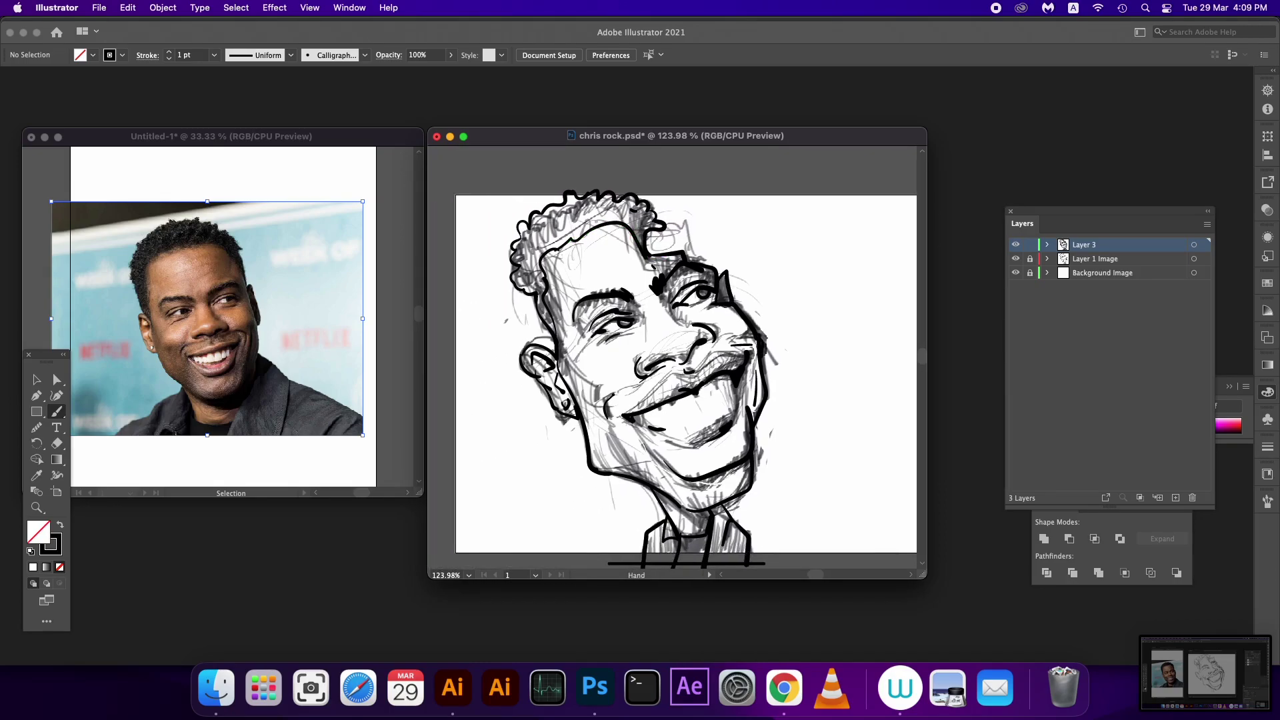
Step: Duplicate Layer 3 and expand the copy's brush strokes into filled shapes with Outline Stroke
drag(1084, 245, 1175, 497)
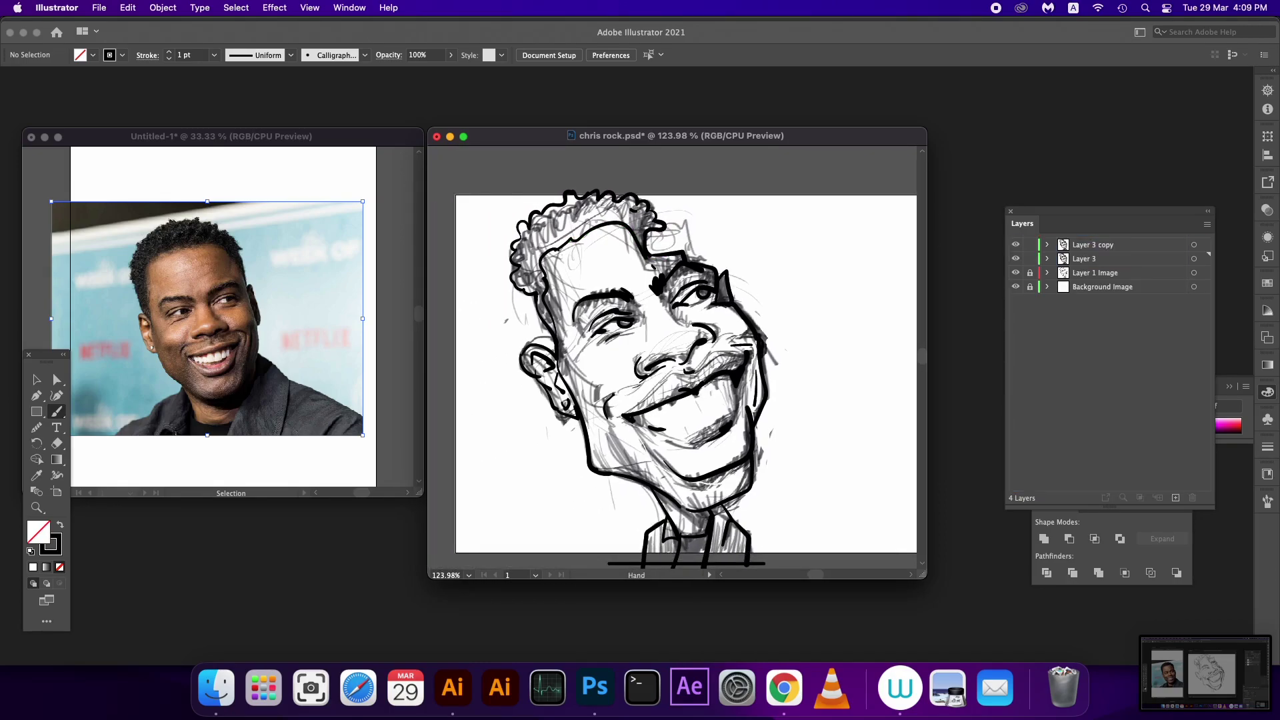
click(1194, 245)
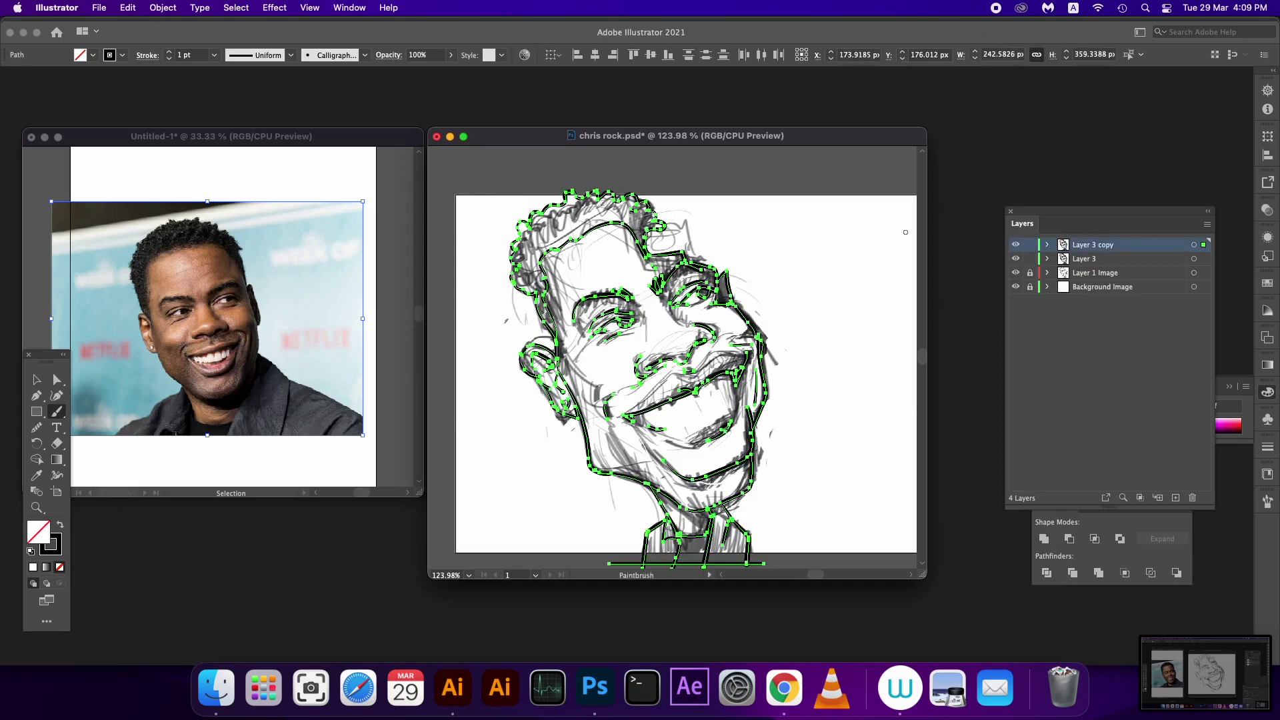
click(163, 7)
mouse_move(331, 390)
click(334, 377)
click(1042, 533)
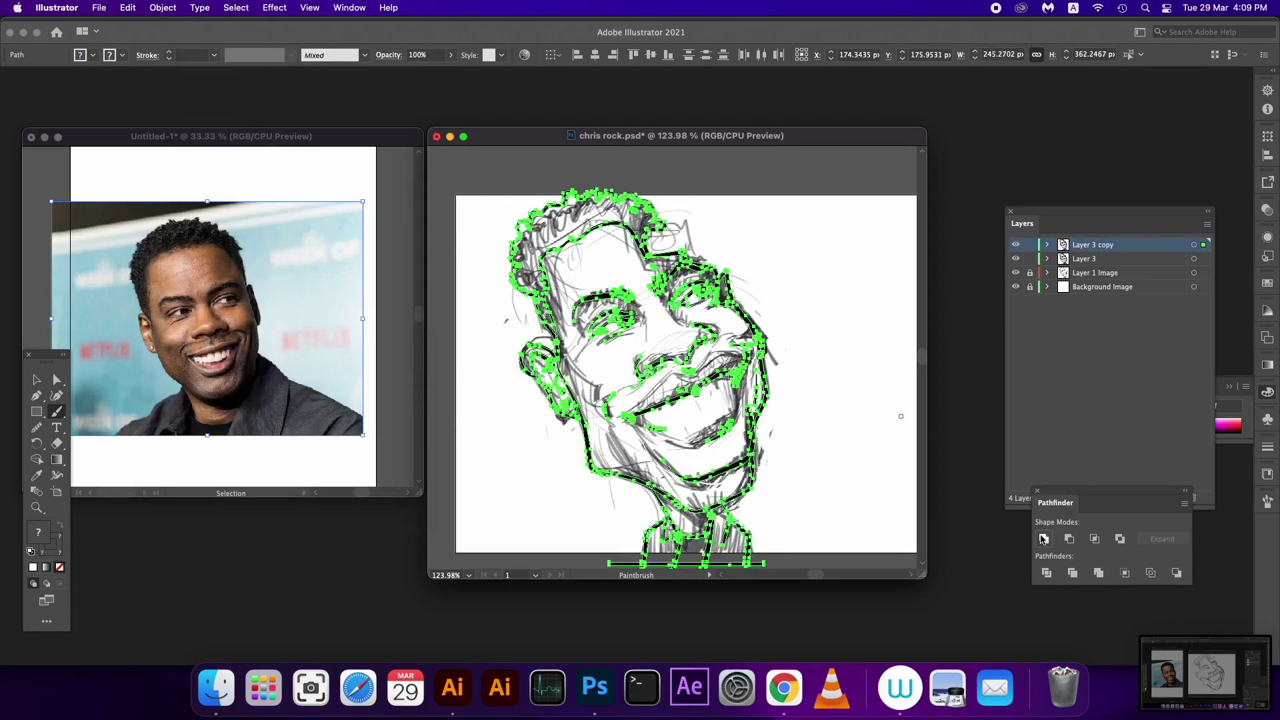
click(1113, 394)
Step: Add a new layer, then lower Layer 1 Image's opacity and relock it
click(1176, 498)
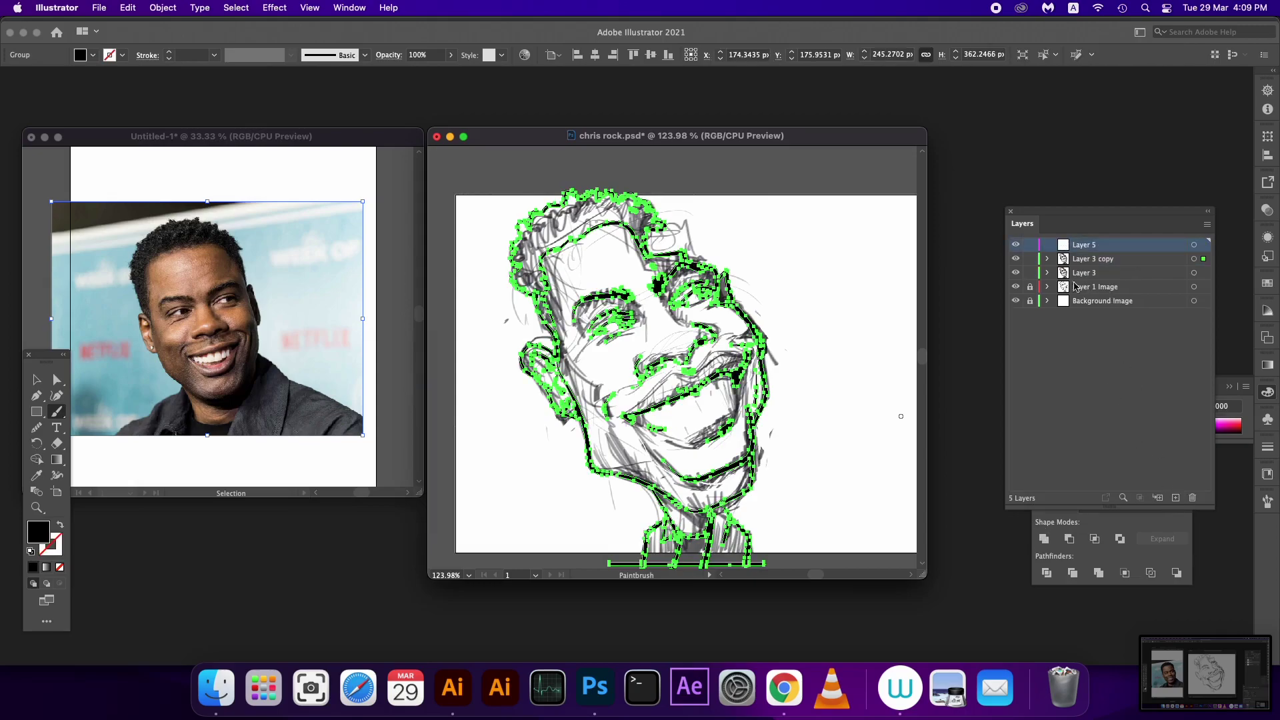
click(1030, 286)
click(1194, 287)
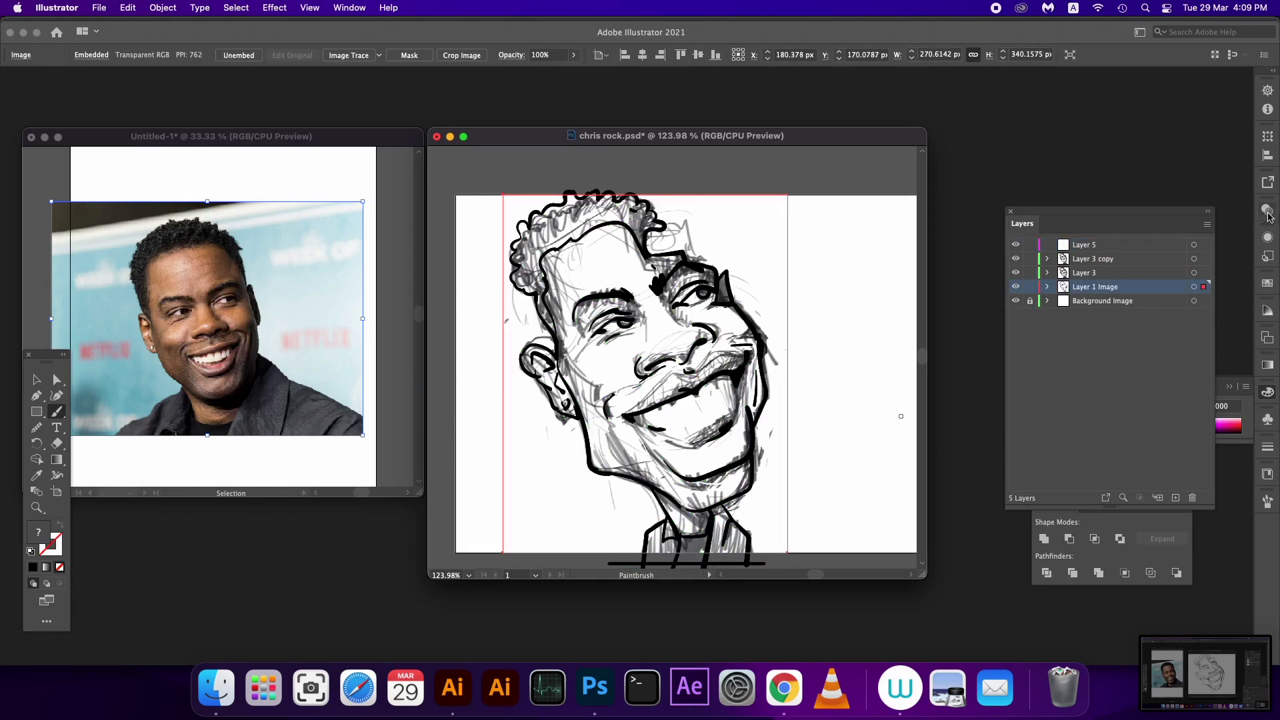
click(1268, 210)
click(1240, 223)
drag(1239, 240, 1221, 242)
click(1030, 287)
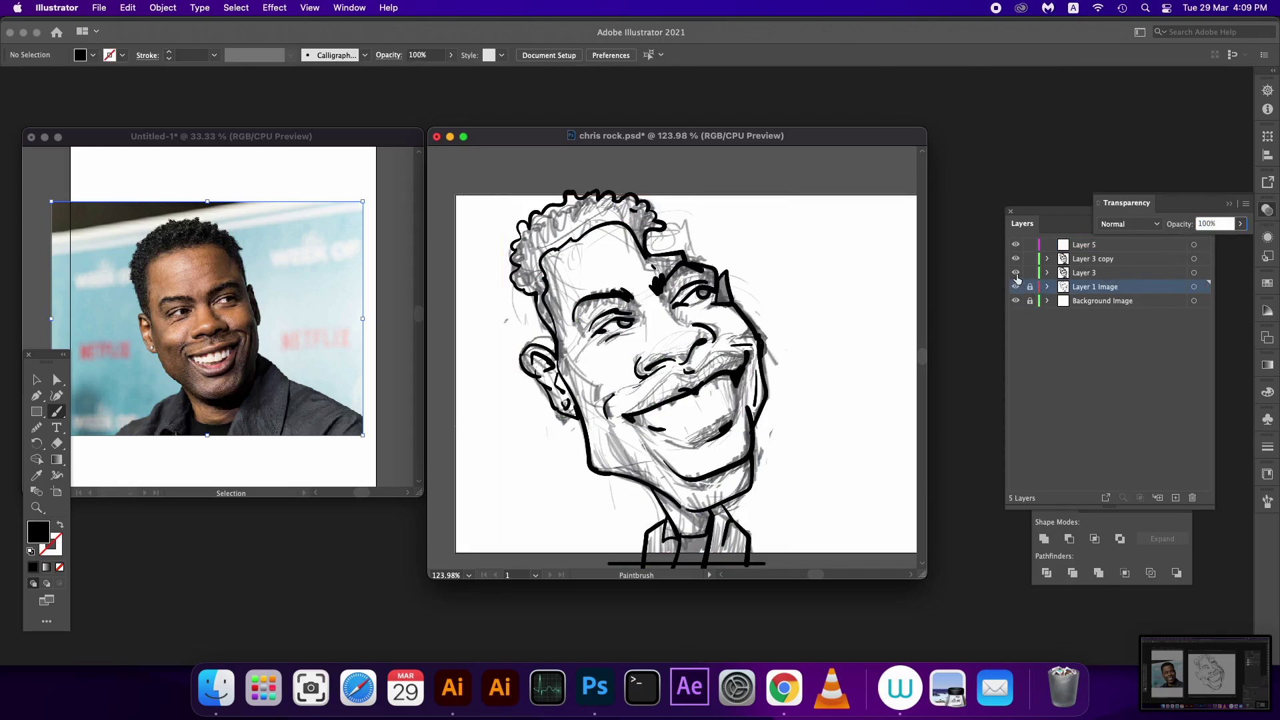
Step: Hide the original Layer 3 and target the Layer 3 copy artwork
click(1016, 272)
click(1127, 259)
click(1194, 259)
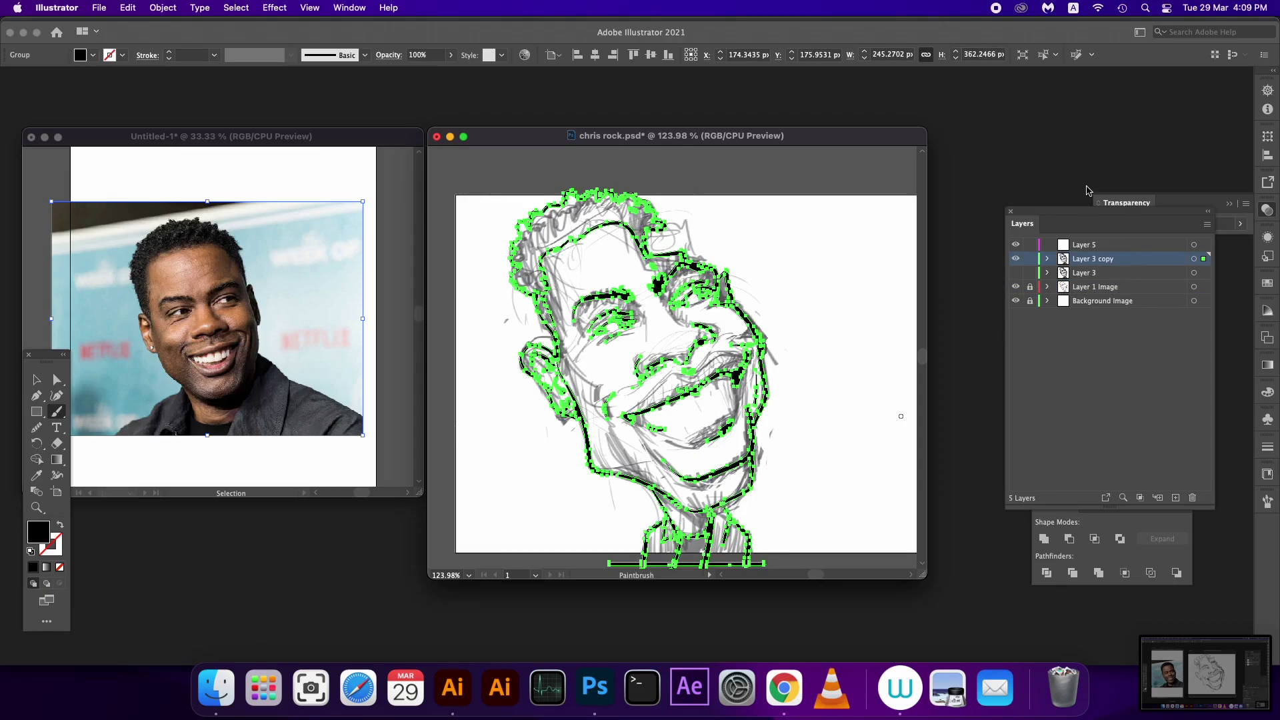
Step: Zoom to 400% on the face, take the Pencil and select outlined paths on Layer 3 copy
key(super+equal)
key(super+equal)
key(super+equal)
key(super+equal)
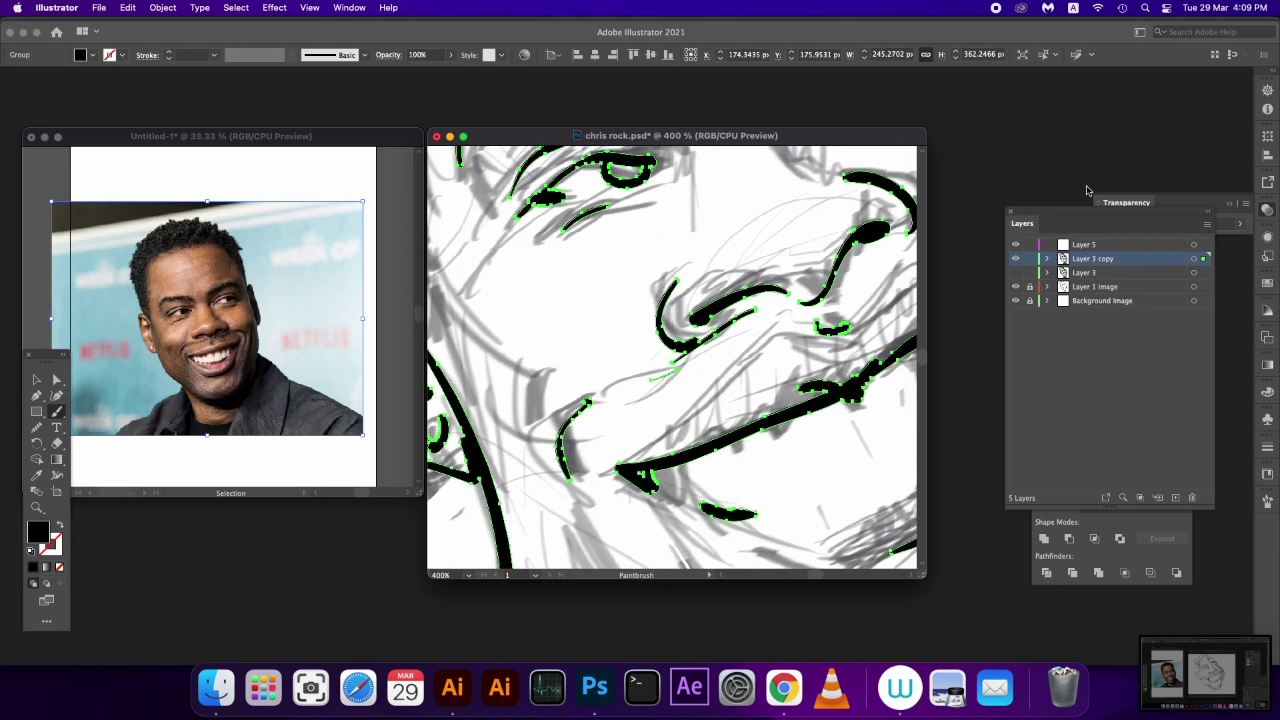
key(n)
click(409, 487)
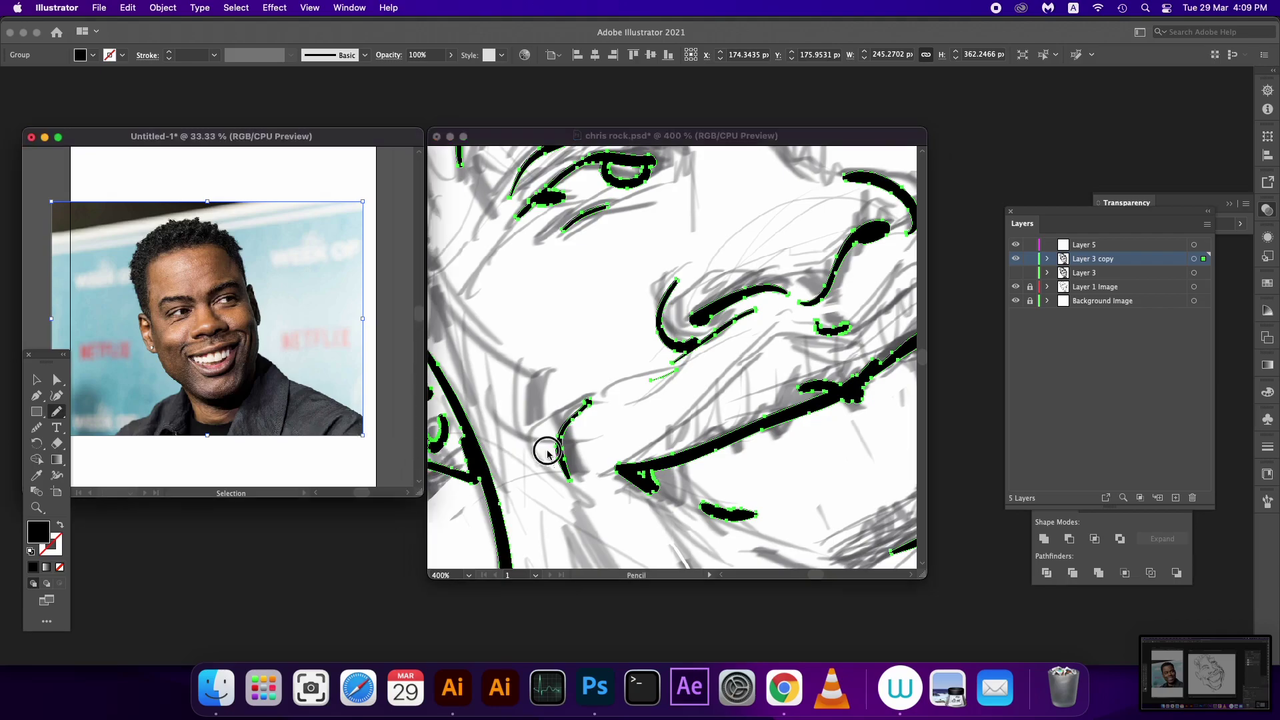
click(563, 433)
scroll(586, 434, left, 5)
scroll(587, 433, up, 2)
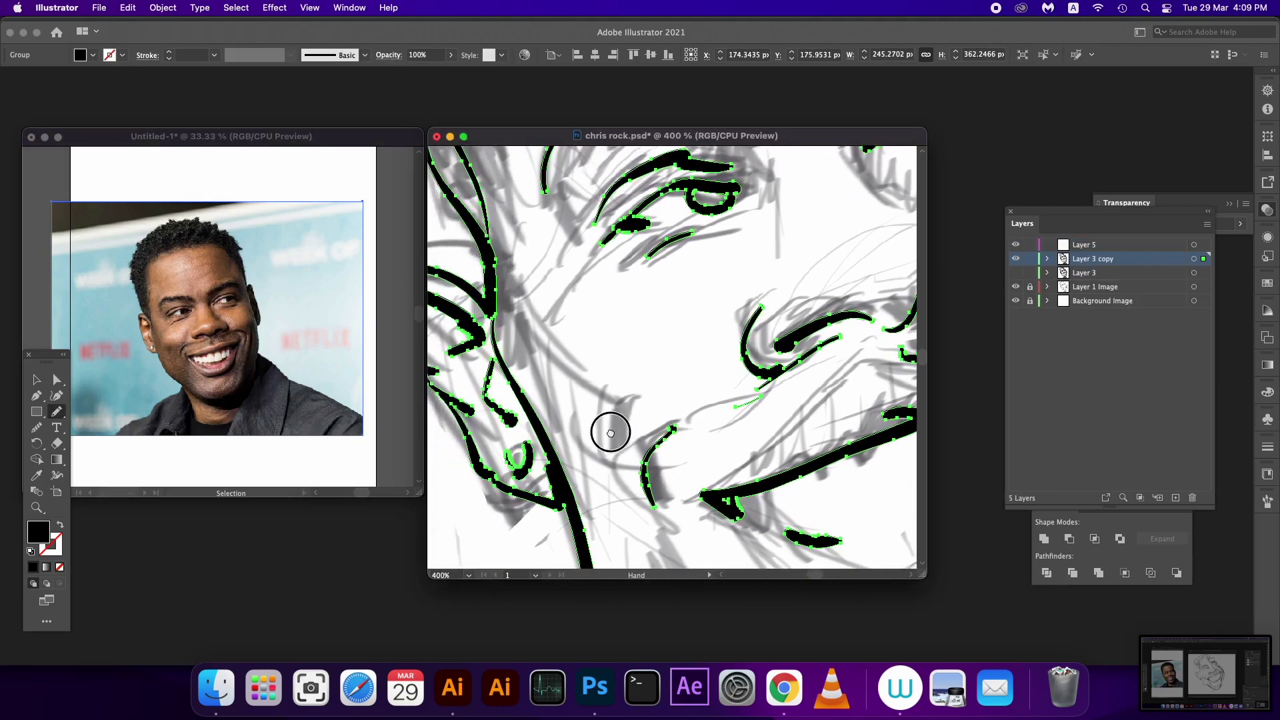
super+click(498, 320)
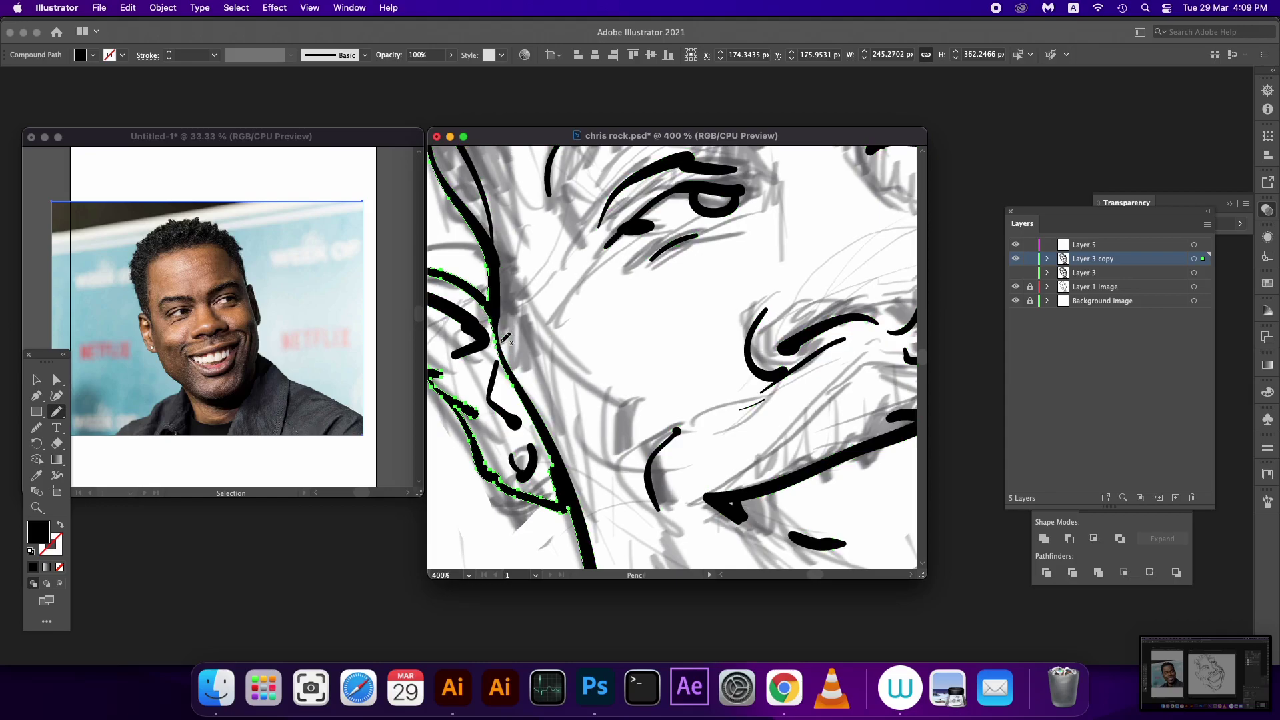
drag(517, 351, 531, 386)
click(1194, 259)
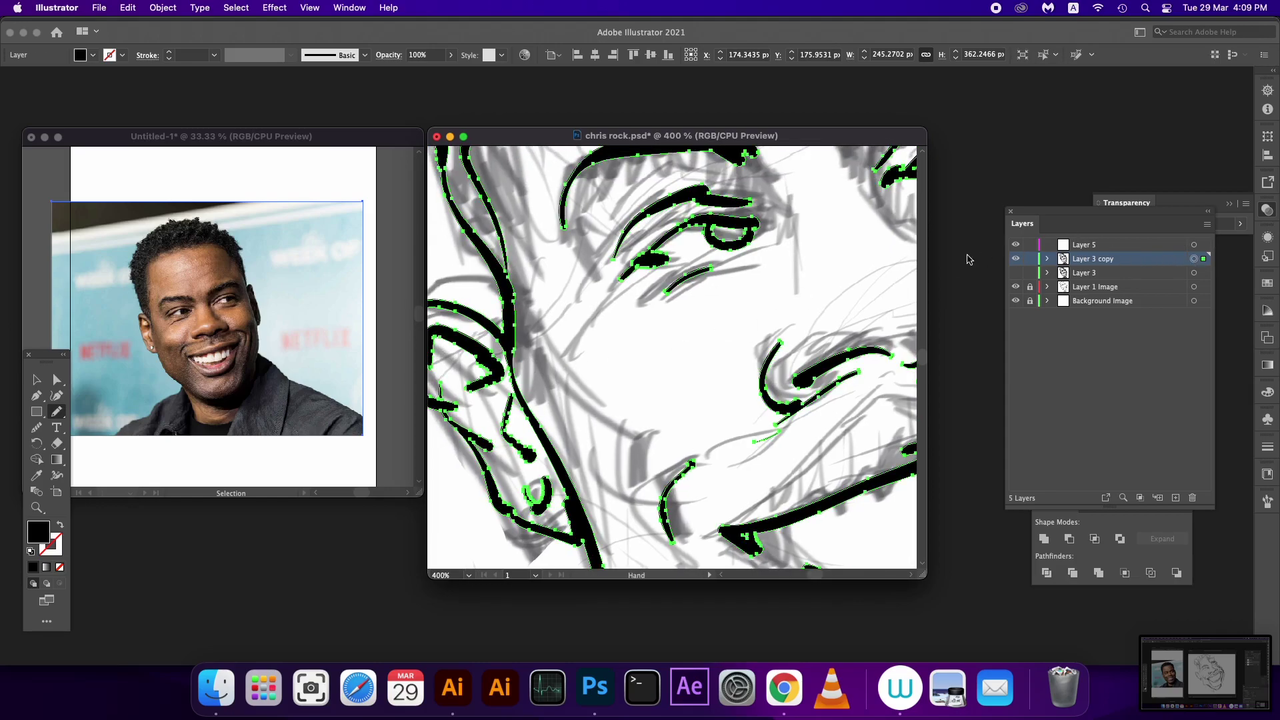
super+click(515, 293)
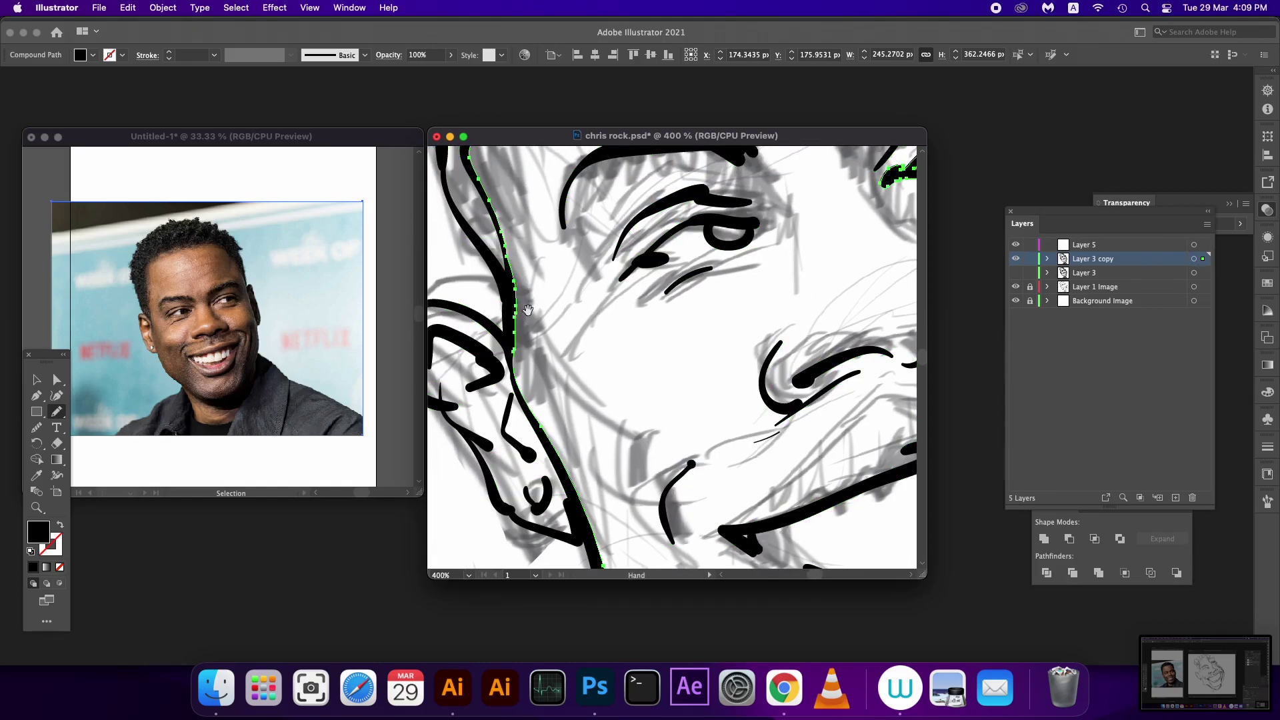
Step: Smooth the hairline outline's jagged corner and extend and thicken the eyebrow line
scroll(534, 280, up, 5)
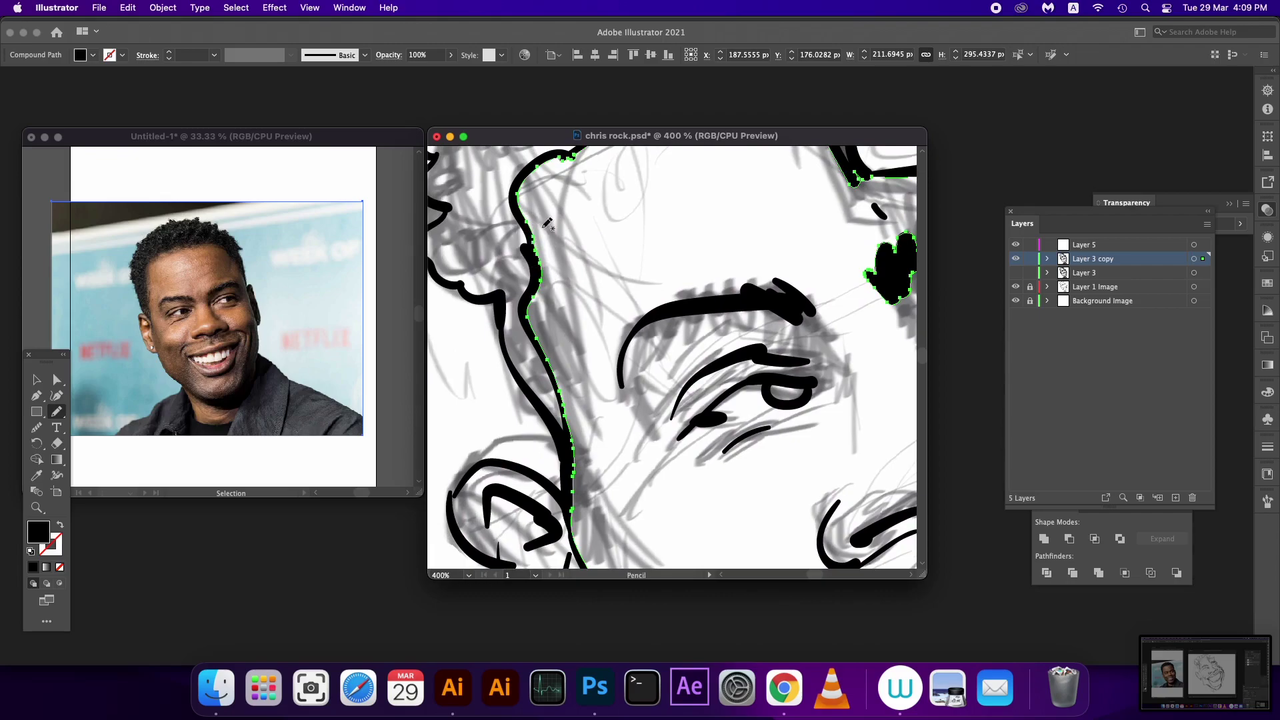
scroll(554, 246, up, 3)
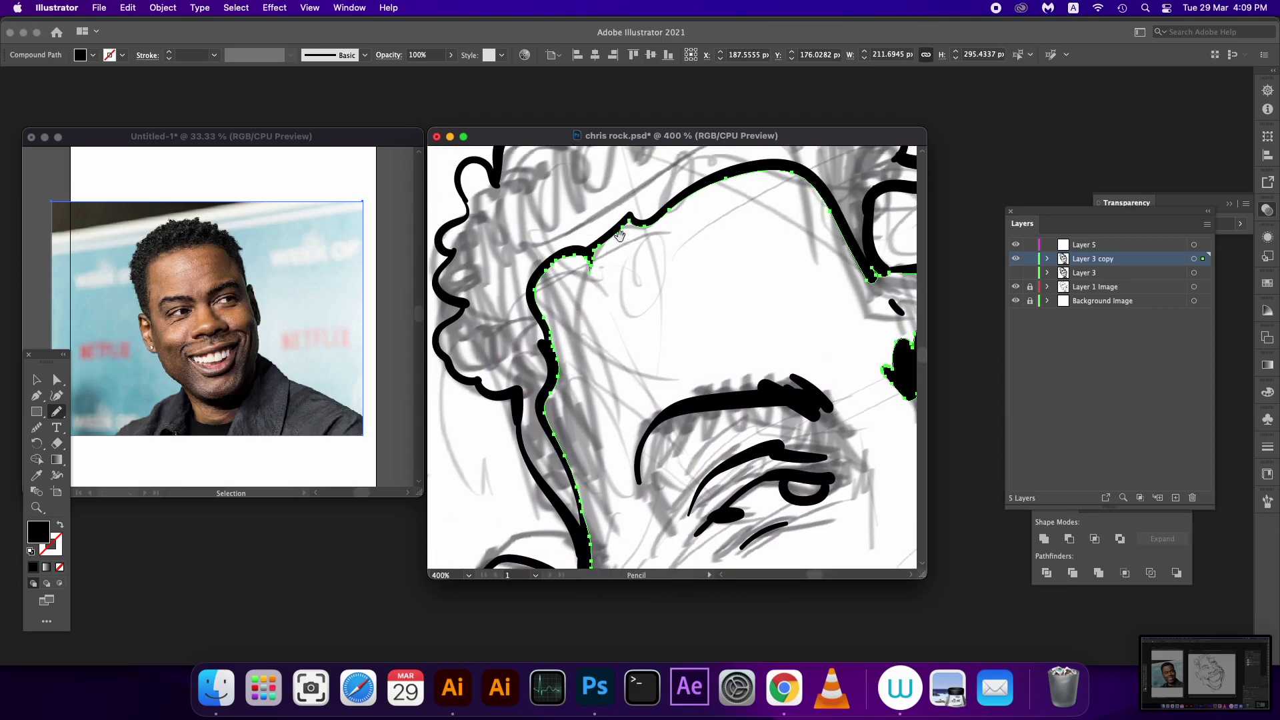
scroll(590, 273, up, 2)
scroll(590, 273, right, 2)
scroll(627, 260, down, 1)
scroll(626, 260, right, 2)
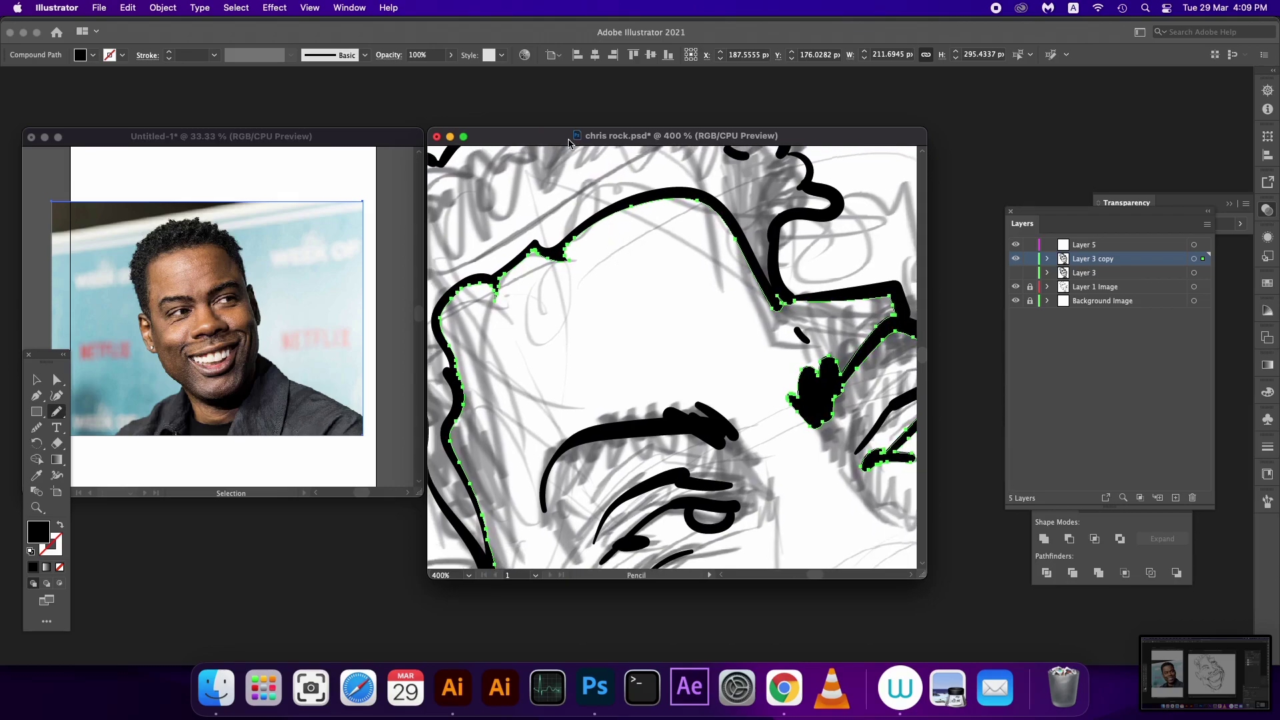
mouse_move(756, 277)
mouse_down()
mouse_move(805, 291)
mouse_move(726, 311)
mouse_up()
scroll(814, 318, down, 2)
scroll(813, 319, right, 3)
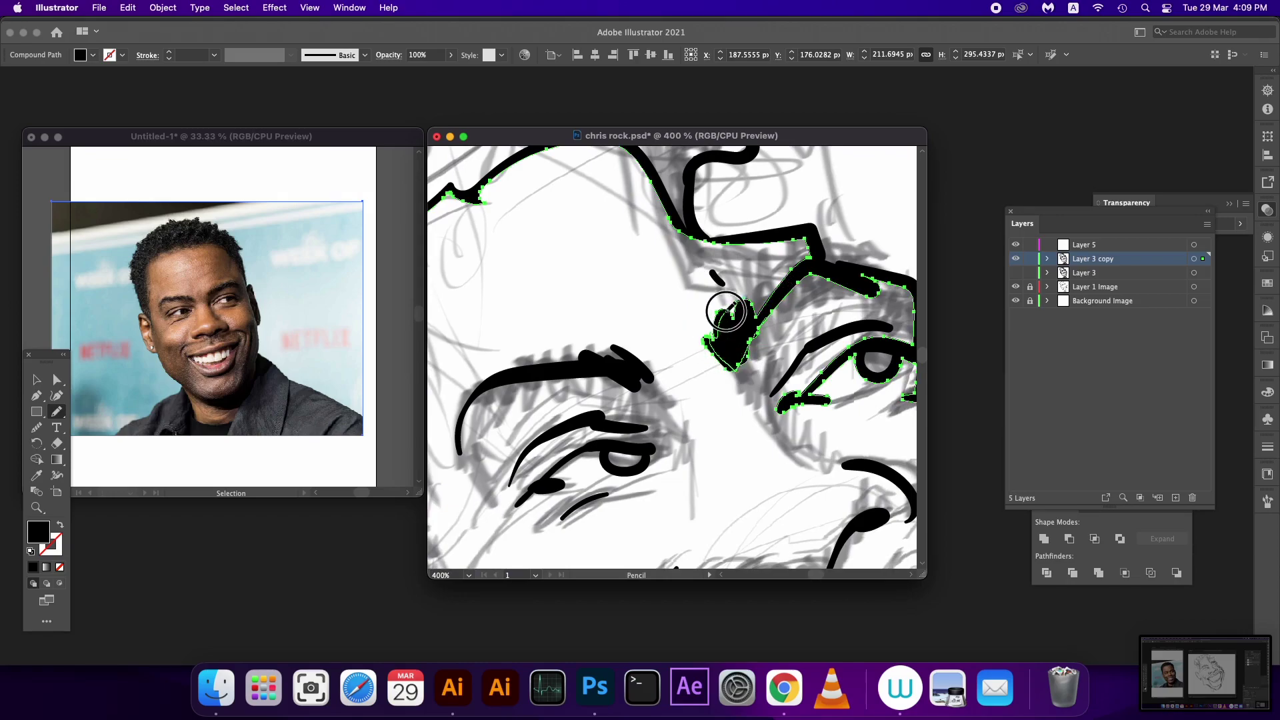
drag(726, 311, 818, 246)
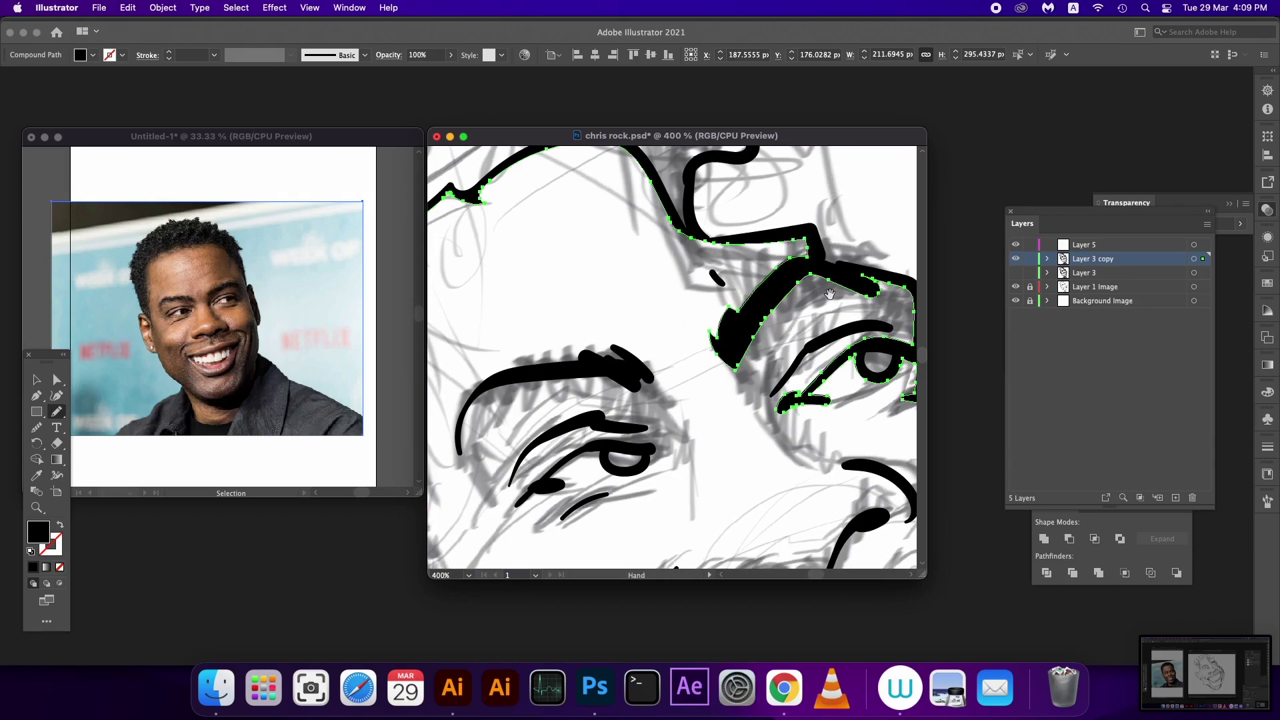
drag(830, 294, 866, 200)
Step: Redraw the left eyebrow with the Pencil, extending it from its left tip
click(1199, 262)
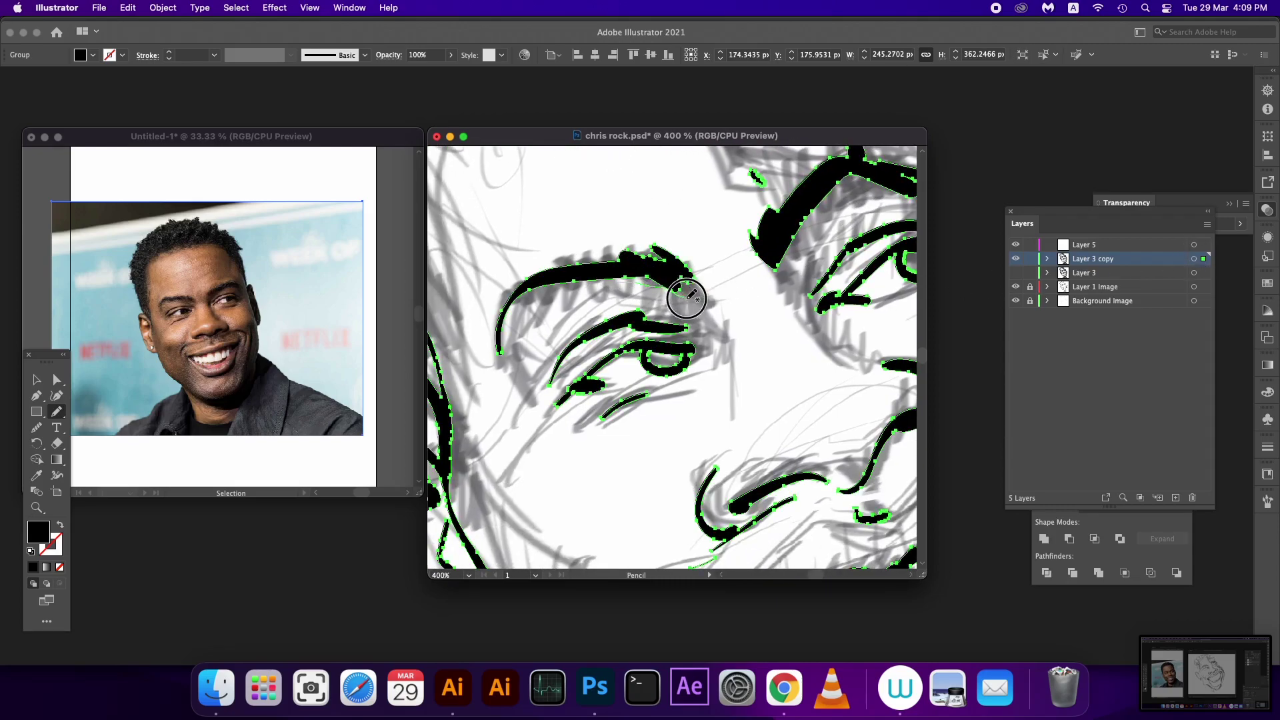
drag(687, 298, 700, 304)
drag(520, 312, 560, 342)
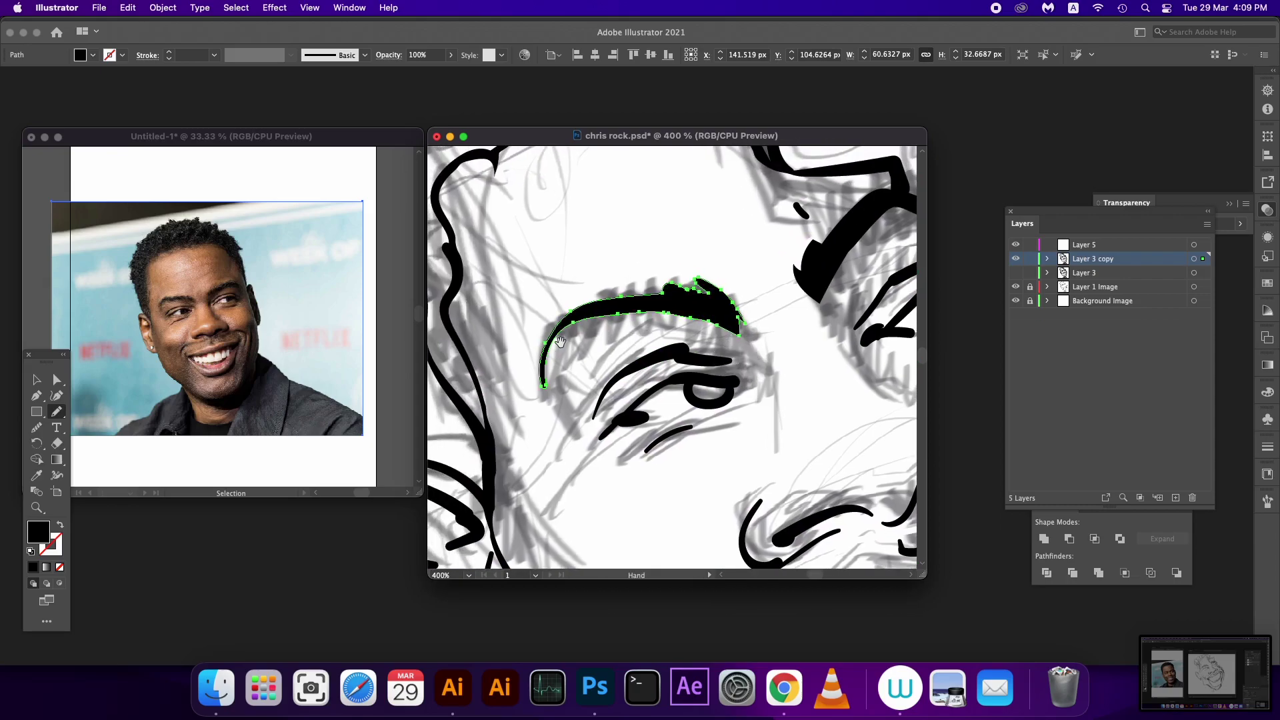
mouse_move(624, 293)
mouse_down()
mouse_move(539, 323)
mouse_move(540, 400)
mouse_move(510, 300)
mouse_up()
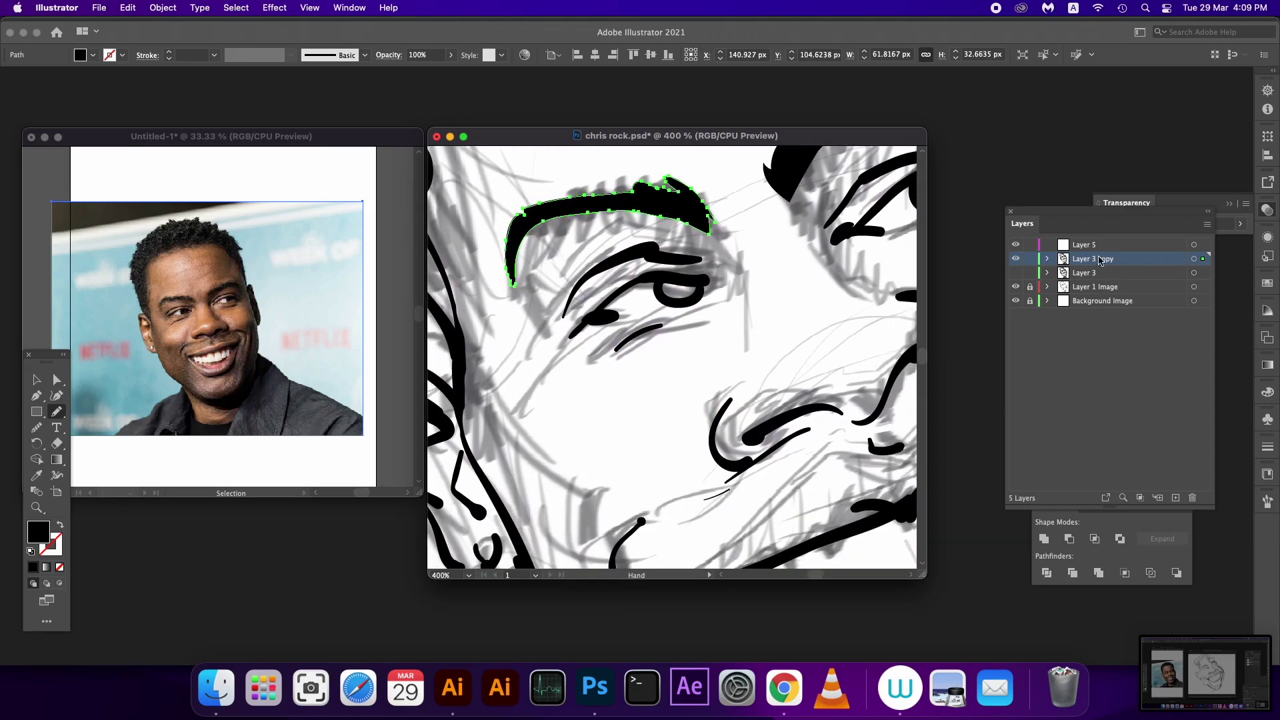
click(1194, 259)
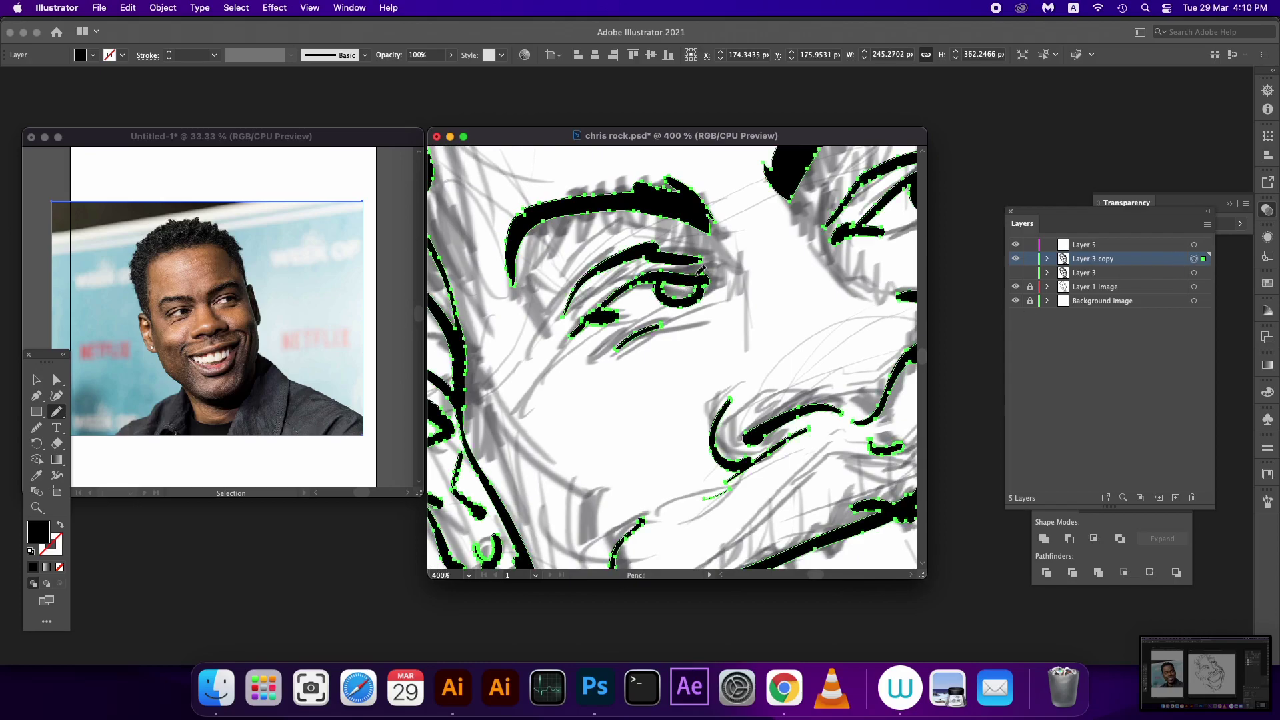
click(706, 293)
mouse_move(714, 314)
mouse_down()
mouse_move(711, 392)
mouse_move(687, 410)
mouse_up()
Step: Draw bold upper-eyelid lines over the right and left eyes
click(1203, 260)
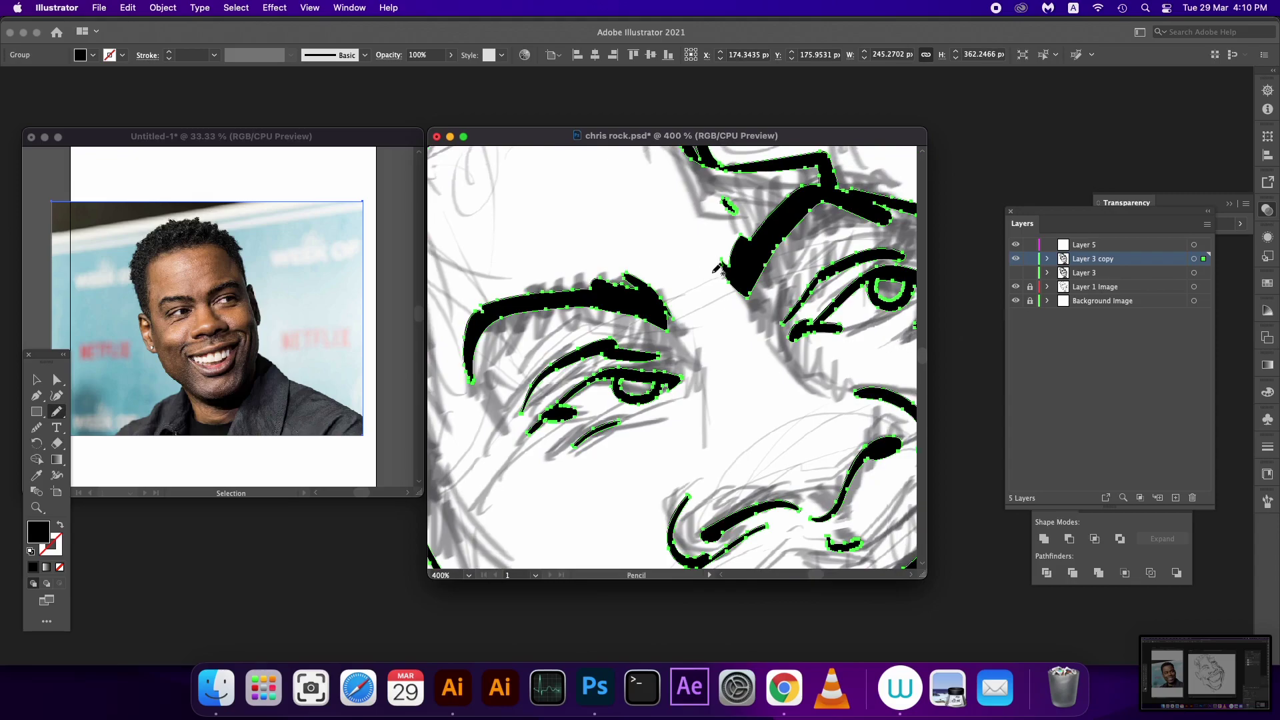
click(773, 336)
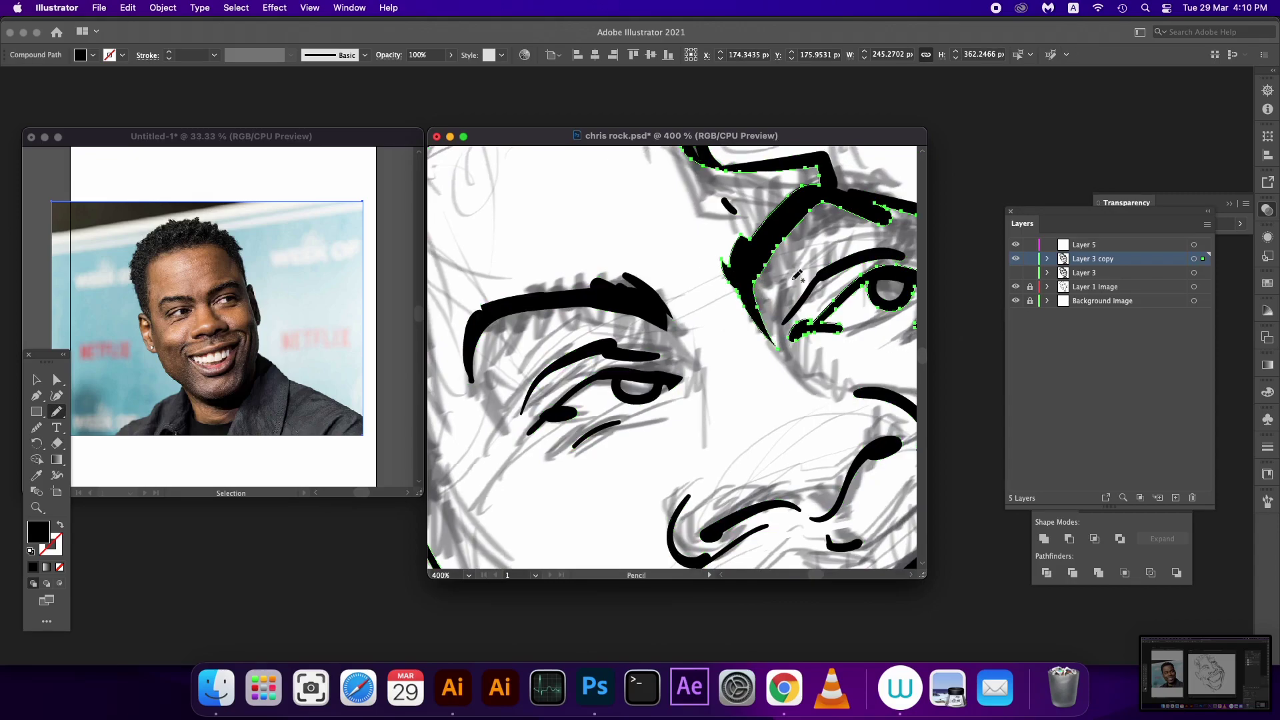
mouse_move(800, 317)
mouse_down()
mouse_move(727, 257)
mouse_move(764, 329)
mouse_up()
click(1194, 259)
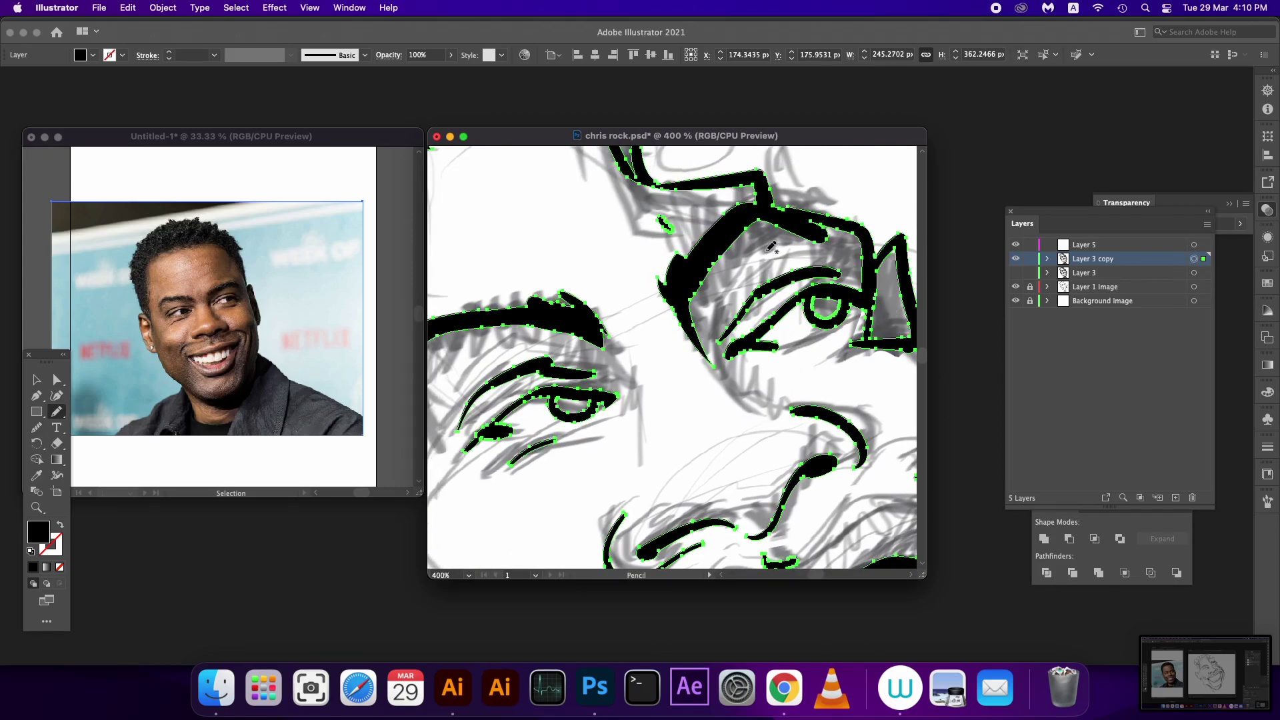
drag(719, 341, 838, 272)
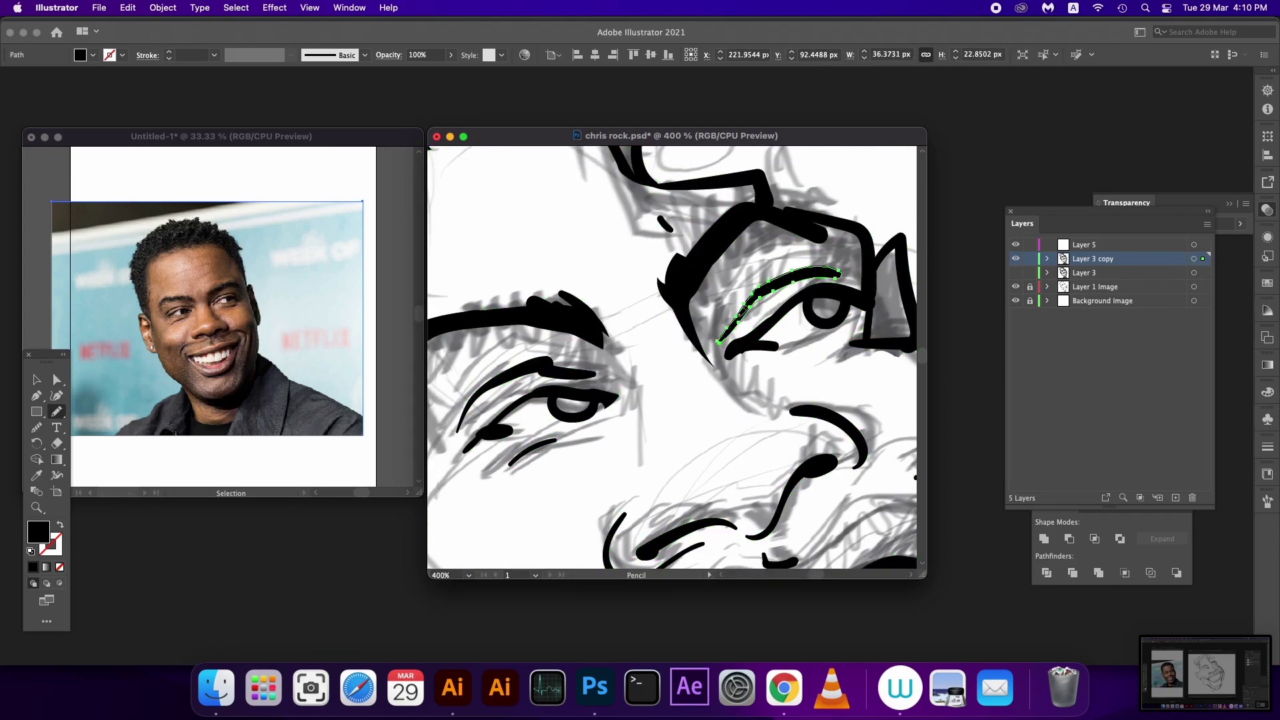
click(1205, 259)
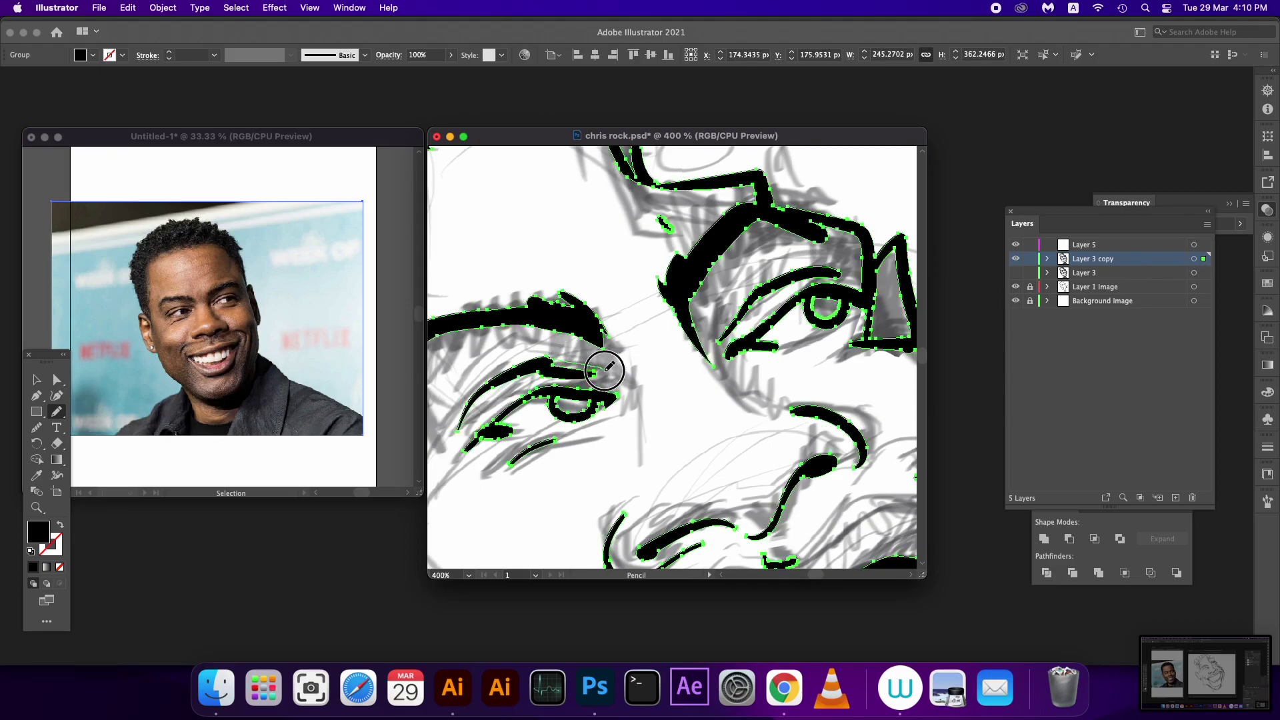
drag(613, 375, 457, 430)
drag(620, 426, 623, 303)
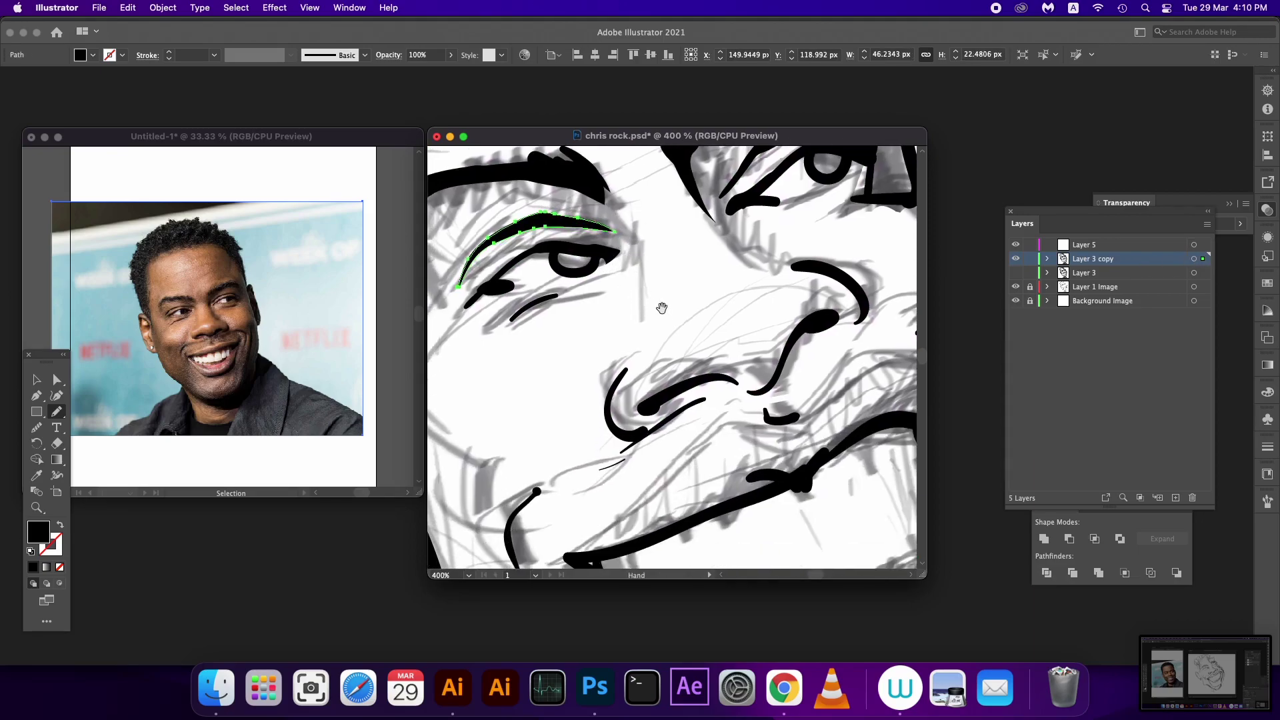
Step: Redraw the short line under the eye with the Pencil, in two passes
click(1204, 259)
drag(777, 368, 747, 261)
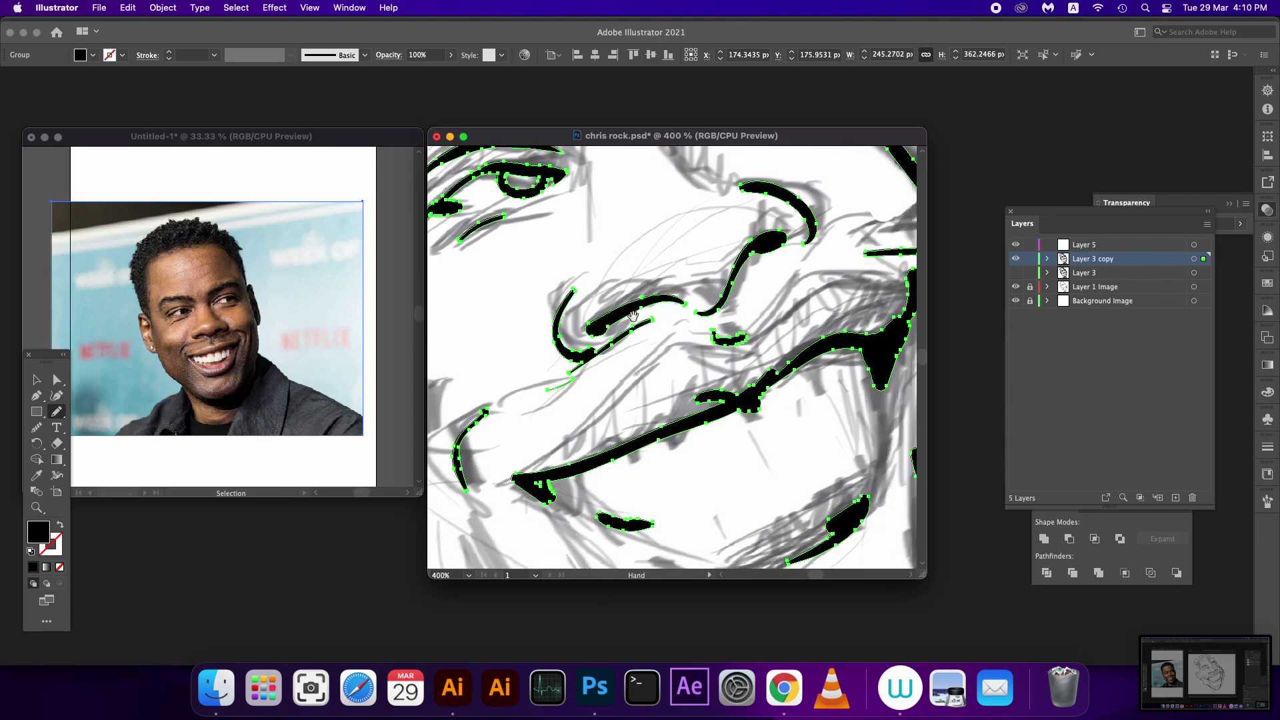
mouse_move(604, 330)
mouse_down()
mouse_move(650, 313)
mouse_move(641, 353)
mouse_move(673, 324)
mouse_up()
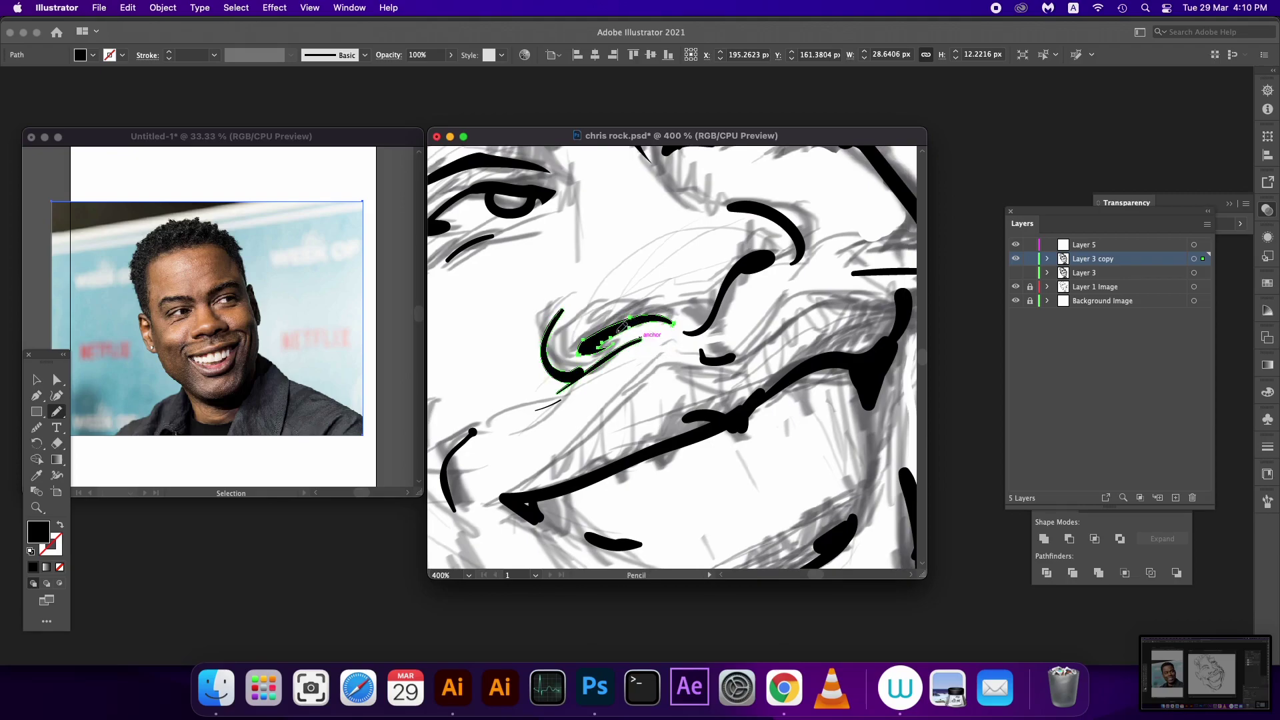
mouse_move(623, 326)
mouse_down()
mouse_move(677, 324)
mouse_move(677, 378)
mouse_up()
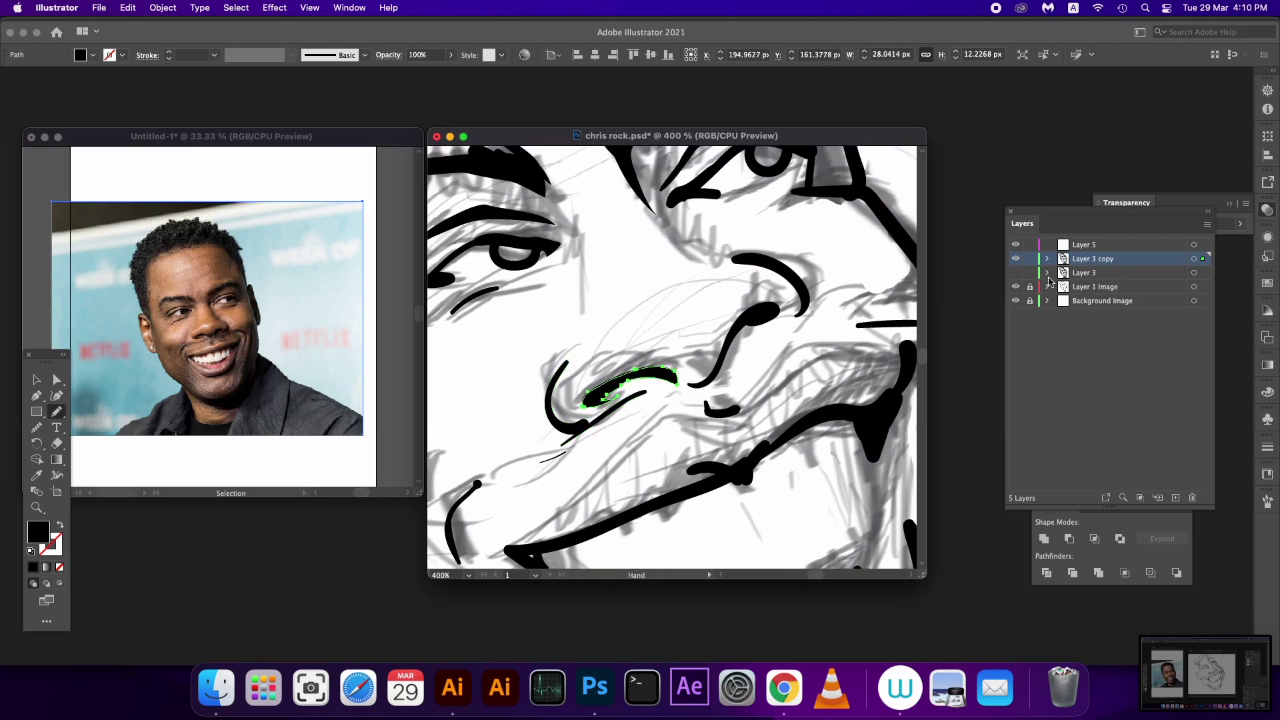
Step: Draw a curved nostril stroke and extend it further left
click(1203, 259)
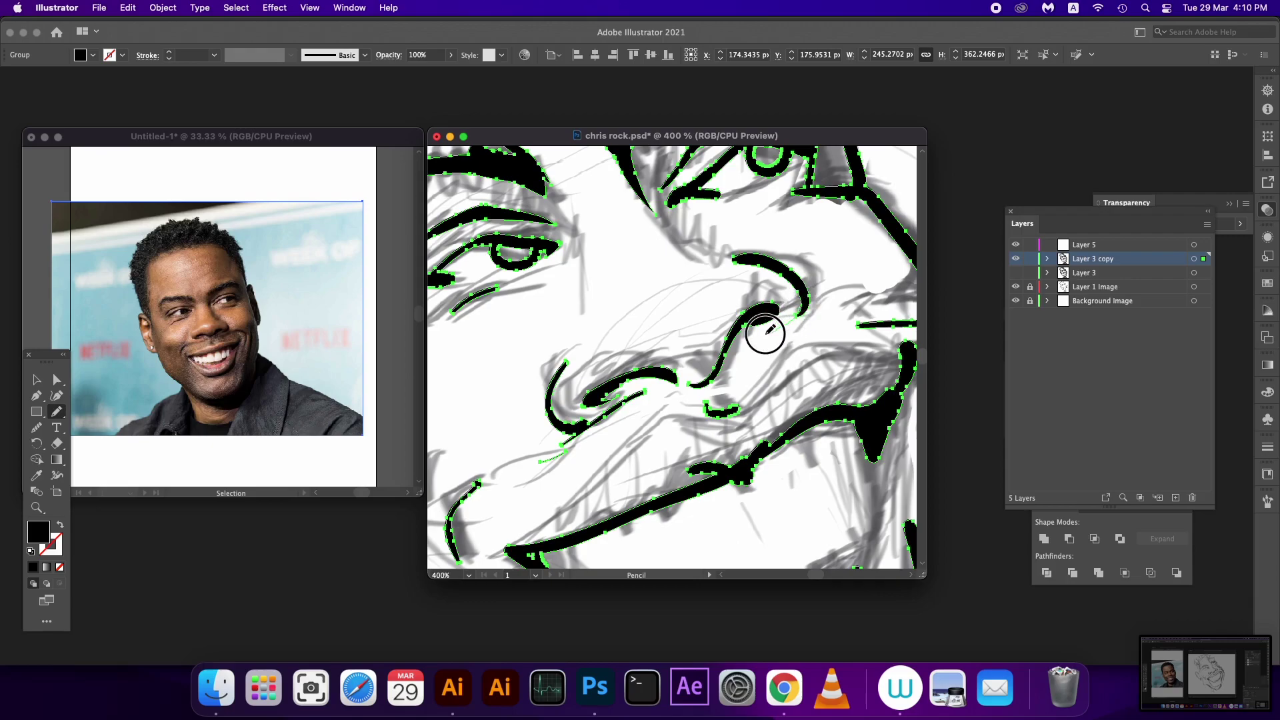
mouse_move(736, 256)
mouse_down()
mouse_move(804, 325)
mouse_move(813, 381)
mouse_move(825, 337)
mouse_move(818, 417)
mouse_up()
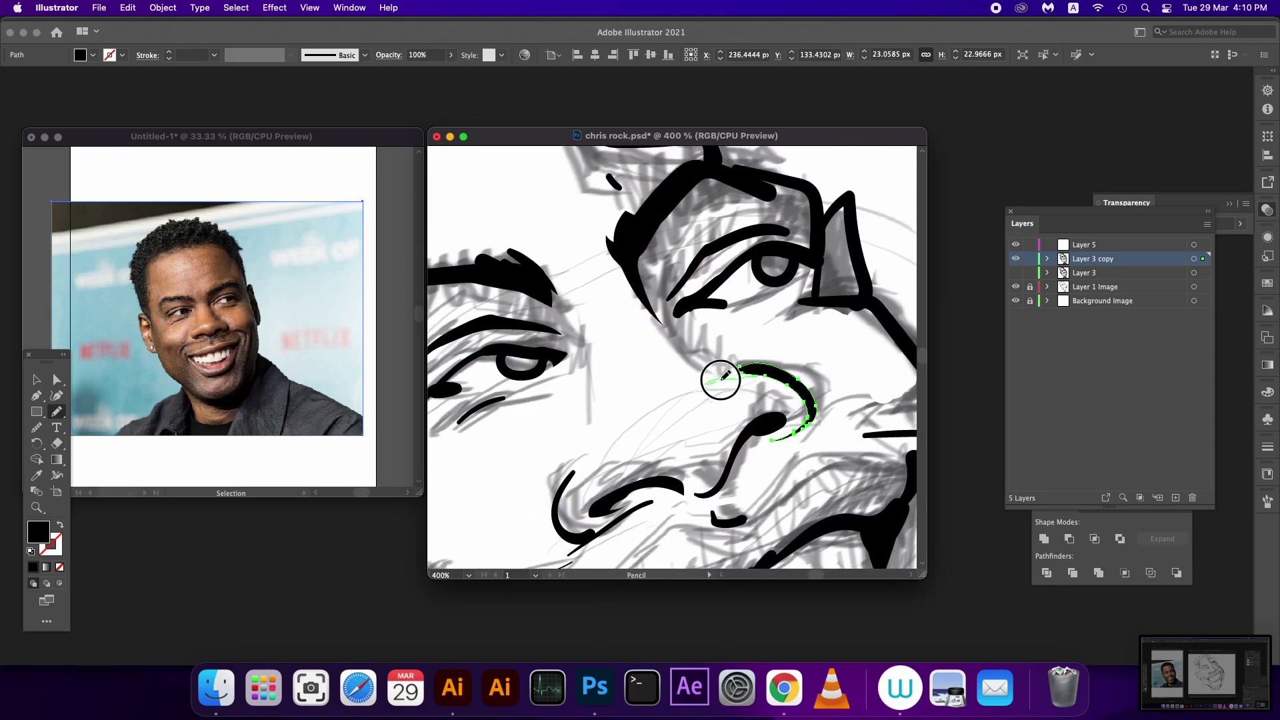
drag(724, 371, 767, 372)
mouse_move(836, 490)
mouse_down()
mouse_move(727, 337)
mouse_move(750, 335)
mouse_move(781, 392)
mouse_move(787, 365)
mouse_up()
Step: Merge a new stroke into the lip line and give it a downward spike
click(1204, 261)
drag(730, 414, 837, 386)
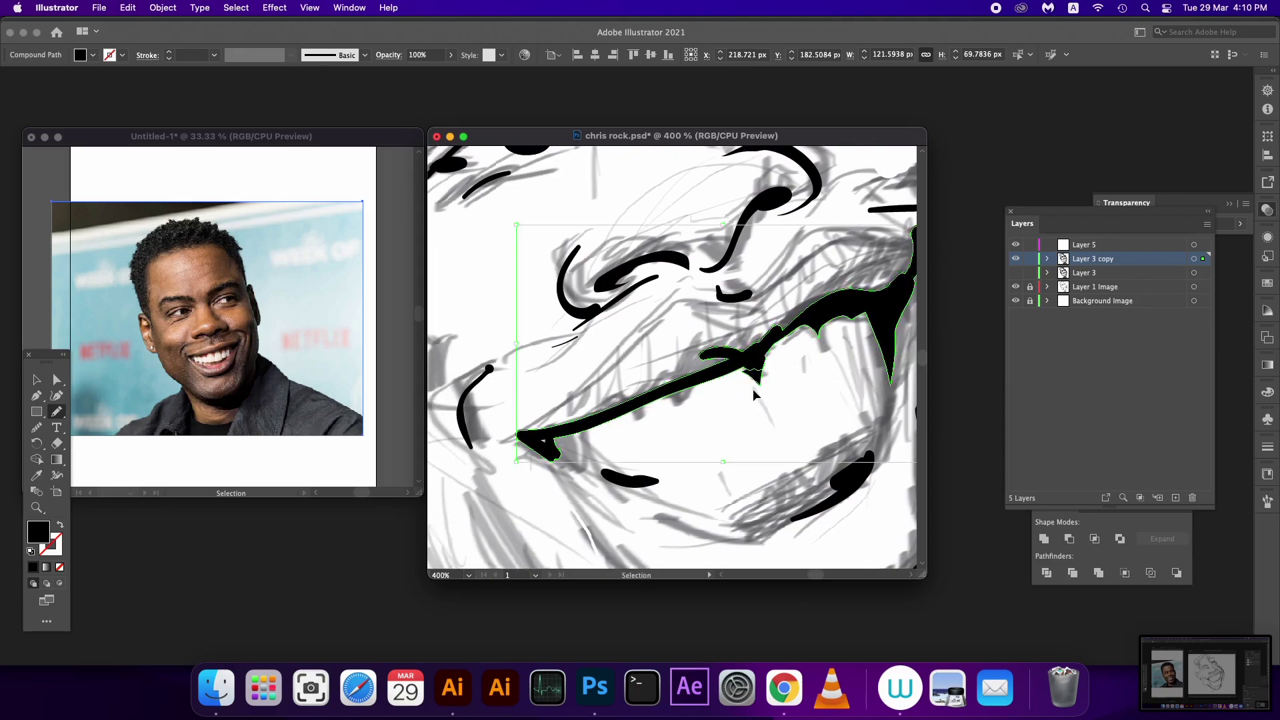
drag(747, 362, 763, 363)
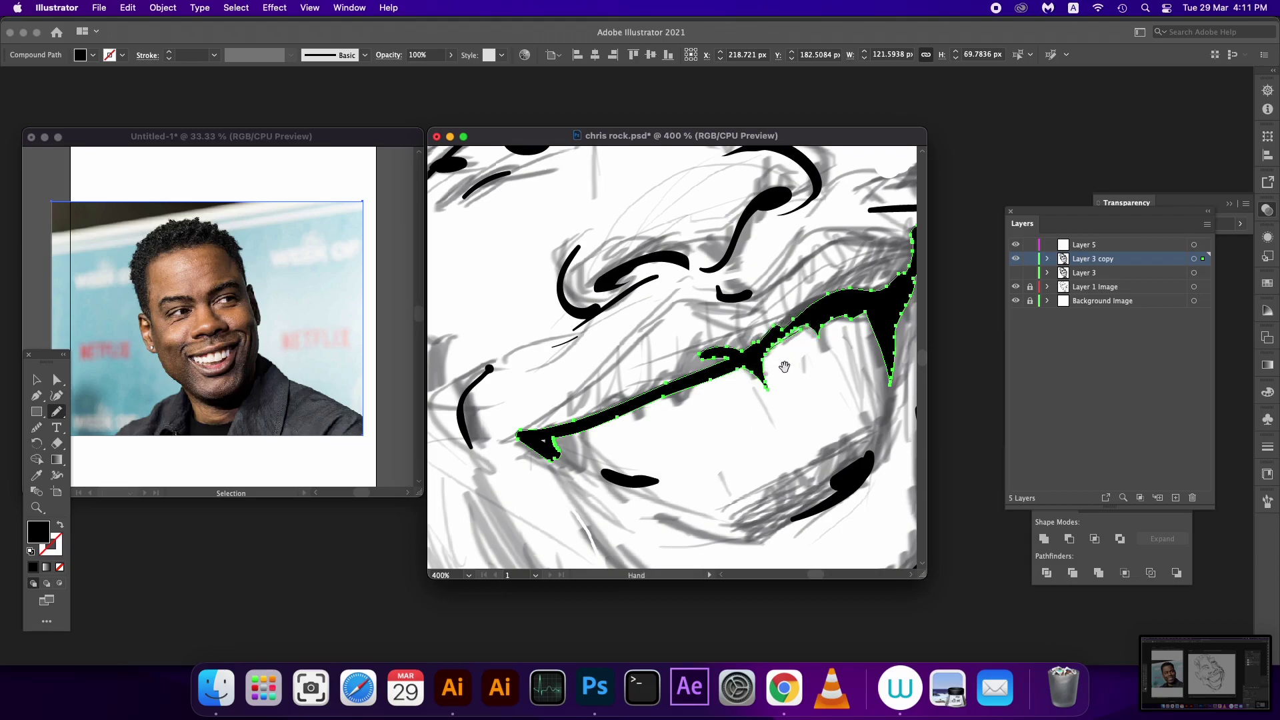
scroll(783, 360, up, 2)
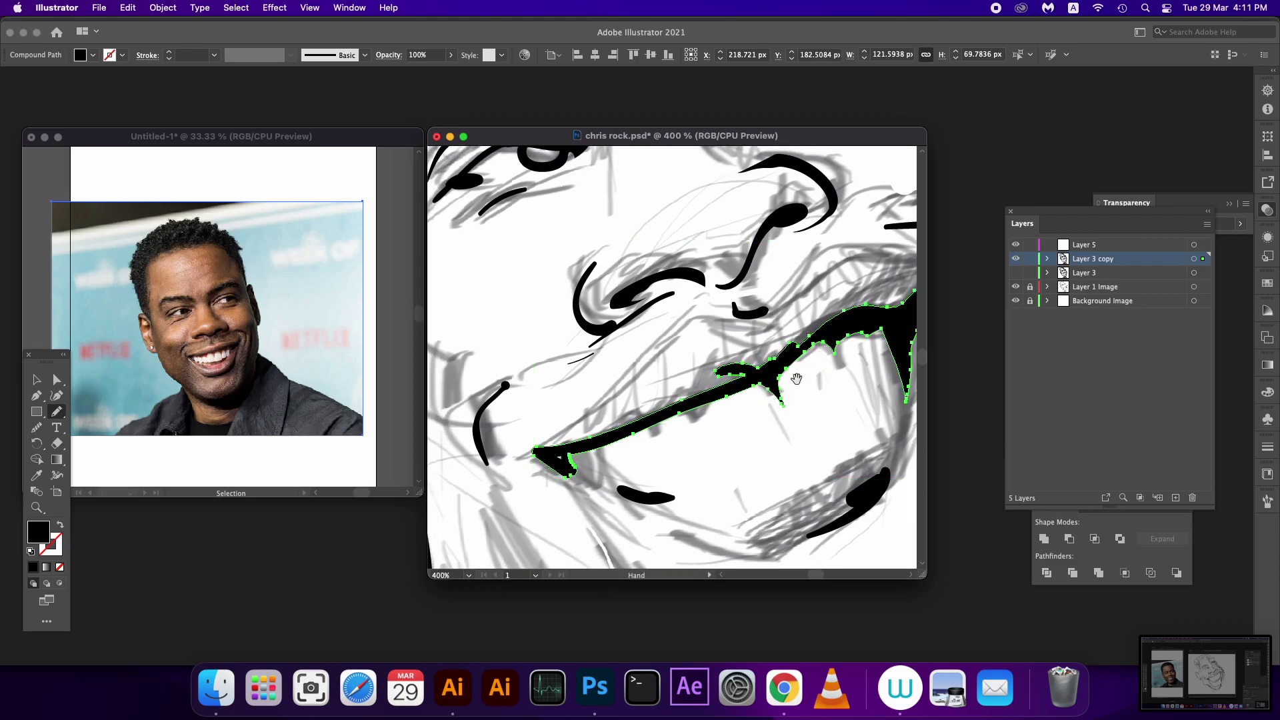
scroll(827, 326, down, 5)
scroll(834, 317, right, 3)
Step: Add a stroke along the lip line and extend the neck line upward
click(1200, 258)
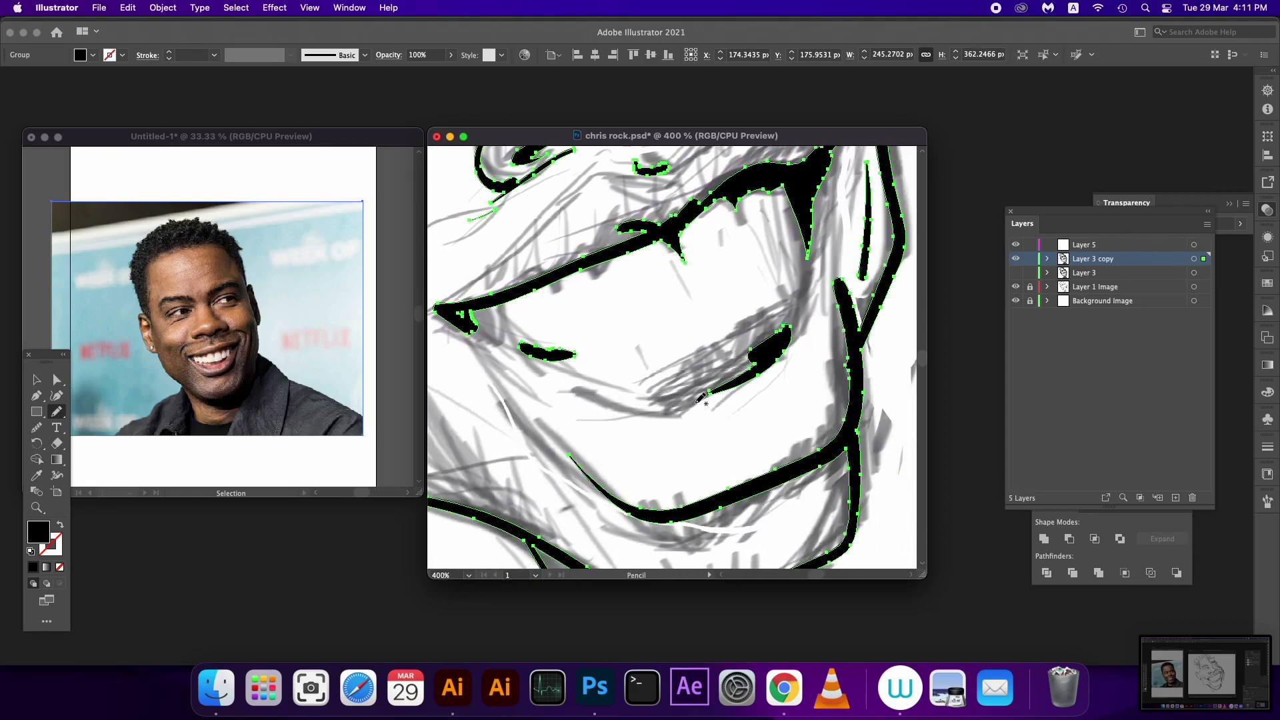
mouse_move(644, 390)
mouse_down()
mouse_move(708, 381)
mouse_move(777, 335)
mouse_move(800, 280)
mouse_move(799, 322)
mouse_move(651, 370)
mouse_move(712, 380)
mouse_up()
click(1194, 259)
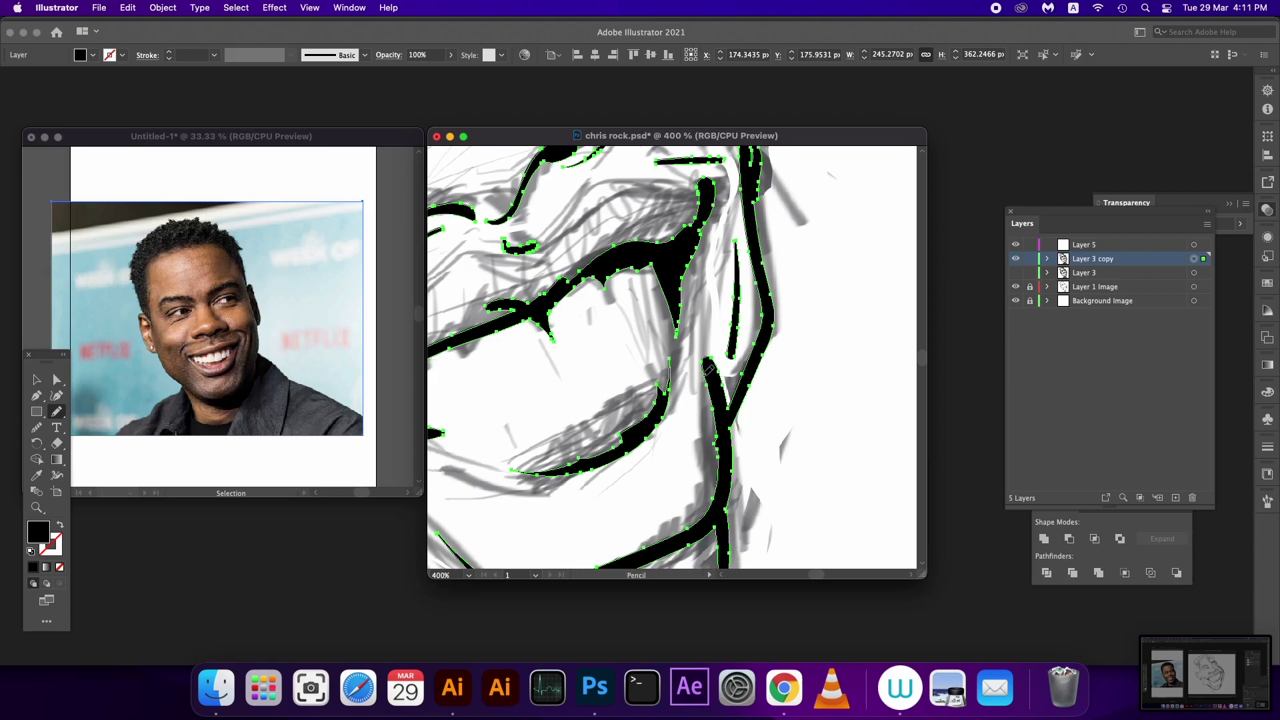
mouse_move(705, 370)
mouse_down()
mouse_move(686, 294)
mouse_move(703, 271)
mouse_move(714, 349)
mouse_move(756, 452)
mouse_move(790, 460)
mouse_up()
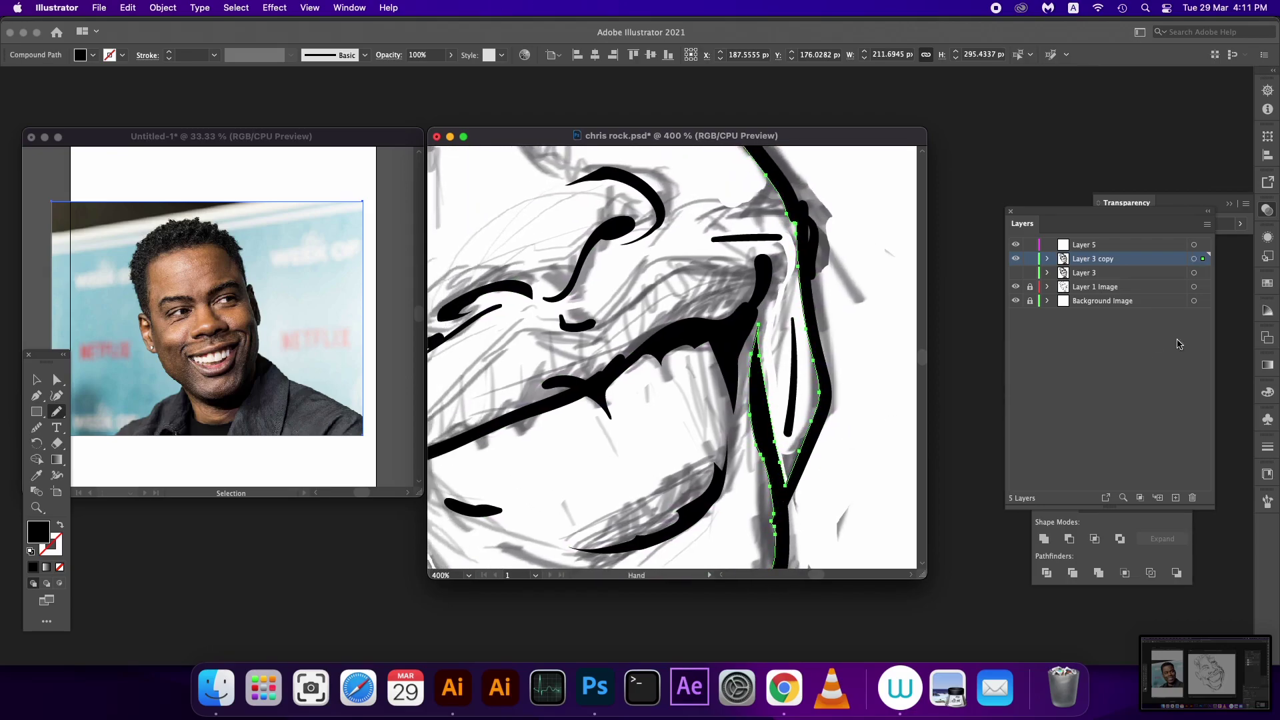
Step: Thicken the chin outline with a merged Pencil stroke
click(1202, 260)
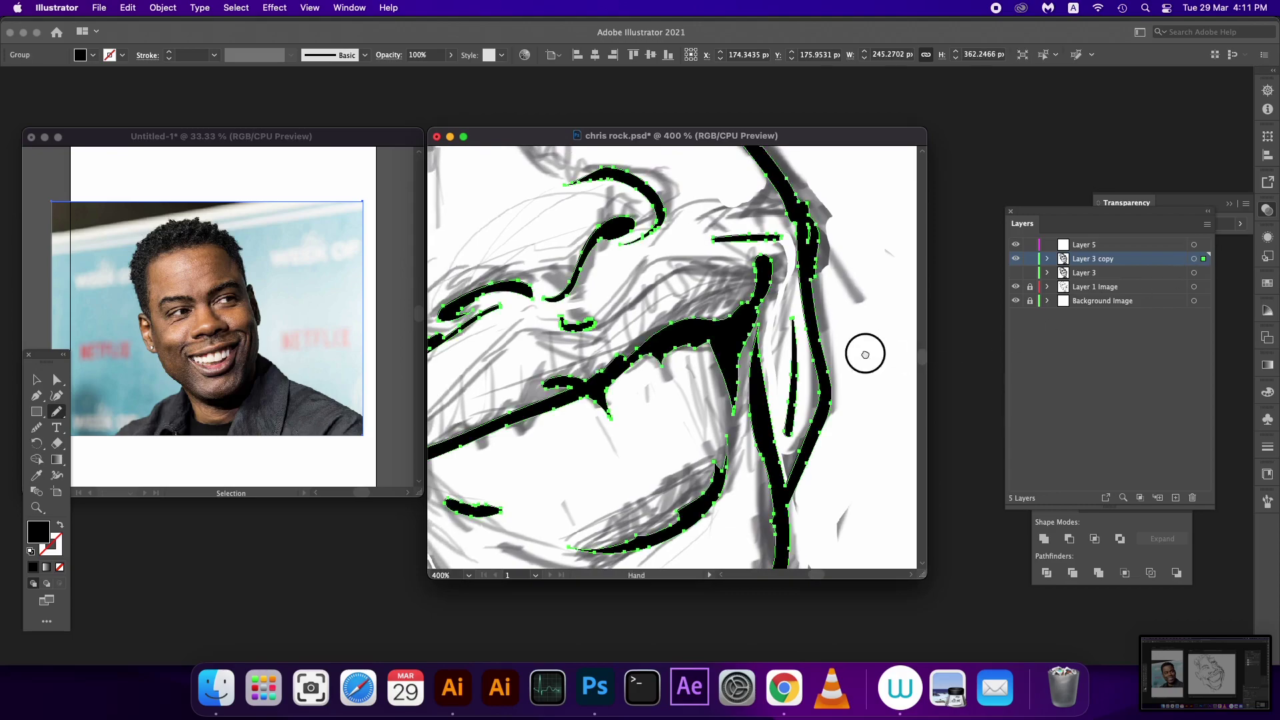
scroll(866, 354, up, 3)
click(818, 277)
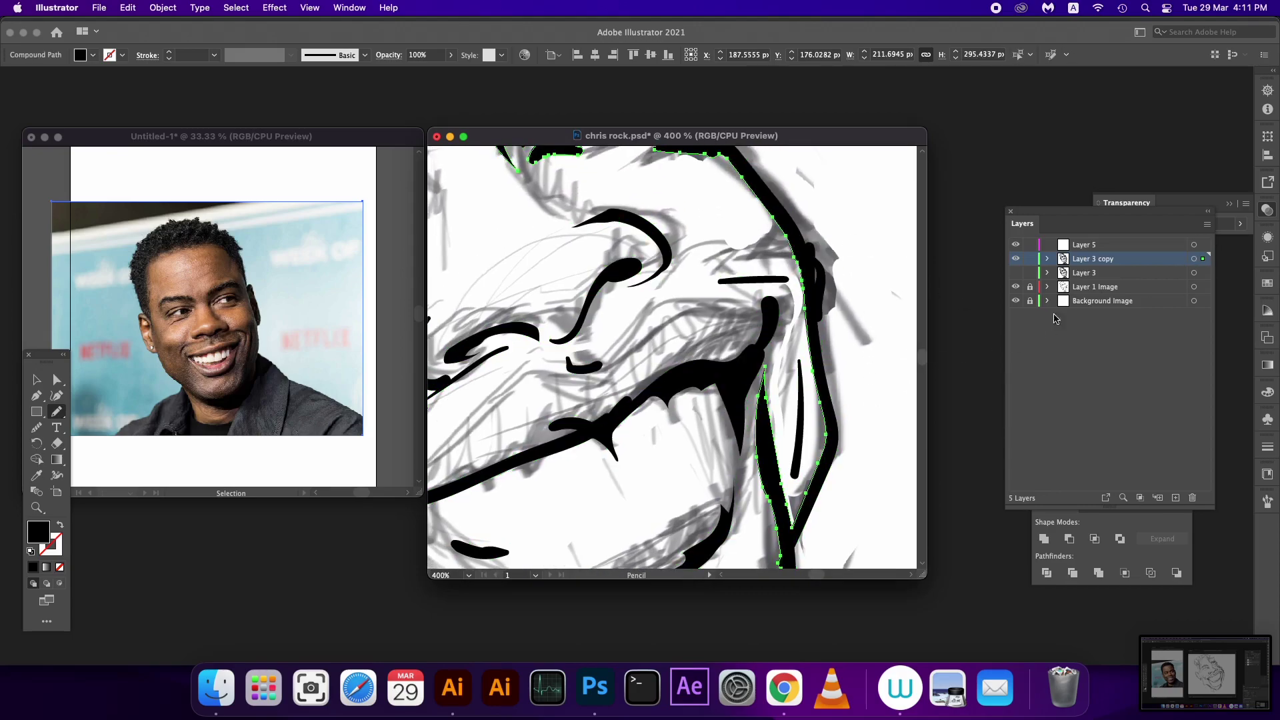
click(1202, 260)
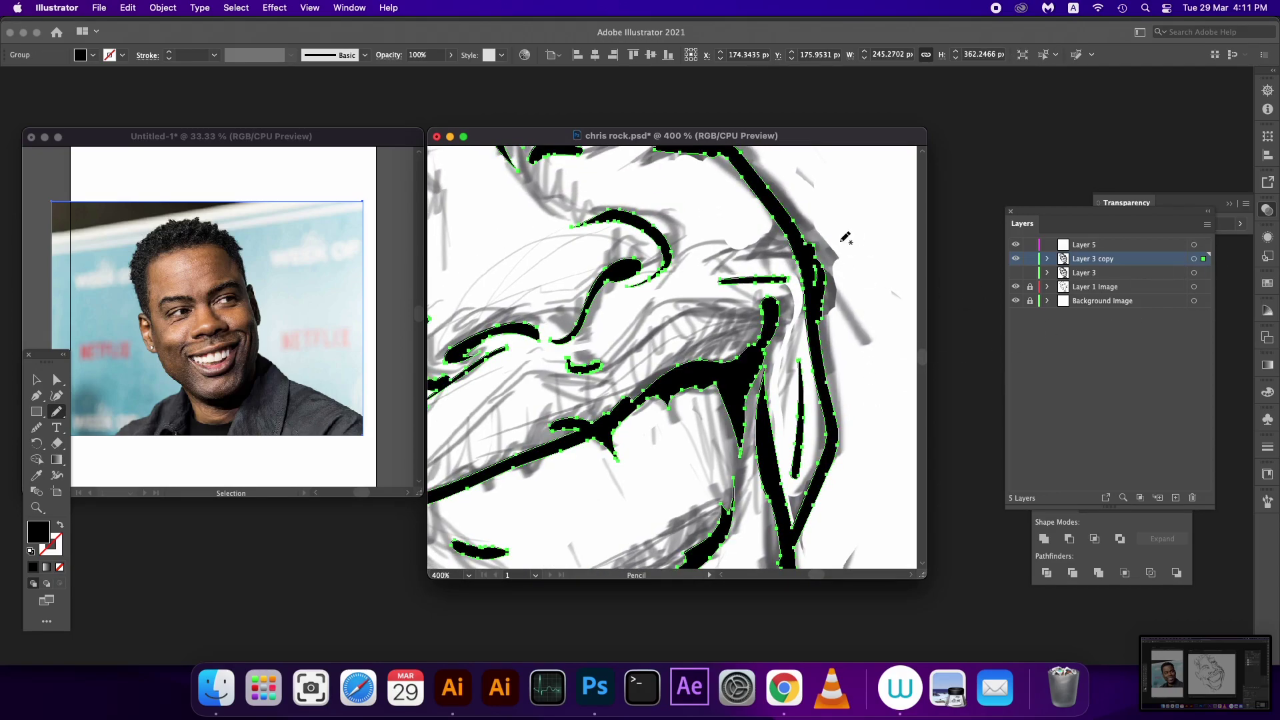
click(820, 310)
scroll(865, 360, down, 5)
scroll(862, 320, down, 5)
scroll(866, 280, down, 3)
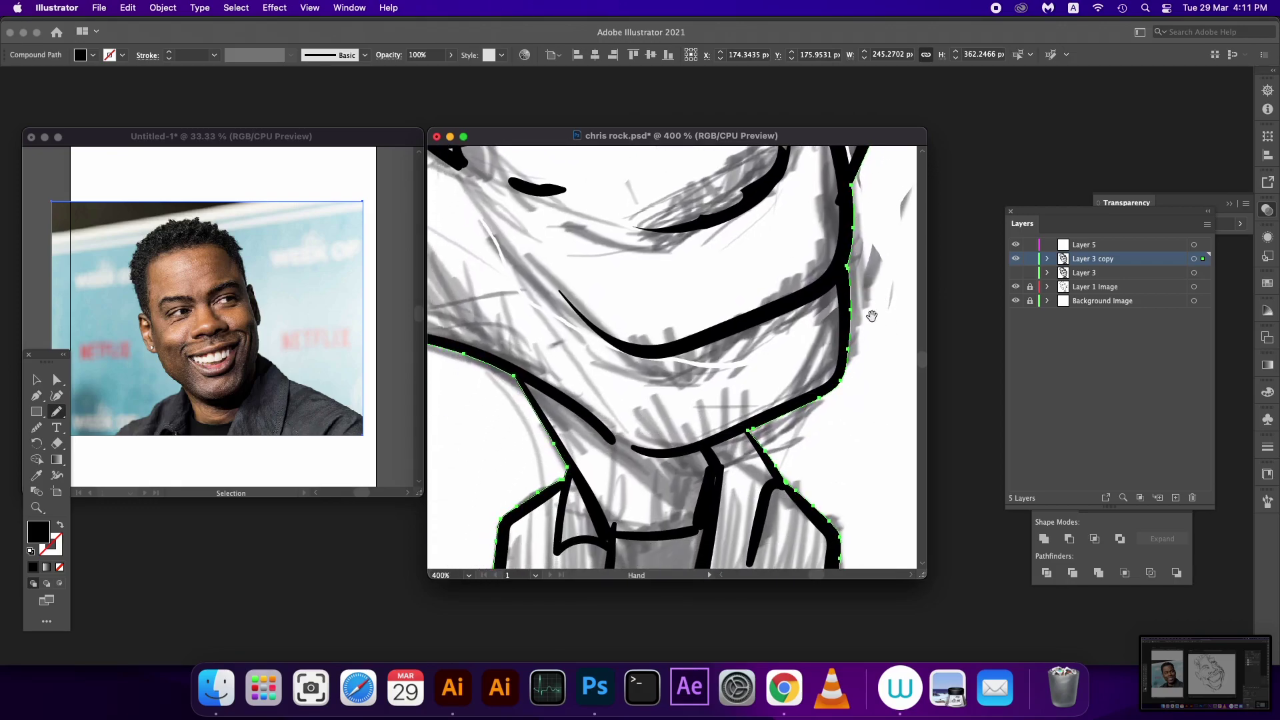
click(1193, 260)
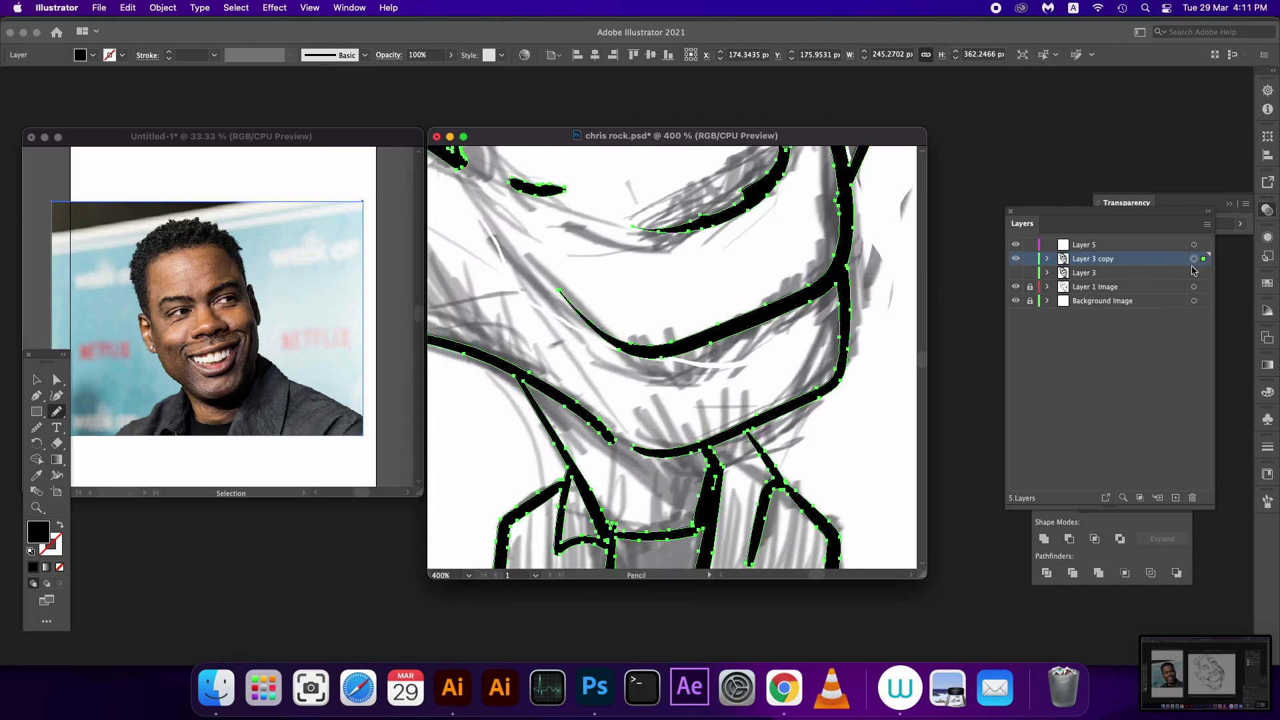
mouse_move(653, 446)
mouse_down()
mouse_move(586, 409)
mouse_move(614, 442)
mouse_move(656, 460)
mouse_move(710, 523)
mouse_up()
Step: Draw a thin line down the neck to the bottom baseline
click(1202, 260)
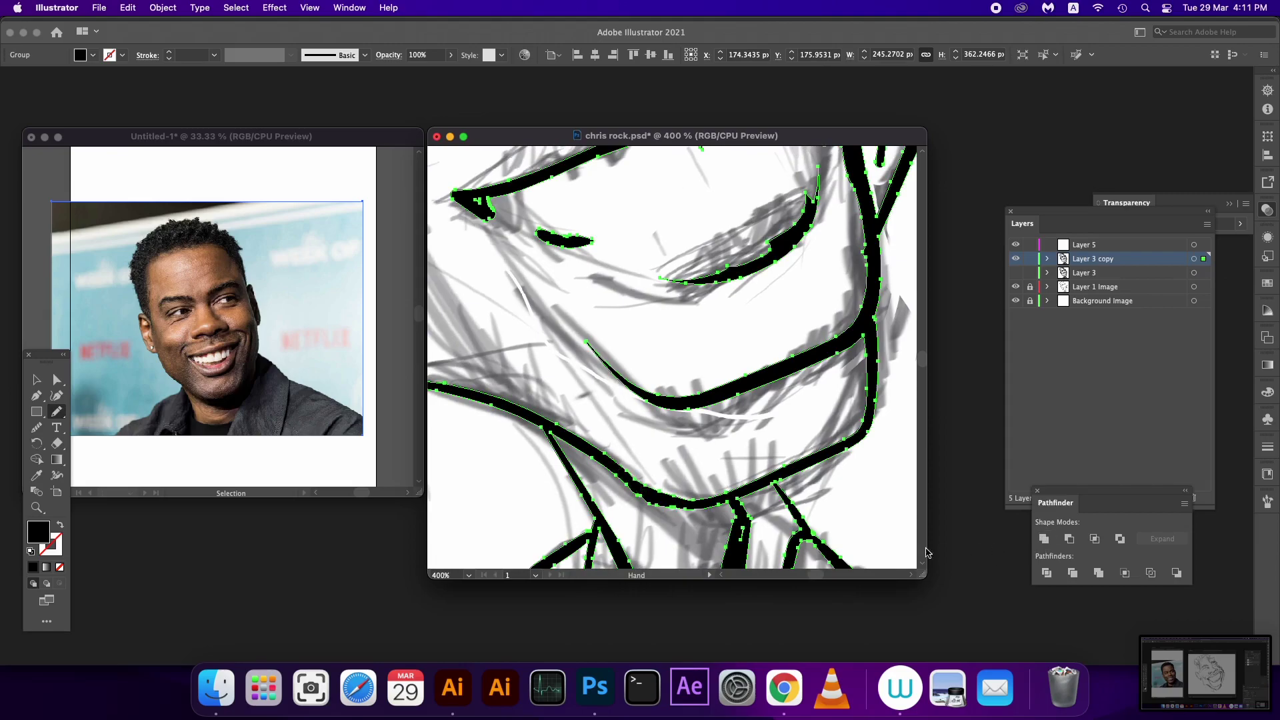
scroll(726, 418, down, 5)
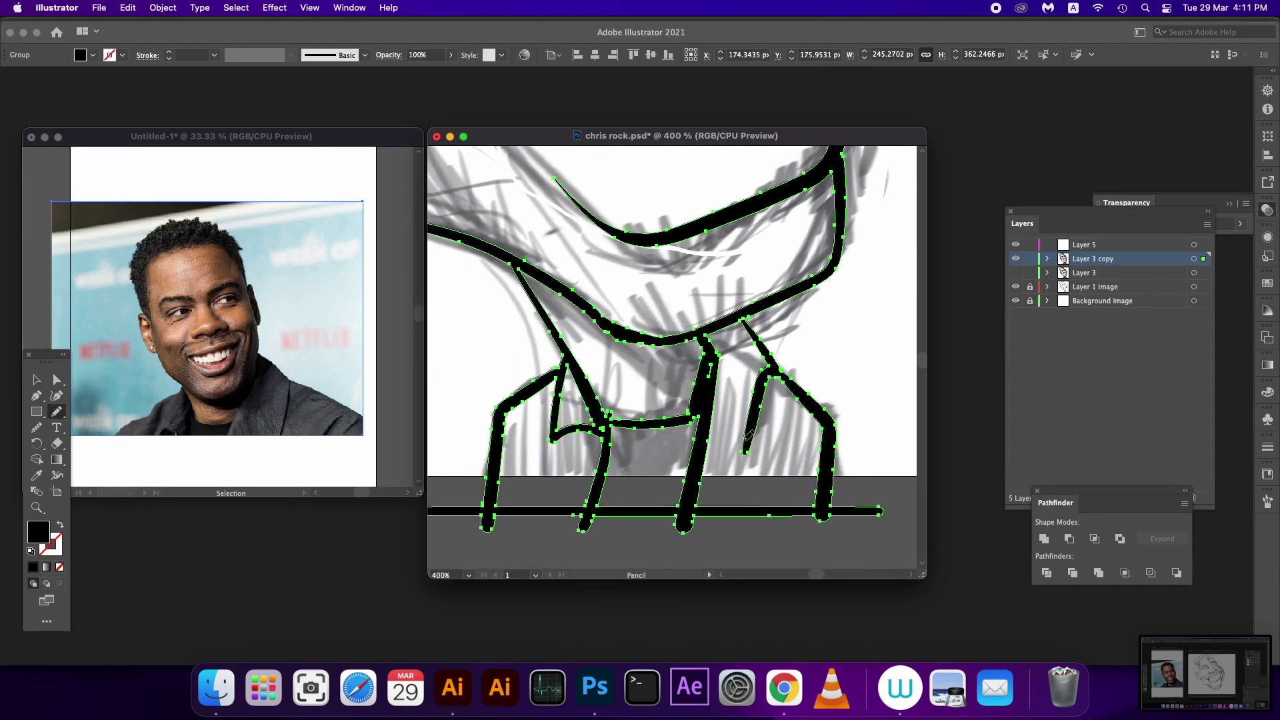
drag(746, 446, 740, 512)
click(1203, 260)
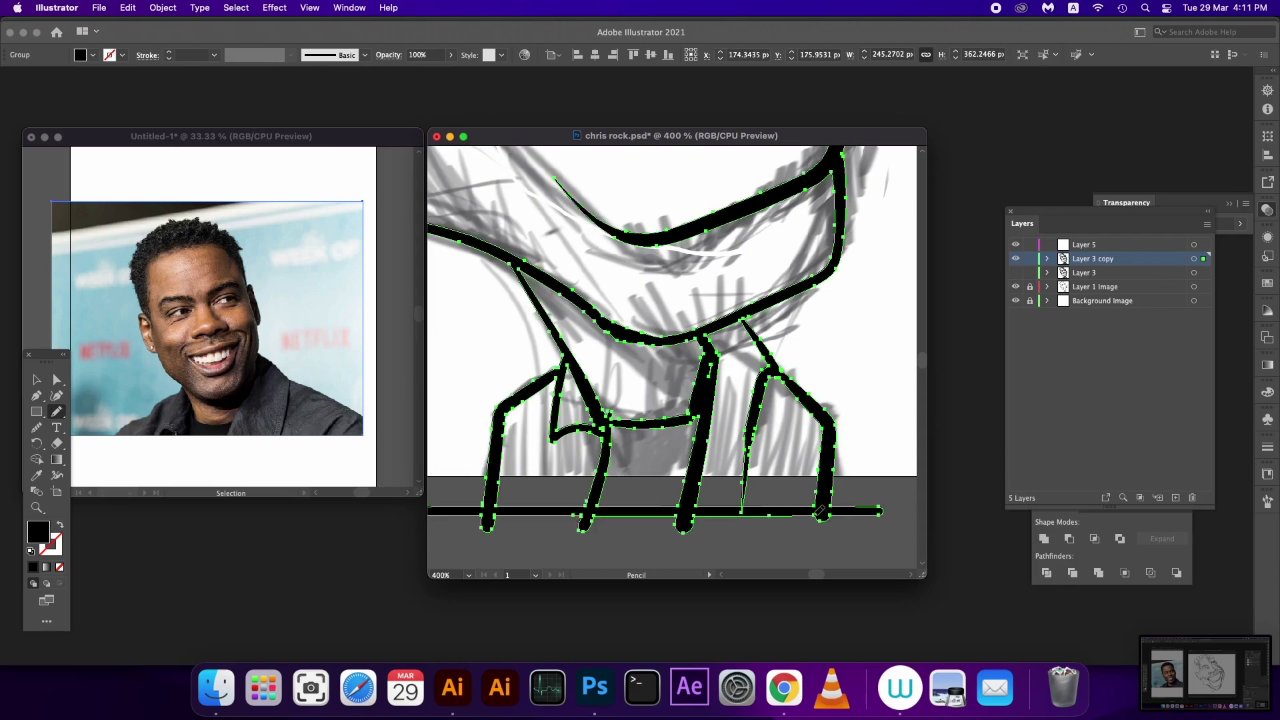
super+click(820, 510)
Step: Flatten the rounded blobs where the neck strokes meet the baseline
scroll(777, 472, left, 3)
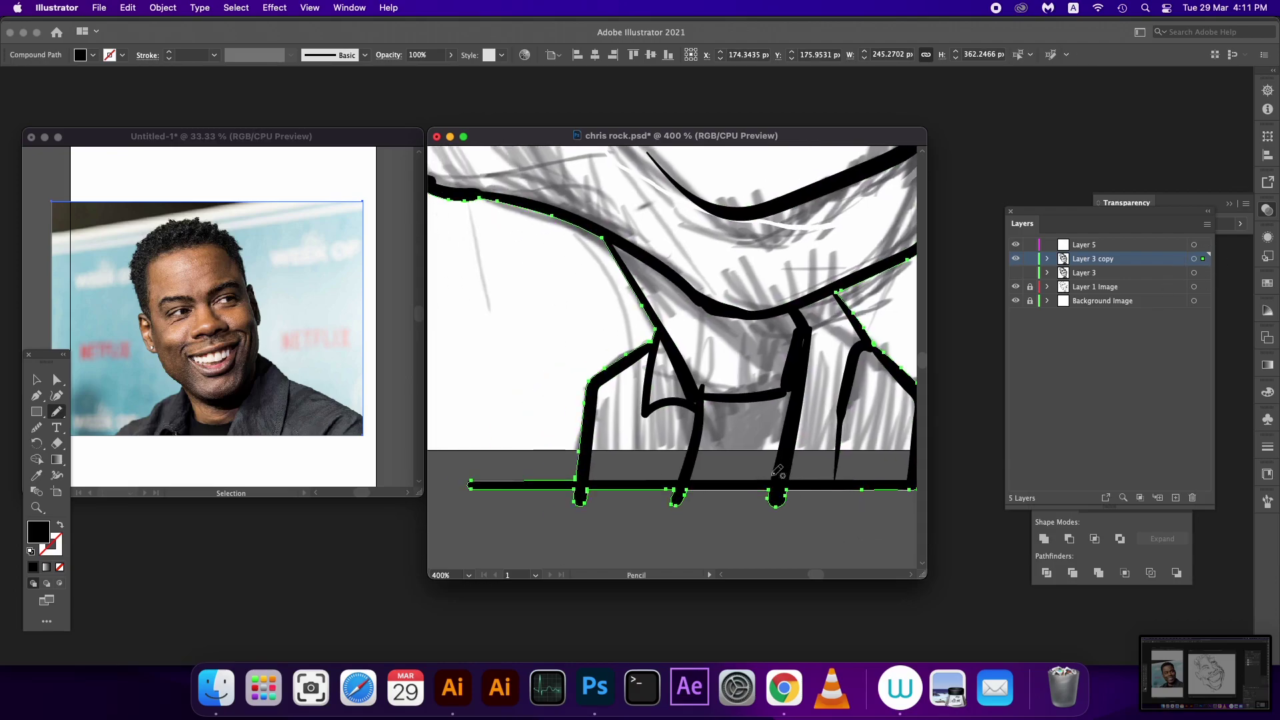
drag(774, 489, 765, 494)
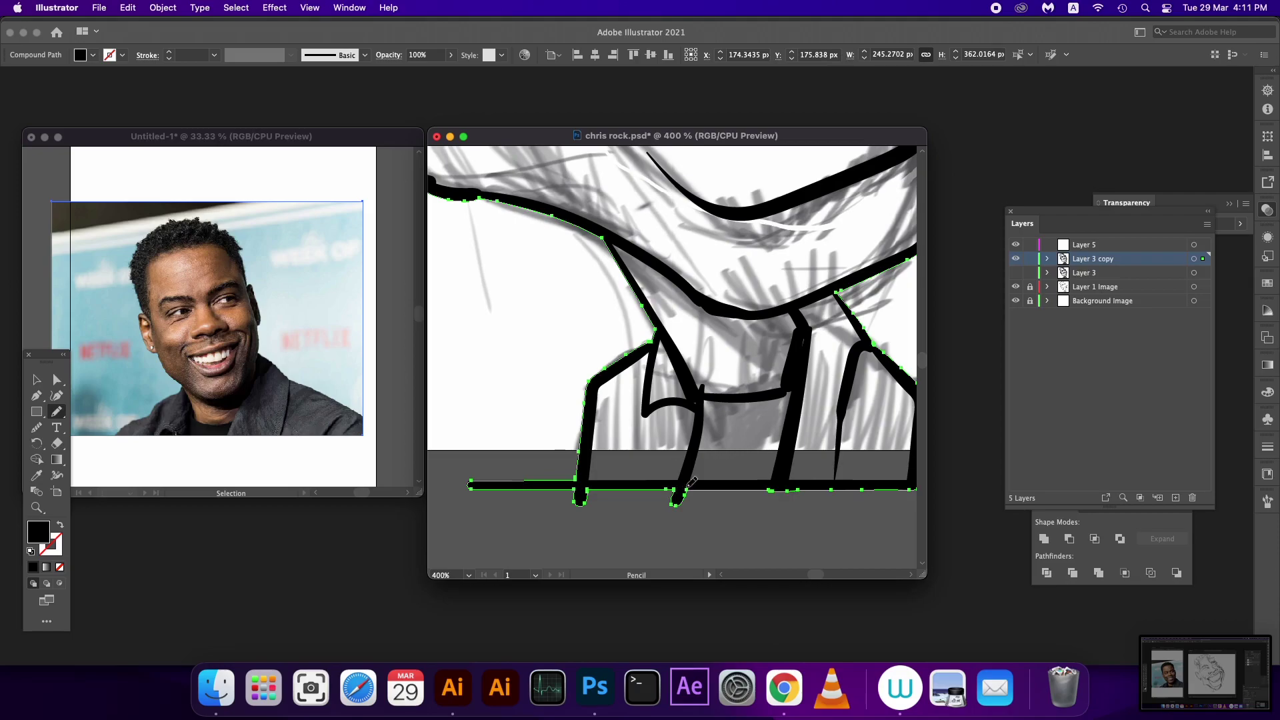
drag(677, 488, 595, 512)
drag(583, 468, 580, 490)
key(space)
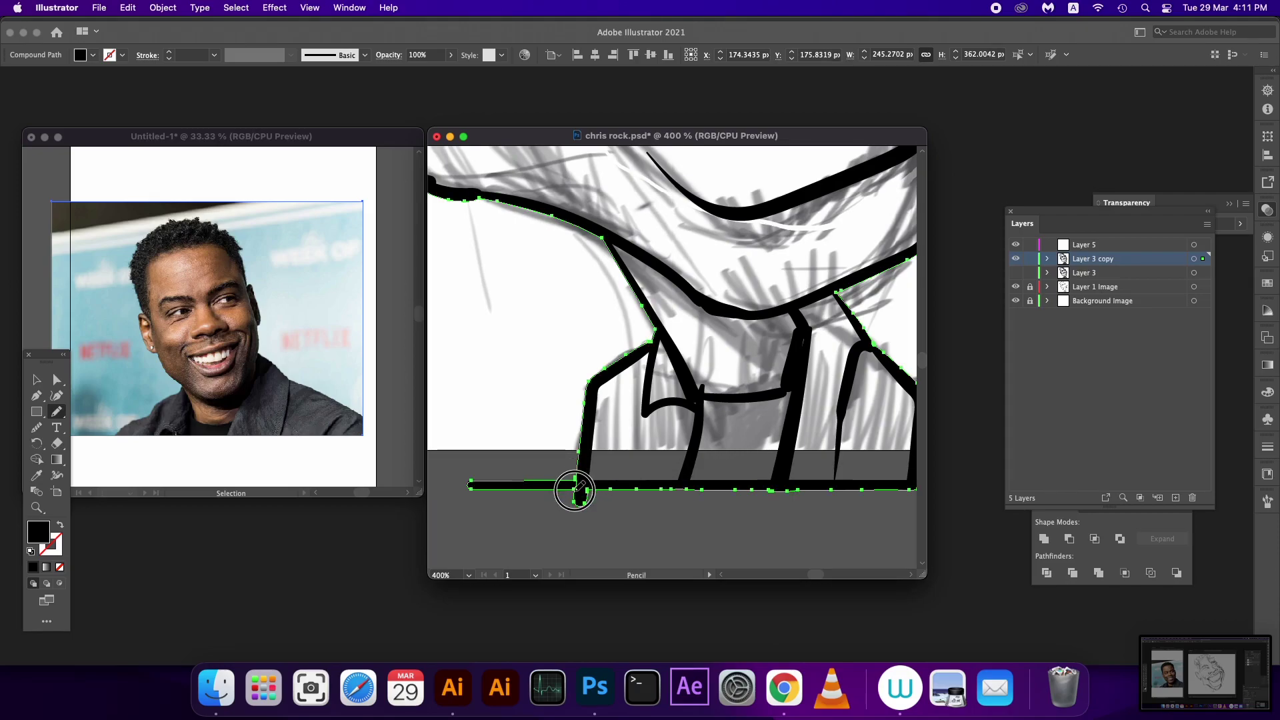
drag(670, 379, 637, 531)
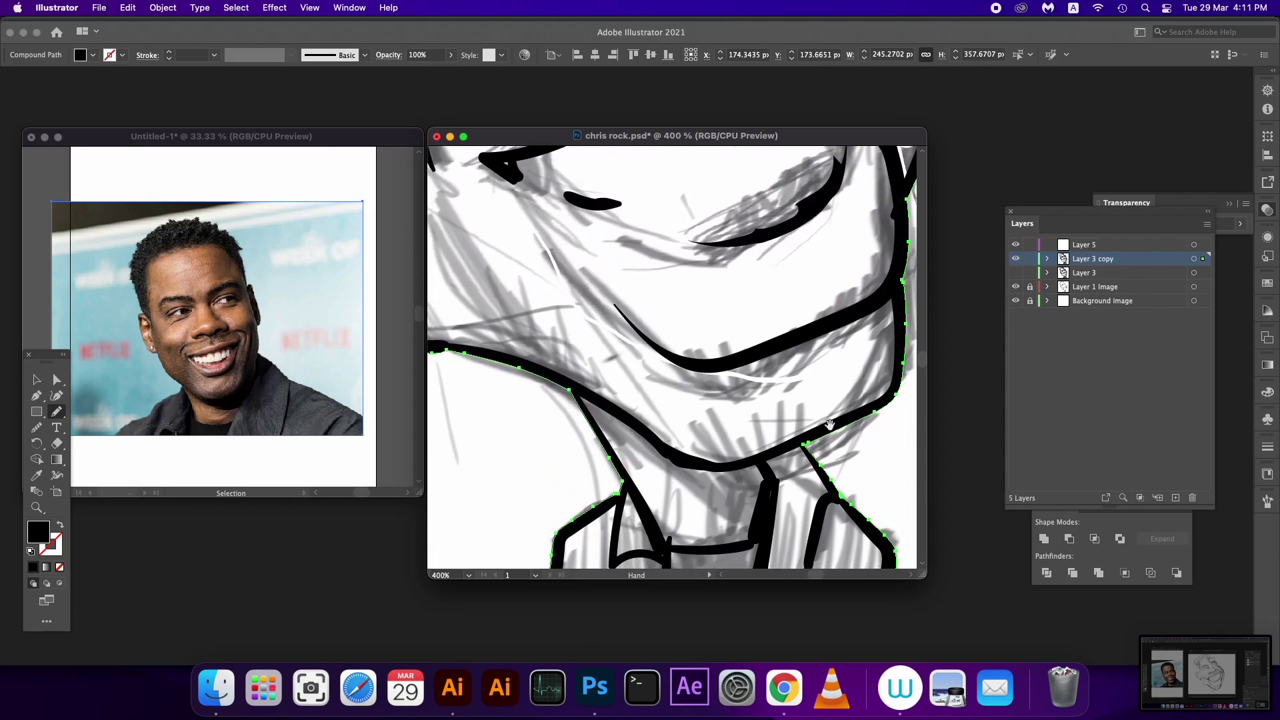
Step: Redraw the left and right edges of the jaw stroke
mouse_move(830, 424)
mouse_down()
mouse_move(812, 509)
mouse_move(830, 500)
mouse_up()
key(space)
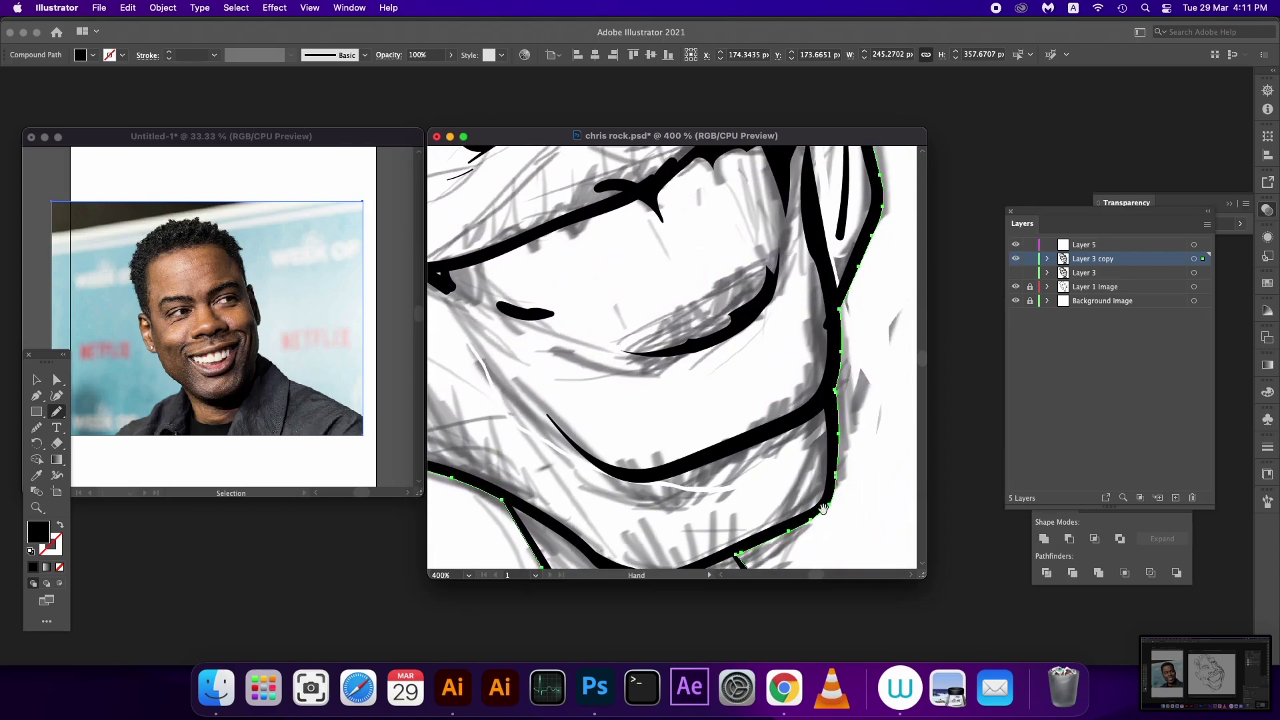
mouse_move(814, 342)
mouse_down()
mouse_move(798, 418)
mouse_move(797, 380)
mouse_move(822, 486)
mouse_up()
click(1203, 258)
key(space)
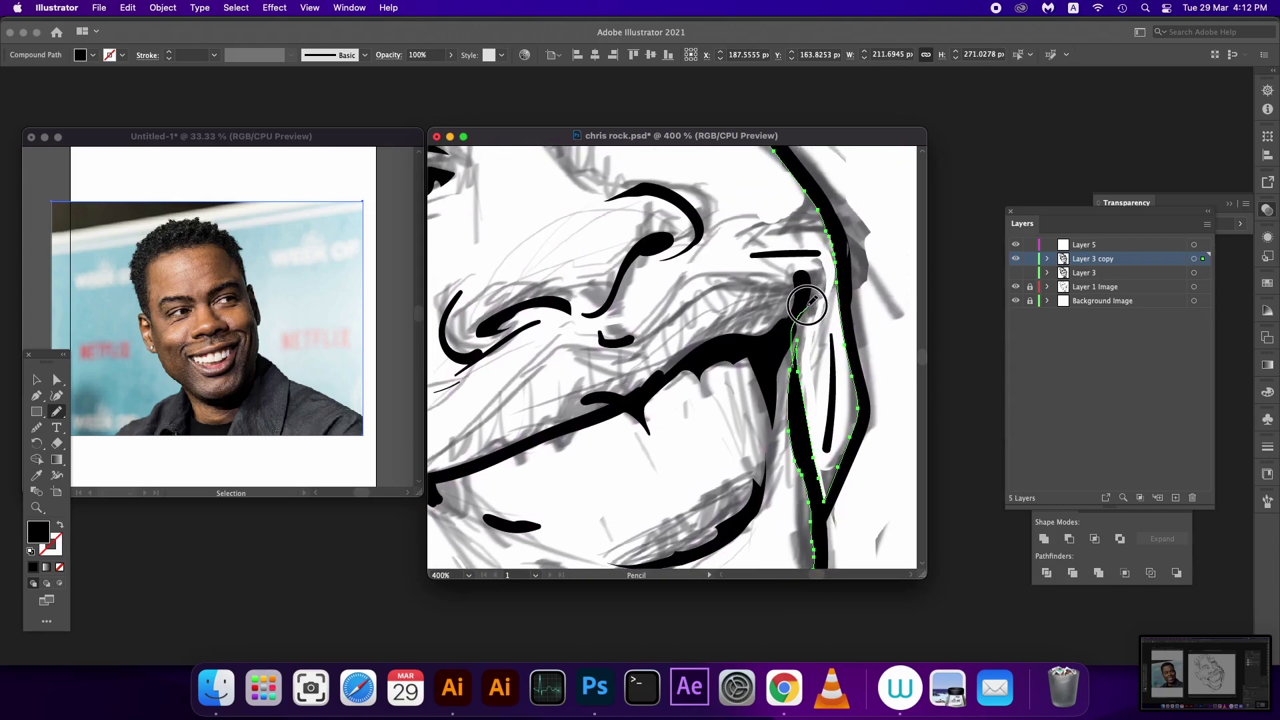
mouse_move(809, 294)
mouse_down()
mouse_move(797, 346)
mouse_move(827, 511)
mouse_up()
key(space)
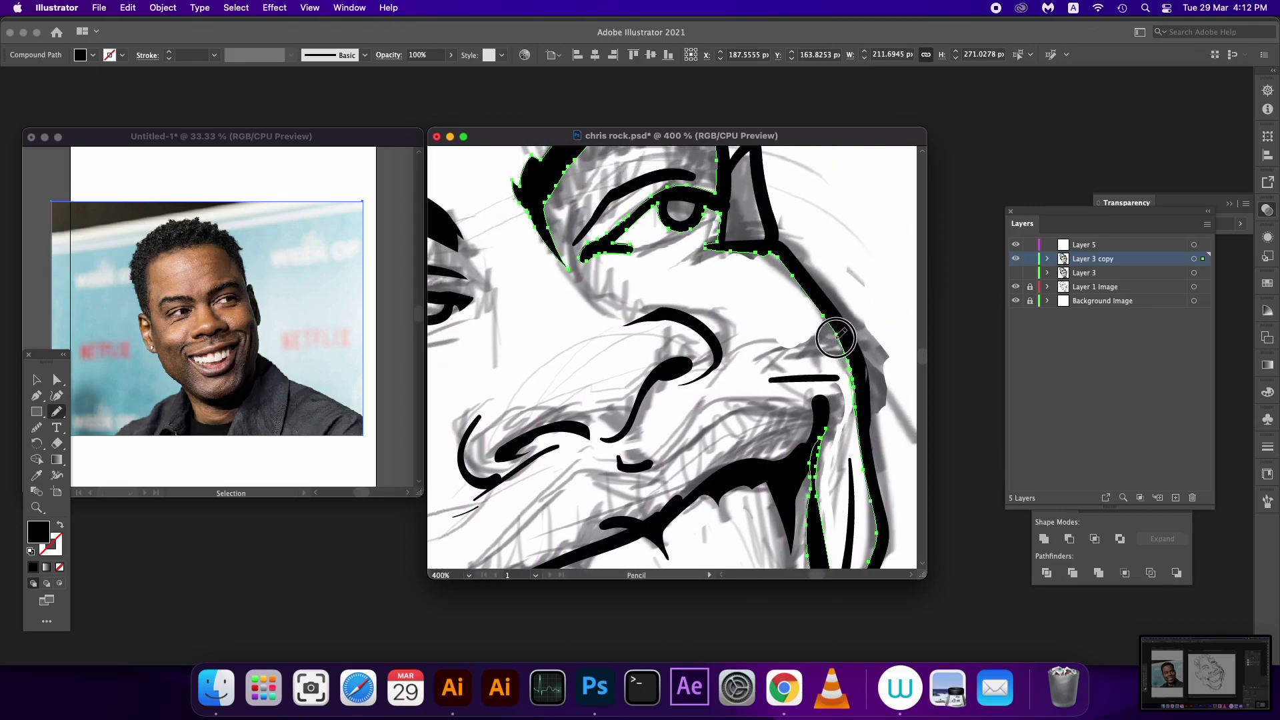
mouse_move(854, 416)
mouse_down()
mouse_move(832, 323)
mouse_move(866, 408)
mouse_up()
key(v)
key(n)
Step: Redraw the right edge of the eye and the upper eyelid line
drag(816, 369, 851, 438)
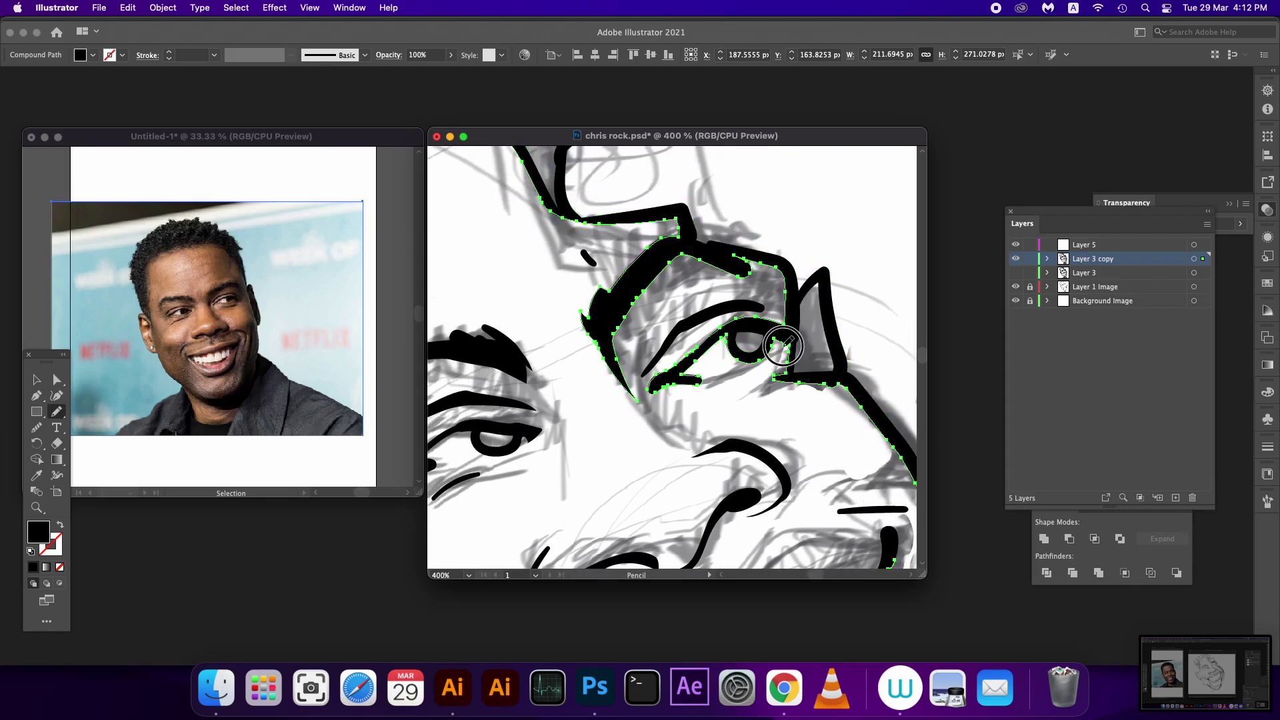
mouse_move(783, 345)
mouse_down()
mouse_move(773, 377)
mouse_move(807, 440)
mouse_up()
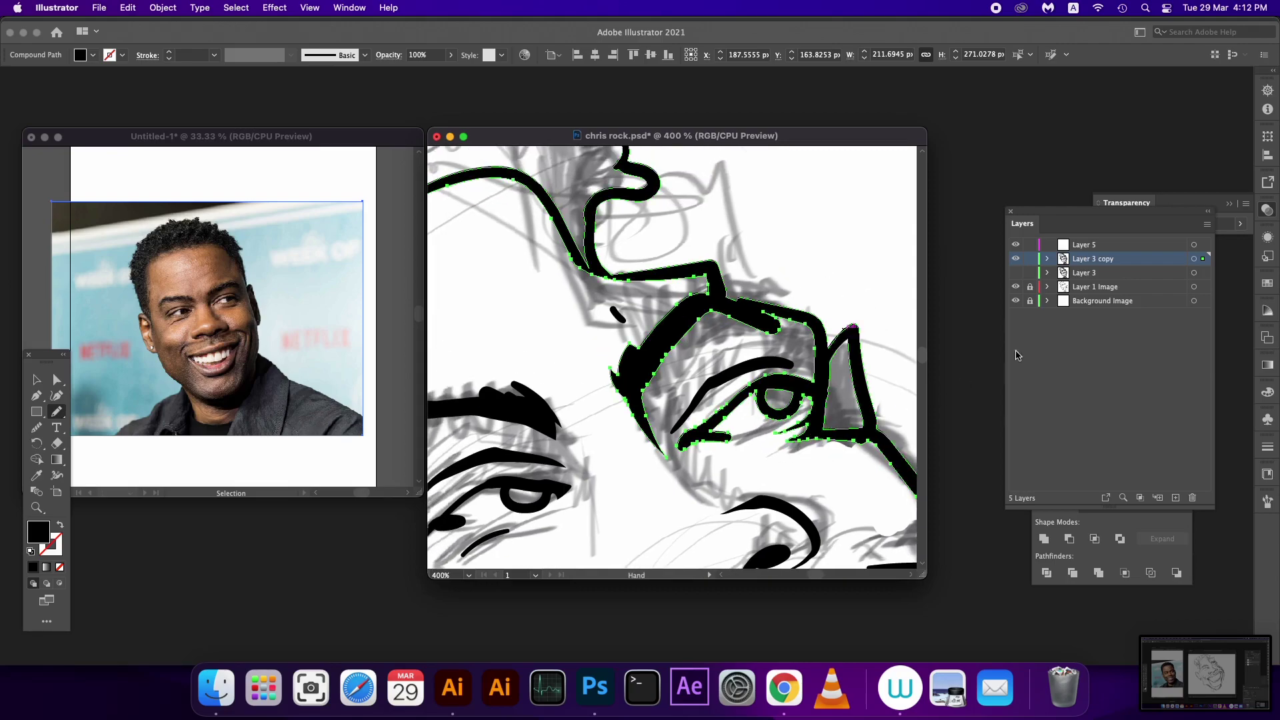
key(super+a)
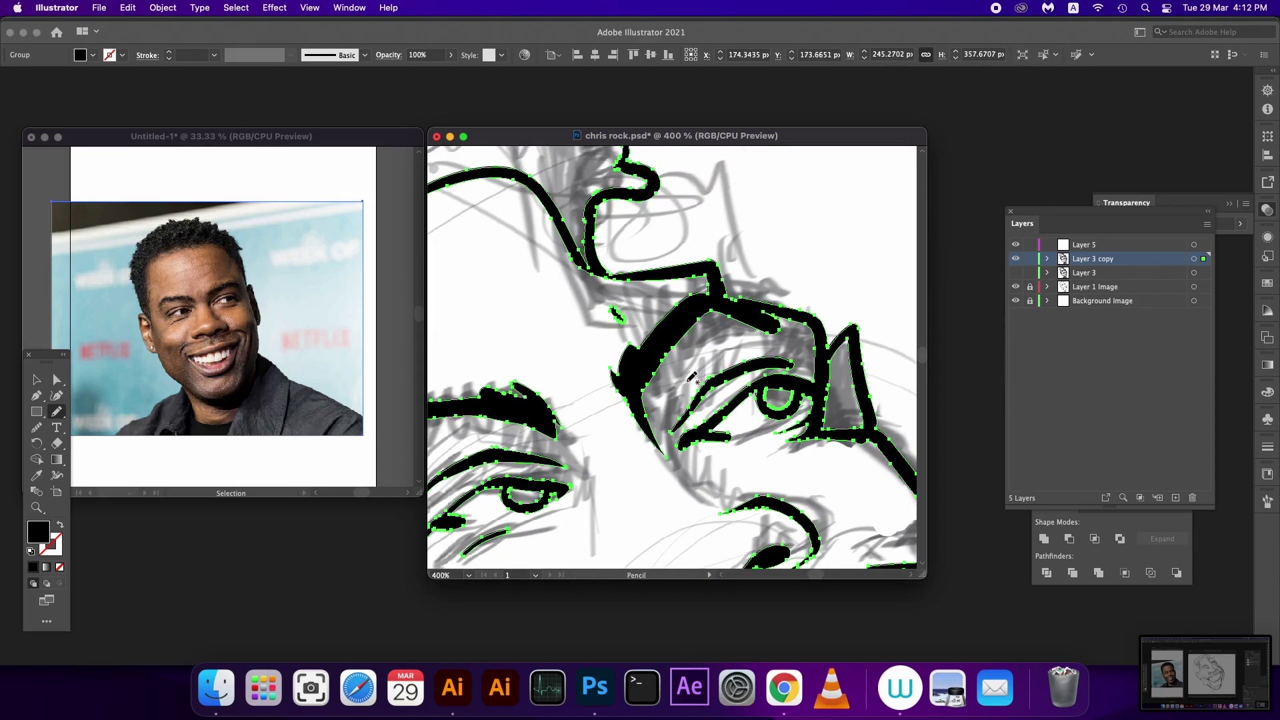
mouse_move(656, 377)
mouse_down()
mouse_move(808, 377)
mouse_move(837, 457)
mouse_up()
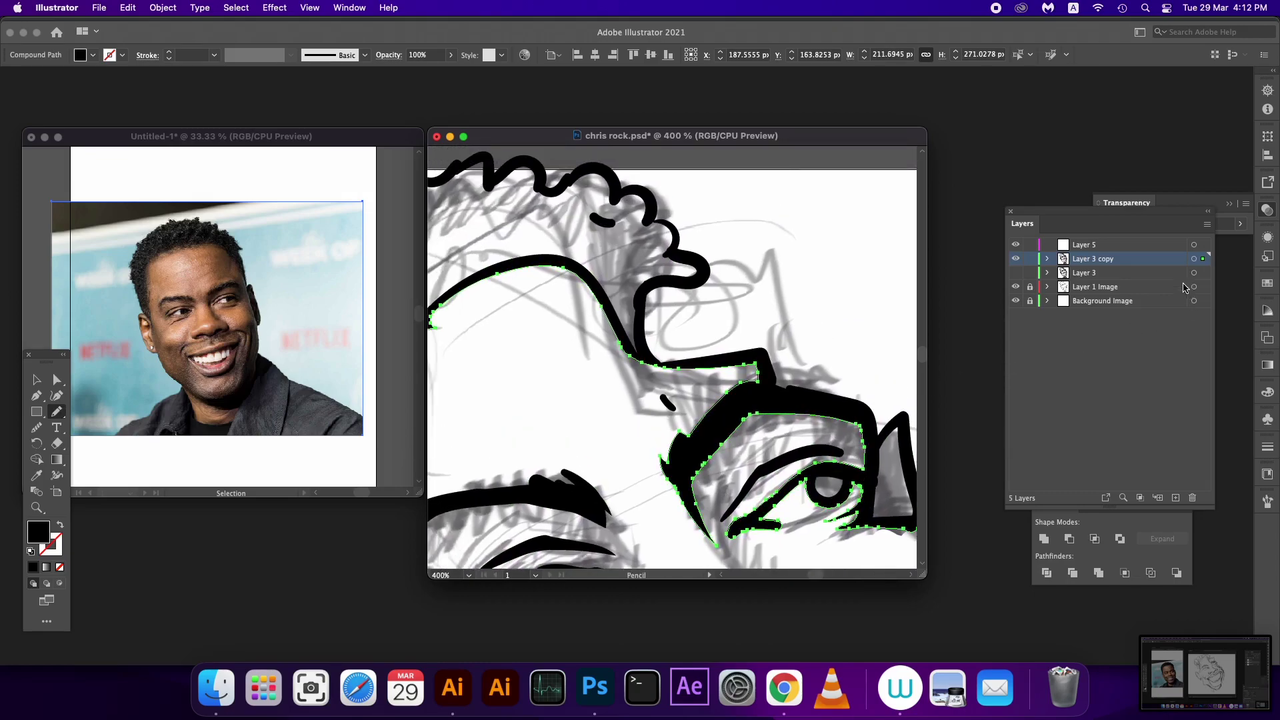
Step: Smooth the hair line above the brow and the curls along the top
key(super+a)
drag(779, 371, 797, 400)
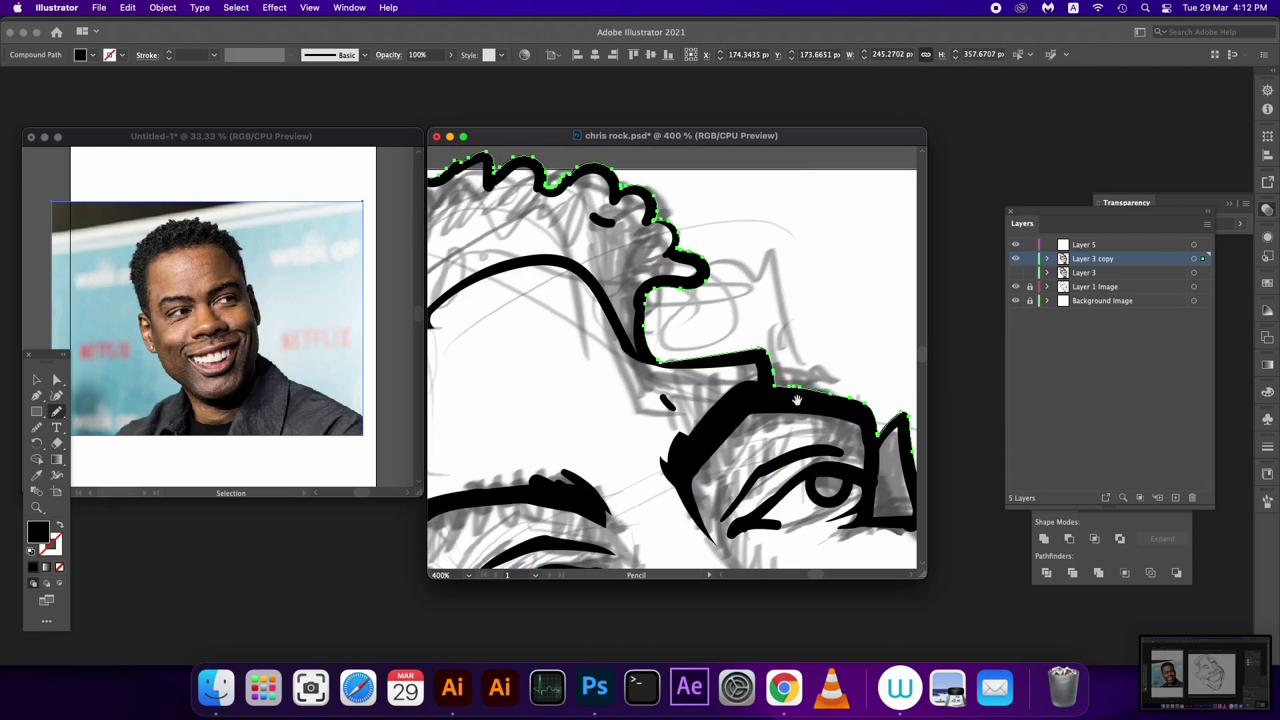
drag(627, 353, 747, 403)
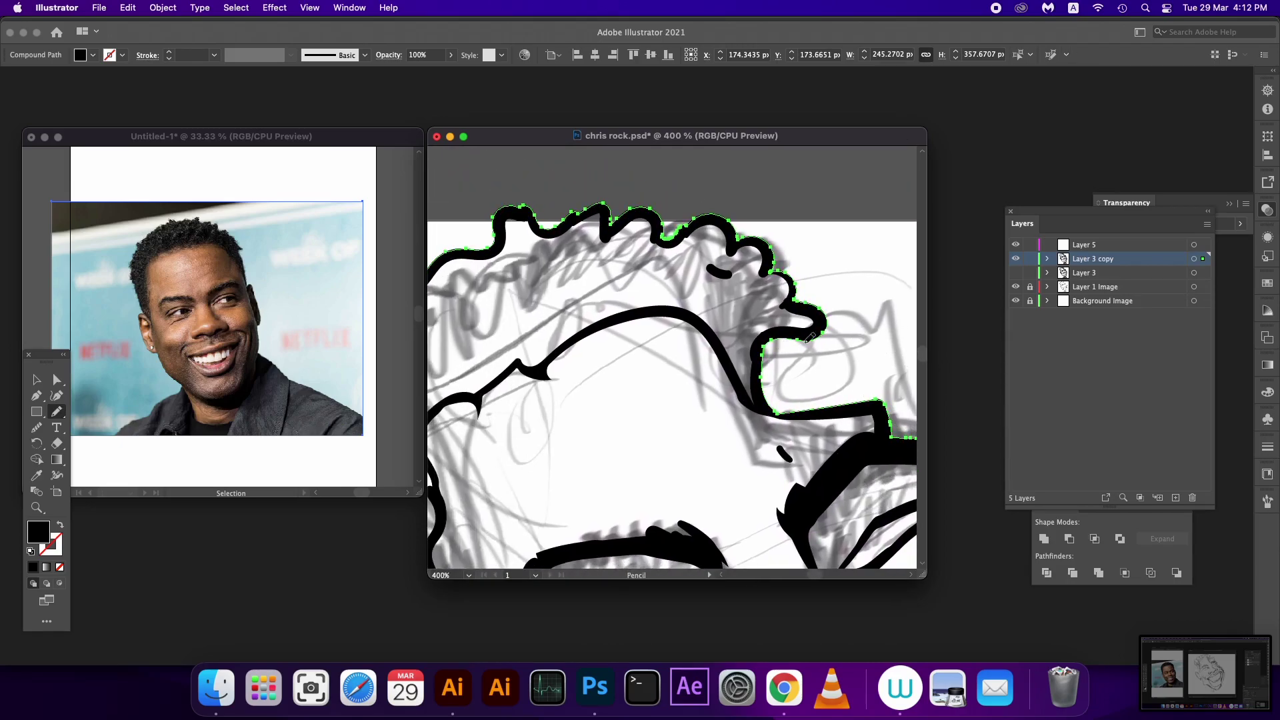
mouse_move(814, 356)
mouse_down()
mouse_move(827, 327)
mouse_move(848, 417)
mouse_up()
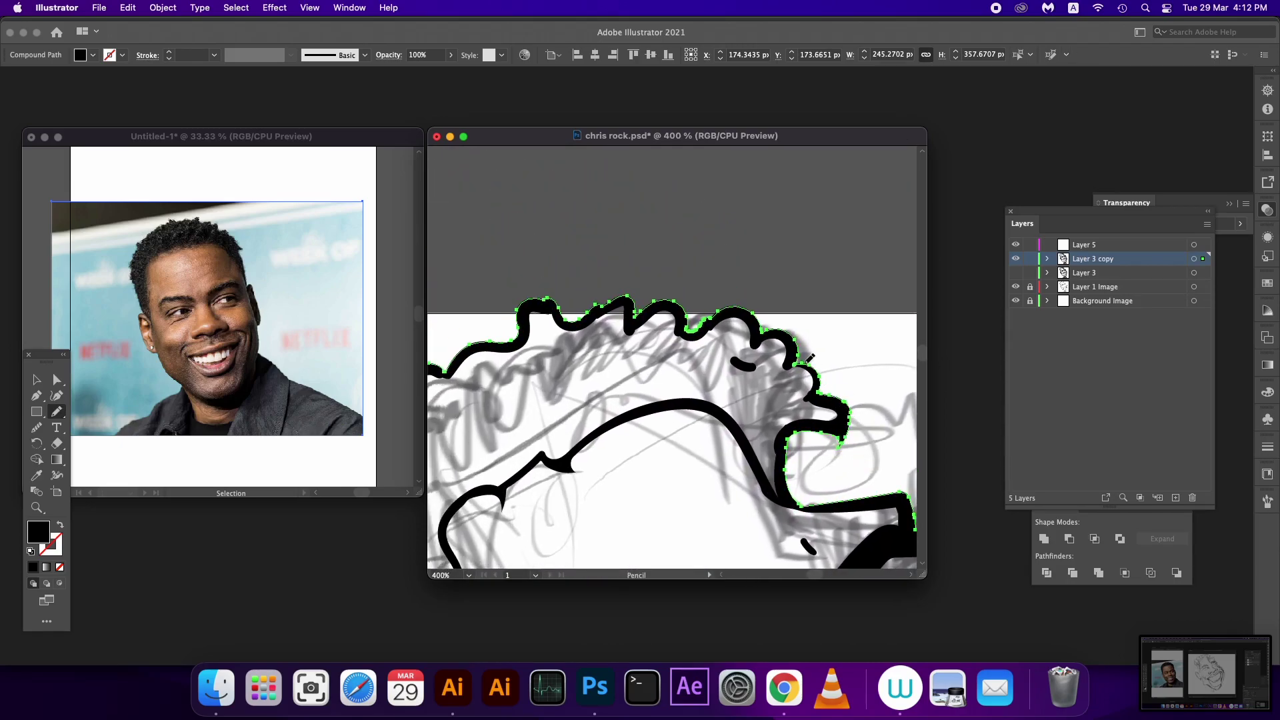
drag(798, 352, 837, 393)
mouse_move(697, 320)
mouse_down()
mouse_move(767, 357)
mouse_move(830, 343)
mouse_up()
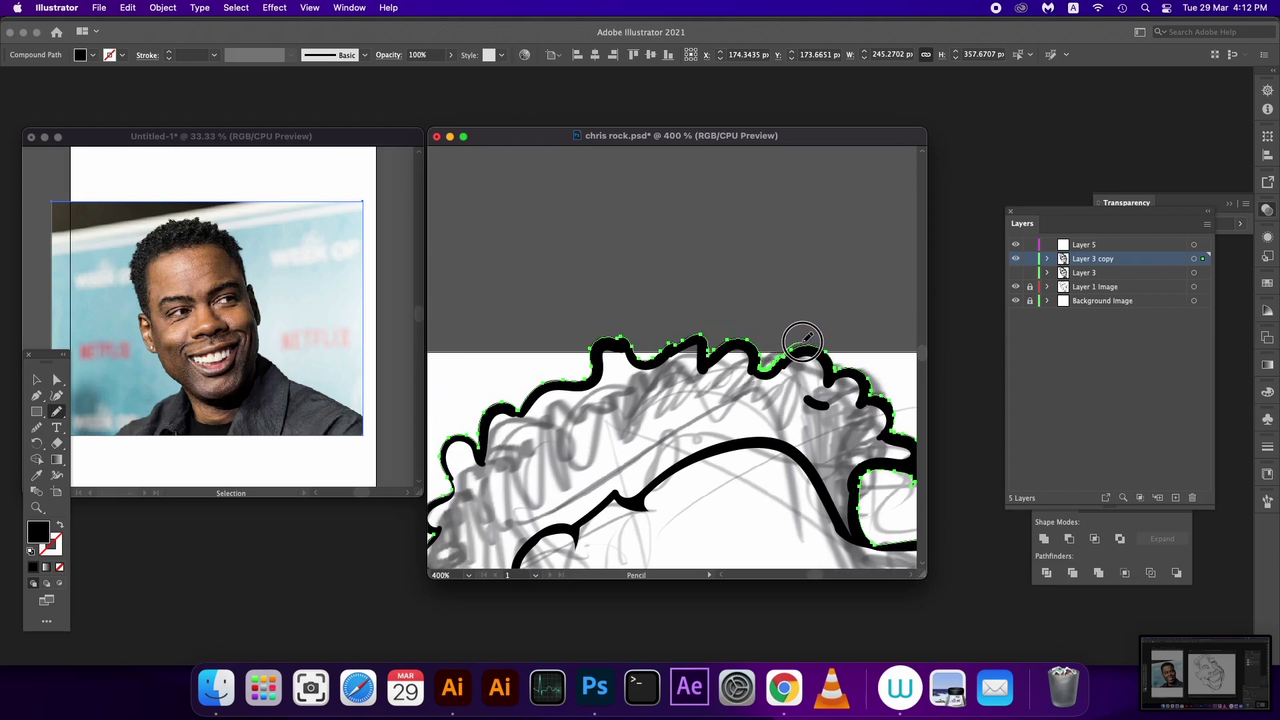
drag(754, 383, 904, 450)
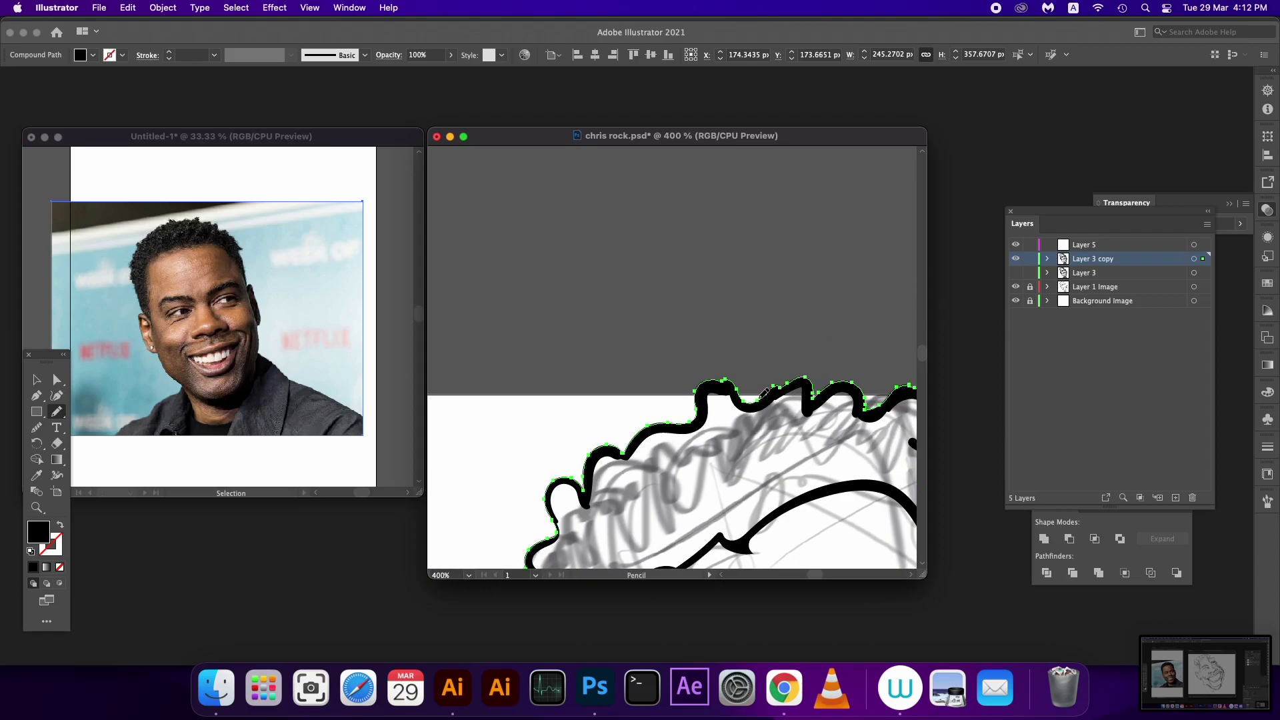
drag(764, 392, 771, 386)
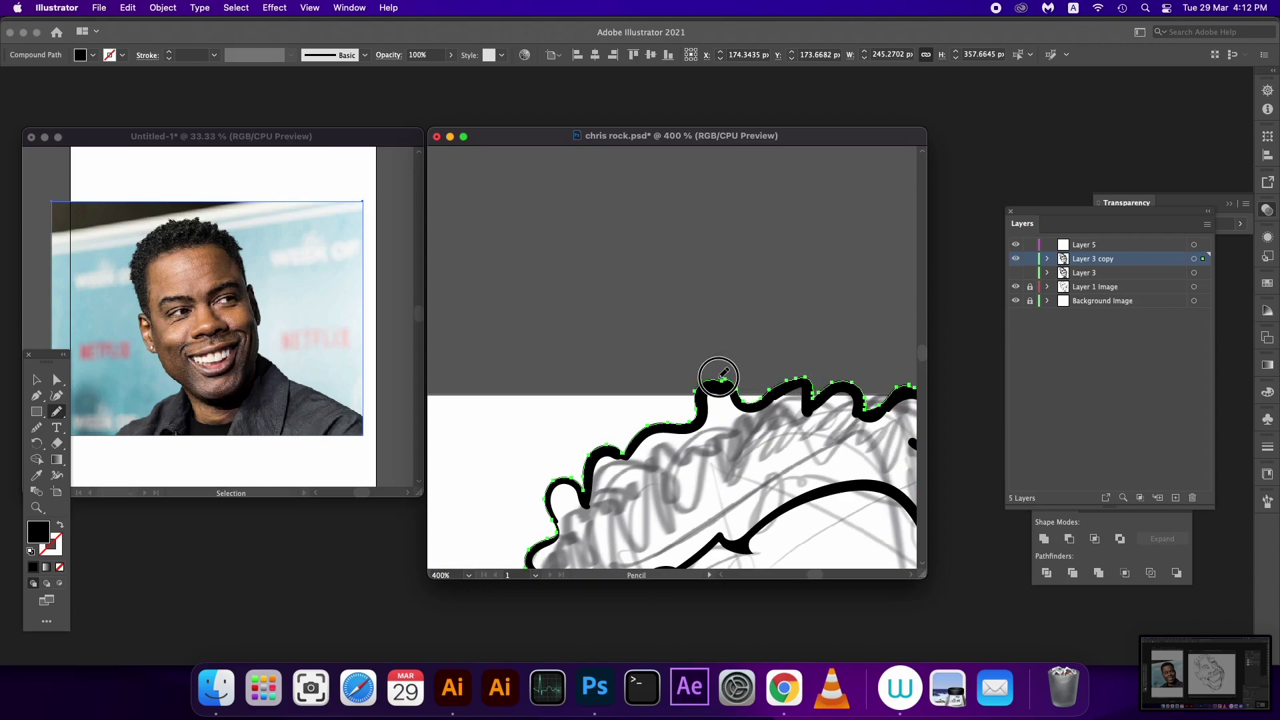
Step: Redraw the hair's left side with a small curl
mouse_move(611, 472)
mouse_down()
mouse_move(704, 392)
mouse_move(672, 400)
mouse_up()
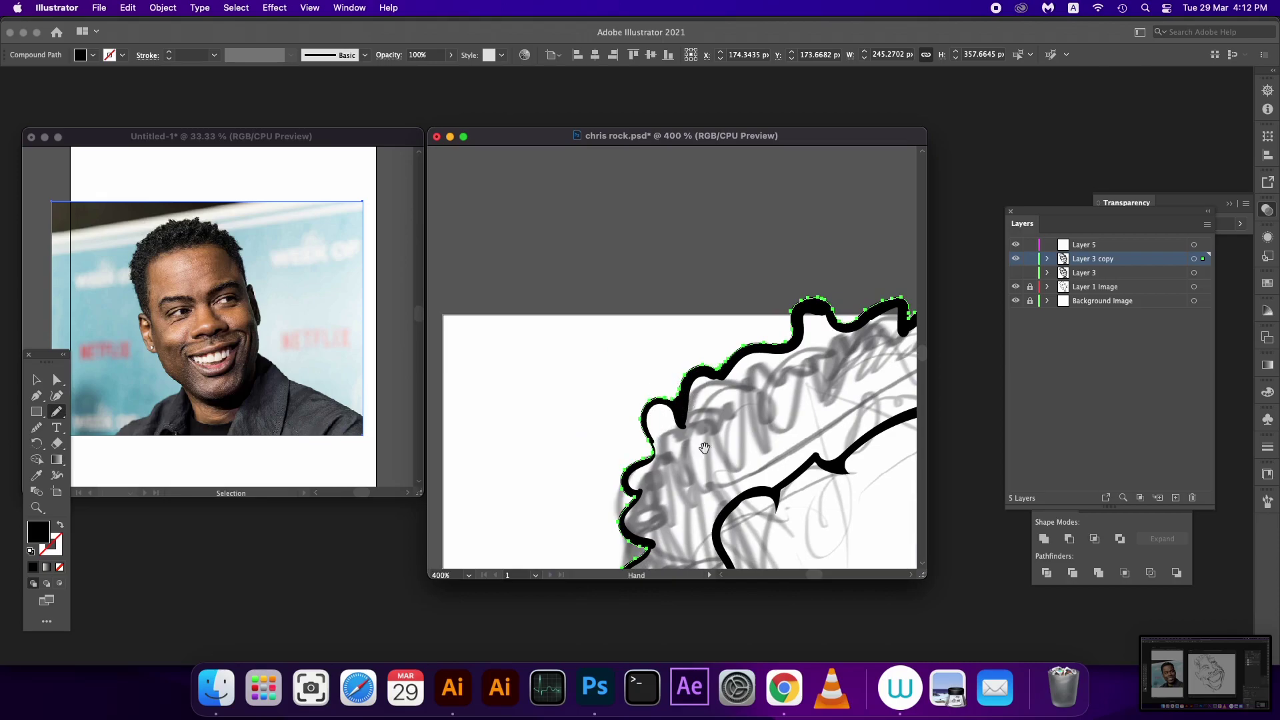
drag(705, 447, 787, 312)
click(1194, 259)
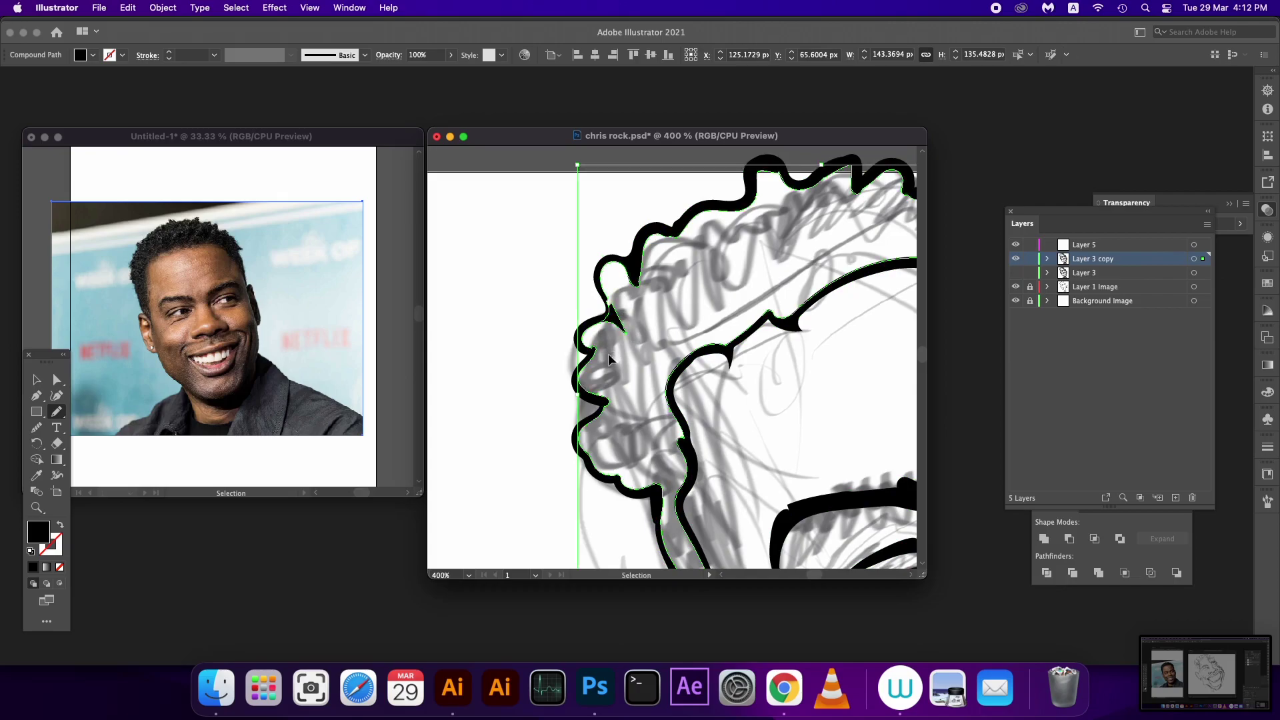
mouse_move(613, 324)
mouse_down()
mouse_move(587, 344)
mouse_move(614, 440)
mouse_up()
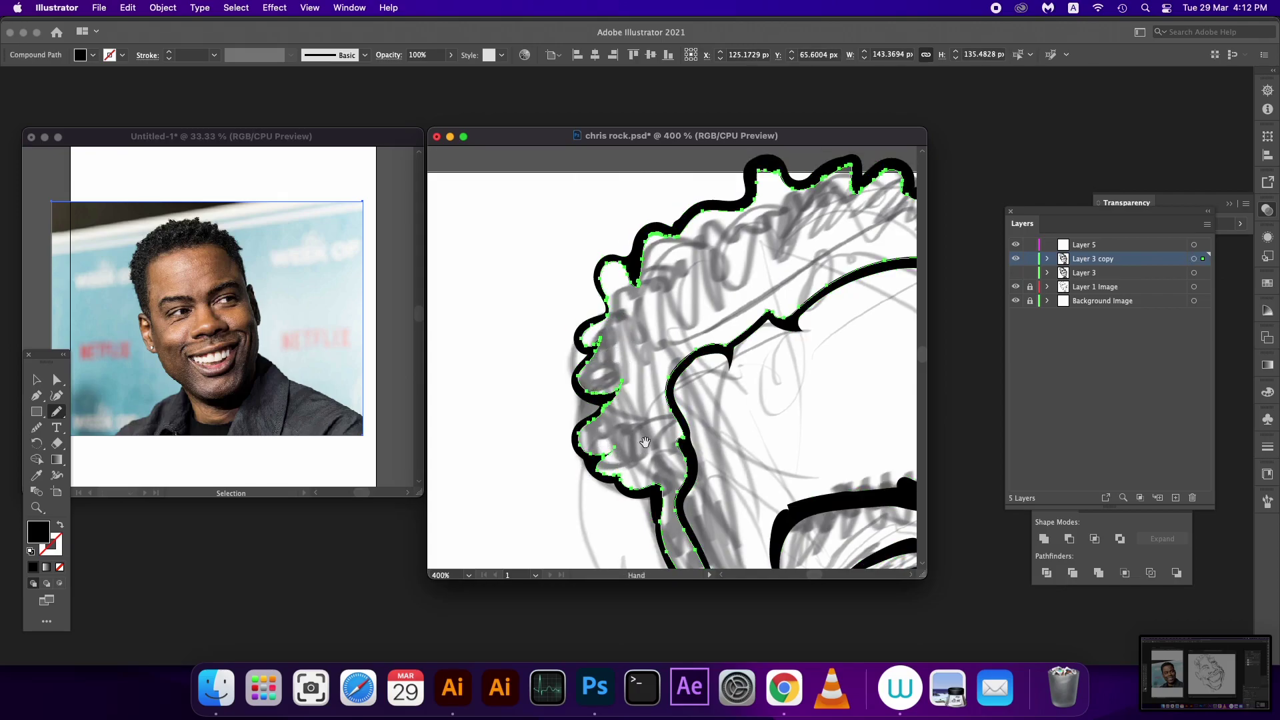
Step: Reshape a bump in the hair outline on the right side
scroll(636, 385, up, 2)
scroll(657, 374, up, 1)
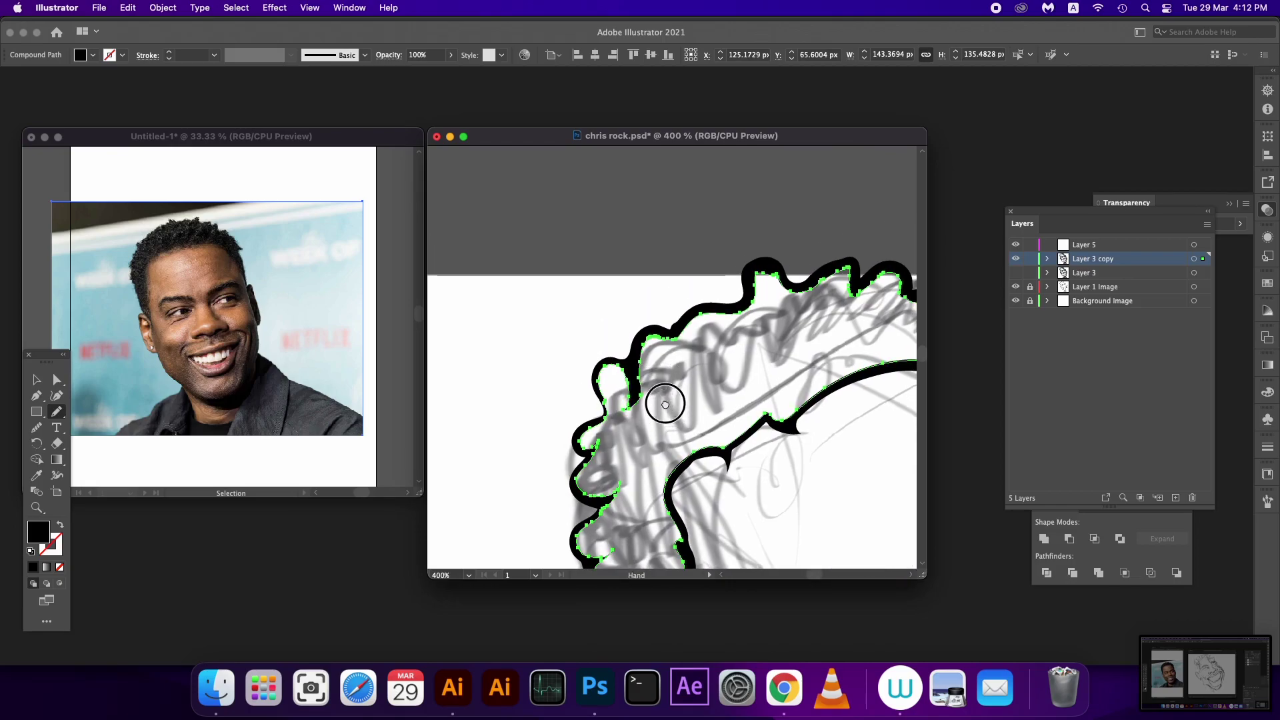
scroll(697, 378, up, 2)
scroll(697, 378, right, 2)
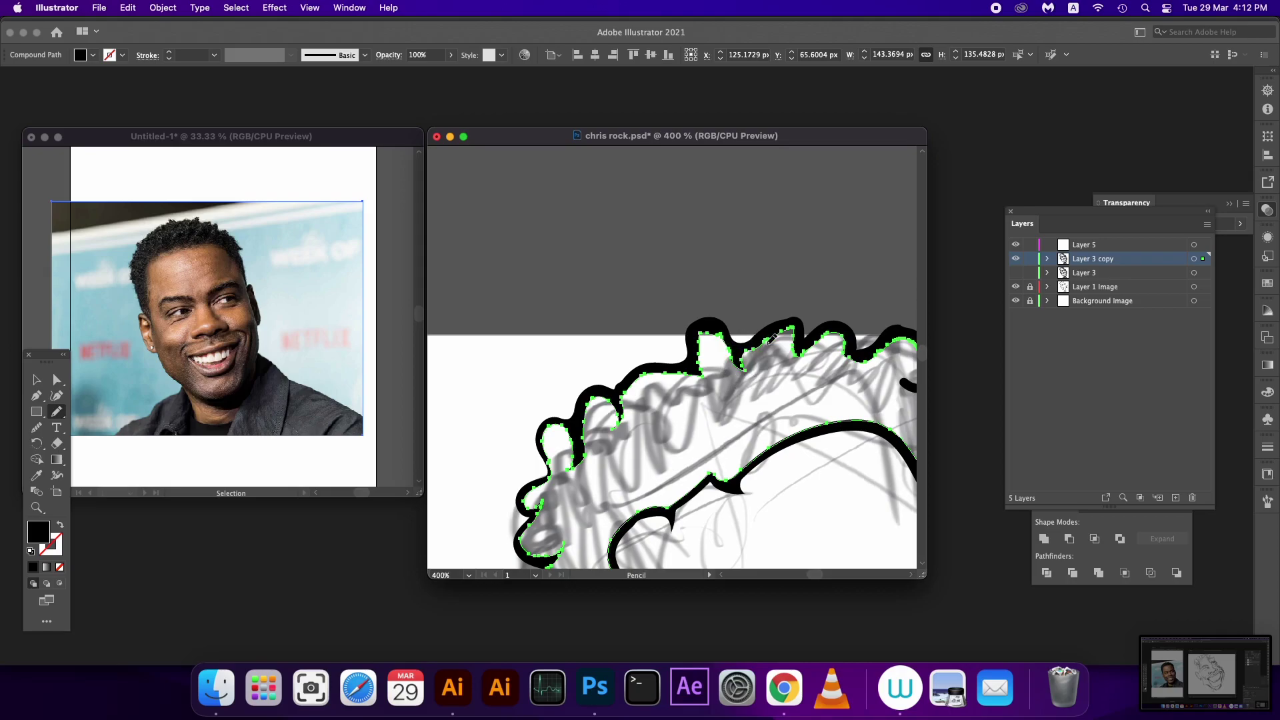
scroll(741, 373, right, 1)
scroll(768, 373, right, 2)
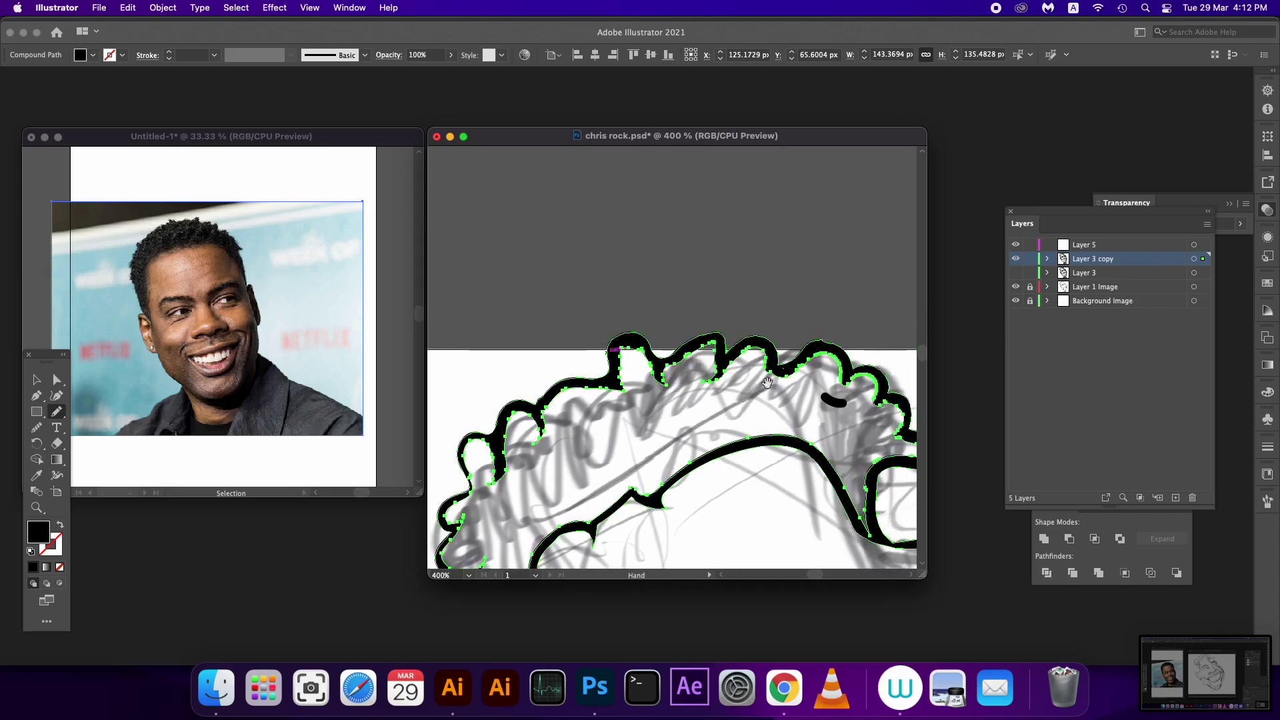
scroll(806, 371, right, 2)
scroll(806, 371, down, 1)
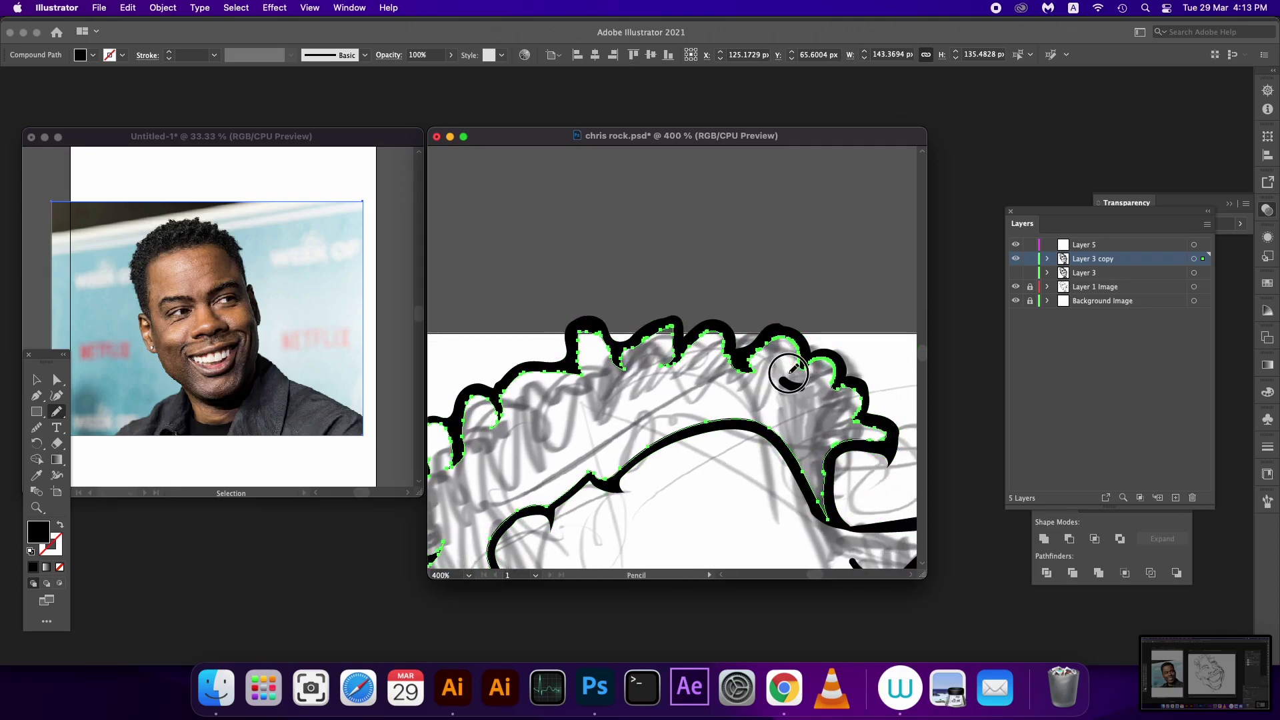
scroll(803, 387, down, 2)
scroll(802, 386, right, 1)
drag(839, 371, 857, 399)
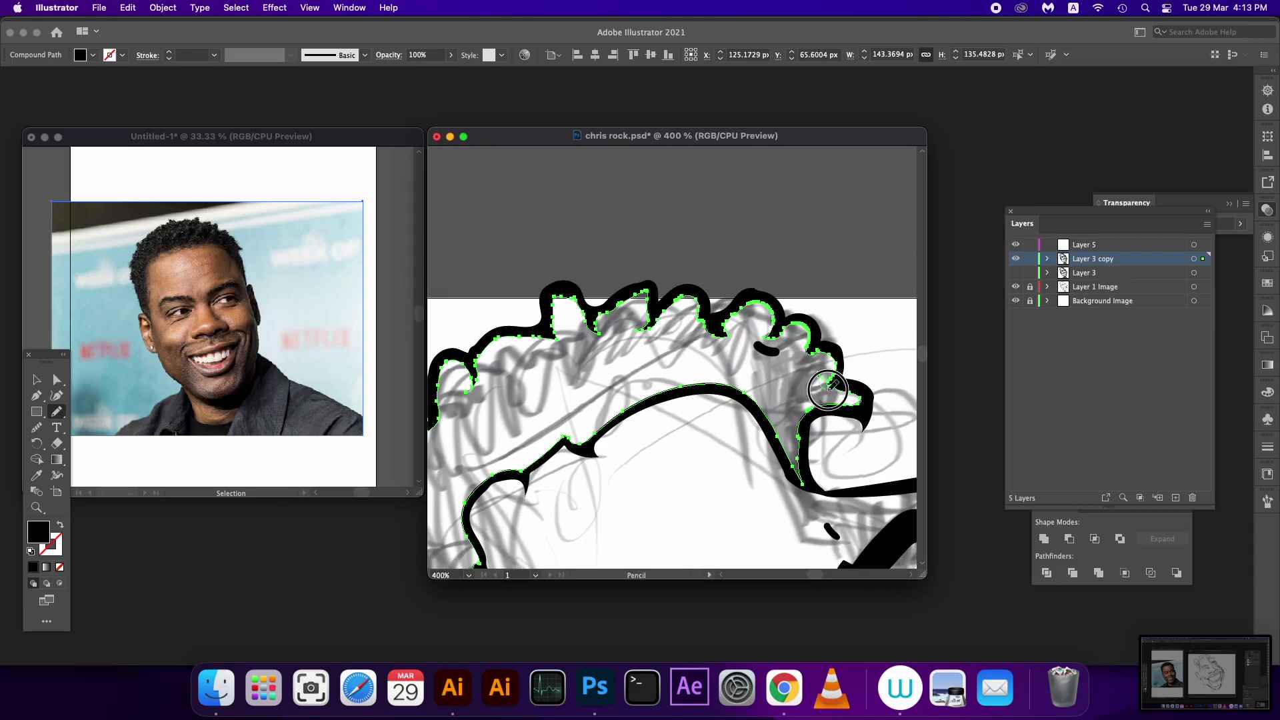
Step: Redraw the inner curve beneath the hair and select the new path
click(1203, 260)
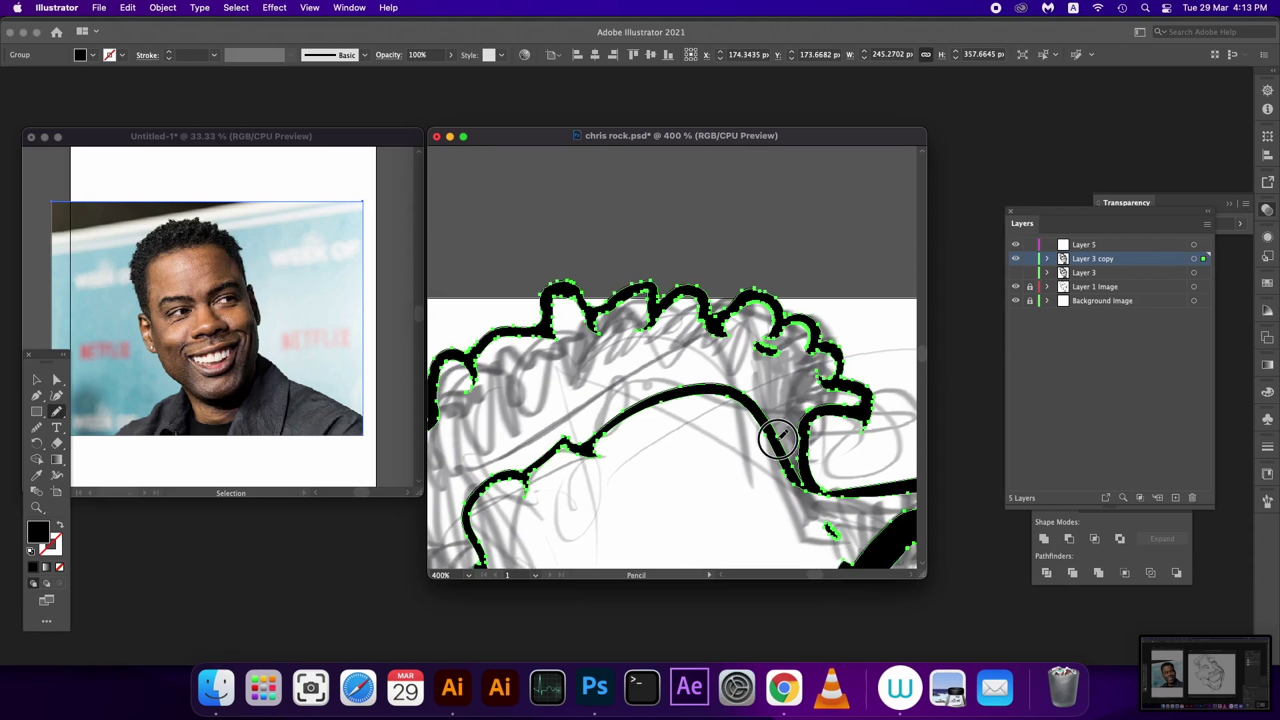
drag(777, 441, 837, 413)
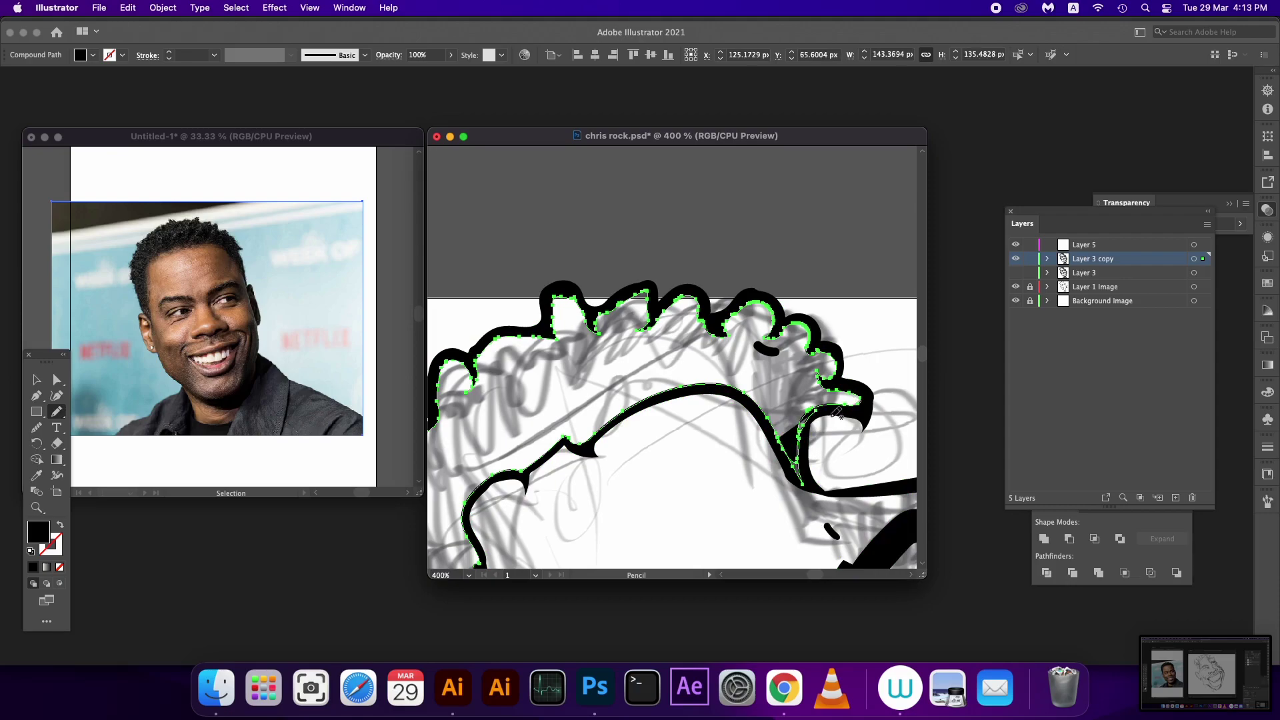
super+click(780, 280)
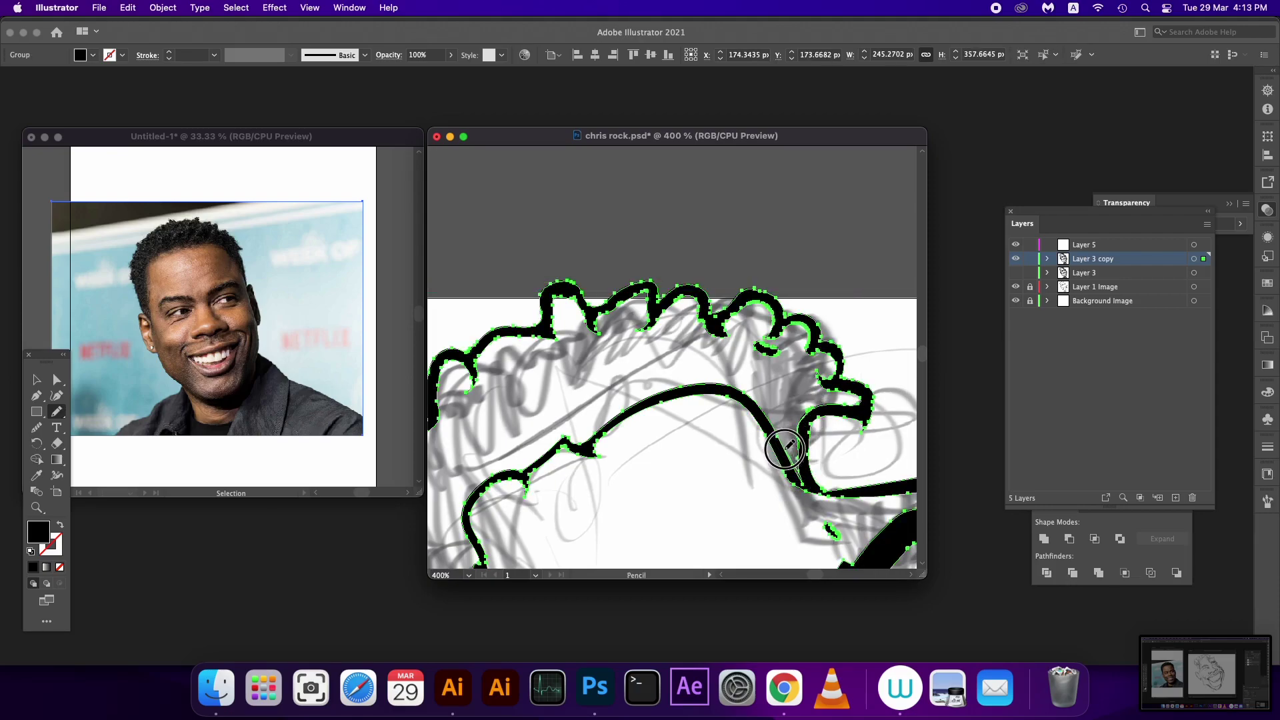
super+click(785, 448)
drag(785, 448, 485, 215)
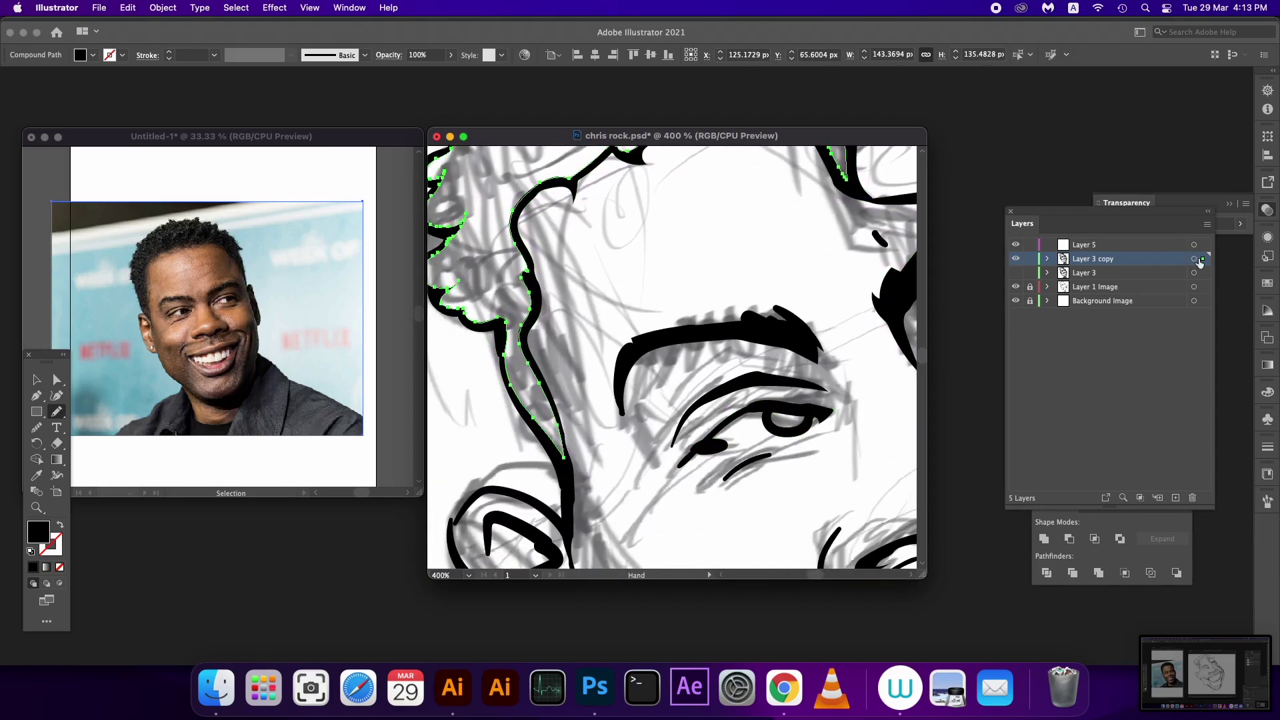
Step: Redraw the eyebrow's right end in two passes
click(1200, 261)
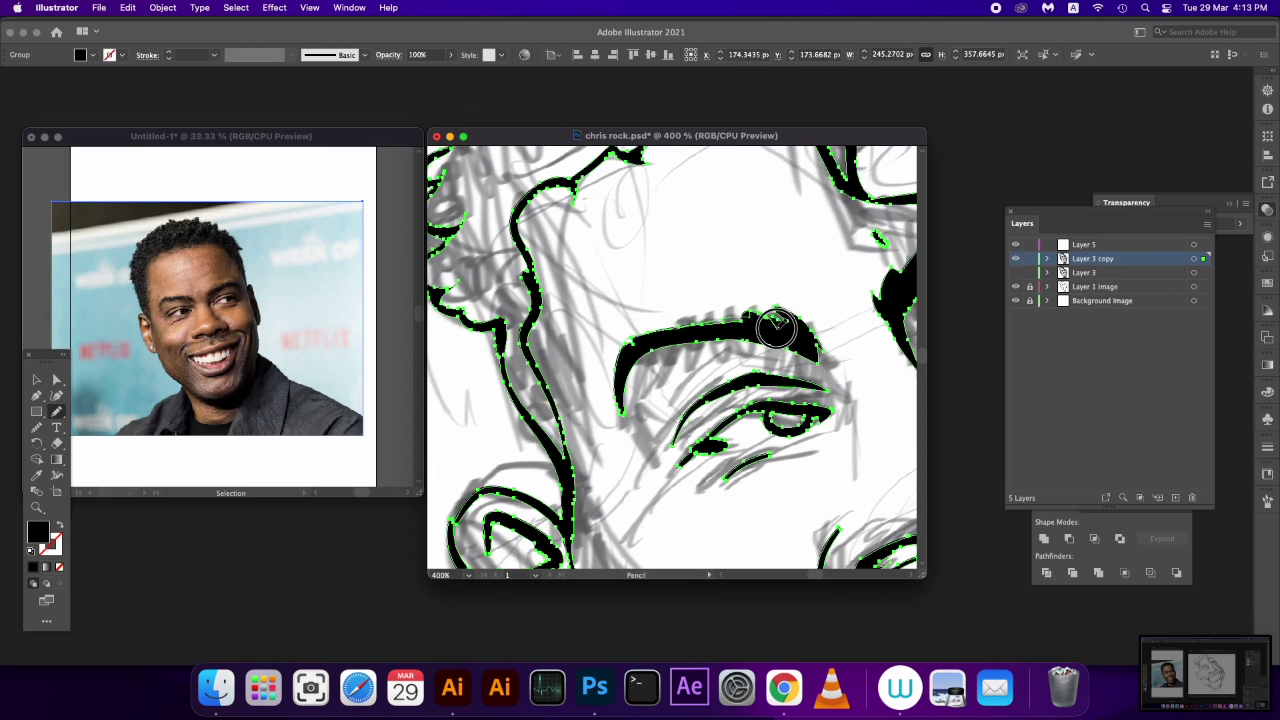
drag(777, 327, 825, 347)
drag(794, 393, 727, 300)
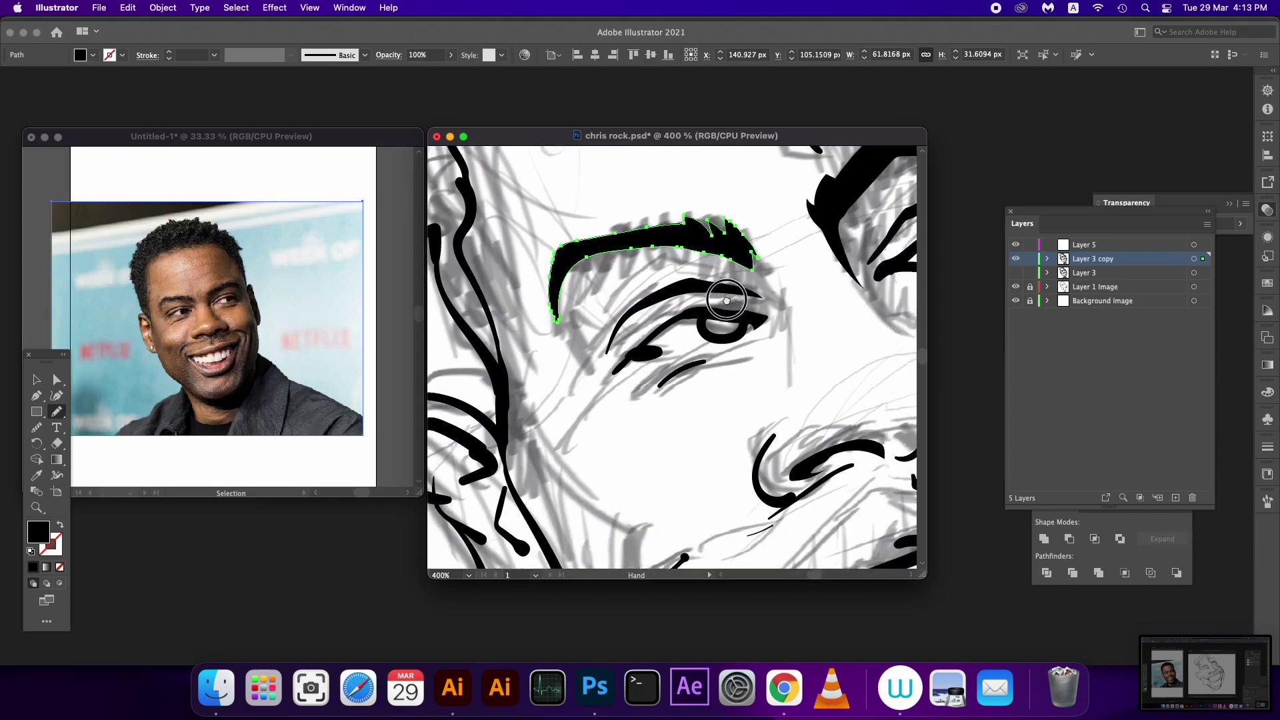
drag(822, 358, 780, 370)
Step: Redraw the nostril's upper curve
click(1193, 258)
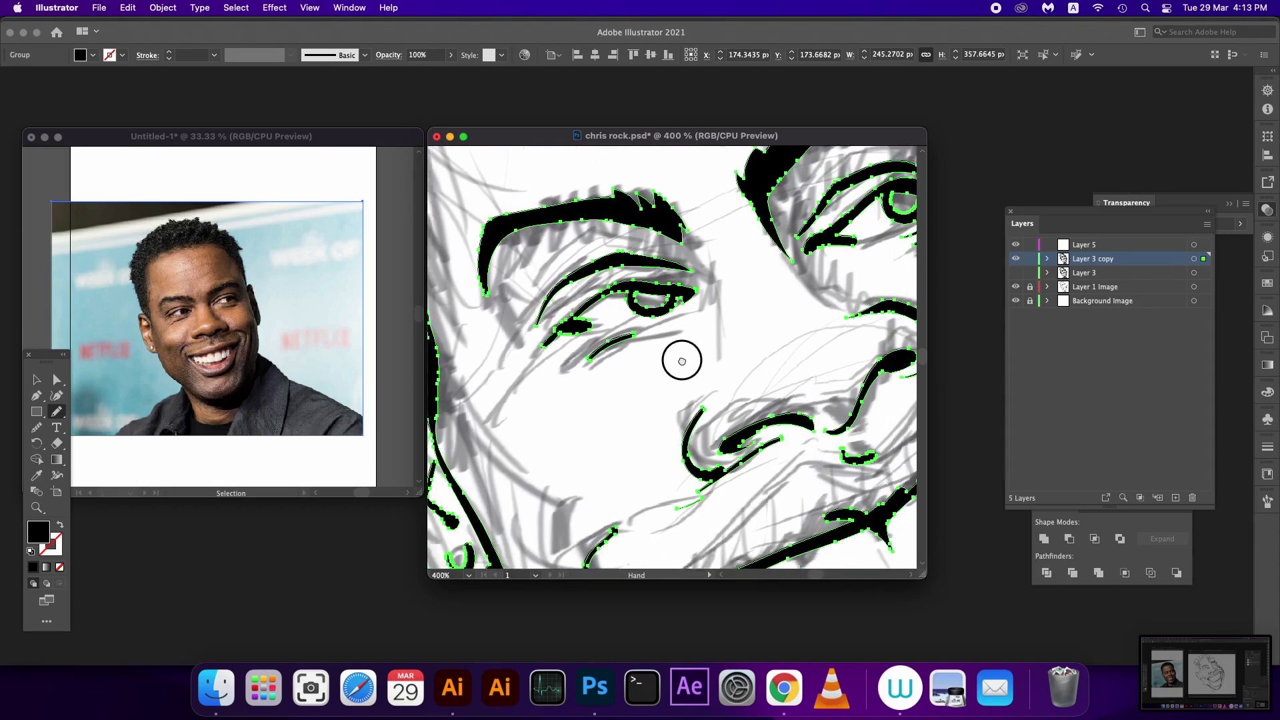
mouse_move(767, 460)
mouse_down()
mouse_move(713, 382)
mouse_move(760, 377)
mouse_up()
mouse_move(806, 502)
mouse_down()
mouse_move(780, 378)
mouse_move(726, 400)
mouse_up()
Step: Redraw the upper lip line as a cleaner ink stroke
click(1201, 261)
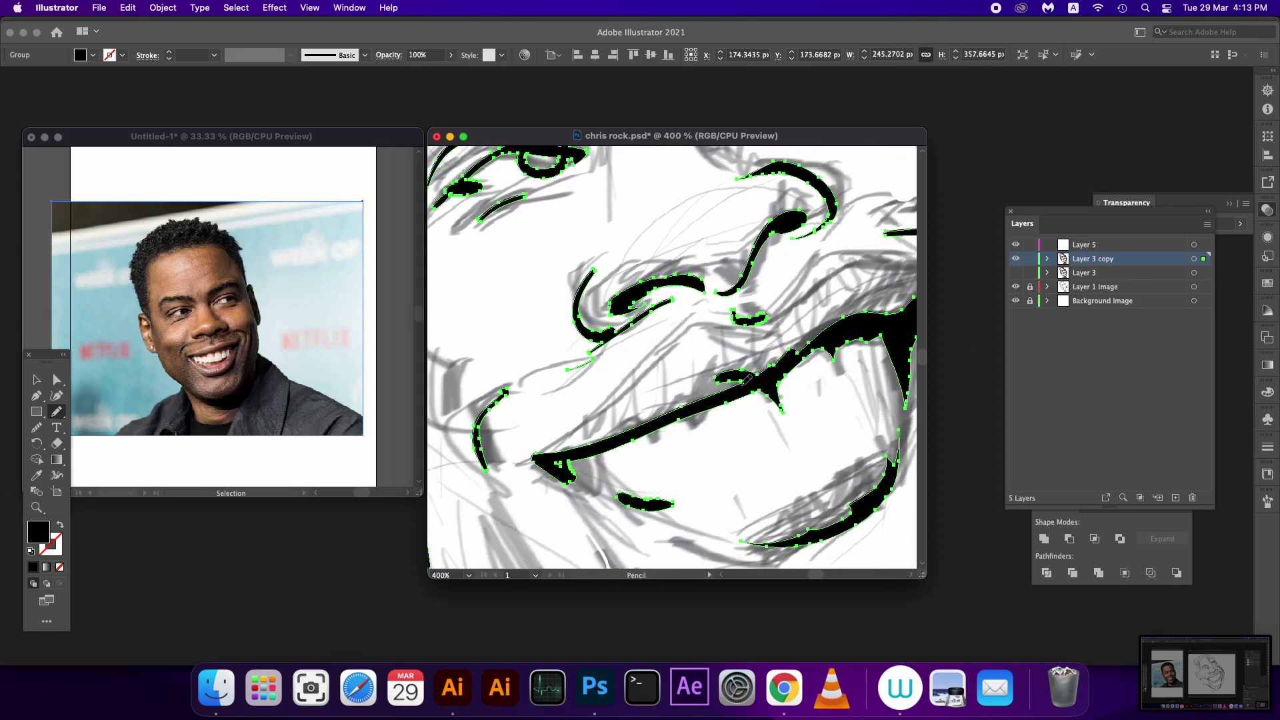
drag(698, 398, 816, 353)
scroll(818, 359, down, 5)
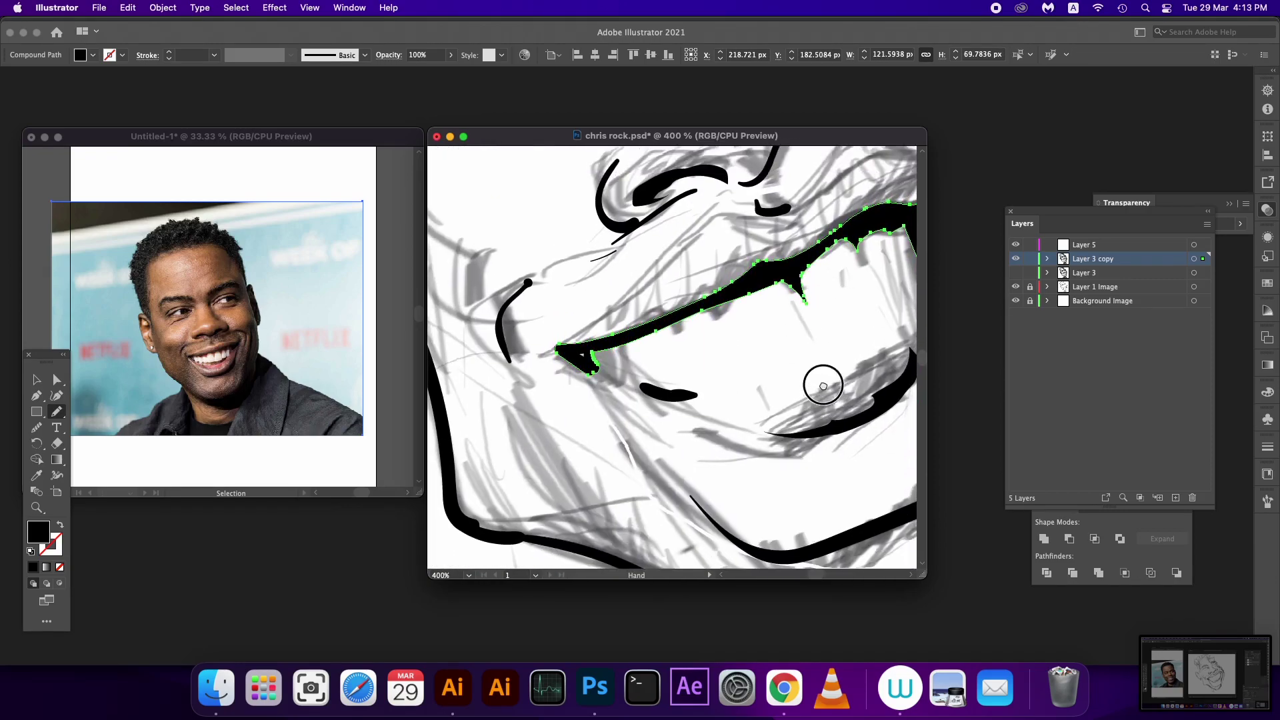
click(1198, 262)
scroll(650, 371, left, 5)
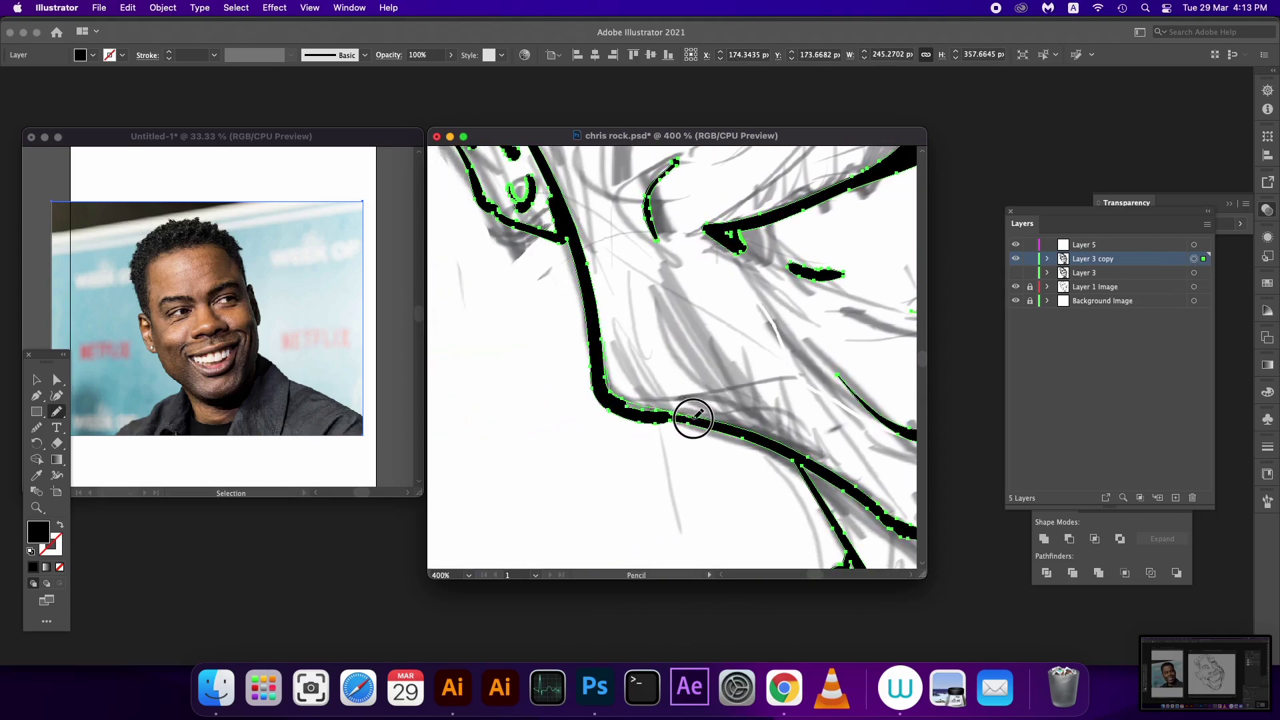
Step: Redraw the jaw line and lower jaw in three passes
mouse_move(603, 342)
mouse_down()
mouse_move(723, 435)
mouse_move(633, 419)
mouse_up()
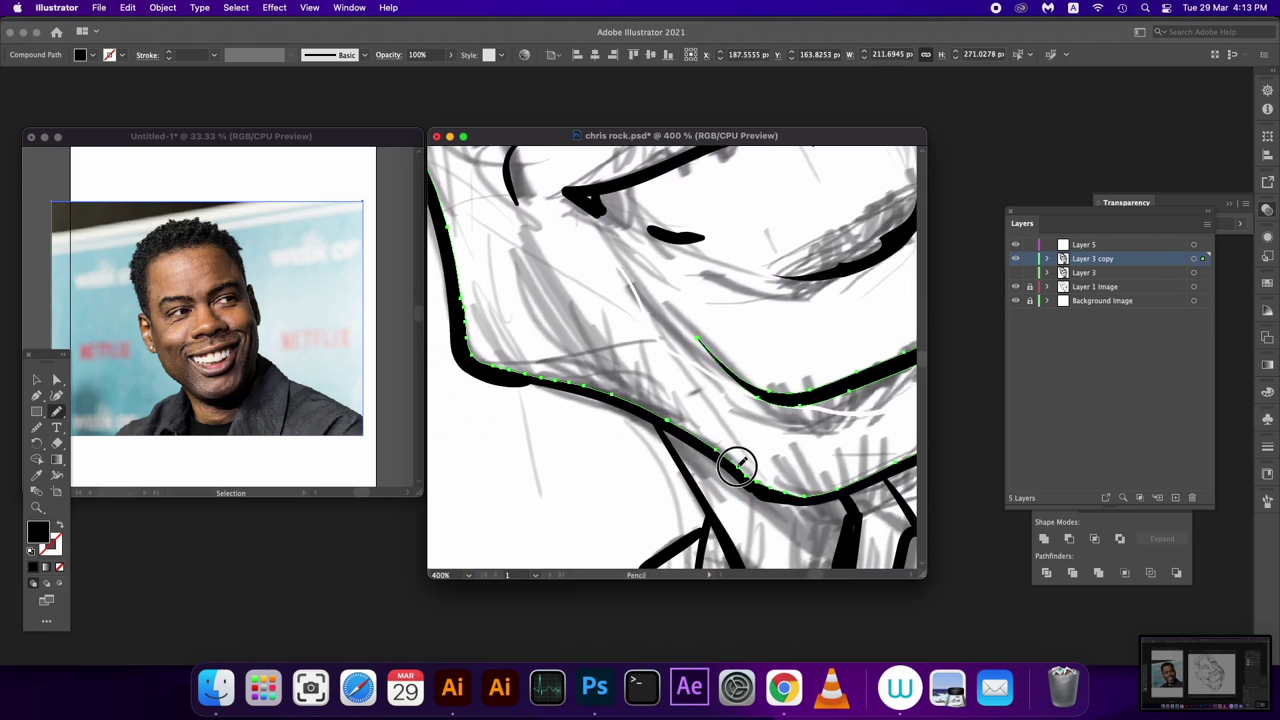
drag(737, 465, 827, 498)
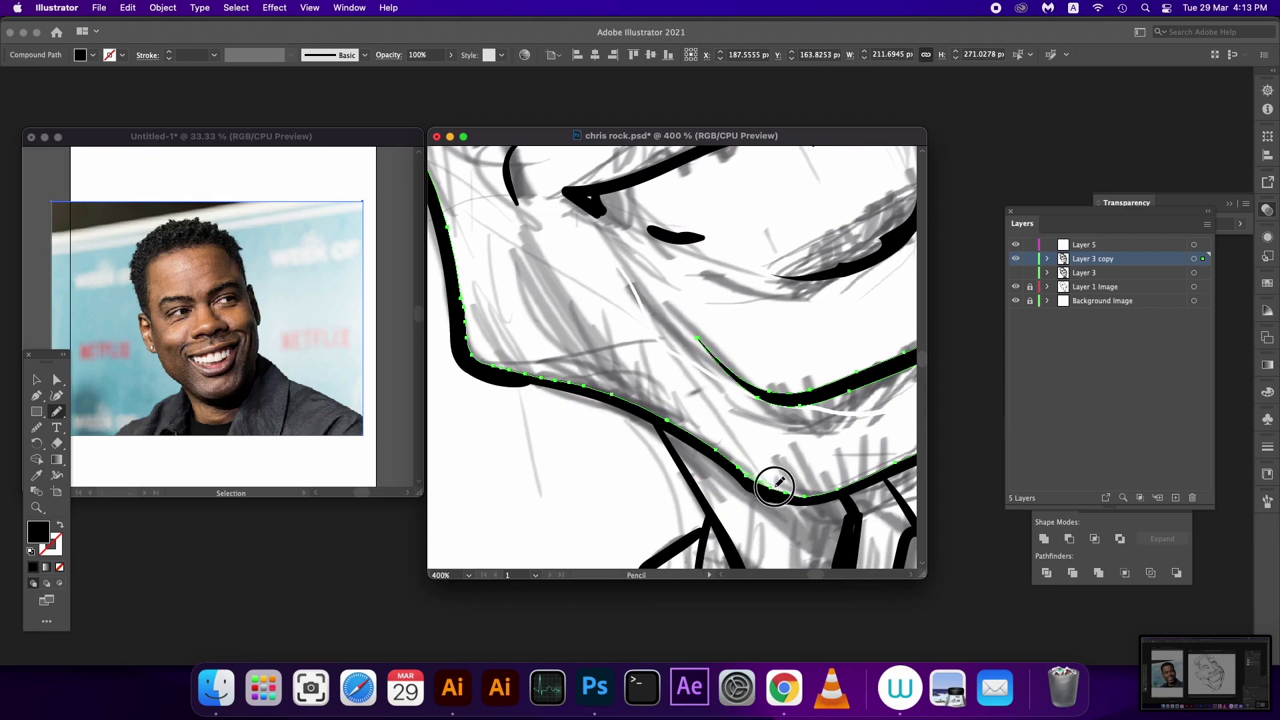
click(1194, 258)
mouse_move(460, 340)
mouse_down()
mouse_move(486, 372)
mouse_move(692, 467)
mouse_move(732, 511)
mouse_move(772, 599)
mouse_up()
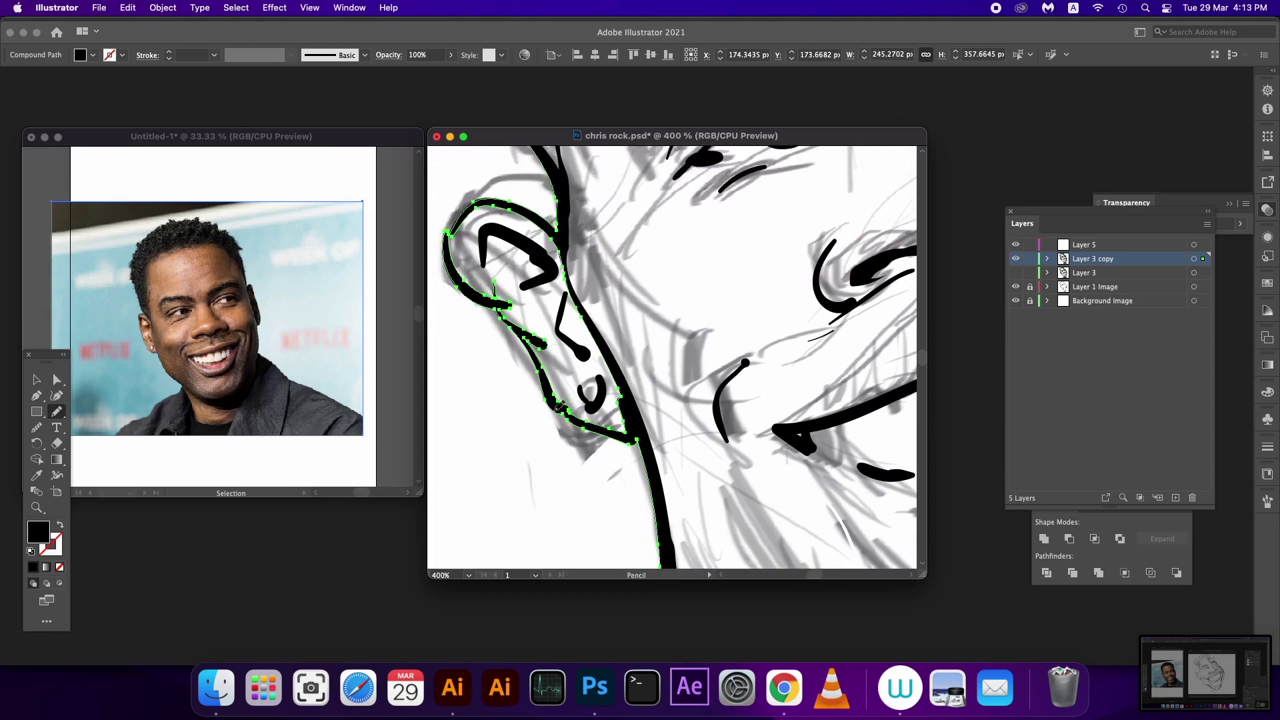
Step: Reshape the ear's lower contour and extend the earlobe contour down to the neck
mouse_move(549, 380)
mouse_down()
mouse_move(573, 415)
mouse_move(612, 417)
mouse_move(626, 364)
mouse_up()
click(1203, 259)
key(super+a)
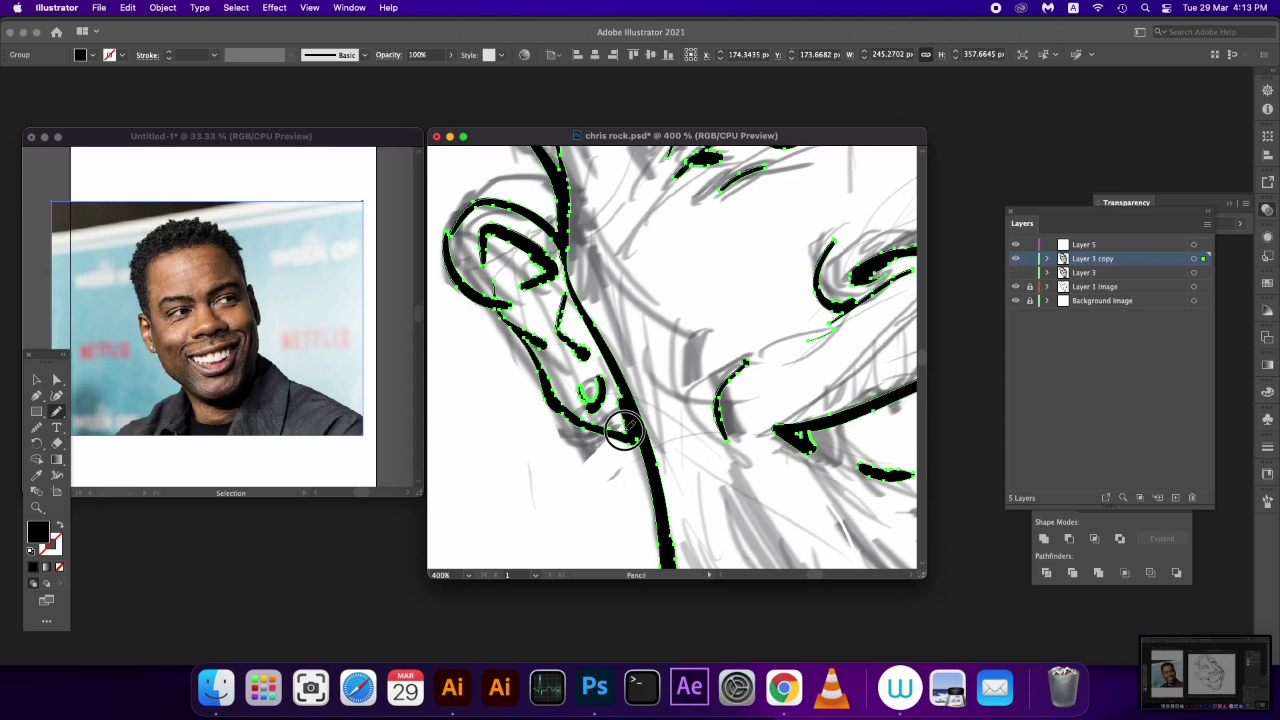
drag(625, 430, 616, 376)
key(super+a)
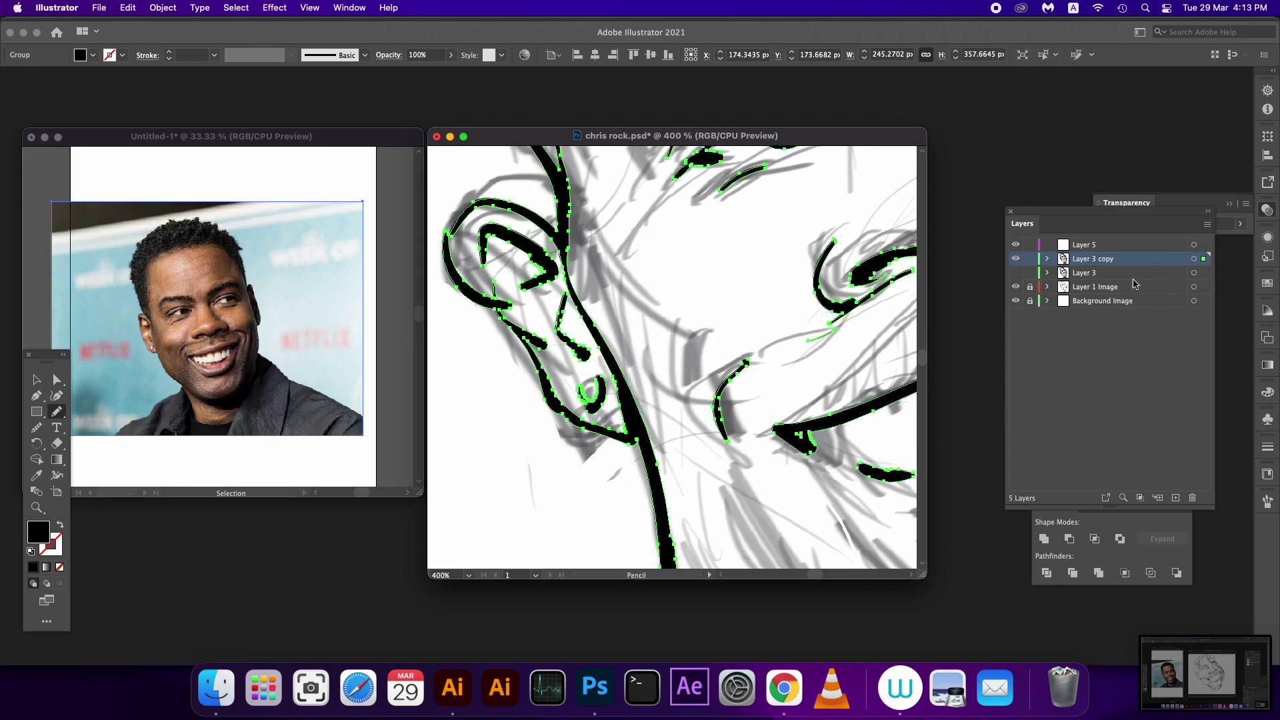
mouse_move(540, 387)
mouse_down()
mouse_move(654, 453)
mouse_move(668, 515)
mouse_up()
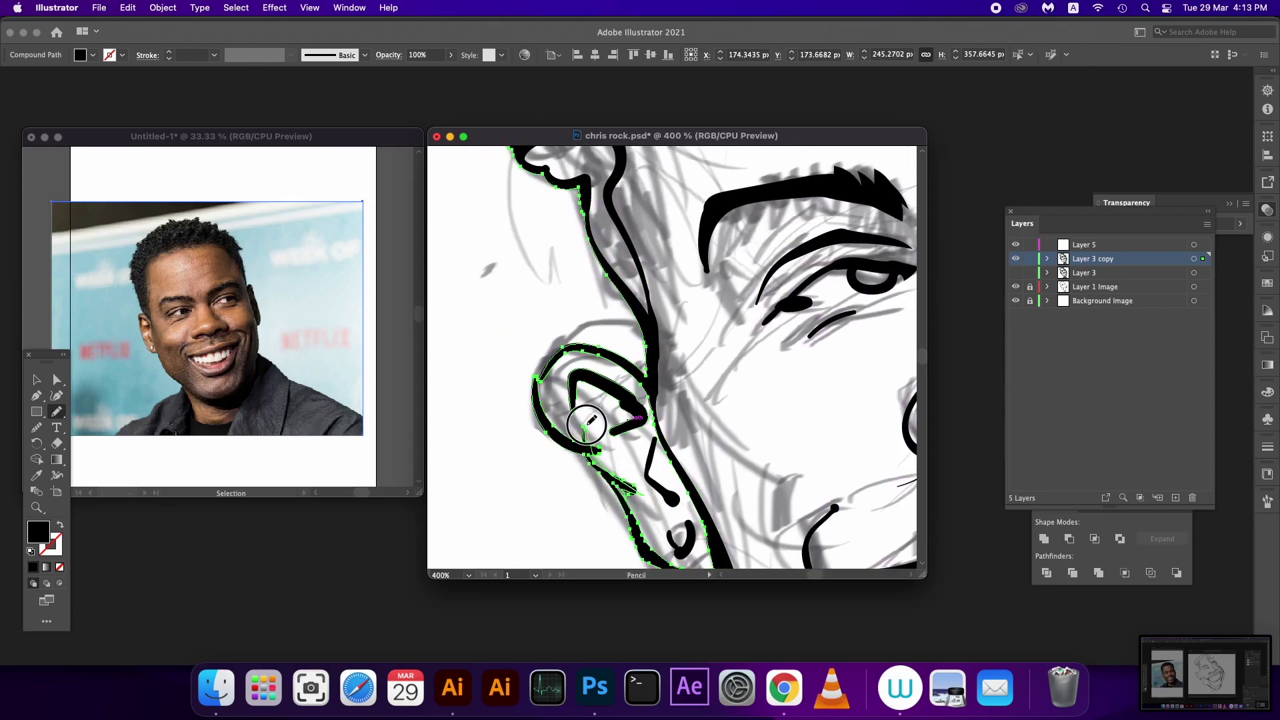
scroll(583, 425, up, 3)
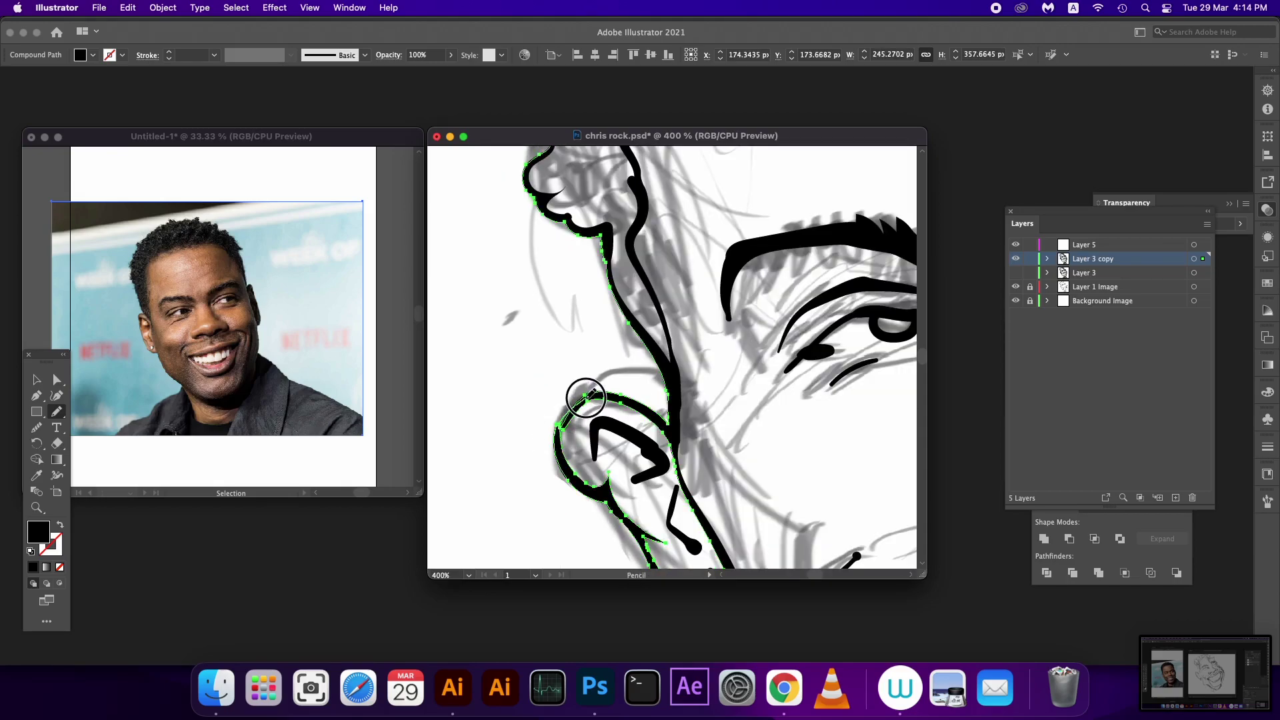
Step: Smooth the kinked upper outer curve of the ear
drag(585, 398, 559, 435)
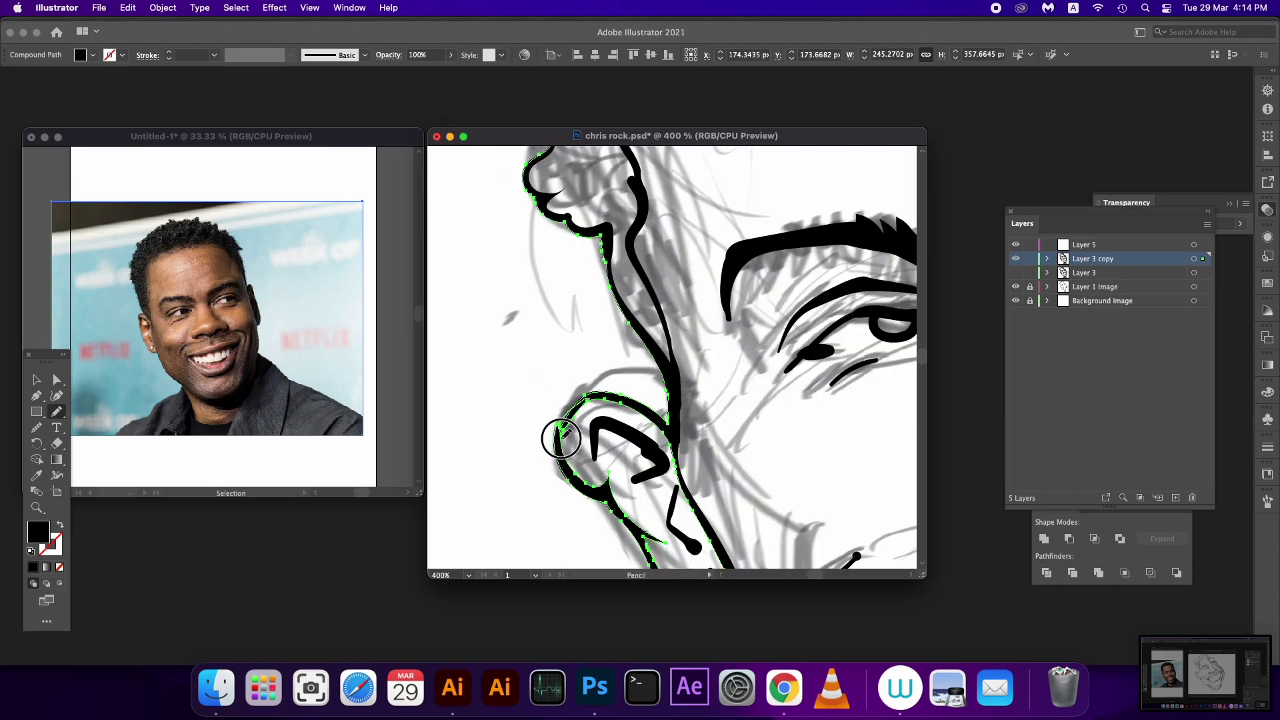
click(1207, 260)
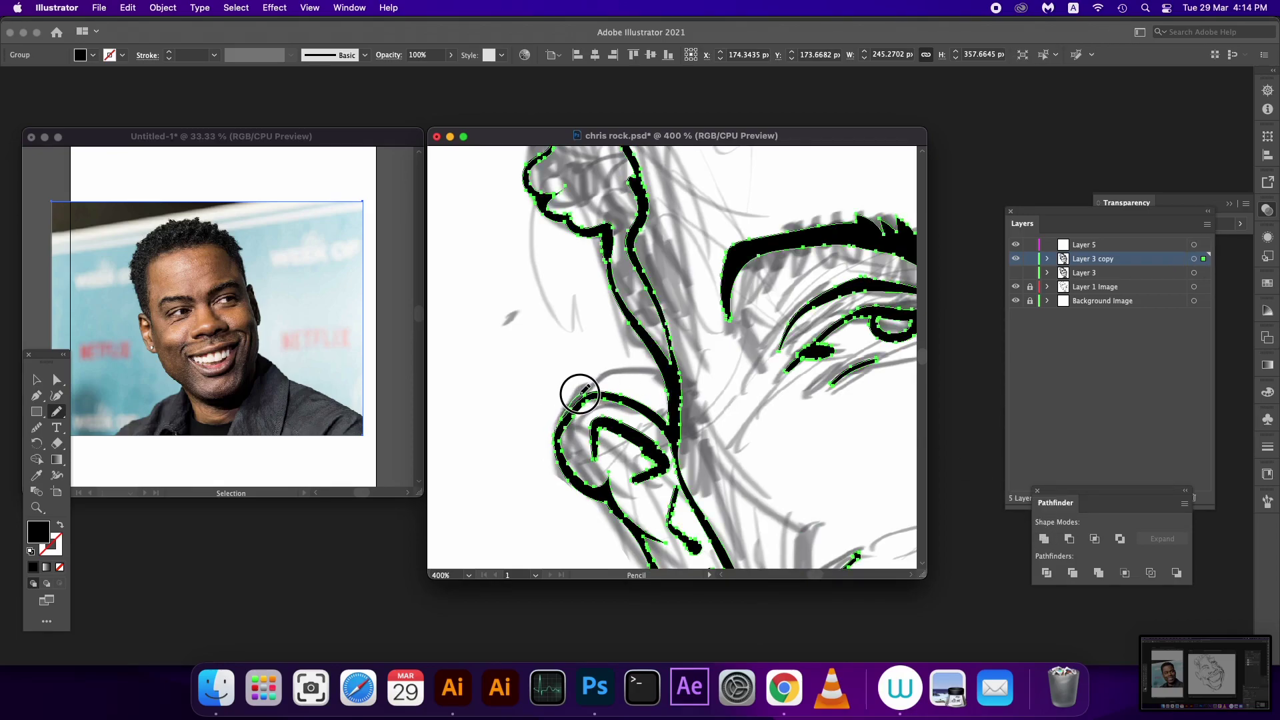
mouse_move(579, 393)
mouse_down()
mouse_move(668, 408)
mouse_move(635, 365)
mouse_up()
Step: Redraw the small inner-ear curve as a U shape, undoing the first attempt
drag(713, 467, 675, 392)
drag(787, 467, 749, 391)
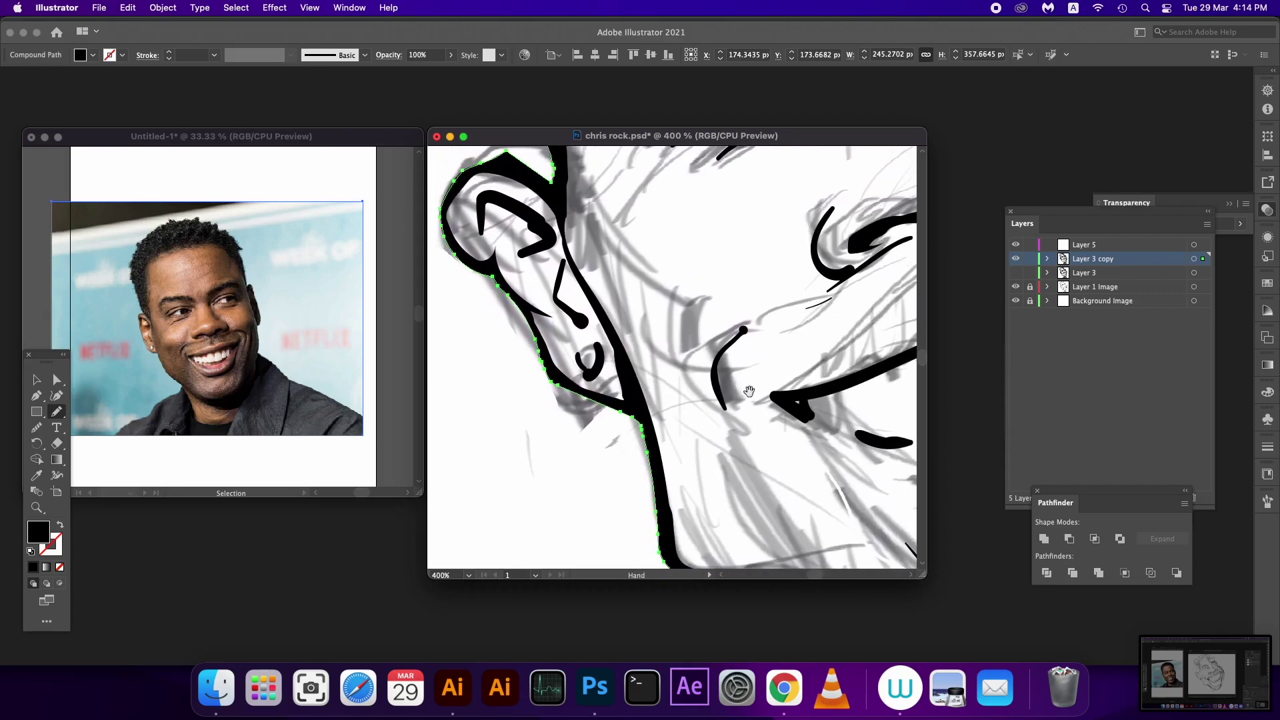
click(1201, 264)
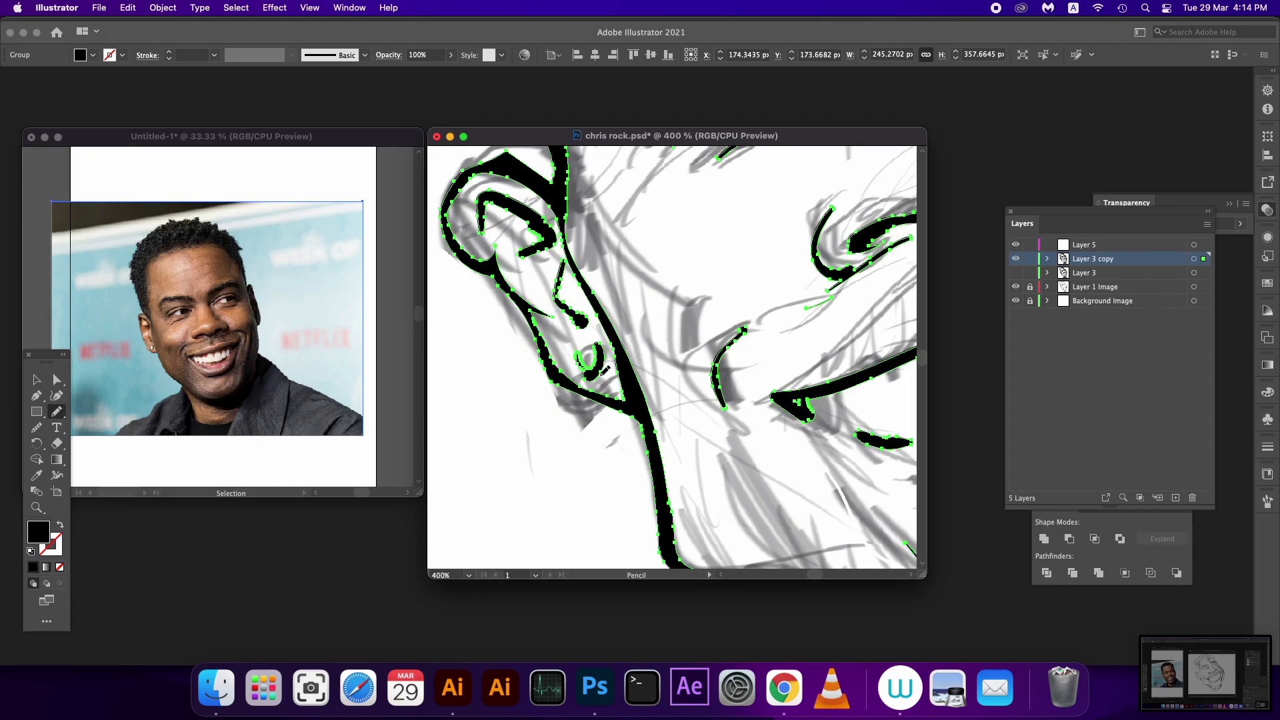
drag(602, 372, 590, 344)
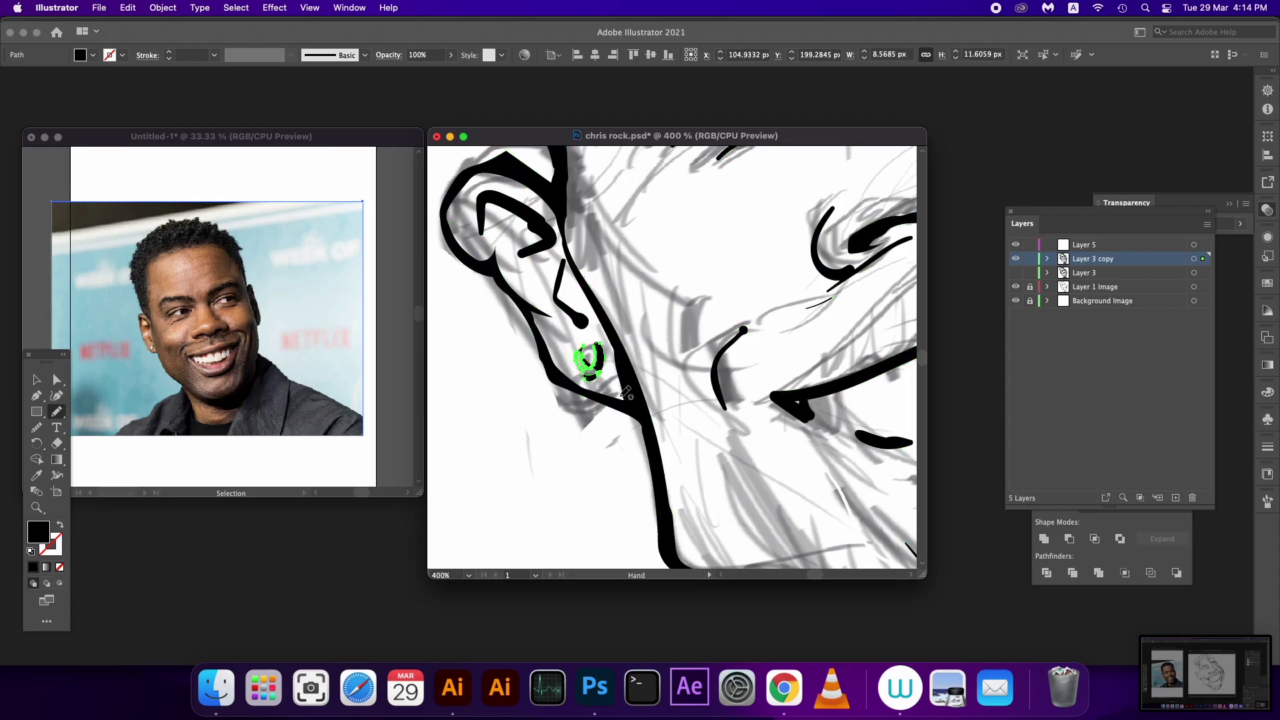
key(cmd+z)
drag(578, 348, 601, 343)
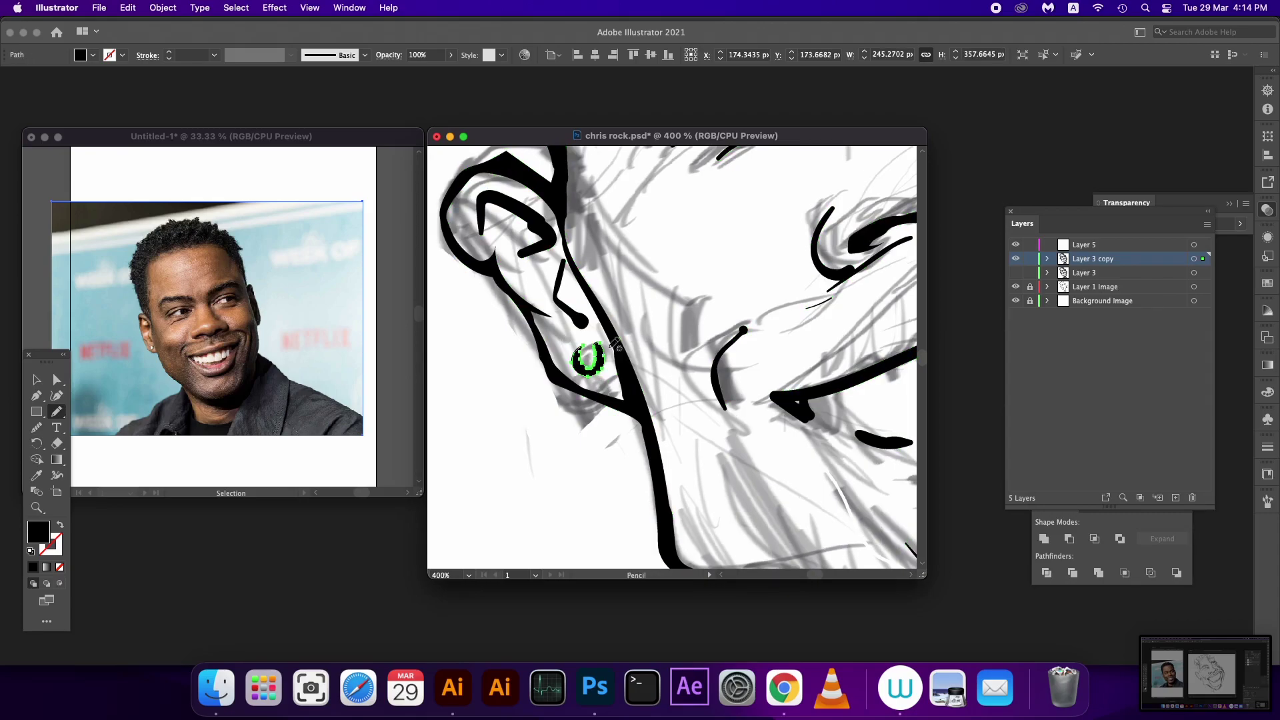
Step: Add a new ink stroke beside the ear near the earring
drag(614, 394, 664, 521)
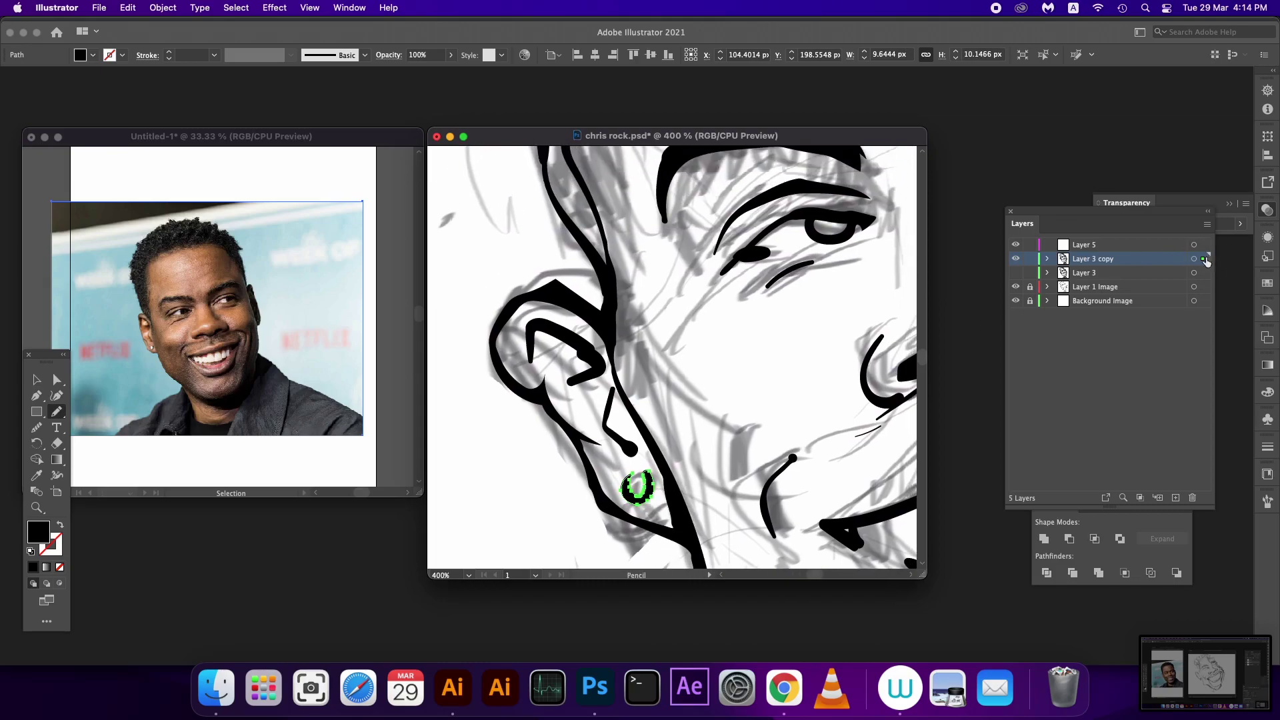
click(1204, 259)
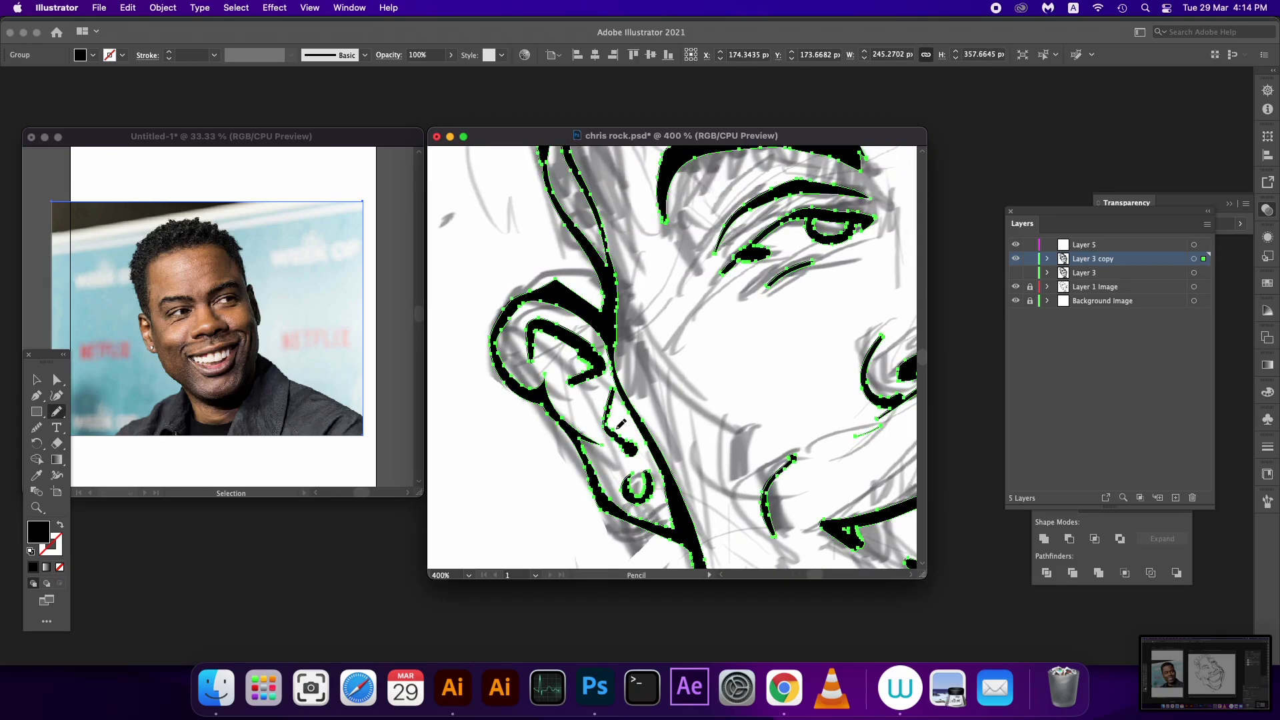
drag(614, 386, 655, 448)
drag(726, 567, 652, 427)
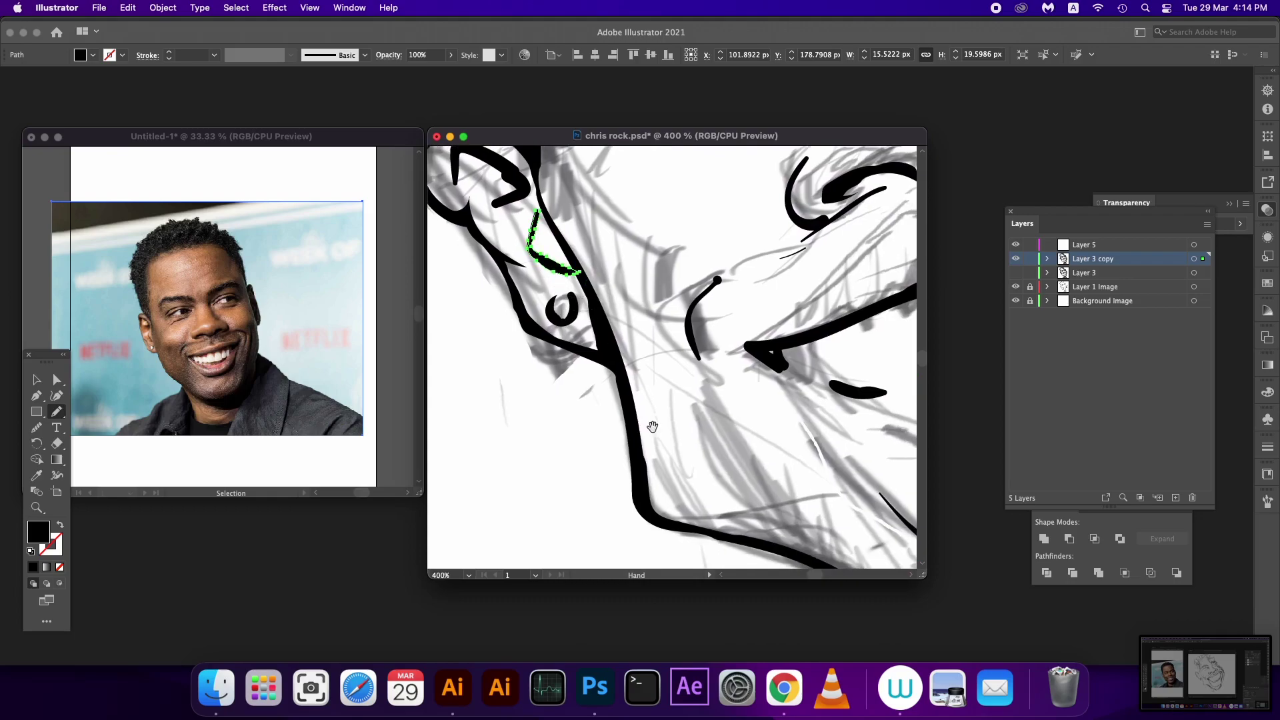
scroll(652, 427, down, 5)
scroll(718, 420, right, 5)
click(1204, 260)
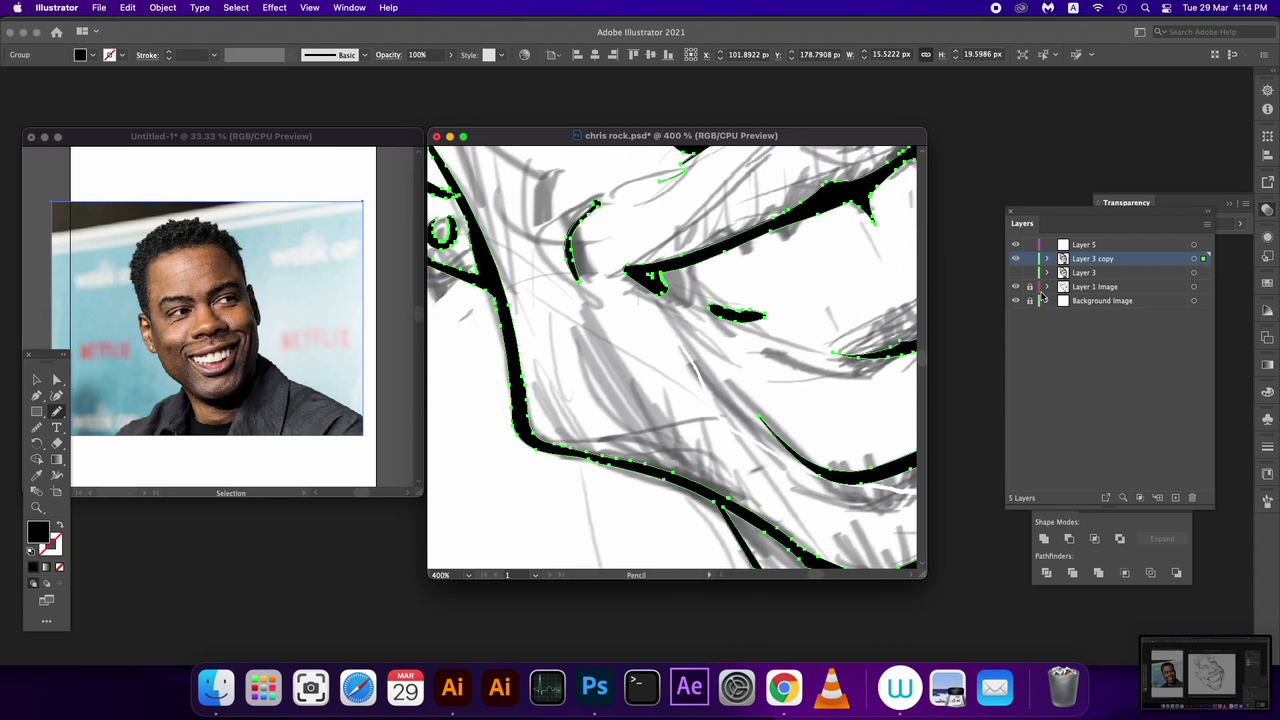
key(super+8)
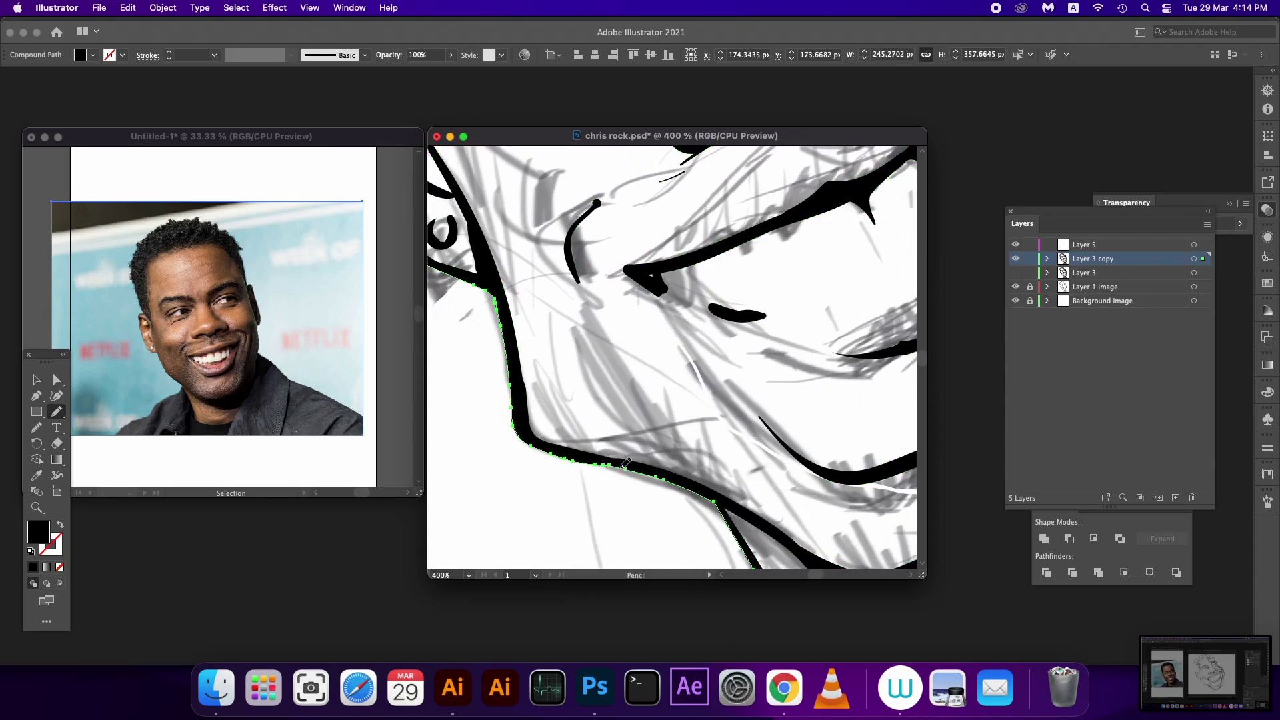
scroll(657, 500, down, 5)
scroll(639, 478, down, 5)
Step: Smooth the jaw, neck and lower face outlines with the Smooth tool
scroll(639, 479, right, 5)
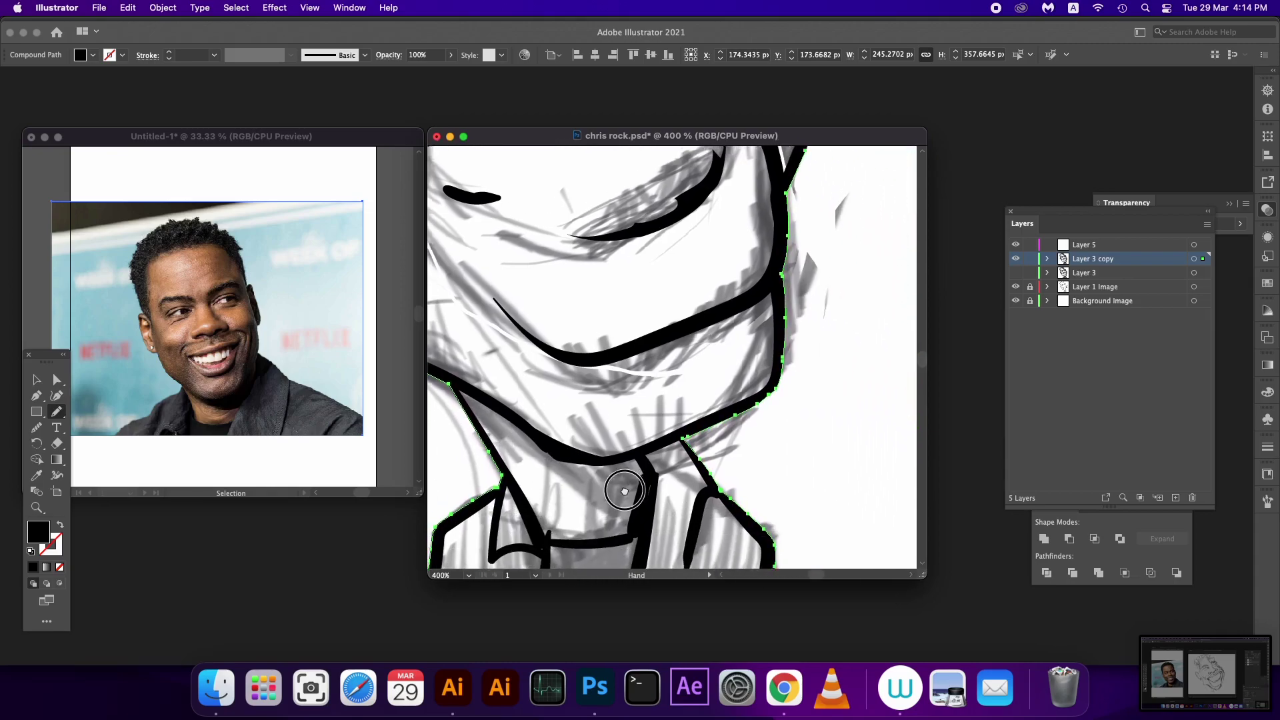
click(36, 431)
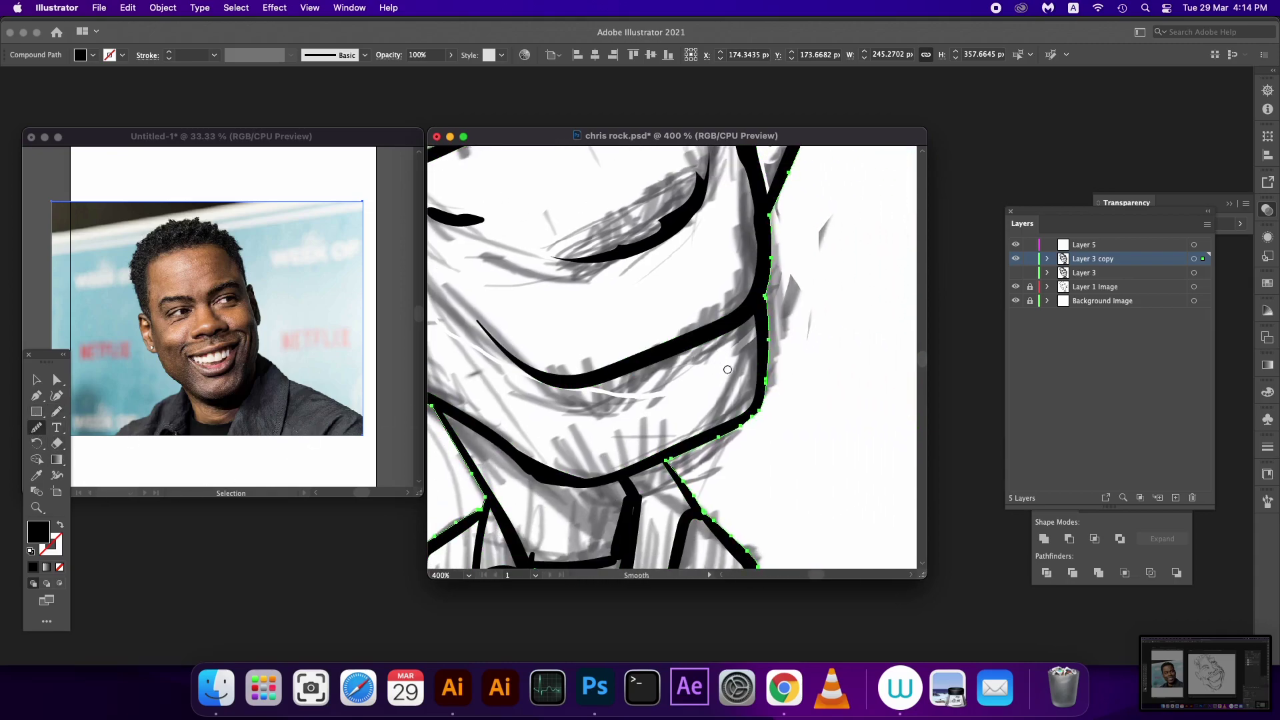
mouse_move(764, 371)
mouse_down()
mouse_move(734, 528)
mouse_move(774, 431)
mouse_move(816, 490)
mouse_move(807, 560)
mouse_move(460, 560)
mouse_move(484, 418)
mouse_up()
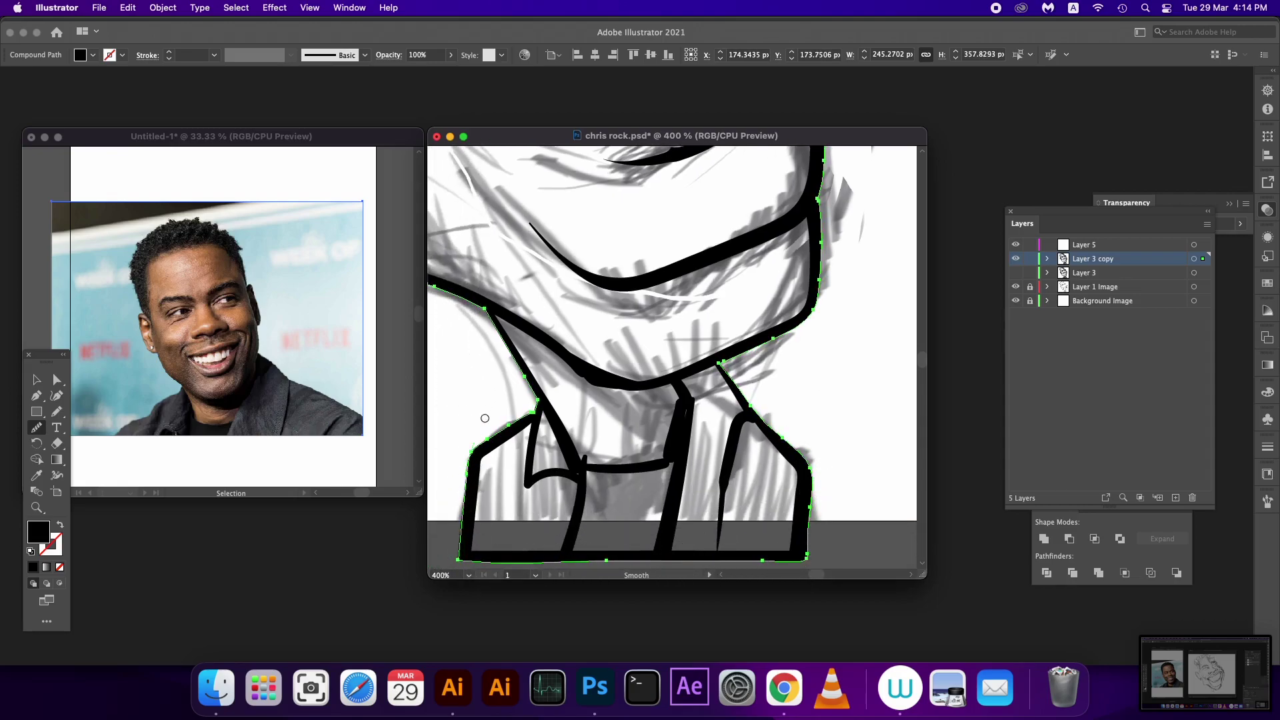
mouse_move(458, 300)
mouse_down()
mouse_move(609, 440)
mouse_move(585, 438)
mouse_move(587, 507)
mouse_up()
drag(533, 400, 611, 527)
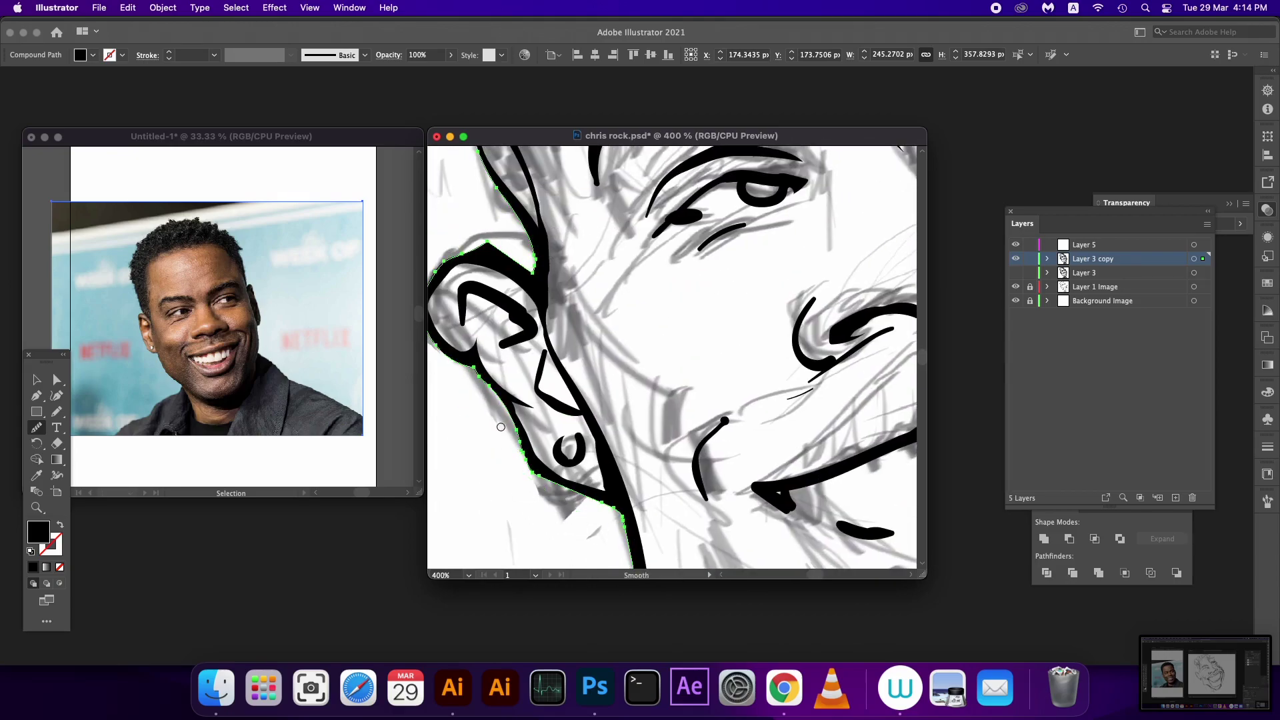
Step: Smooth the upper ear curve, the cheek-temple outline and the hair outline above the brow
drag(484, 348, 542, 481)
drag(485, 438, 494, 400)
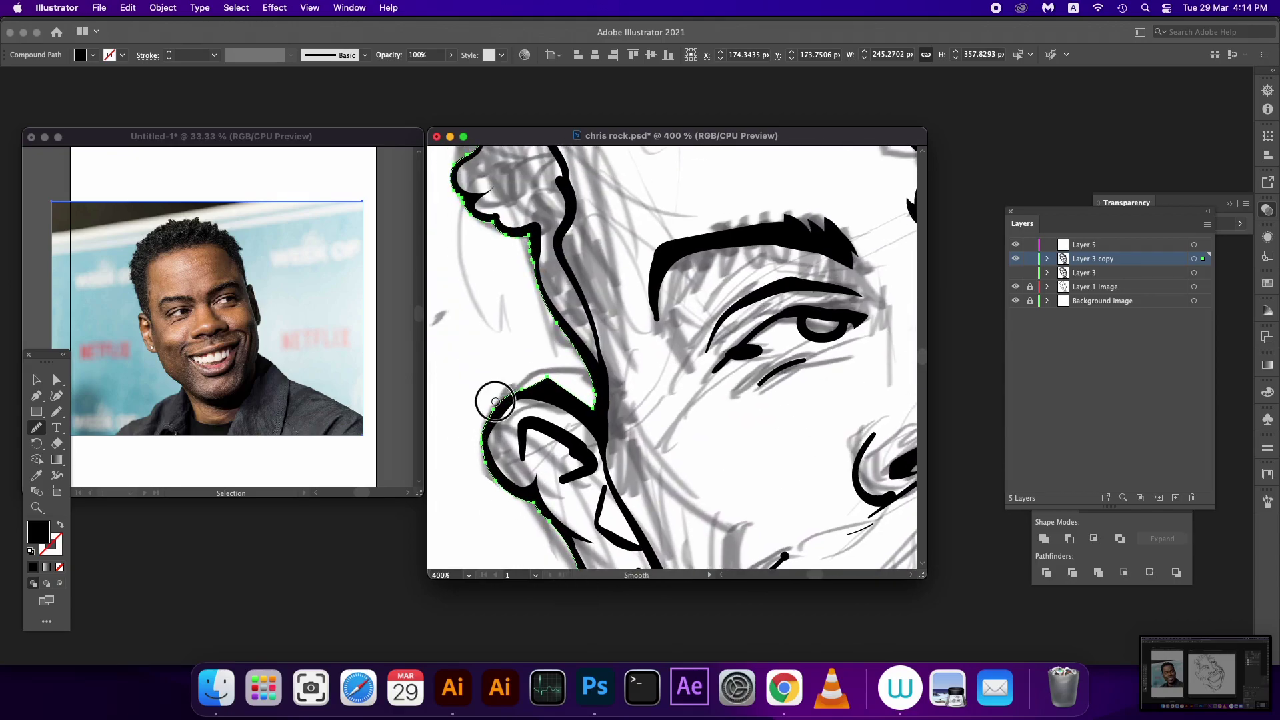
drag(570, 332, 539, 242)
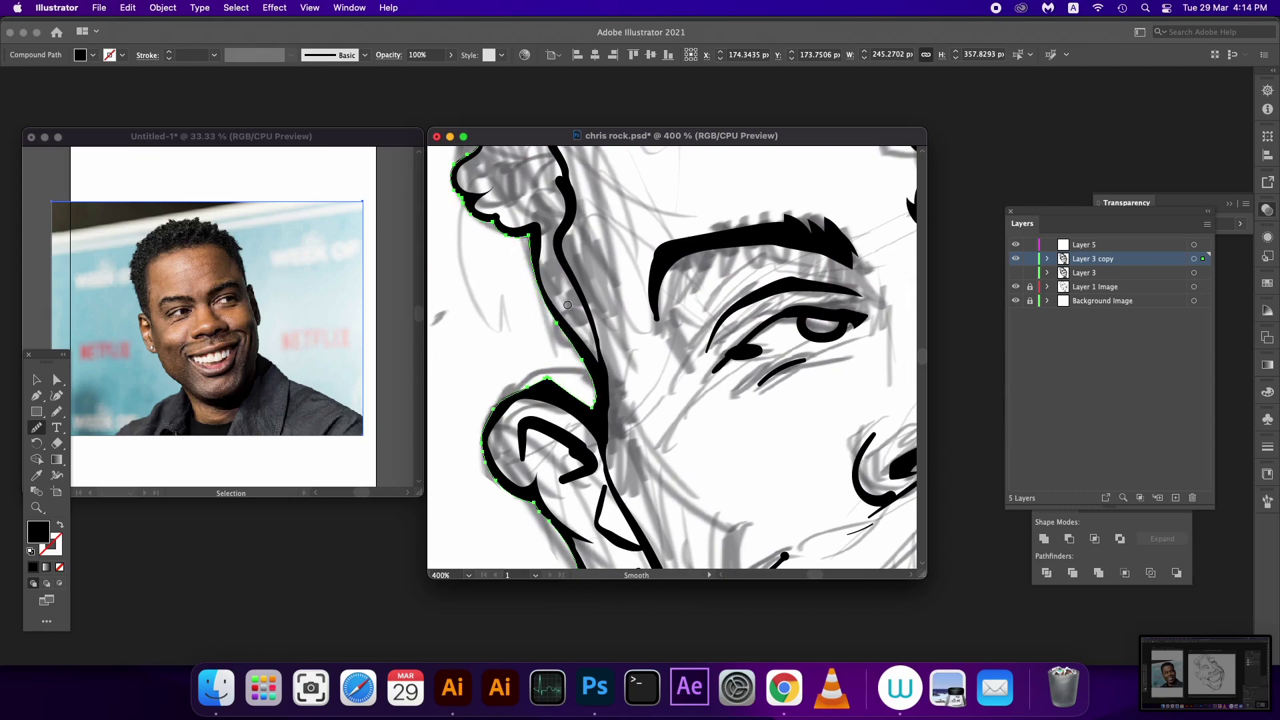
scroll(567, 305, right, 5)
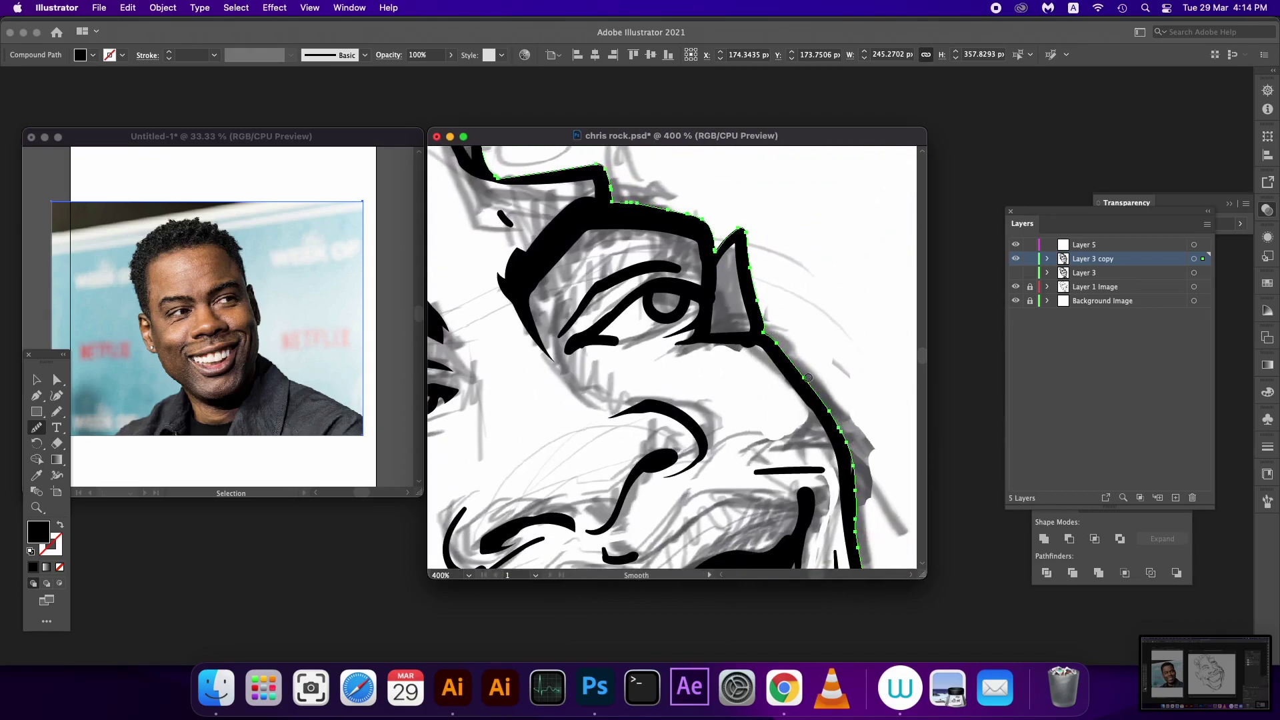
scroll(807, 377, down, 5)
mouse_move(800, 320)
mouse_down()
mouse_move(823, 425)
mouse_move(808, 474)
mouse_up()
scroll(809, 474, down, 5)
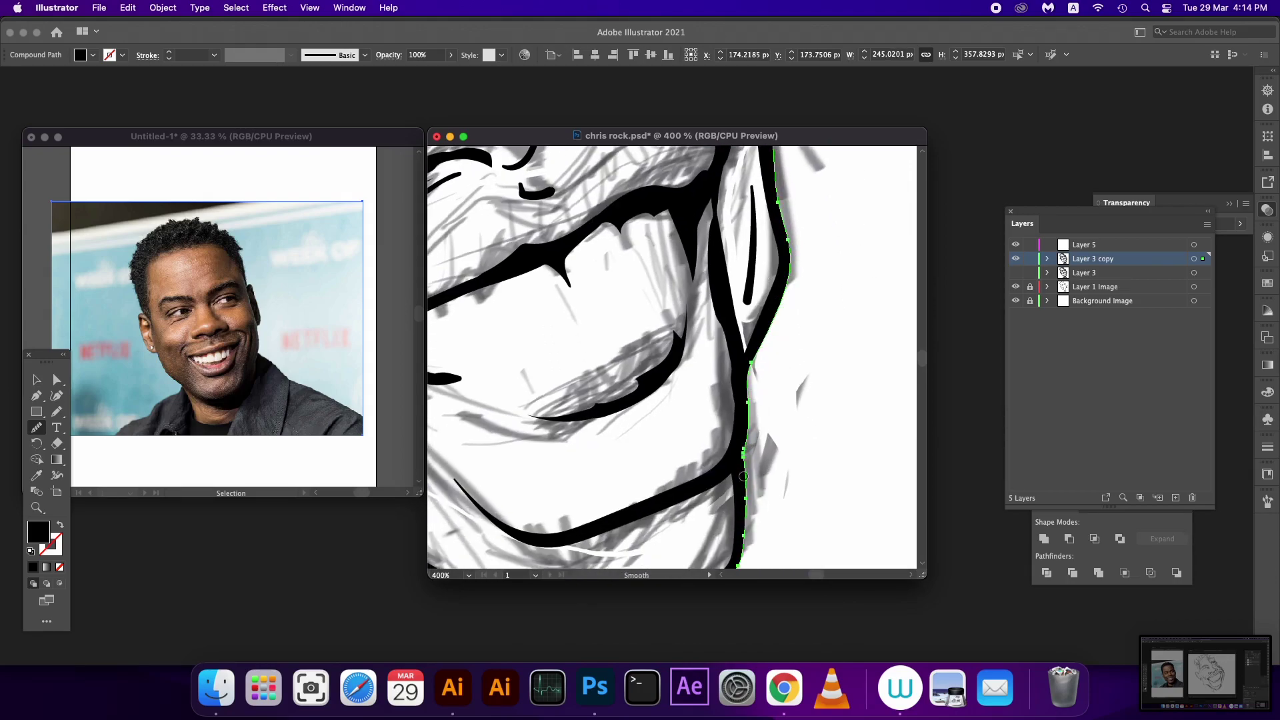
scroll(740, 433, up, 5)
scroll(730, 374, up, 5)
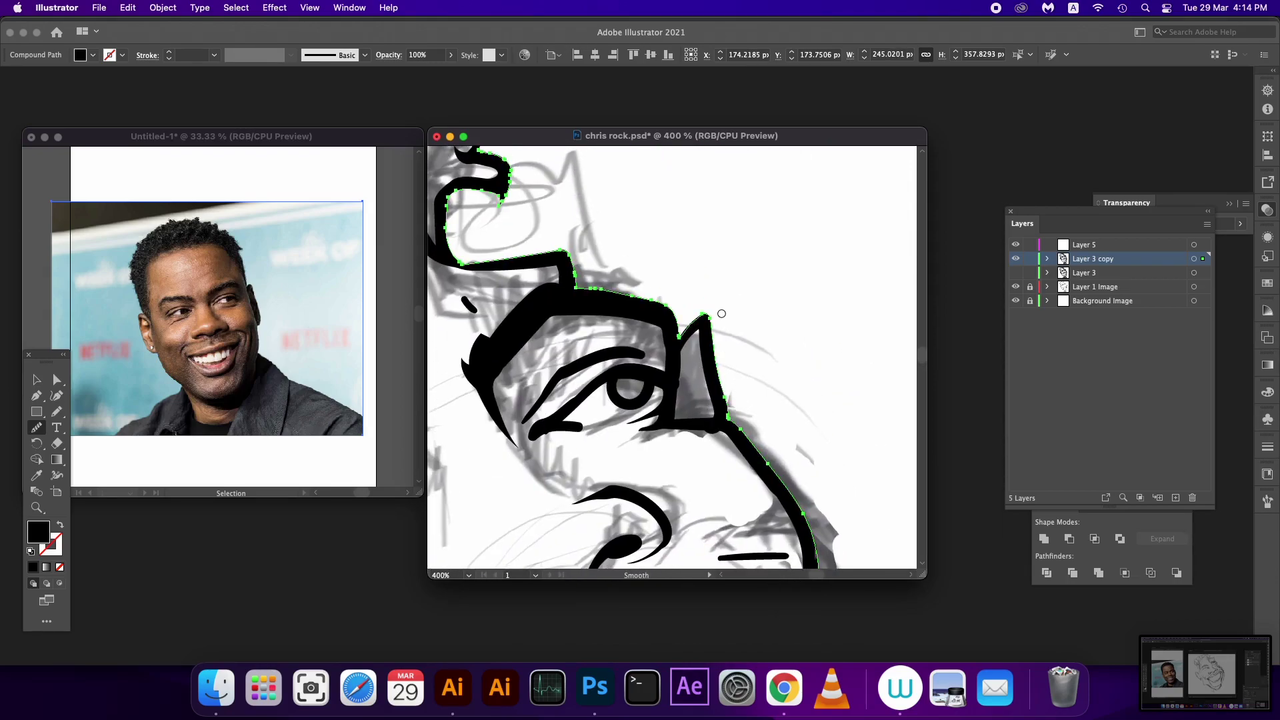
scroll(721, 314, up, 5)
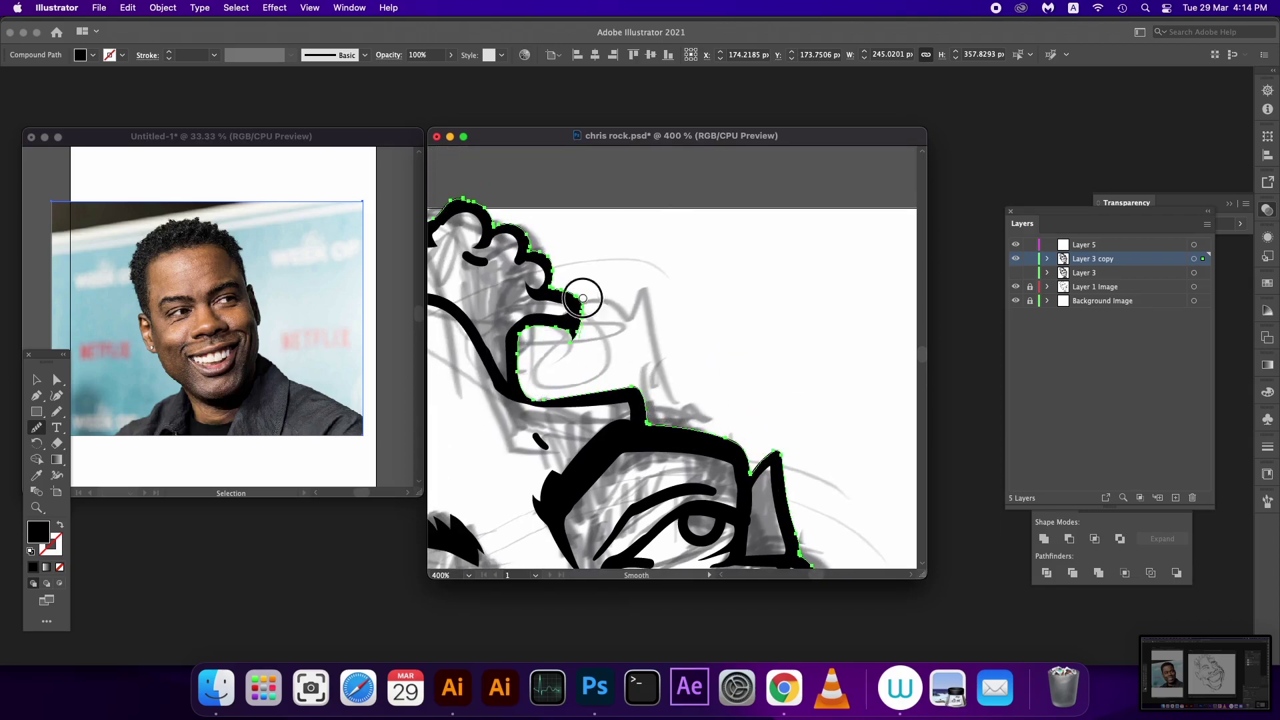
Step: Smooth and thicken the hair outline near the top of the head
scroll(737, 423, up, 3)
scroll(737, 423, left, 5)
mouse_move(638, 301)
mouse_down()
mouse_move(577, 320)
mouse_move(647, 404)
mouse_up()
drag(554, 377, 680, 416)
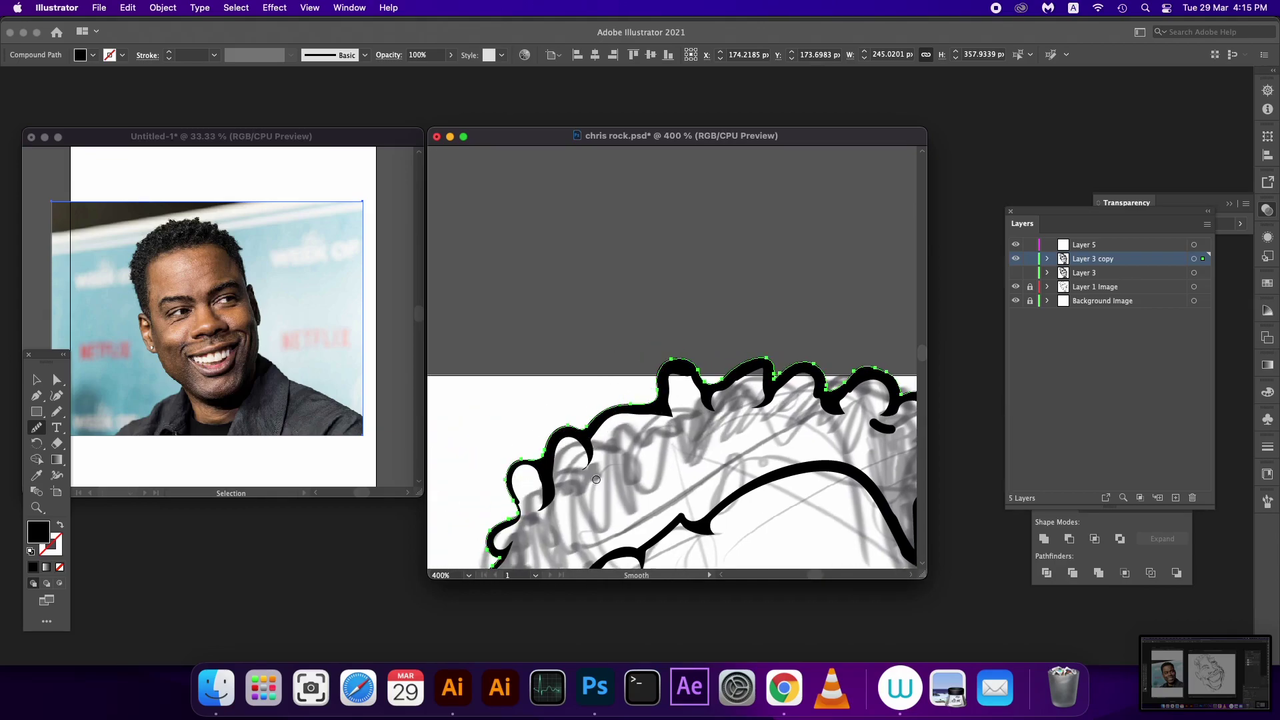
Step: Reselect the face outline path and smooth the top, right-side and inner hair curves
scroll(590, 453, down, 5)
scroll(590, 453, left, 3)
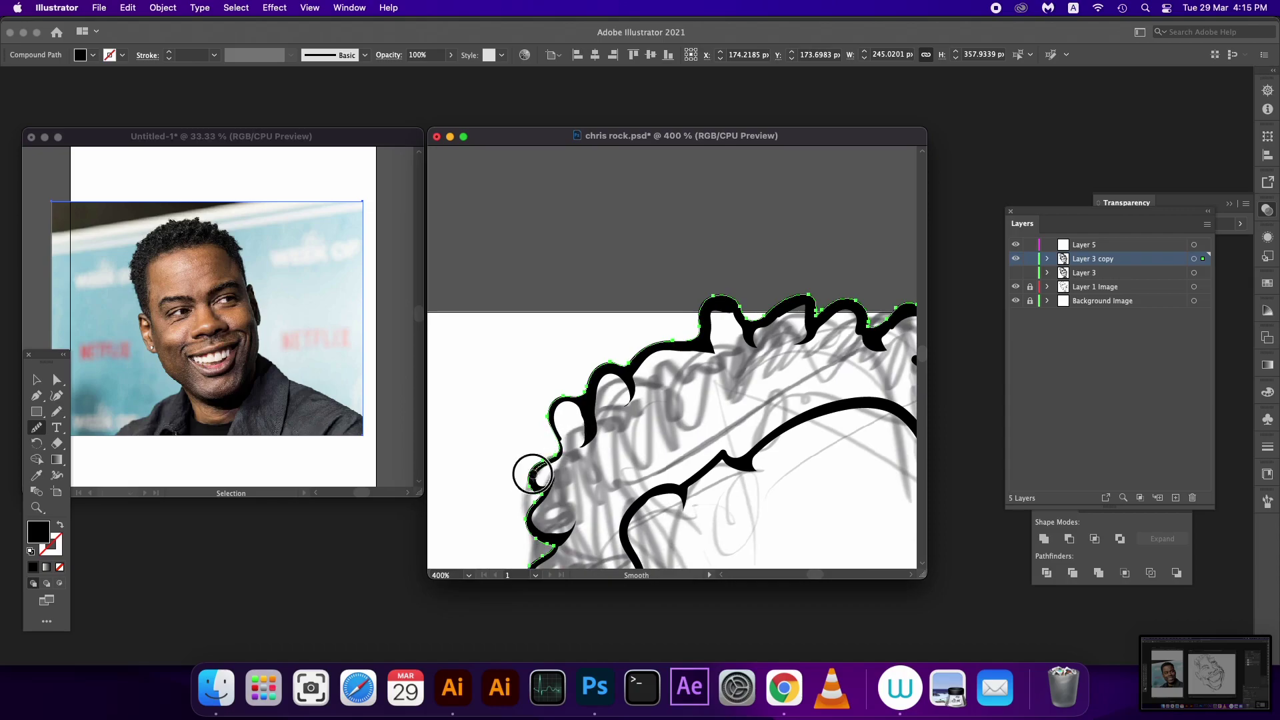
scroll(553, 507, down, 5)
scroll(553, 506, left, 1)
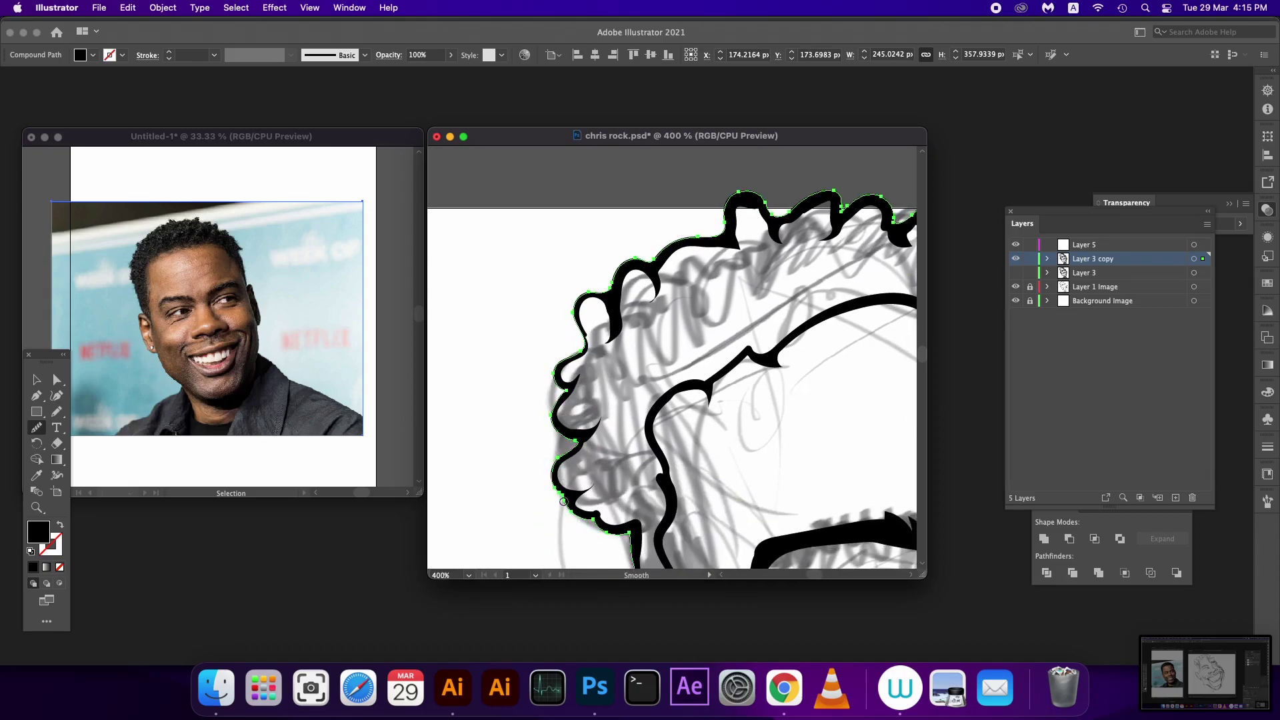
drag(633, 535, 635, 443)
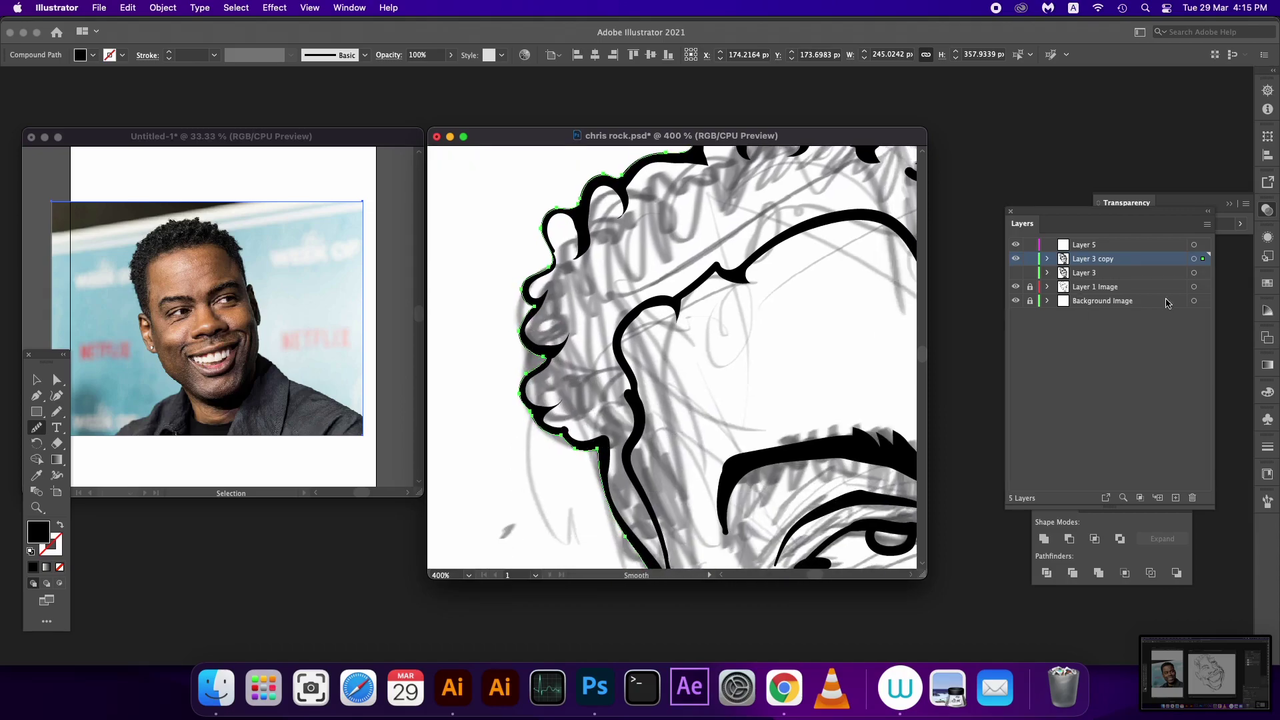
click(1193, 259)
click(561, 325)
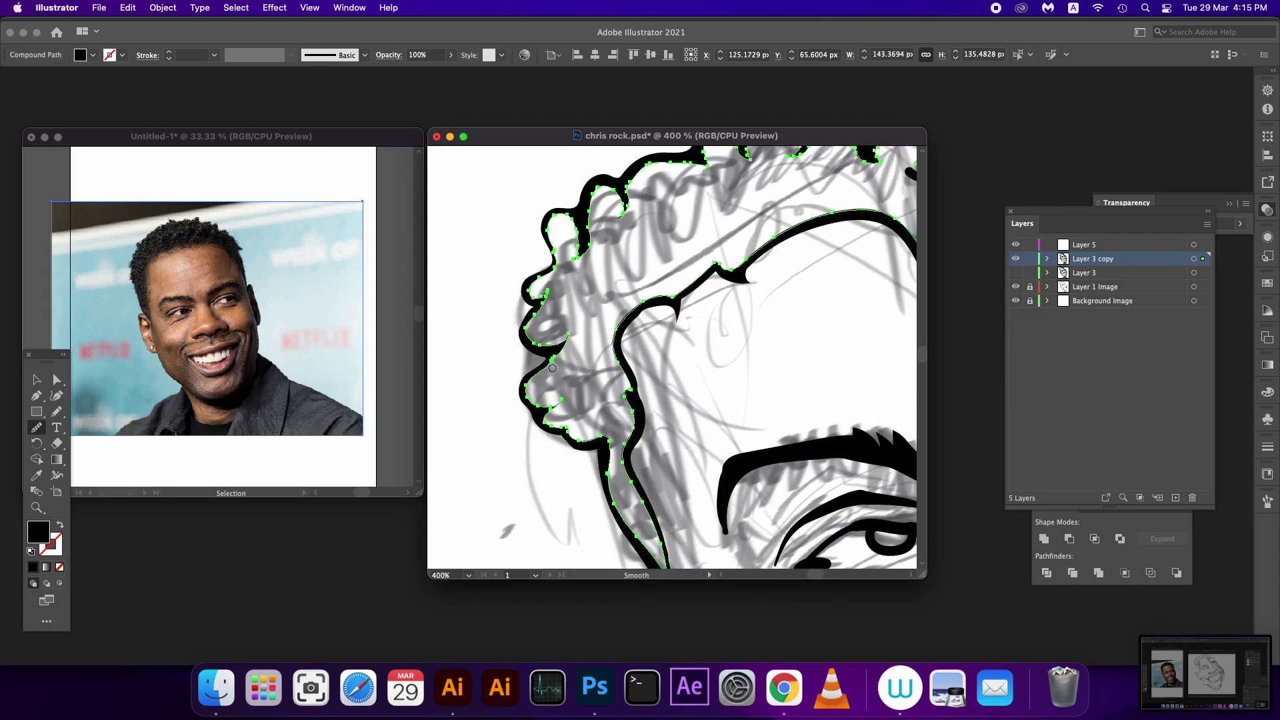
drag(608, 278, 568, 401)
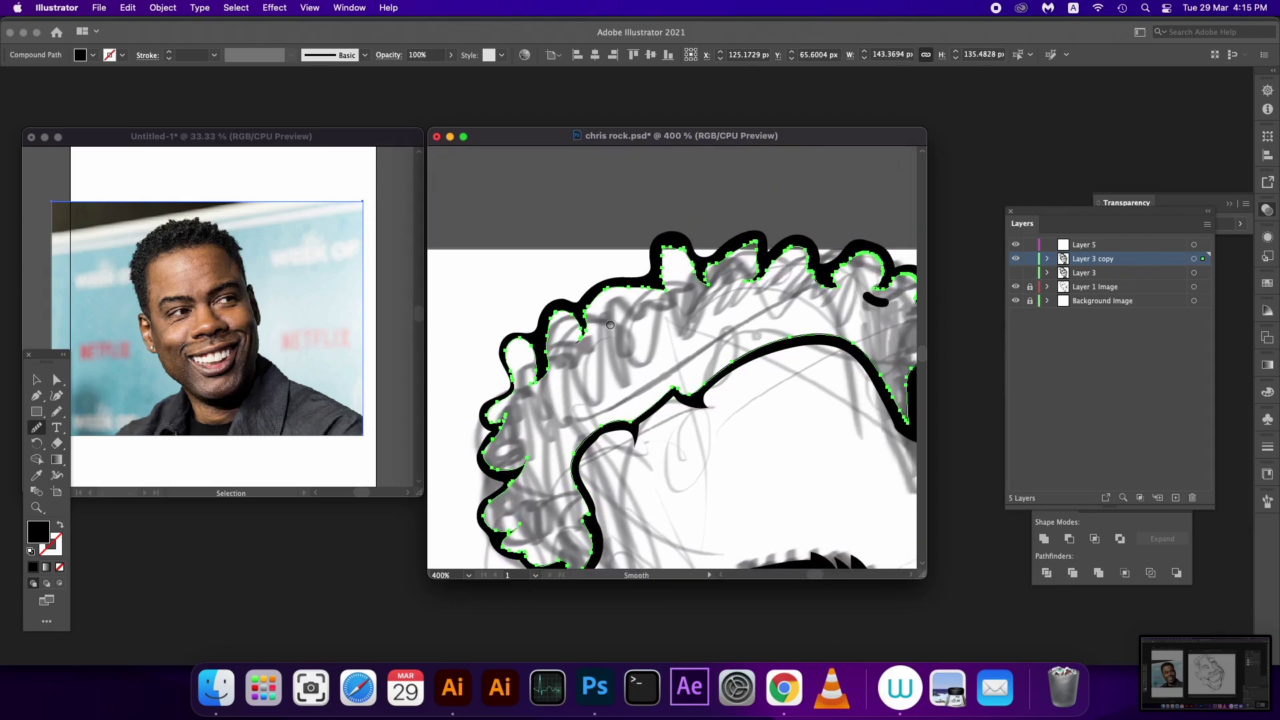
drag(683, 244, 779, 262)
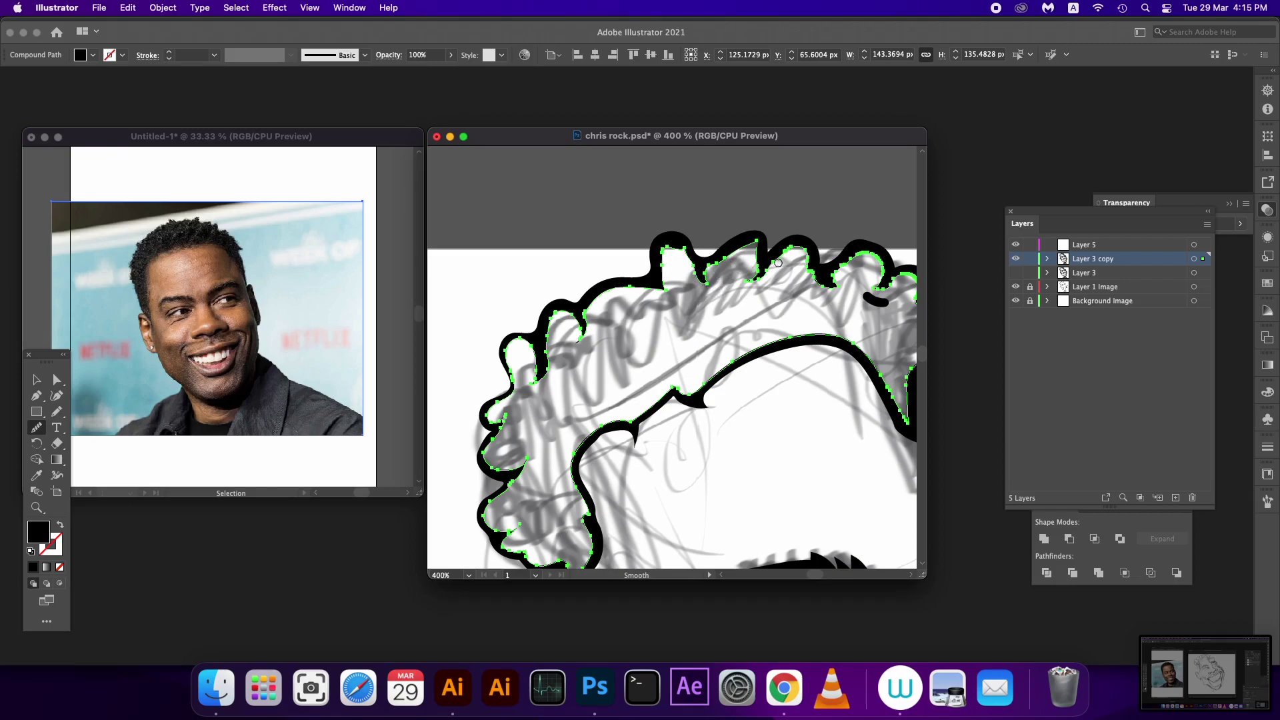
scroll(800, 280, right, 5)
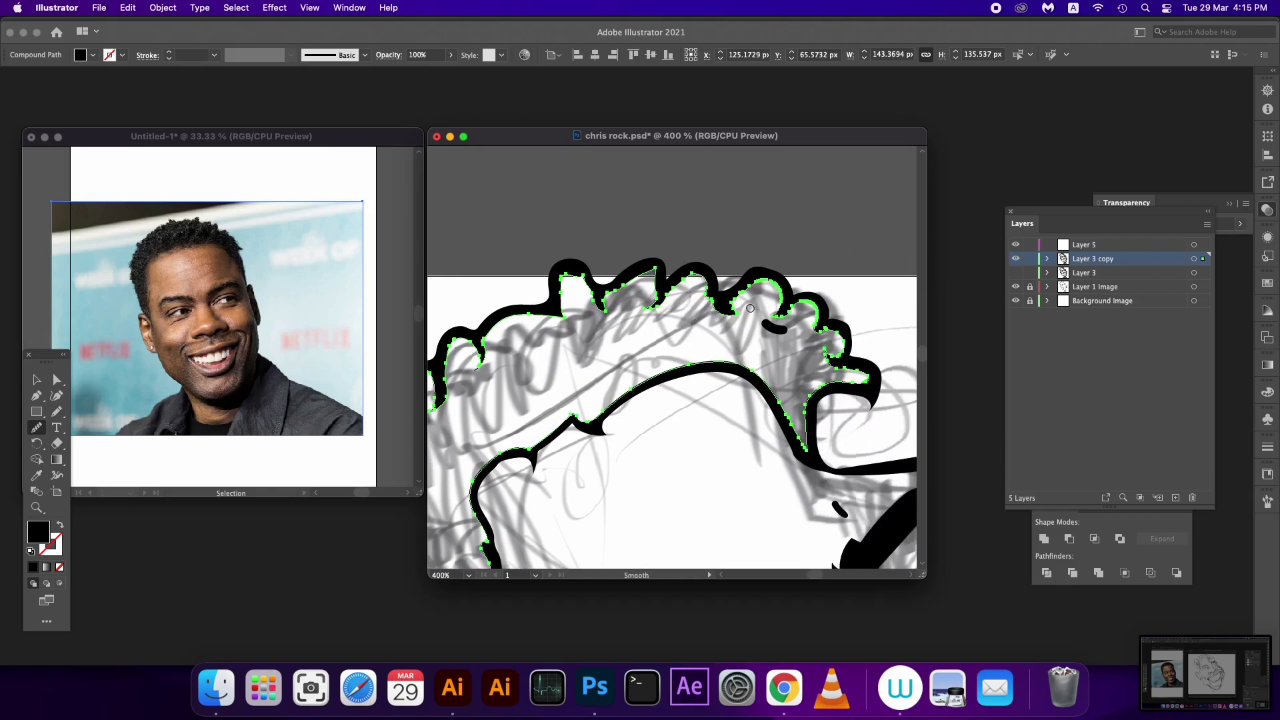
drag(751, 290, 807, 324)
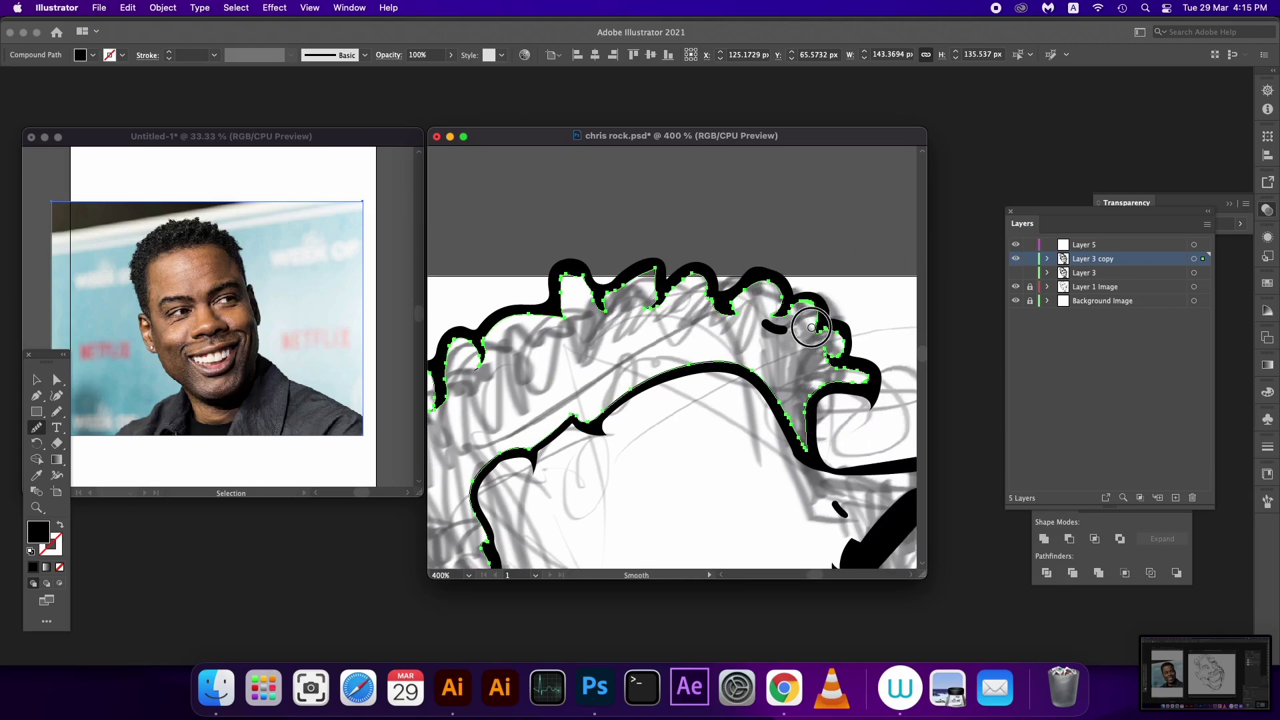
scroll(798, 360, right, 5)
mouse_move(759, 377)
mouse_down()
mouse_move(704, 458)
mouse_move(648, 327)
mouse_up()
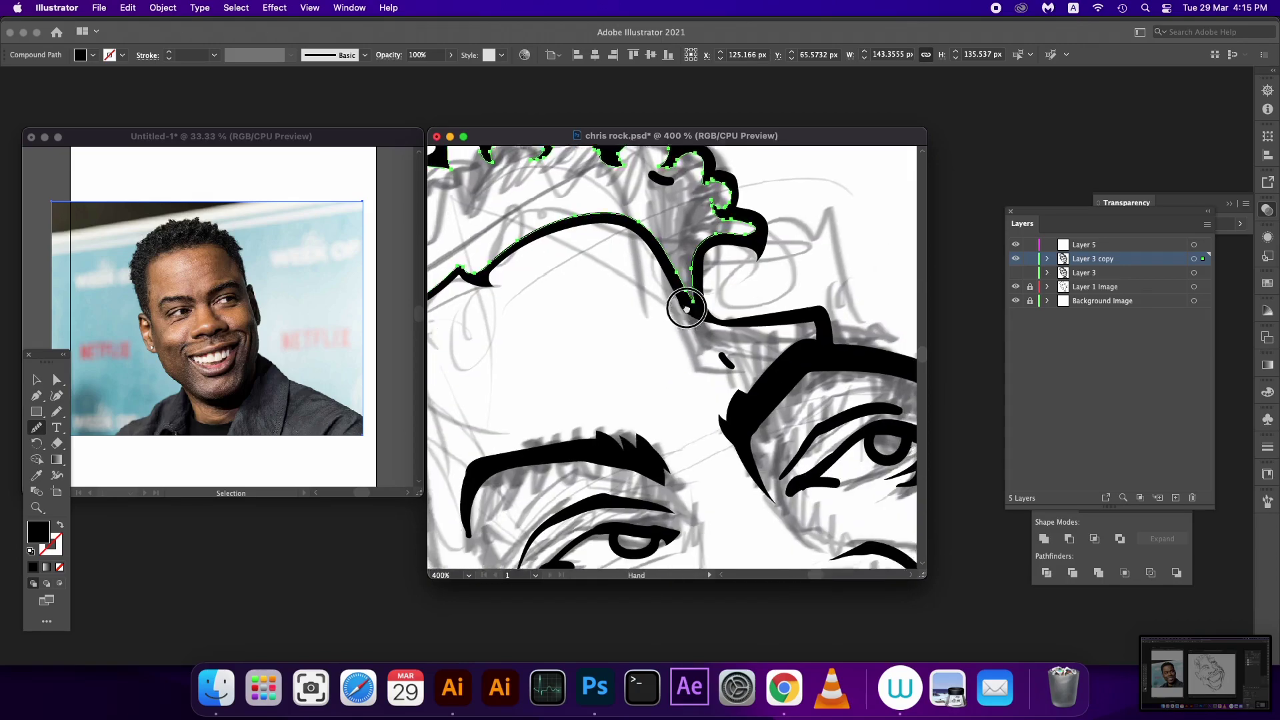
Step: Smooth the top edge of the brow over the right eye
click(1204, 260)
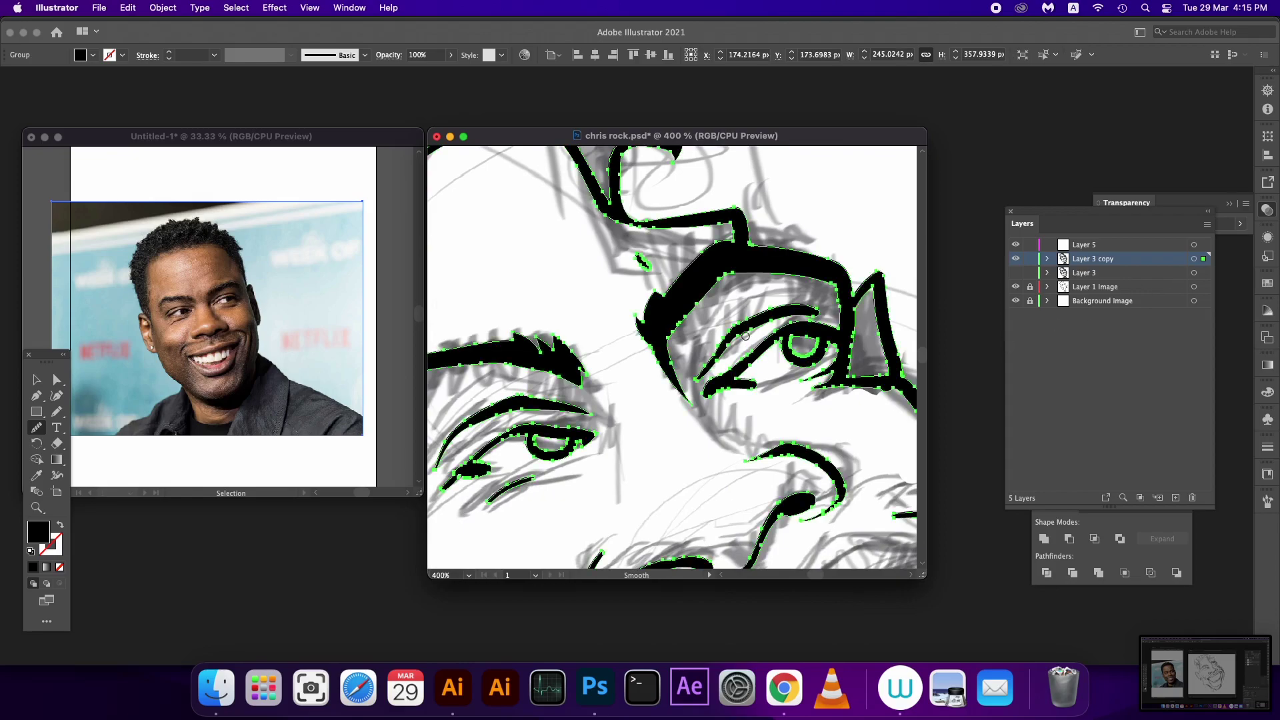
super+click(777, 342)
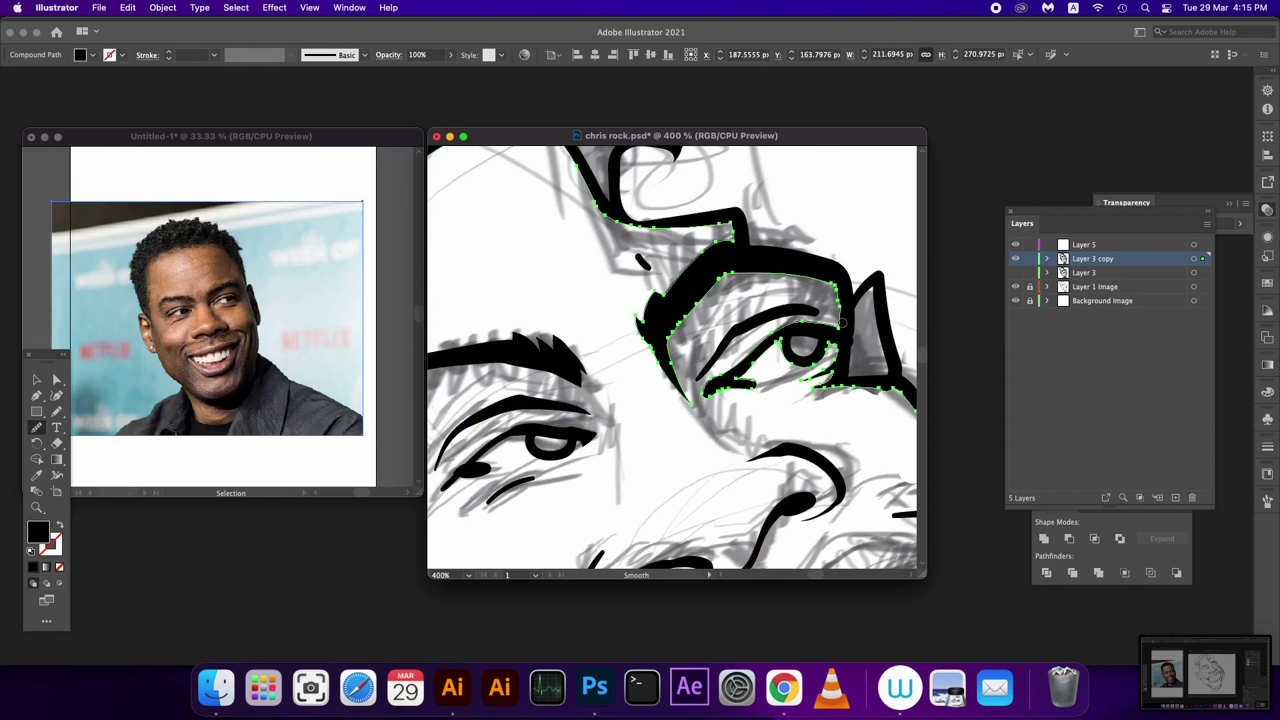
drag(842, 323, 695, 314)
Step: Smooth the lower-left edge of the left eye path, then deselect it
click(1205, 259)
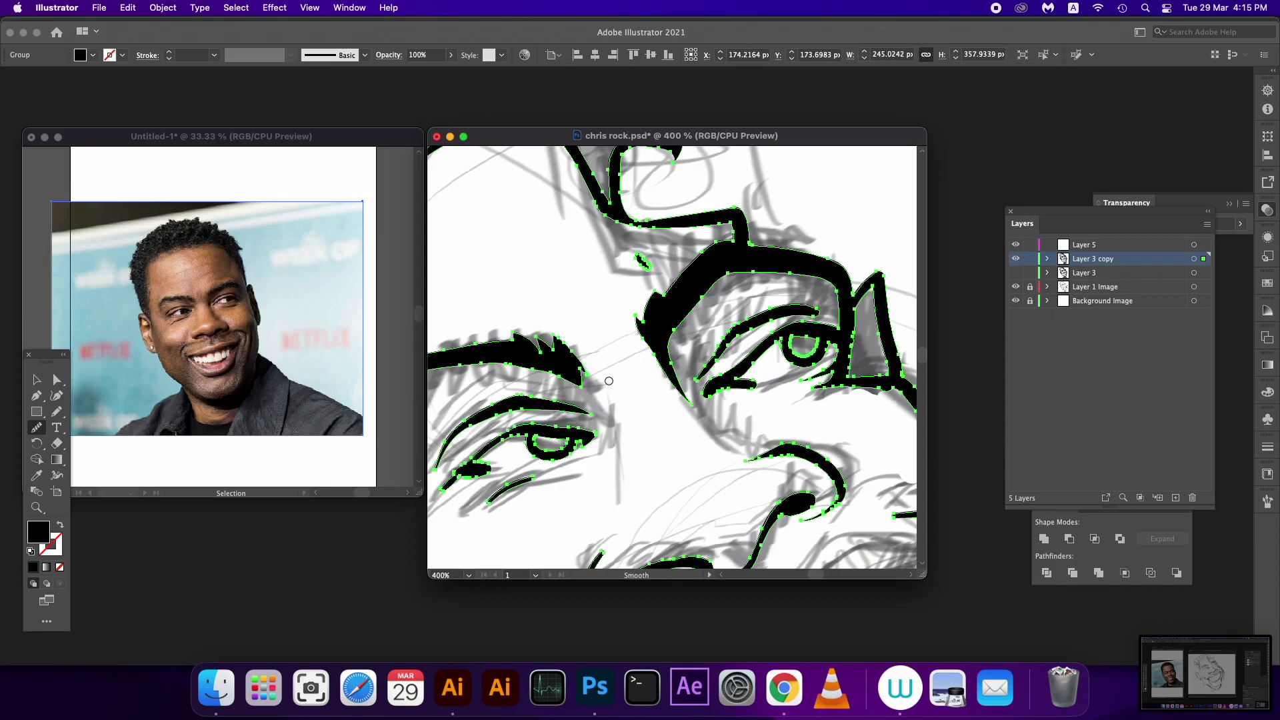
super+click(515, 424)
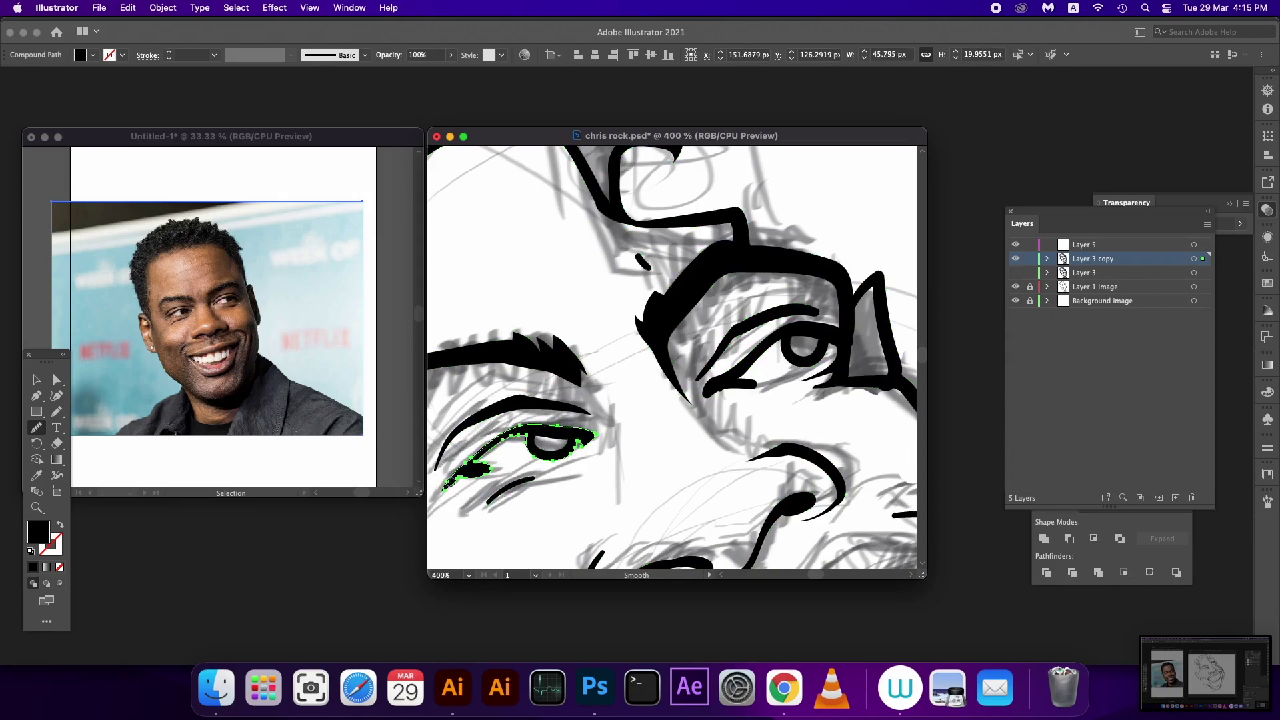
drag(456, 491, 529, 444)
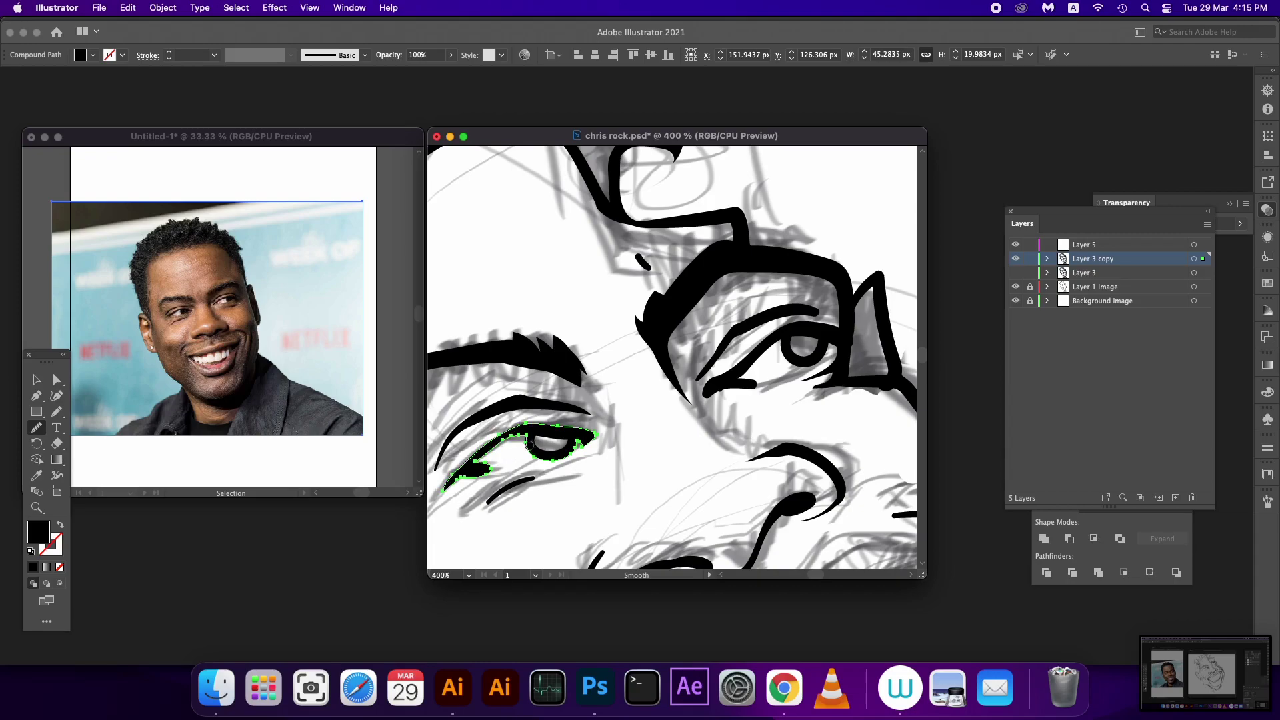
key(super+shift+a)
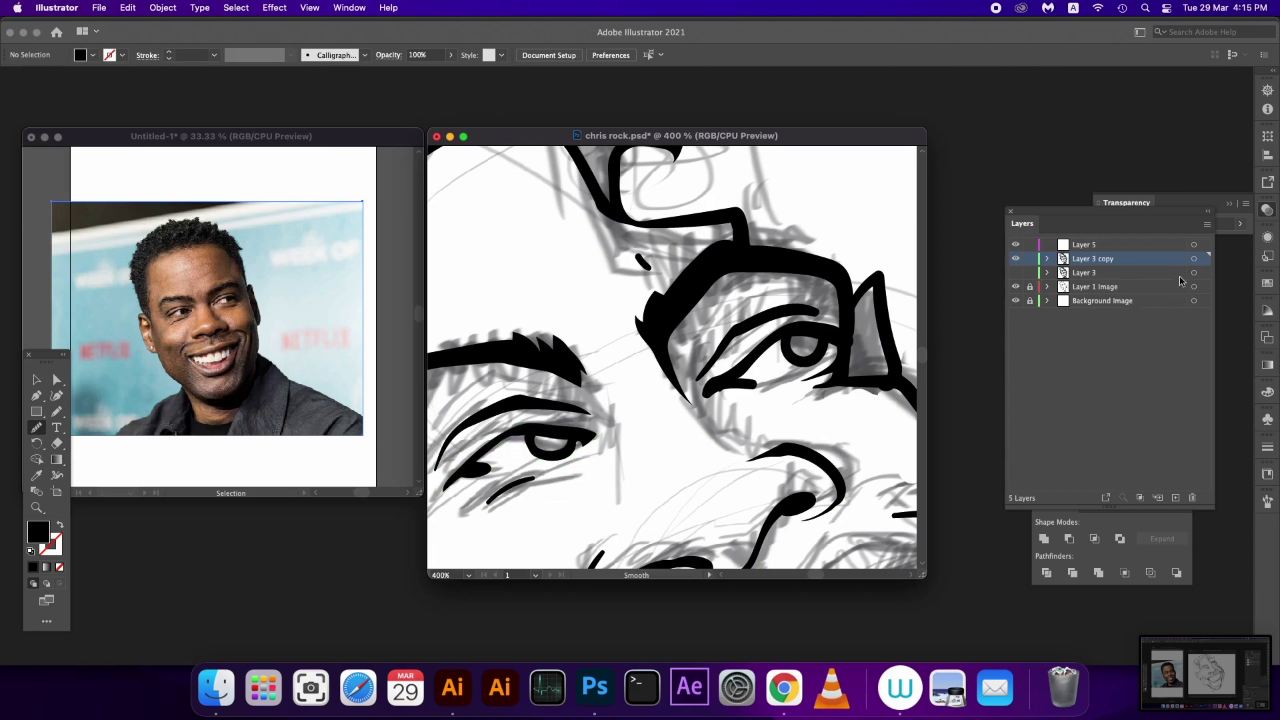
Step: Smooth the right and lower edges of the nose curve
scroll(733, 333, down, 5)
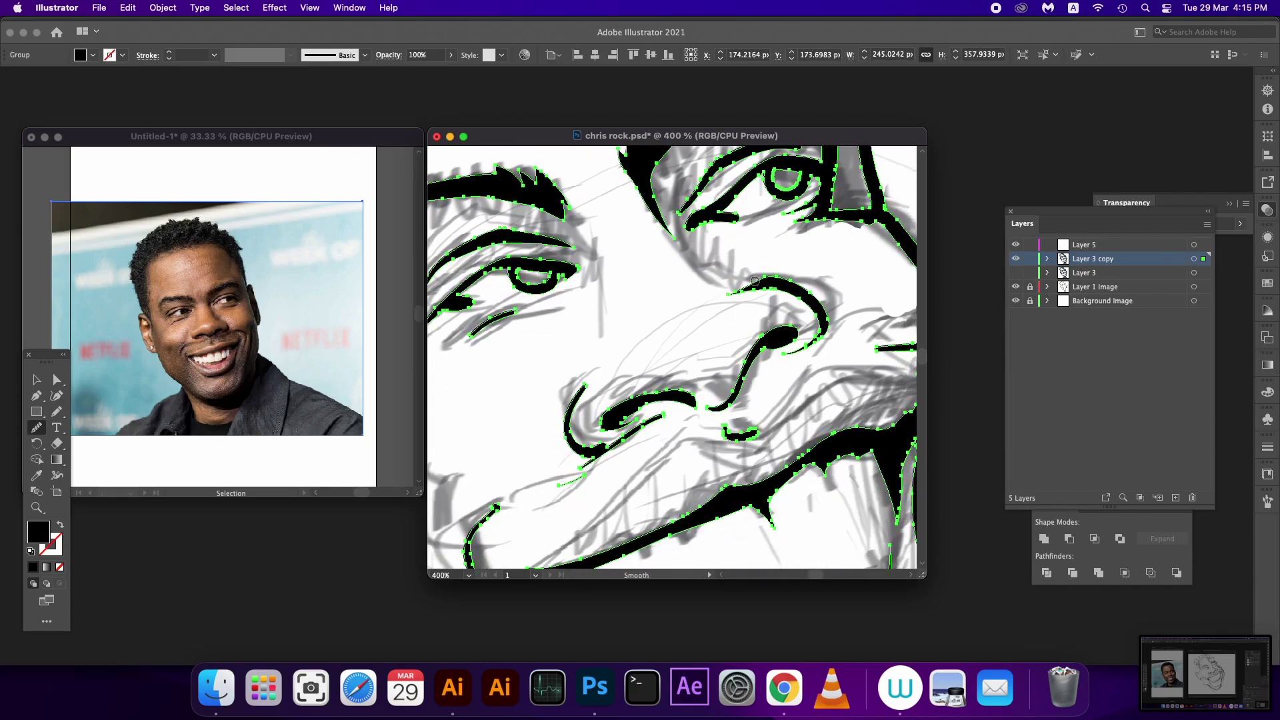
super+click(812, 292)
mouse_move(812, 292)
mouse_down()
mouse_move(800, 338)
mouse_move(733, 369)
mouse_up()
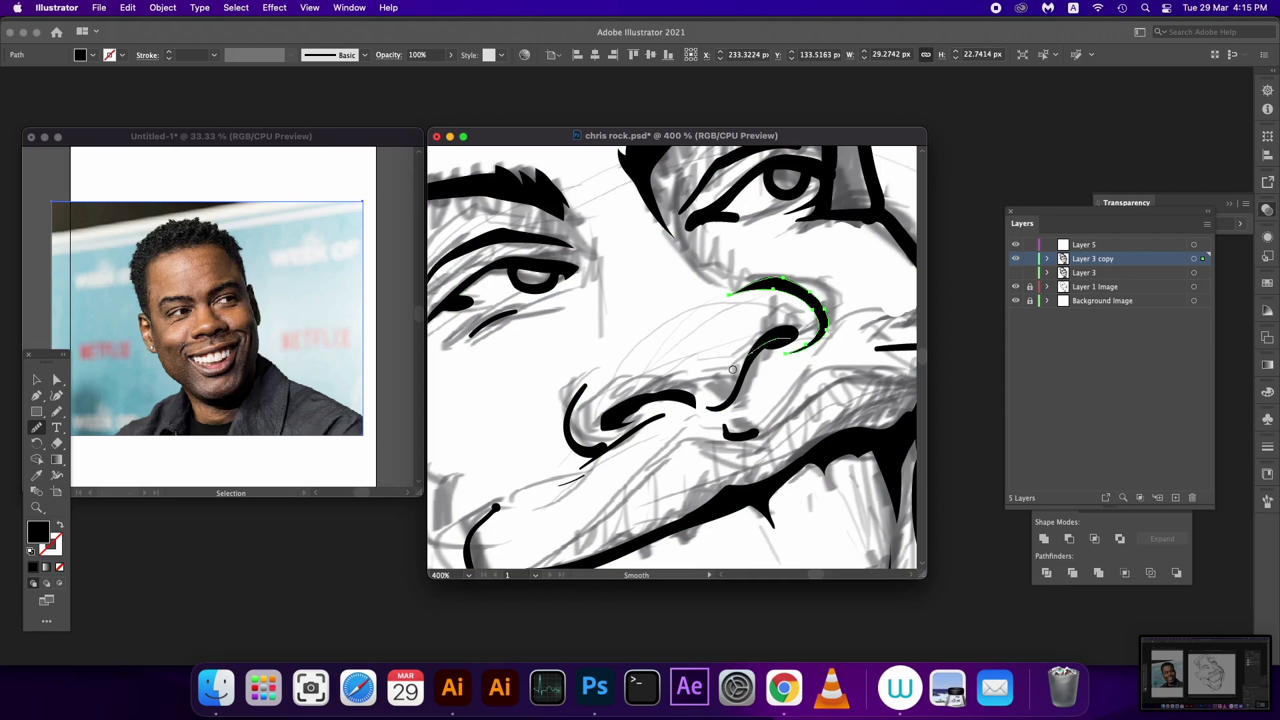
click(1204, 259)
super+click(576, 426)
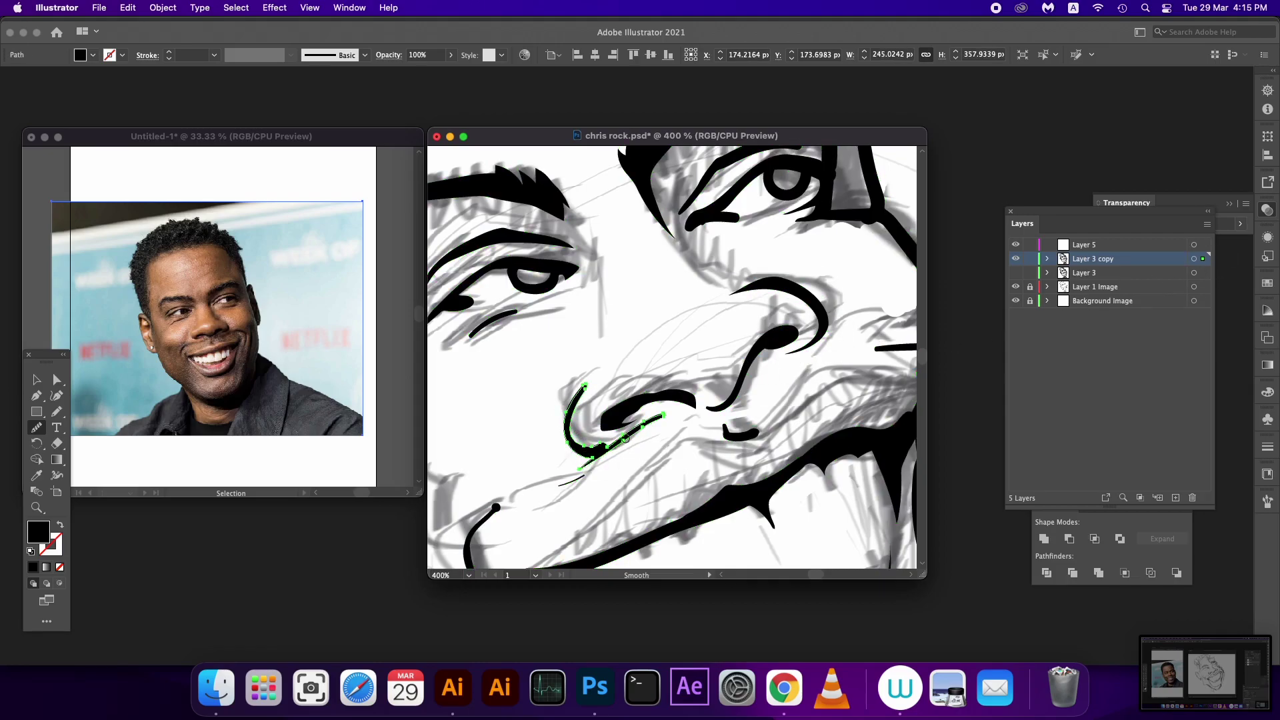
Step: Redraw the mouth's upper edge toward its corner with the Pencil
key(n)
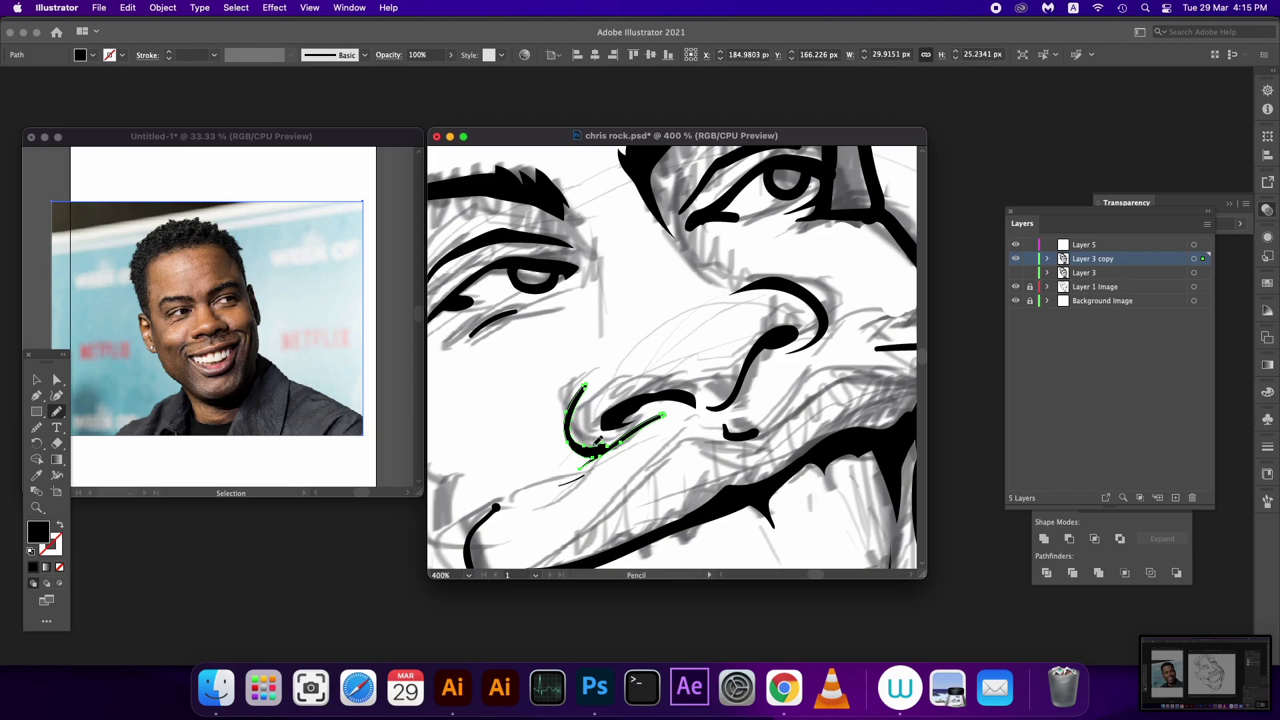
scroll(651, 523, down, 3)
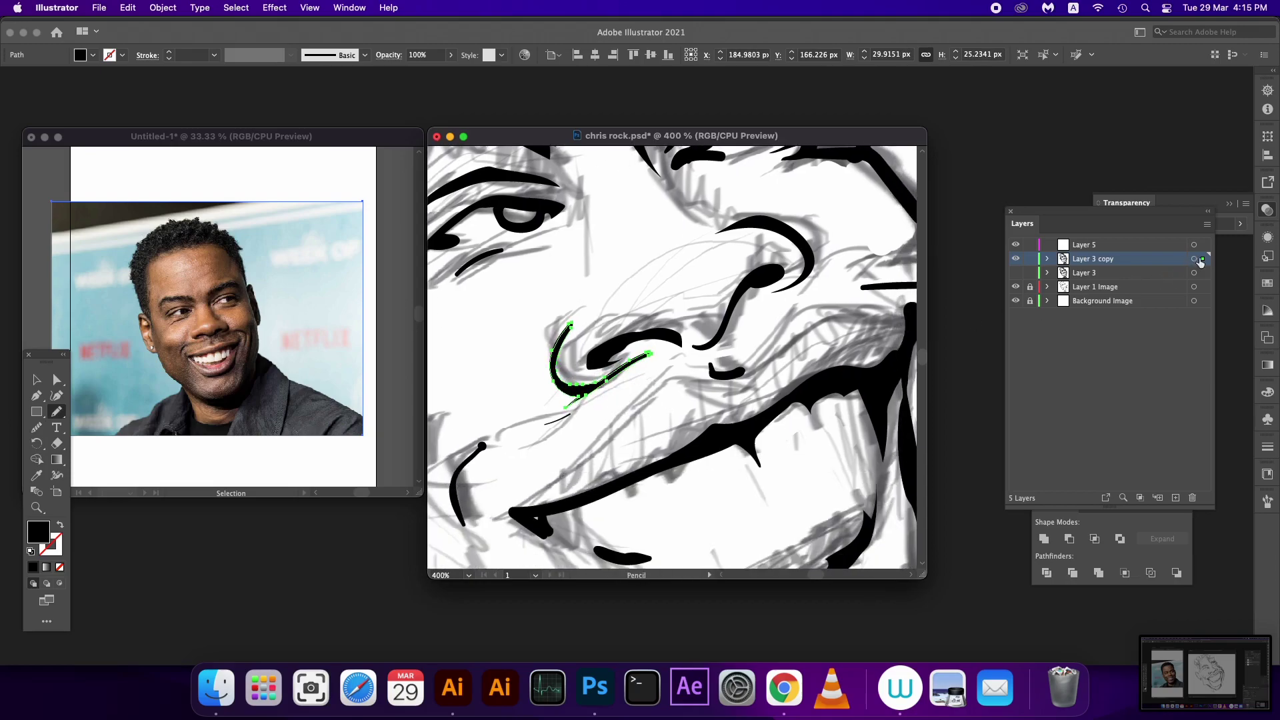
click(1202, 259)
mouse_move(797, 378)
mouse_down()
mouse_move(728, 302)
mouse_move(802, 283)
mouse_up()
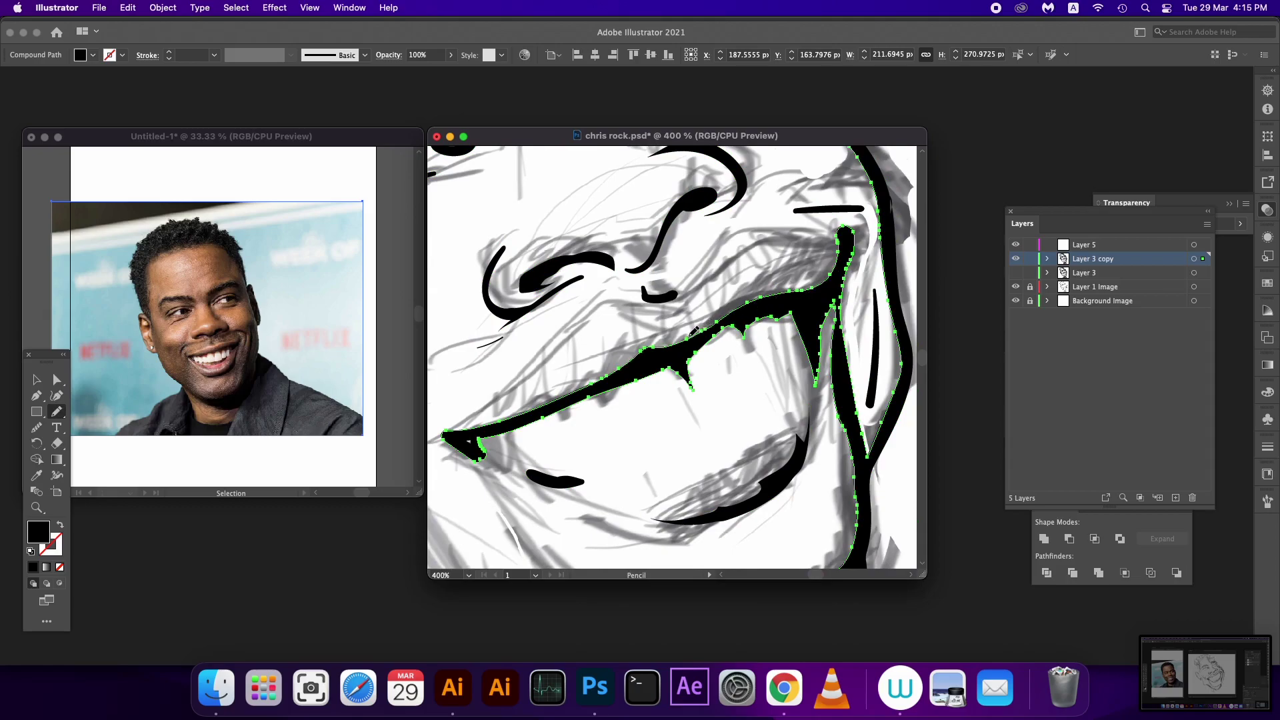
drag(693, 331, 842, 261)
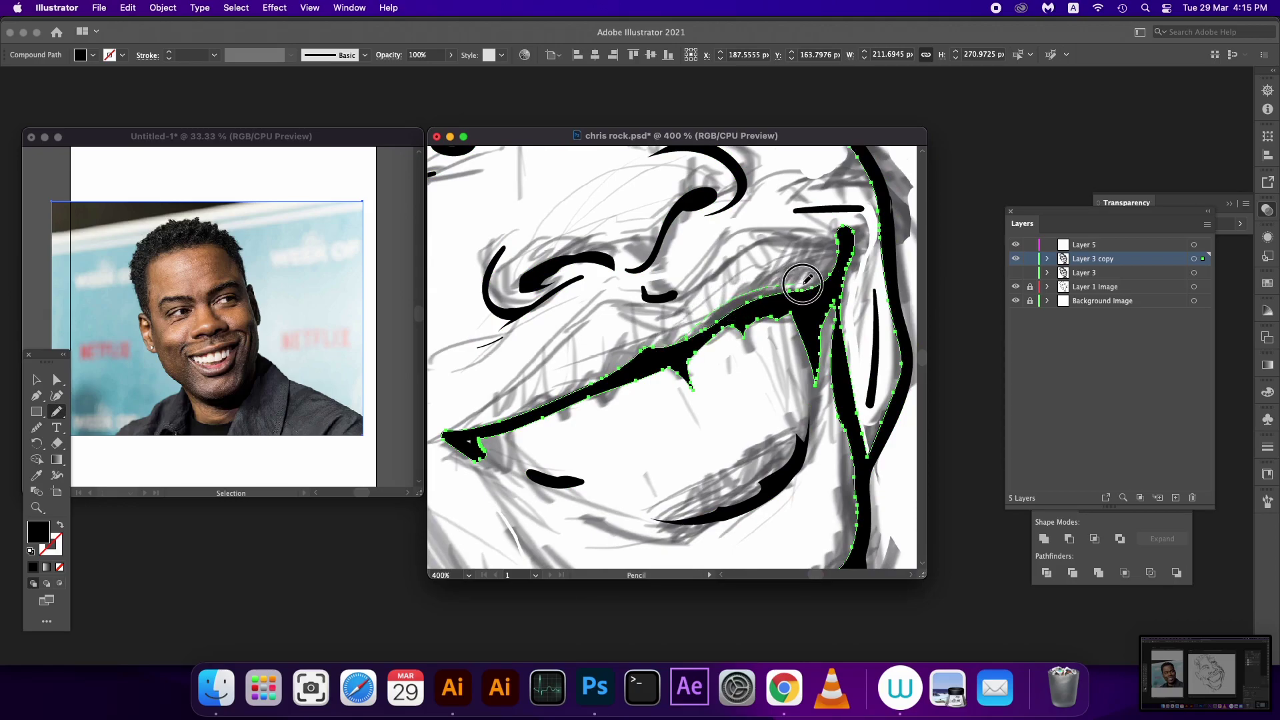
Step: Smooth the jagged mouth outline and the upper-lip line
scroll(834, 254, down, 5)
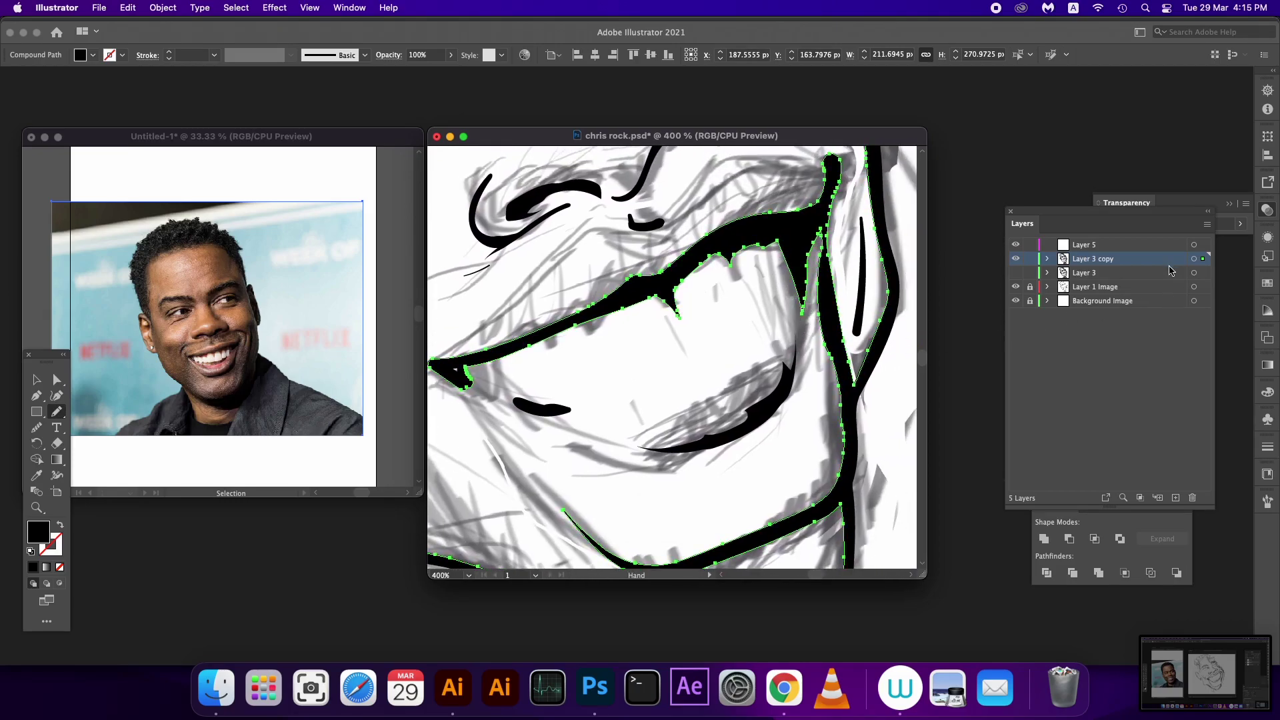
click(1194, 259)
click(37, 429)
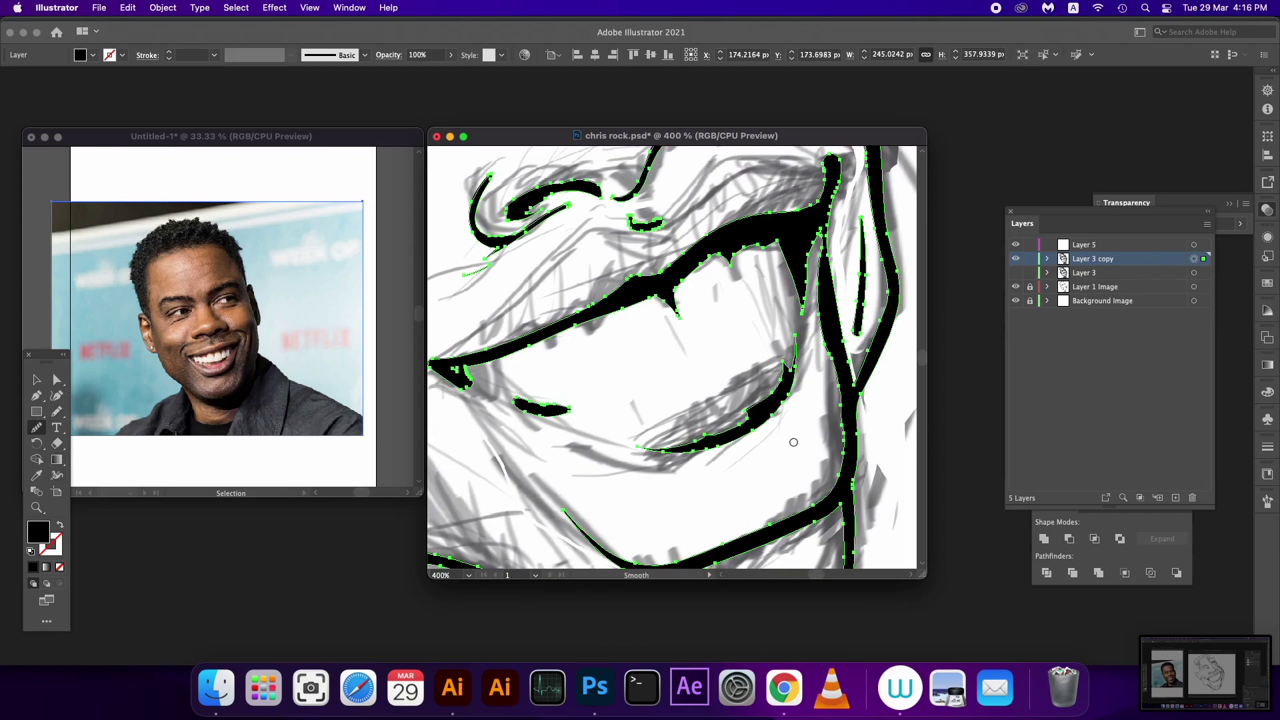
super+click(838, 467)
mouse_move(822, 488)
mouse_down()
mouse_move(849, 414)
mouse_move(825, 380)
mouse_move(821, 244)
mouse_up()
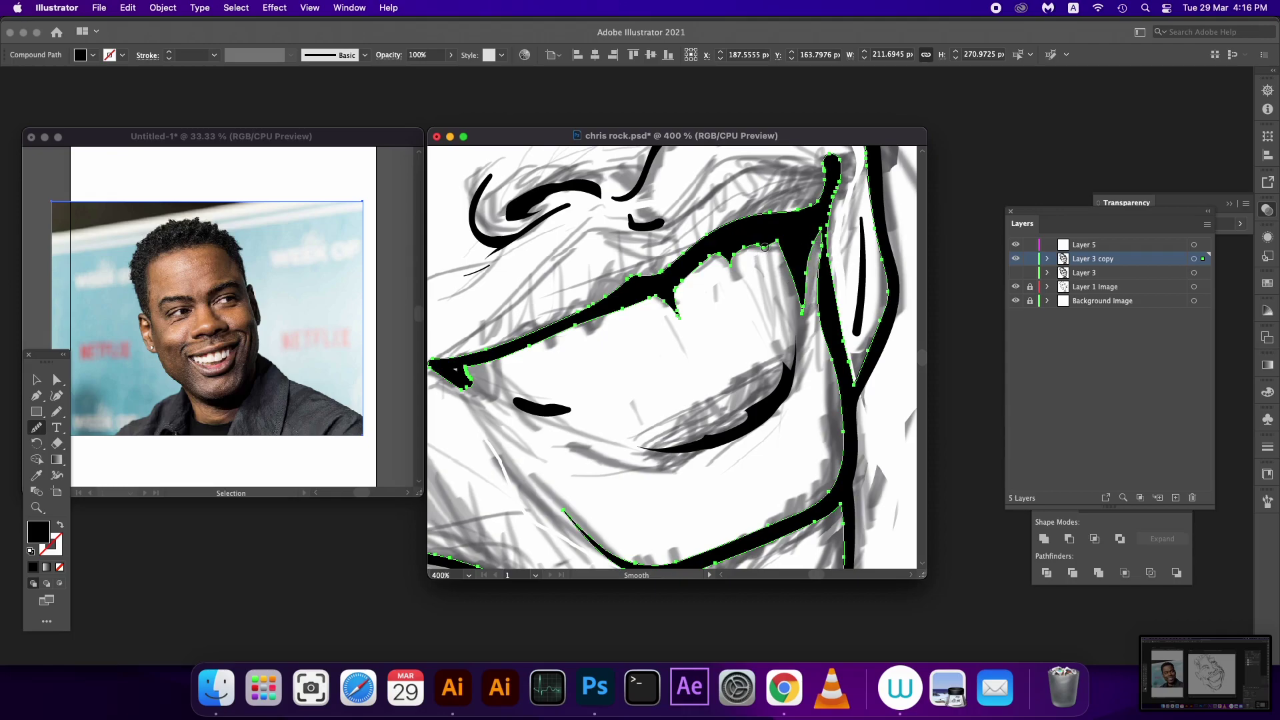
scroll(767, 280, up, 3)
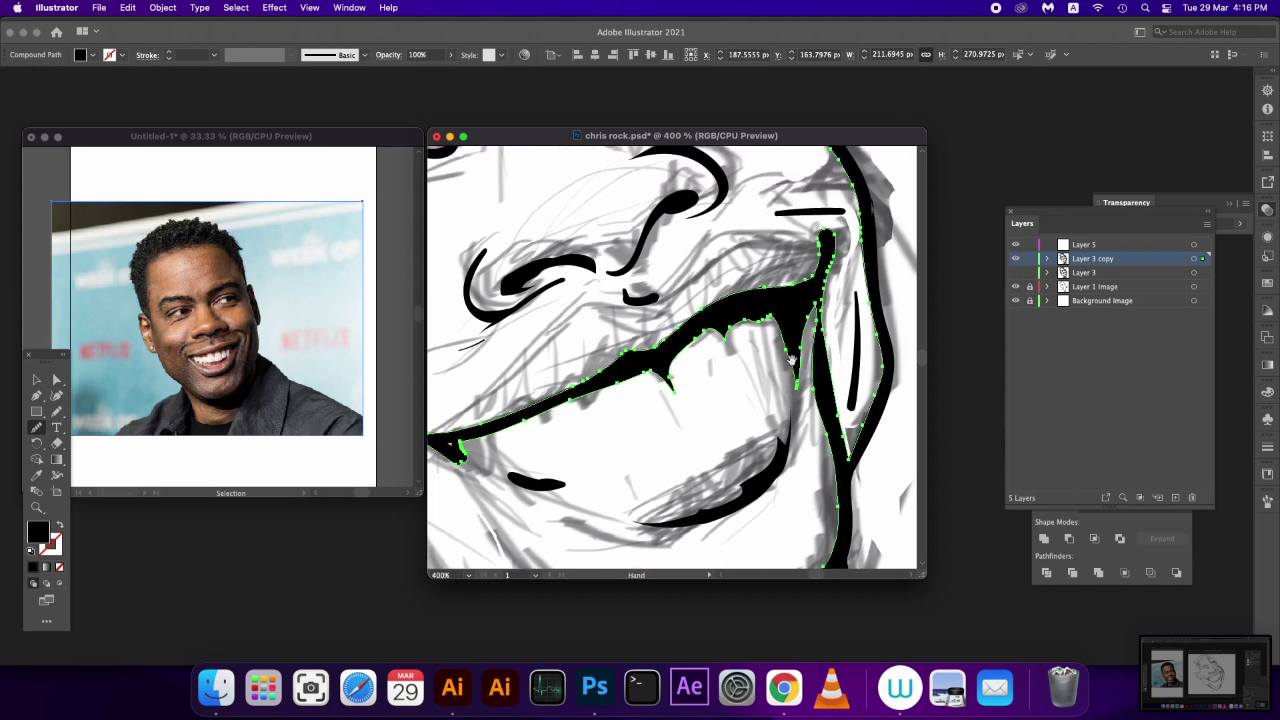
drag(778, 291, 828, 263)
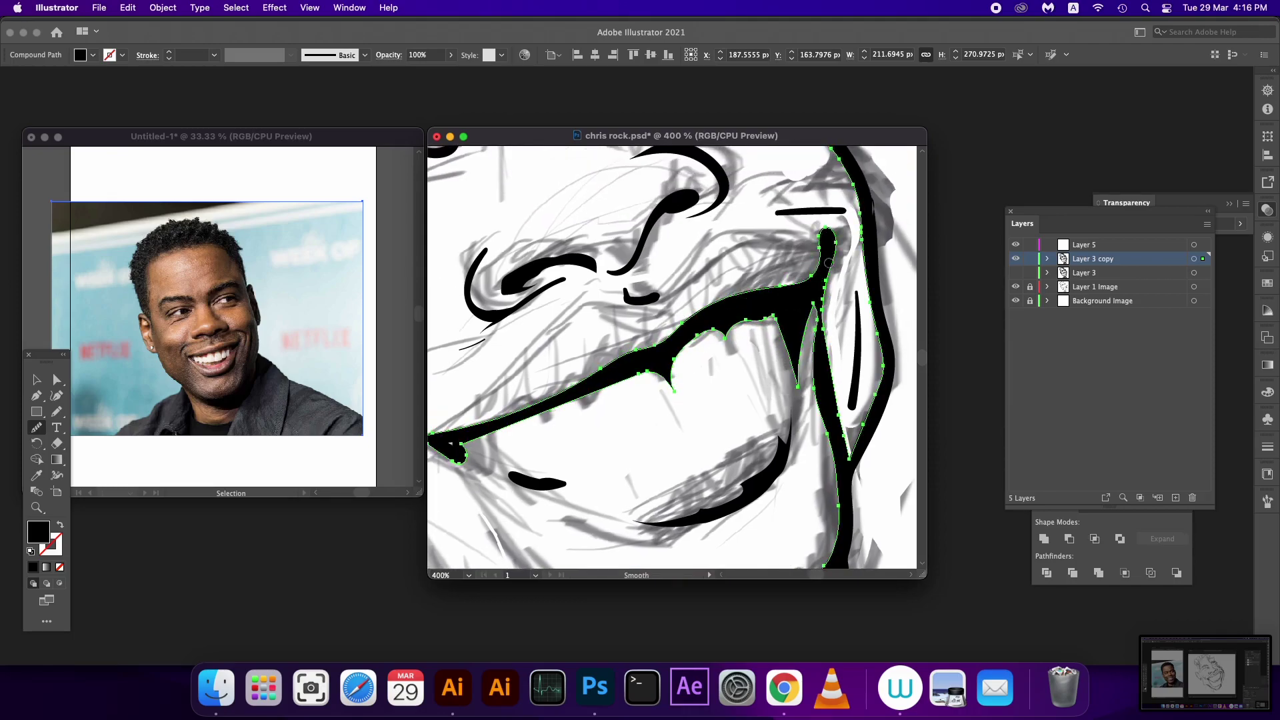
Step: Redraw the right edge of the shirt collar with the Pencil
scroll(826, 474, down, 3)
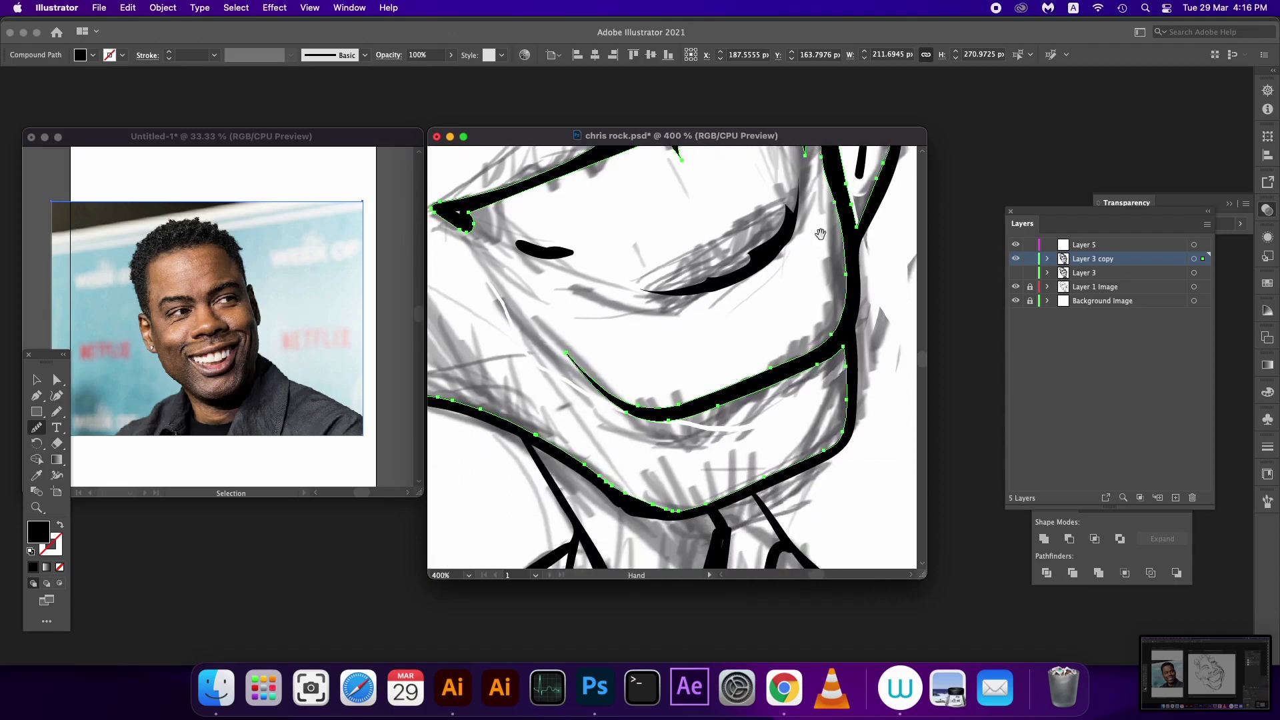
scroll(827, 401, down, 3)
scroll(820, 339, down, 3)
click(1194, 259)
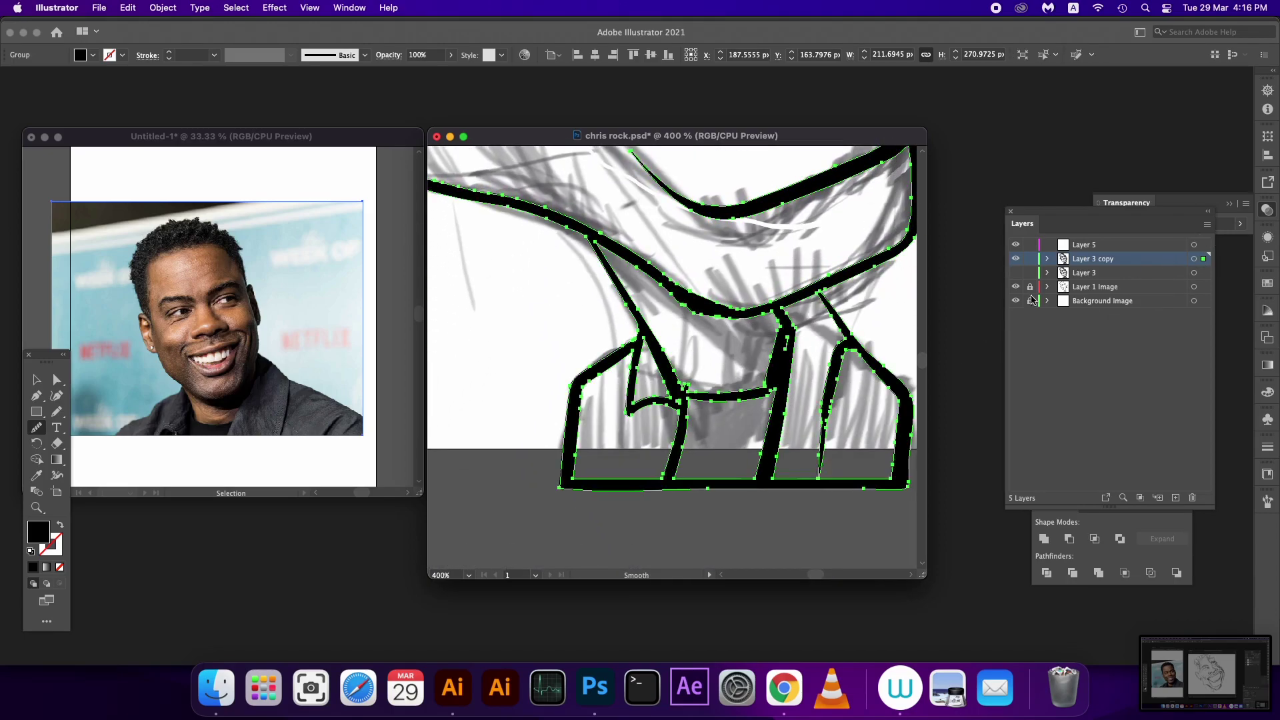
key(n)
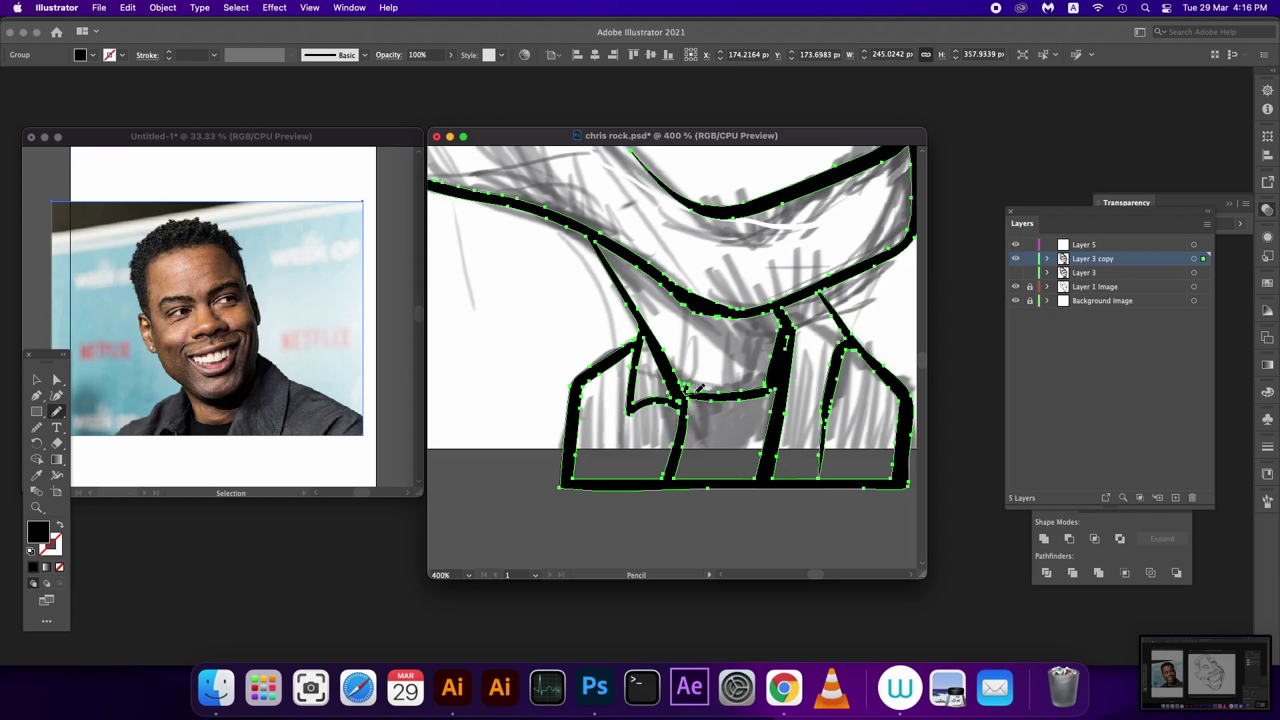
super+click(693, 377)
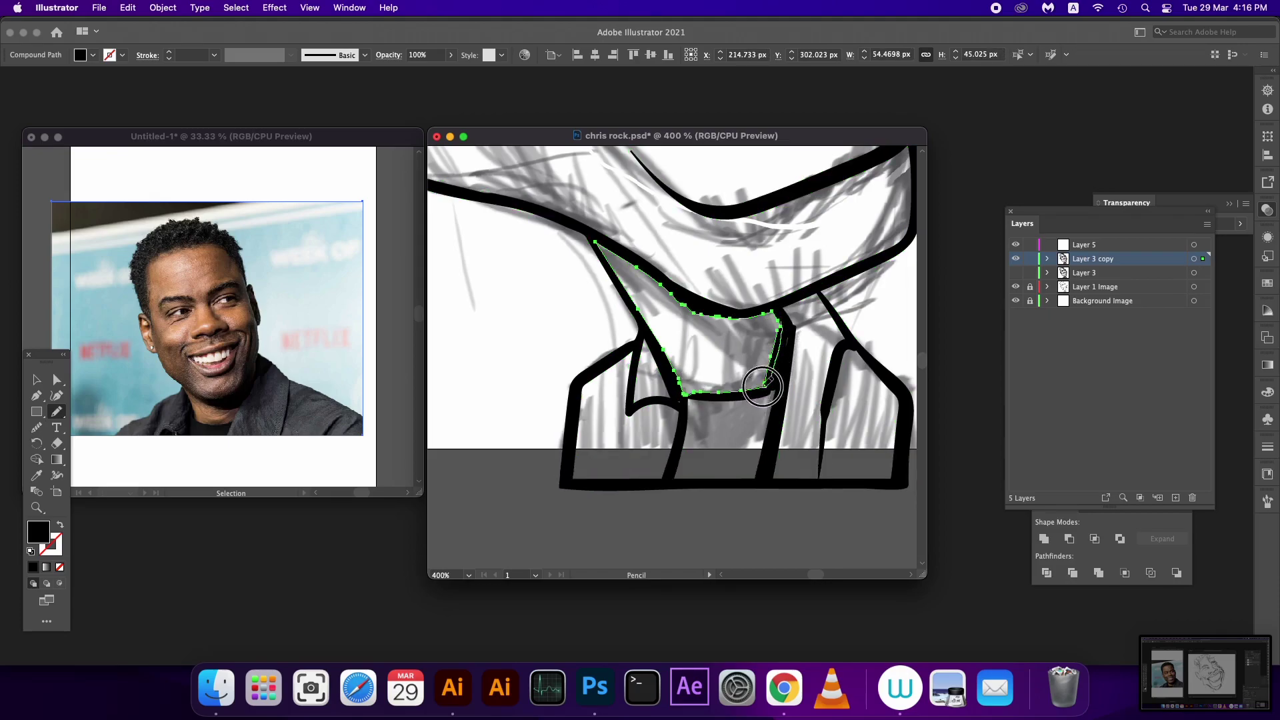
drag(787, 317, 770, 396)
click(1202, 259)
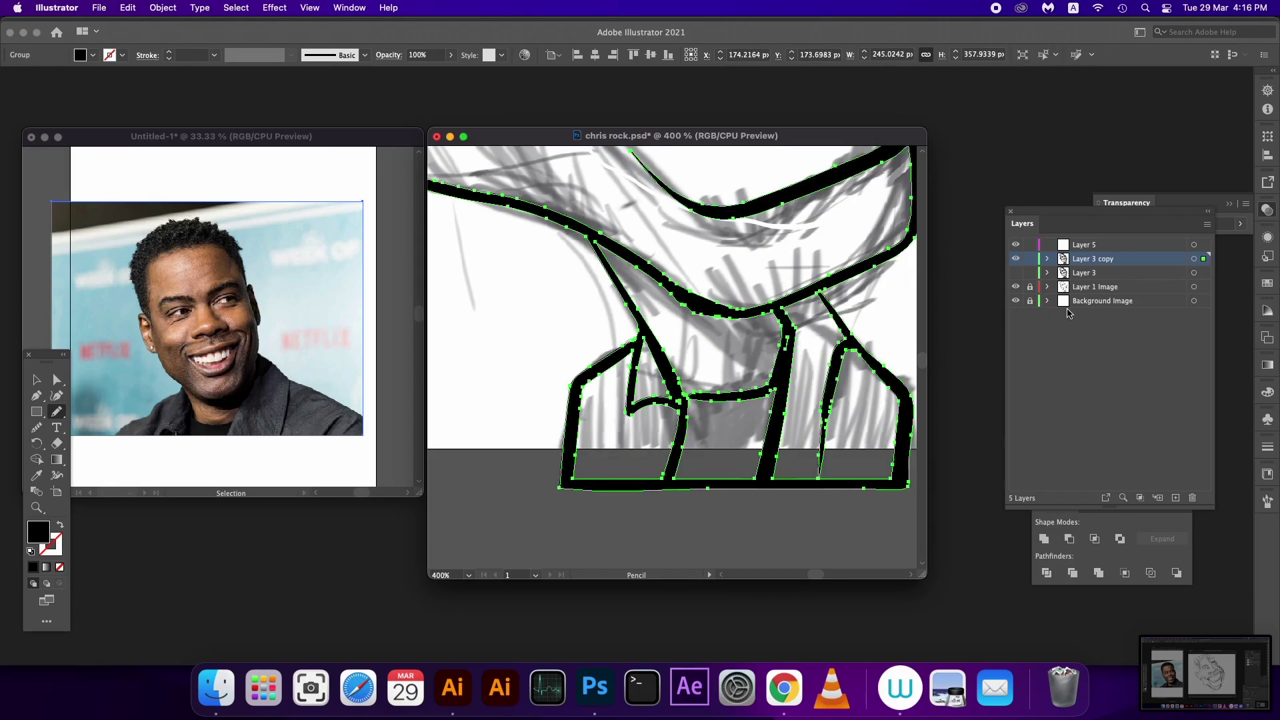
super+click(782, 420)
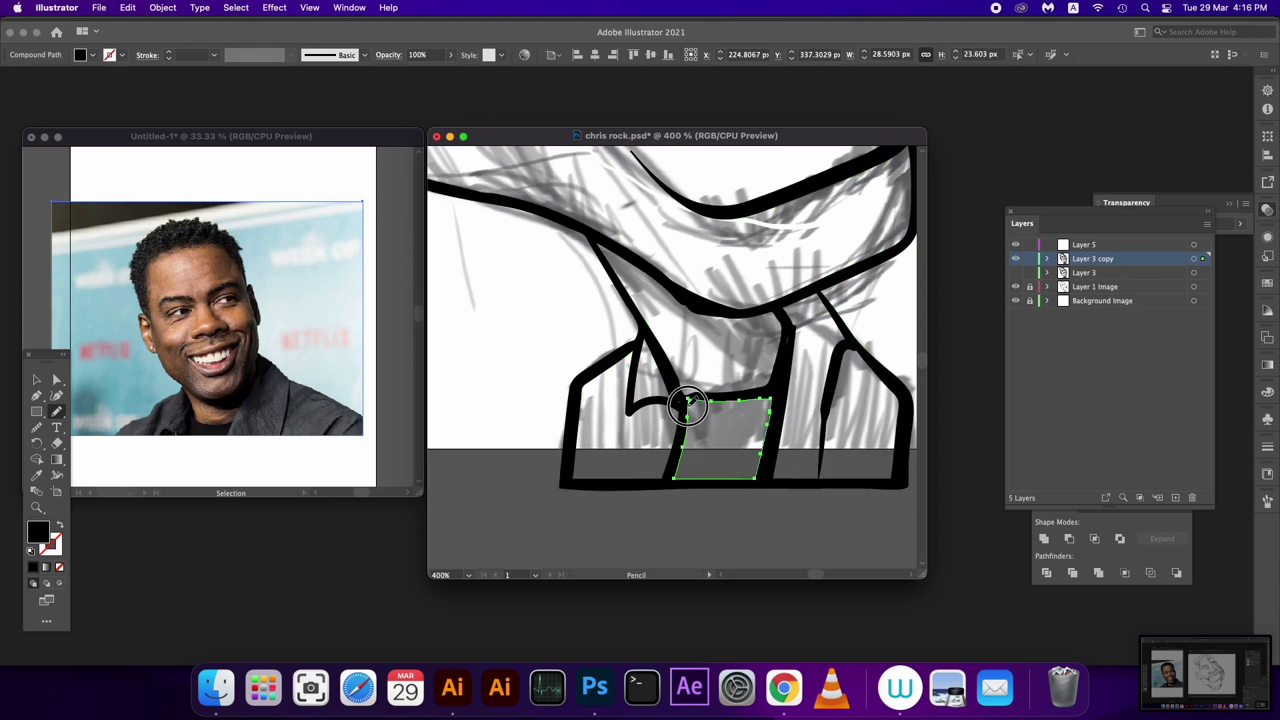
Step: Zoom out, recentre and deselect to review the whole caricature
scroll(697, 426, up, 4)
key(super+minus)
key(super+minus)
key(super+minus)
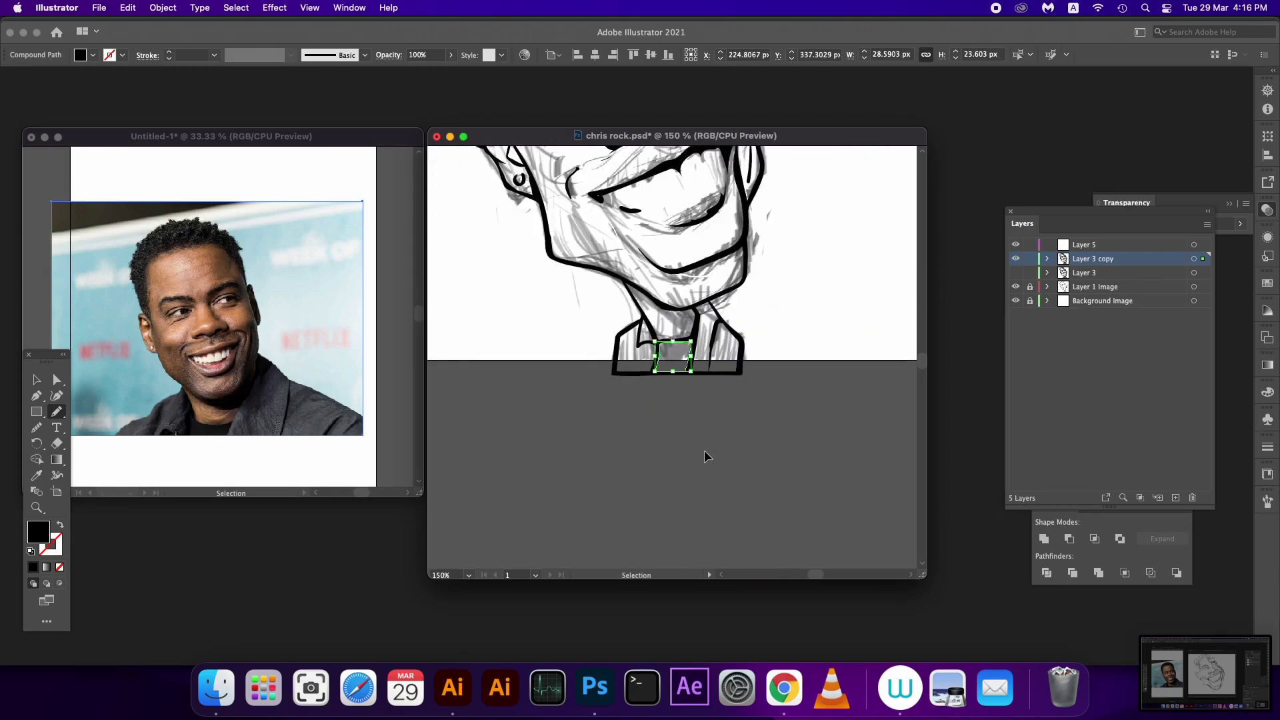
key(super+minus)
key(super+minus)
scroll(494, 310, up, 4)
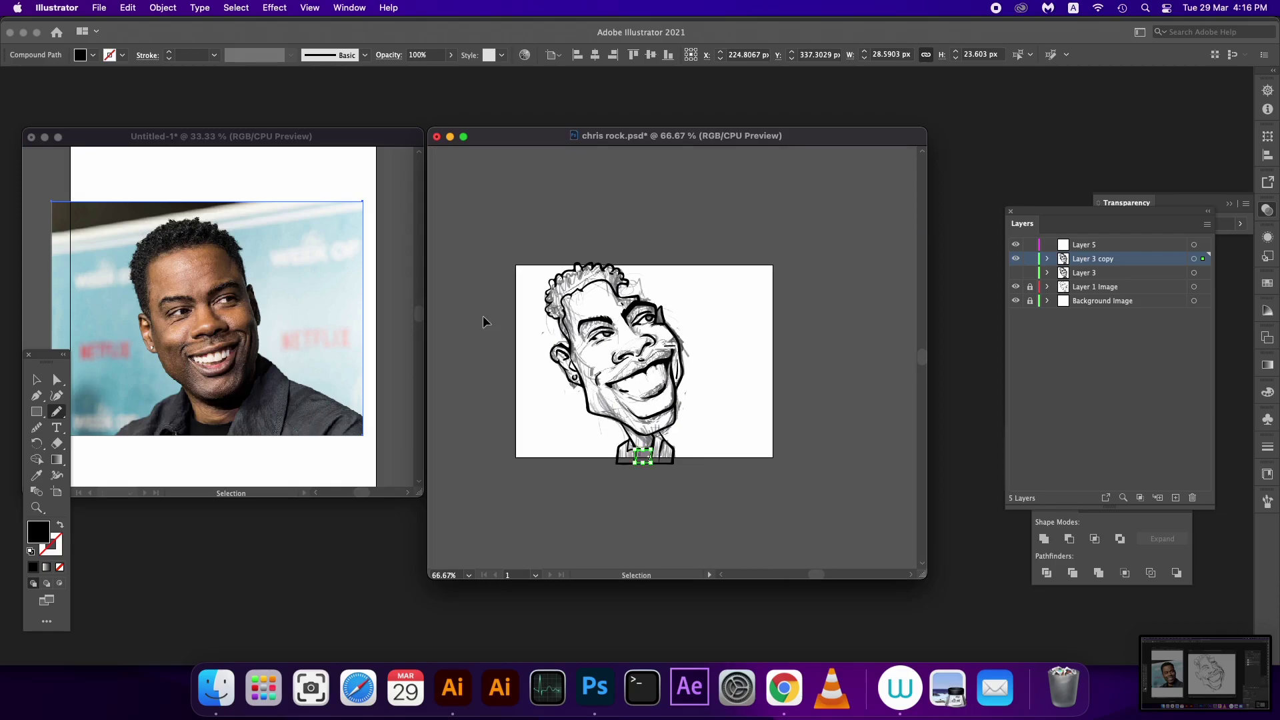
key(super+plus)
key(super+plus)
drag(486, 314, 510, 466)
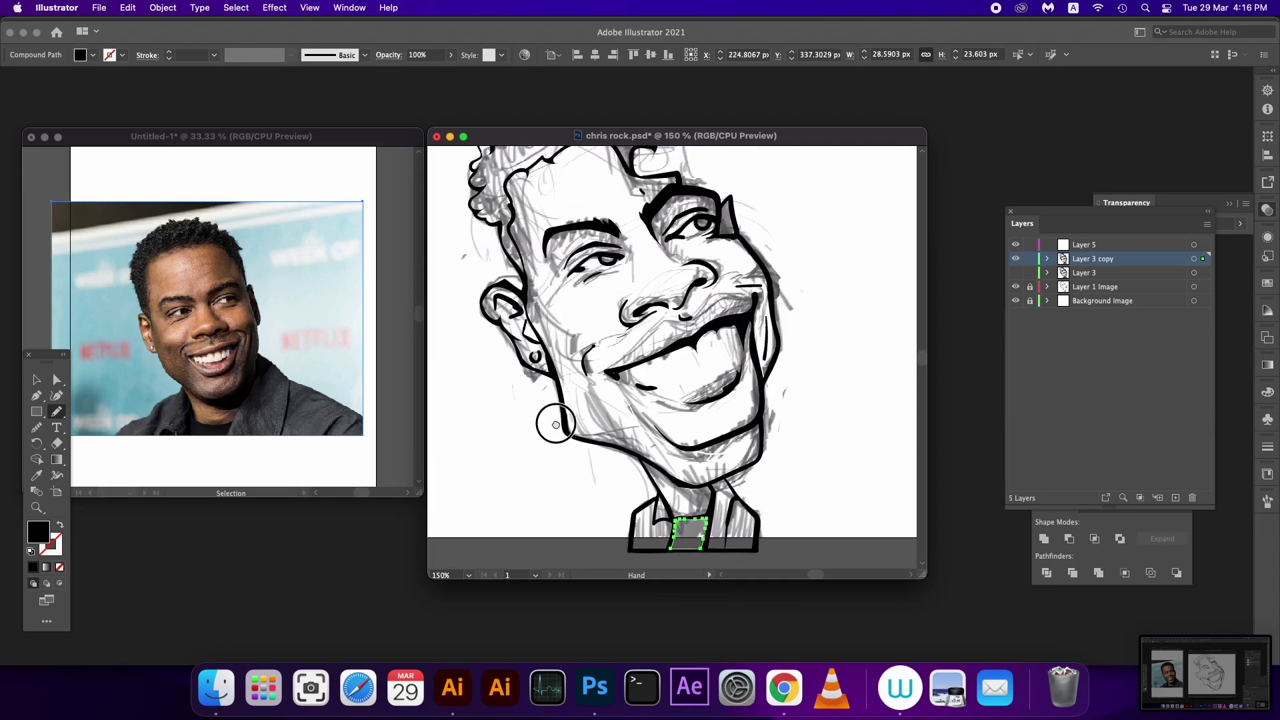
key(v)
click(452, 453)
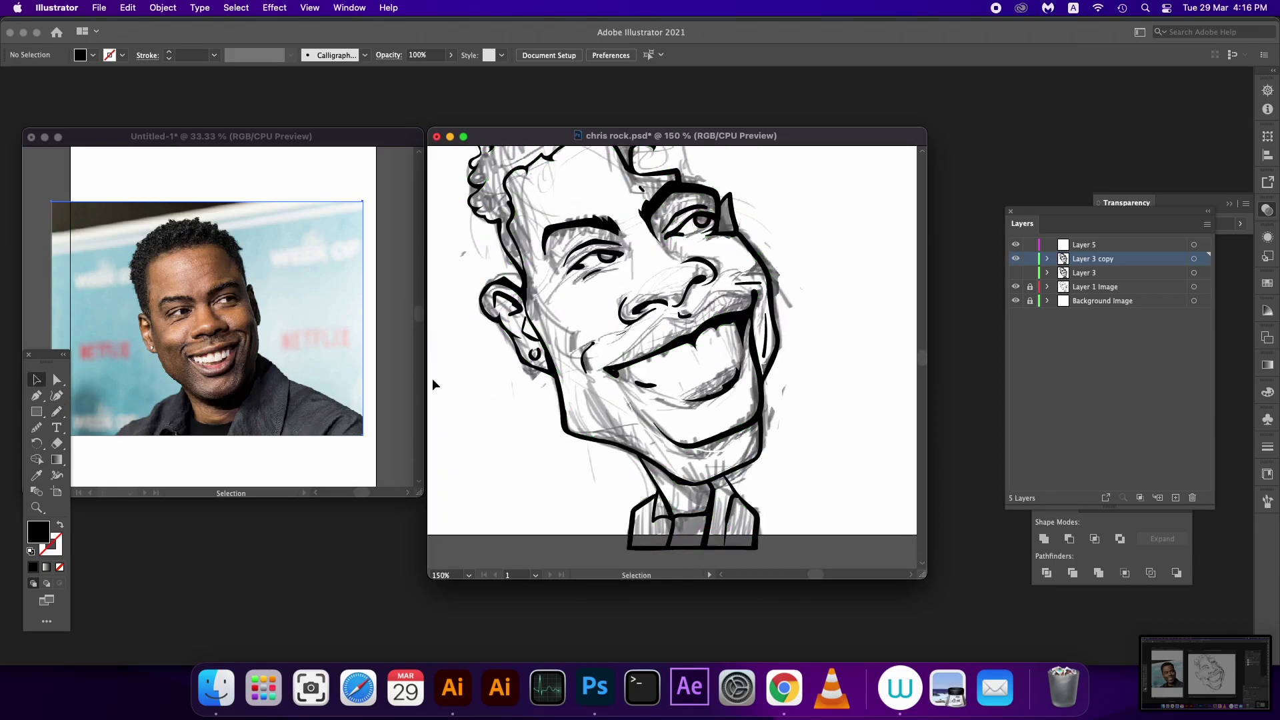
key(super+minus)
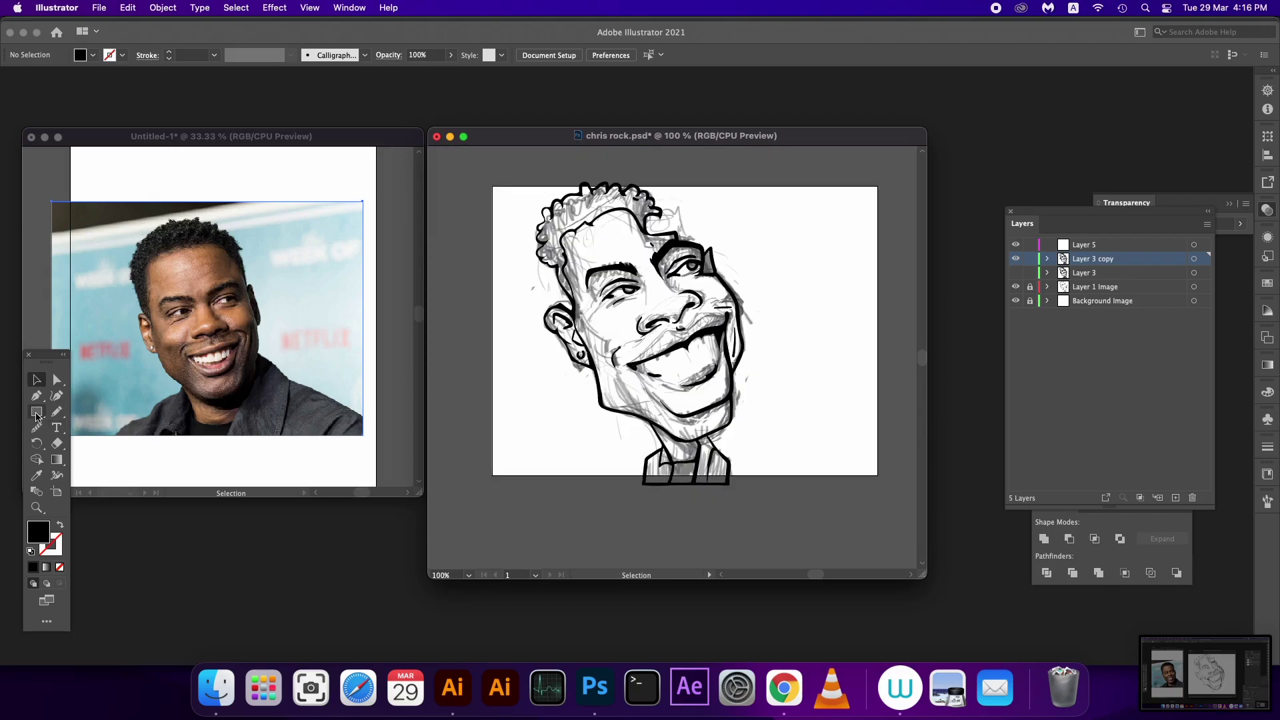
click(37, 428)
Step: Draw a rectangle covering the whole artboard and fill it pale pink
key(m)
drag(511, 167, 797, 496)
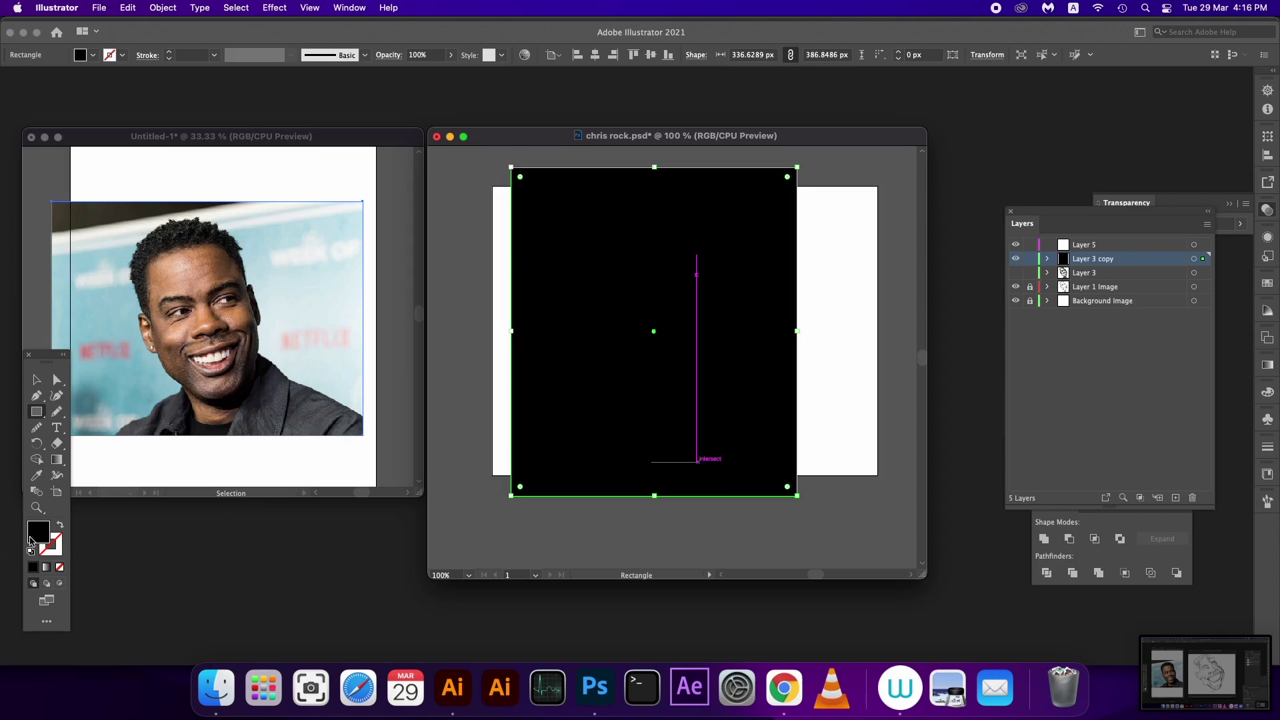
double_click(30, 538)
drag(621, 546, 626, 558)
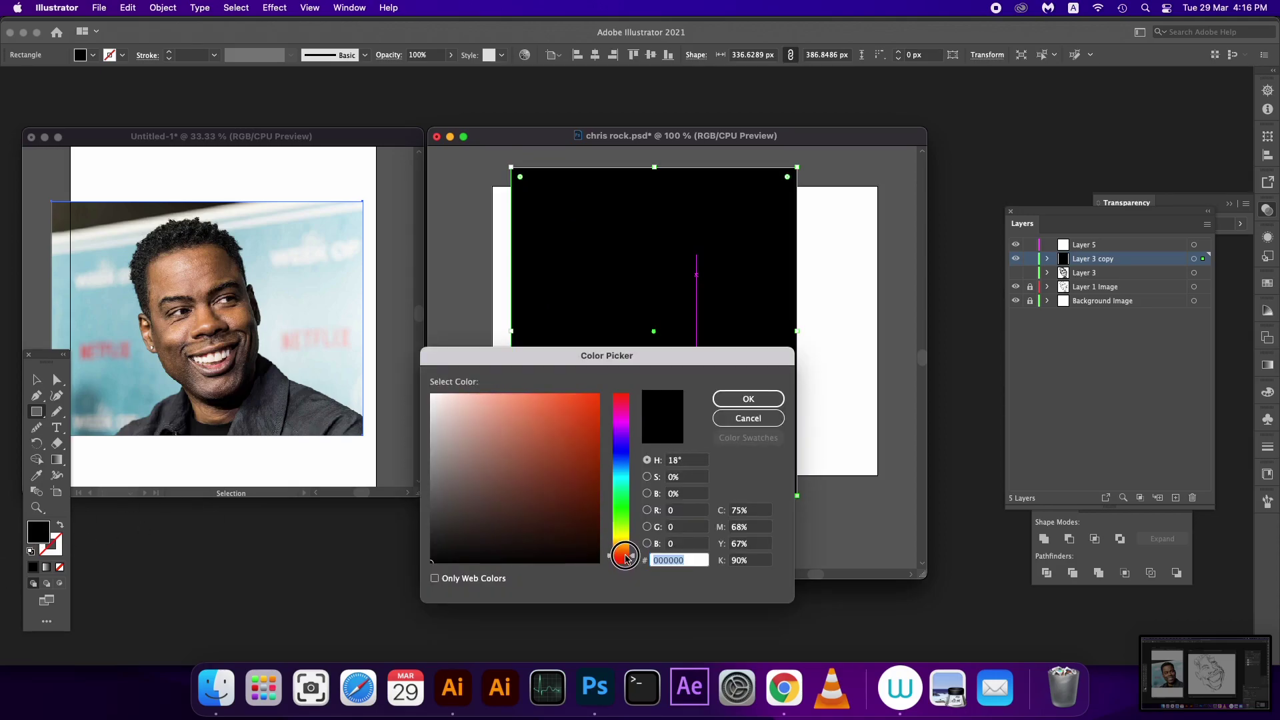
click(485, 396)
click(748, 399)
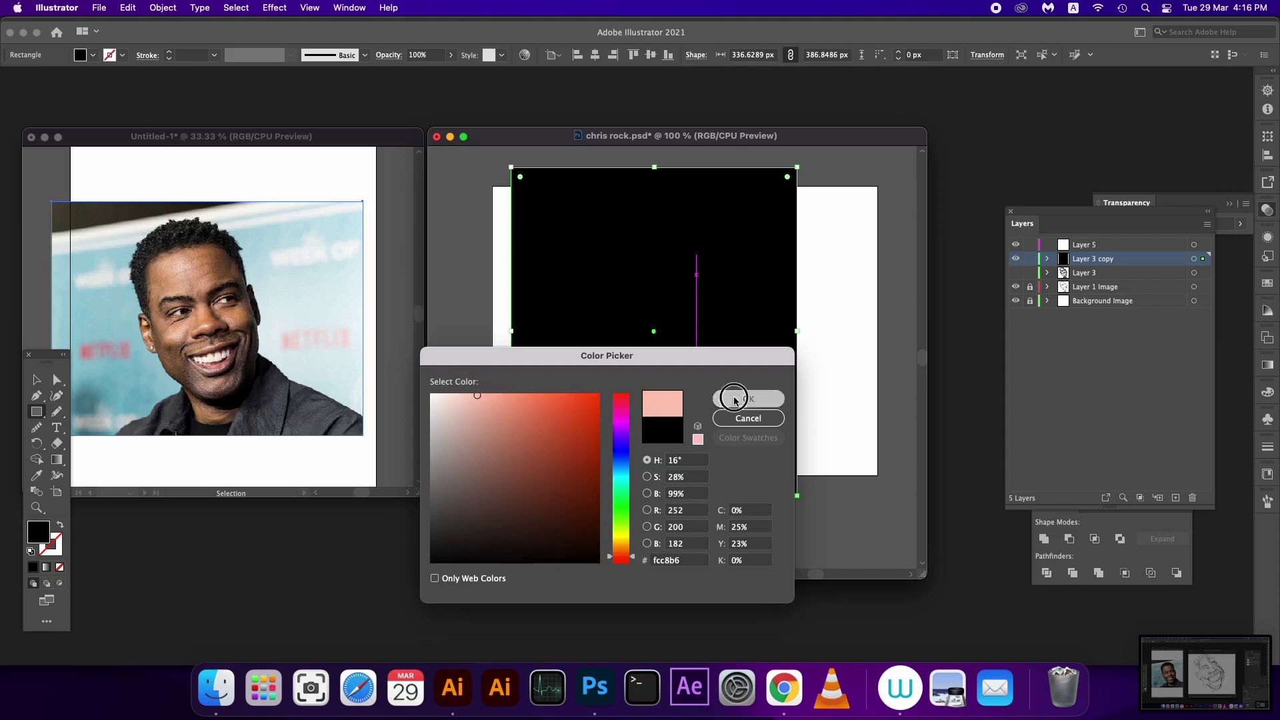
Step: Change the rectangle's fill to a lighter peach skin tone, about d8bca3
double_click(40, 539)
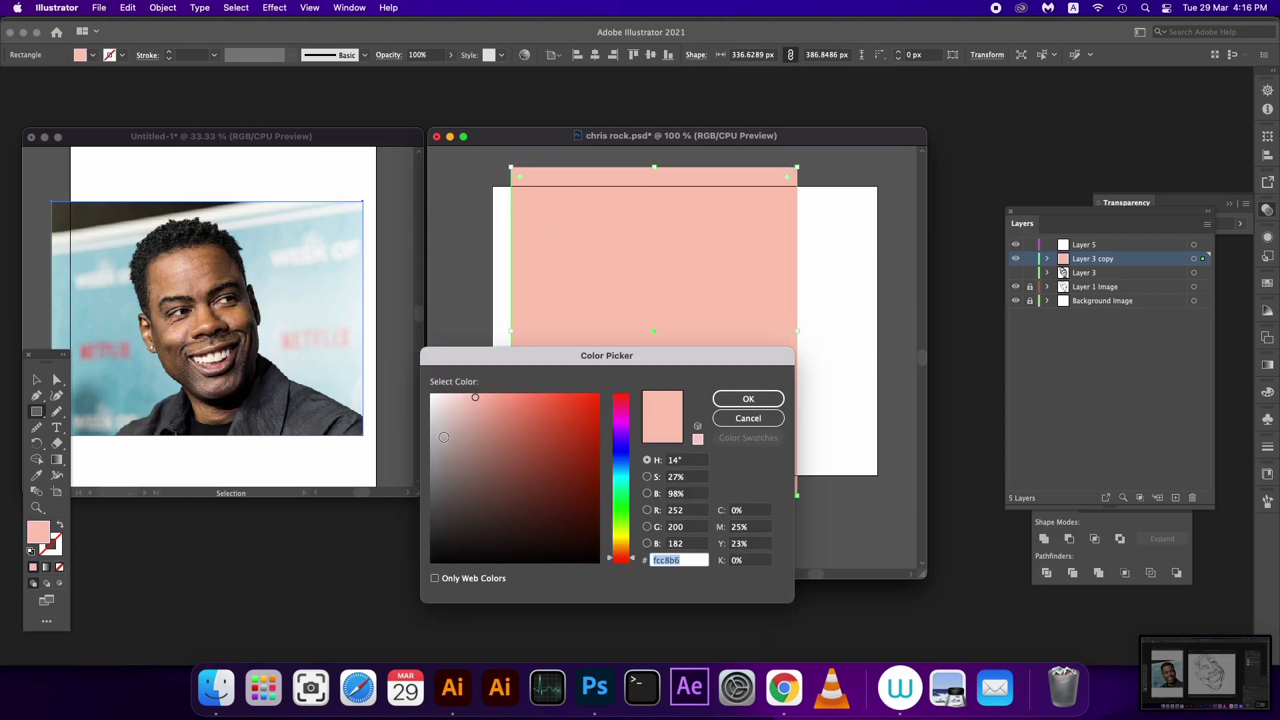
click(472, 420)
drag(622, 558, 624, 553)
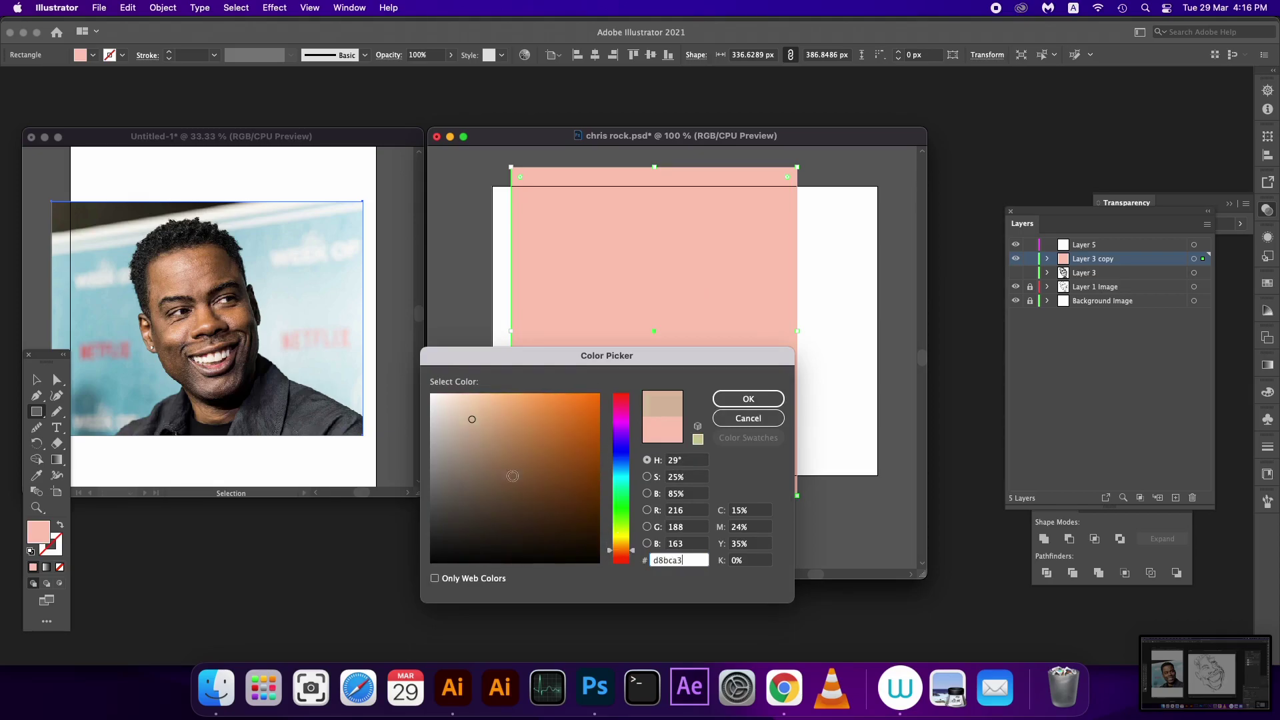
click(458, 400)
click(747, 399)
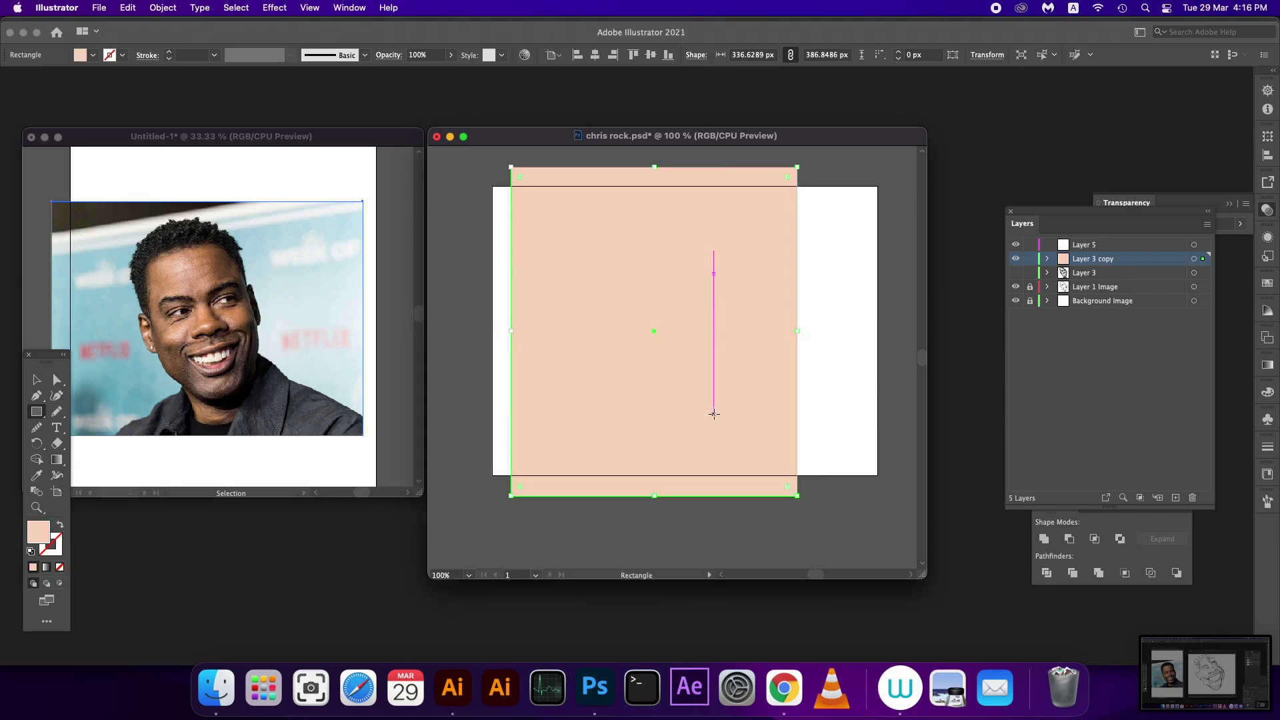
Step: Show the caricature line art and group it with the peach rectangle
click(1015, 273)
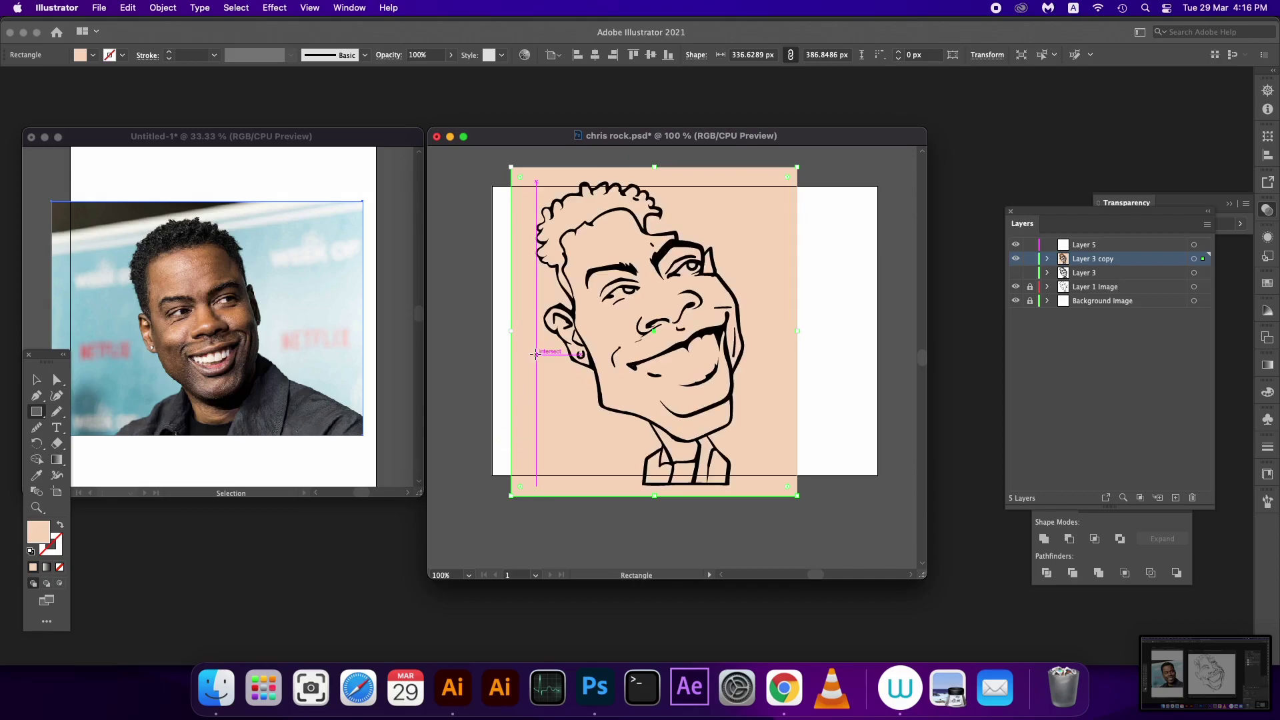
shift+click(1193, 272)
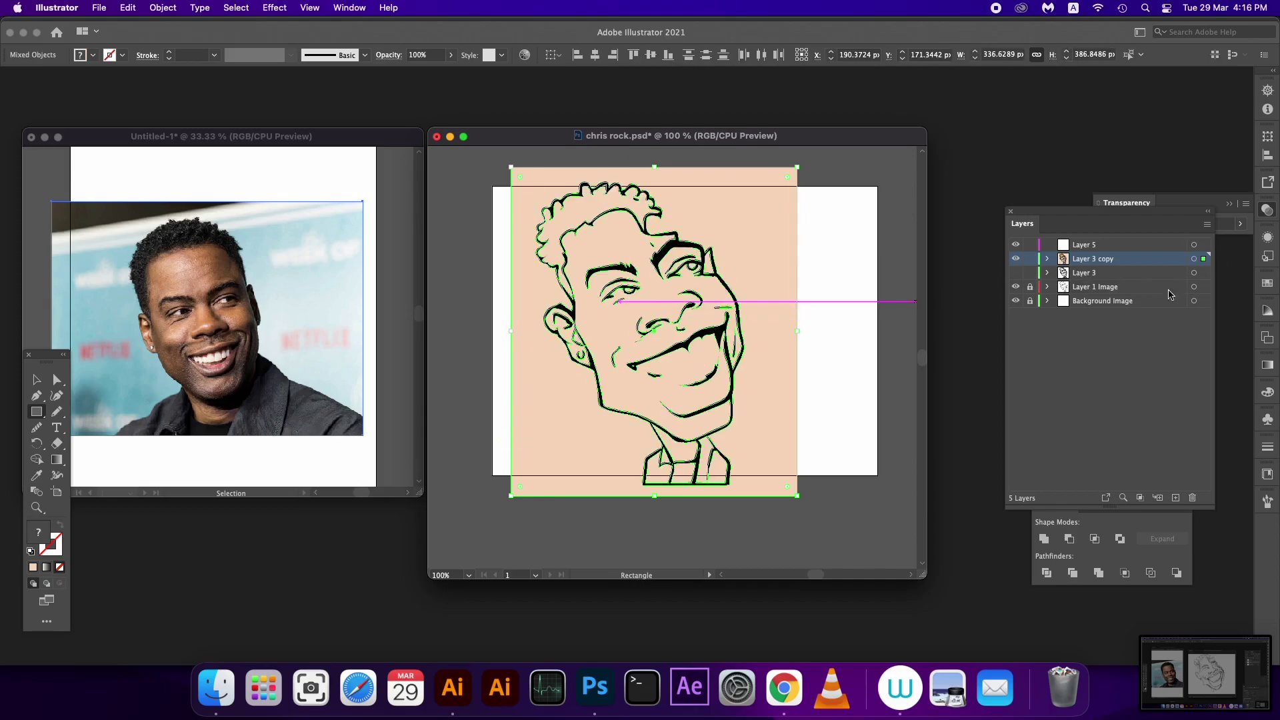
click(1060, 561)
key(super+g)
Step: Add a new layer, select the face paths in Layer 3 copy, and lock Layer 6
click(1182, 458)
click(1176, 498)
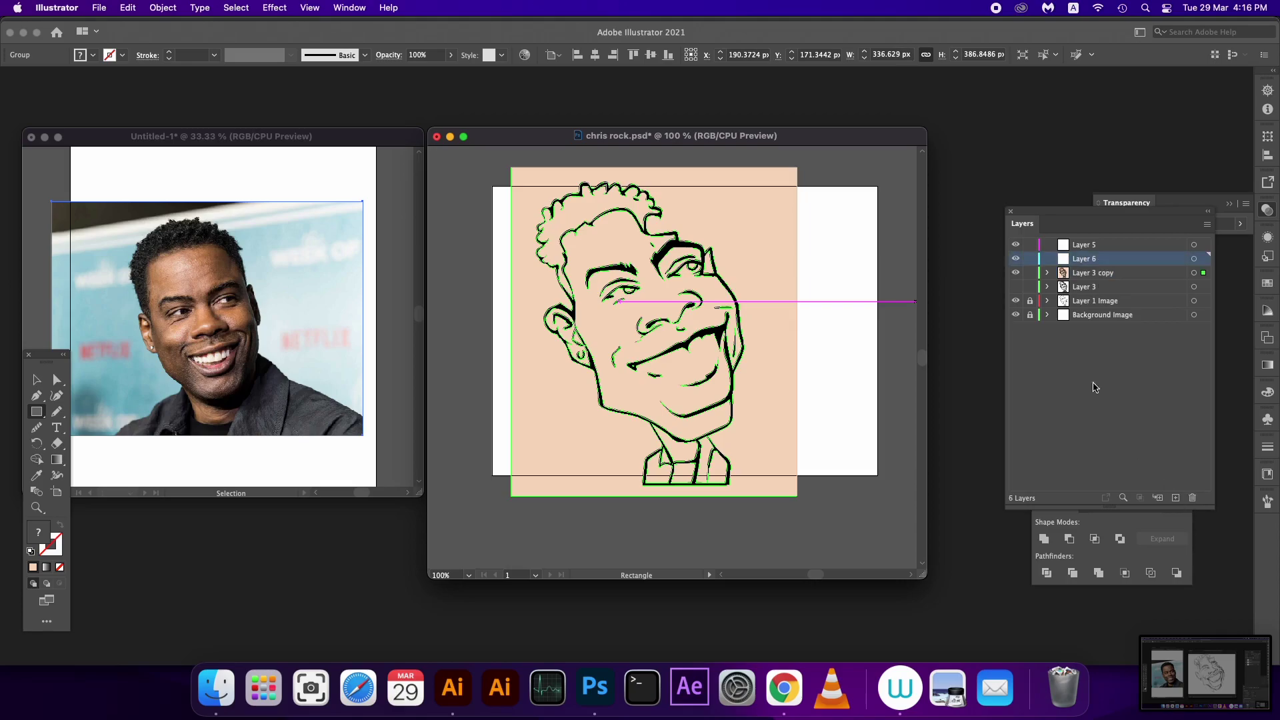
click(1048, 273)
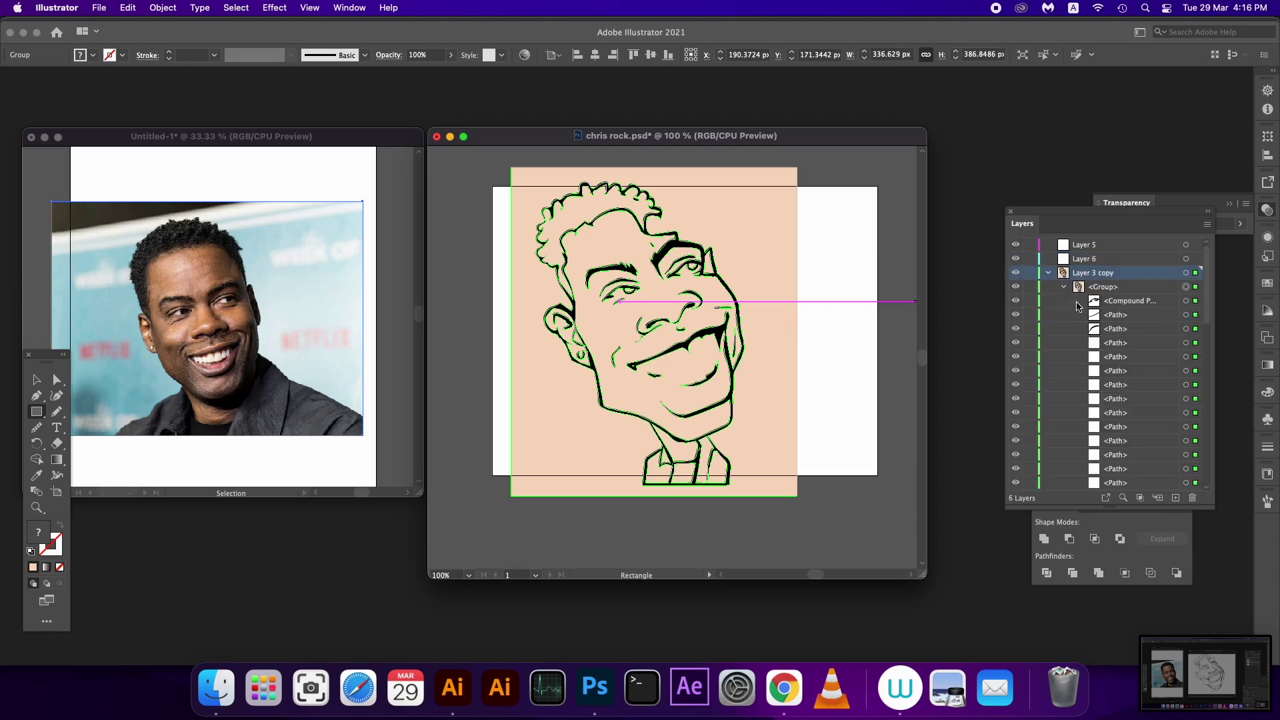
click(1126, 301)
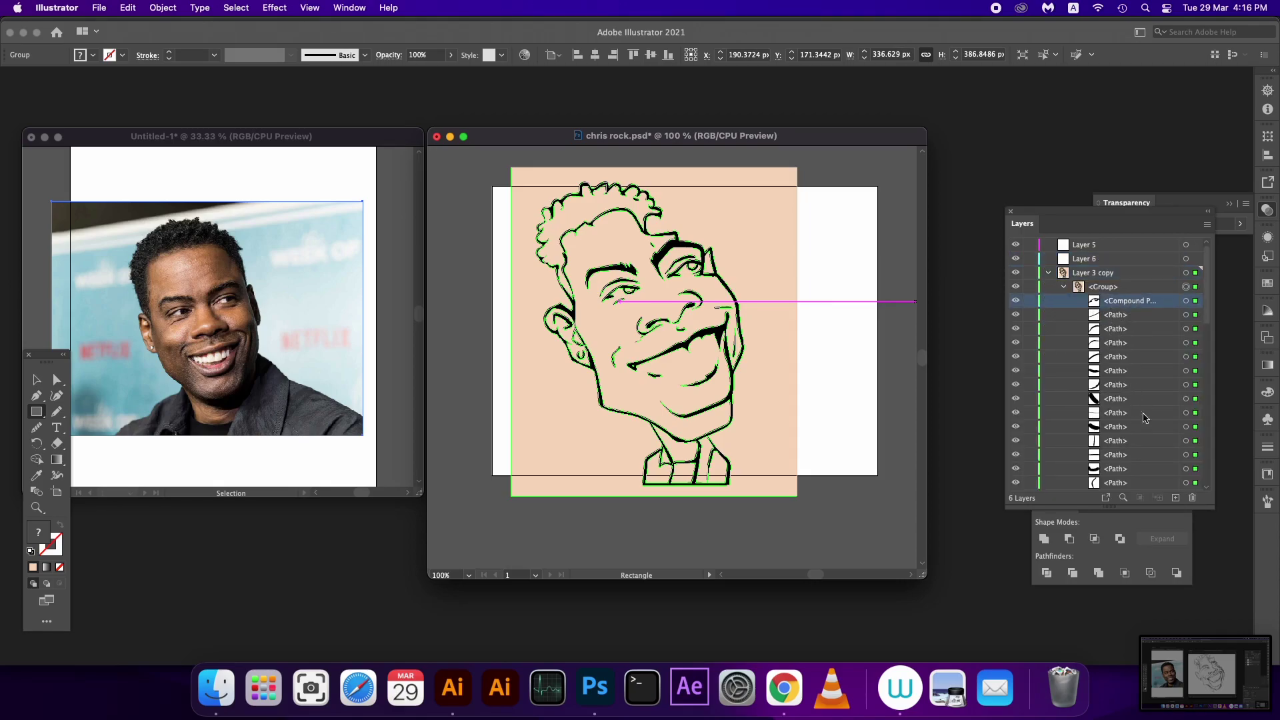
scroll(1193, 313, down, 5)
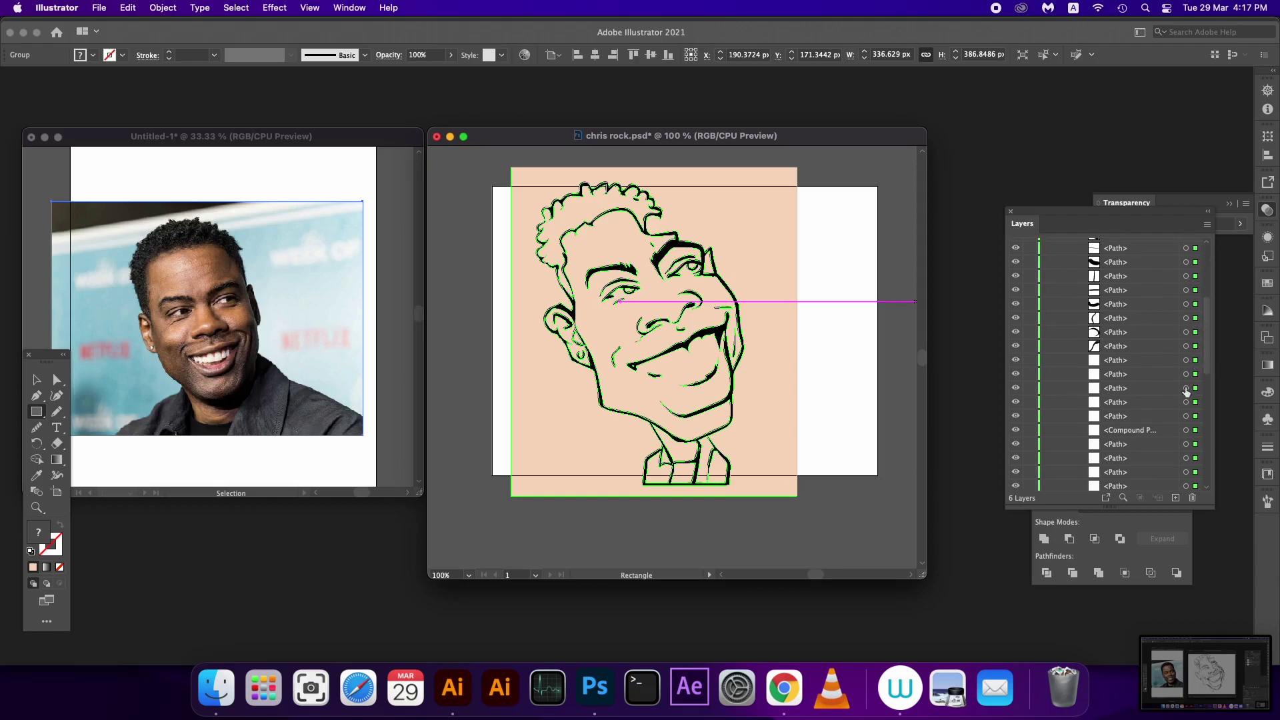
scroll(1194, 380, down, 4)
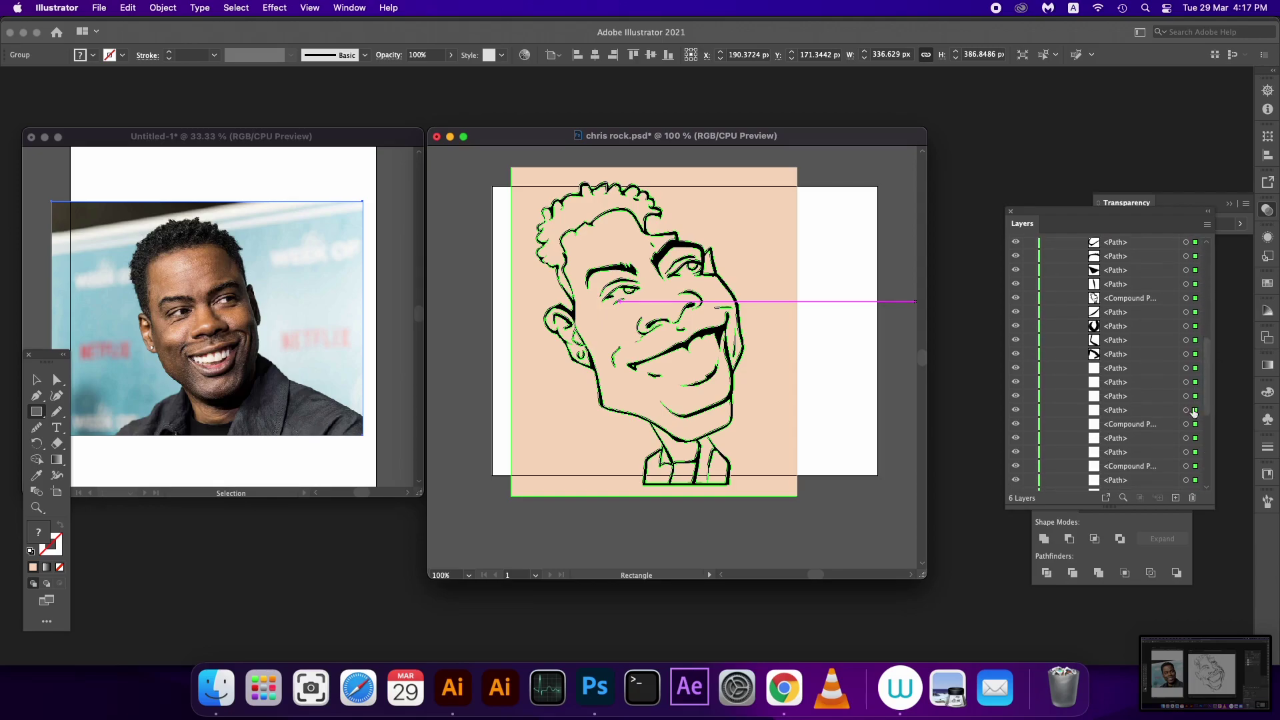
shift+click(1129, 356)
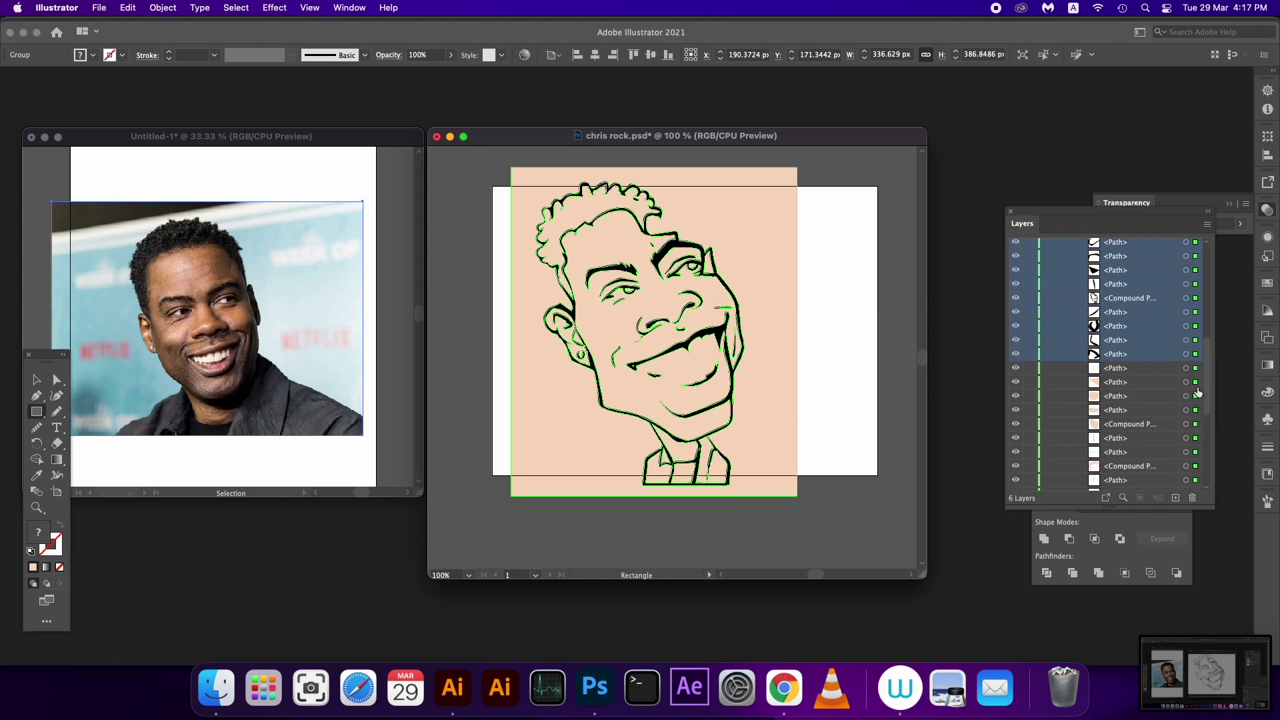
mouse_move(1208, 384)
mouse_down()
mouse_move(1204, 271)
mouse_move(1140, 260)
mouse_up()
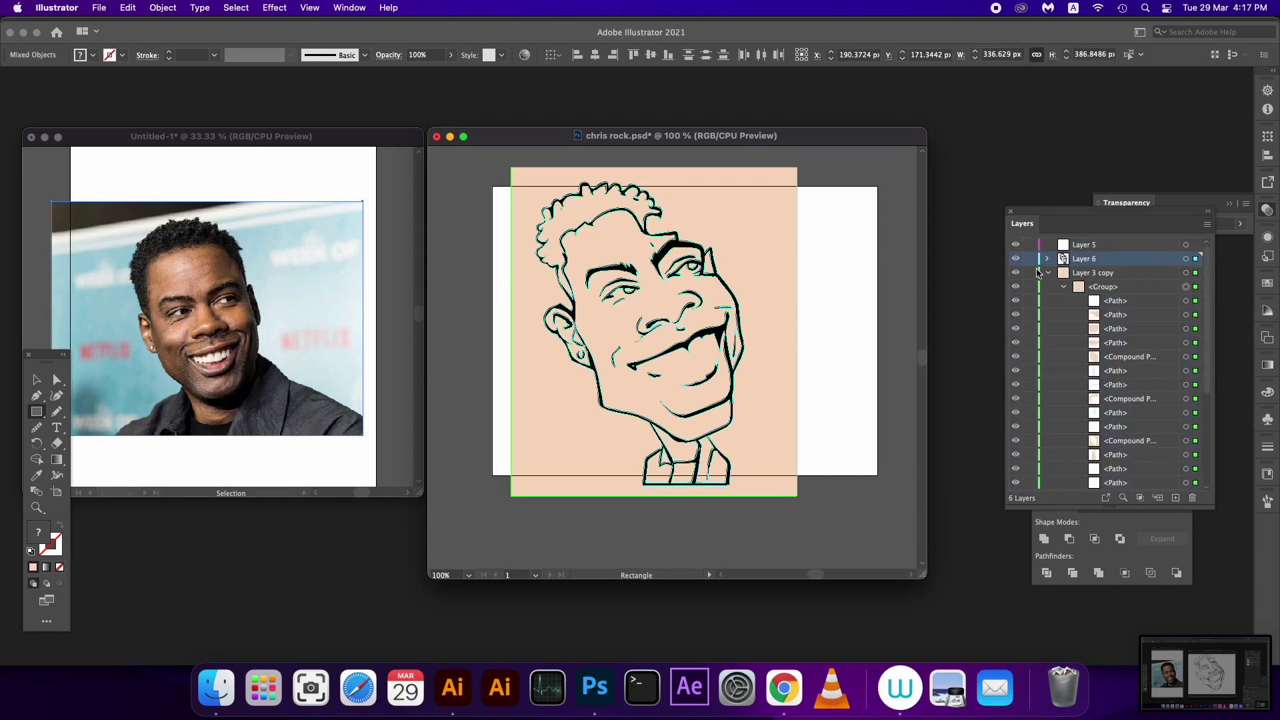
click(1030, 258)
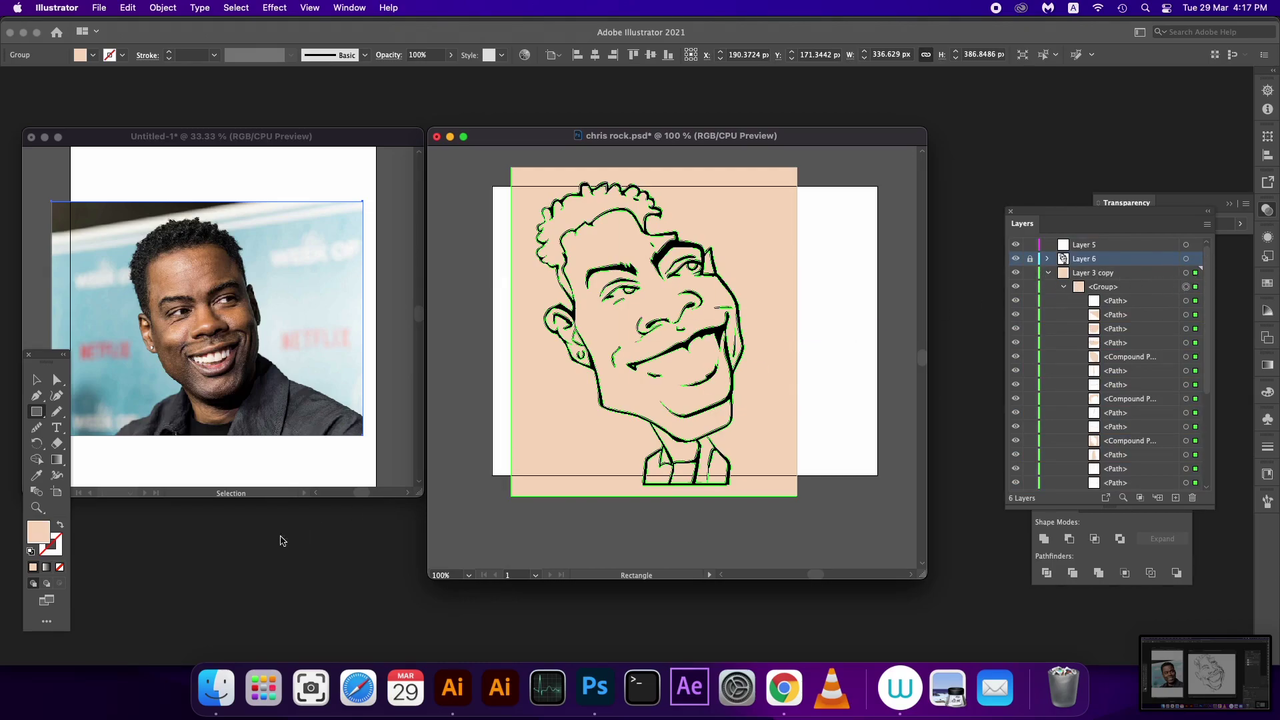
Step: Change the face fill to a warmer, more saturated peach
double_click(36, 523)
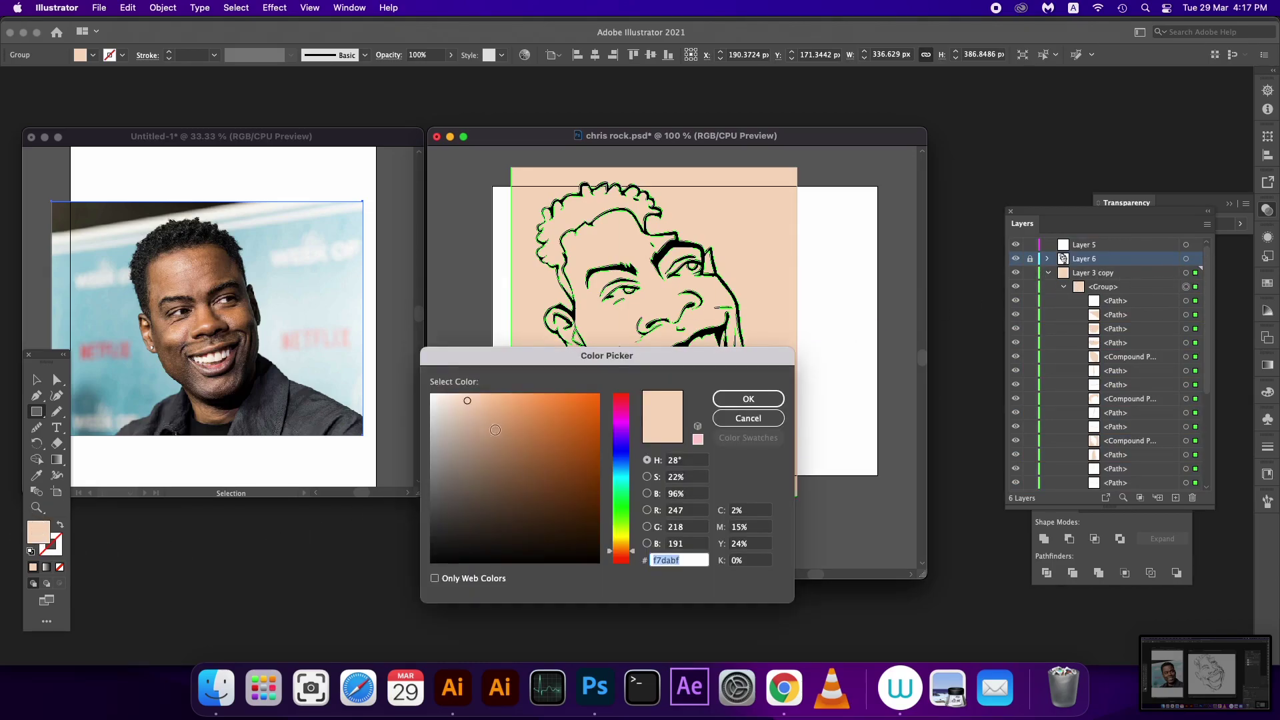
drag(495, 430, 486, 407)
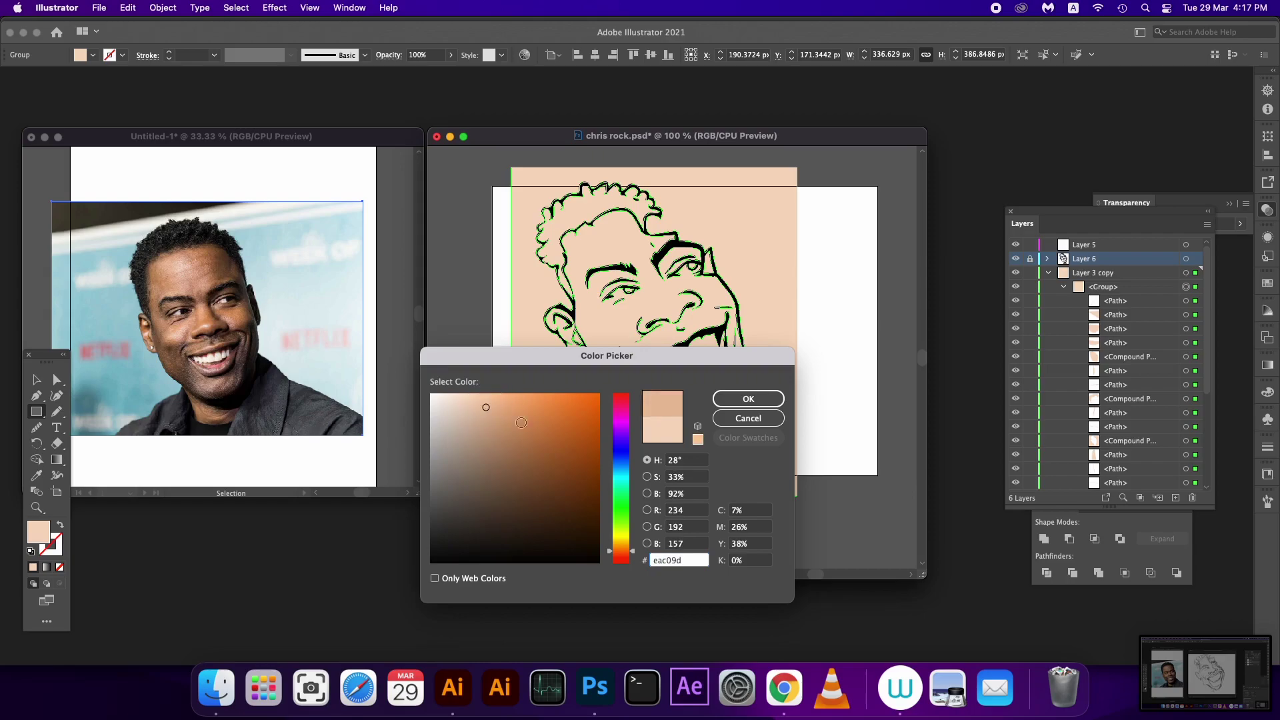
drag(625, 551, 621, 554)
drag(486, 408, 482, 398)
click(748, 399)
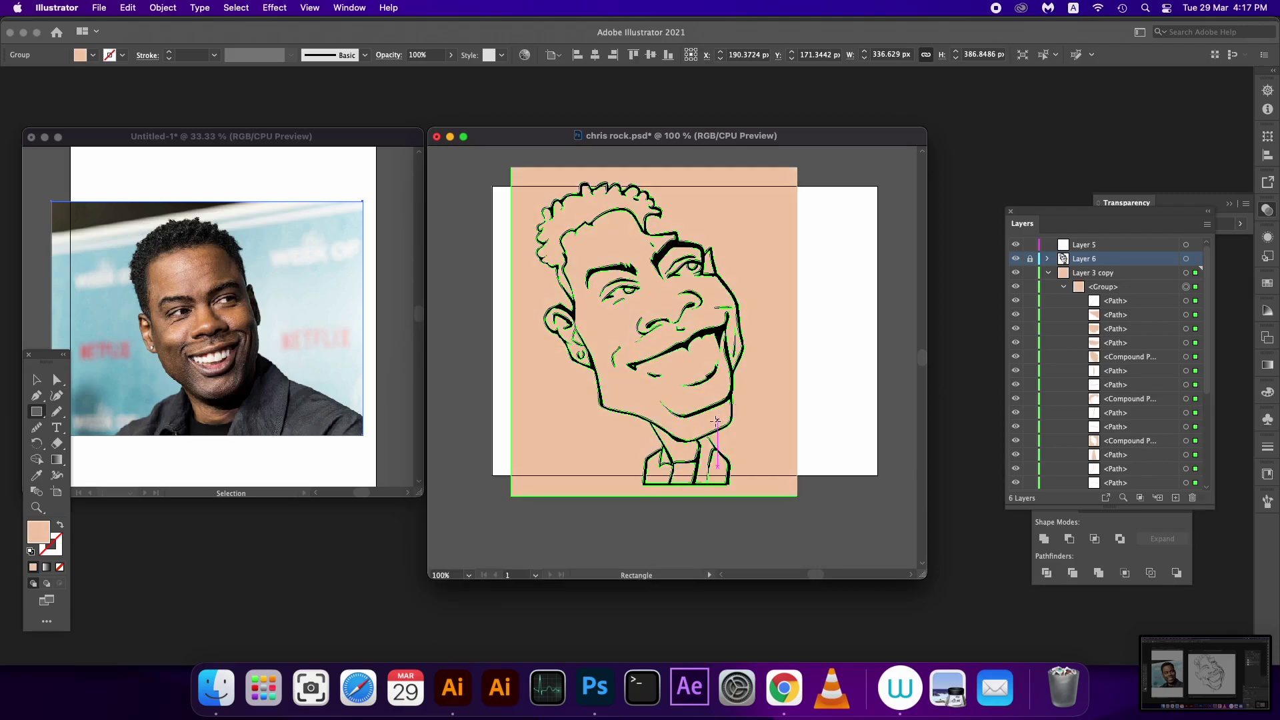
Step: Delete the peach background shape so the caricature sits on white
click(42, 377)
click(600, 519)
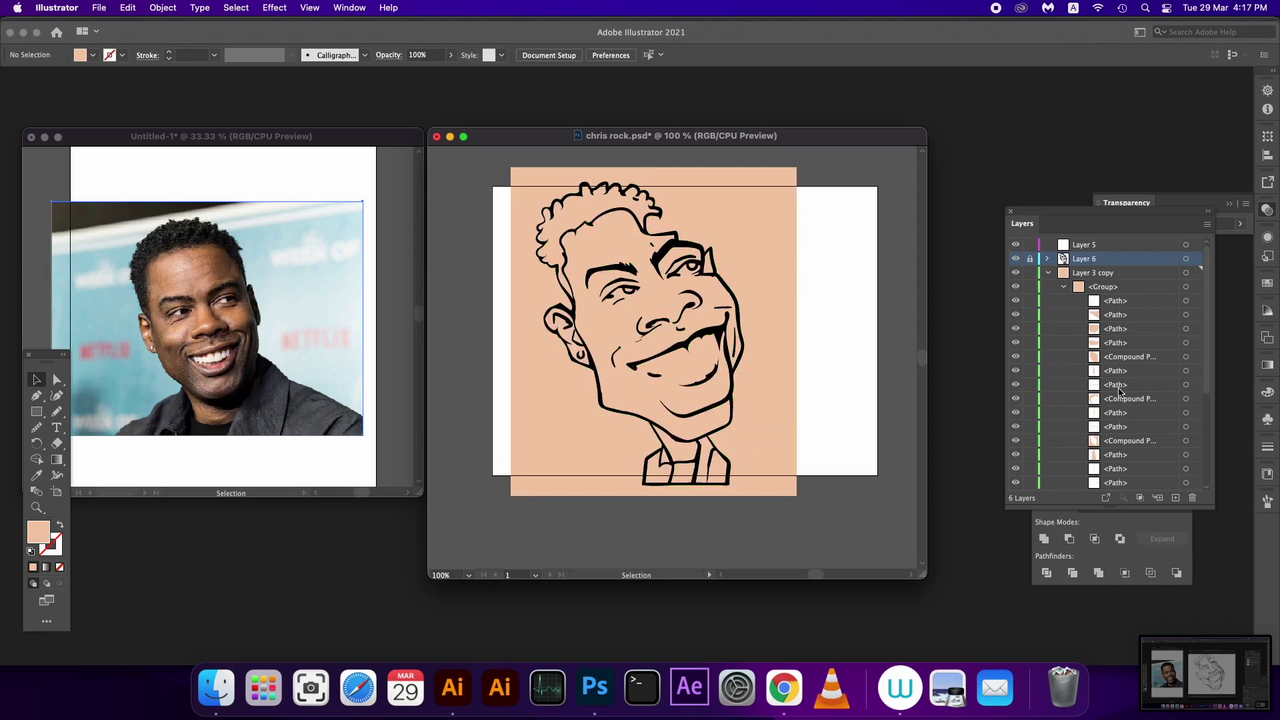
click(1198, 441)
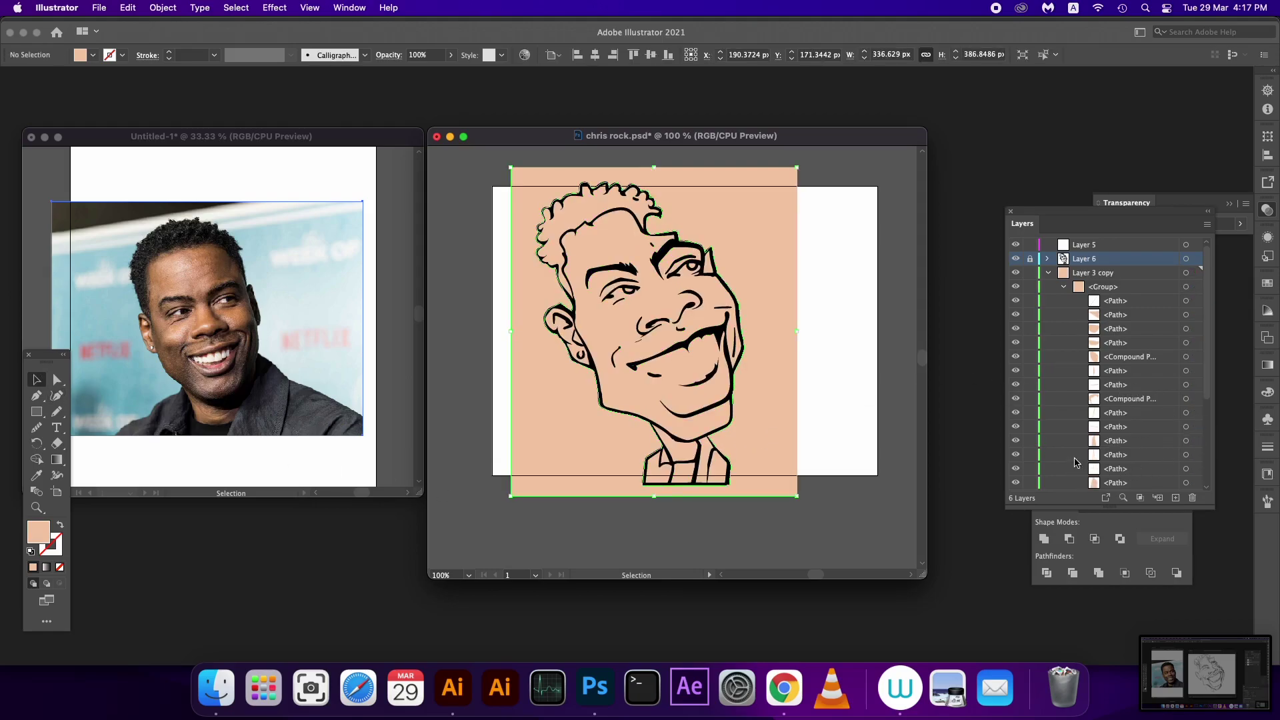
key(Delete)
Step: Collapse the layer list and make the Layer 1 Image sketch visible
click(1048, 273)
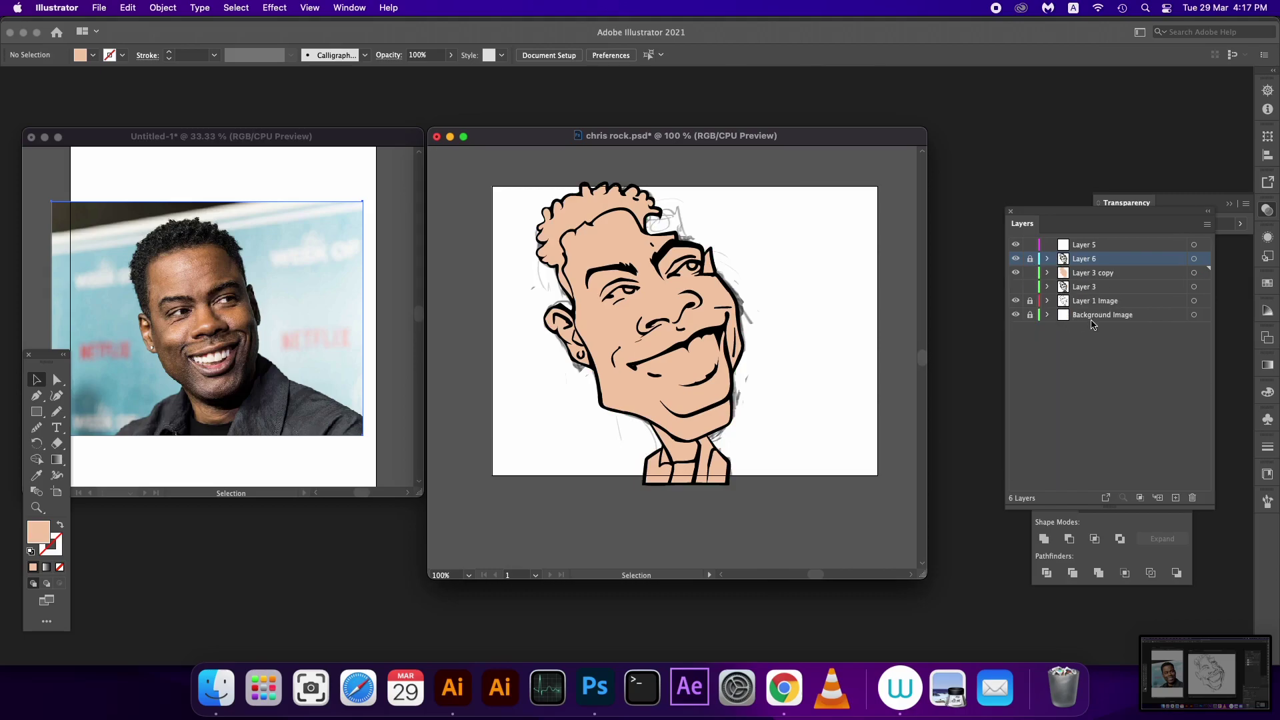
click(1093, 272)
click(1015, 272)
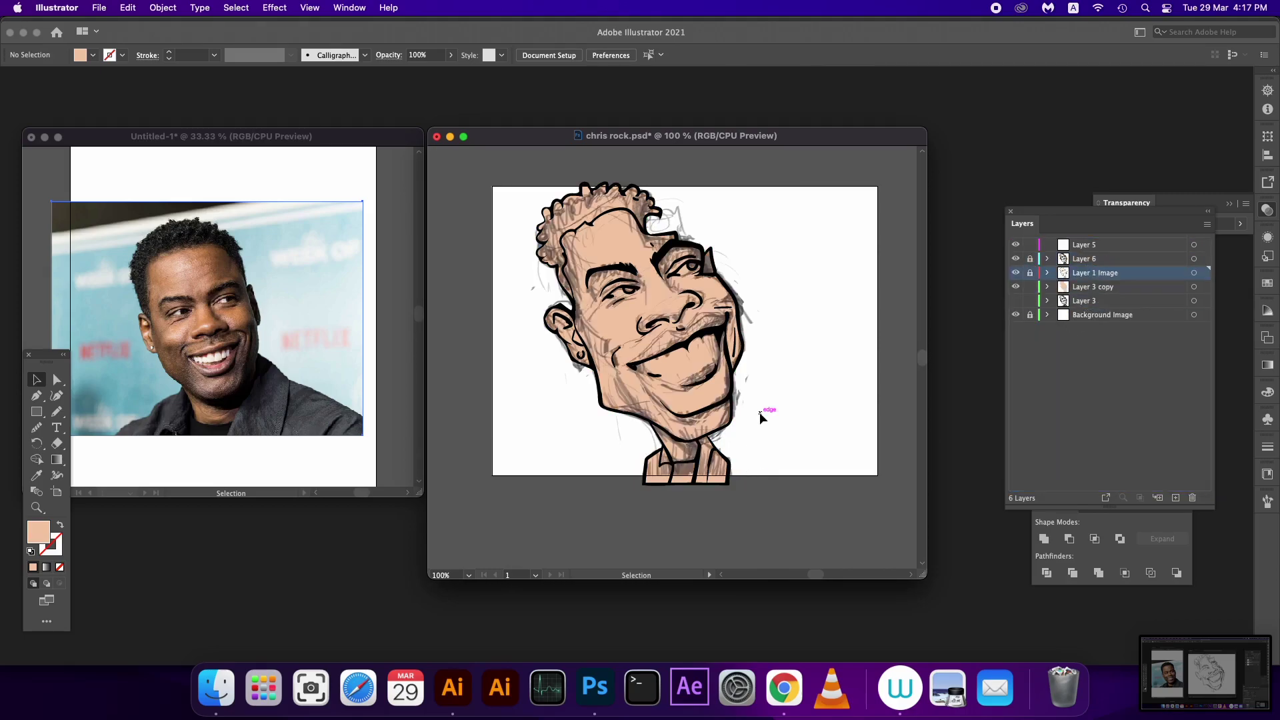
key(super+equal)
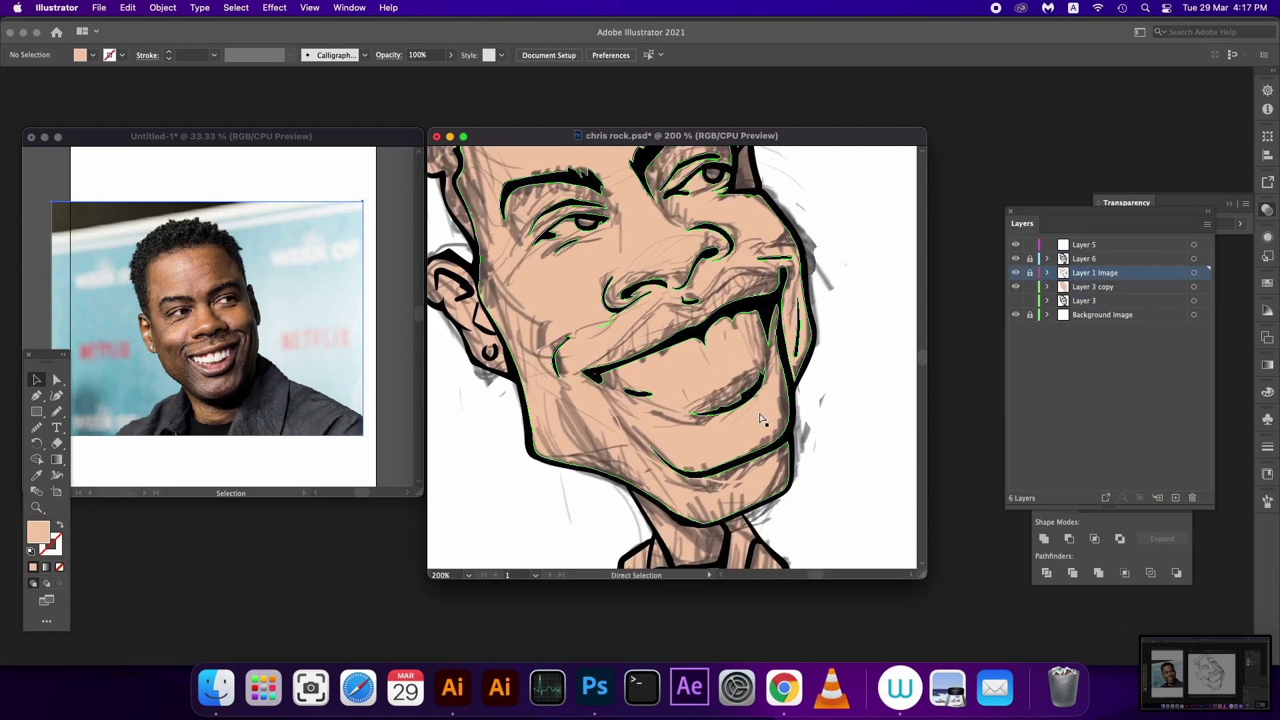
key(super+minus)
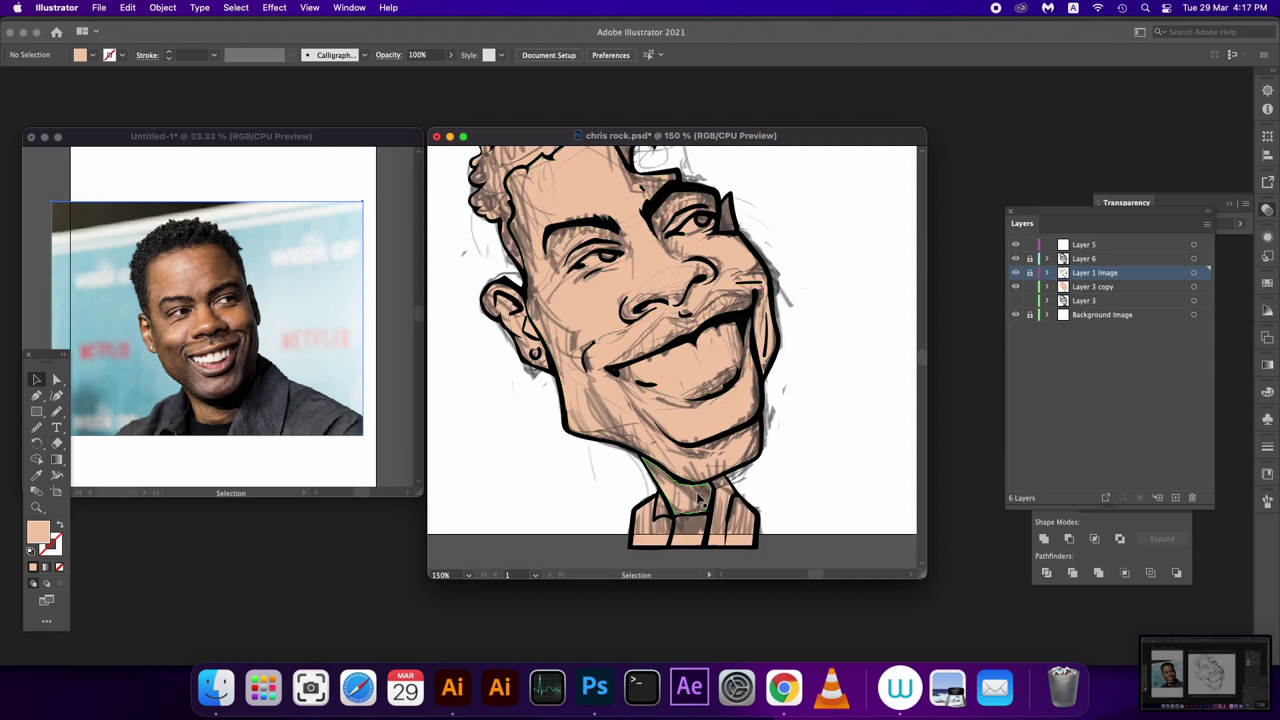
scroll(690, 505, down, 2)
Step: Fill the collar dark grey and both shirt sides grey
double_click(690, 504)
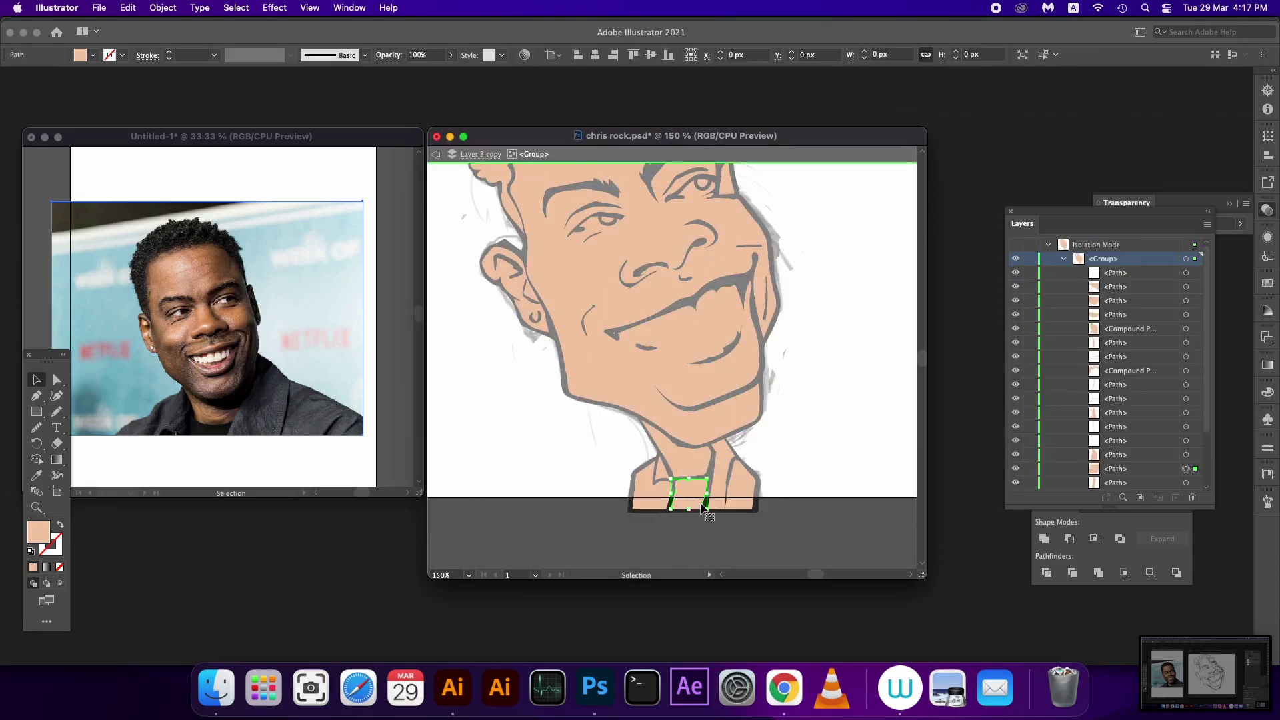
double_click(38, 536)
click(443, 517)
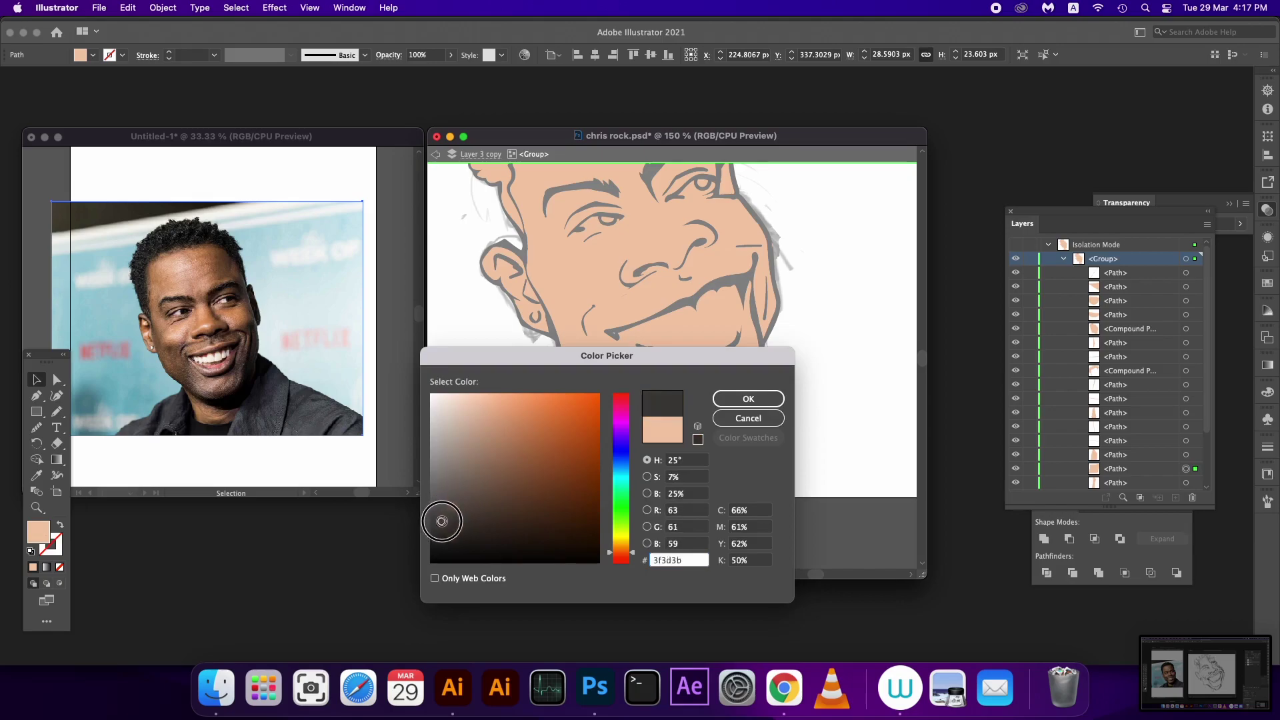
click(748, 397)
click(746, 505)
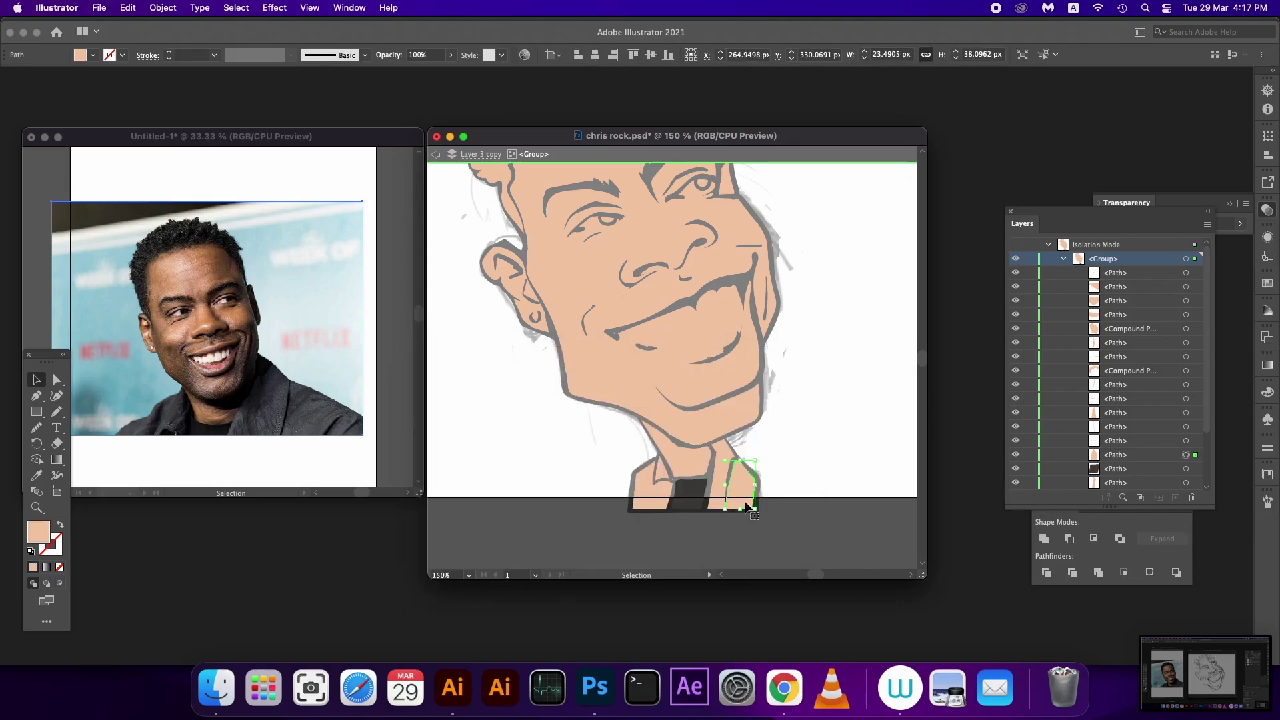
shift+click(650, 496)
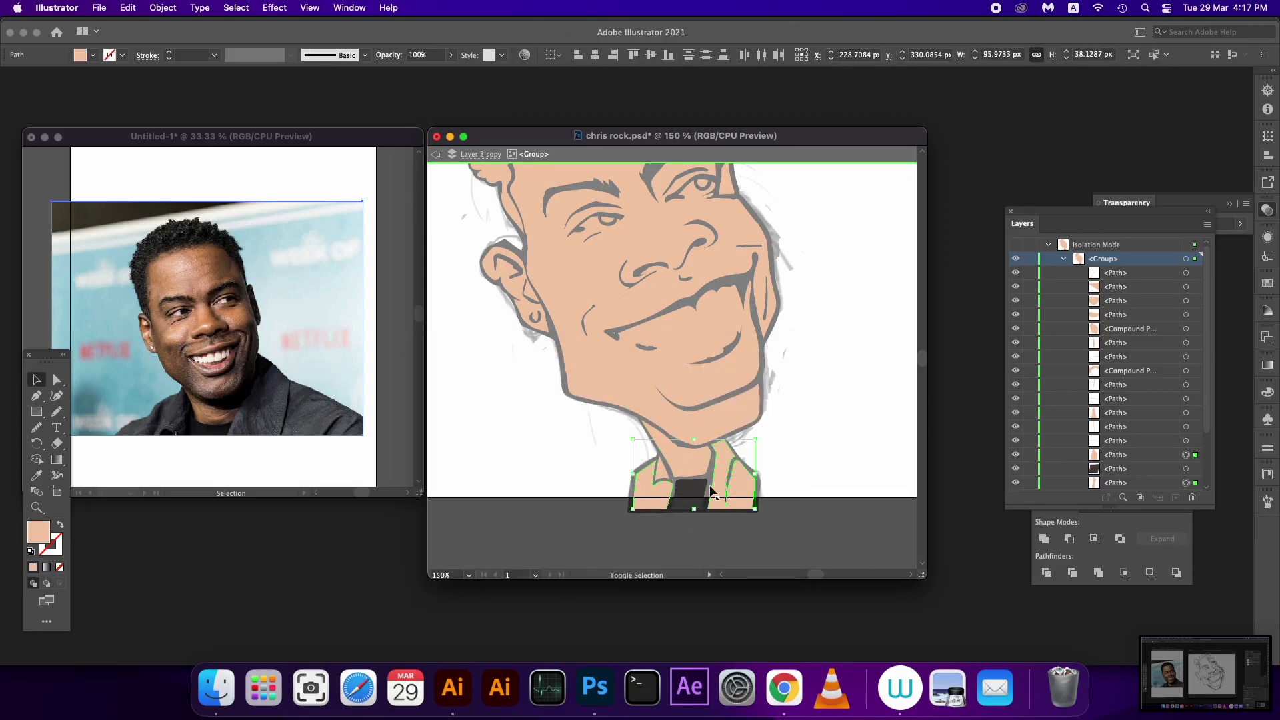
double_click(40, 532)
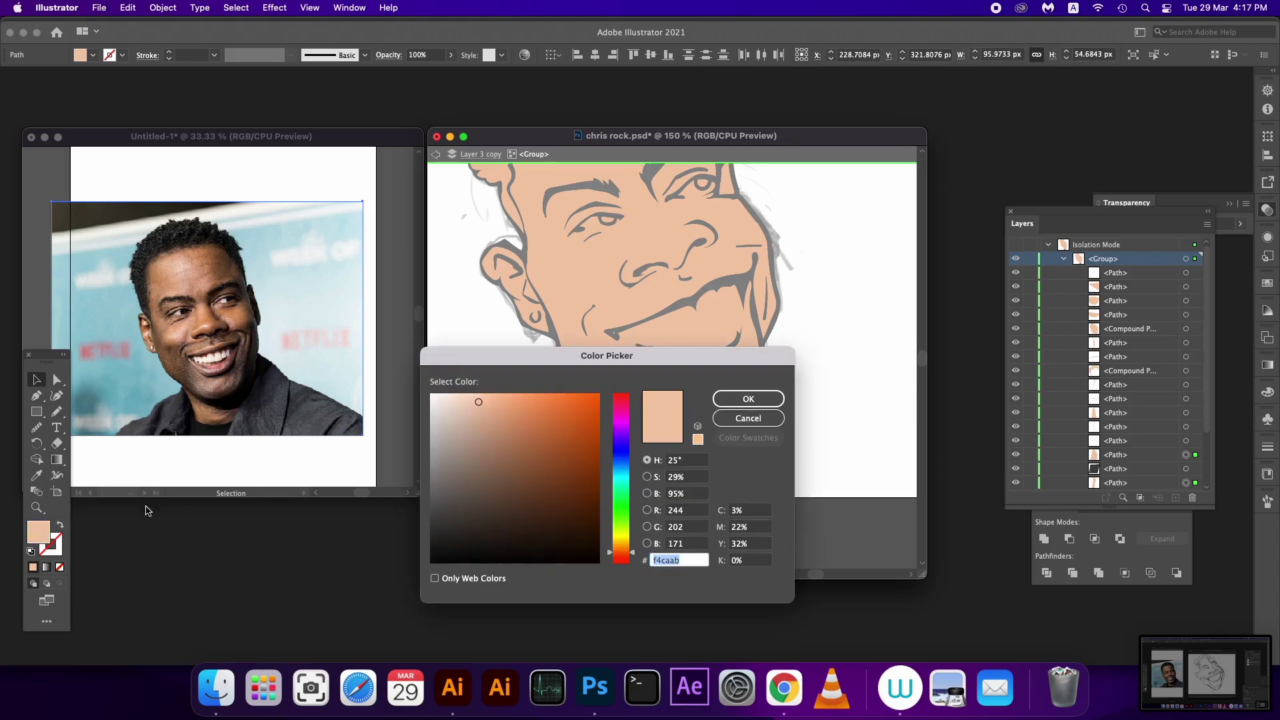
click(748, 398)
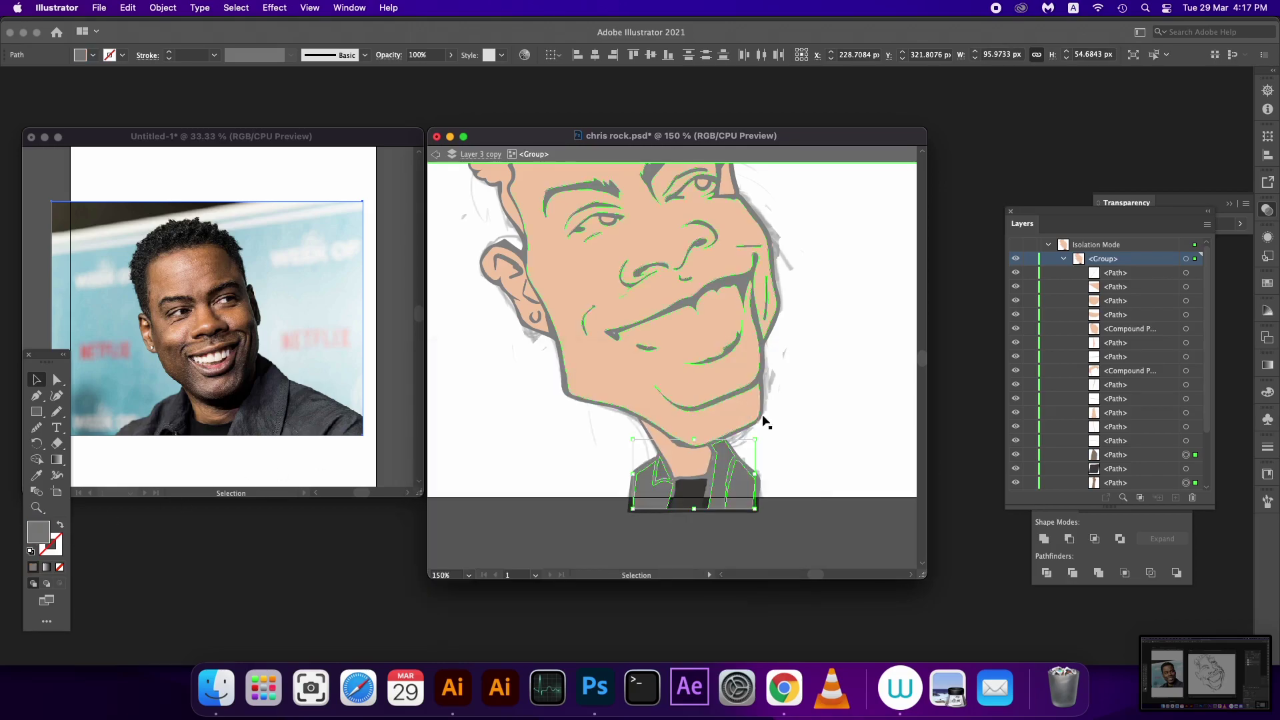
double_click(803, 429)
Step: Darken the hair fill and create a new Layer 7
scroll(802, 430, up, 4)
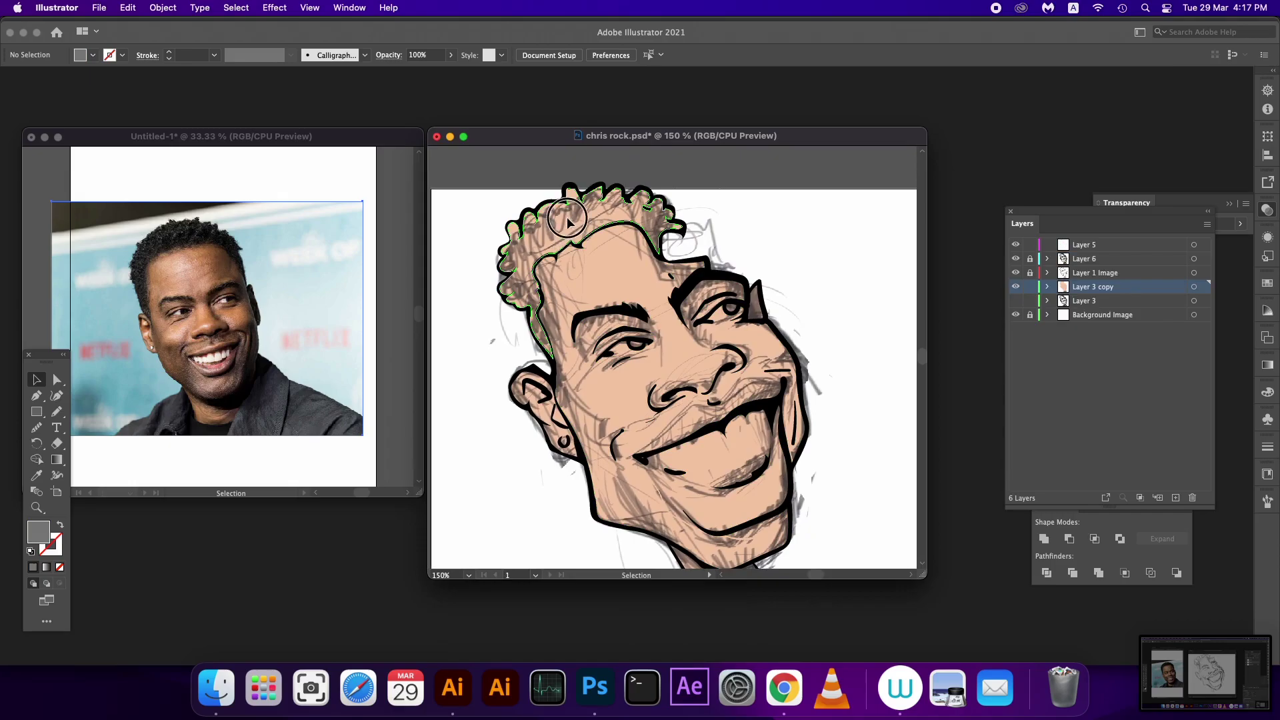
double_click(568, 222)
click(570, 224)
double_click(38, 532)
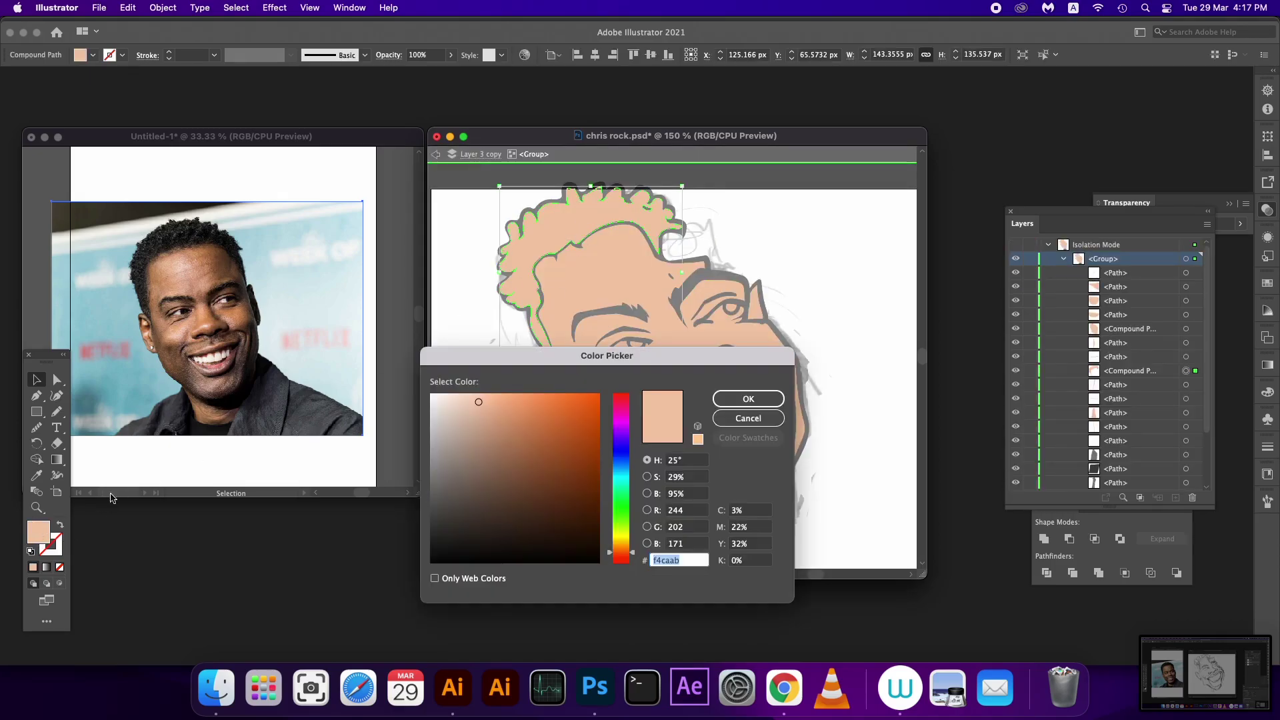
click(748, 399)
double_click(842, 405)
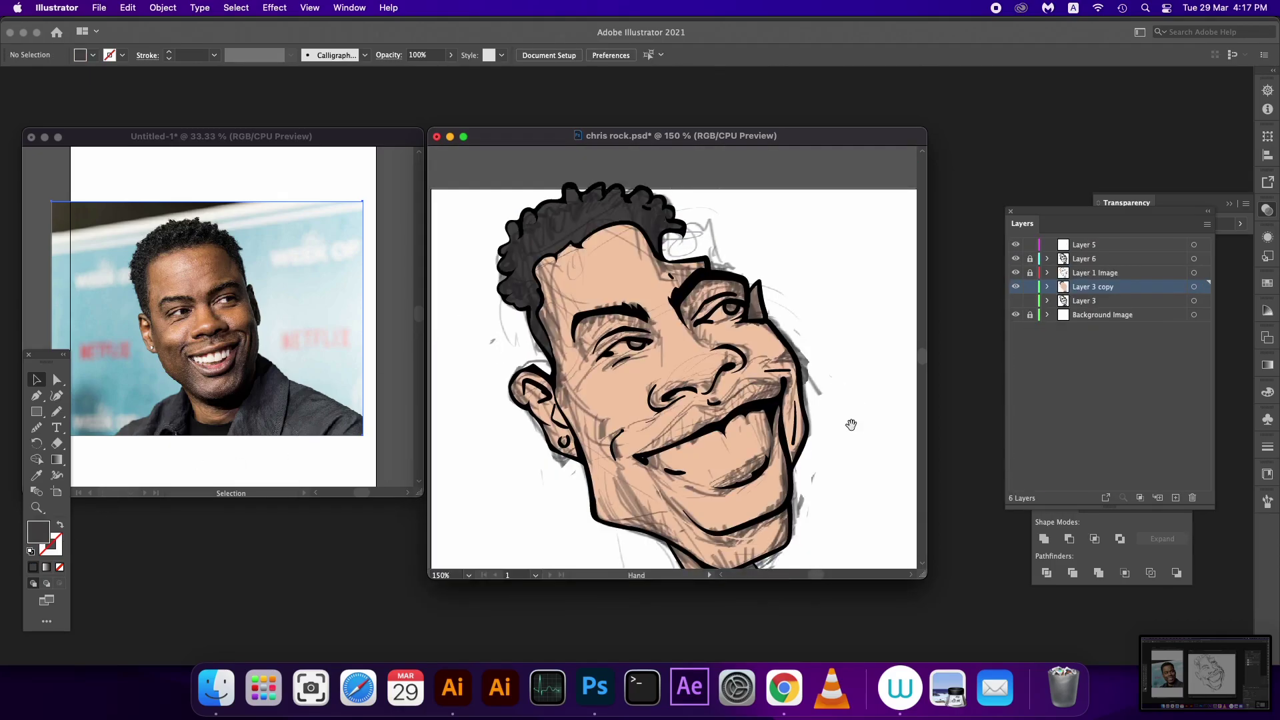
drag(851, 424, 846, 354)
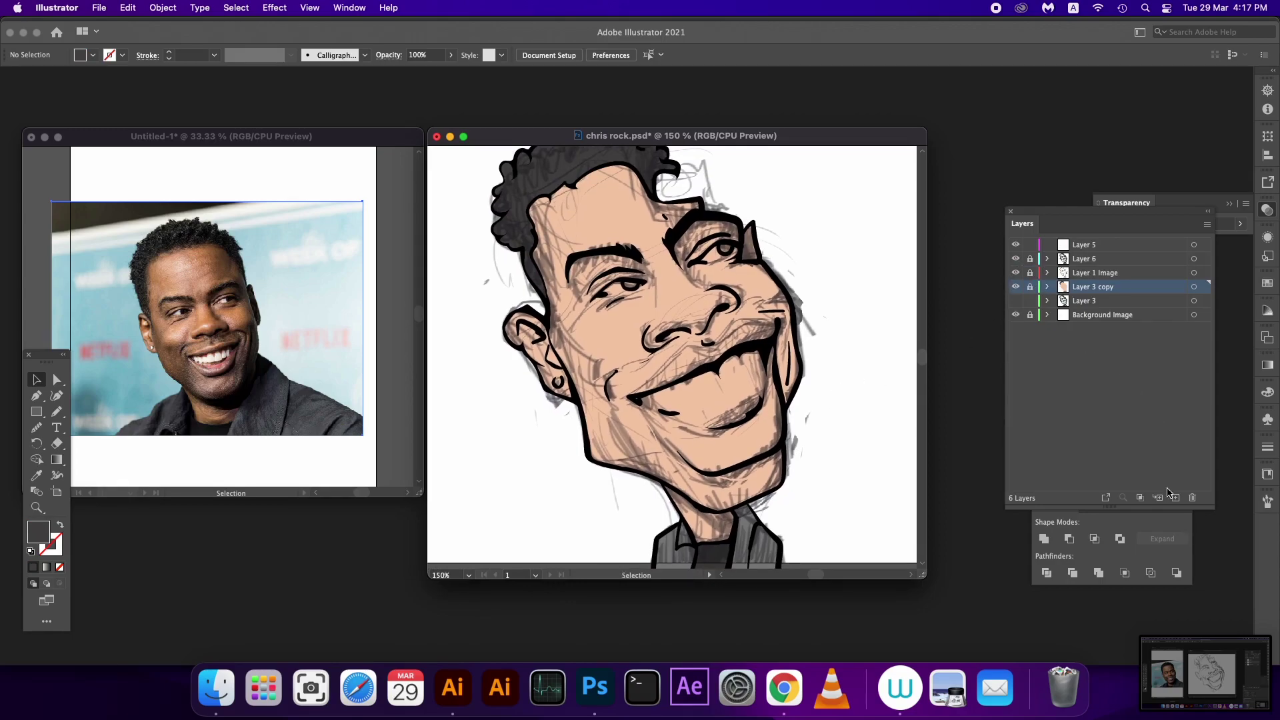
click(1168, 494)
Step: Trace the teeth shape and the whites of both eyes
key(super+equal)
key(super+equal)
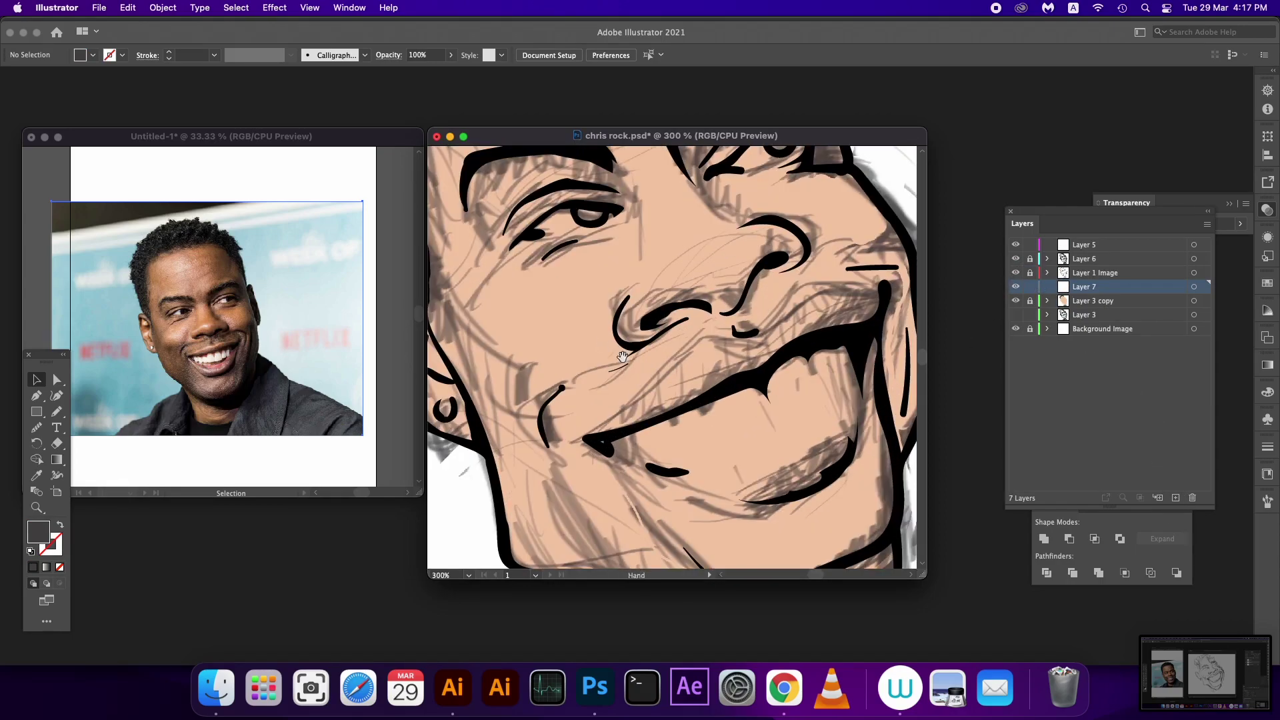
drag(622, 356, 565, 361)
drag(545, 441, 640, 496)
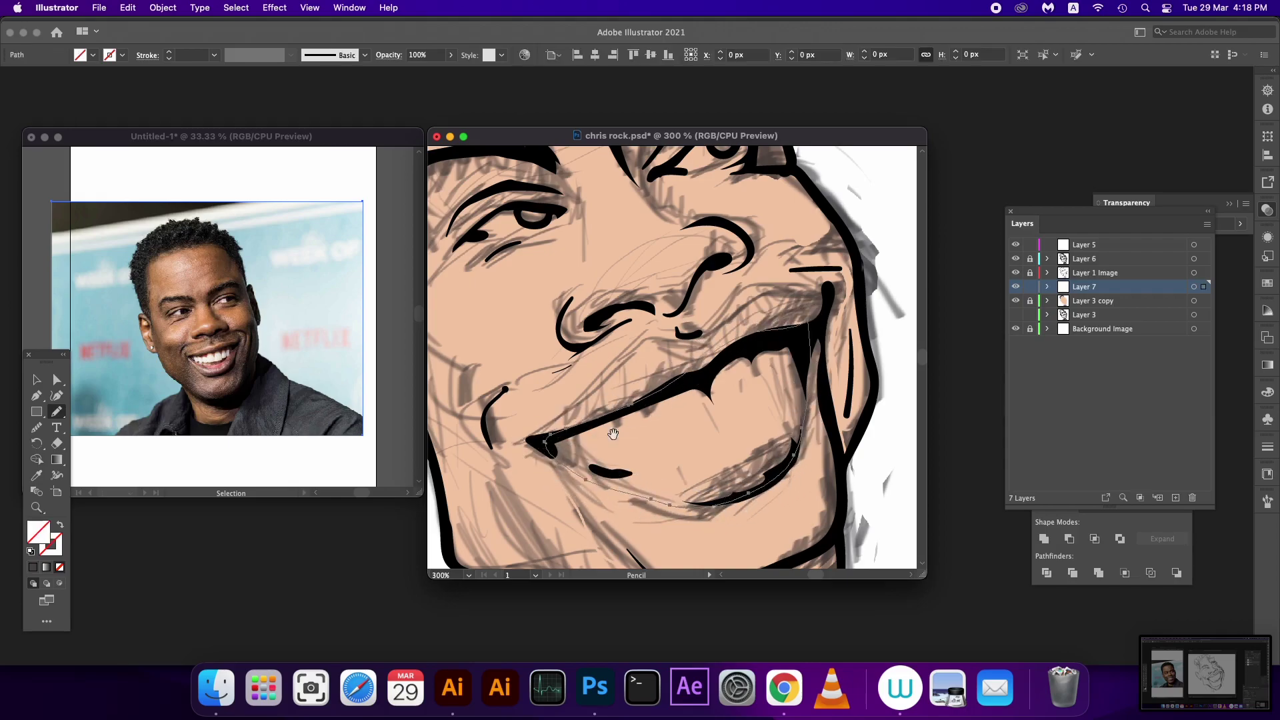
drag(643, 302, 714, 448)
mouse_move(775, 288)
mouse_down()
mouse_move(812, 288)
mouse_move(768, 290)
mouse_up()
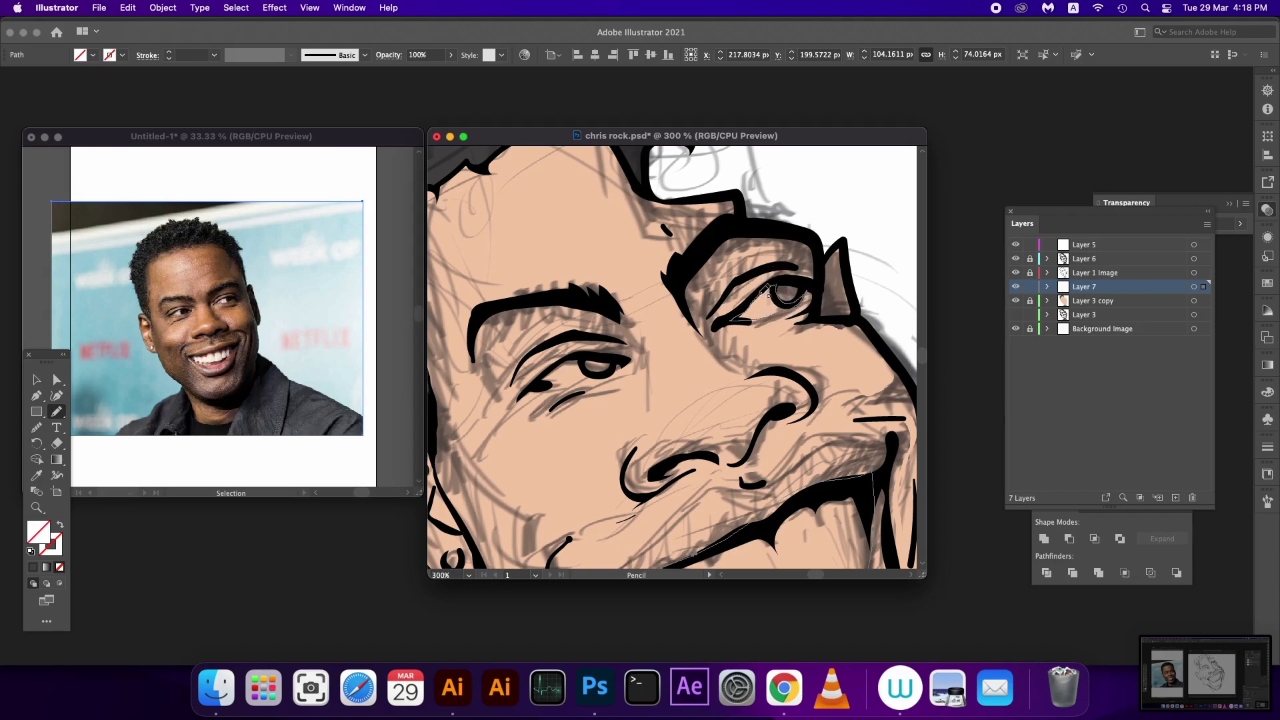
drag(536, 382, 586, 362)
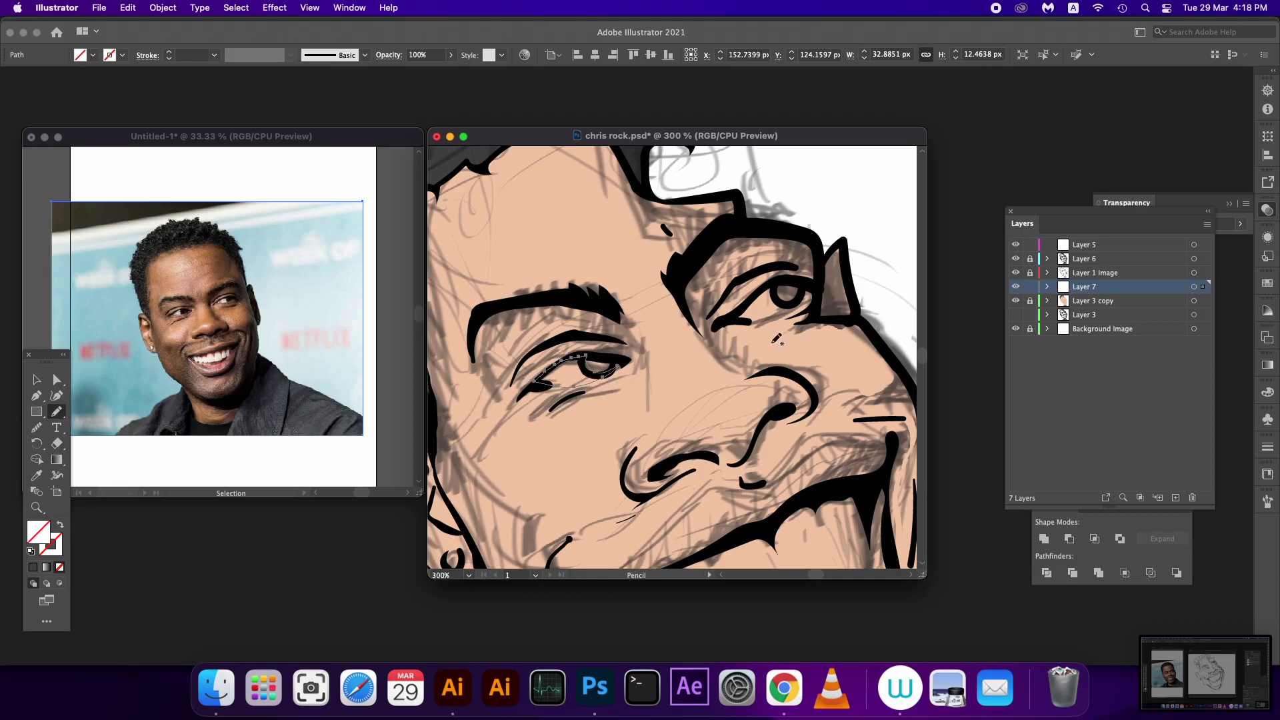
mouse_move(587, 354)
mouse_down()
mouse_move(615, 366)
mouse_move(622, 422)
mouse_up()
Step: Fill the traced teeth and eye shapes with white
click(1203, 286)
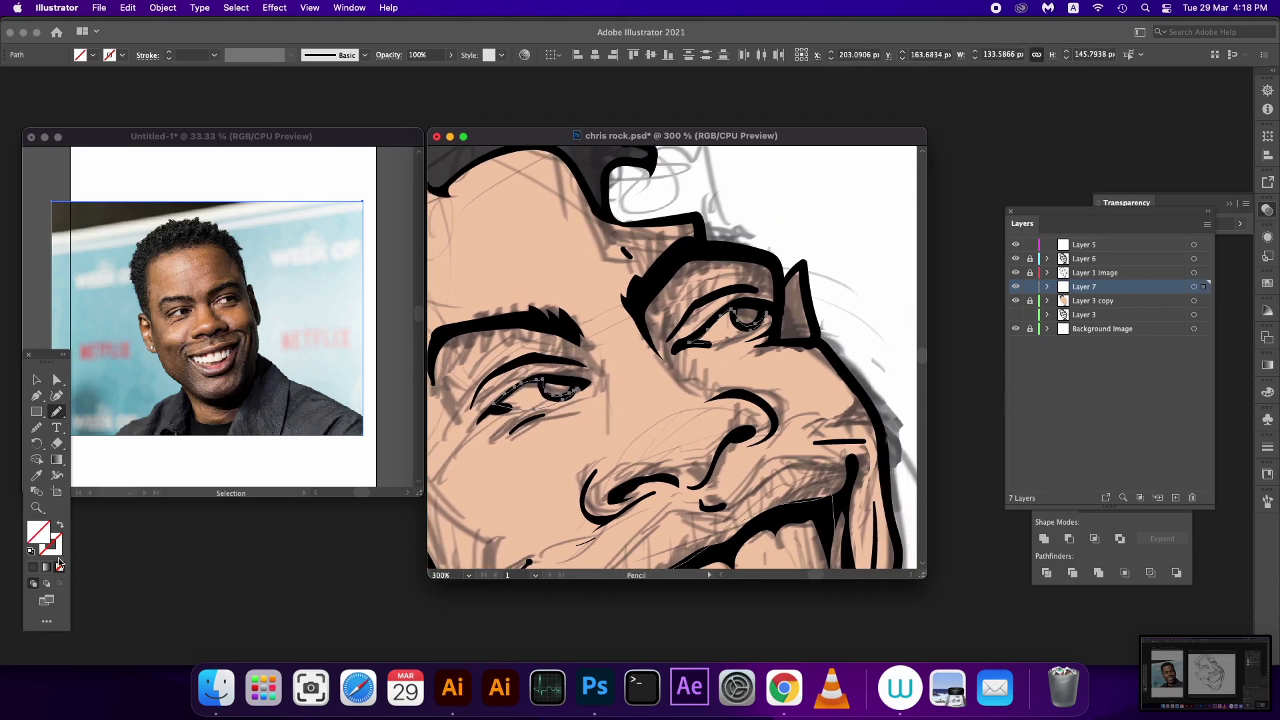
click(36, 566)
double_click(40, 537)
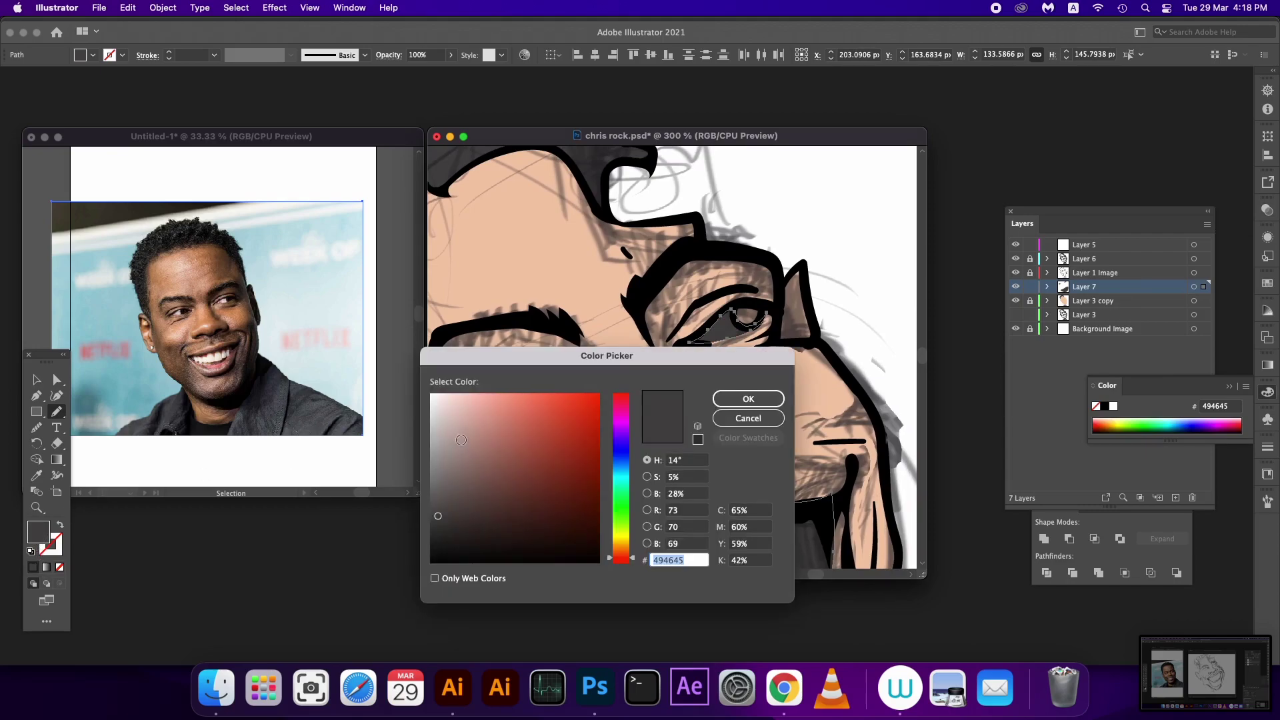
click(429, 388)
click(746, 400)
Step: Trace a shape along the upper lip and lock Layer 7
mouse_move(742, 457)
mouse_down()
mouse_move(756, 264)
mouse_move(757, 299)
mouse_up()
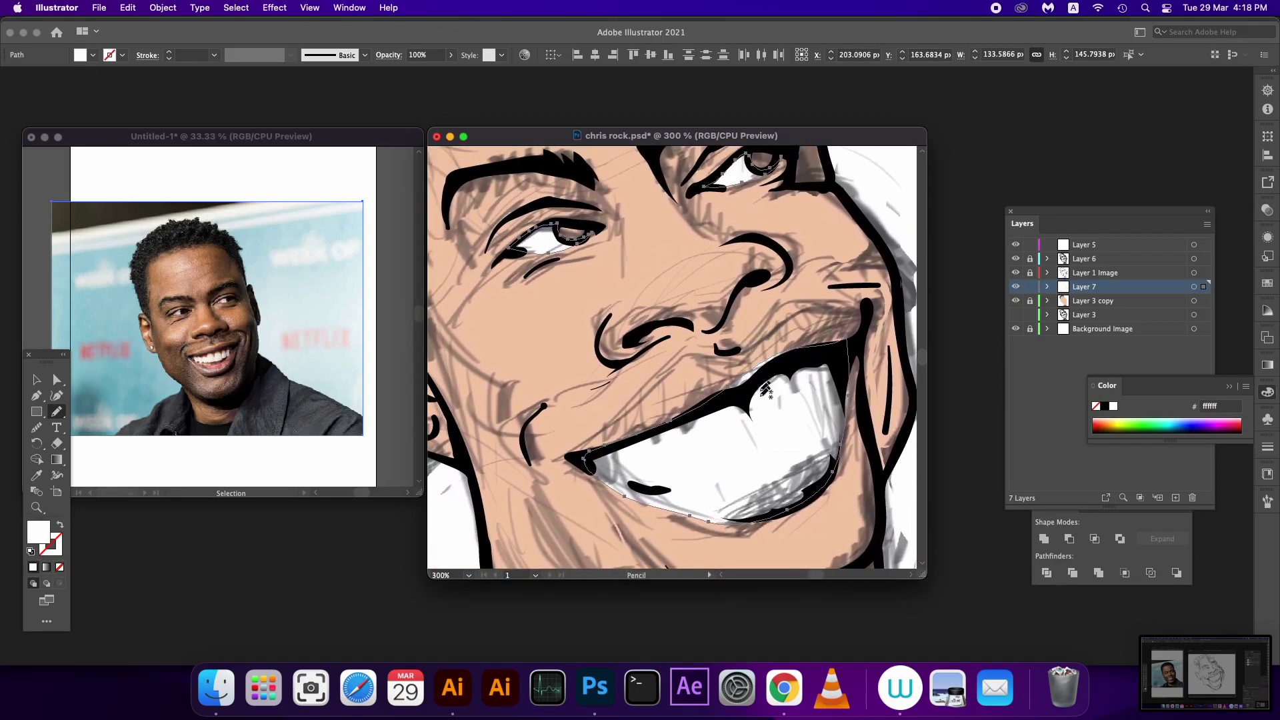
mouse_move(725, 399)
mouse_down()
mouse_move(813, 340)
mouse_move(811, 368)
mouse_move(864, 343)
mouse_up()
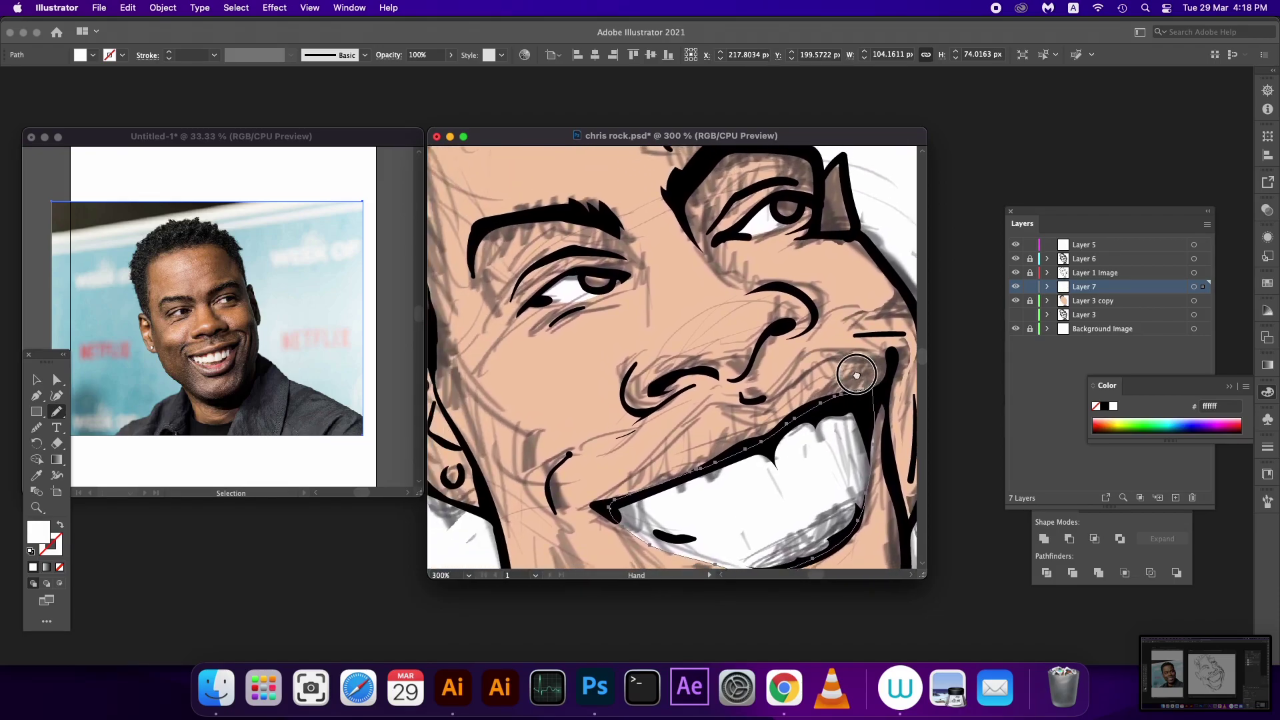
click(1030, 288)
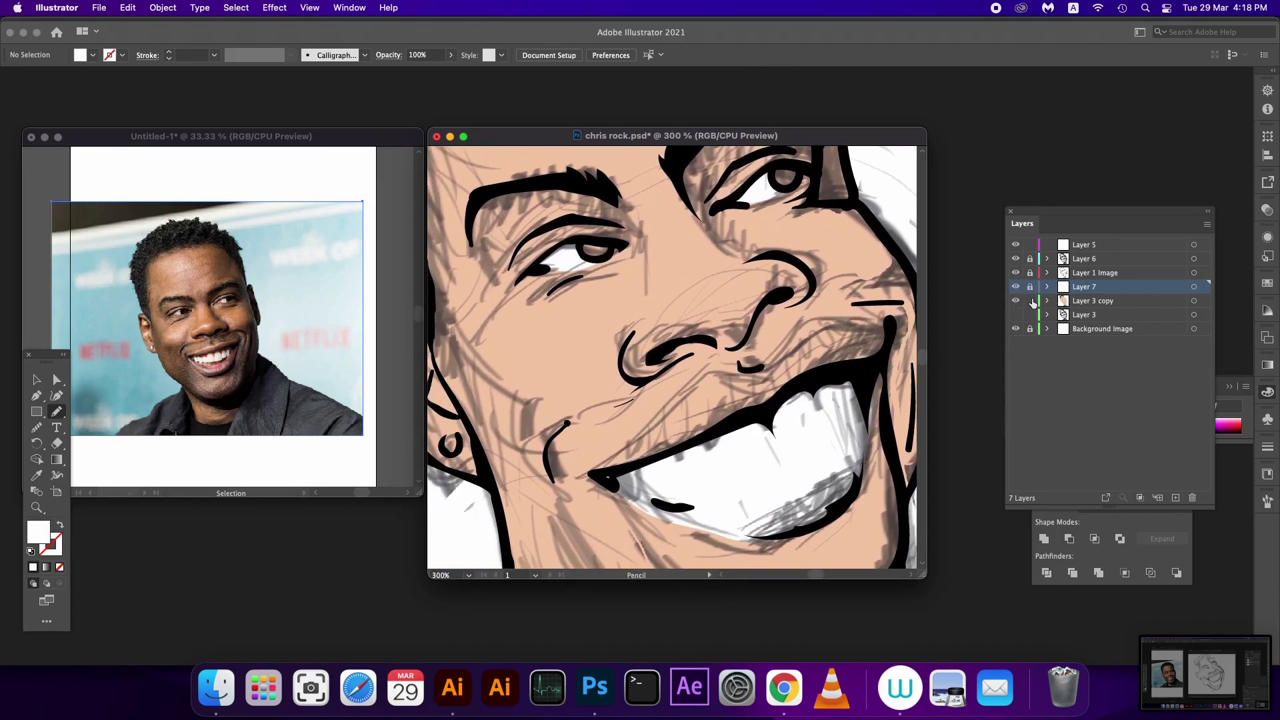
Step: Fill both iris shapes in the isolated eye group with #6b6561, then return to Layer 7
double_click(592, 264)
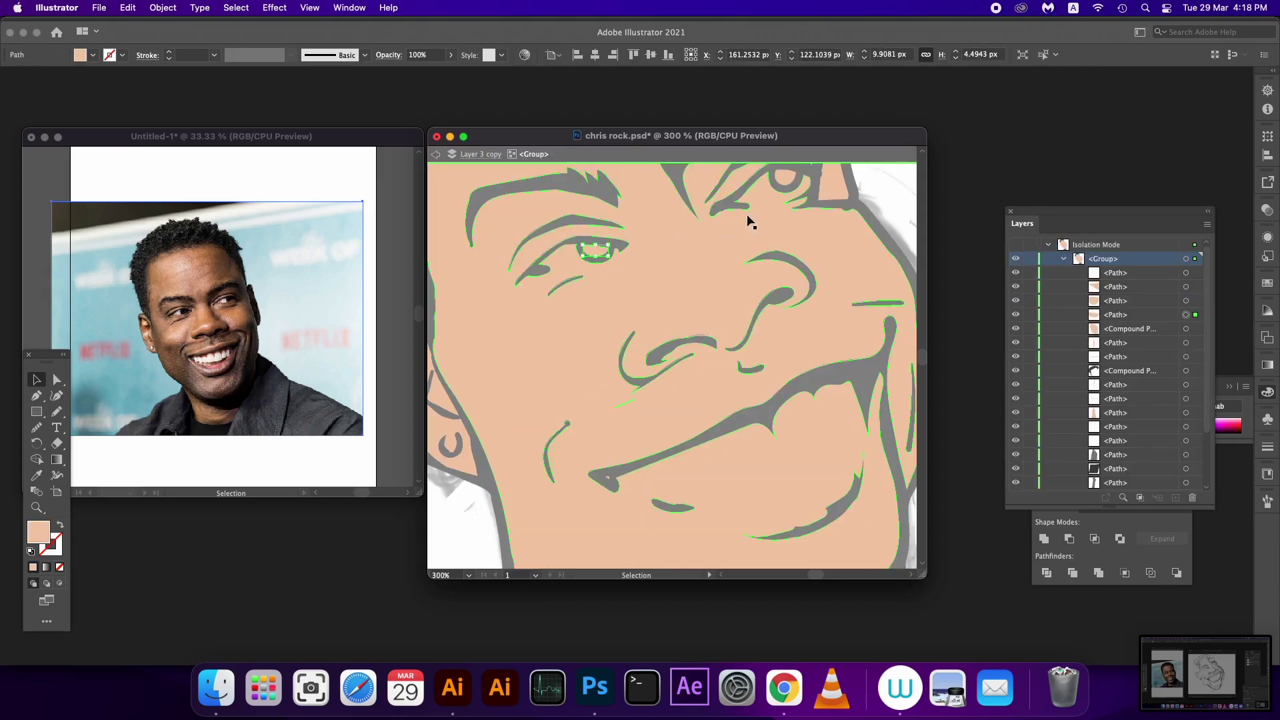
shift+click(790, 181)
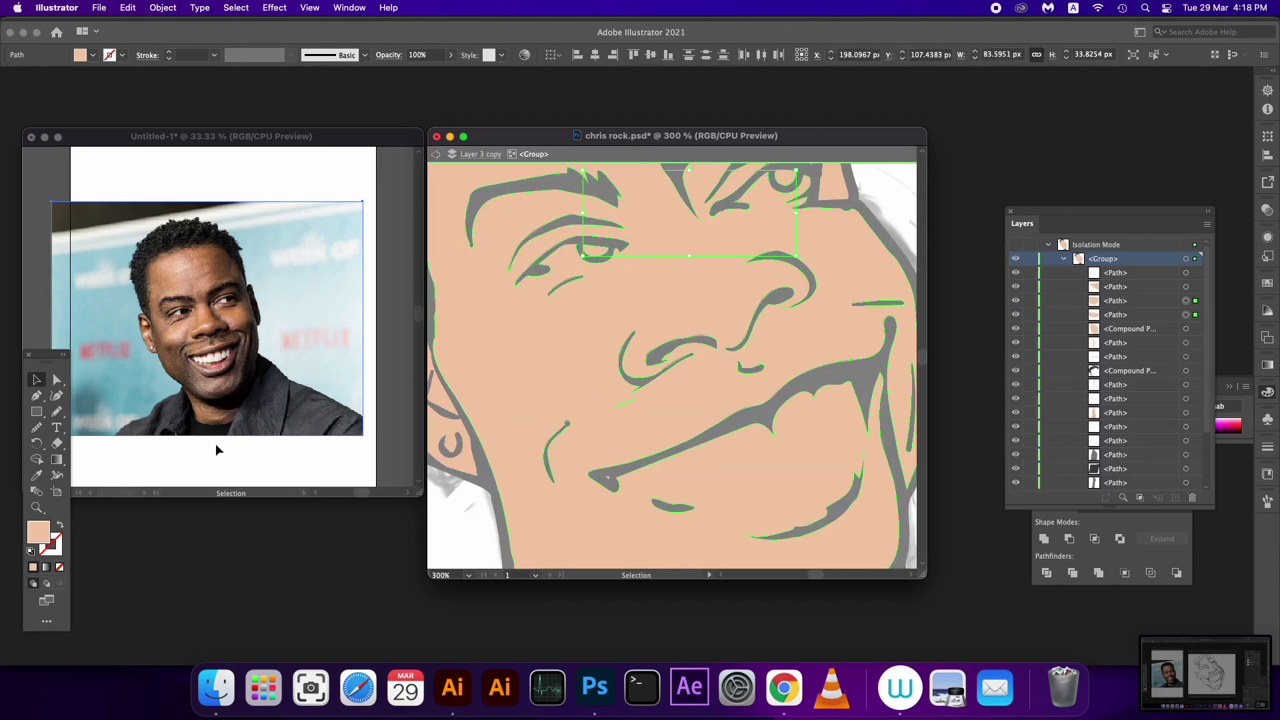
double_click(40, 546)
click(447, 491)
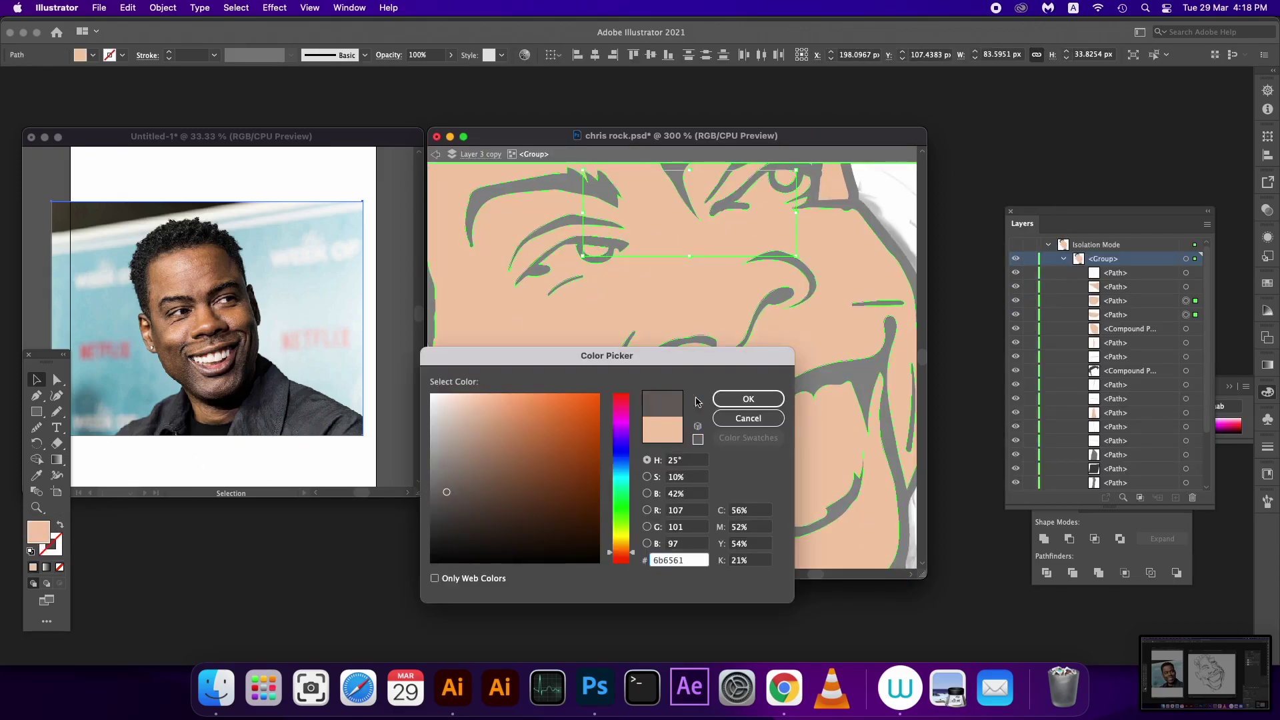
click(748, 397)
double_click(489, 531)
mouse_move(733, 280)
mouse_down()
mouse_move(789, 368)
mouse_move(756, 372)
mouse_up()
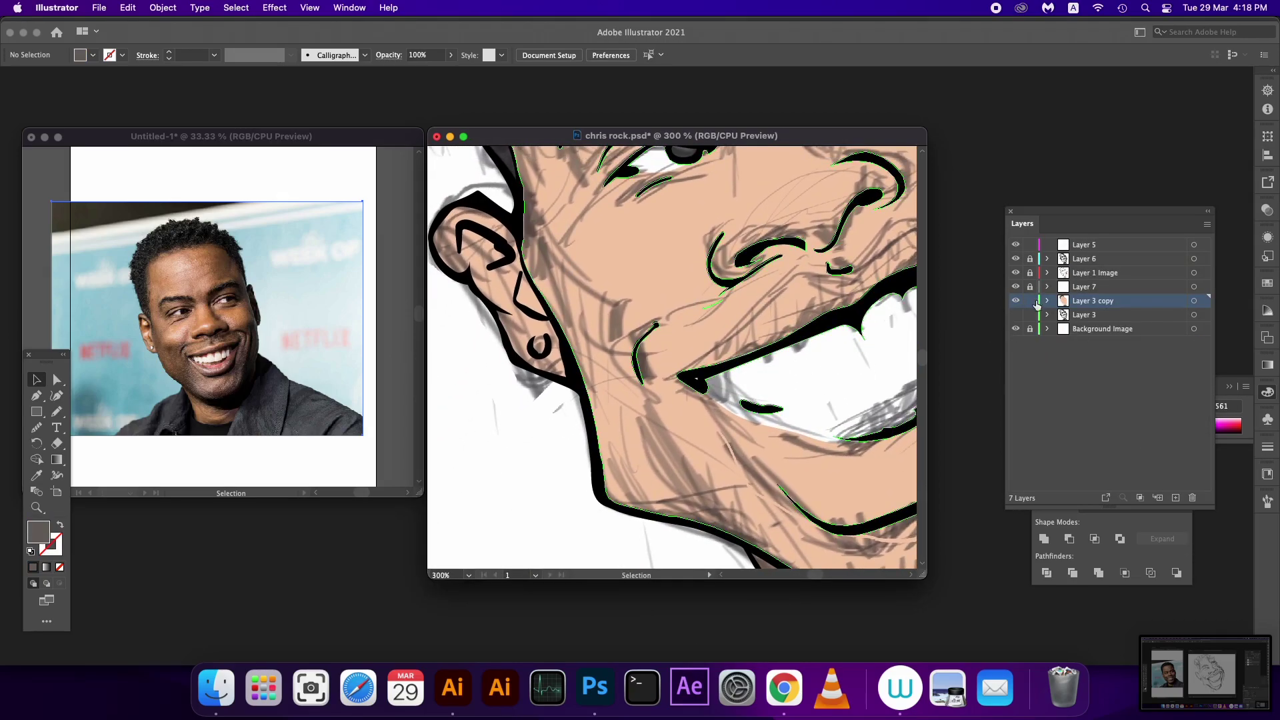
click(1121, 288)
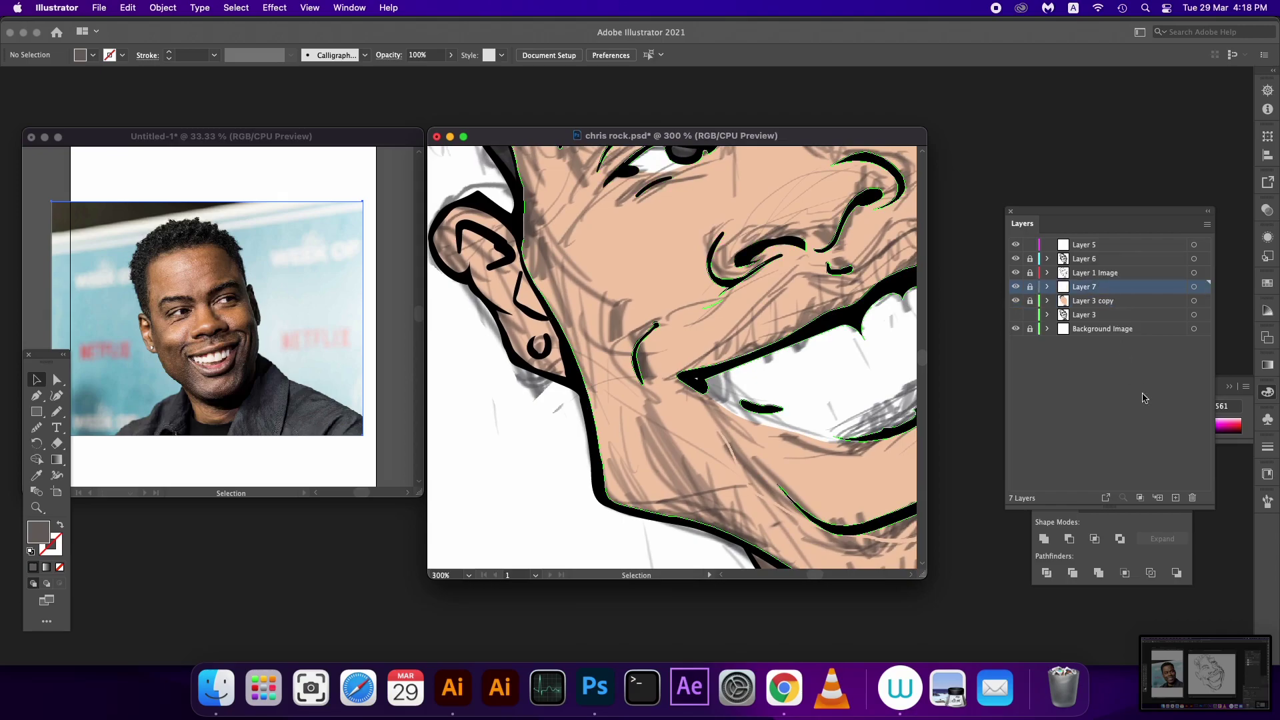
Step: On a new Layer 8, draw a small earring highlight filled white (#ffffff)
click(1174, 498)
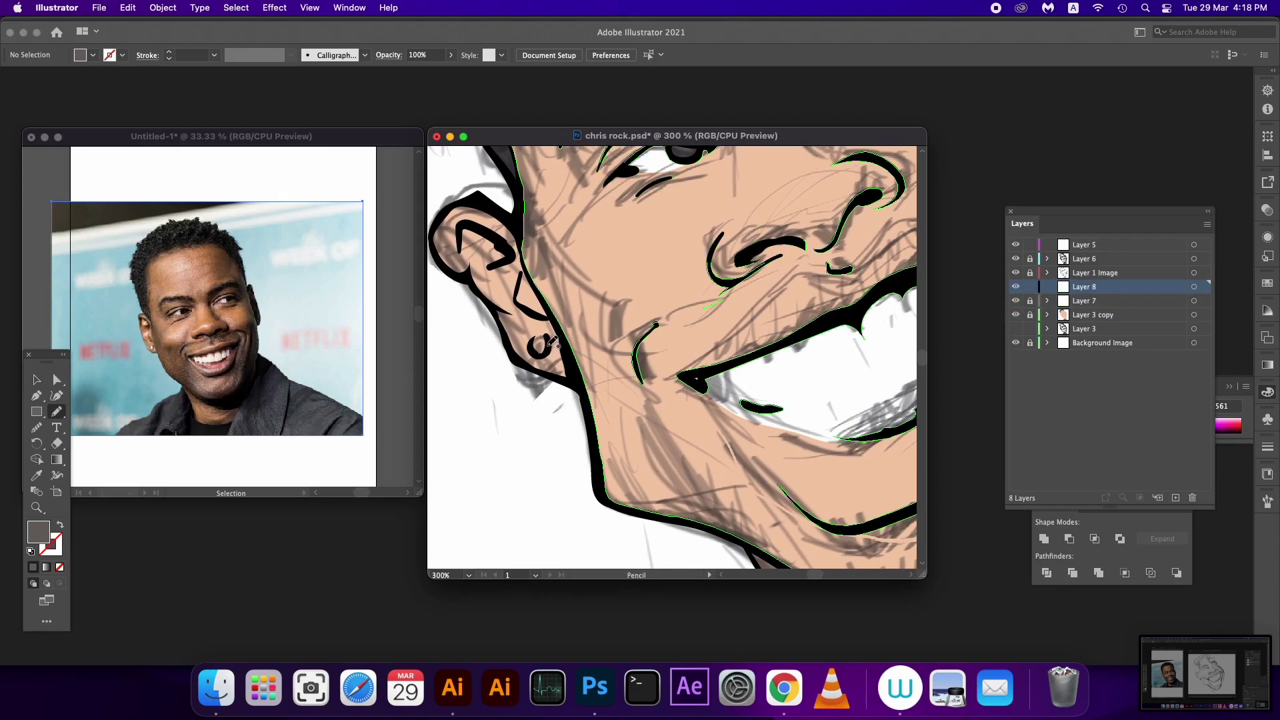
drag(548, 337, 516, 398)
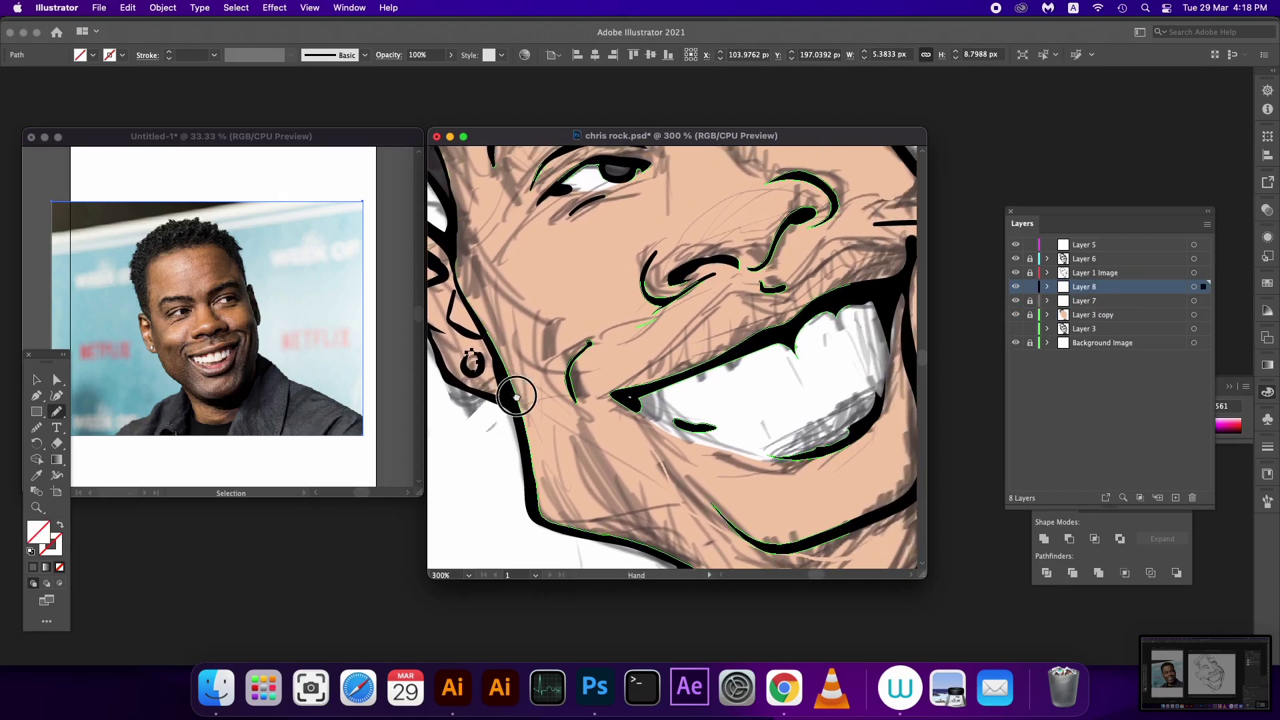
click(33, 567)
double_click(38, 533)
mouse_move(441, 435)
mouse_down()
mouse_move(432, 396)
mouse_move(474, 364)
mouse_up()
click(744, 398)
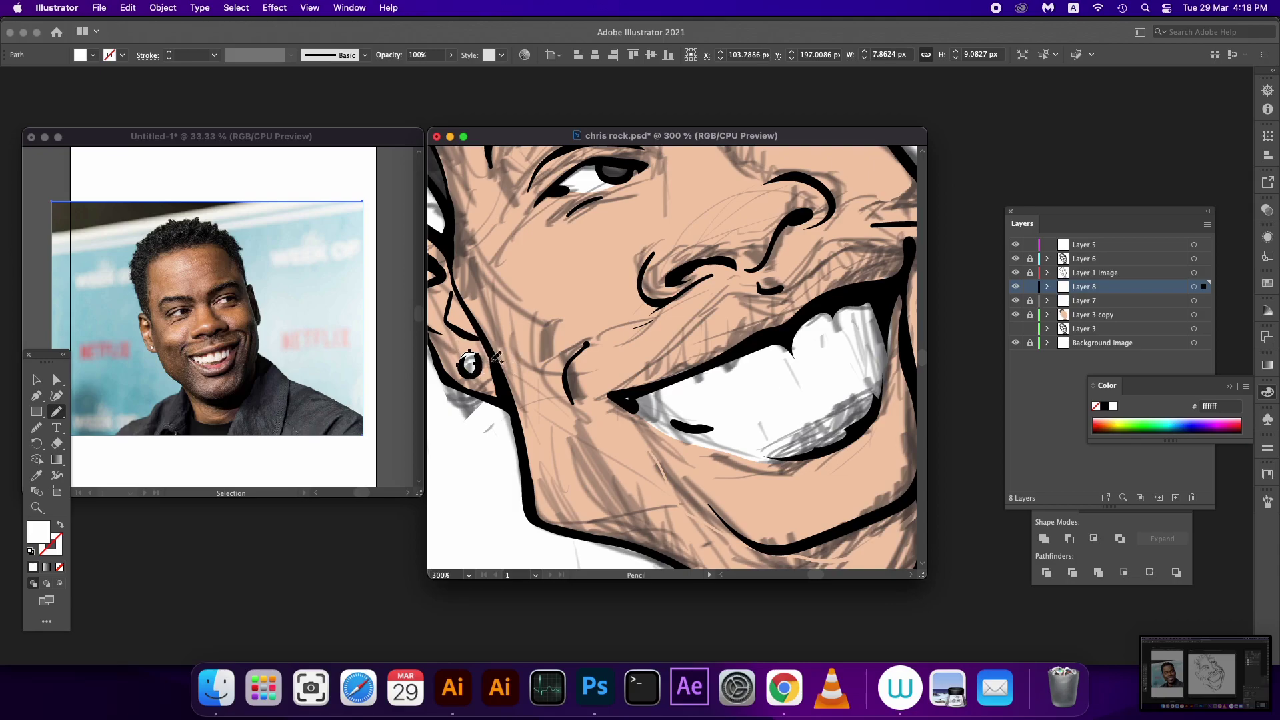
Step: Lock Layer 8 and make Layer 7 the active layer
drag(496, 358, 488, 410)
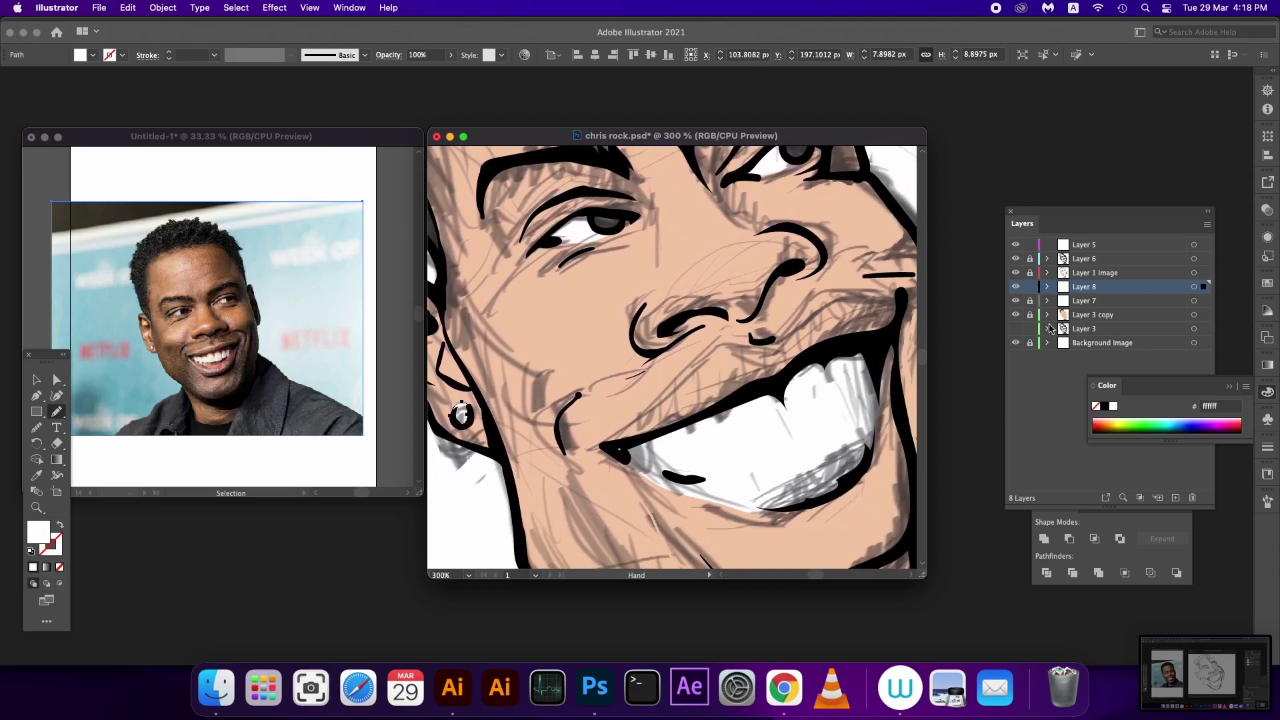
click(1030, 287)
click(1084, 301)
mouse_move(670, 423)
mouse_down()
mouse_move(583, 371)
mouse_move(626, 288)
mouse_move(694, 288)
mouse_move(760, 238)
mouse_move(817, 230)
mouse_move(829, 243)
mouse_move(815, 271)
mouse_move(537, 388)
mouse_up()
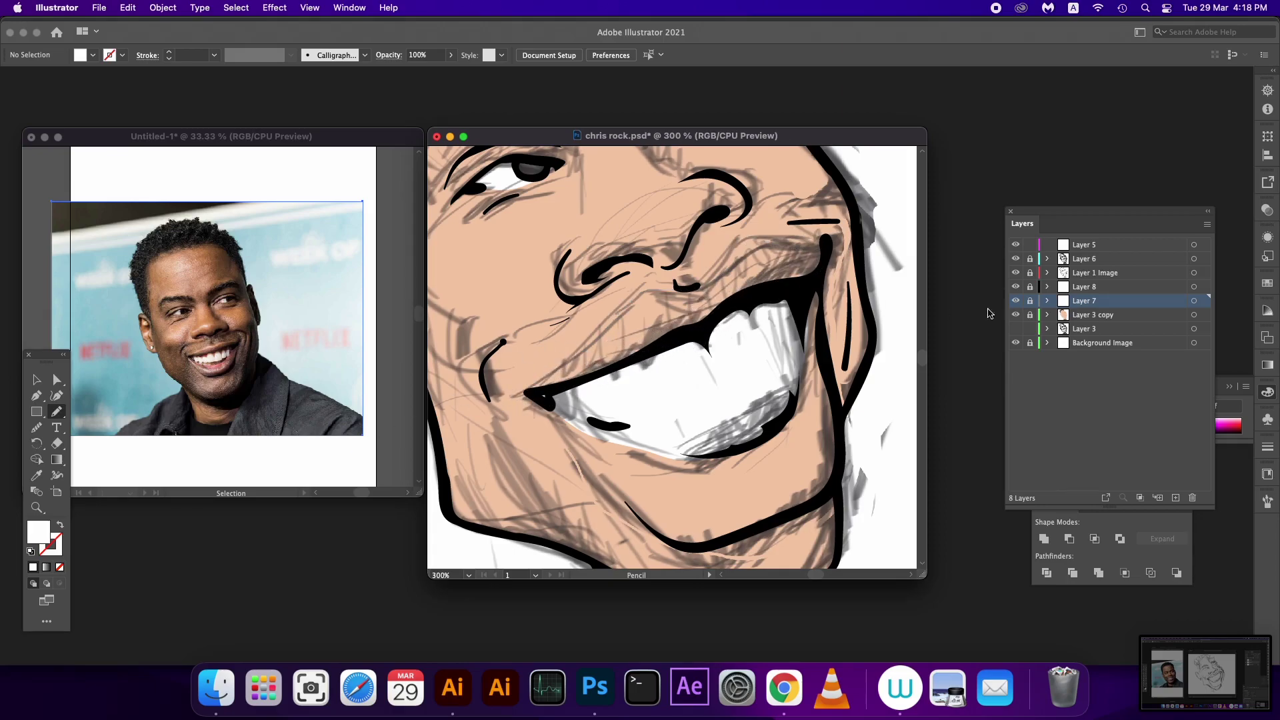
Step: On a new Layer 9, draw the upper lip shading shape with a dusty-rose fill
click(1176, 498)
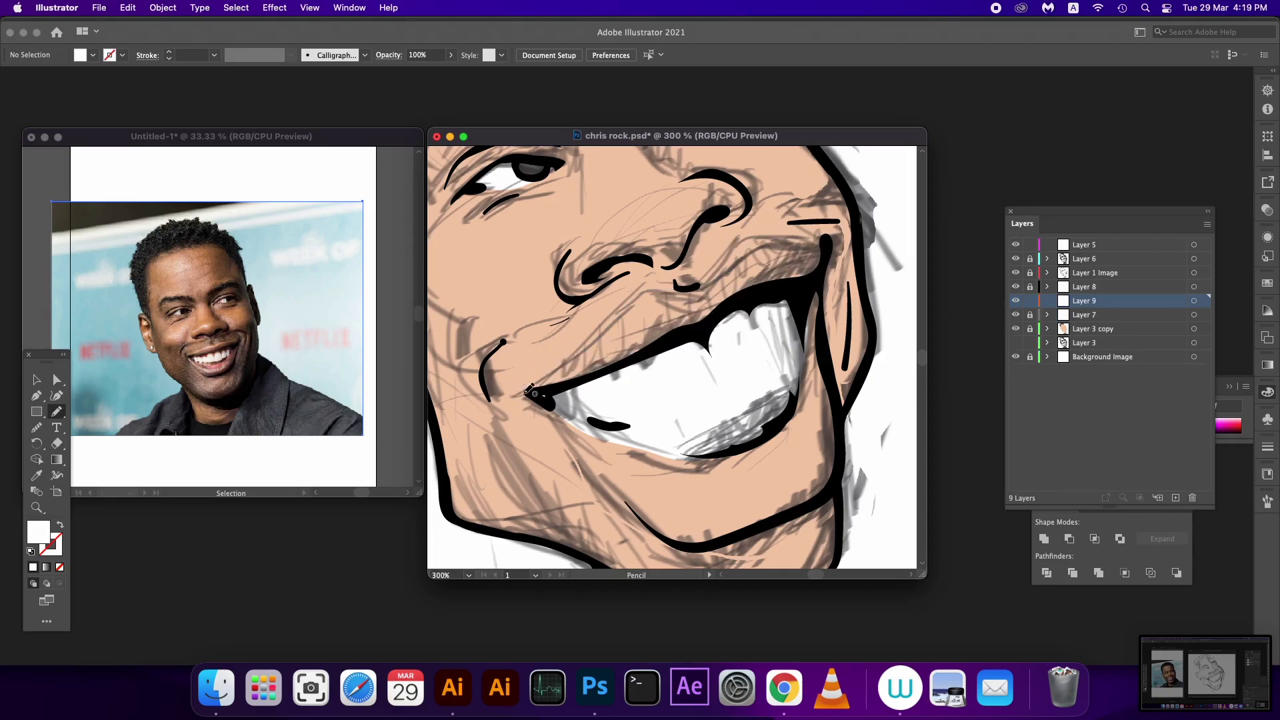
mouse_move(542, 379)
mouse_down()
mouse_move(634, 289)
mouse_move(686, 285)
mouse_move(765, 244)
mouse_move(822, 241)
mouse_move(821, 263)
mouse_move(723, 295)
mouse_move(661, 346)
mouse_move(523, 389)
mouse_up()
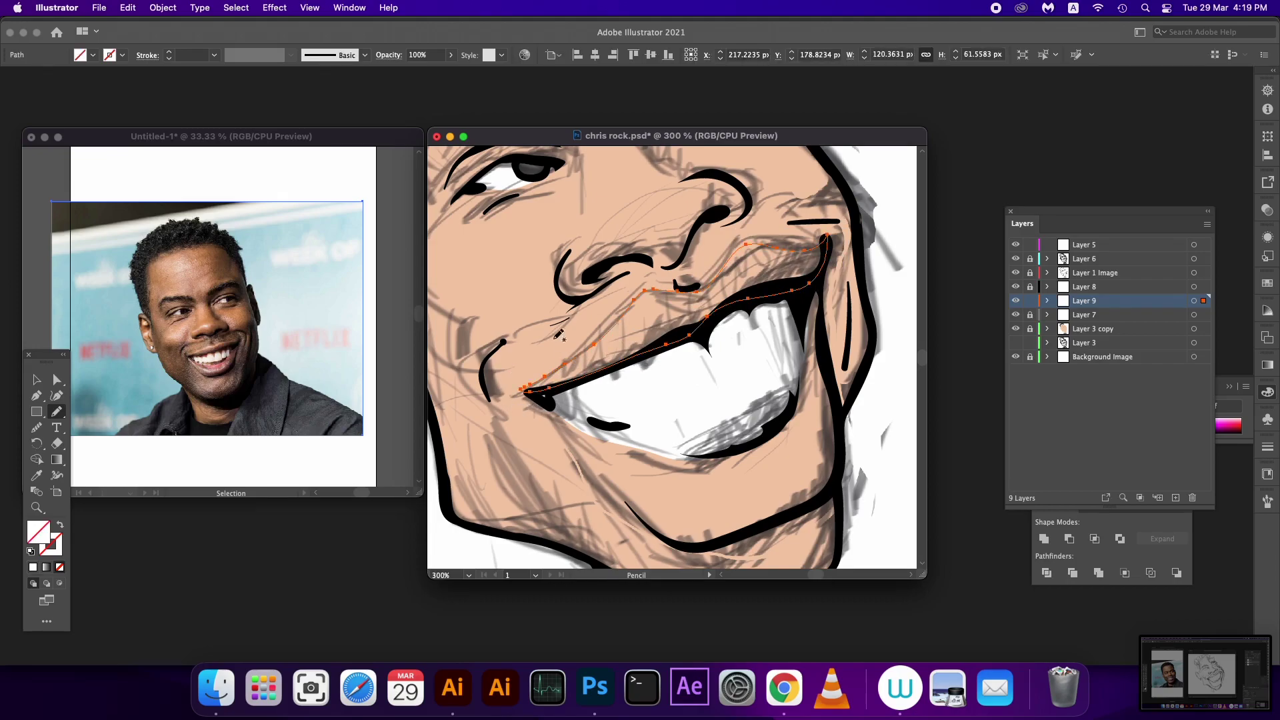
click(556, 344)
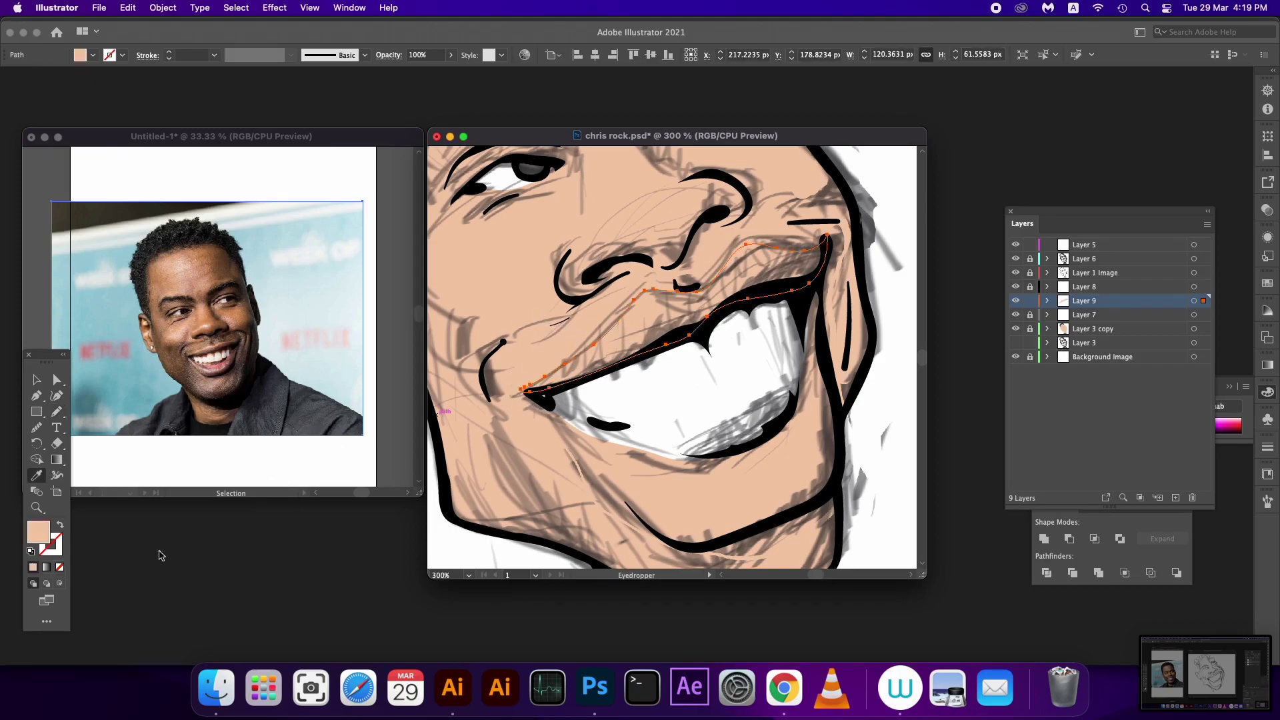
double_click(40, 534)
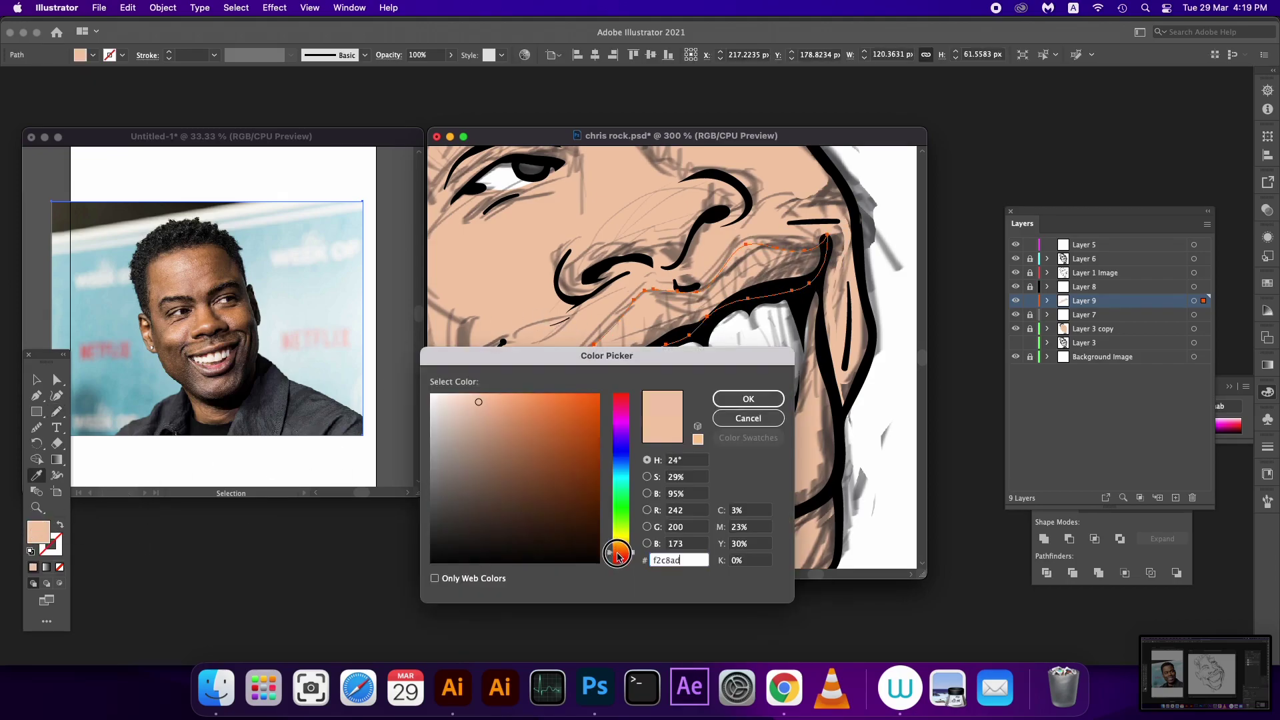
drag(506, 476, 488, 447)
click(748, 398)
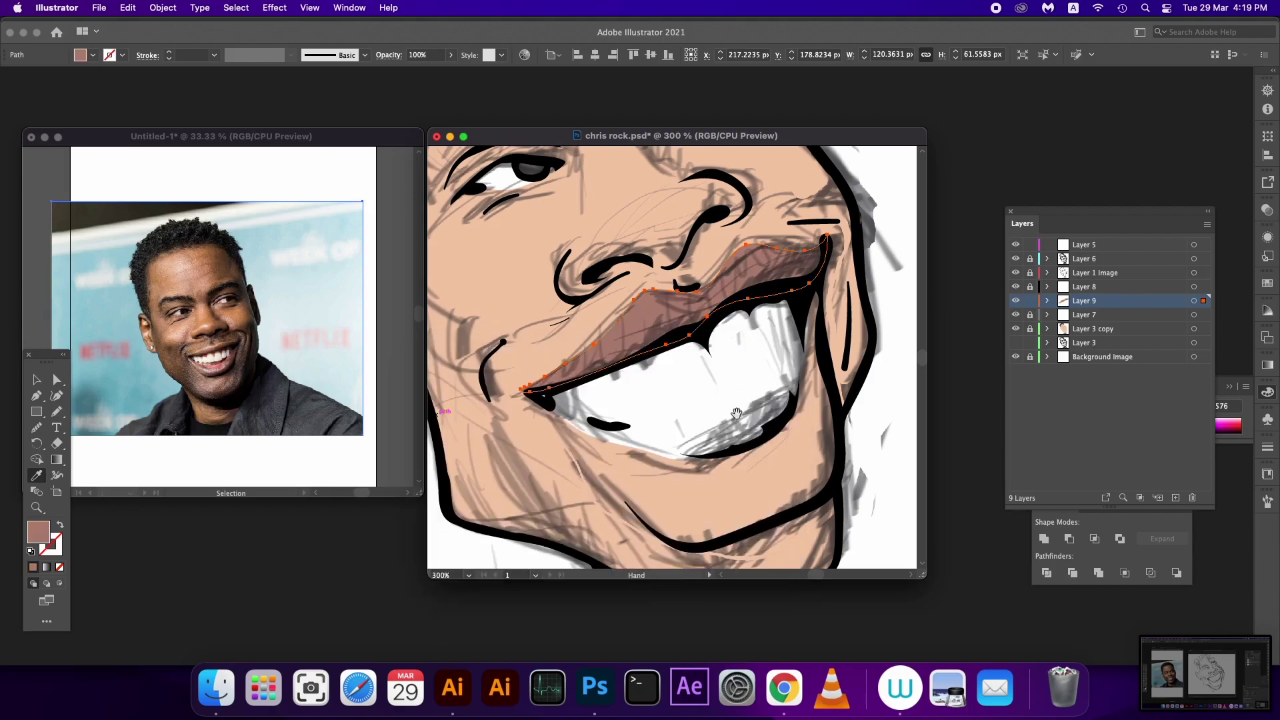
Step: Draw the lower lip shading down to the chin, fill it mauve #b28576, and refine its bottom edge
drag(736, 414, 686, 534)
scroll(729, 475, down, 5)
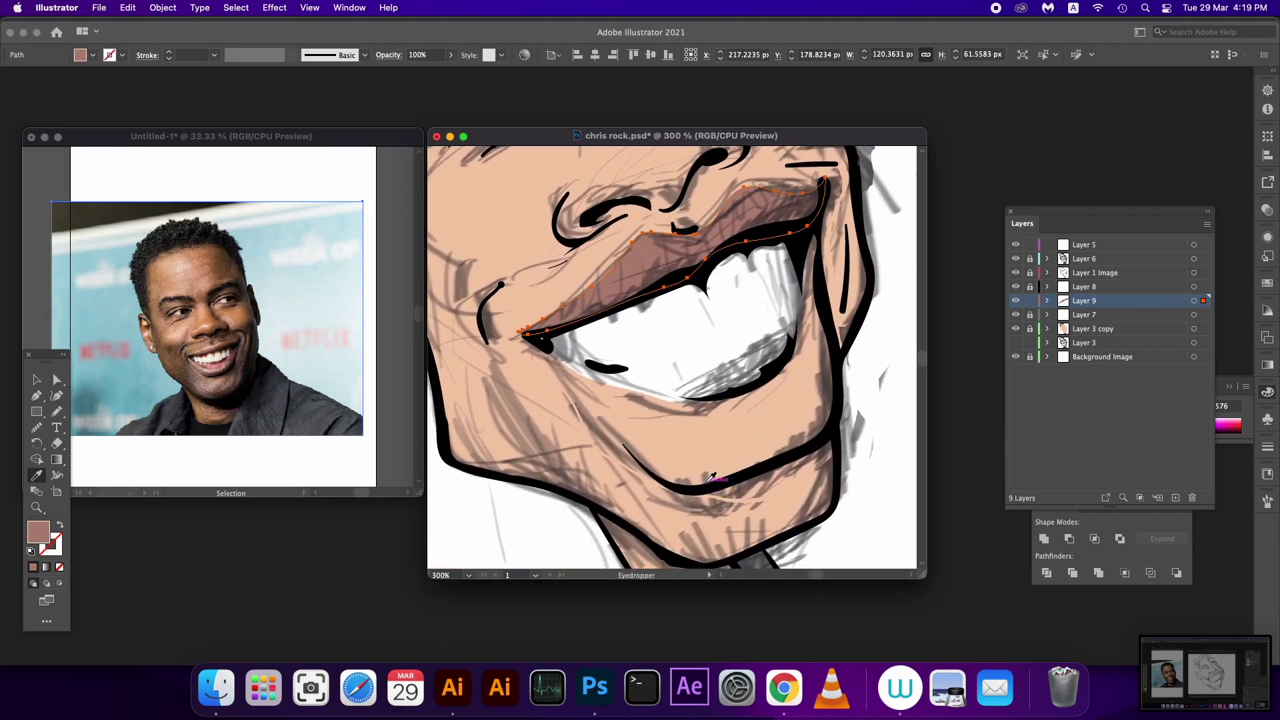
mouse_move(759, 474)
mouse_down()
mouse_move(805, 246)
mouse_move(631, 392)
mouse_move(532, 332)
mouse_move(607, 446)
mouse_move(671, 494)
mouse_move(717, 492)
mouse_up()
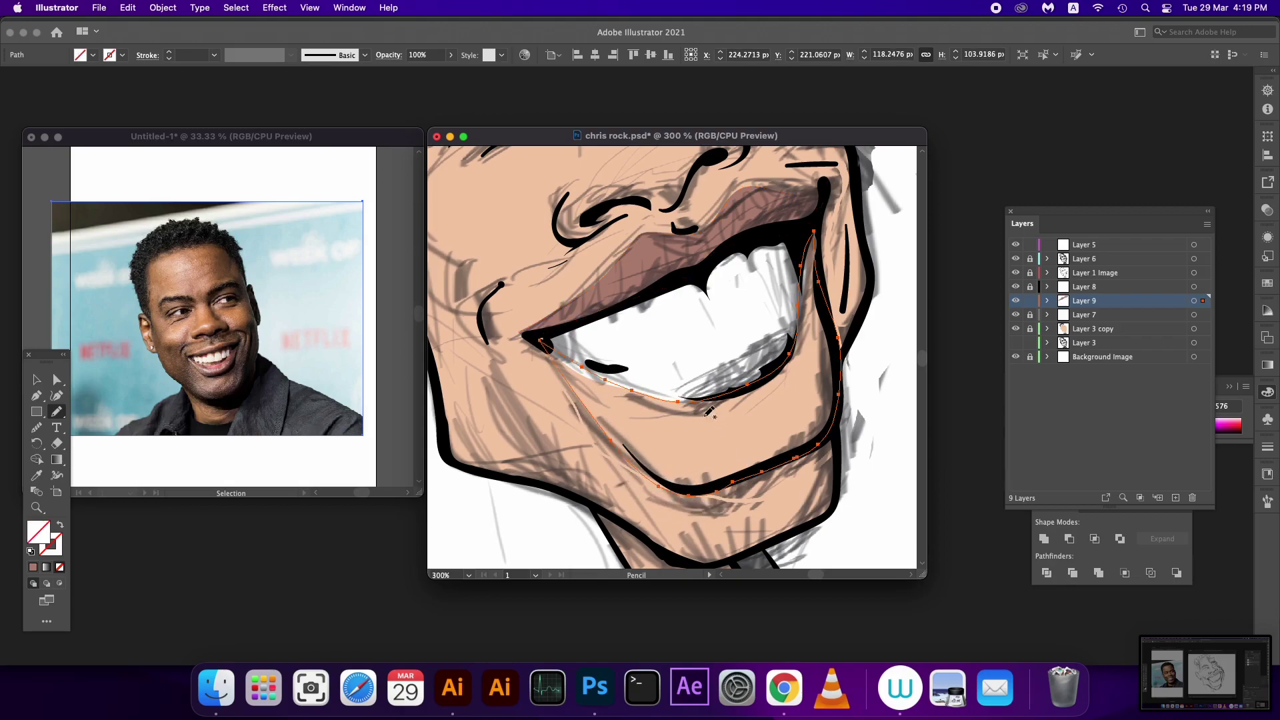
click(34, 567)
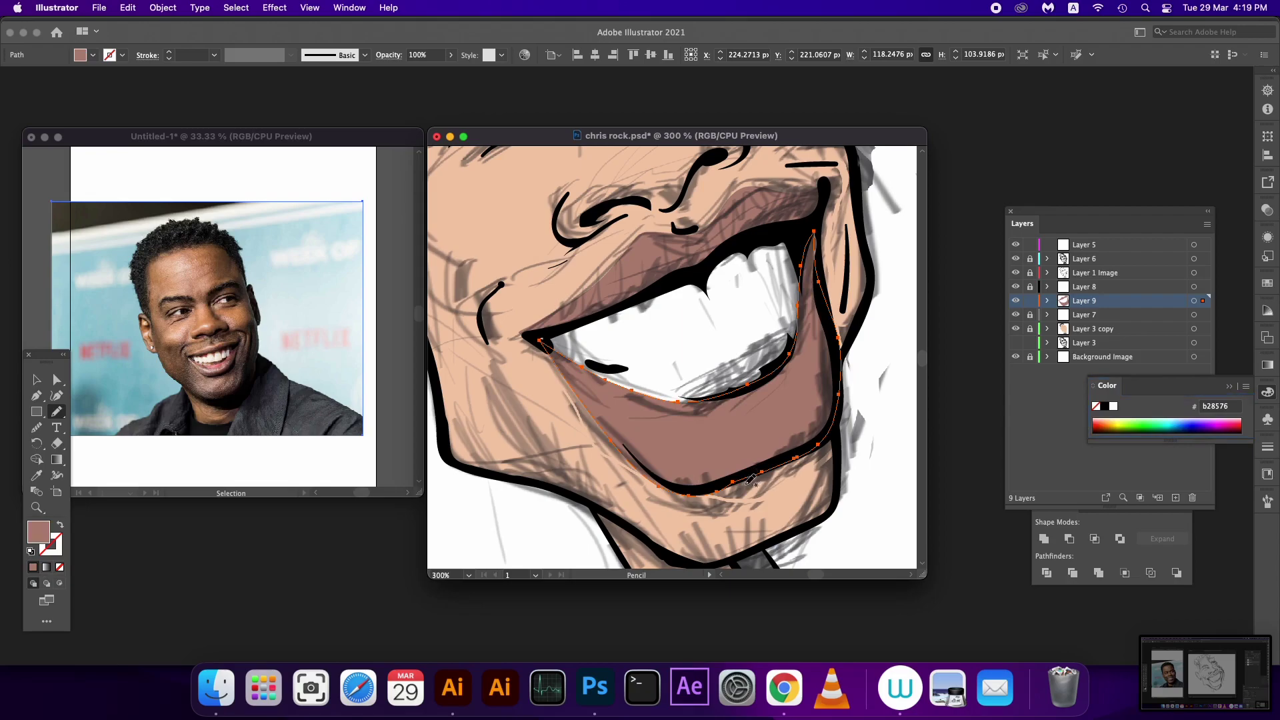
drag(751, 478, 568, 392)
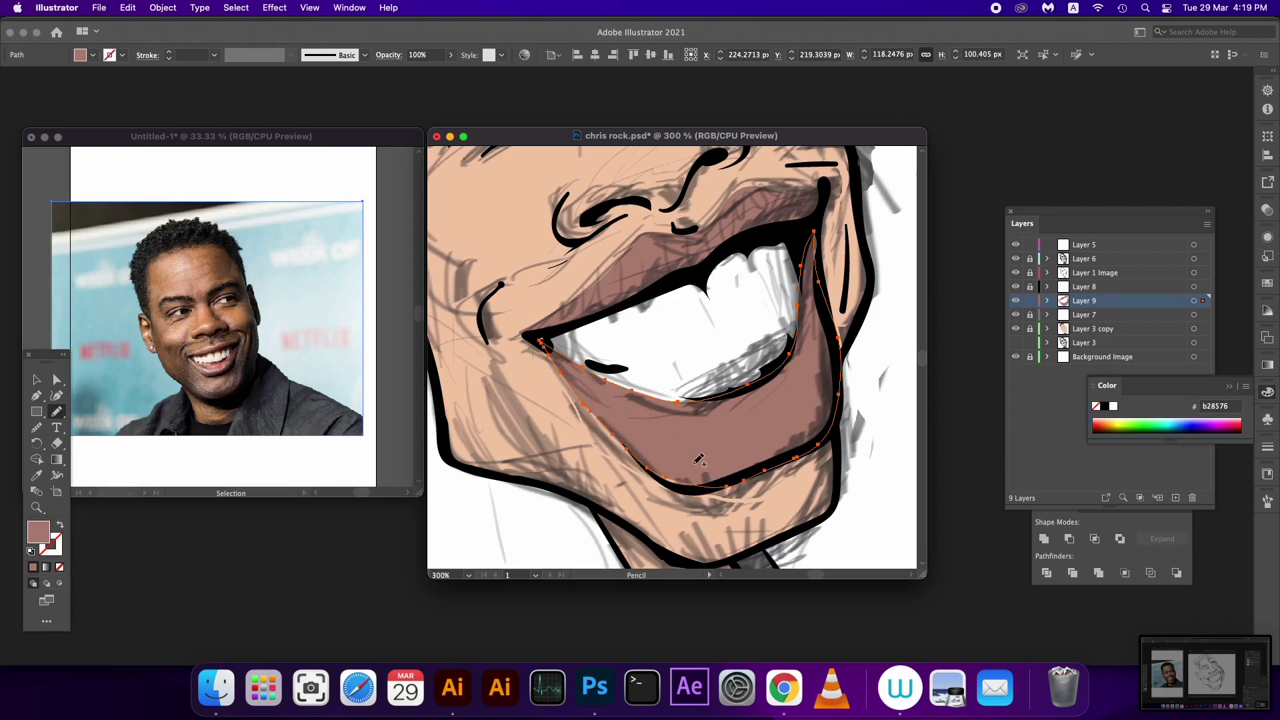
drag(645, 458, 731, 486)
Step: Redraw the lip shape's top edge along the teeth and right edge to the mouth corner
scroll(732, 486, up, 2)
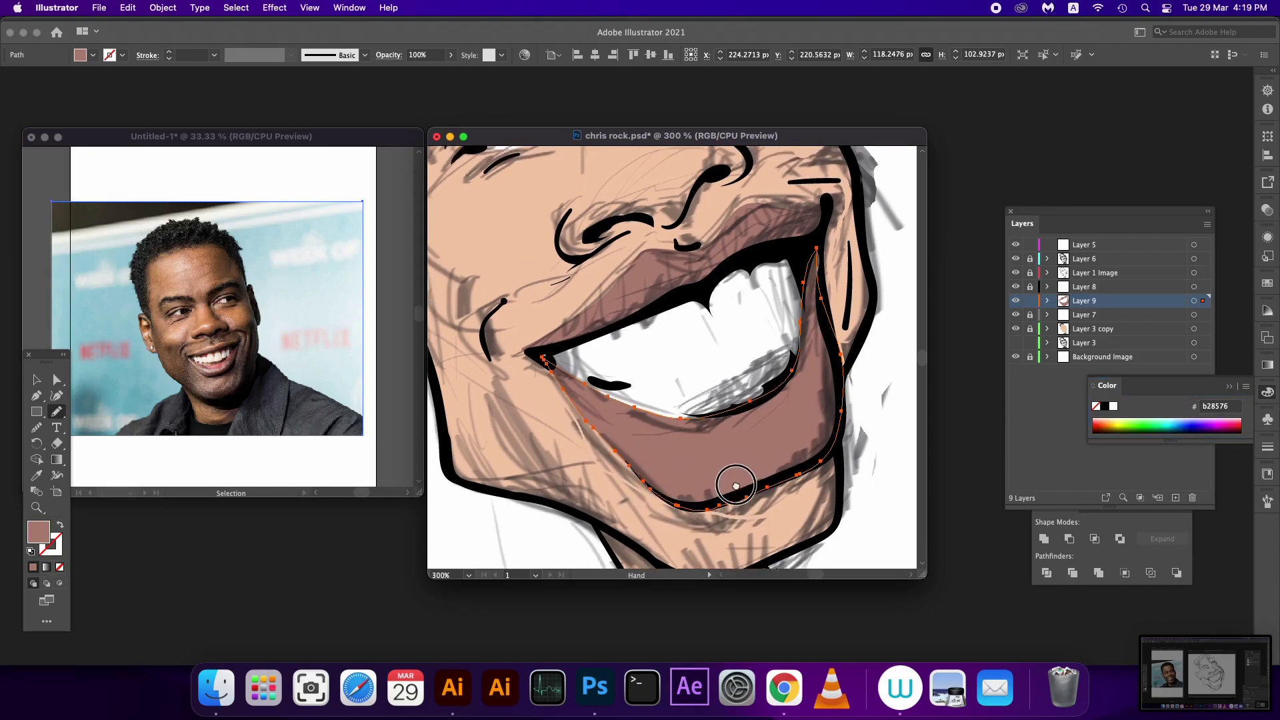
drag(619, 414, 728, 419)
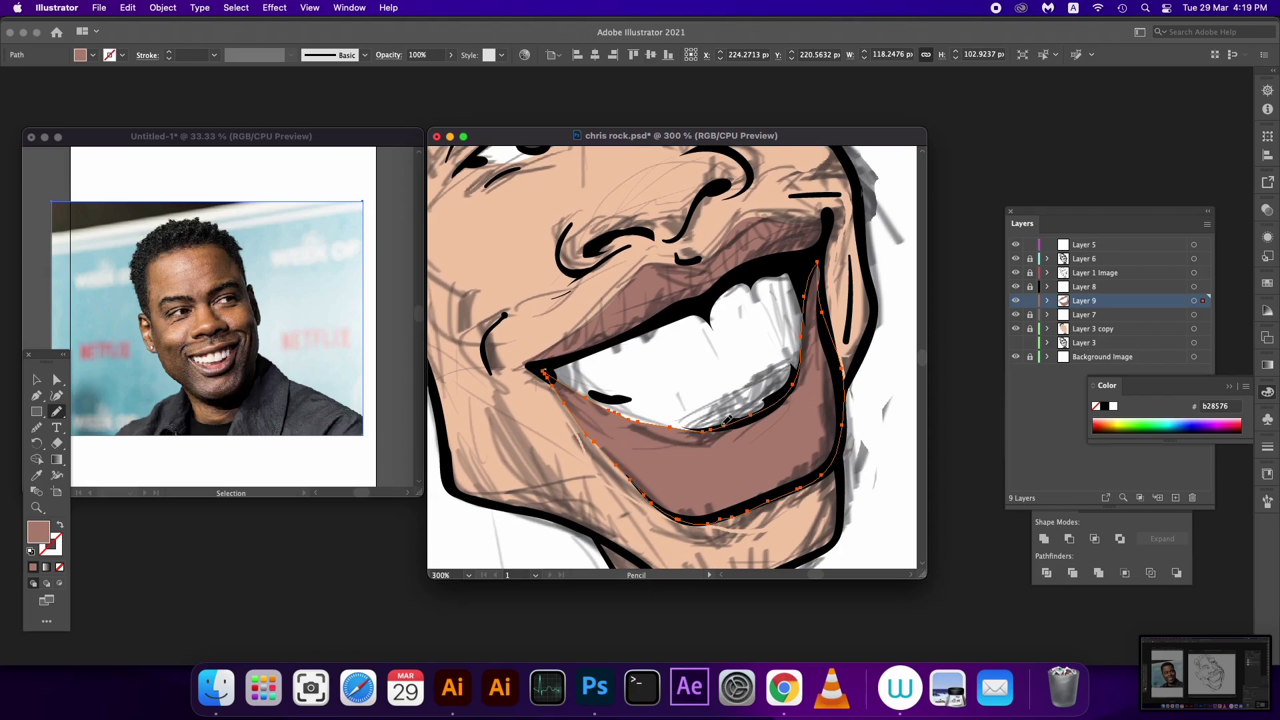
scroll(712, 426, up, 2)
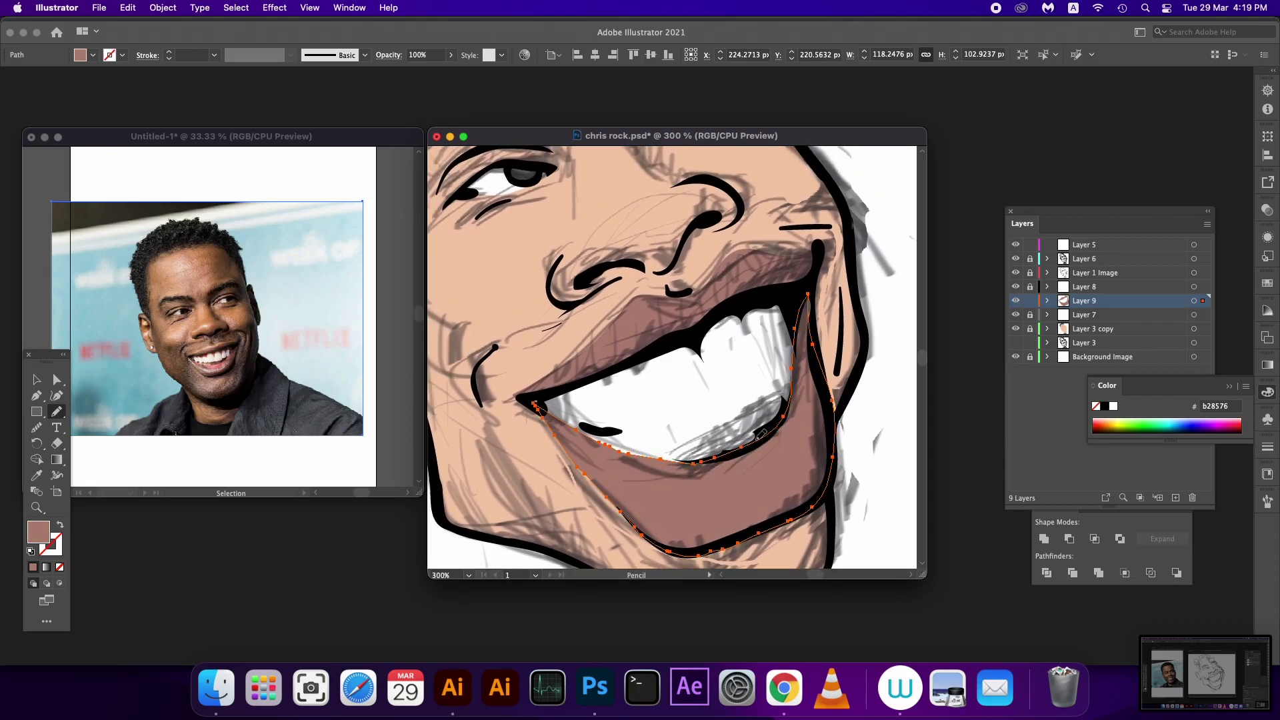
drag(797, 393, 809, 294)
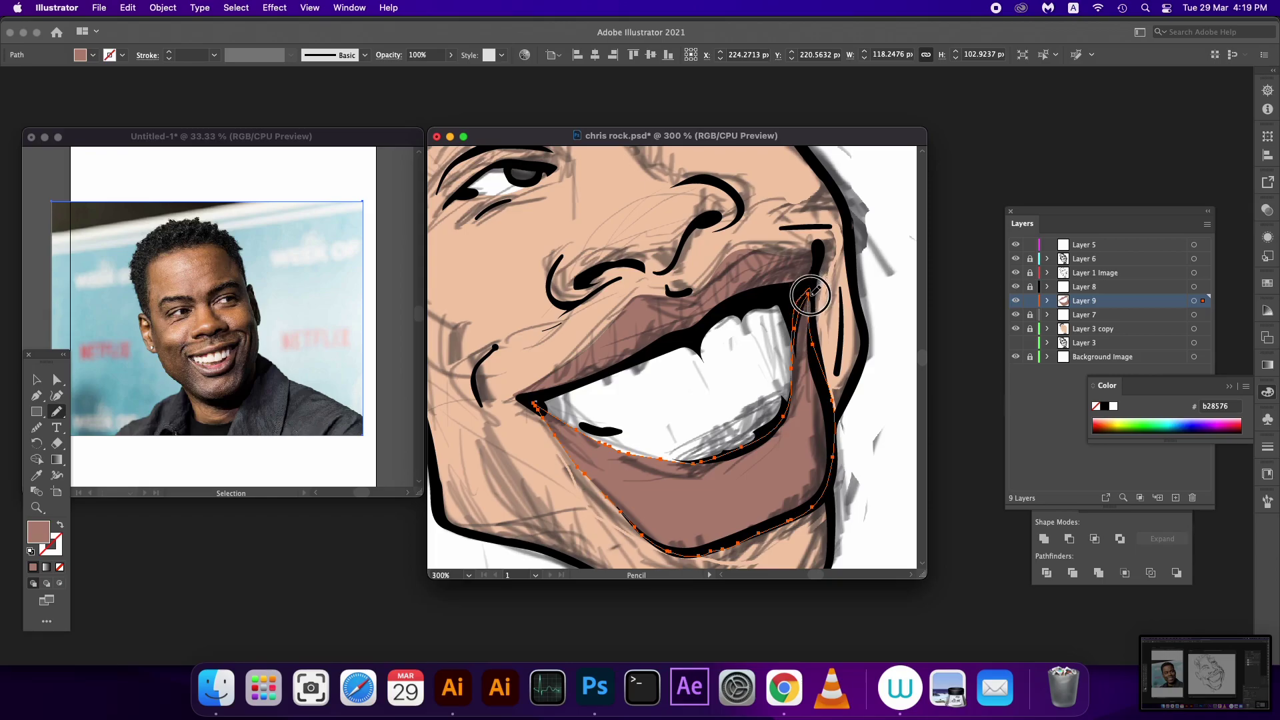
drag(815, 352, 802, 307)
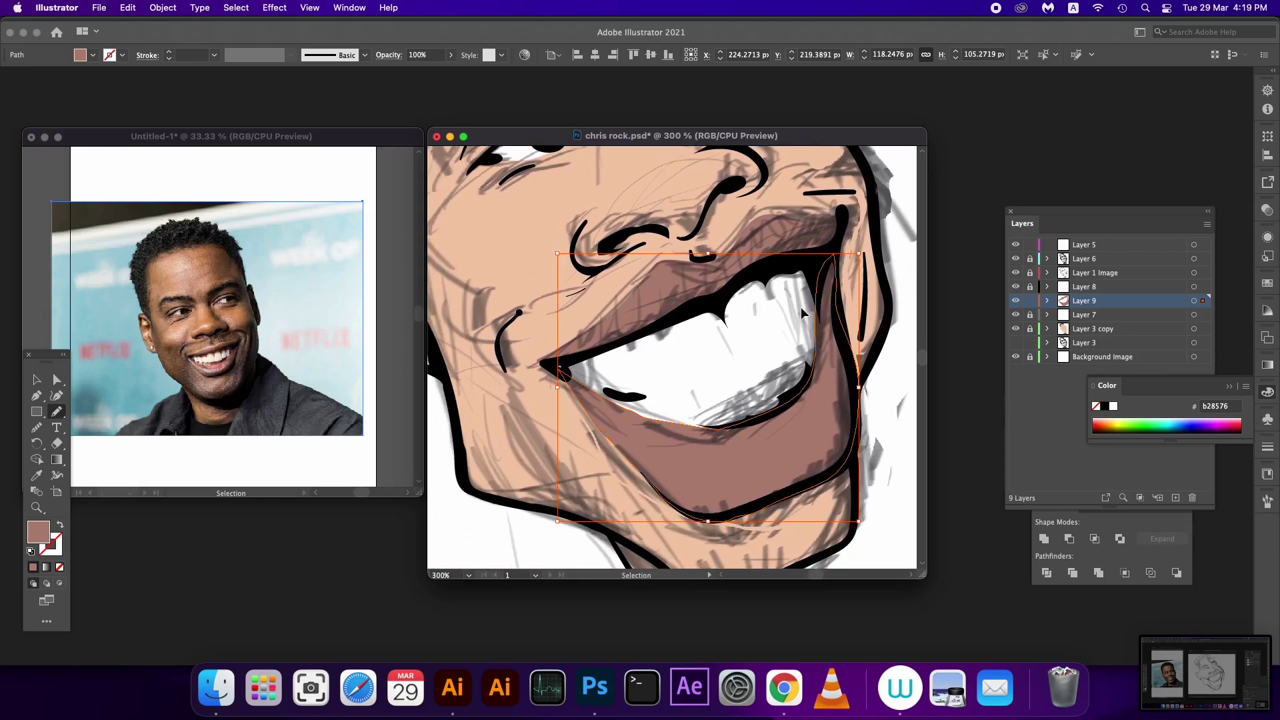
Step: Zoom out to show the whole head at 150% and lock the lip shading on Layer 9
key(super+minus)
key(super+minus)
key(super+minus)
key(super+equal)
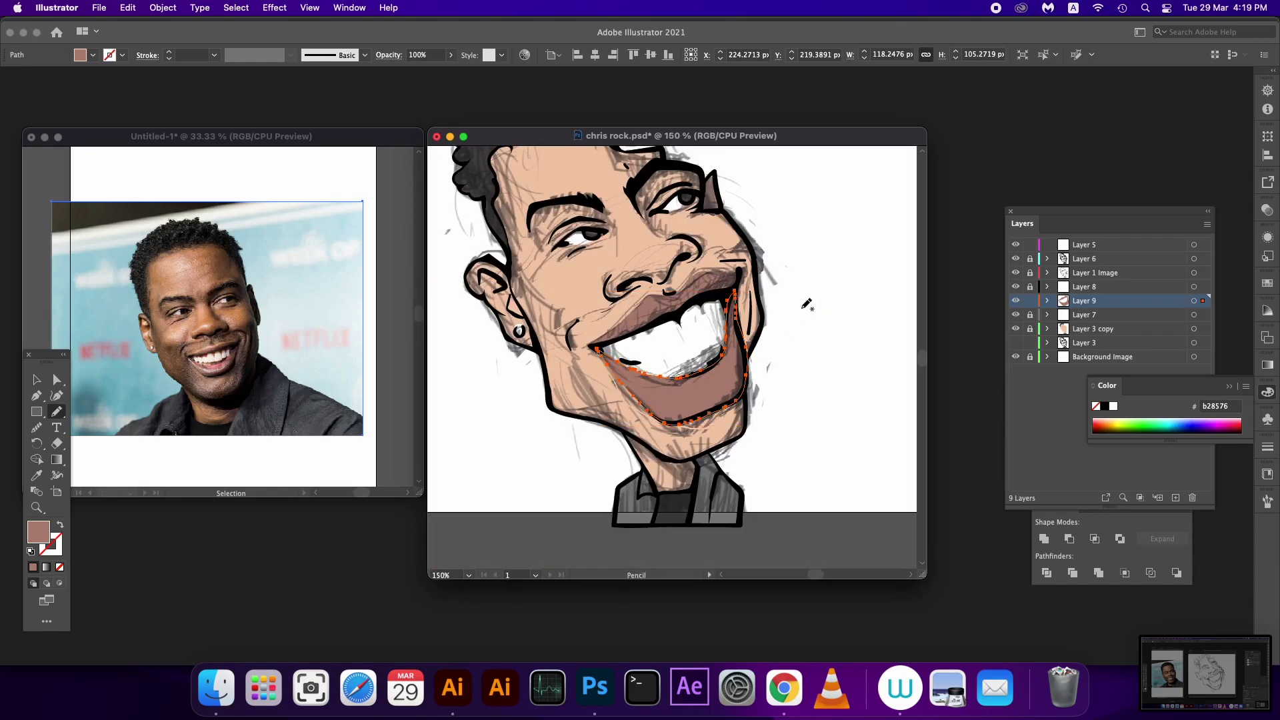
drag(697, 328, 698, 411)
key(super+2)
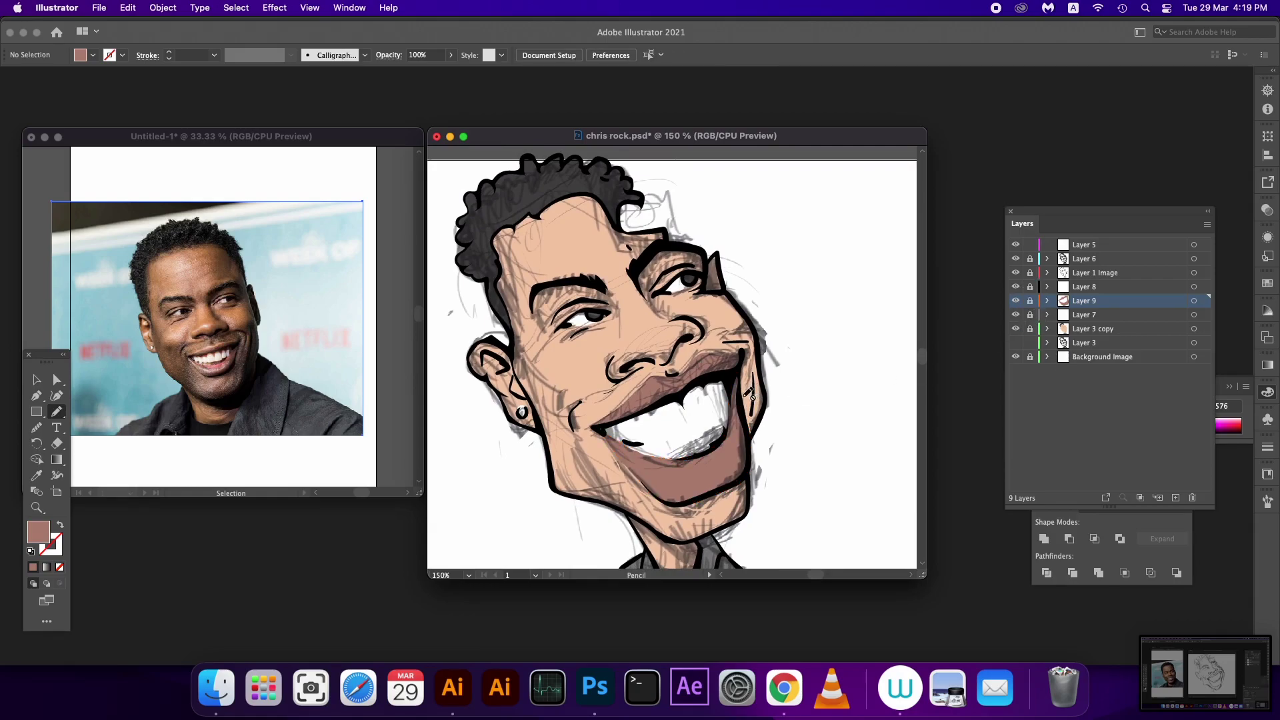
Step: Add Layer 10 above Layer 8 and trace pencil shadows around both eyes
click(1175, 496)
drag(1101, 305, 1092, 292)
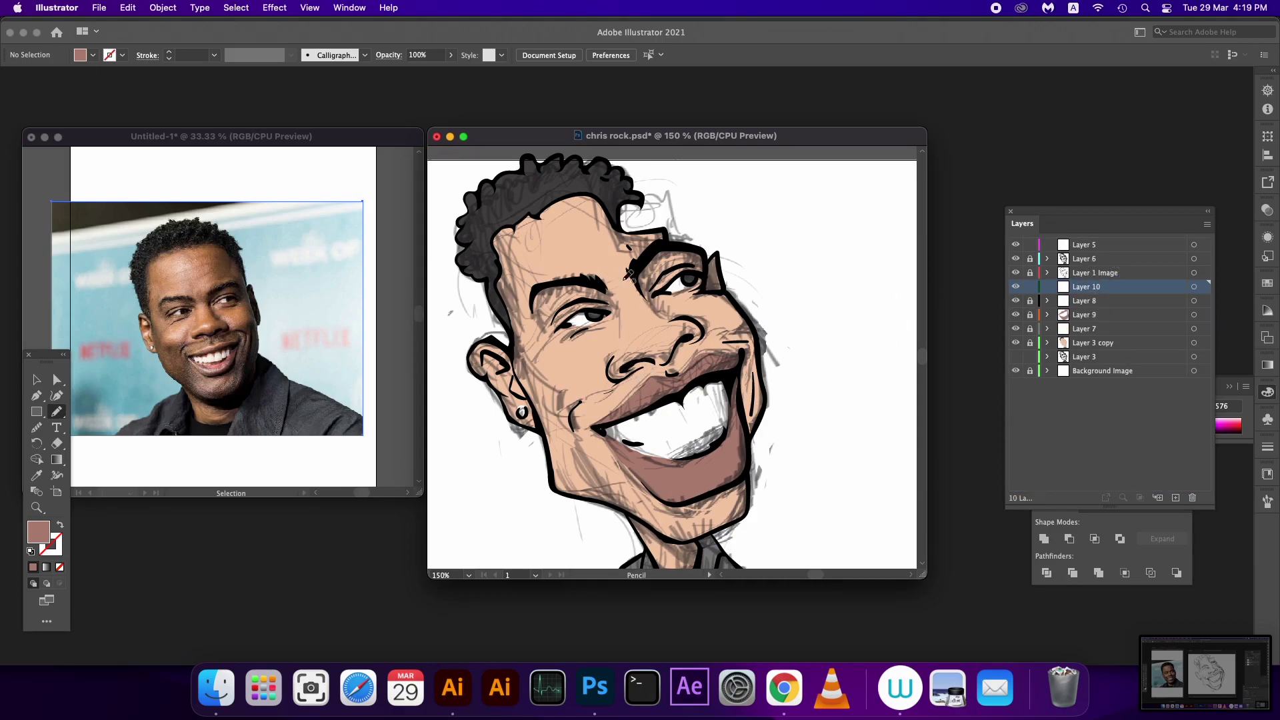
mouse_move(653, 260)
mouse_down()
mouse_move(671, 315)
mouse_move(650, 257)
mouse_up()
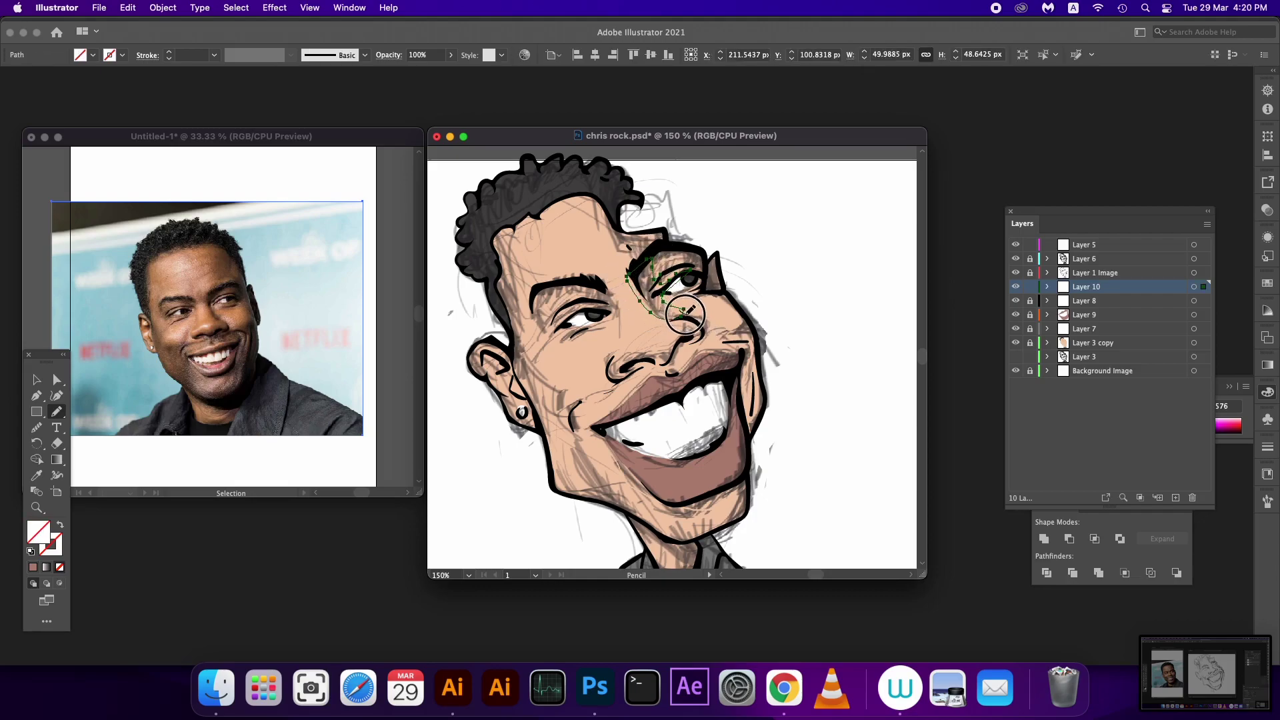
drag(682, 382, 694, 408)
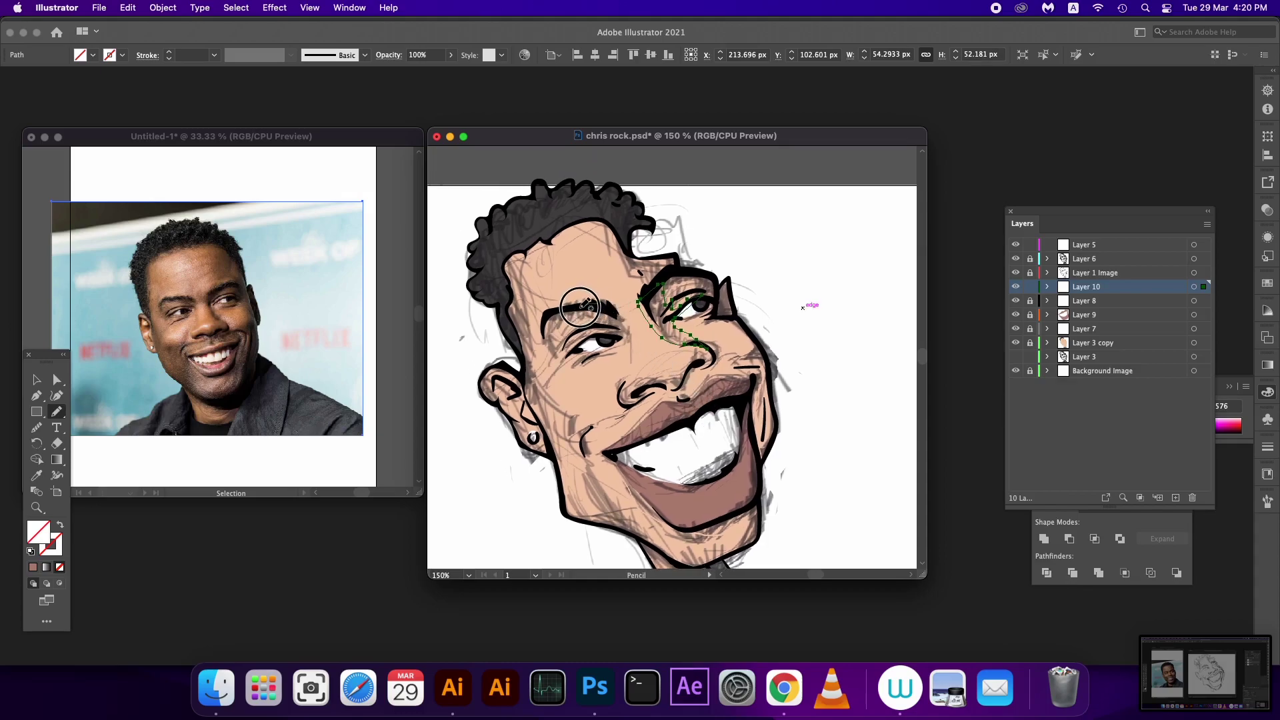
drag(594, 319, 595, 342)
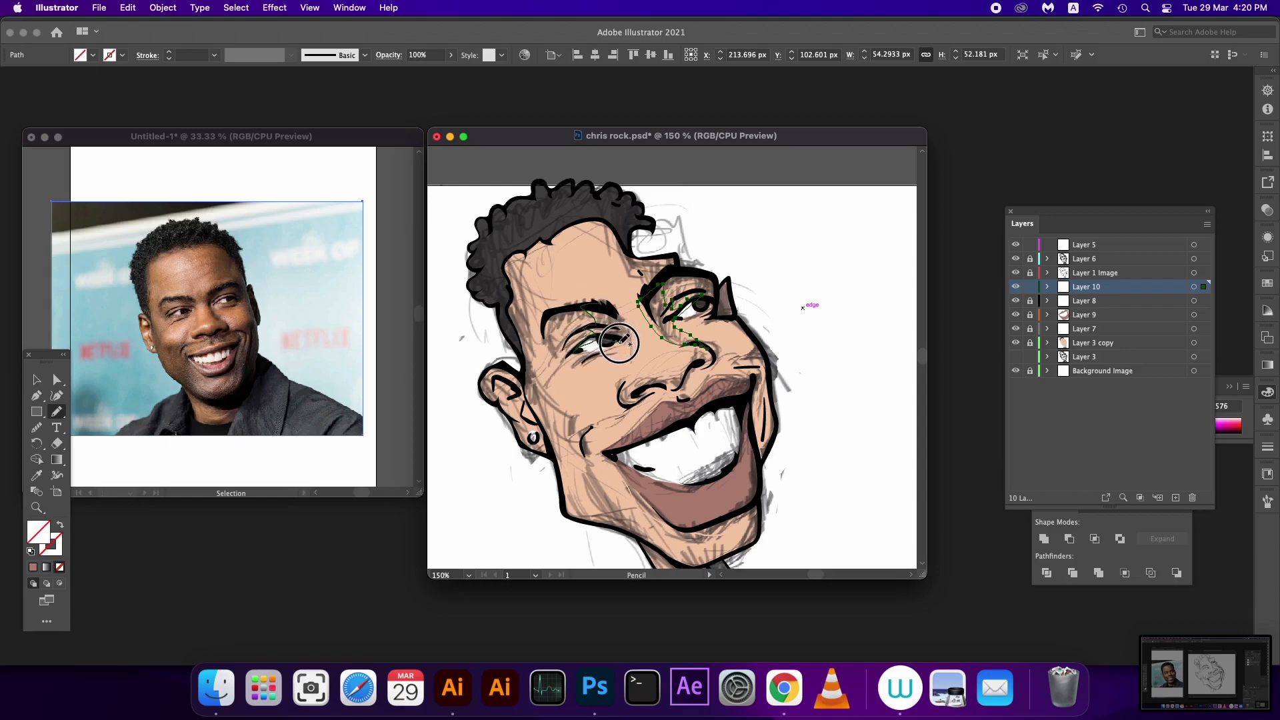
mouse_move(578, 351)
mouse_down()
mouse_move(626, 348)
mouse_move(580, 308)
mouse_up()
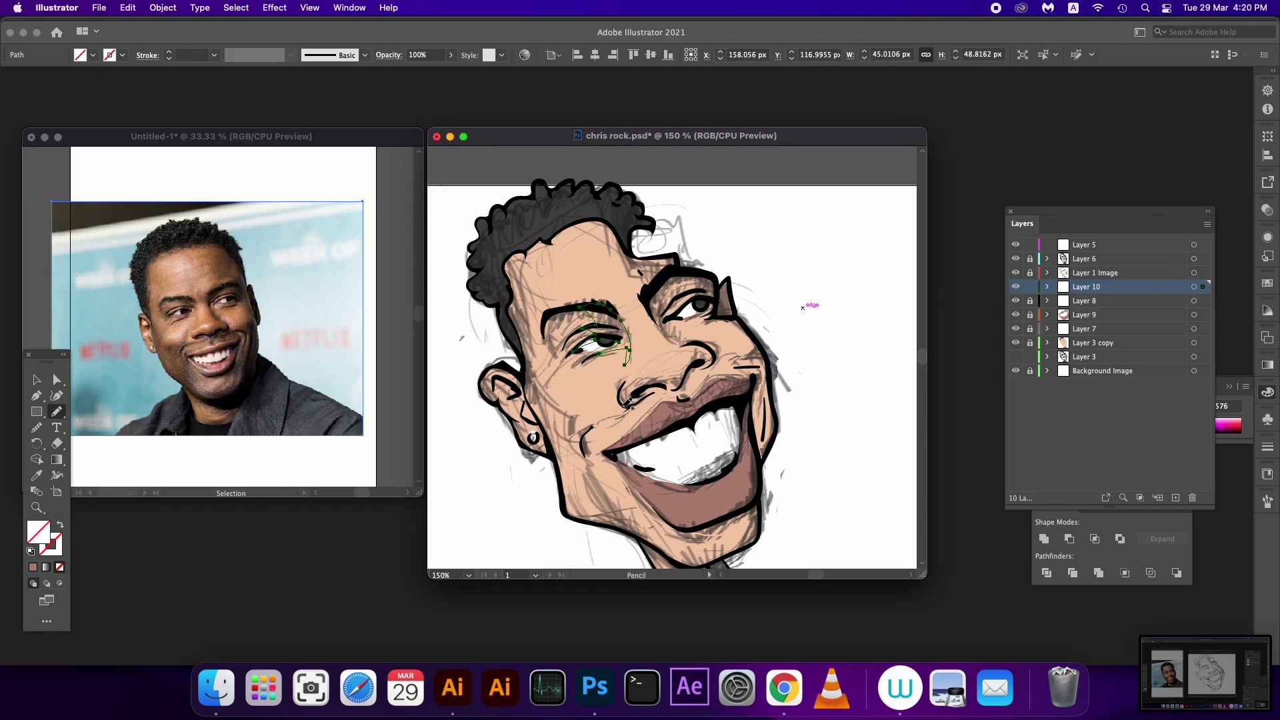
Step: Trace shadows under the nose, beside the mouth, beneath the lower teeth and along the chin
mouse_move(624, 400)
mouse_down()
mouse_move(710, 366)
mouse_move(692, 394)
mouse_move(615, 400)
mouse_move(651, 407)
mouse_up()
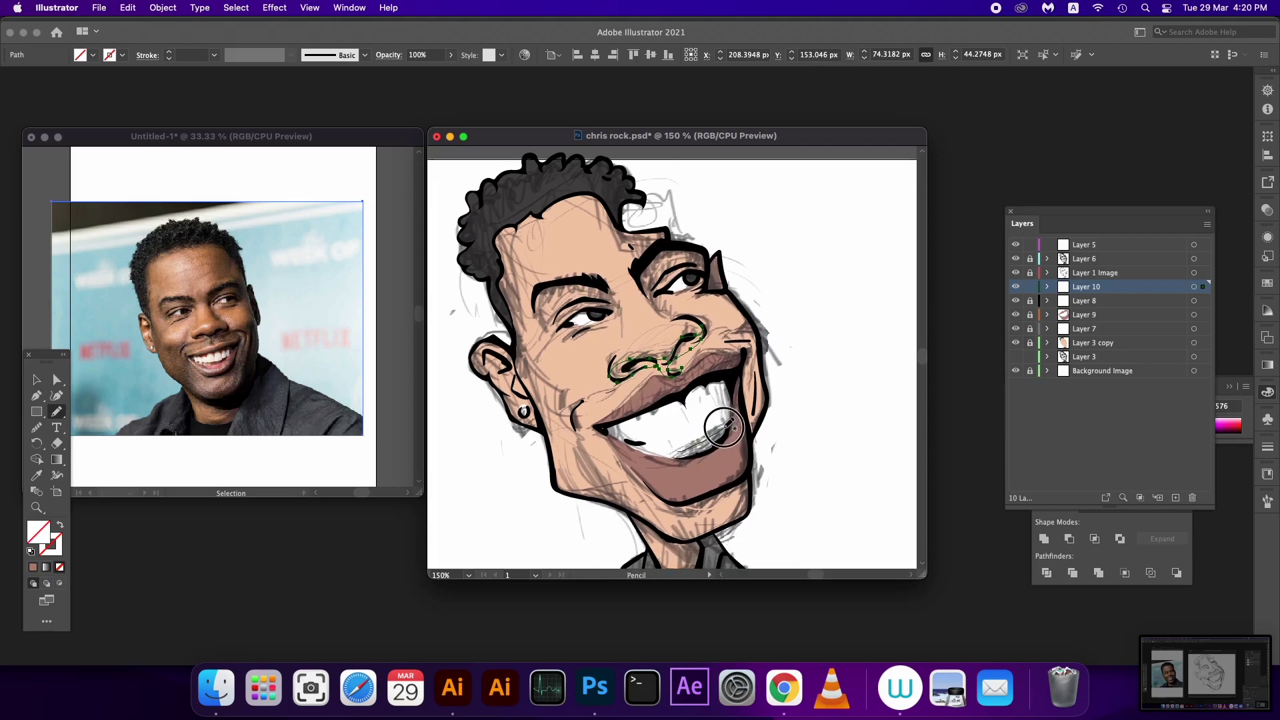
mouse_move(732, 401)
mouse_down()
mouse_move(716, 445)
mouse_move(657, 457)
mouse_up()
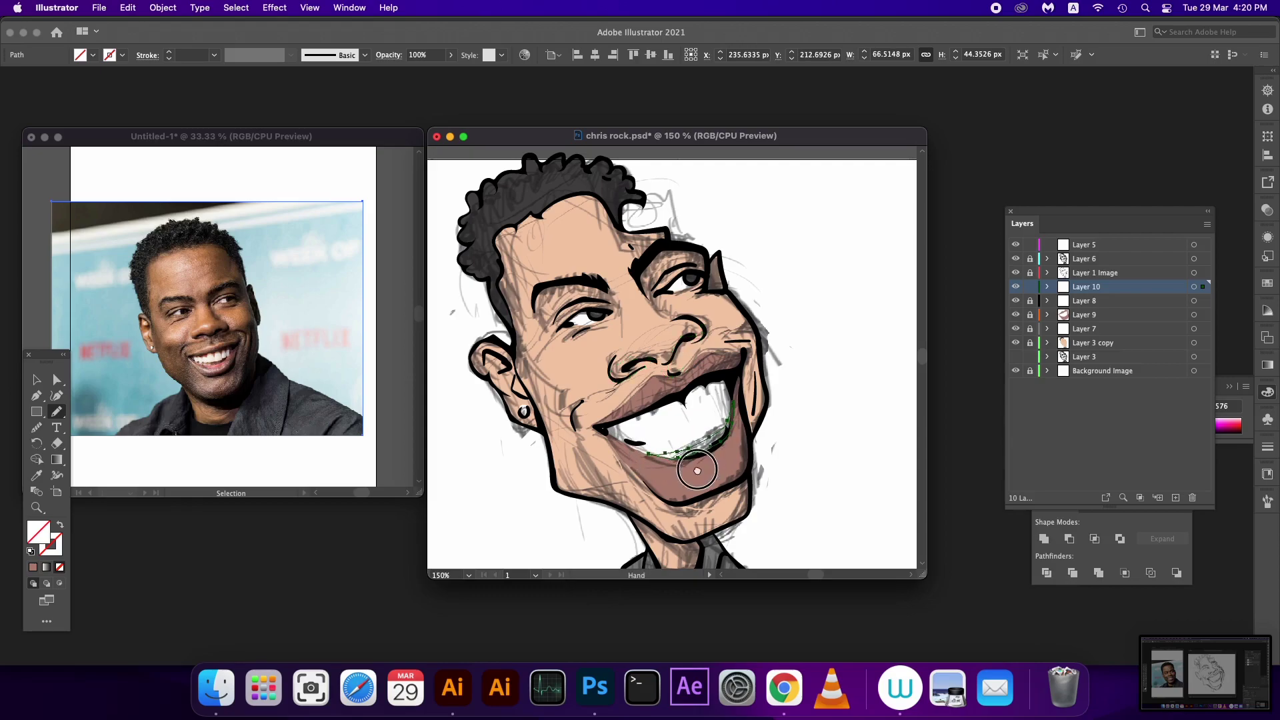
mouse_move(687, 499)
mouse_down()
mouse_move(661, 466)
mouse_move(723, 439)
mouse_up()
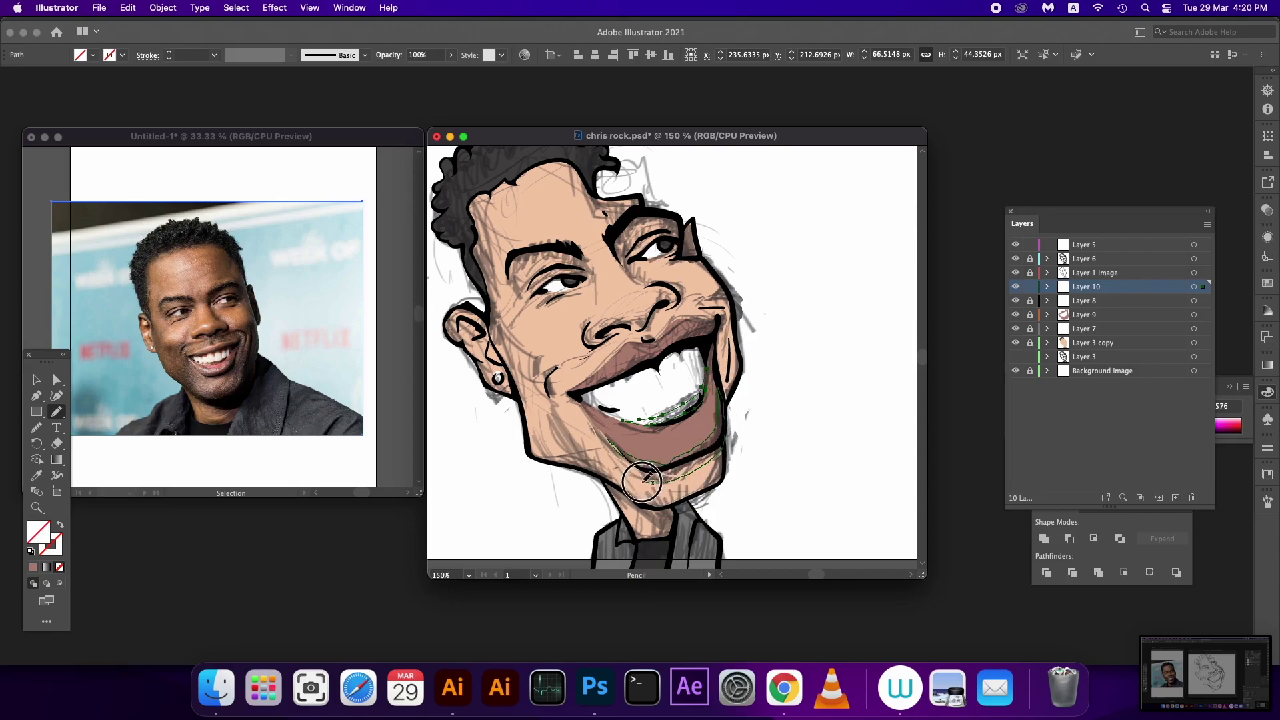
mouse_move(681, 474)
mouse_down()
mouse_move(606, 438)
mouse_move(707, 438)
mouse_up()
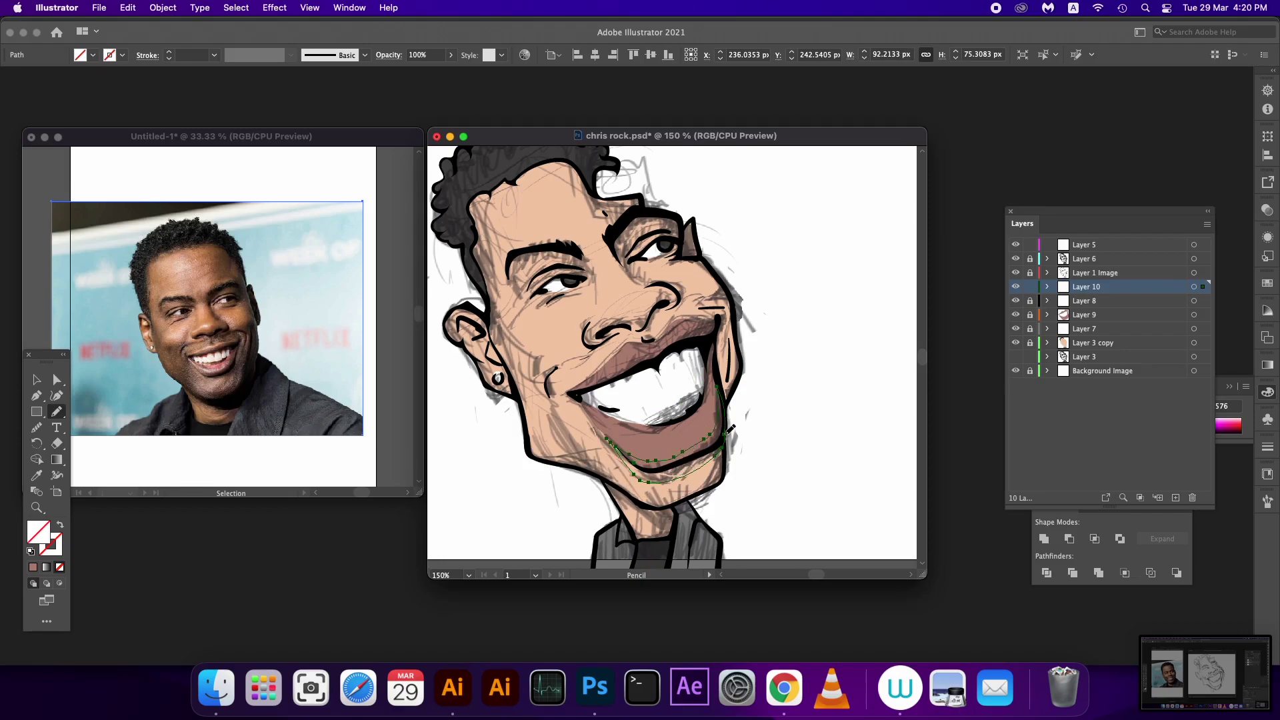
scroll(690, 420, up, 3)
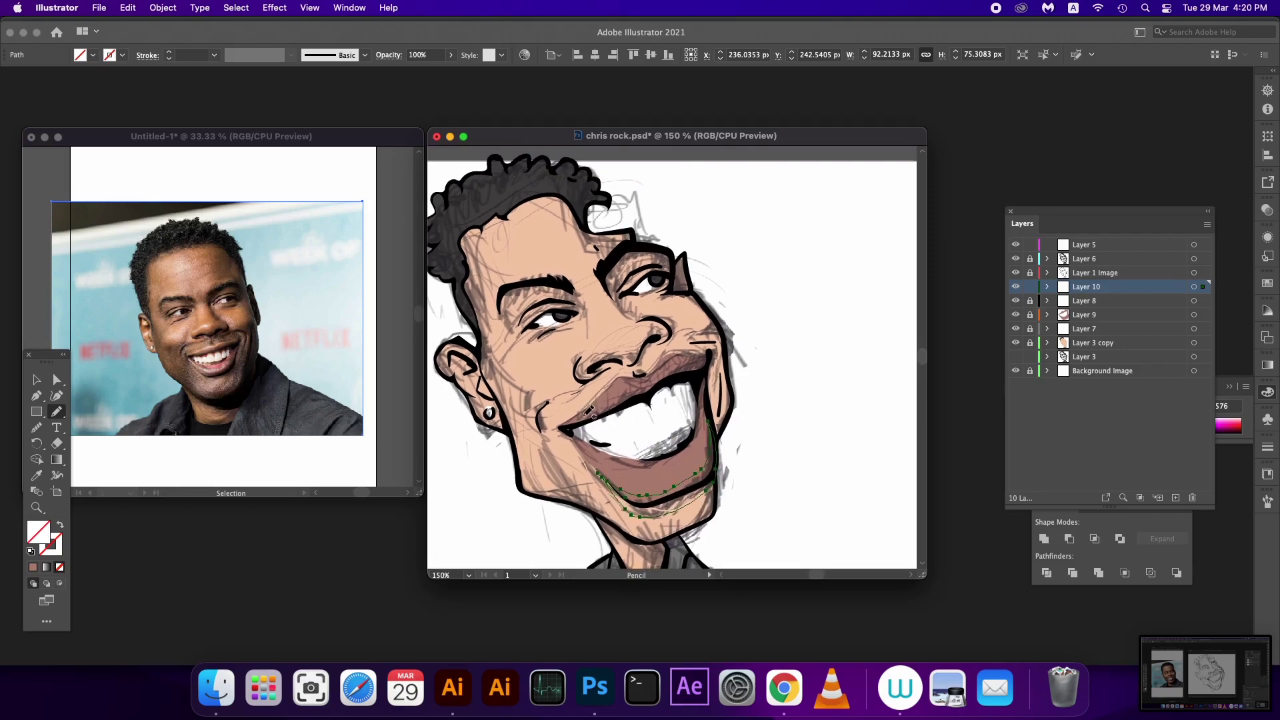
Step: Trace shadows along the upper lip, the left jawline and the neck under the jaw
mouse_move(562, 428)
mouse_down()
mouse_move(650, 373)
mouse_move(694, 374)
mouse_up()
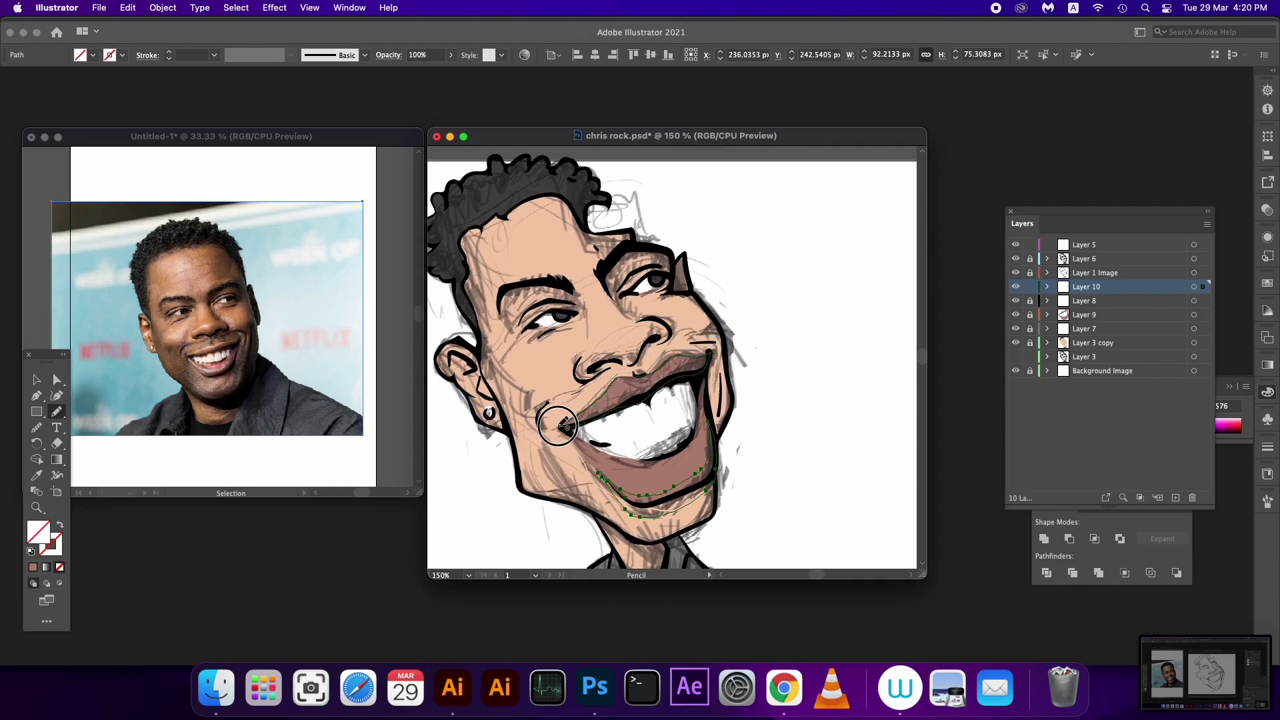
drag(694, 373, 557, 427)
drag(638, 396, 628, 295)
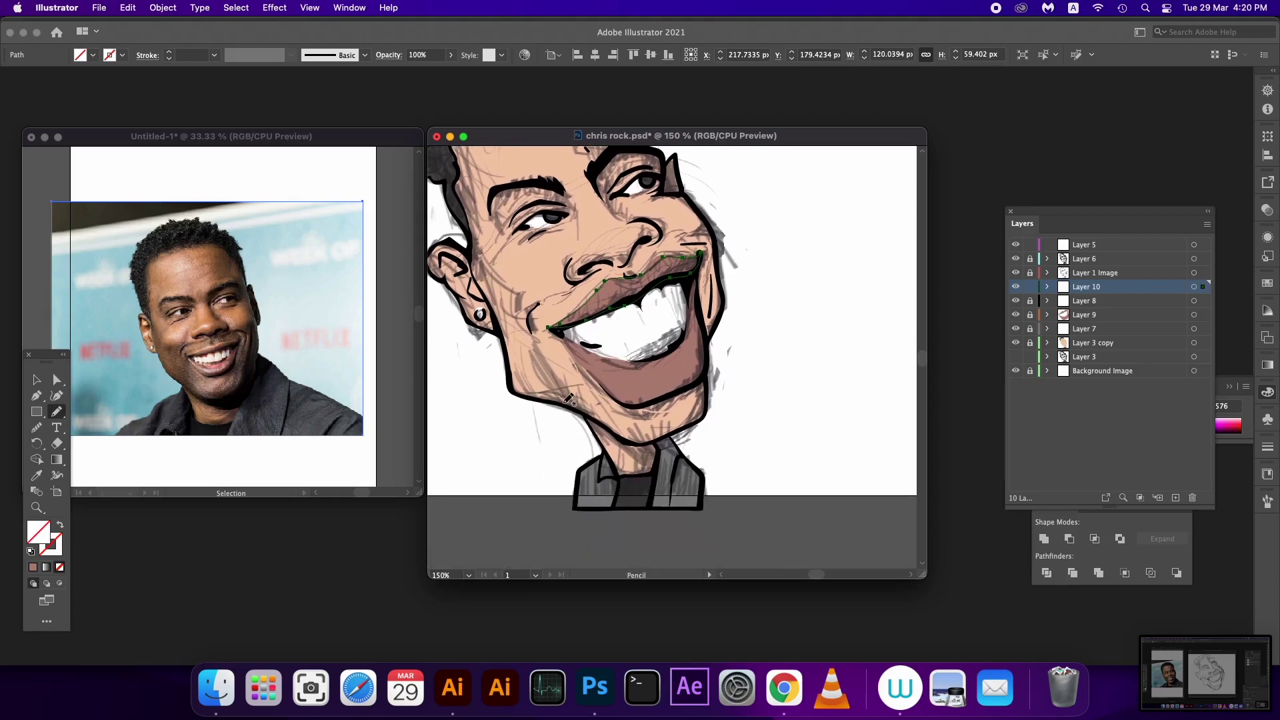
mouse_move(580, 414)
mouse_down()
mouse_move(500, 333)
mouse_move(585, 397)
mouse_move(700, 398)
mouse_move(708, 378)
mouse_up()
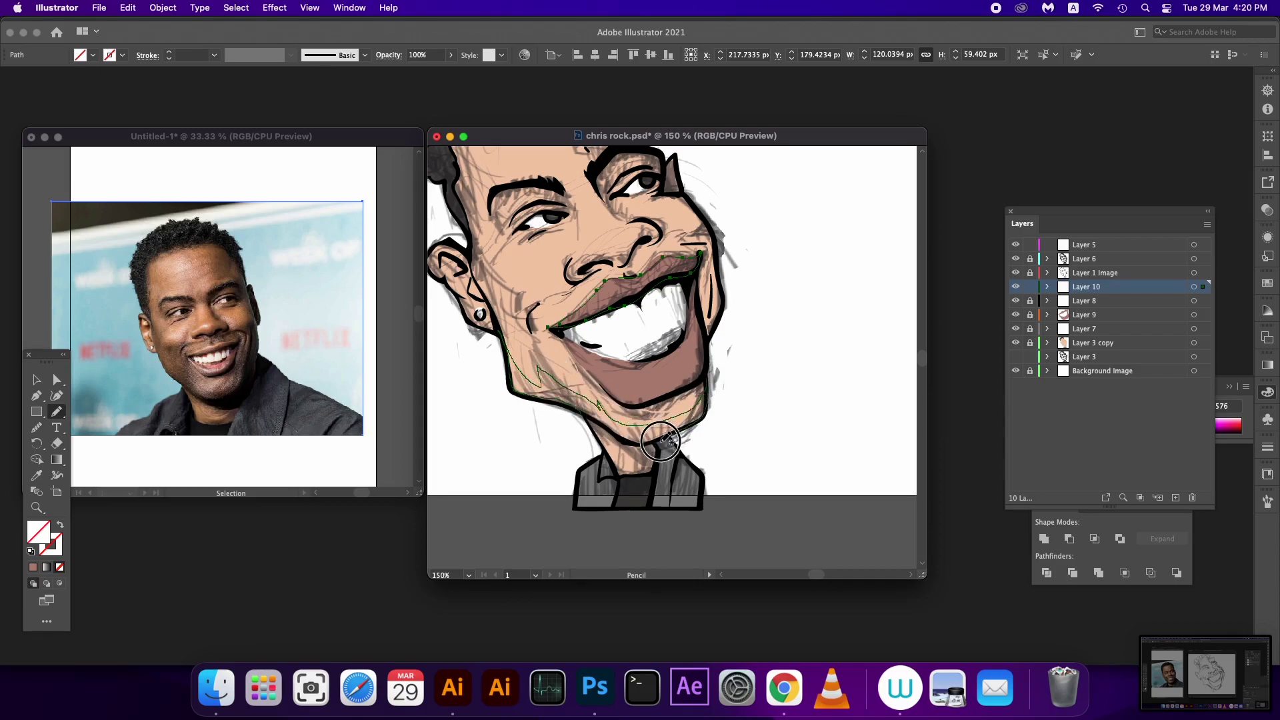
drag(656, 459, 563, 397)
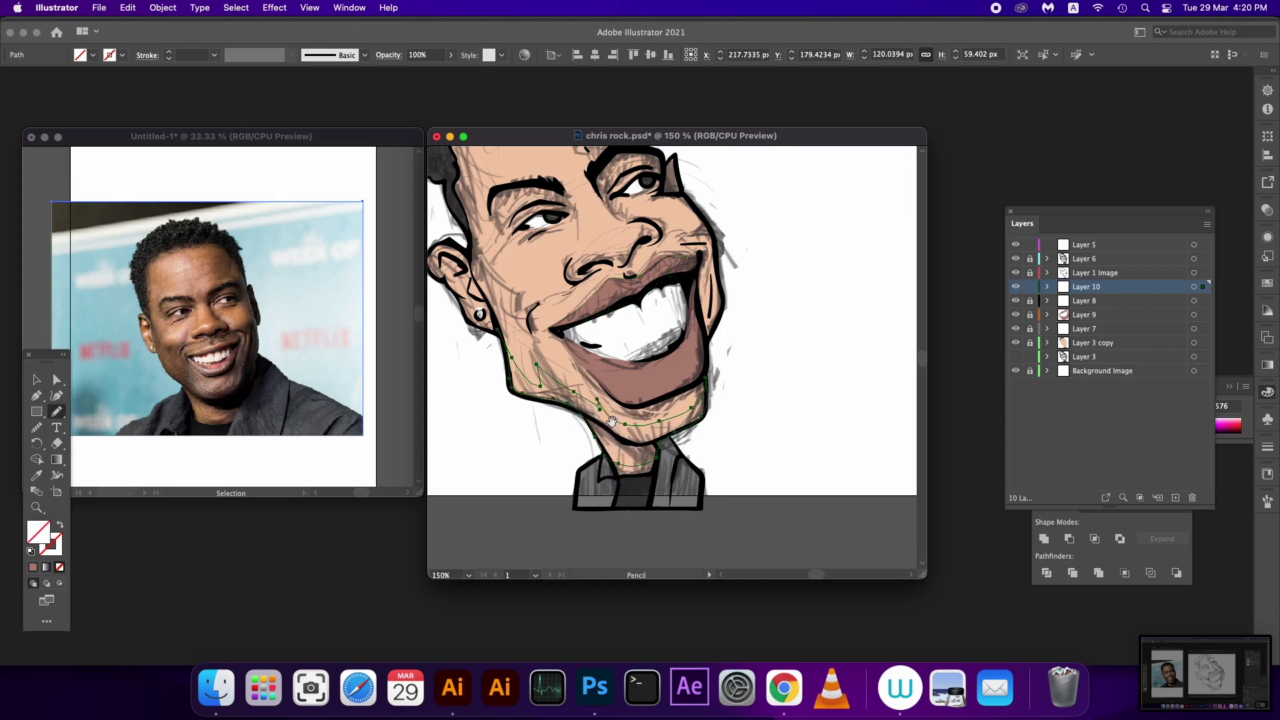
drag(611, 440, 637, 525)
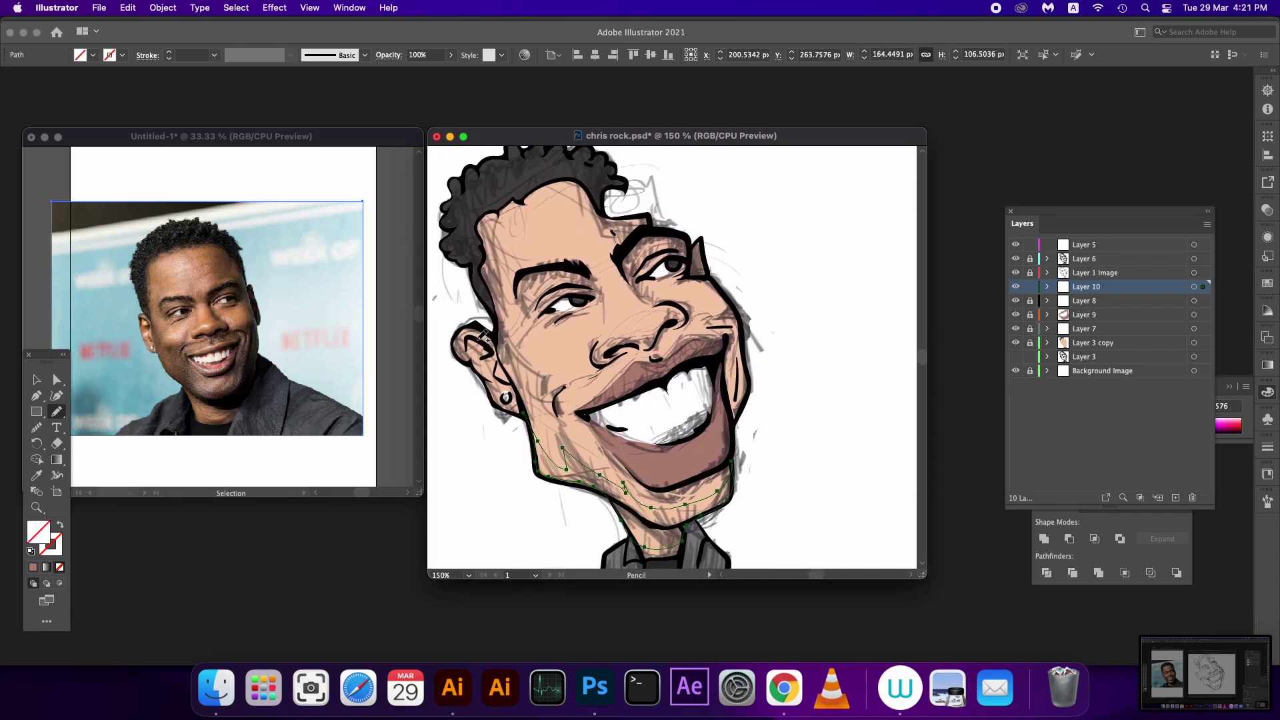
Step: Pencil shadow paths inside the ear and from the hairline along the brow and forehead
drag(464, 338, 493, 360)
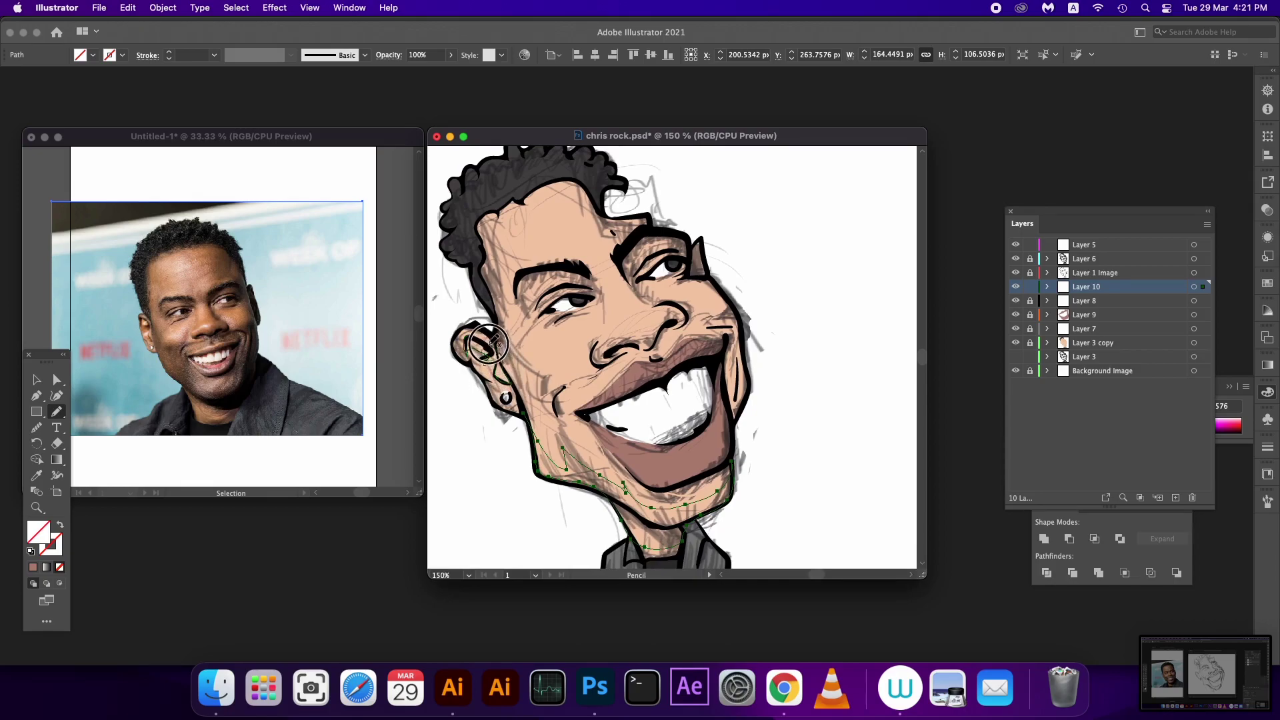
drag(493, 360, 470, 340)
scroll(525, 337, up, 3)
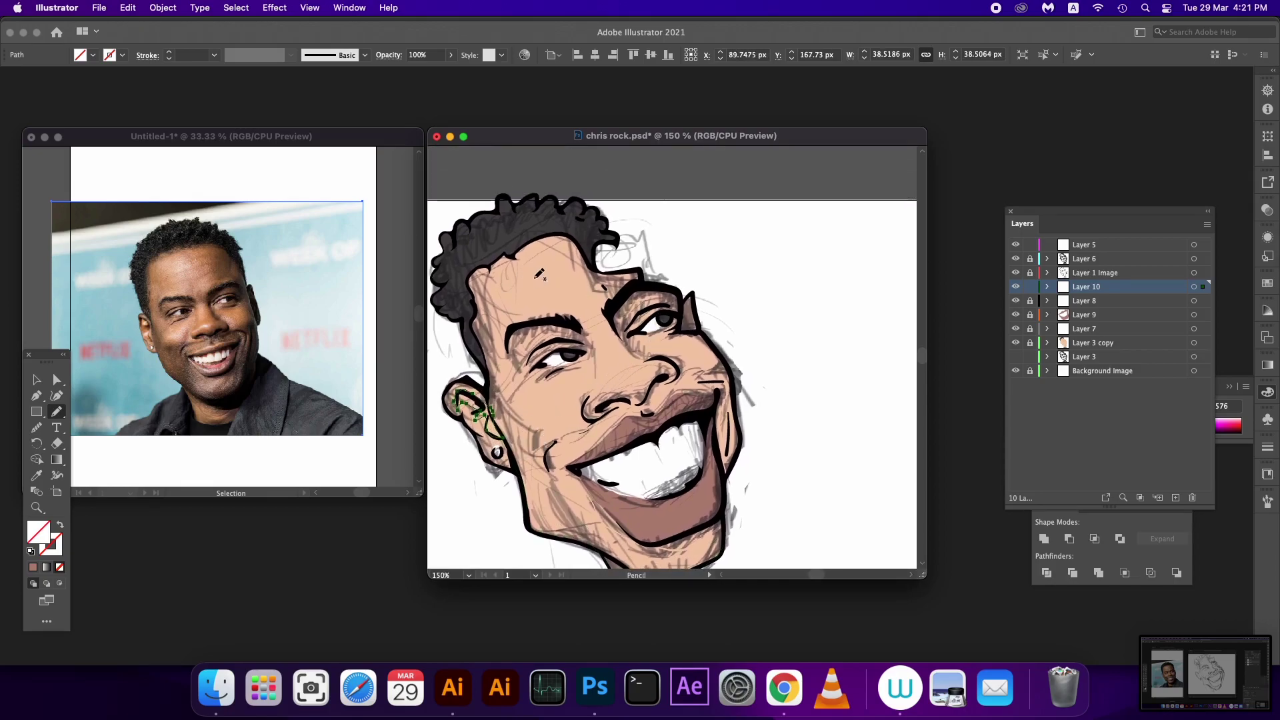
drag(563, 251, 660, 310)
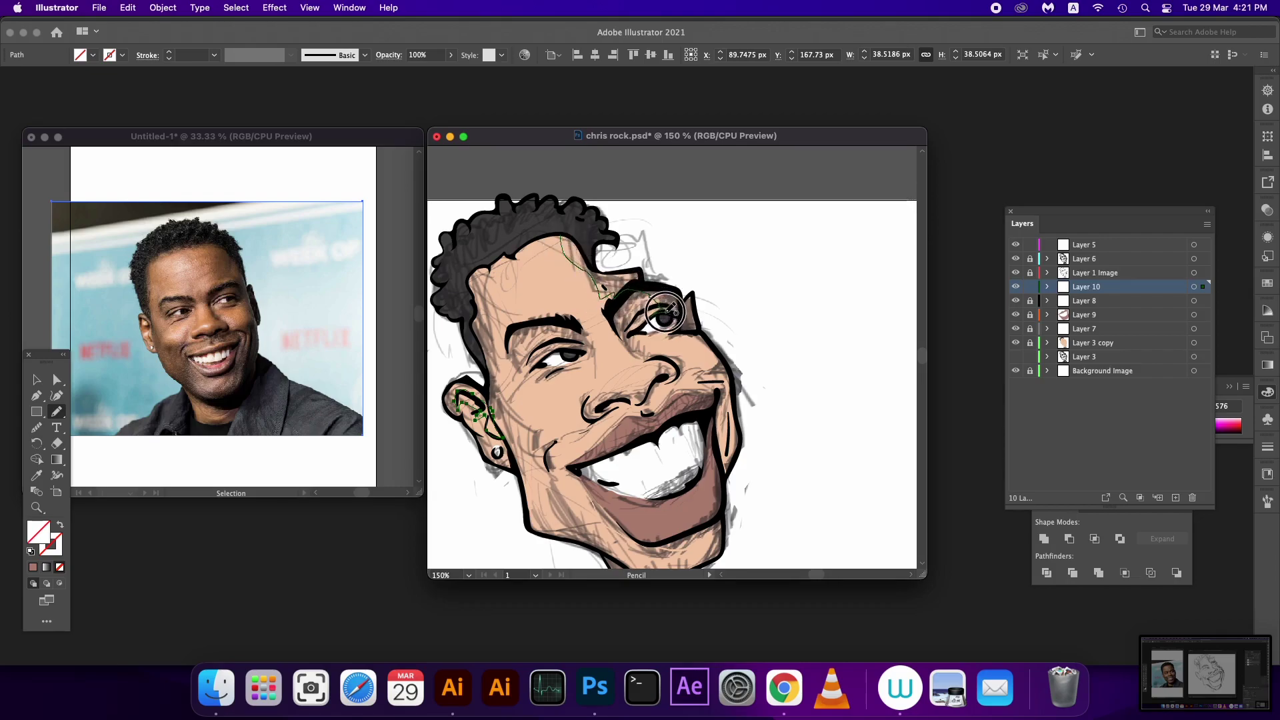
mouse_move(664, 308)
mouse_down()
mouse_move(719, 377)
mouse_move(726, 481)
mouse_up()
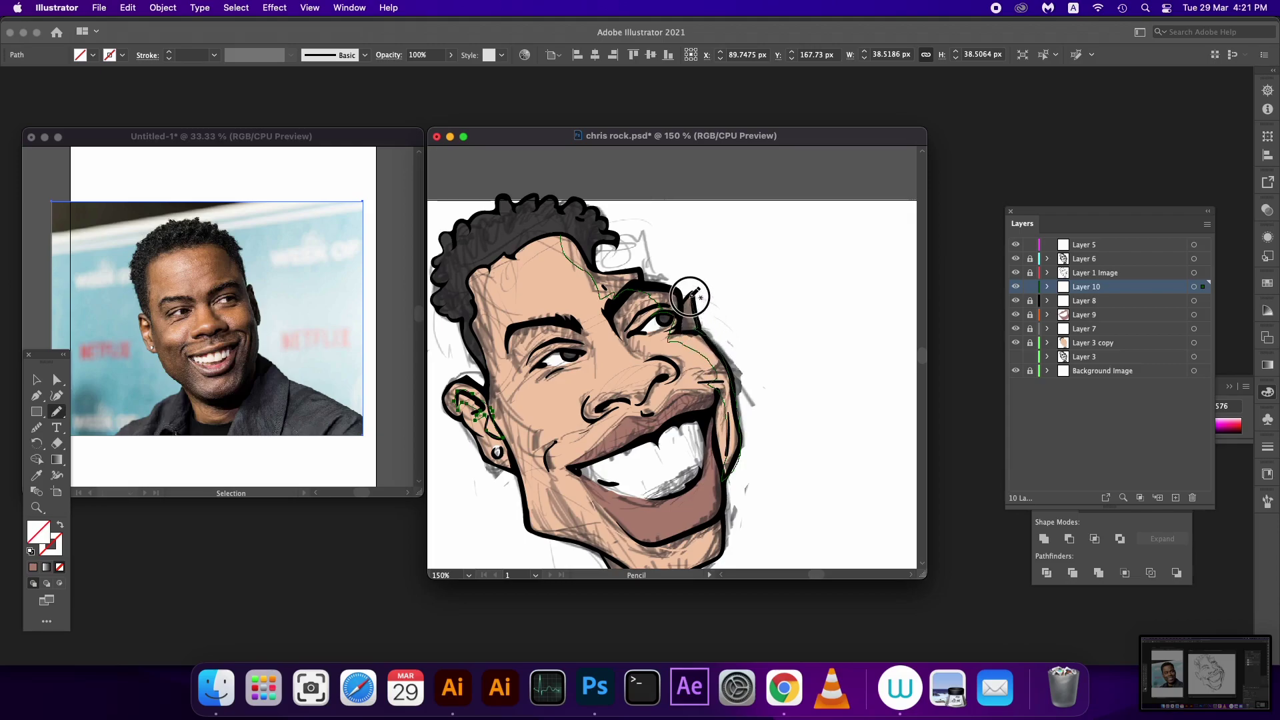
mouse_move(619, 273)
mouse_down()
mouse_move(590, 234)
mouse_move(560, 224)
mouse_move(522, 252)
mouse_move(579, 251)
mouse_up()
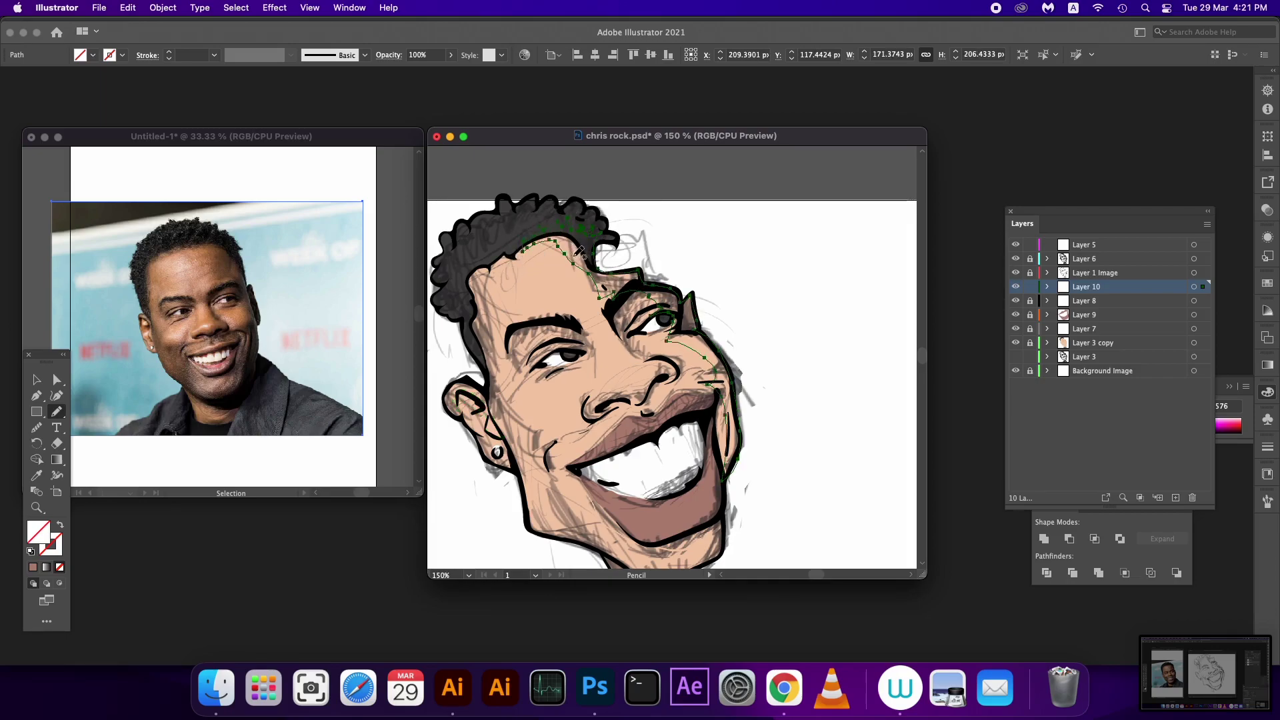
drag(615, 338, 625, 404)
Step: Fill all Layer 10 shadow paths dark purple 4f1b4f and start a shadow path in the hair
click(1202, 288)
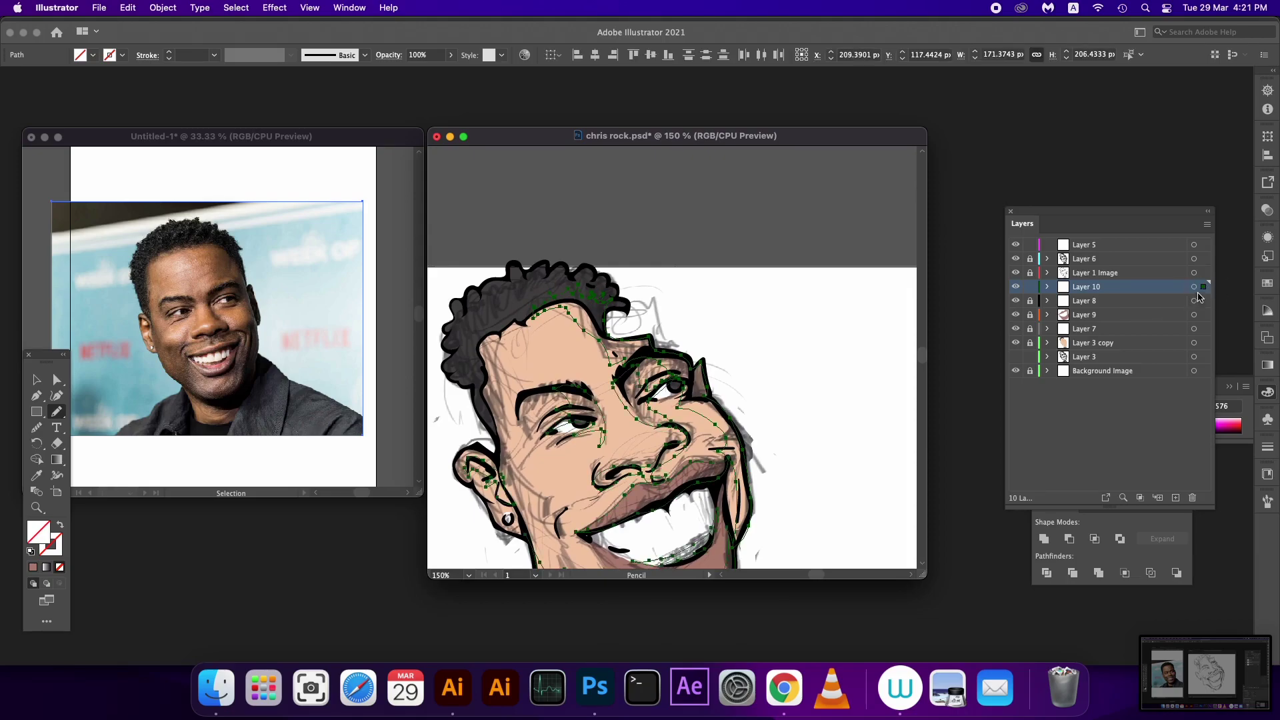
click(33, 567)
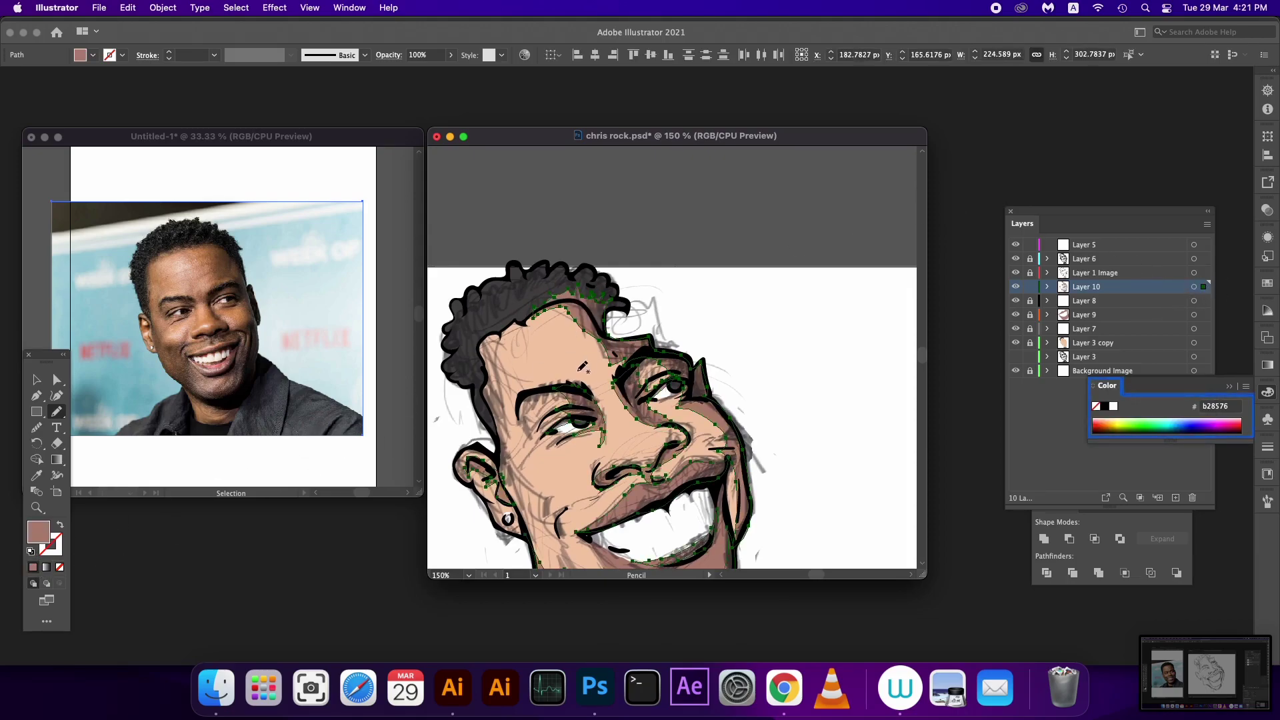
double_click(40, 532)
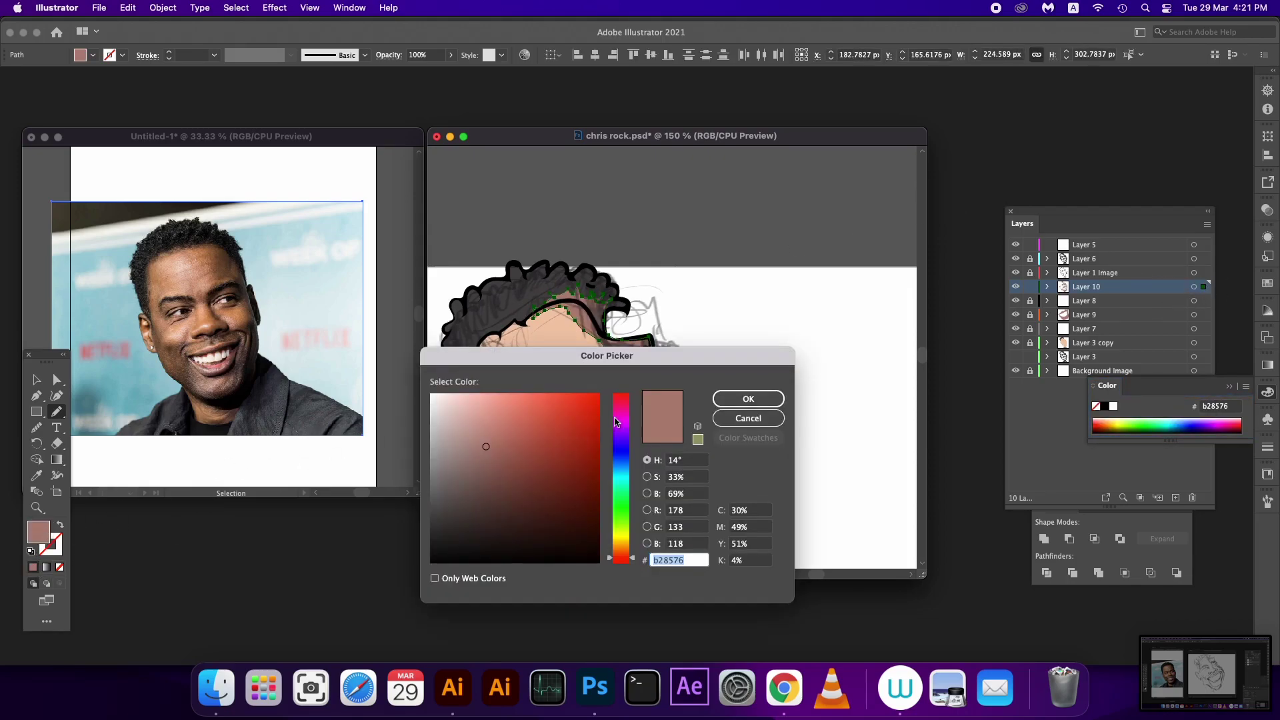
click(617, 421)
drag(524, 521, 521, 530)
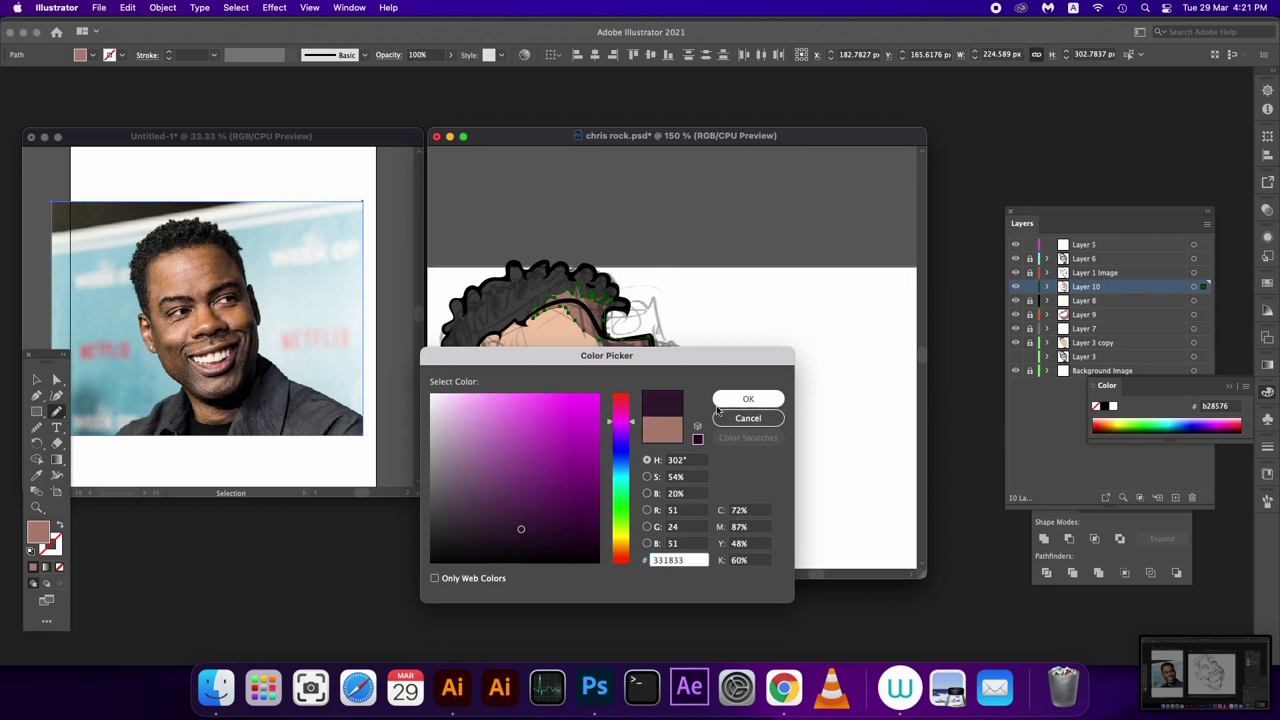
click(538, 509)
click(748, 399)
mouse_move(740, 420)
mouse_down()
mouse_move(736, 299)
mouse_move(750, 340)
mouse_up()
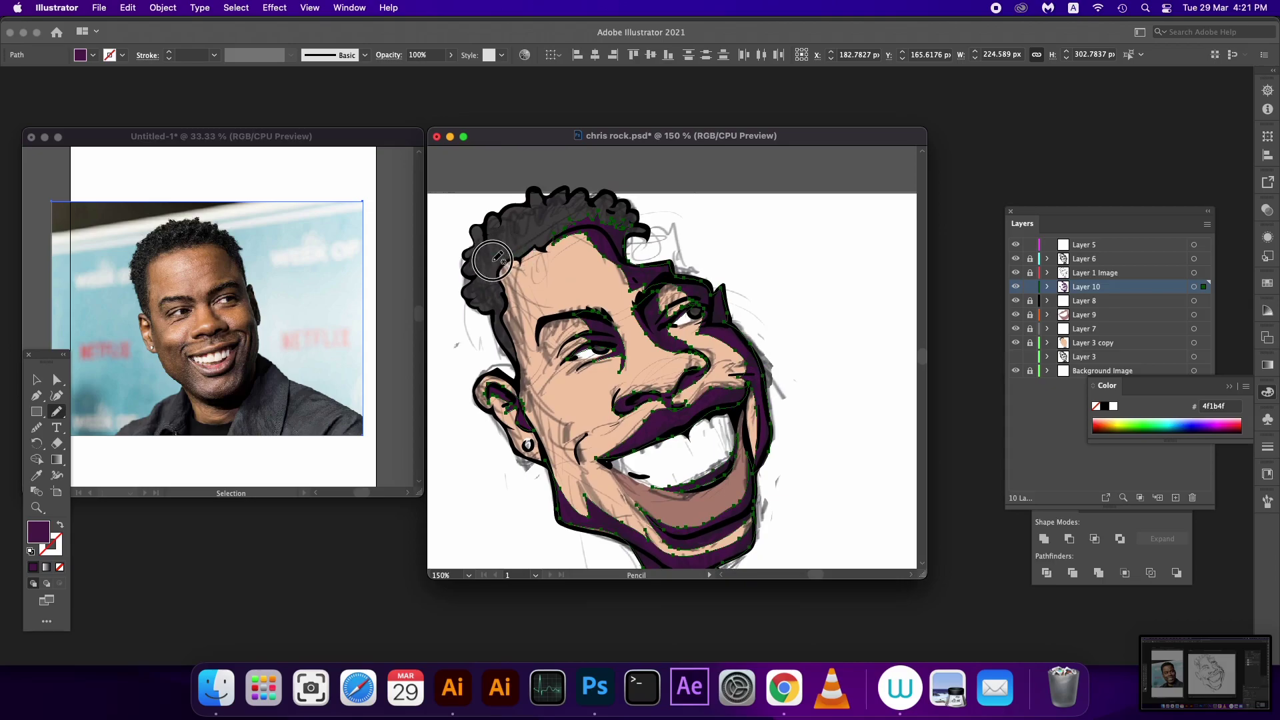
mouse_move(531, 244)
mouse_down()
mouse_move(490, 270)
mouse_move(534, 386)
mouse_move(524, 245)
mouse_move(520, 256)
mouse_up()
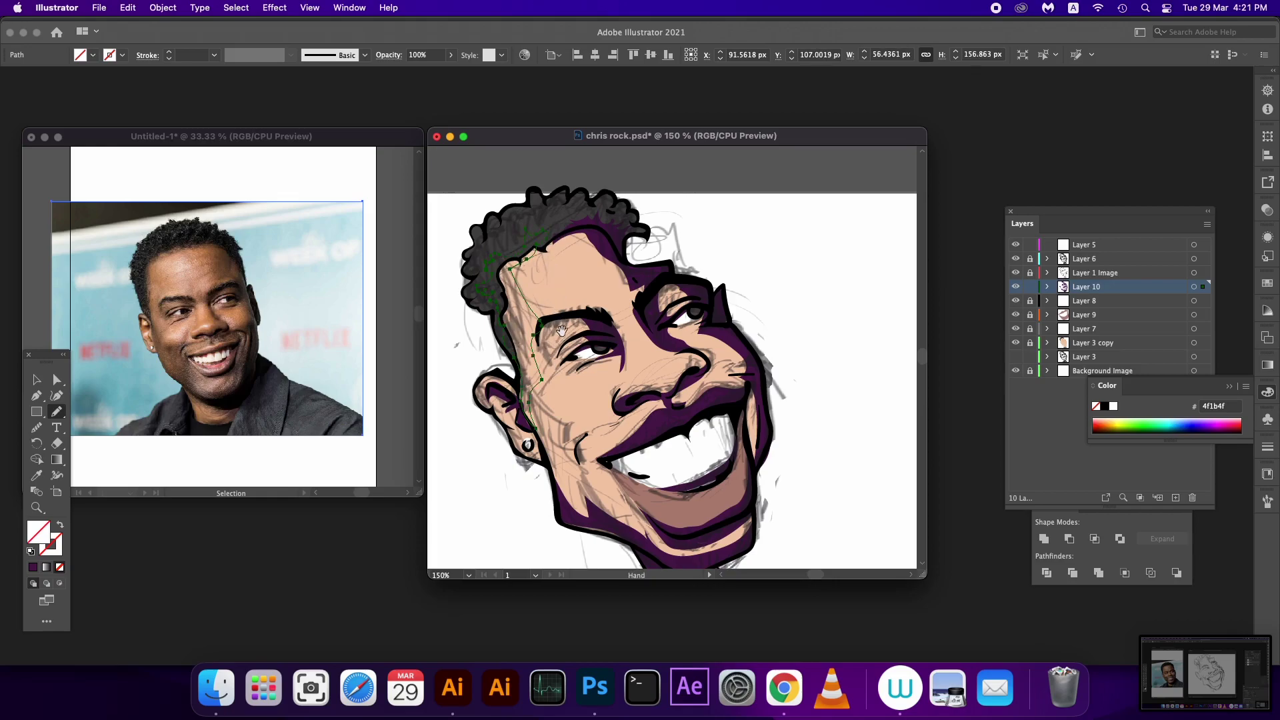
Step: Finish the hair shadow and trace shadows from cheek to nose and along the lower lip
drag(575, 351, 532, 313)
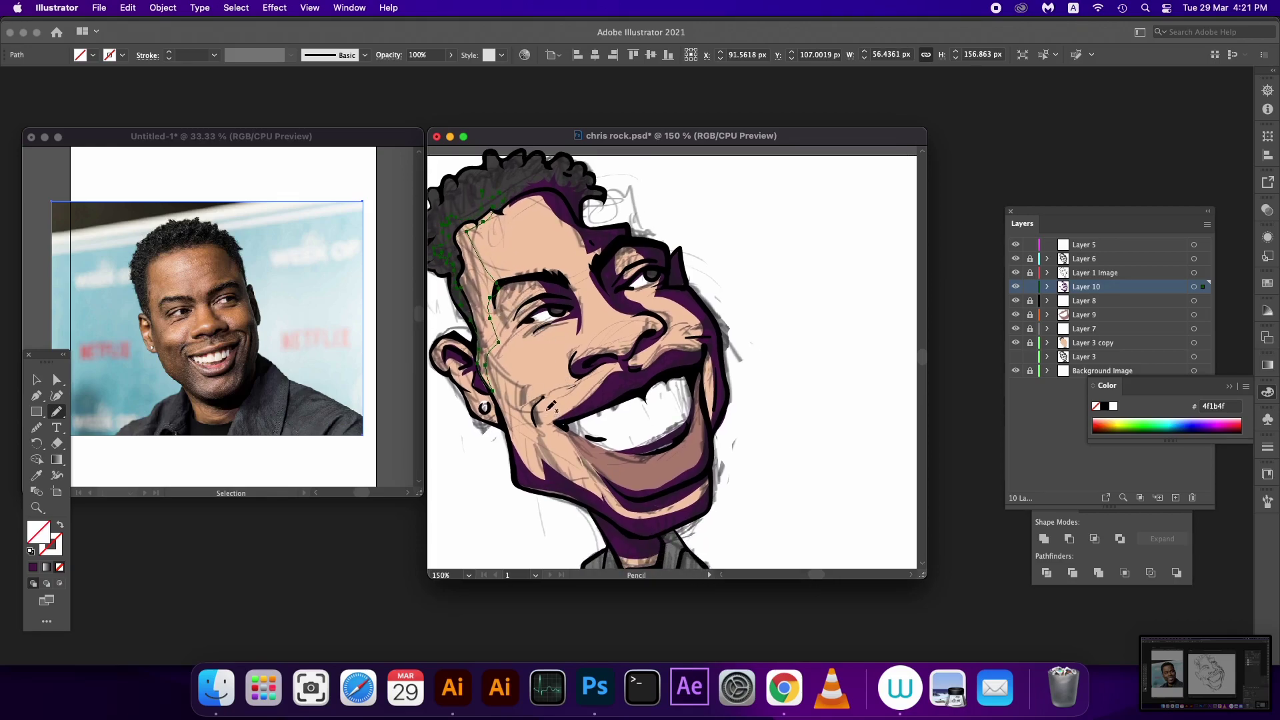
mouse_move(545, 398)
mouse_down()
mouse_move(599, 374)
mouse_move(624, 335)
mouse_move(673, 310)
mouse_up()
drag(640, 400, 647, 334)
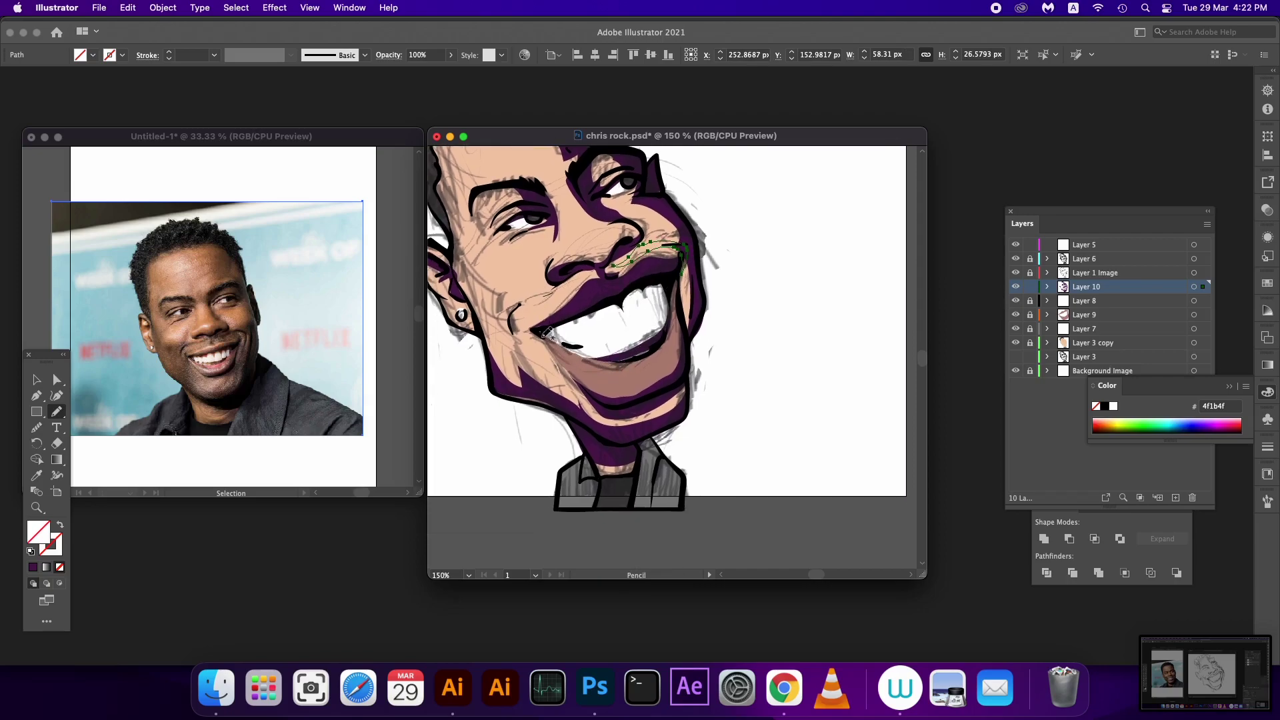
mouse_move(545, 333)
mouse_down()
mouse_move(566, 377)
mouse_move(566, 432)
mouse_up()
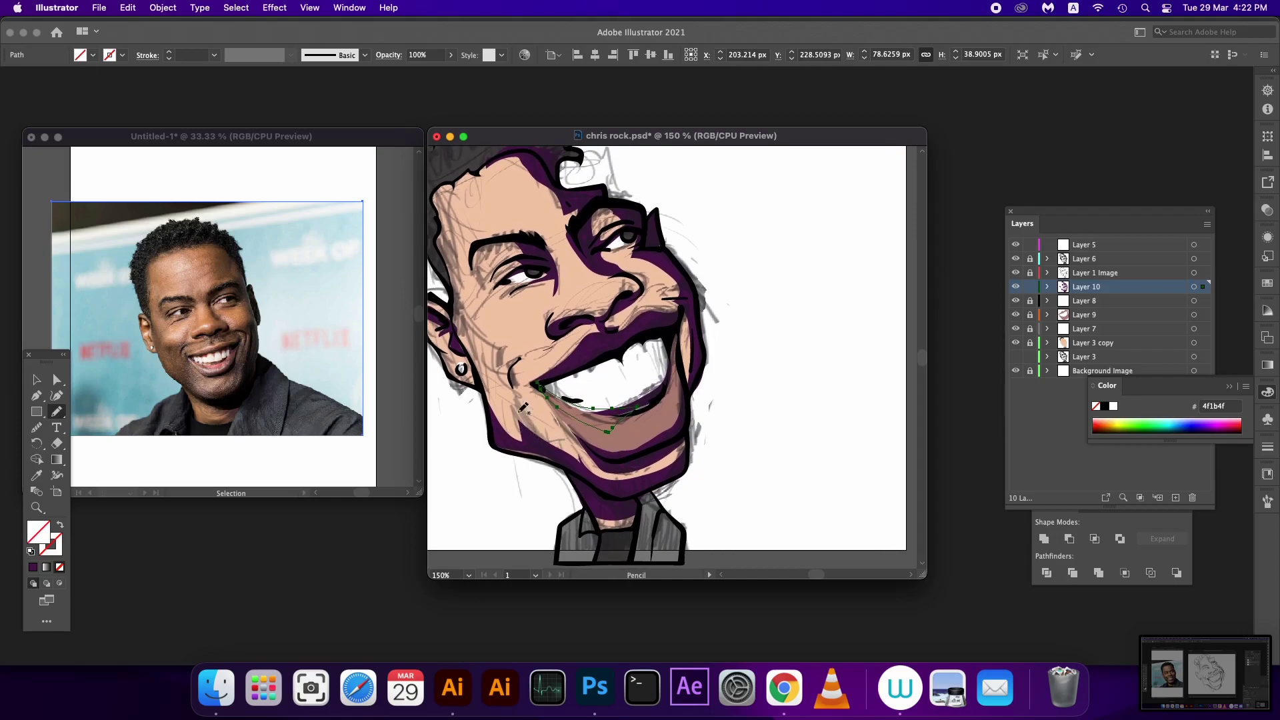
Step: Trace cheek and jaw shadows from the ear, redrawing the strokes below the eye and temple
mouse_move(464, 329)
mouse_down()
mouse_move(563, 450)
mouse_move(449, 322)
mouse_up()
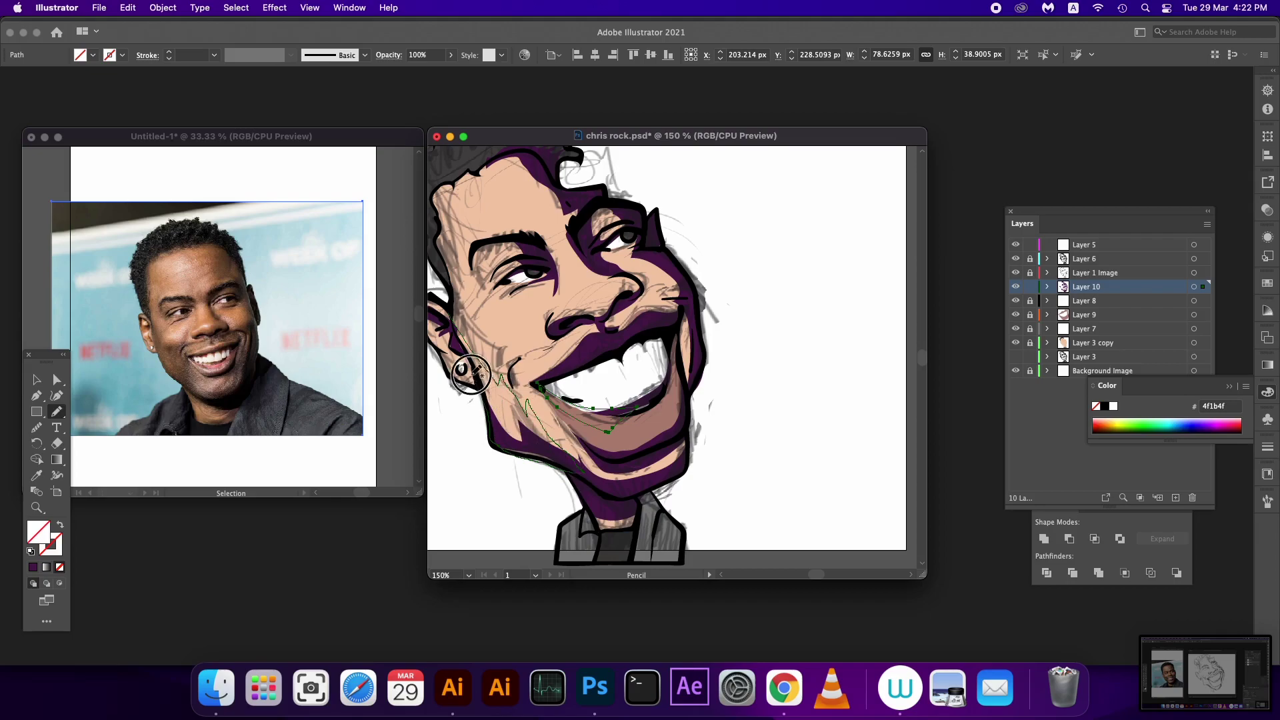
drag(513, 290, 534, 372)
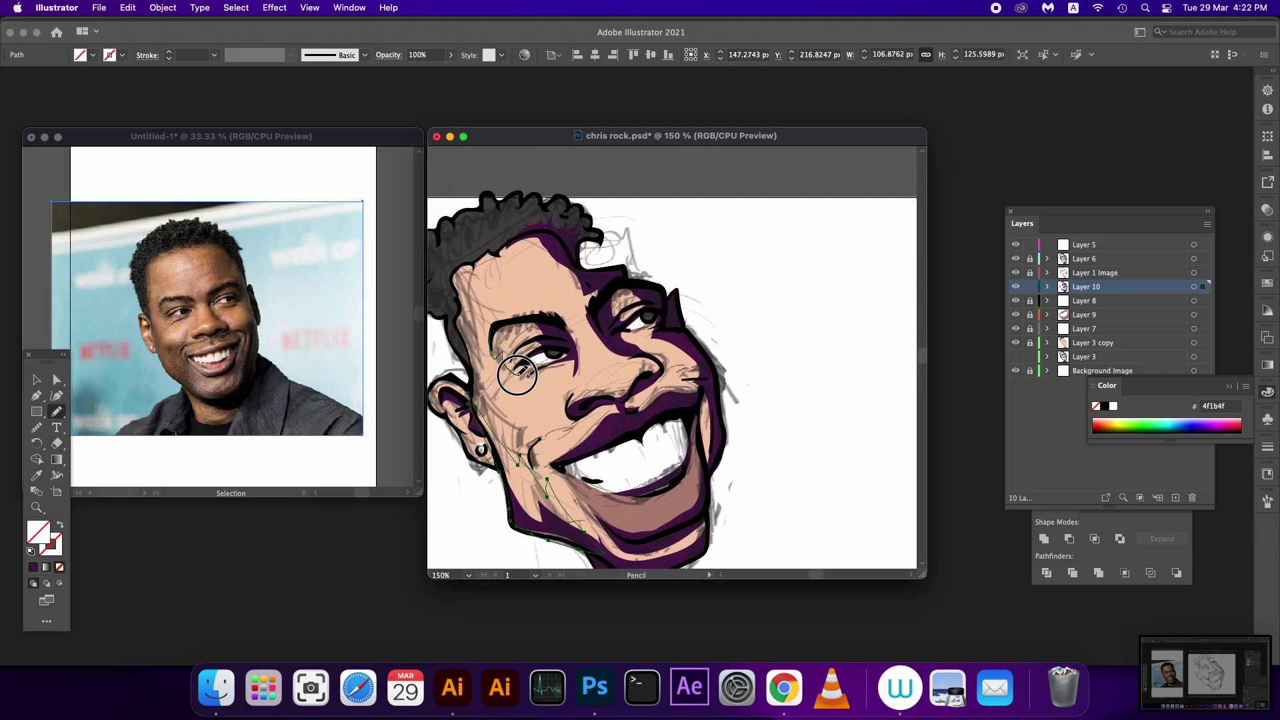
key(cmd+z)
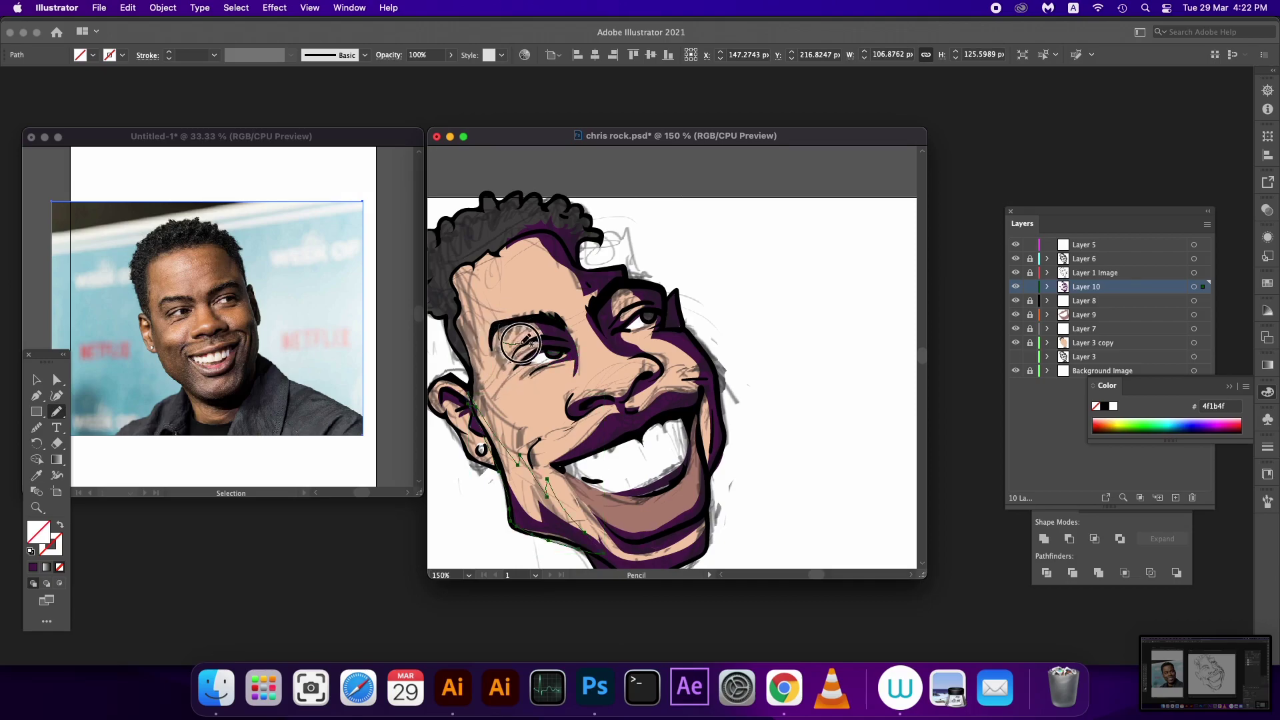
mouse_move(501, 338)
mouse_down()
mouse_move(533, 364)
mouse_move(460, 308)
mouse_up()
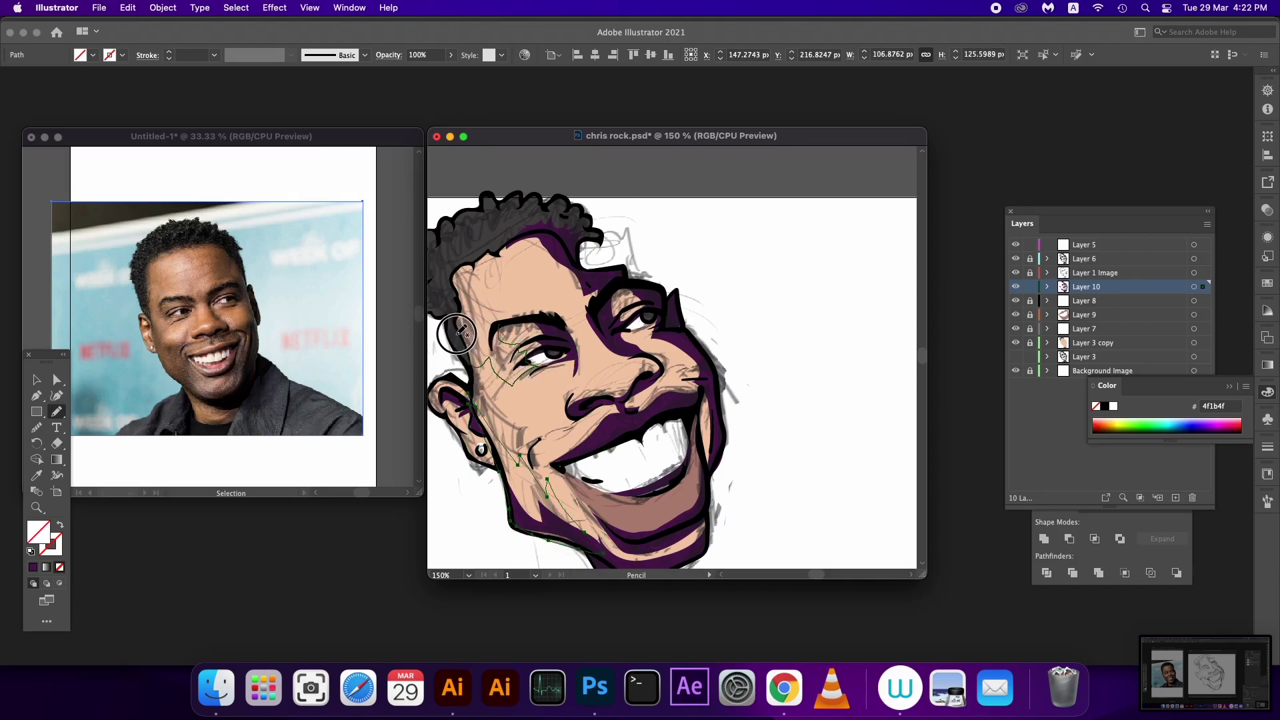
drag(458, 309, 527, 384)
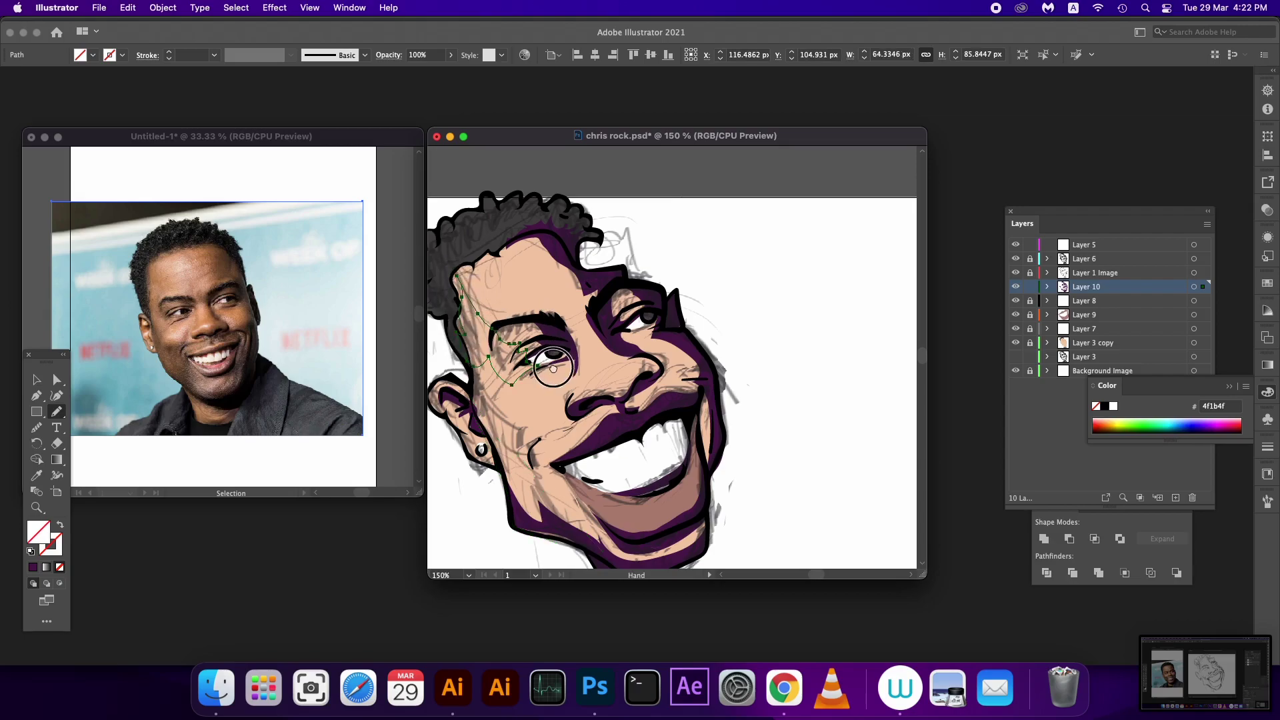
scroll(666, 374, up, 2)
Step: Fill every Layer 10 shadow path with the purple swatch
click(1202, 287)
scroll(600, 333, down, 3)
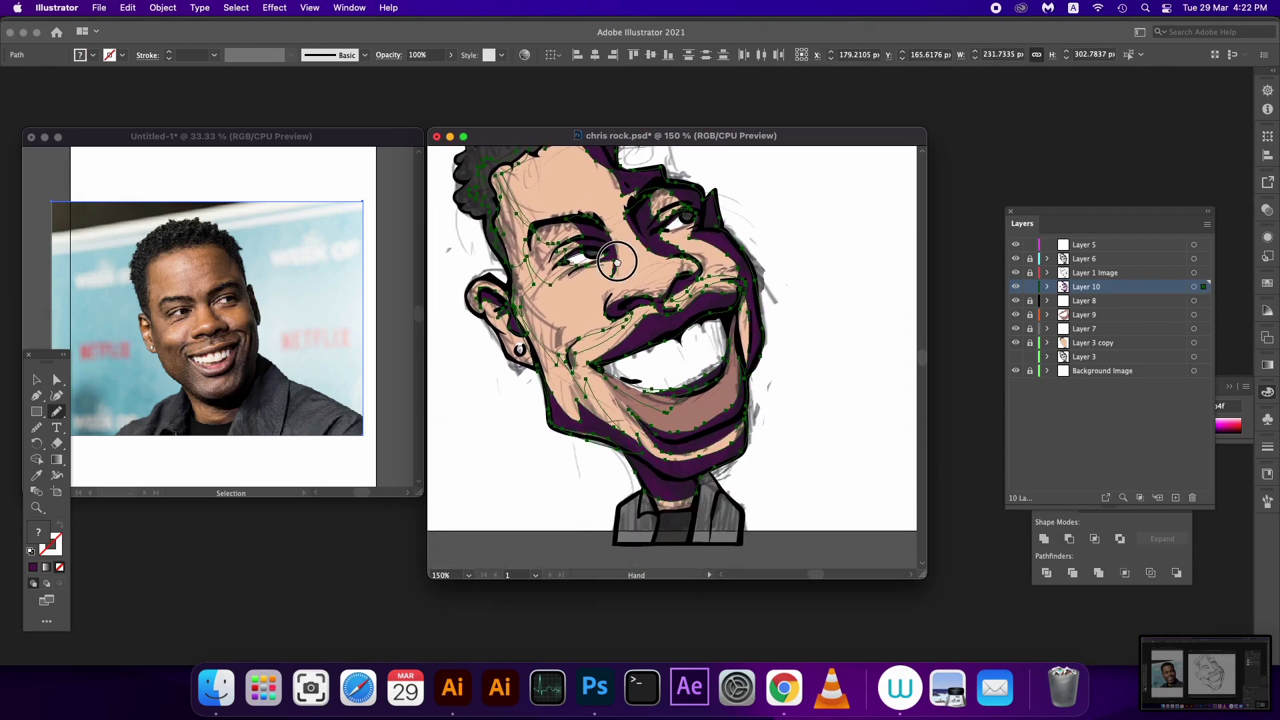
click(32, 566)
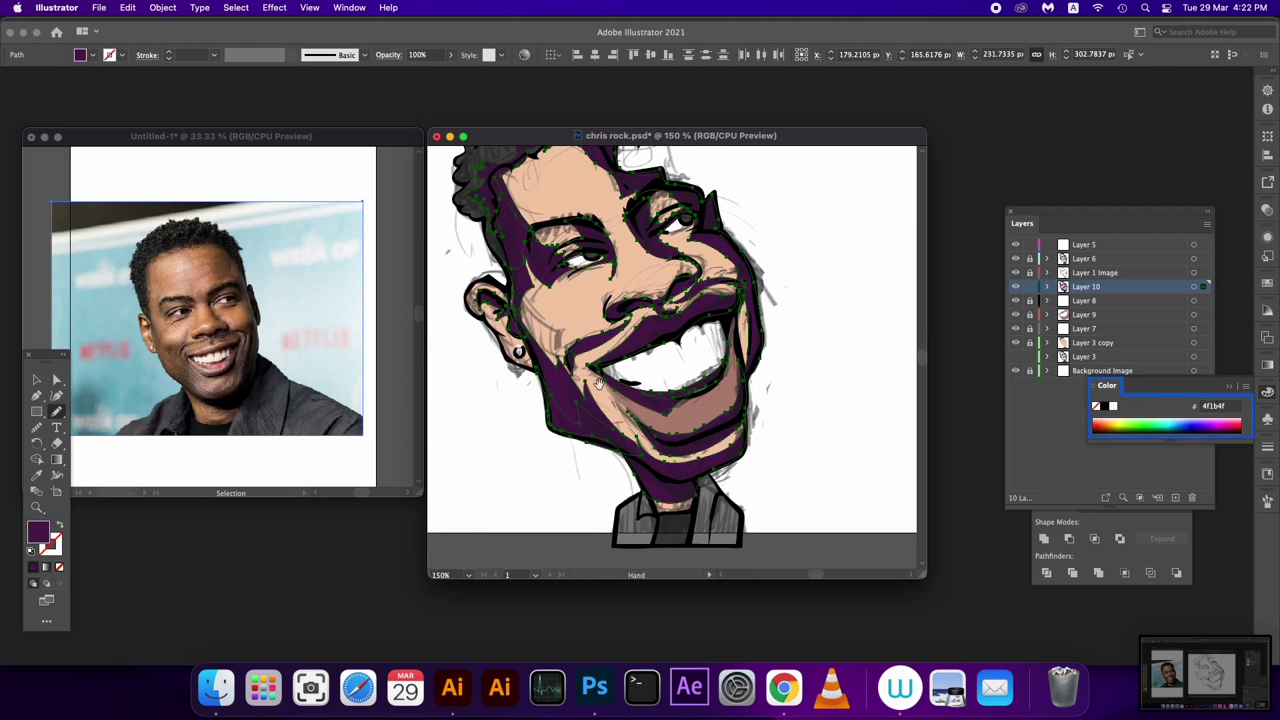
Step: Draw a small shadow shape among the hair curls at the top of the head
drag(599, 384, 595, 467)
drag(630, 344, 682, 344)
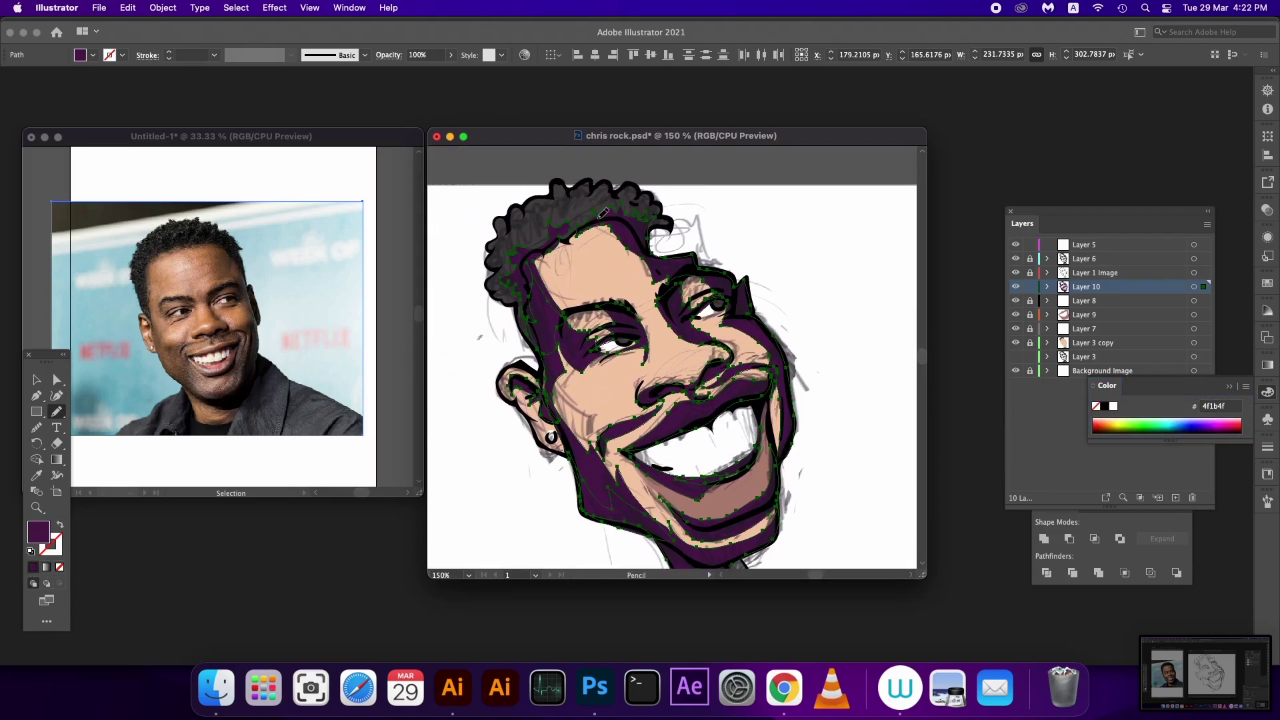
mouse_move(572, 195)
mouse_down()
mouse_move(568, 208)
mouse_move(527, 206)
mouse_up()
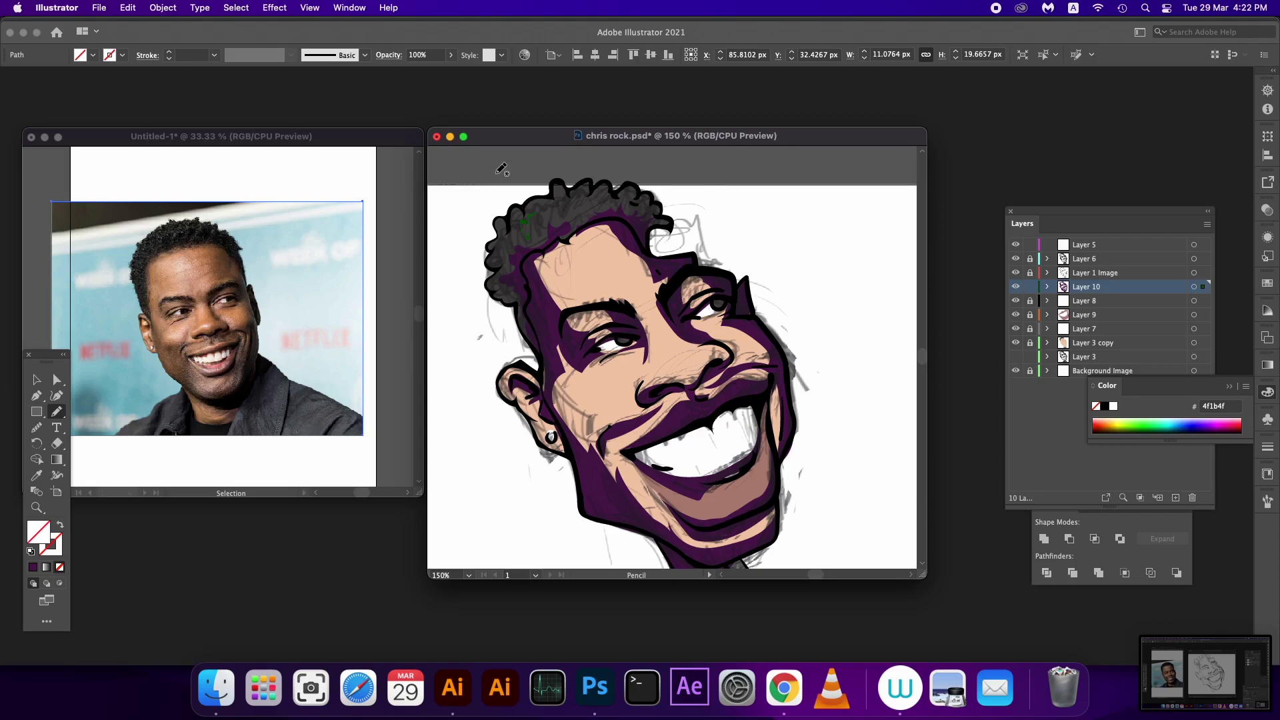
Step: Pencil small shadow strokes at the cheek, nostril, nose and beside the eye
drag(765, 331, 752, 307)
key(super+a)
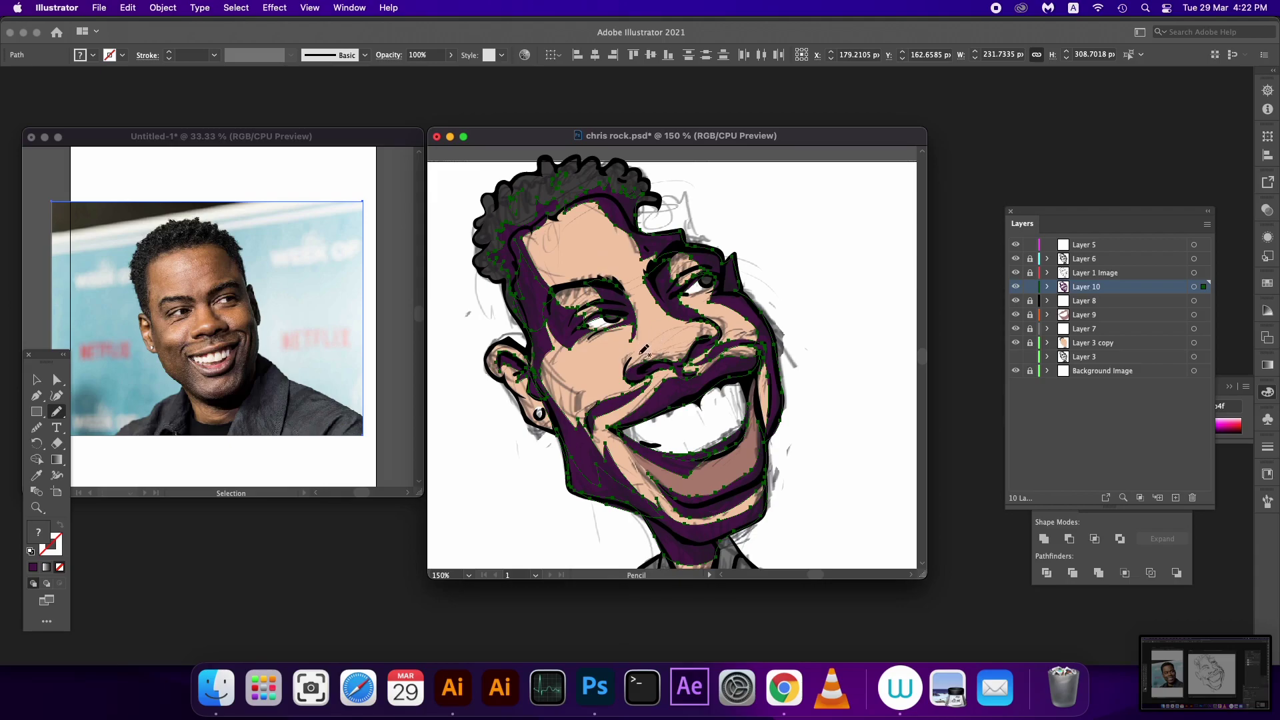
mouse_move(633, 359)
mouse_down()
mouse_move(660, 318)
mouse_move(657, 349)
mouse_up()
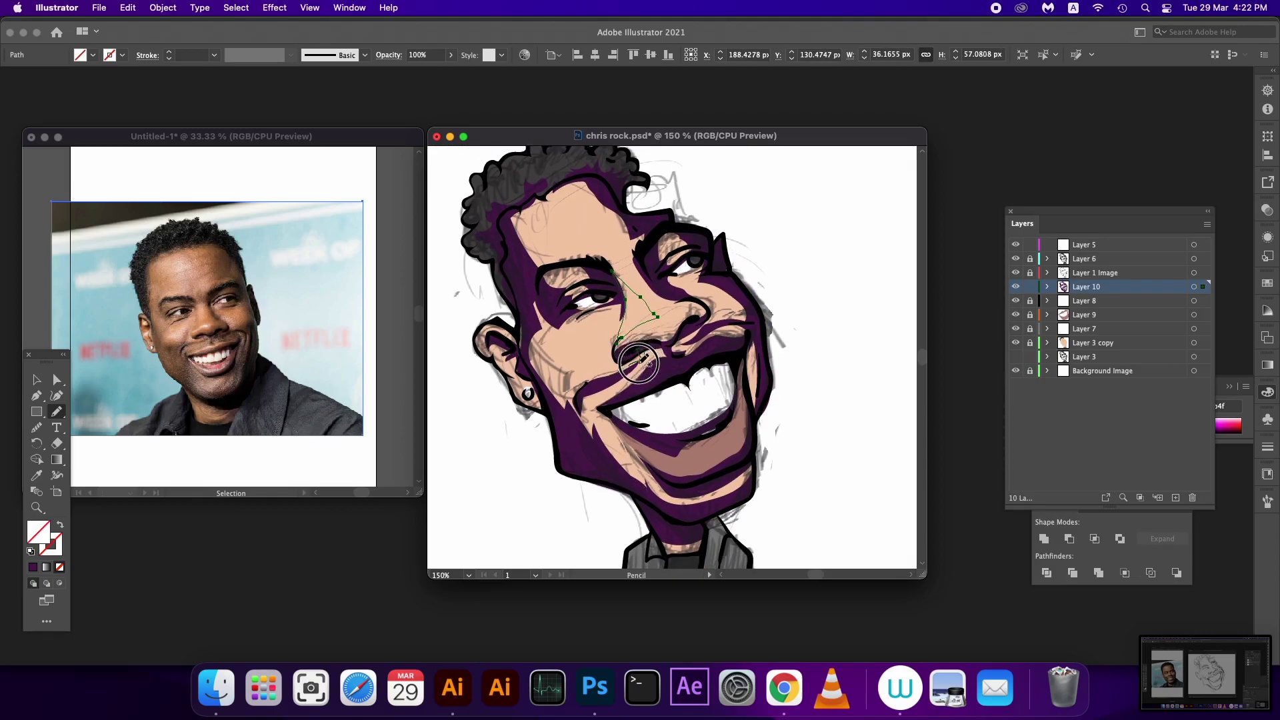
drag(627, 367, 644, 350)
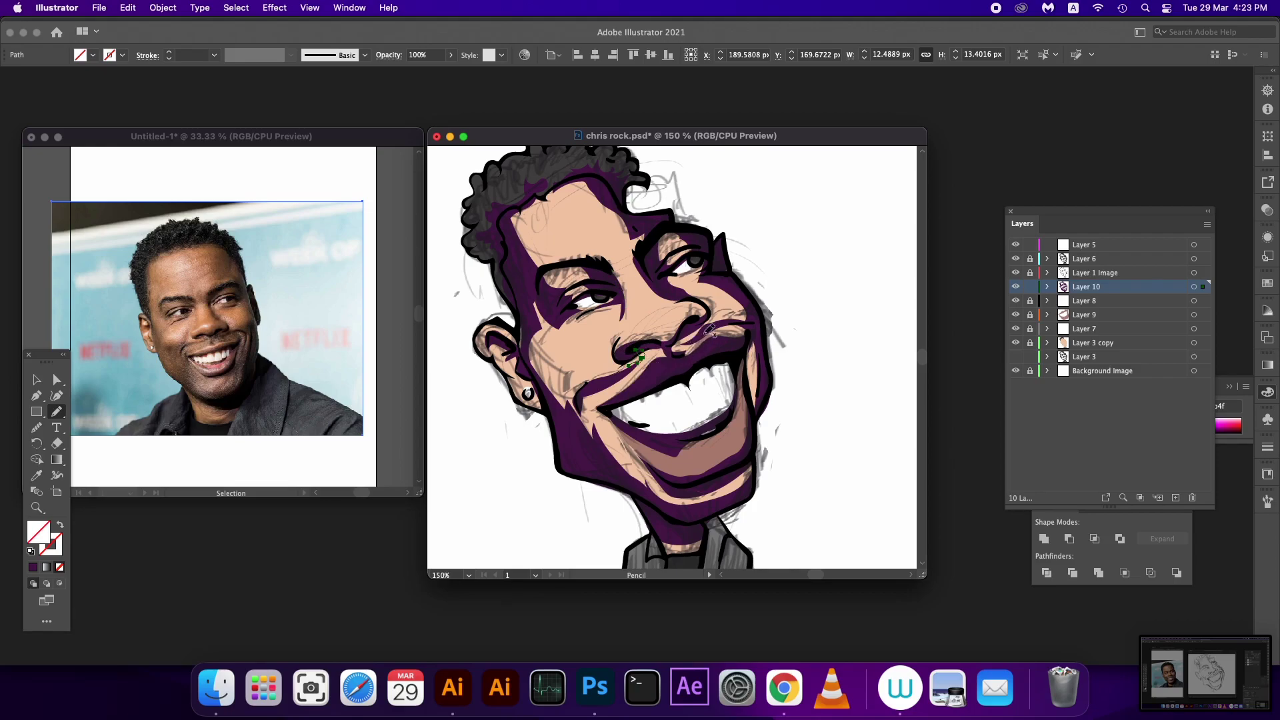
drag(682, 348, 705, 344)
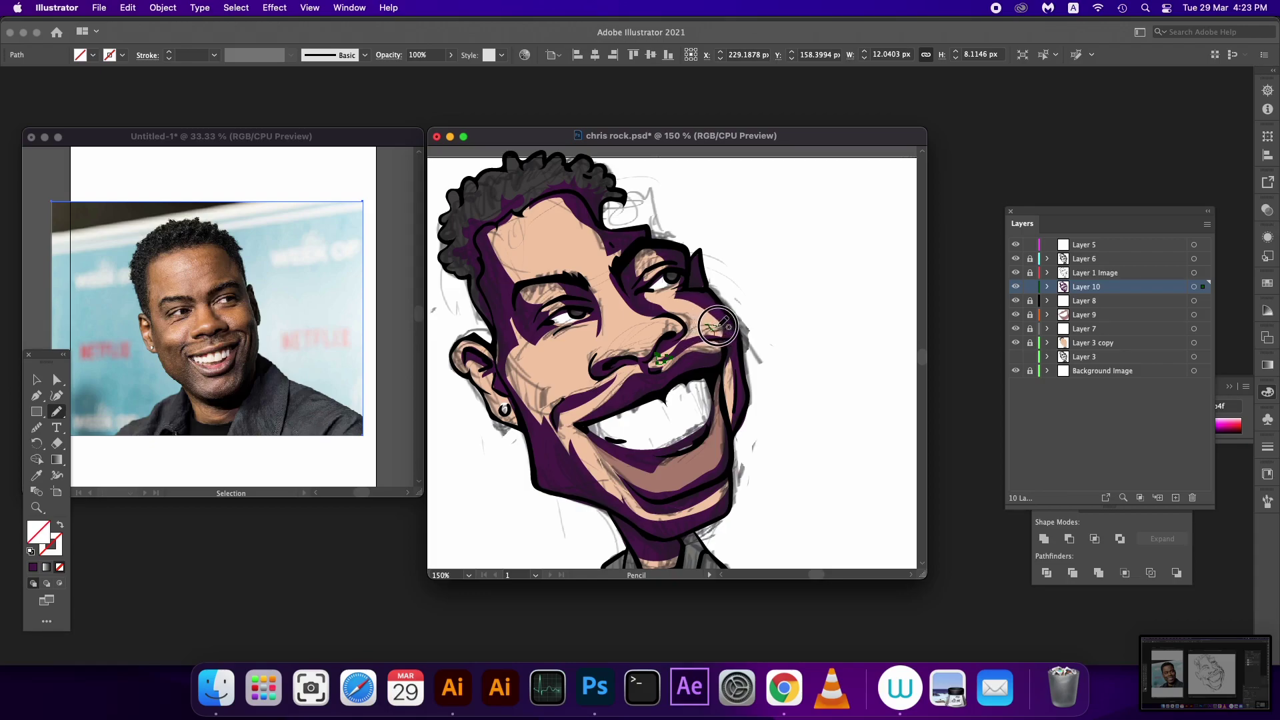
mouse_move(706, 324)
mouse_down()
mouse_move(733, 343)
mouse_move(715, 363)
mouse_up()
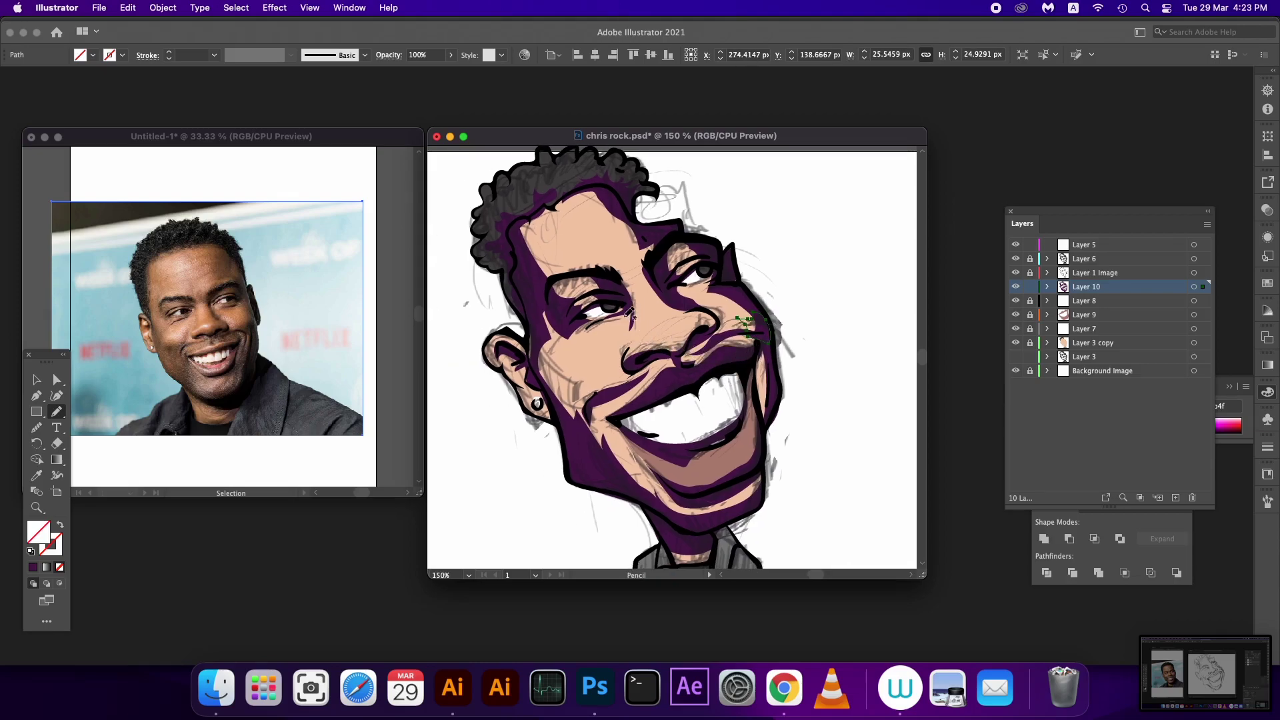
drag(632, 298, 626, 337)
Step: Add a brow shadow stroke and fill all Layer 10 shadows dark purple 4f1b4f
drag(657, 289, 644, 349)
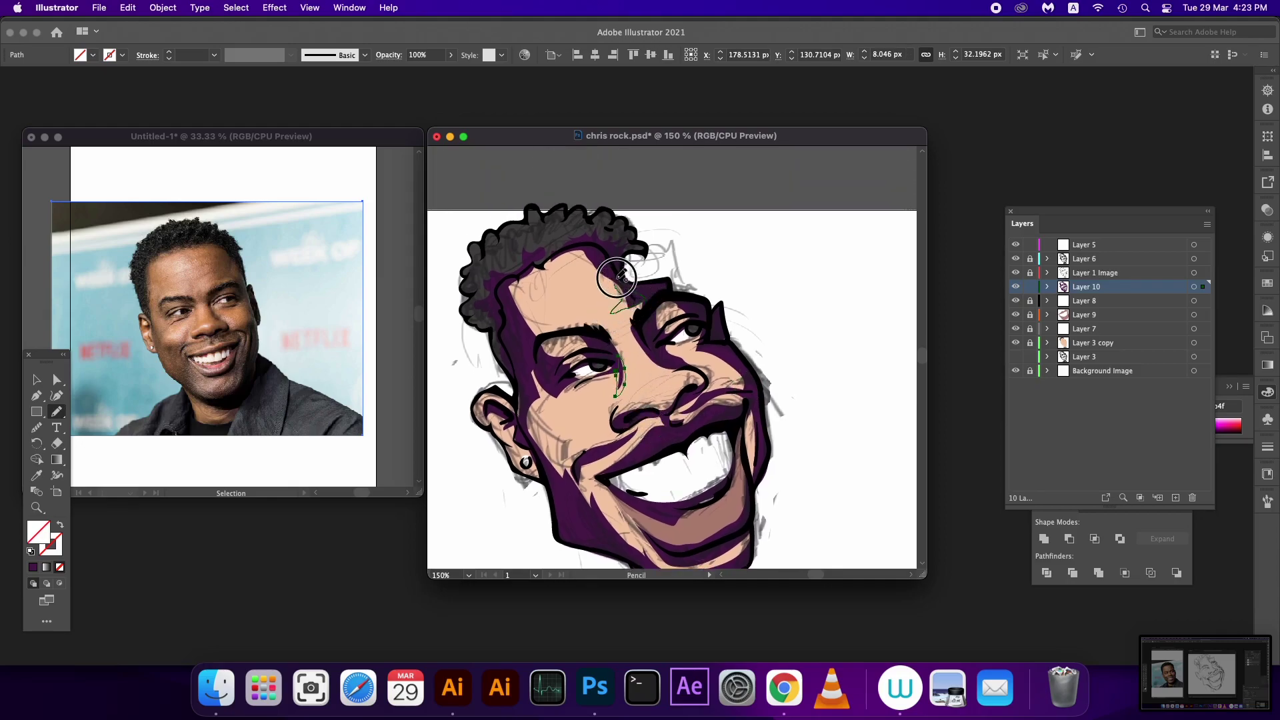
drag(612, 275, 645, 288)
click(1201, 287)
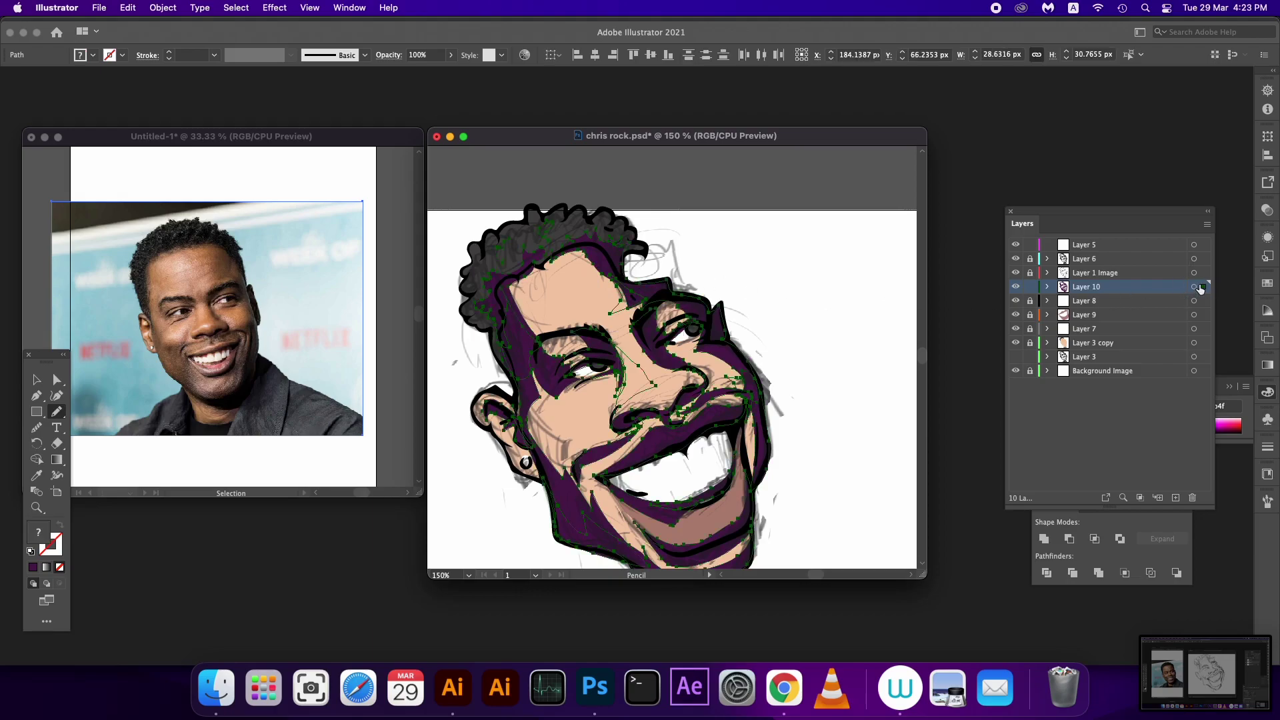
click(33, 567)
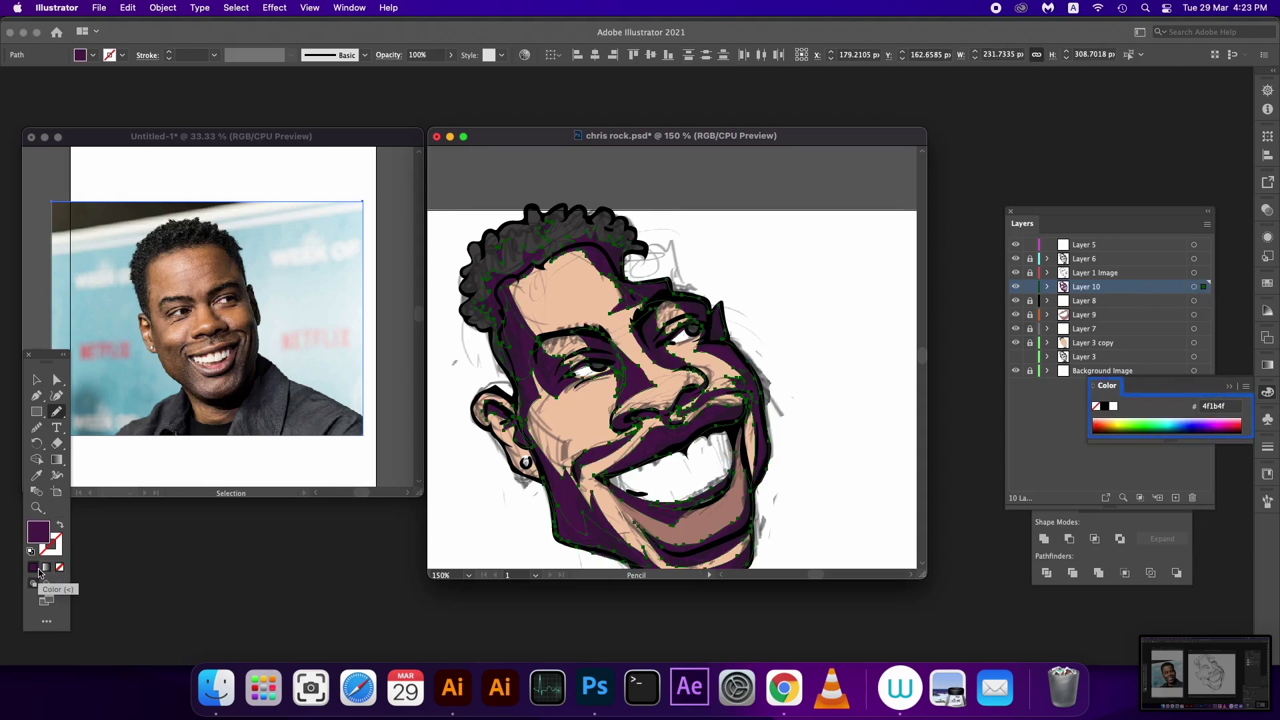
Step: Group the shadow paths and make them semi-transparent
key(ctrl+g)
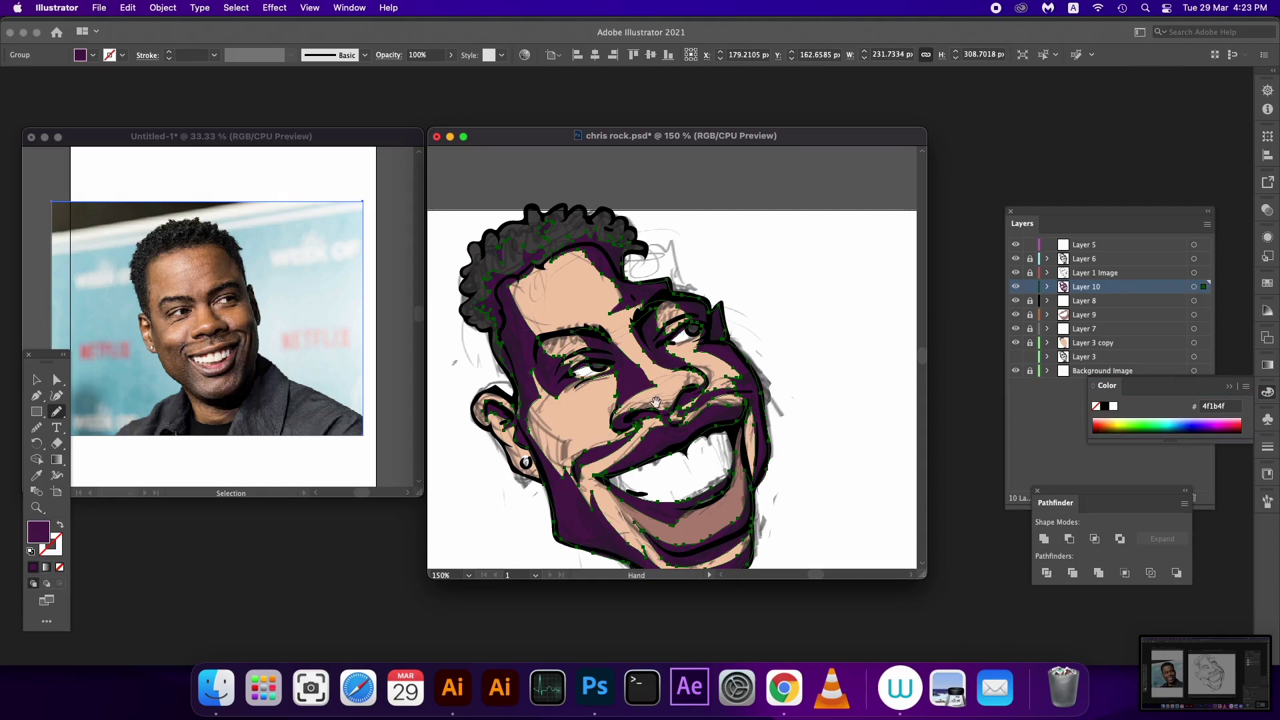
drag(694, 373, 694, 288)
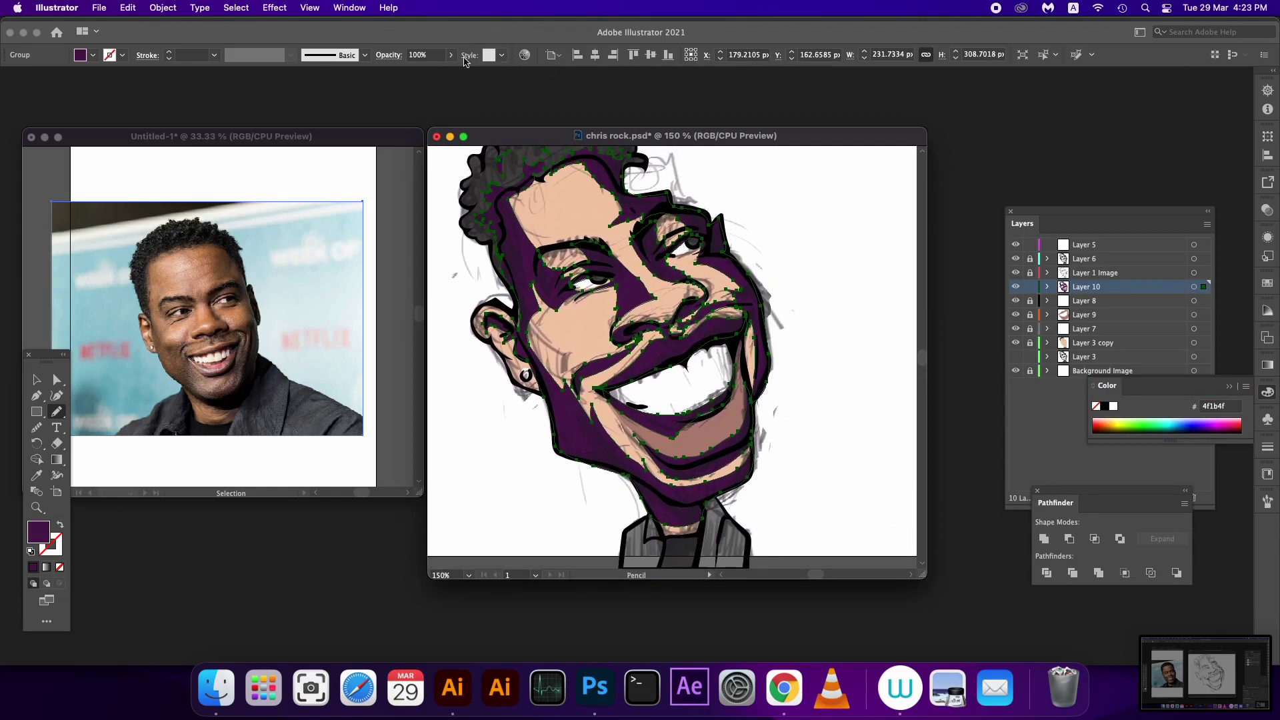
click(451, 55)
drag(421, 71, 420, 71)
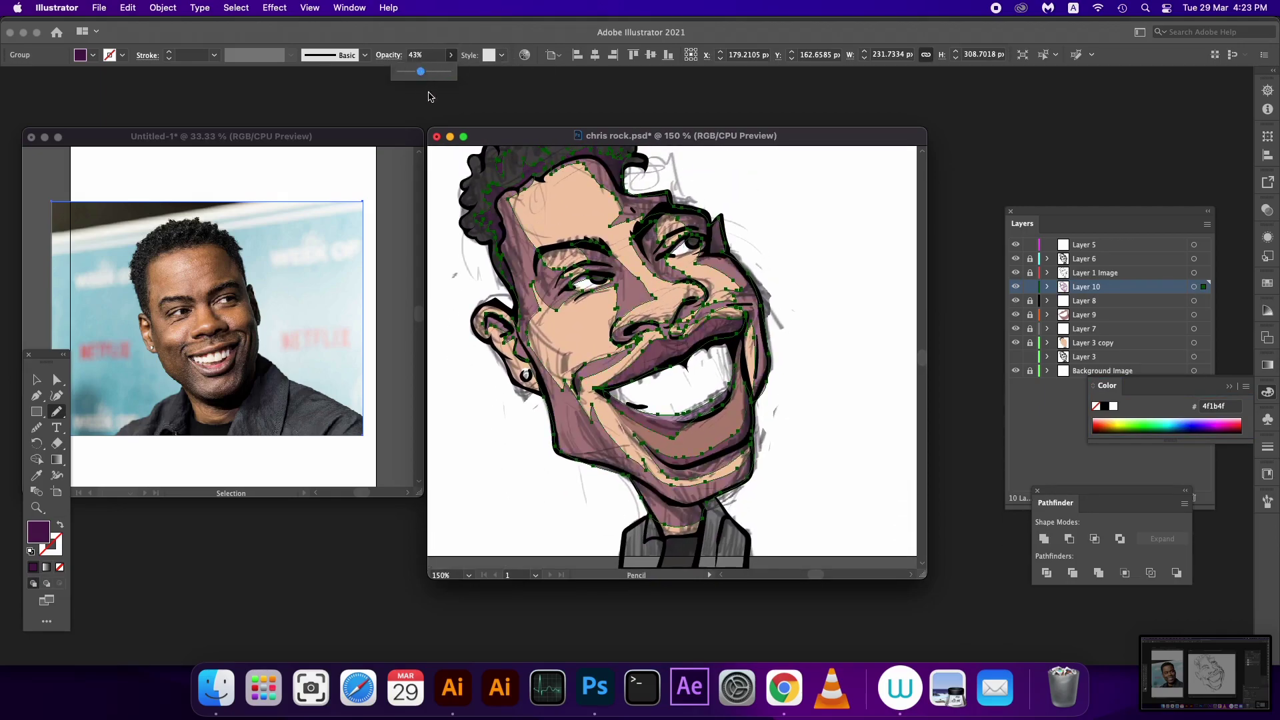
click(43, 536)
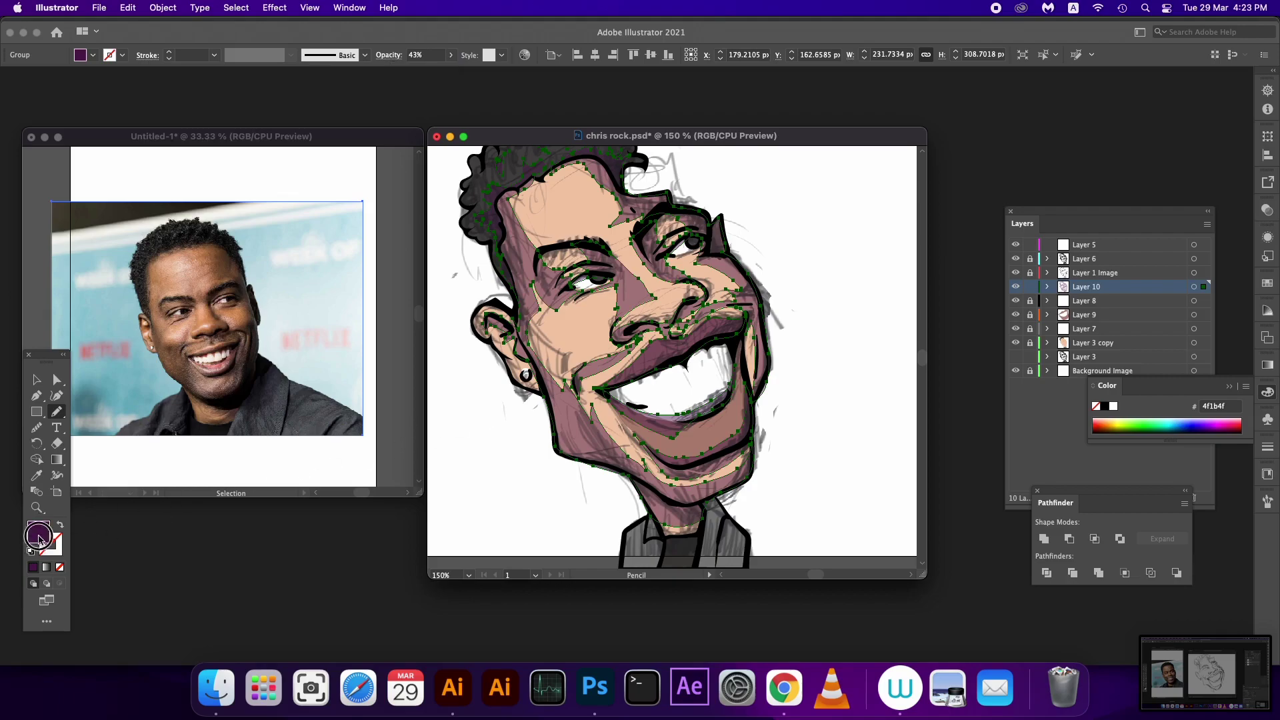
Step: Recolour the shadow fill to a more saturated magenta-purple
double_click(39, 537)
drag(635, 418, 621, 419)
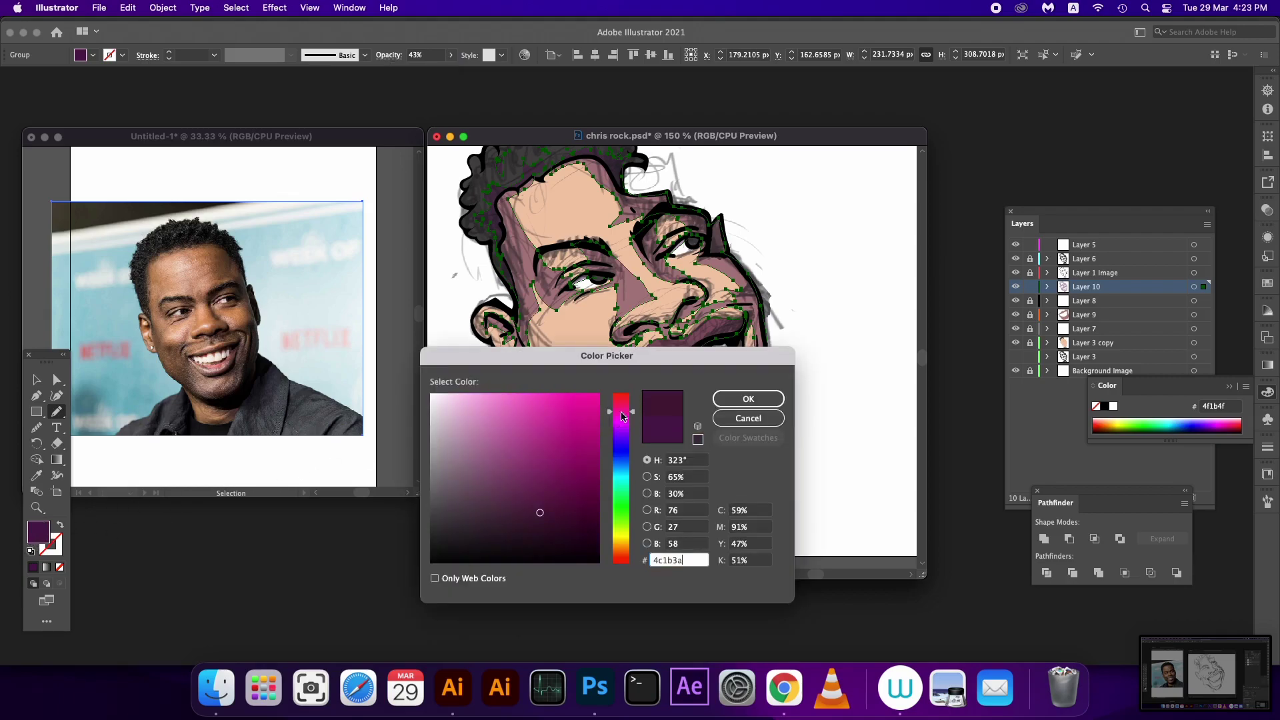
click(578, 511)
click(740, 402)
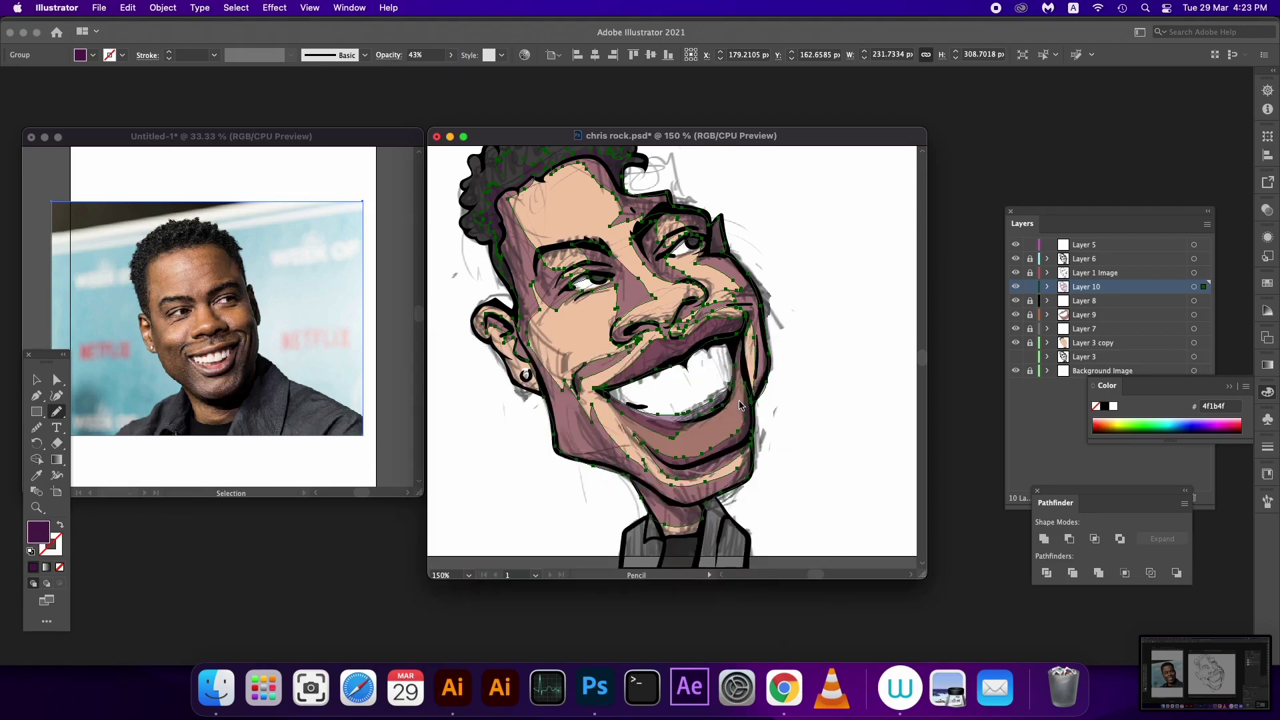
Step: Drop the shadow opacity to 20%, deselect, and lock Layer 10
drag(665, 349, 664, 402)
click(451, 55)
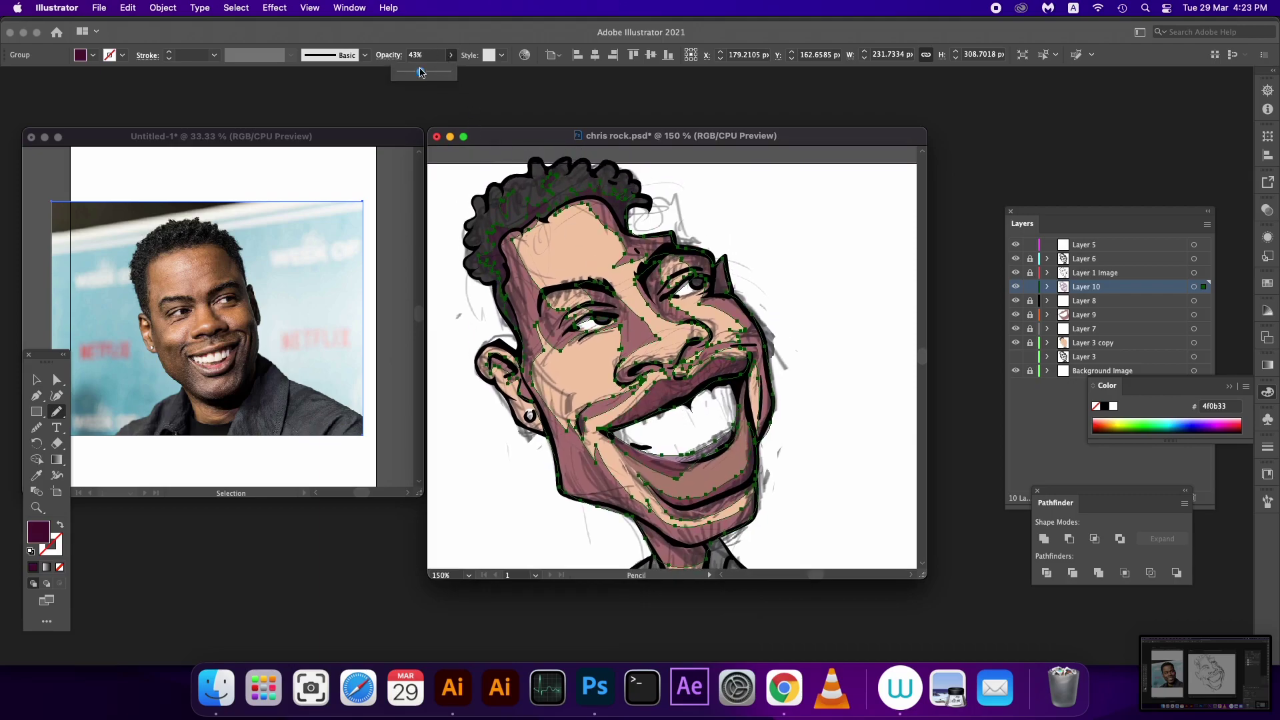
drag(413, 73, 409, 73)
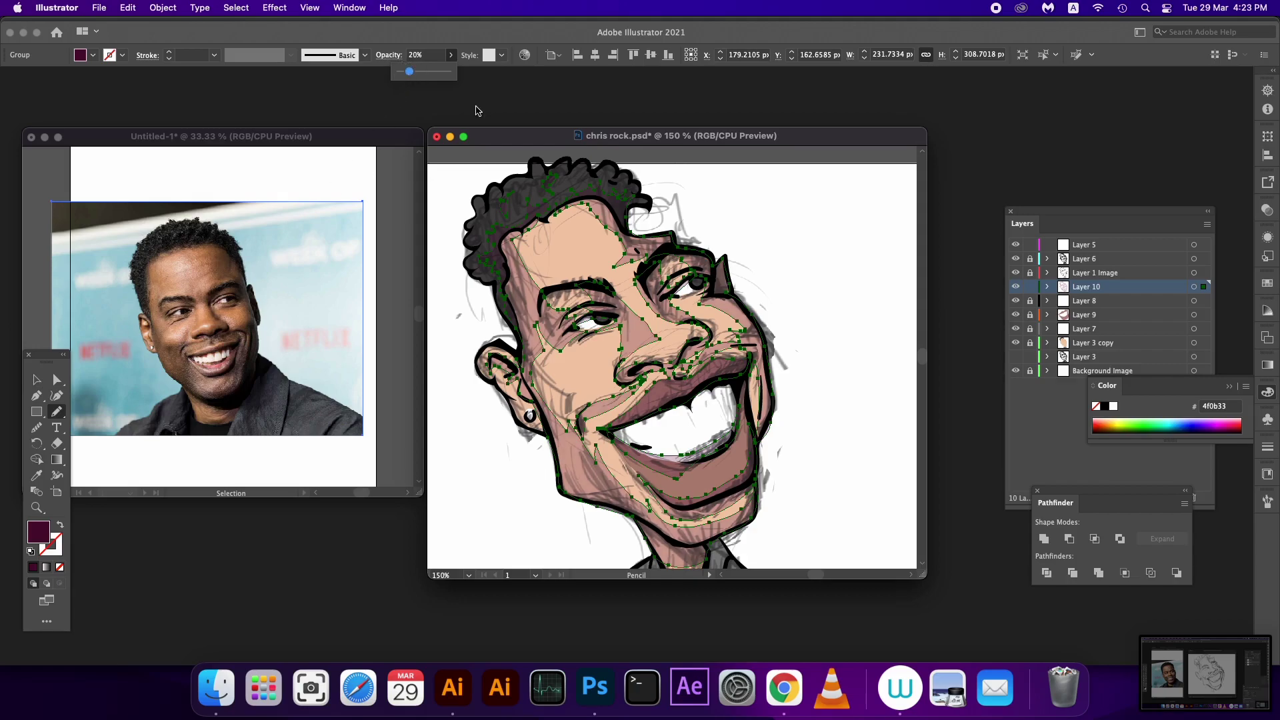
key(v)
click(830, 355)
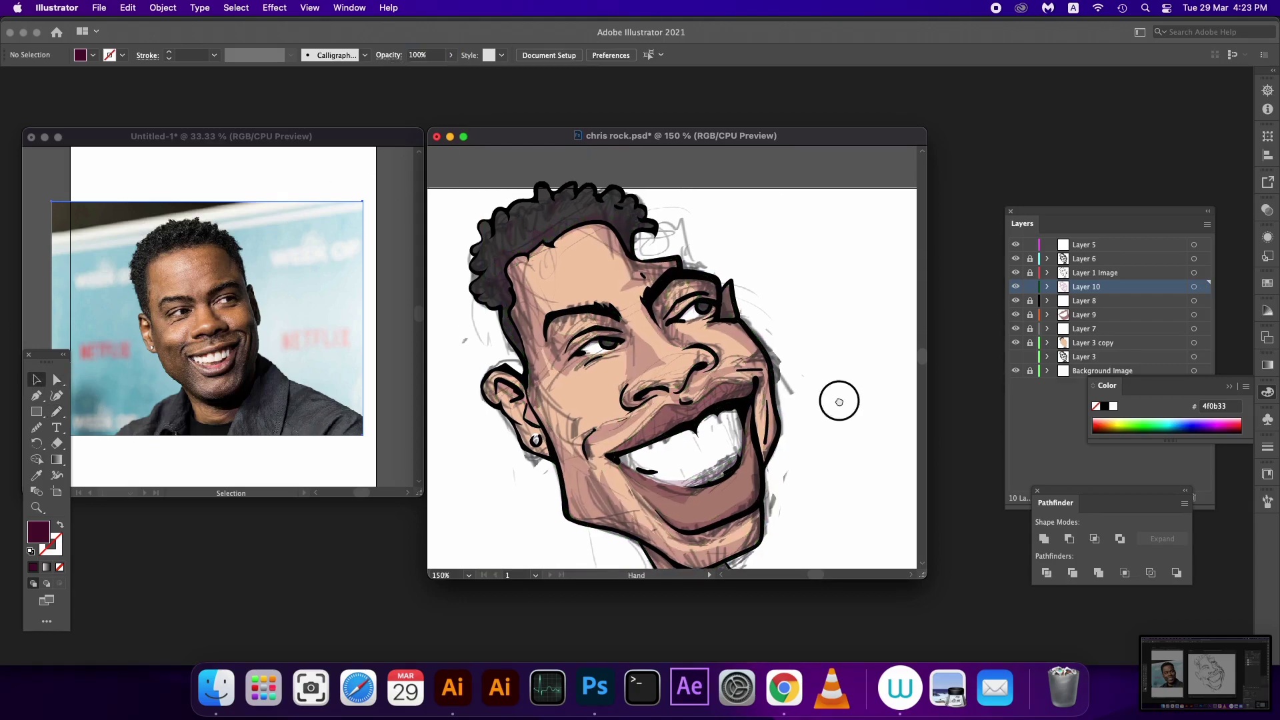
drag(830, 354, 843, 380)
click(1030, 294)
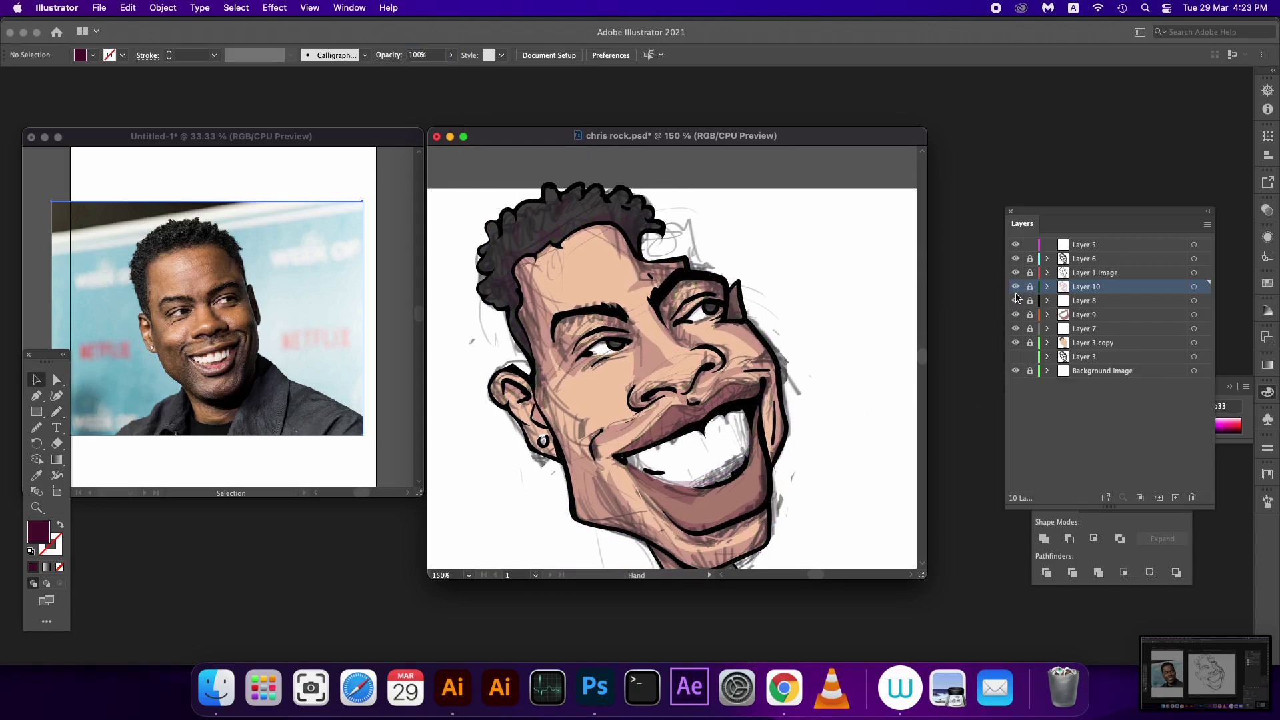
Step: Add Layer 11, zoom to 300% and pencil strokes along the eyelid and above the eye
click(1176, 499)
key(super+equal)
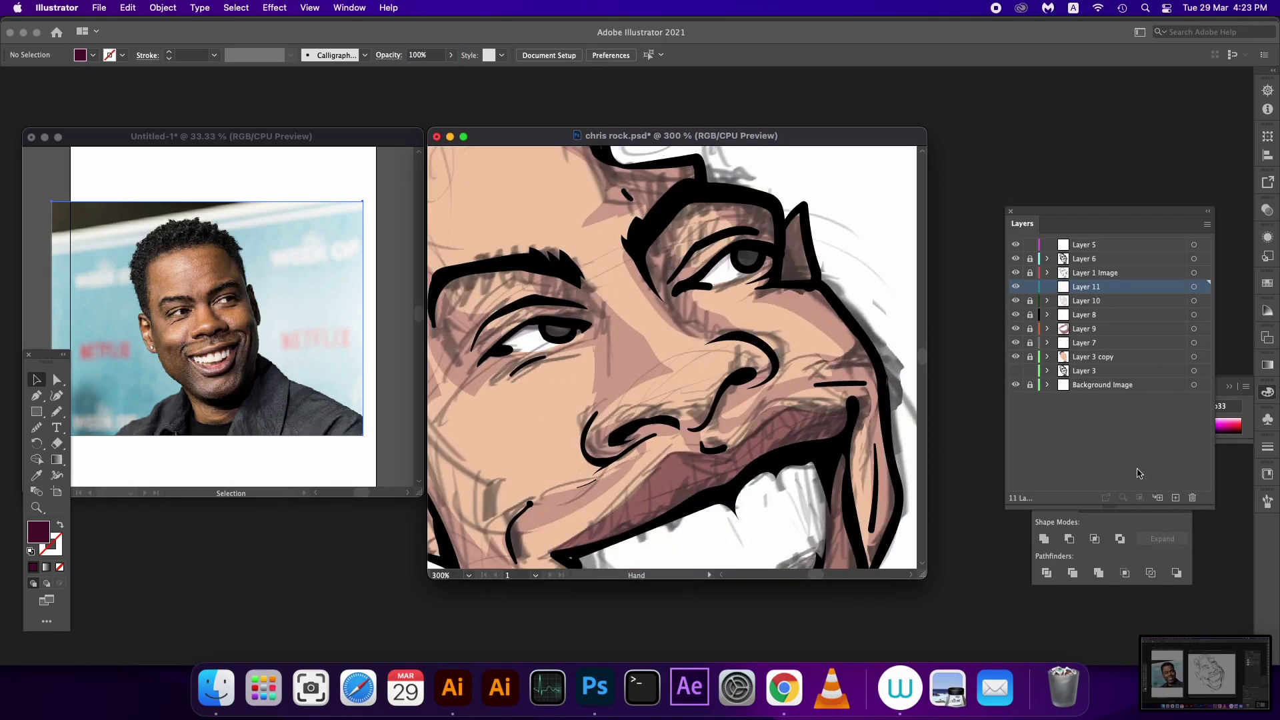
key(n)
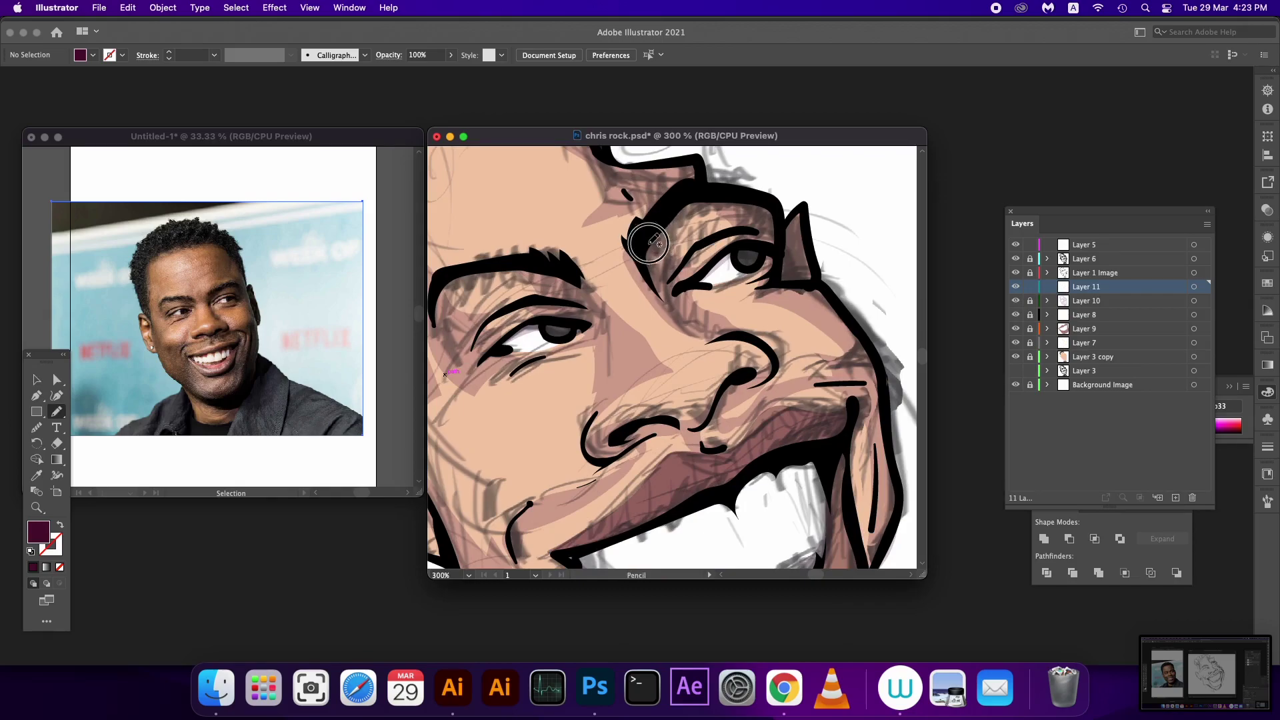
mouse_move(648, 243)
mouse_down()
mouse_move(691, 280)
mouse_move(653, 237)
mouse_up()
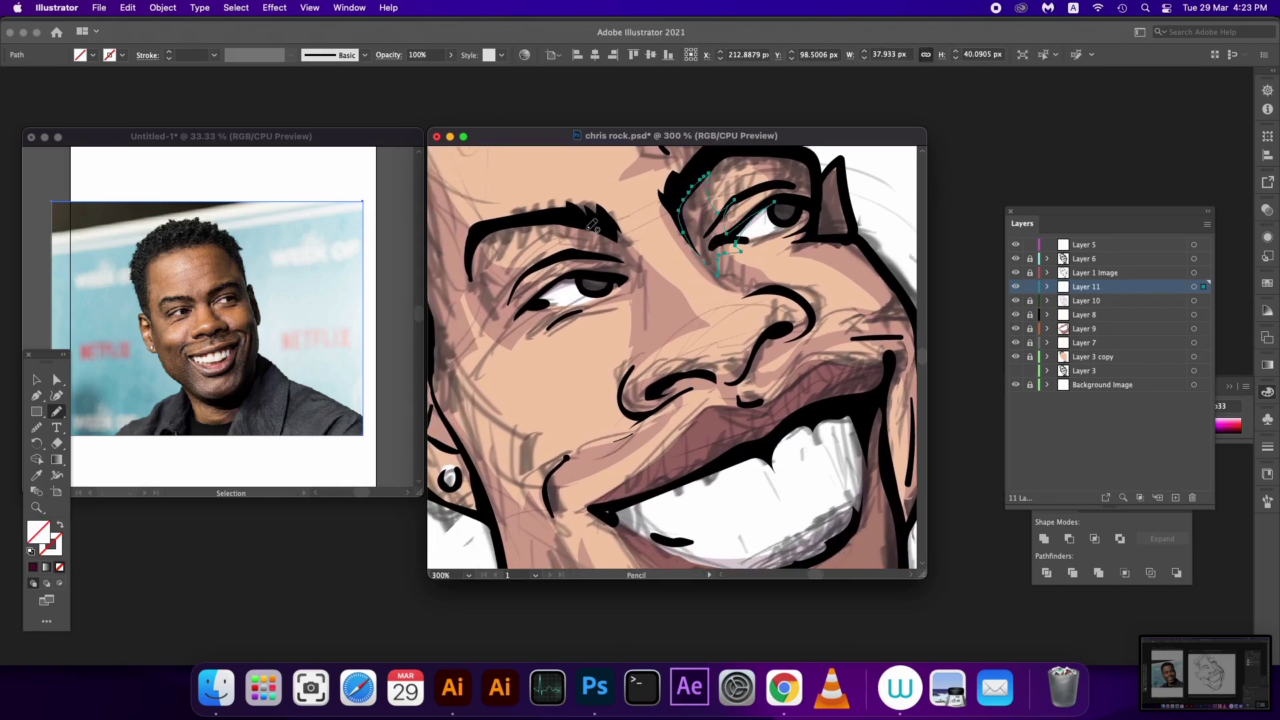
mouse_move(584, 228)
mouse_down()
mouse_move(561, 219)
mouse_move(634, 294)
mouse_up()
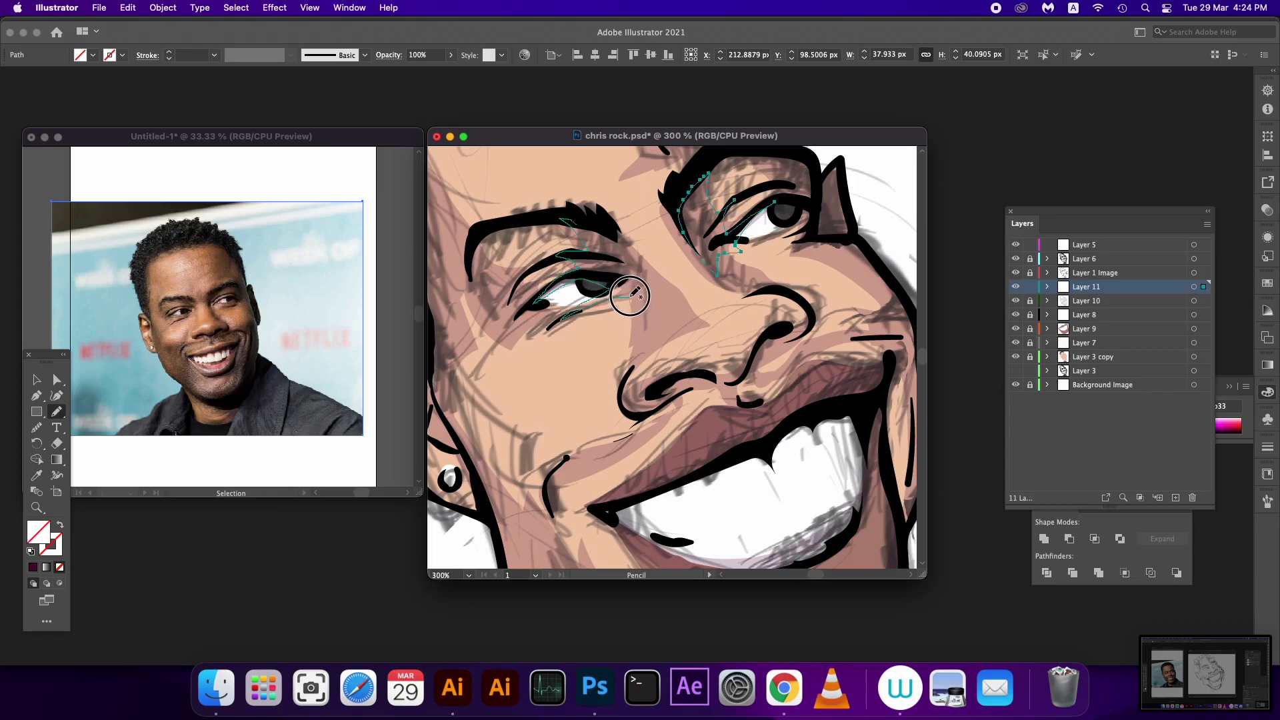
Step: Outline shadows under the nose and from the left mouth corner
drag(690, 357, 648, 300)
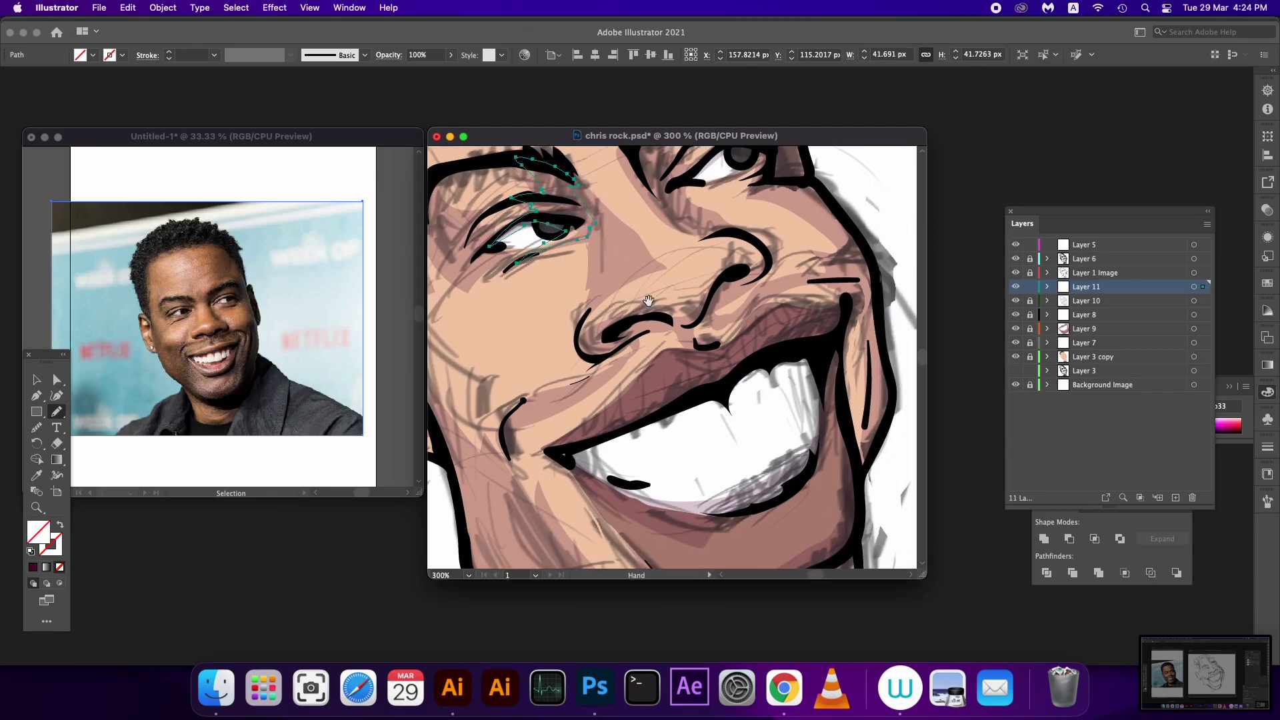
mouse_move(582, 344)
mouse_down()
mouse_move(680, 317)
mouse_move(774, 260)
mouse_move(701, 328)
mouse_move(714, 337)
mouse_move(657, 331)
mouse_move(602, 356)
mouse_move(575, 337)
mouse_up()
scroll(584, 401, down, 3)
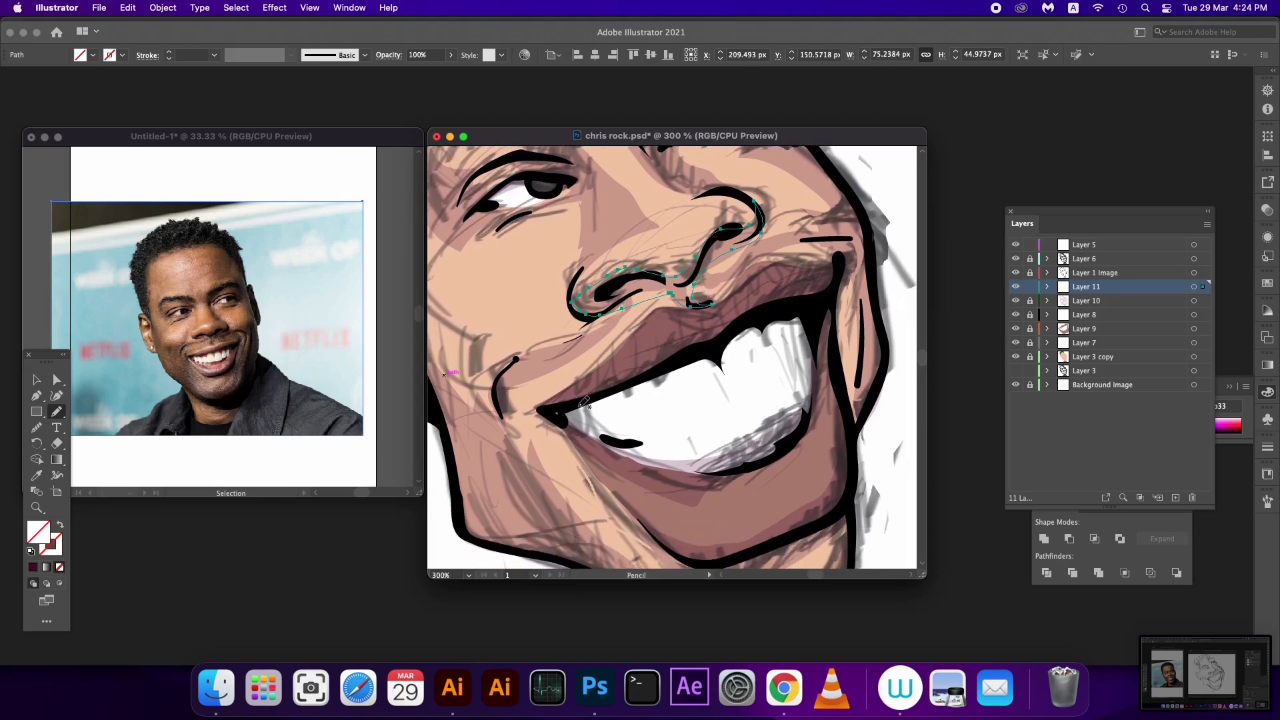
mouse_move(544, 404)
mouse_down()
mouse_move(664, 327)
mouse_move(720, 327)
mouse_move(837, 262)
mouse_move(830, 291)
mouse_move(708, 354)
mouse_move(612, 398)
mouse_move(537, 408)
mouse_up()
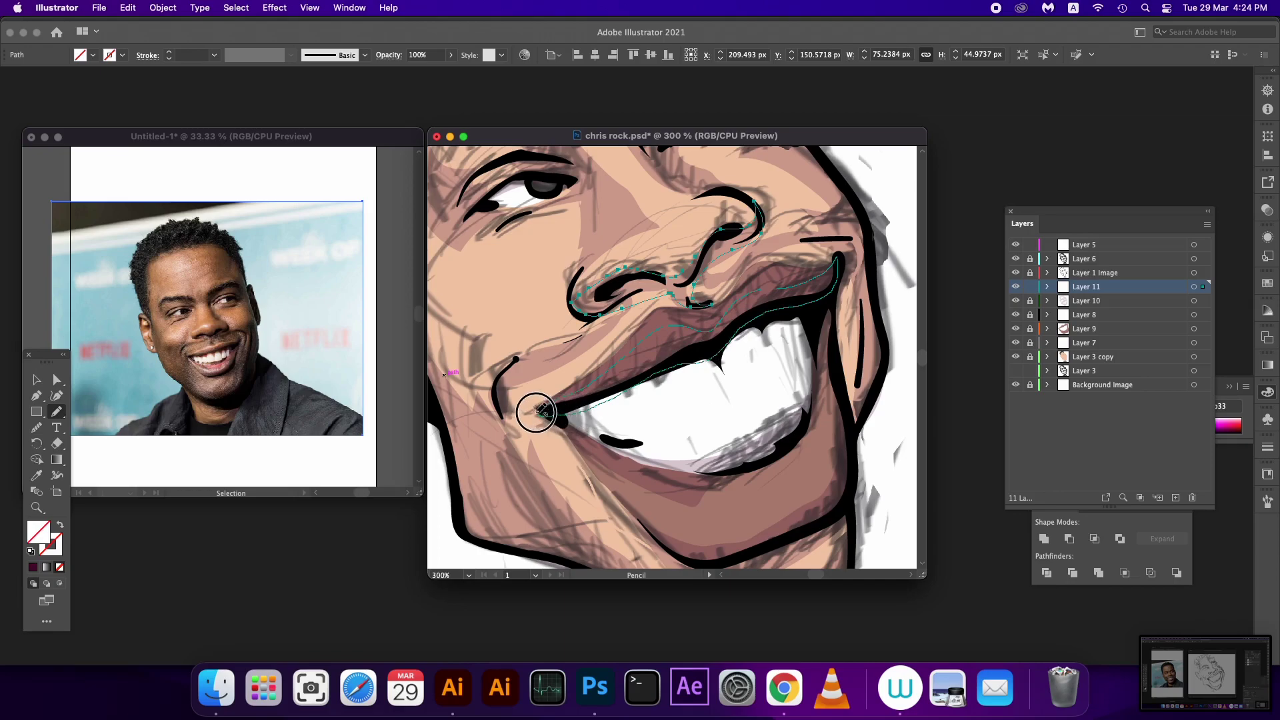
drag(616, 436, 586, 394)
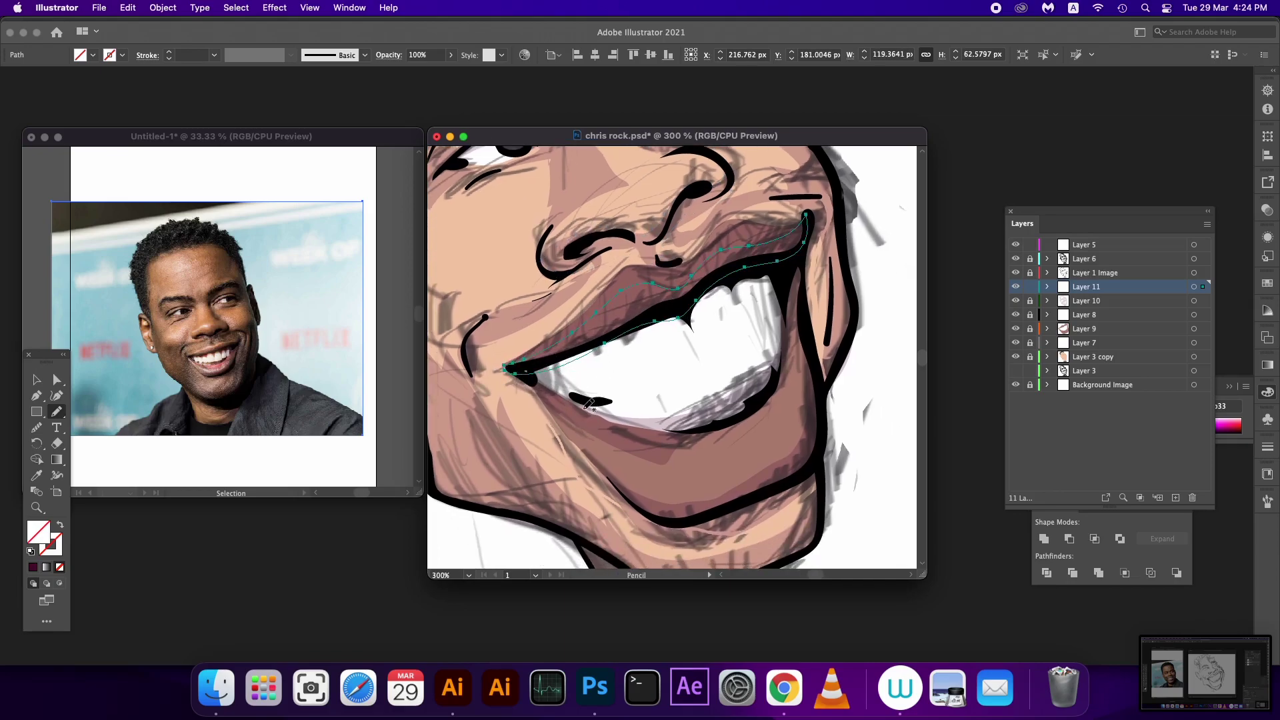
Step: Outline shadows along the lower lip, left mouth corner and chin curve
mouse_move(681, 317)
mouse_down()
mouse_move(697, 294)
mouse_move(774, 301)
mouse_move(750, 380)
mouse_up()
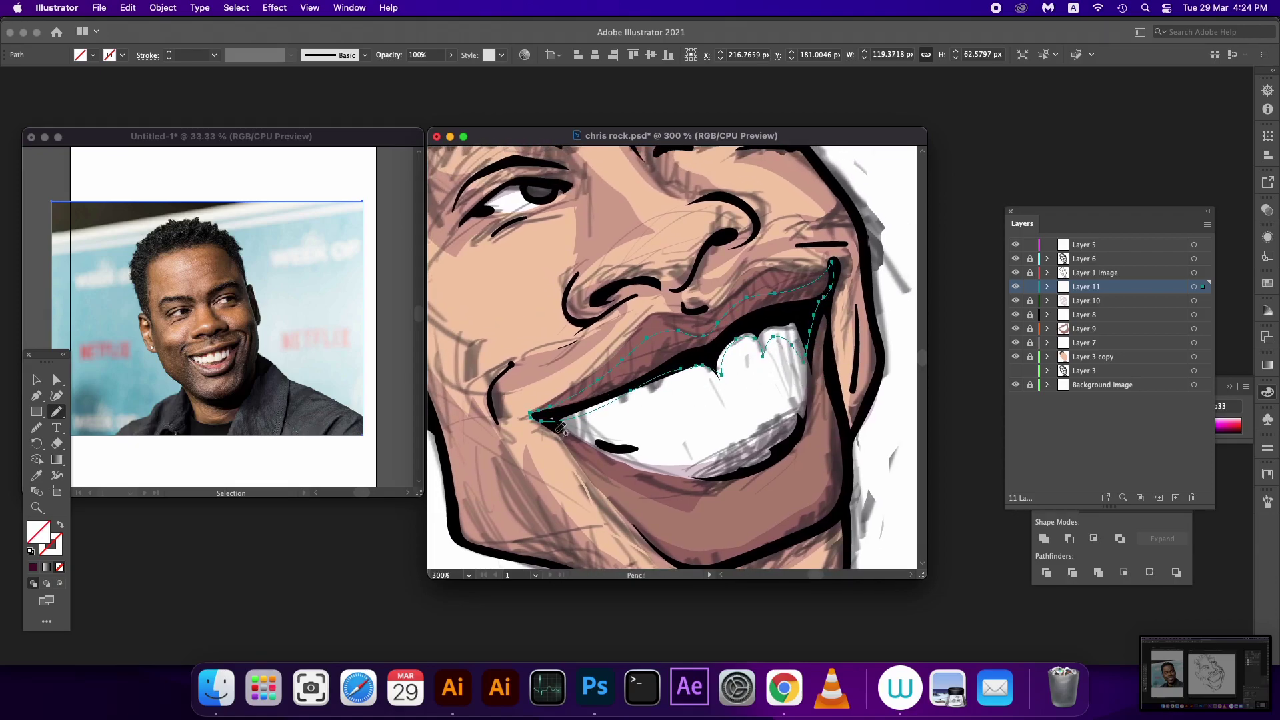
drag(589, 414, 534, 416)
mouse_move(628, 475)
mouse_down()
mouse_move(704, 455)
mouse_move(682, 407)
mouse_up()
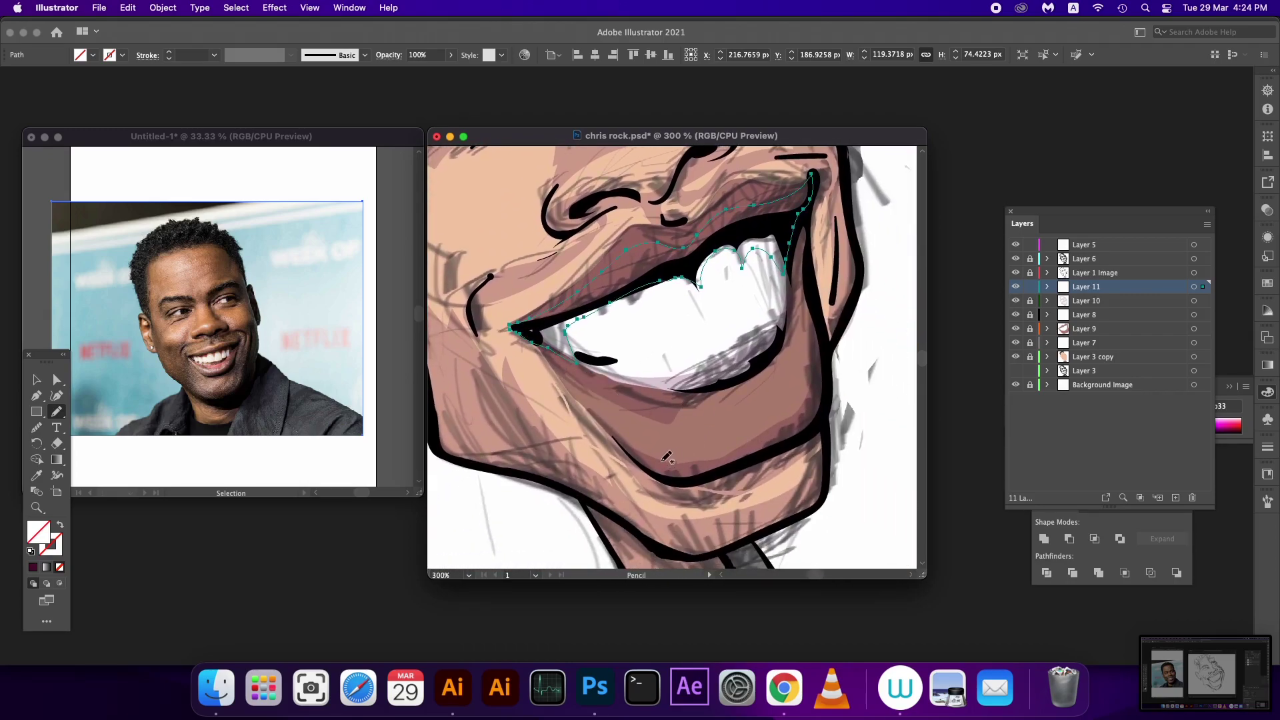
mouse_move(590, 415)
mouse_down()
mouse_move(675, 449)
mouse_move(815, 401)
mouse_move(829, 420)
mouse_move(766, 463)
mouse_move(652, 480)
mouse_move(587, 412)
mouse_up()
drag(688, 465, 698, 540)
Step: Pencil shadow outlines along the hairline, down the cheek and inside the ear
click(1204, 286)
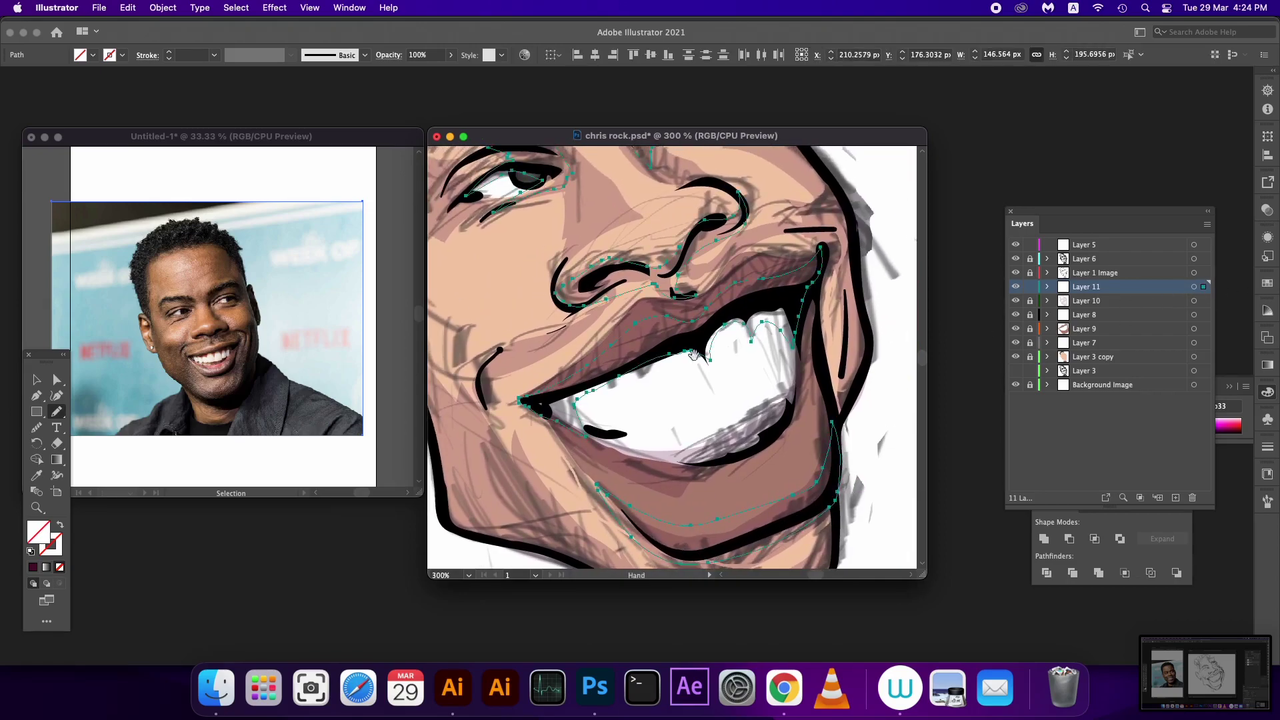
drag(660, 226, 714, 486)
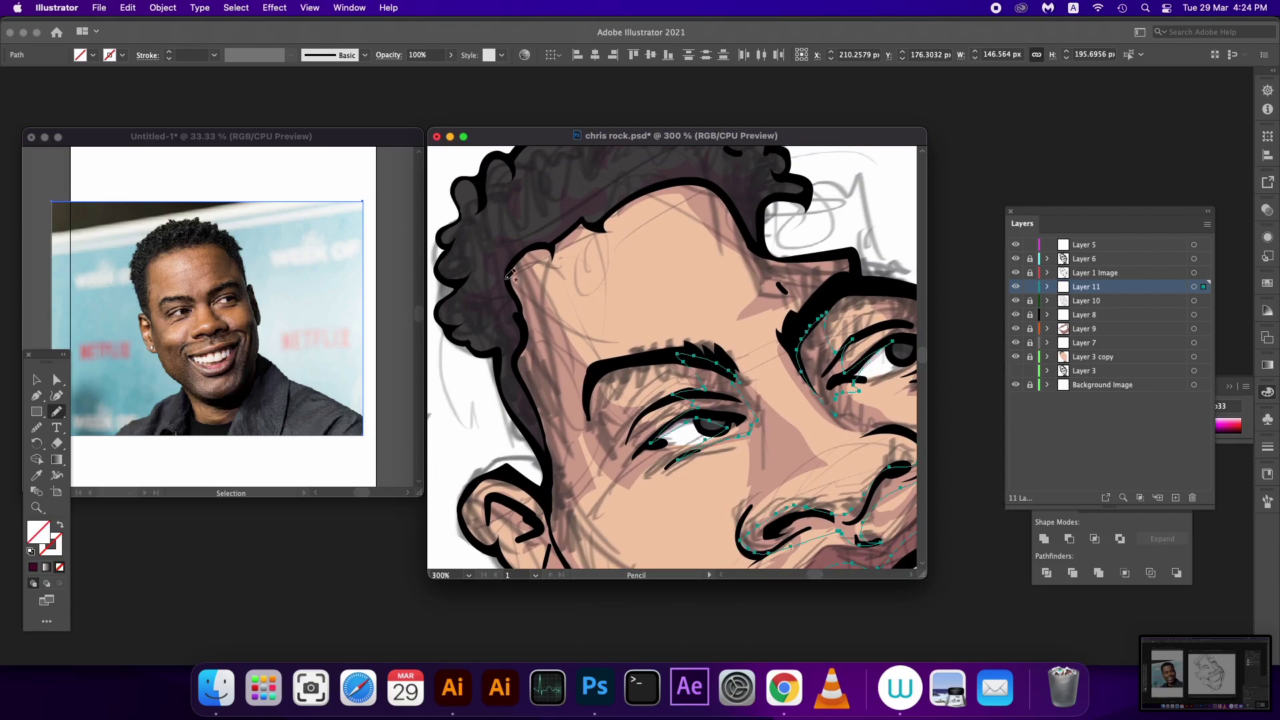
mouse_move(524, 260)
mouse_down()
mouse_move(474, 266)
mouse_move(520, 331)
mouse_up()
drag(512, 288, 537, 246)
drag(523, 422, 597, 375)
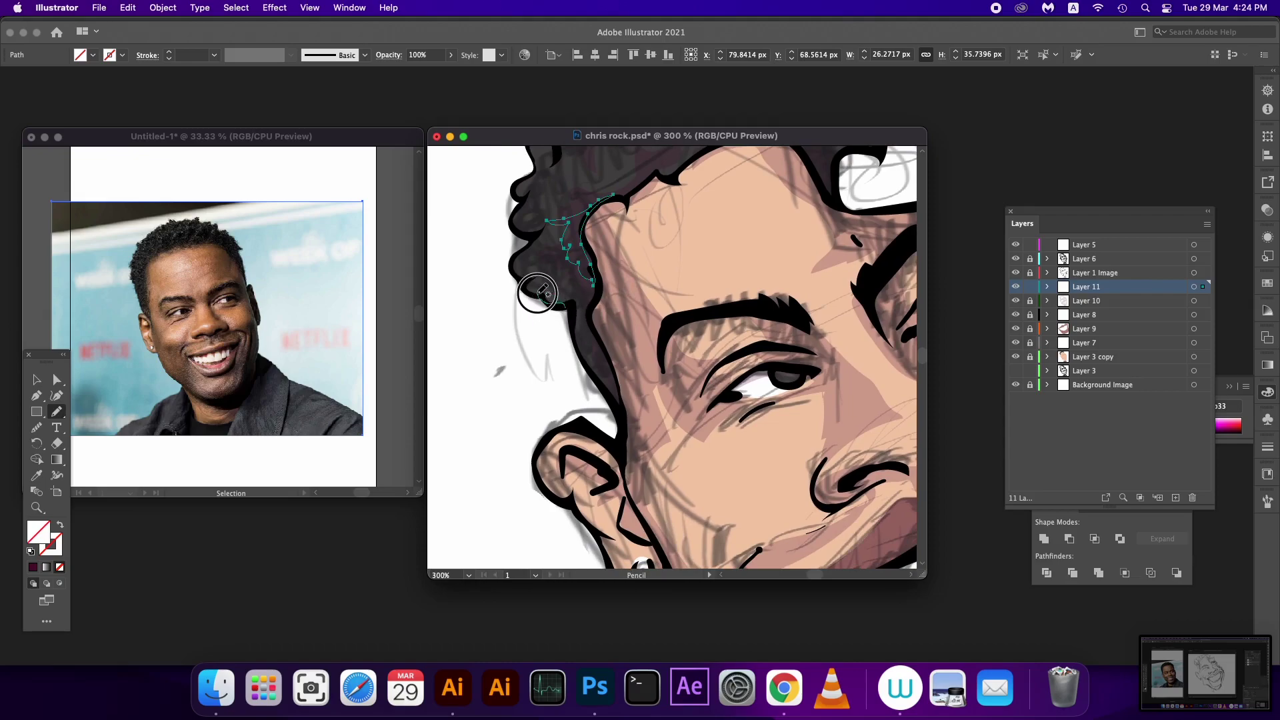
mouse_move(539, 294)
mouse_down()
mouse_move(587, 288)
mouse_move(620, 412)
mouse_move(591, 321)
mouse_up()
mouse_move(543, 369)
mouse_down()
mouse_move(576, 422)
mouse_move(540, 391)
mouse_up()
Step: Add shadow strokes by the earring, along the jaw and under the chin
key(super+a)
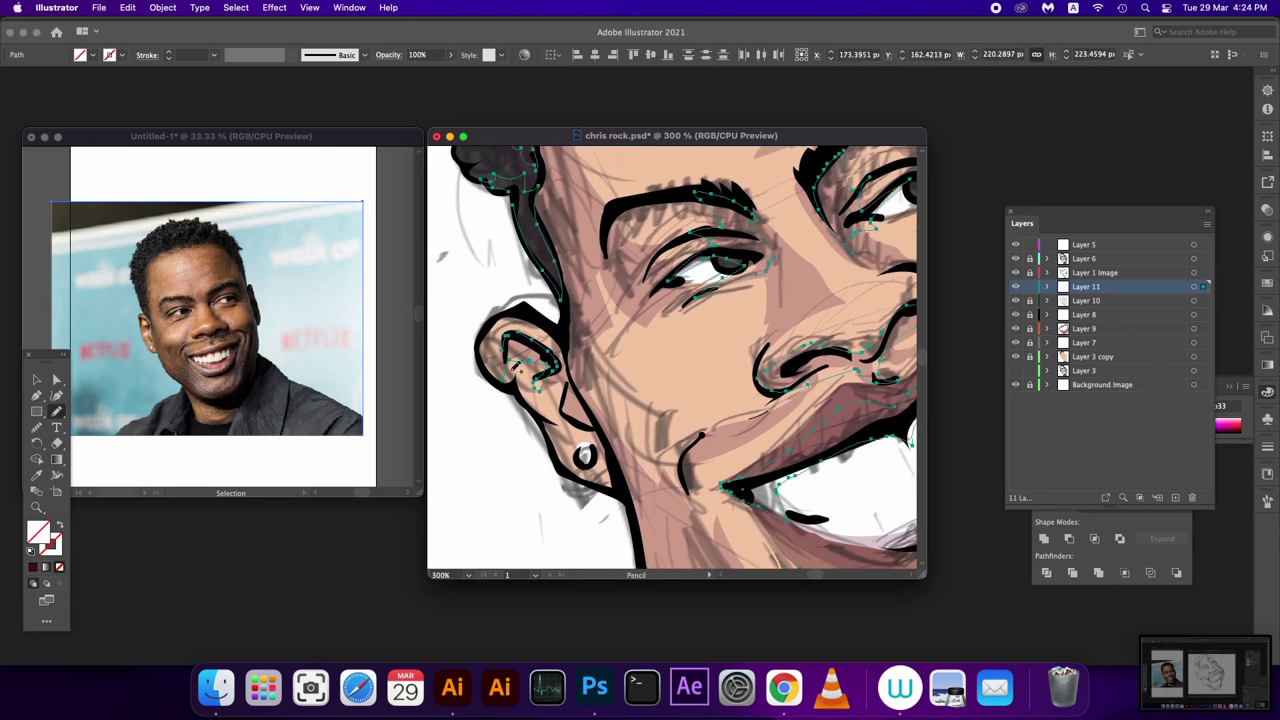
drag(567, 386, 594, 432)
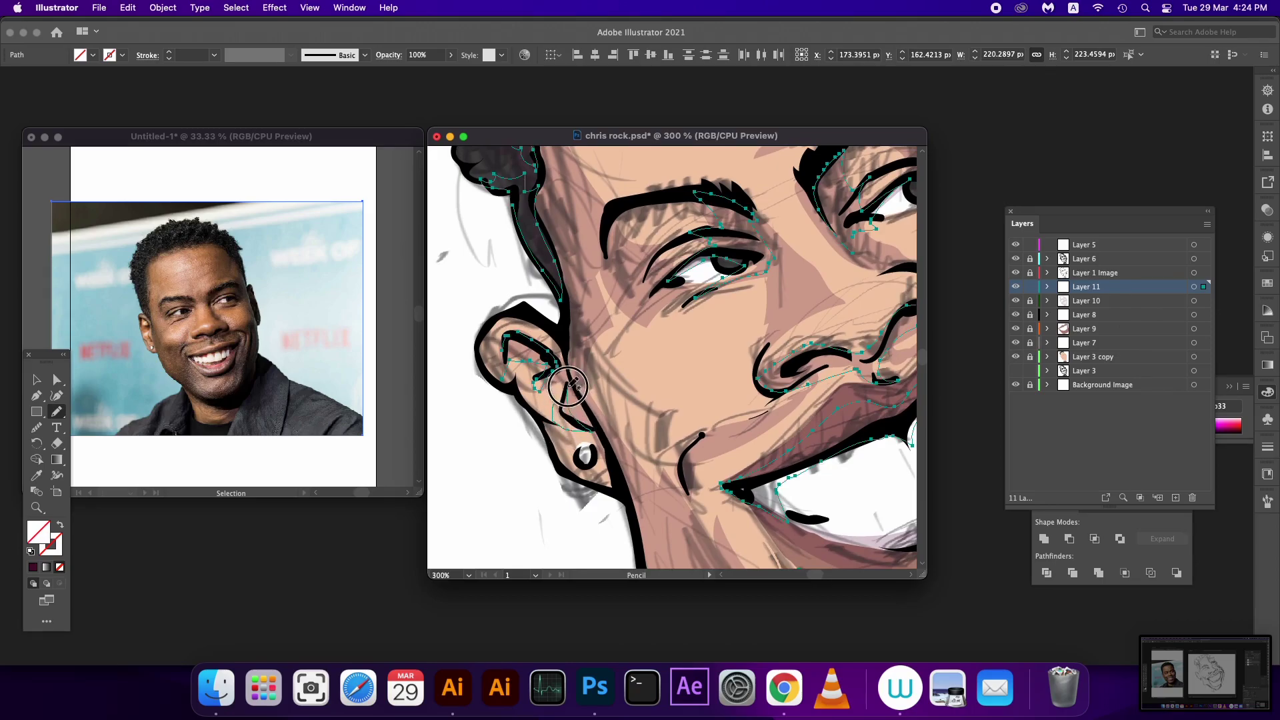
mouse_move(669, 536)
mouse_down()
mouse_move(592, 411)
mouse_move(559, 423)
mouse_up()
drag(496, 312, 668, 526)
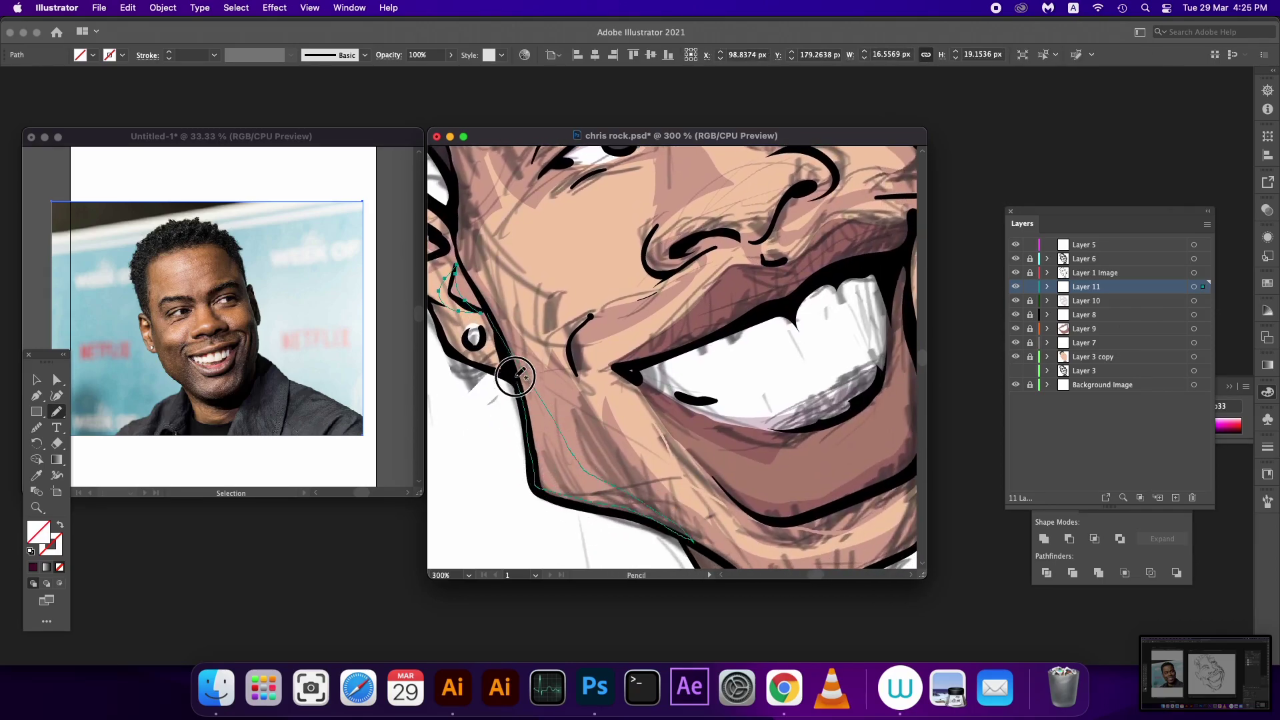
mouse_move(725, 566)
mouse_down()
mouse_move(612, 395)
mouse_move(730, 413)
mouse_move(589, 377)
mouse_up()
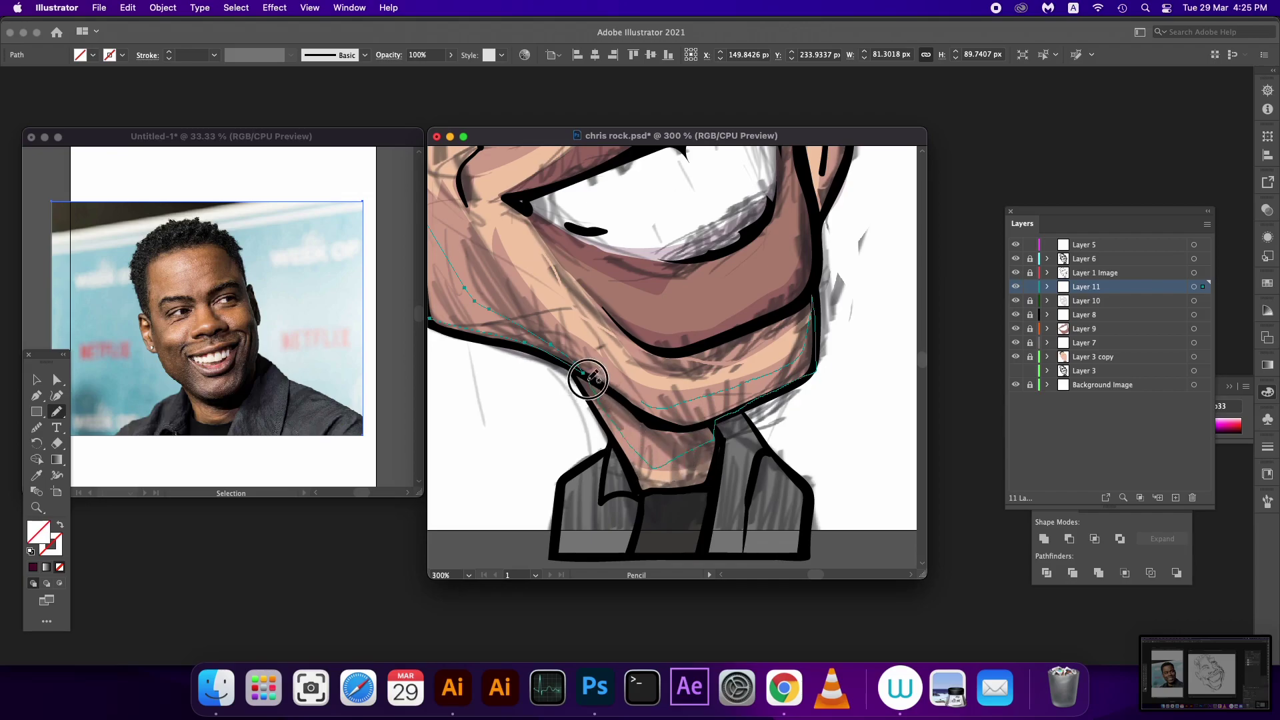
drag(634, 406, 724, 482)
Step: Draw shadows over the right eye and eyebrow, down the forehead and the temple
mouse_move(708, 246)
mouse_down()
mouse_move(693, 316)
mouse_move(766, 303)
mouse_move(767, 343)
mouse_move(780, 260)
mouse_move(712, 236)
mouse_move(724, 329)
mouse_up()
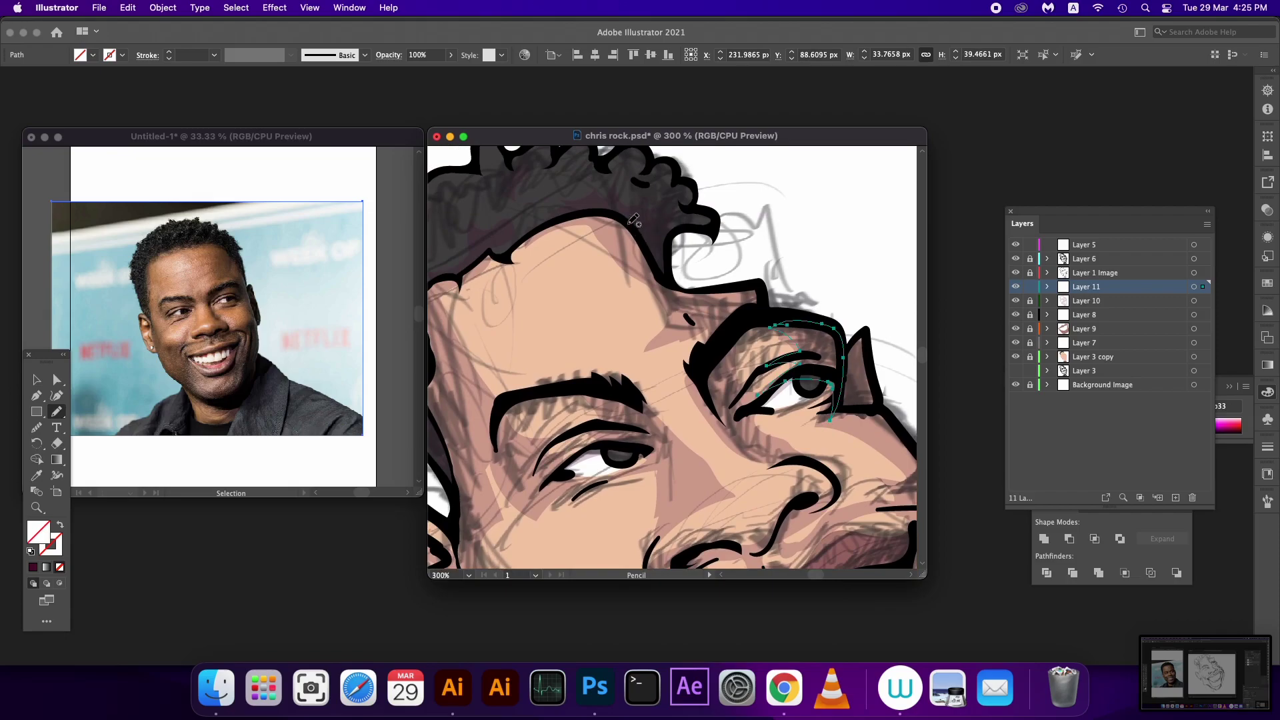
mouse_move(630, 223)
mouse_down()
mouse_move(634, 274)
mouse_move(666, 341)
mouse_move(687, 306)
mouse_move(740, 328)
mouse_move(748, 271)
mouse_move(663, 274)
mouse_move(611, 212)
mouse_up()
drag(644, 315, 782, 325)
mouse_move(523, 298)
mouse_down()
mouse_move(503, 302)
mouse_move(505, 343)
mouse_move(532, 366)
mouse_move(525, 296)
mouse_up()
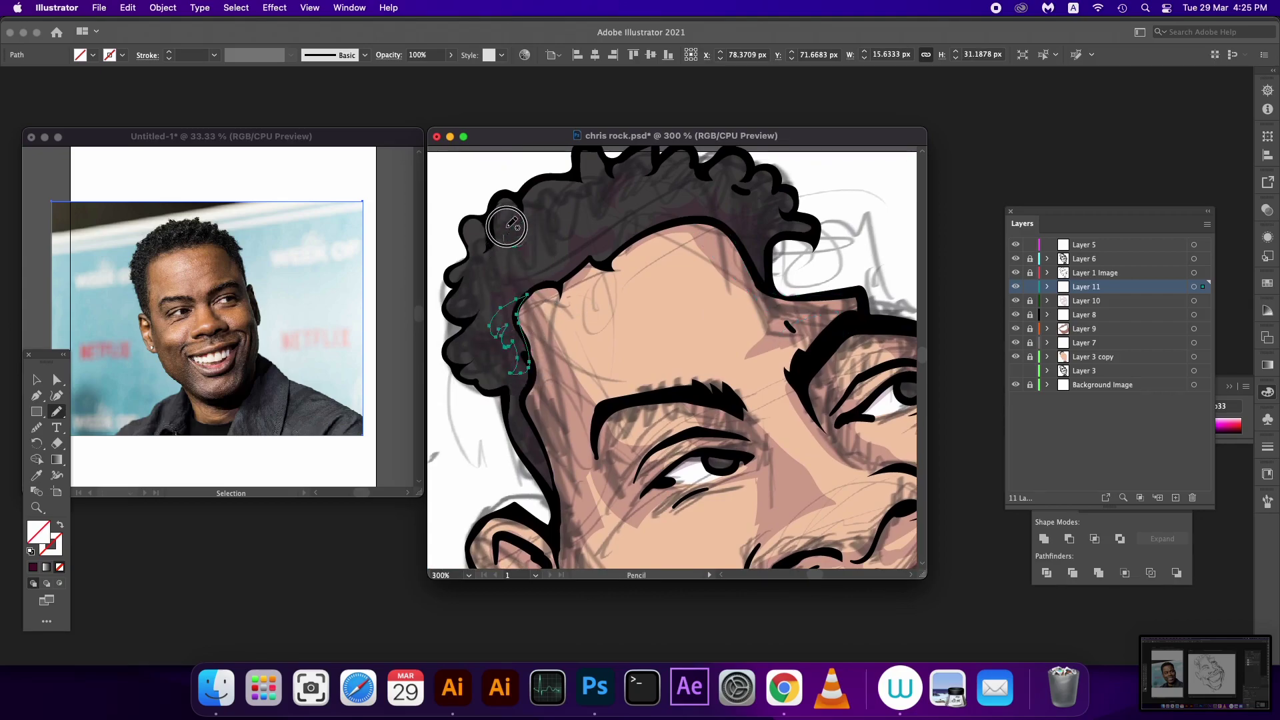
Step: Add five small curl shadow strokes across the hair
drag(509, 223, 531, 239)
mouse_move(536, 191)
mouse_down()
mouse_move(573, 192)
mouse_move(592, 163)
mouse_up()
mouse_move(594, 217)
mouse_down()
mouse_move(617, 229)
mouse_move(609, 257)
mouse_up()
mouse_move(704, 212)
mouse_down()
mouse_move(690, 187)
mouse_move(762, 180)
mouse_up()
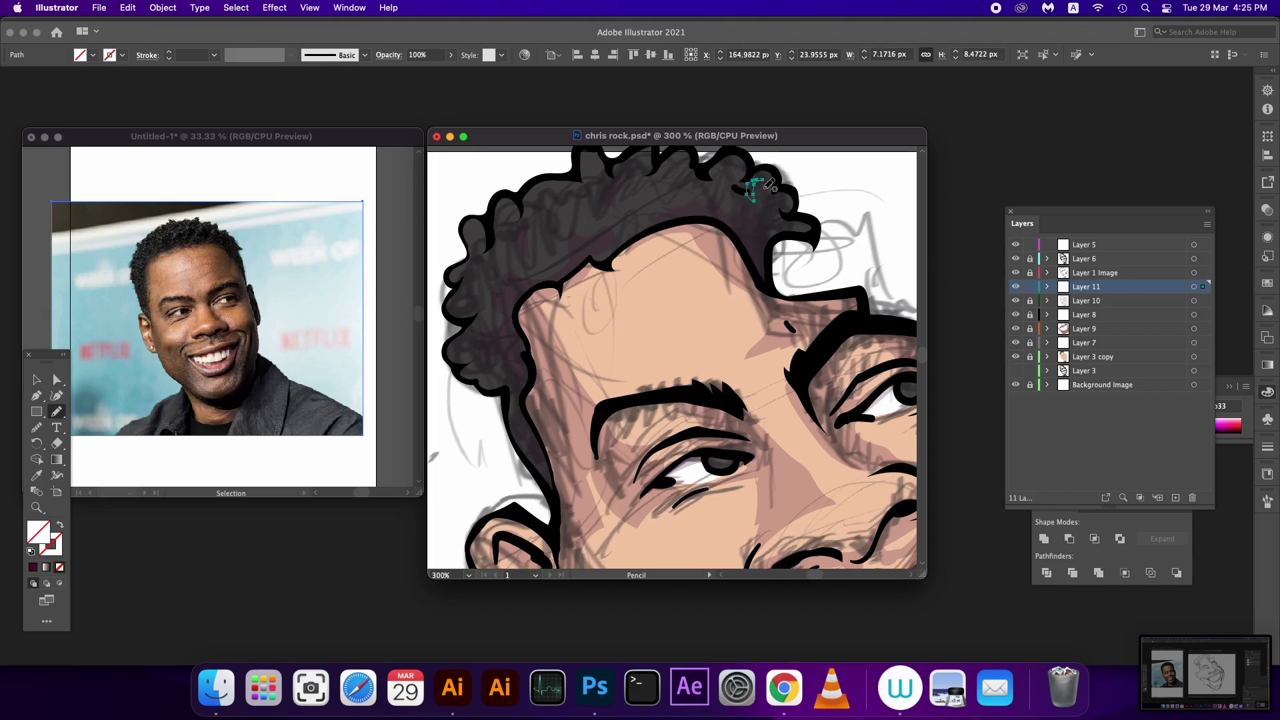
mouse_move(791, 224)
mouse_down()
mouse_move(764, 241)
mouse_move(759, 293)
mouse_move(787, 207)
mouse_up()
key(super+a)
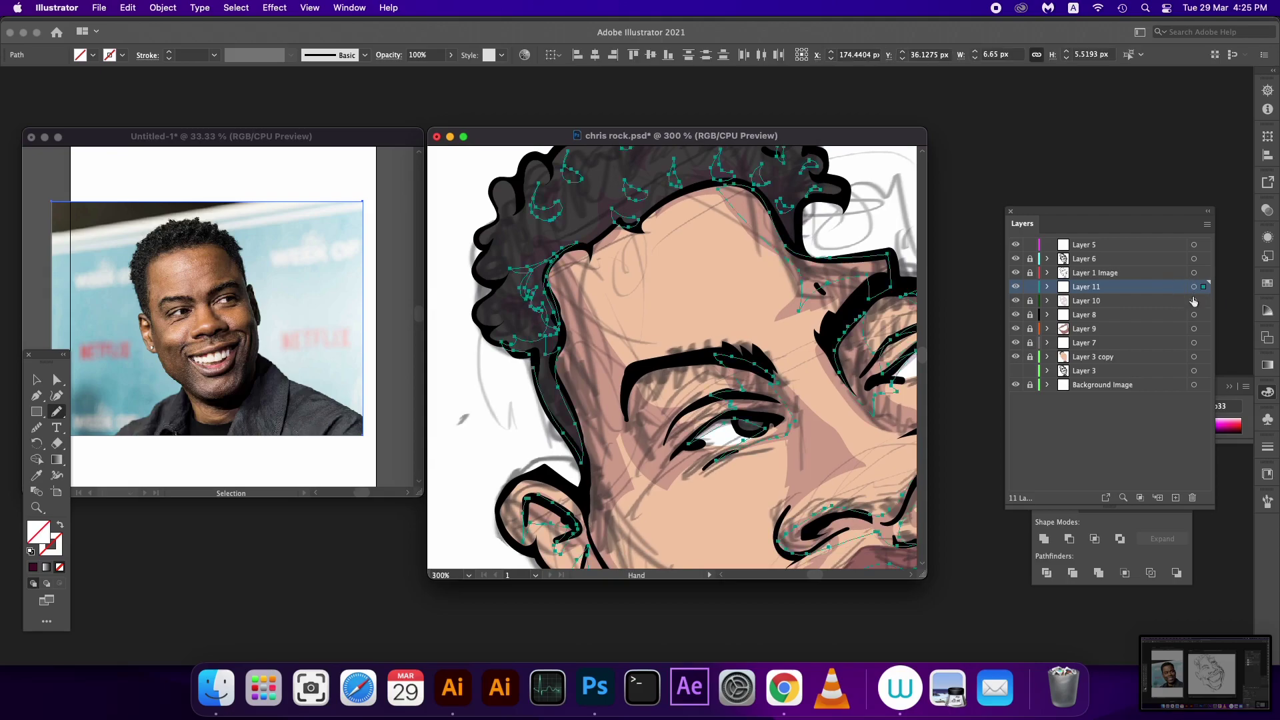
Step: Add small shadow strokes under the eye and zoom out to 150%
drag(727, 346, 677, 150)
drag(714, 313, 707, 349)
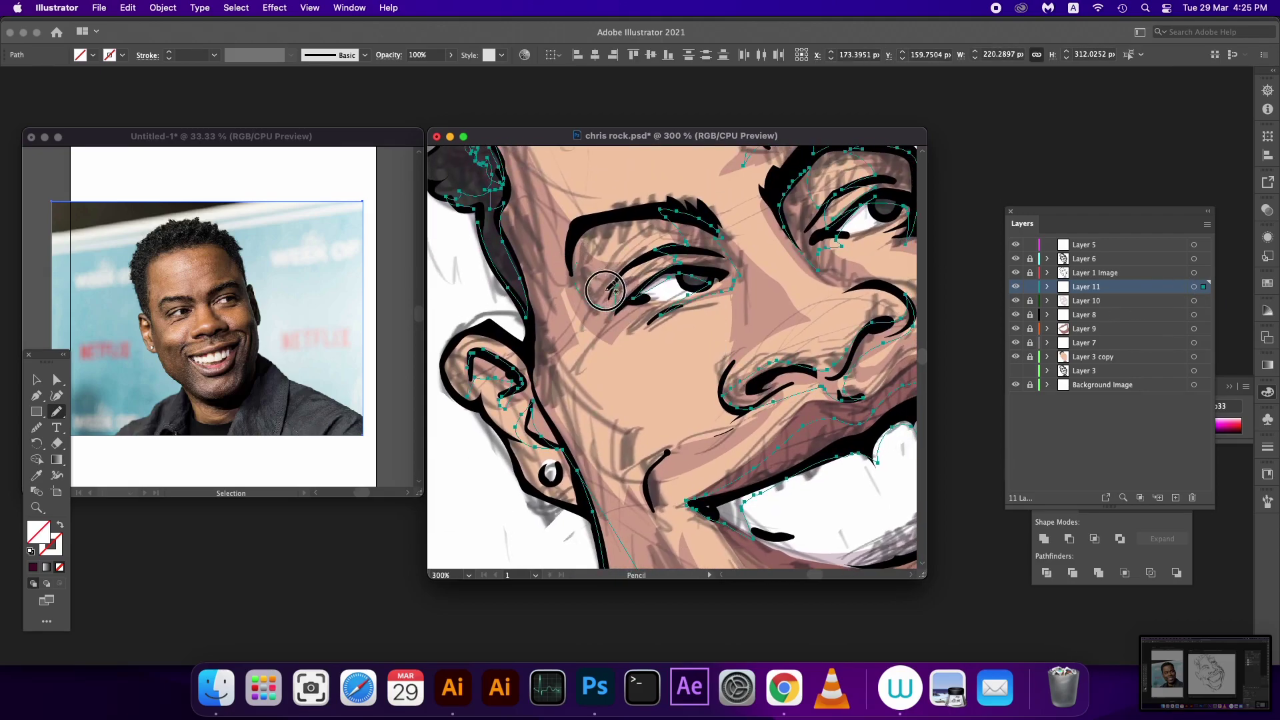
drag(584, 239, 621, 281)
mouse_move(626, 333)
mouse_down()
mouse_move(603, 309)
mouse_move(643, 321)
mouse_up()
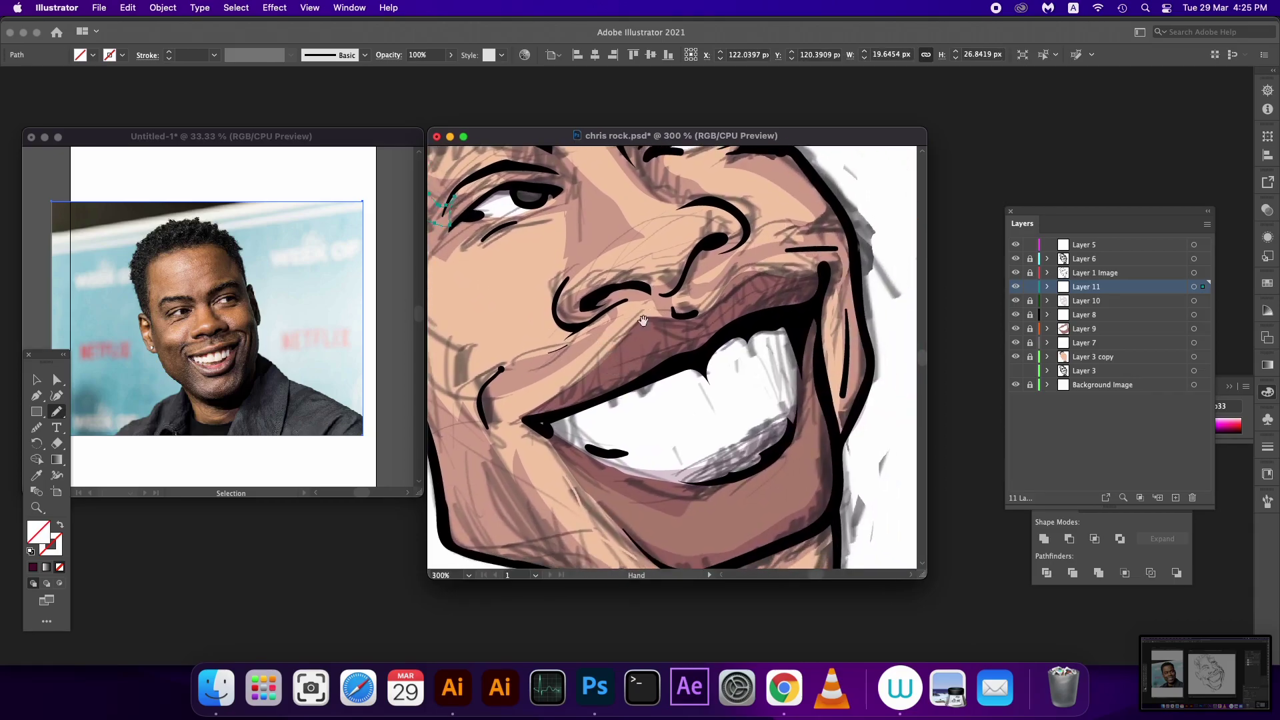
key(super+minus)
key(super+minus)
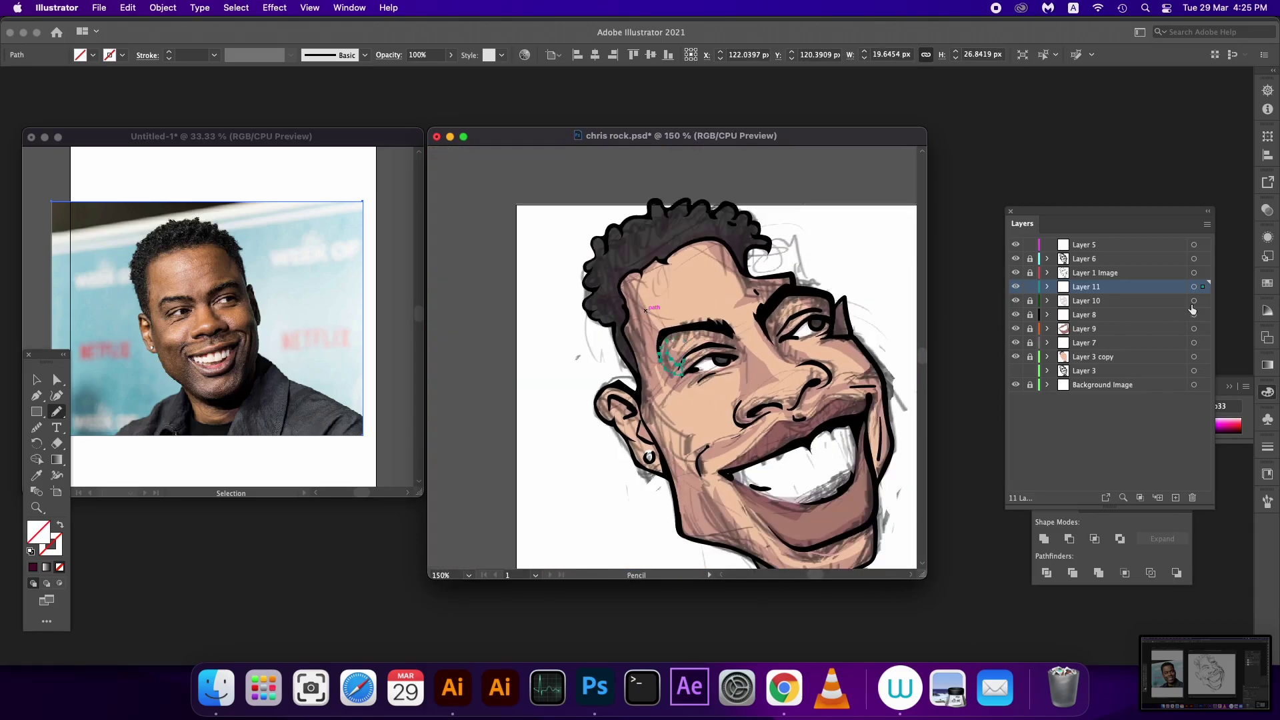
Step: Select all Layer 11 shadow paths and give them a fill colour
click(1194, 287)
drag(734, 433, 606, 367)
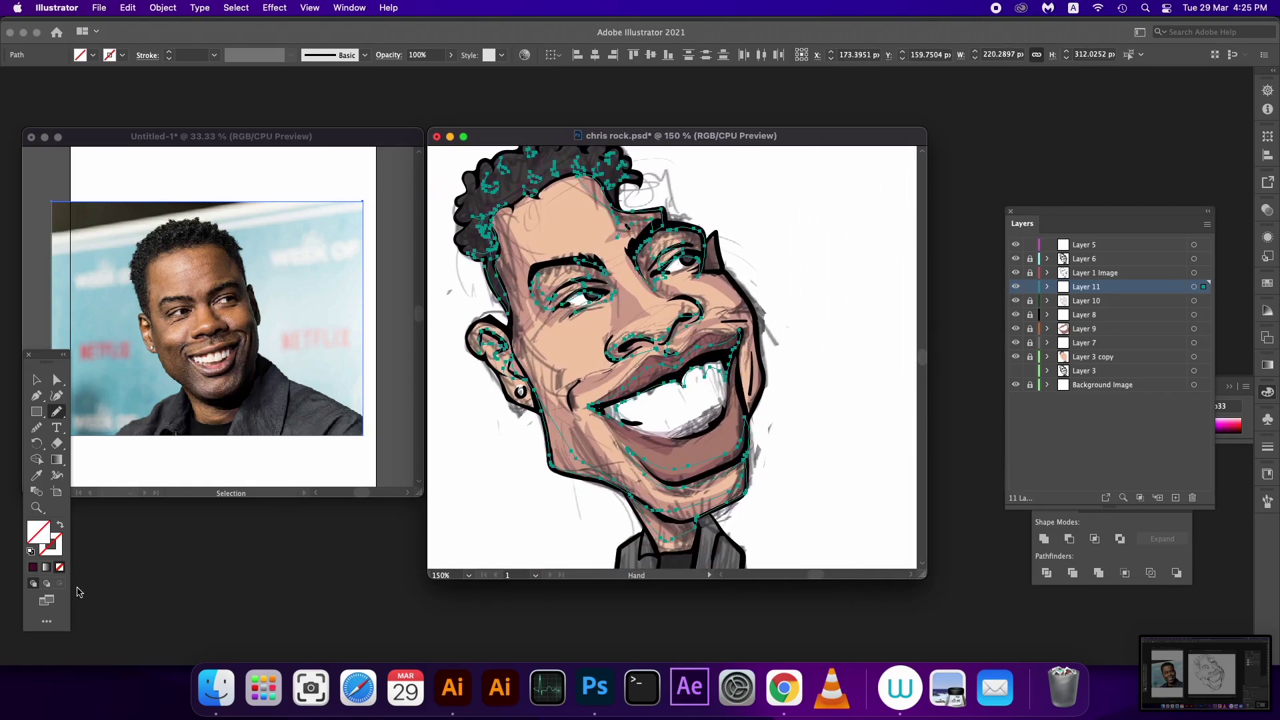
click(31, 565)
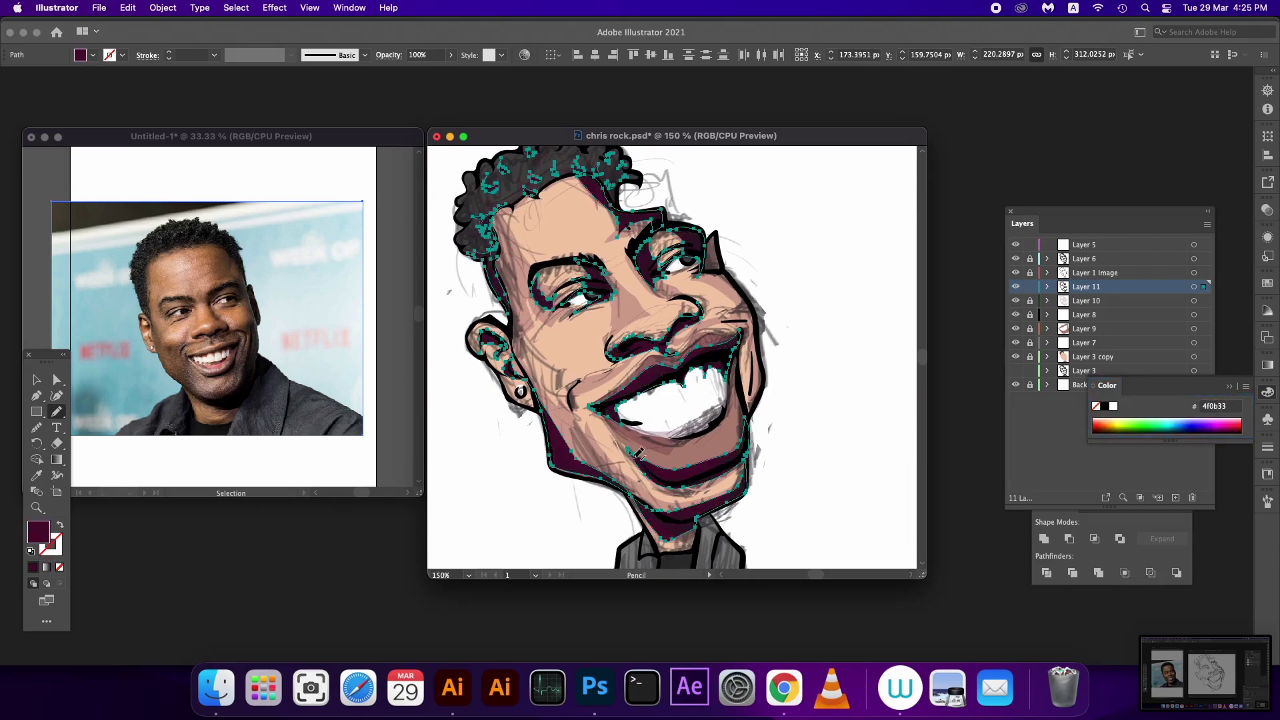
double_click(38, 532)
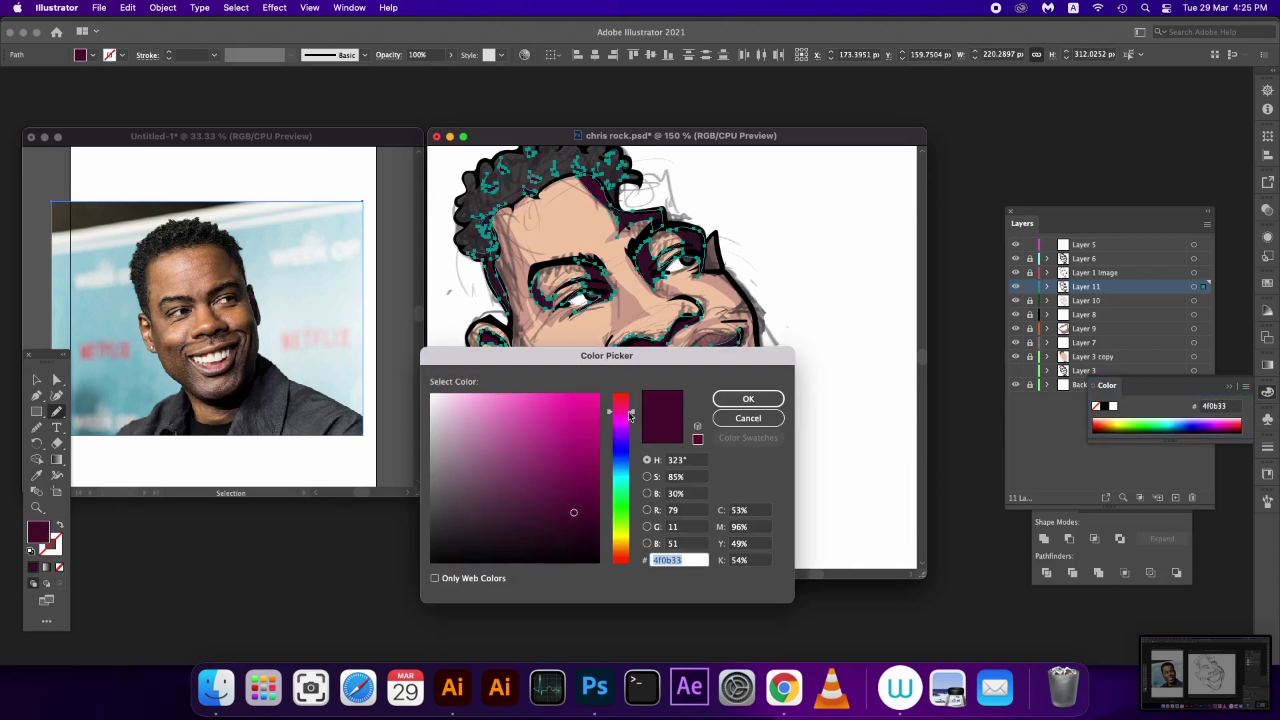
drag(630, 416, 629, 424)
click(563, 534)
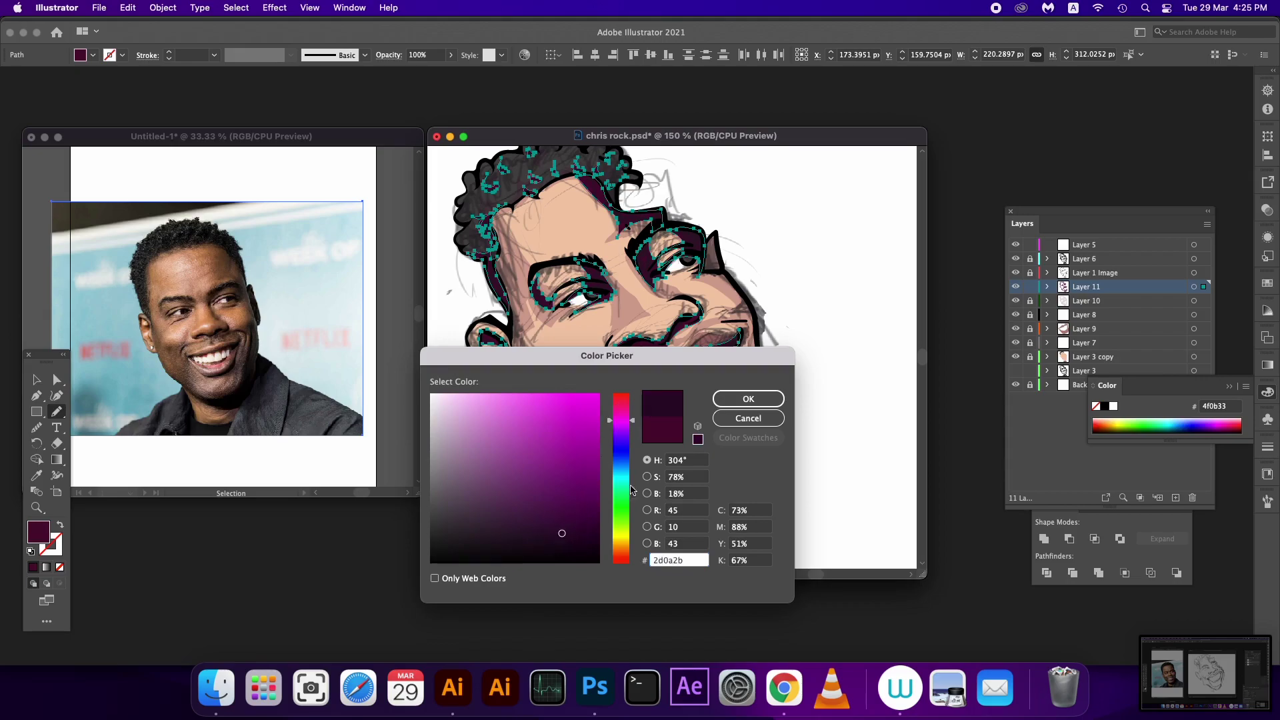
click(729, 417)
Step: Set the shadow fill to dark plum #330c2e
double_click(40, 536)
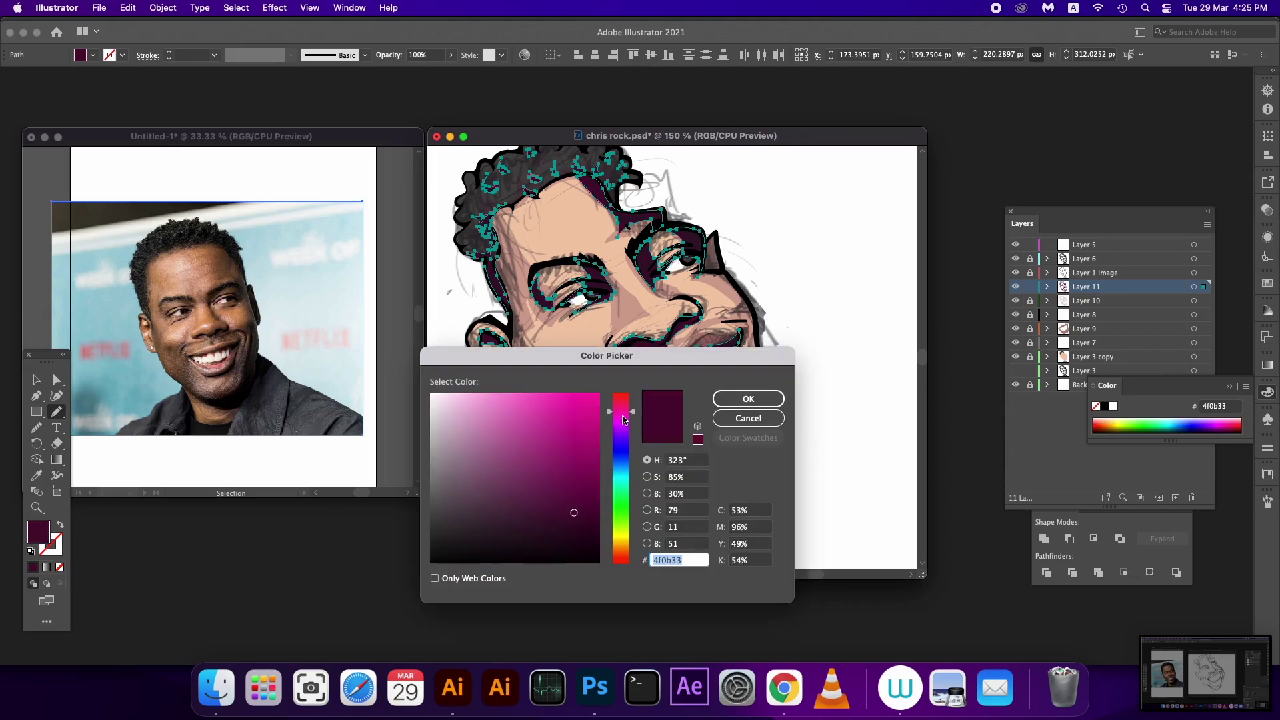
click(624, 419)
click(560, 528)
click(748, 398)
drag(830, 439, 834, 456)
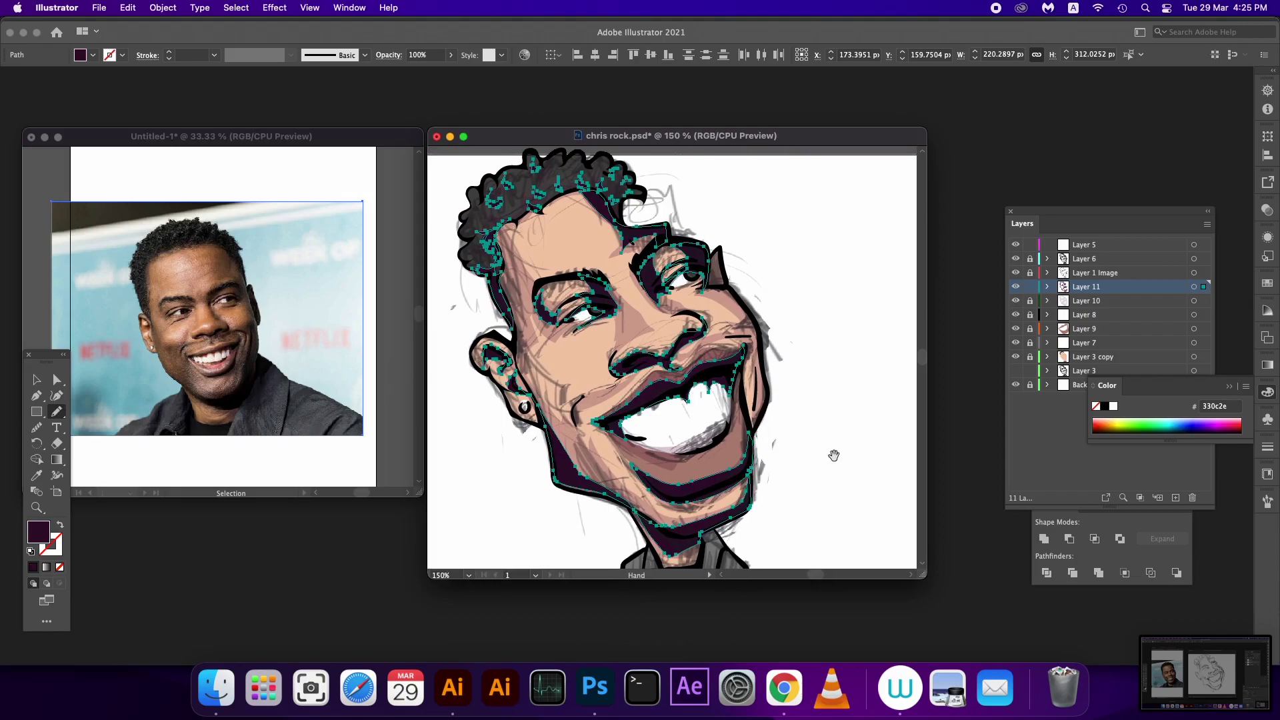
Step: Unite the shadow paths with Pathfinder, lower opacity to 34%, and deselect
click(1050, 538)
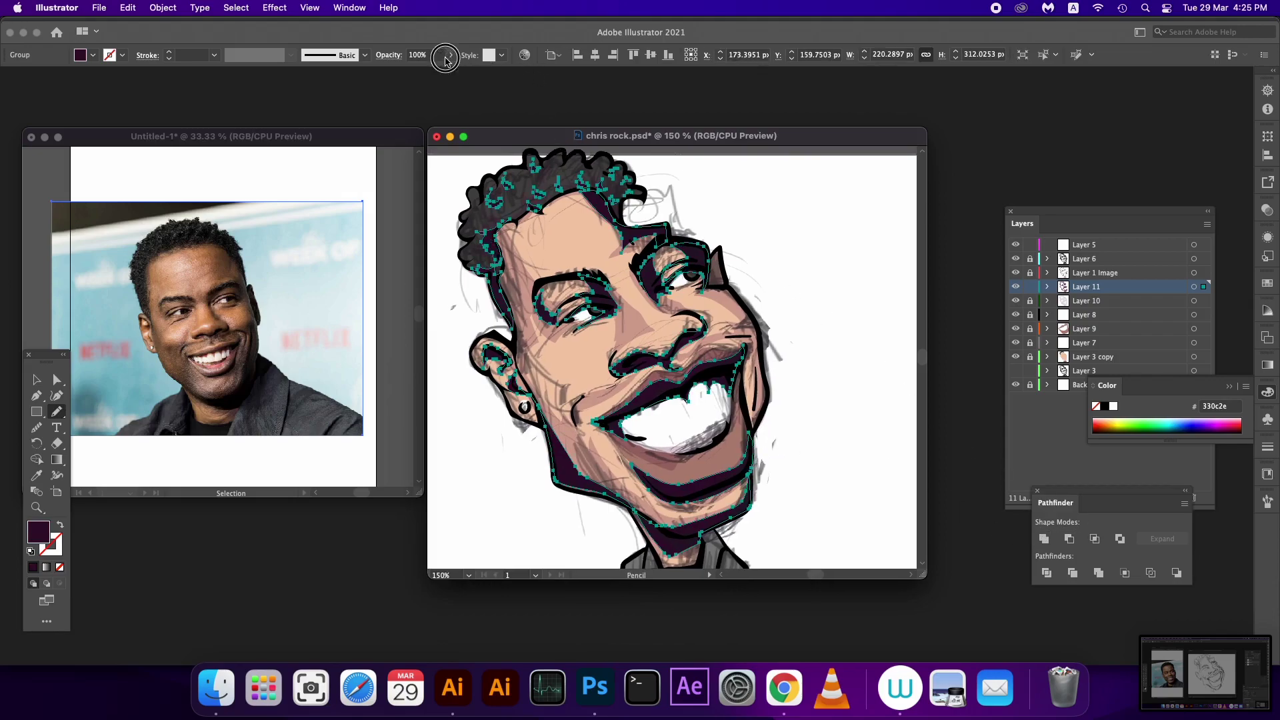
click(450, 57)
mouse_move(424, 75)
mouse_down()
mouse_move(422, 88)
mouse_move(416, 72)
mouse_up()
click(38, 380)
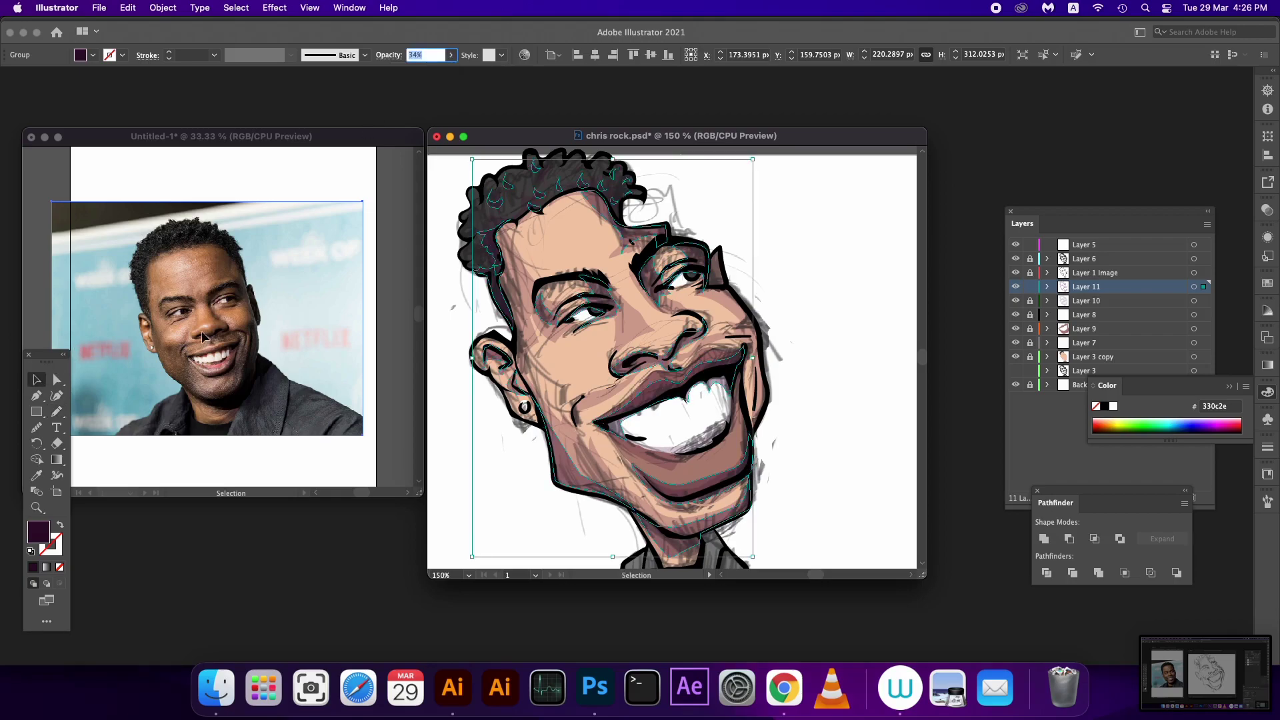
click(786, 394)
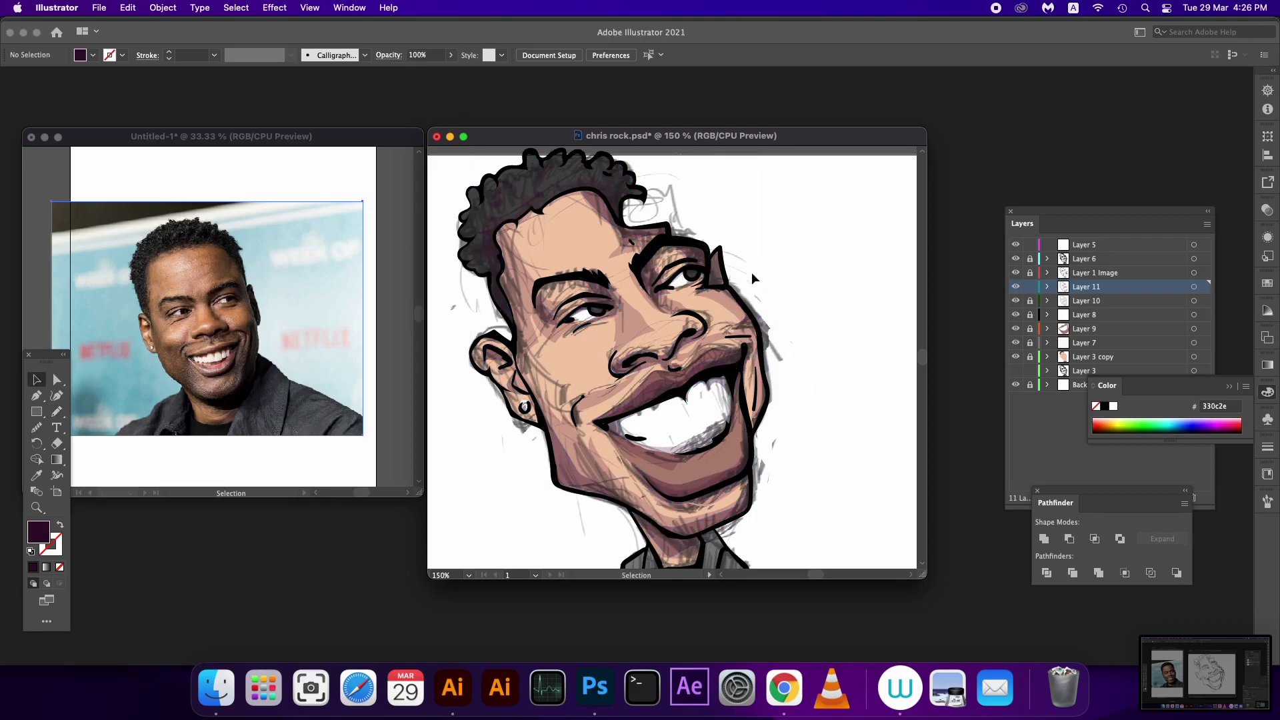
Step: Lock Layer 11, create Layer 12 above it, and switch to the Pencil tool
click(1030, 287)
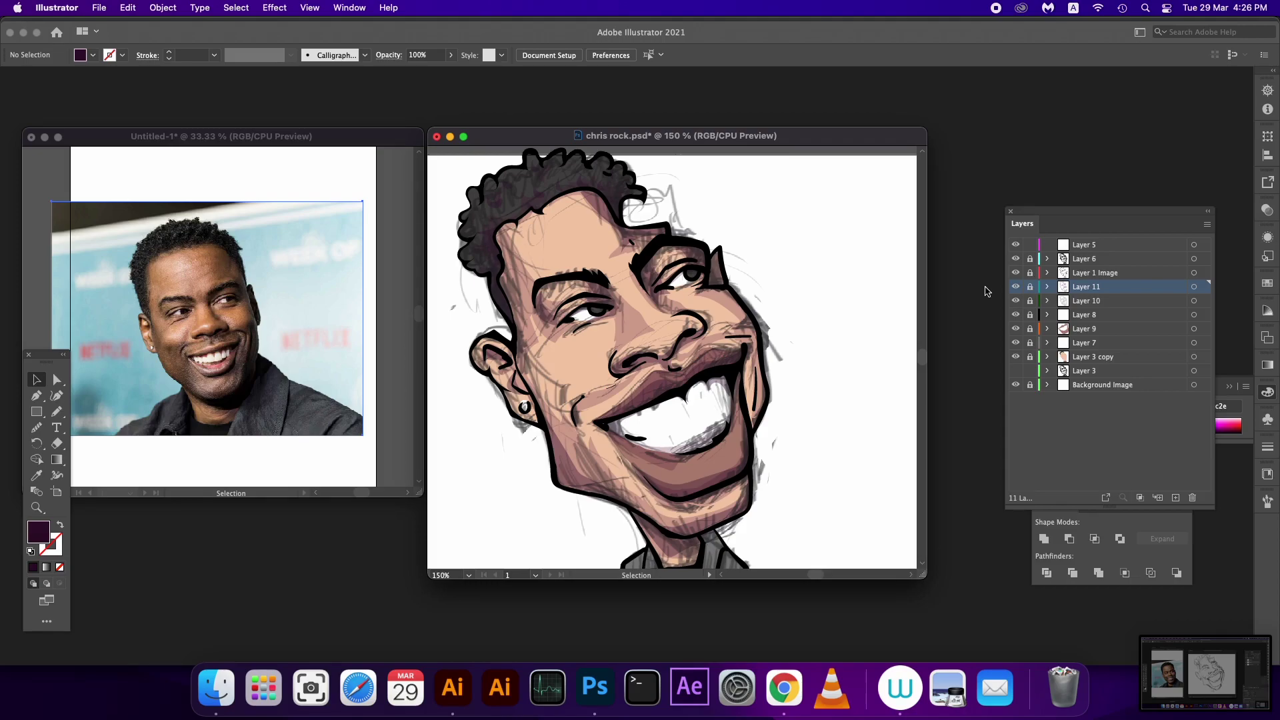
click(1175, 498)
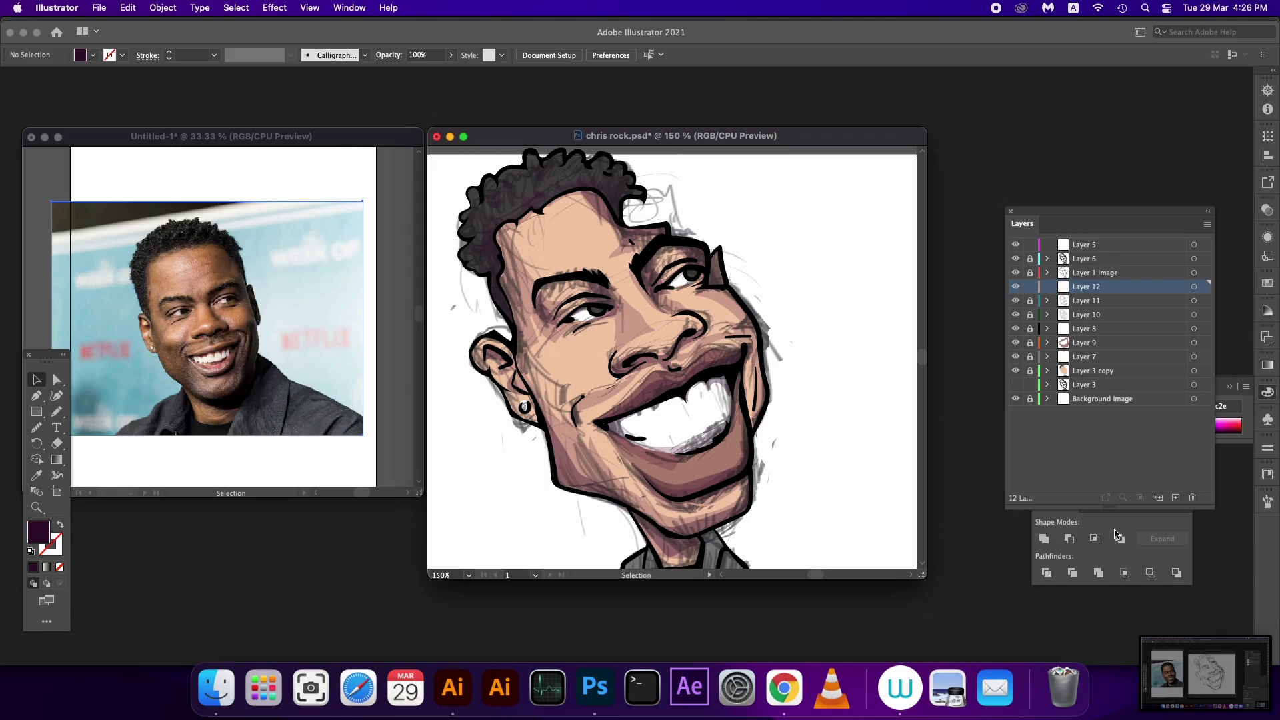
key(n)
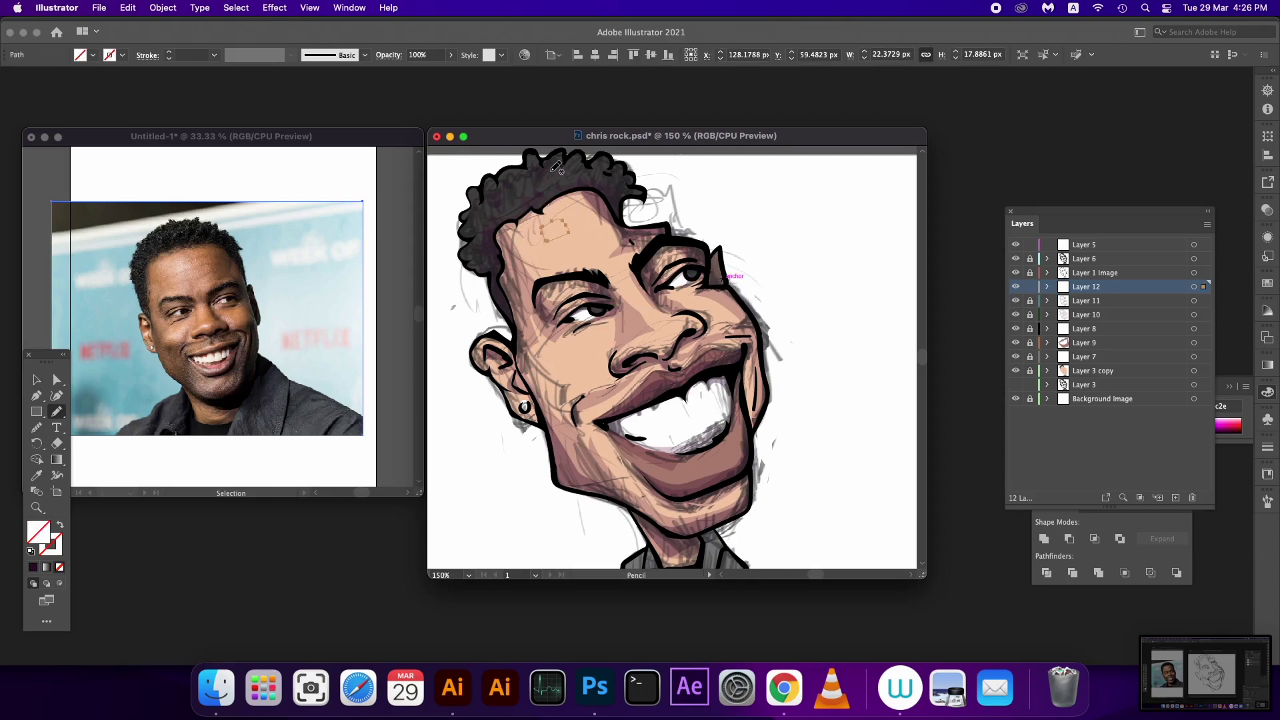
Step: Sketch small pencil marks in the hair, near the nose, on the chin and at the lip corner
mouse_move(547, 171)
mouse_down()
mouse_move(558, 162)
mouse_move(487, 186)
mouse_move(466, 230)
mouse_up()
drag(600, 161, 594, 166)
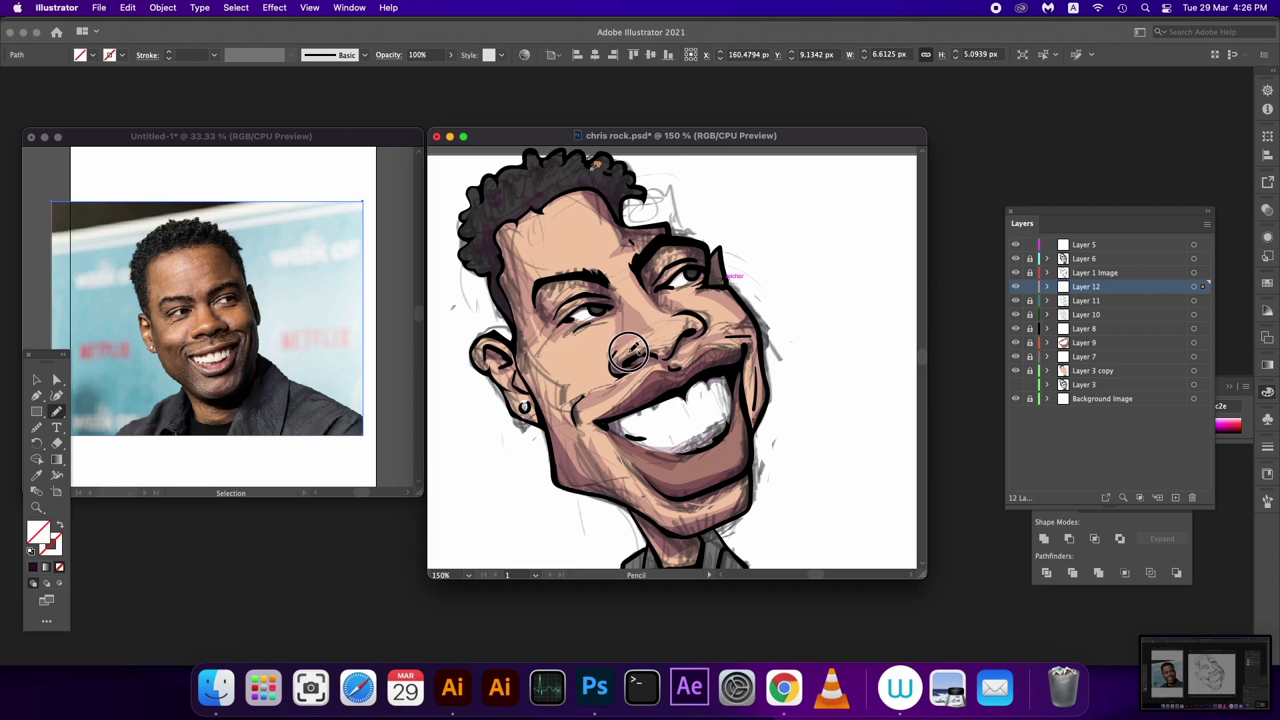
drag(664, 332, 675, 341)
scroll(664, 374, down, 3)
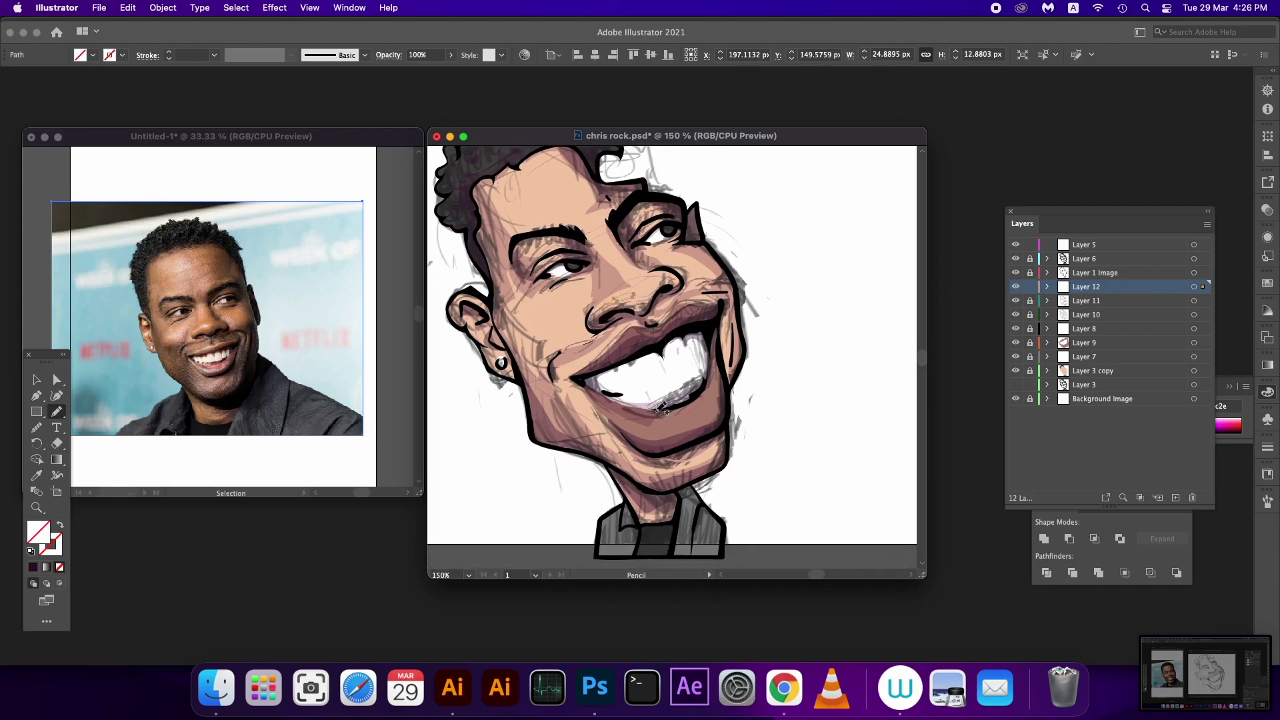
drag(625, 421, 656, 434)
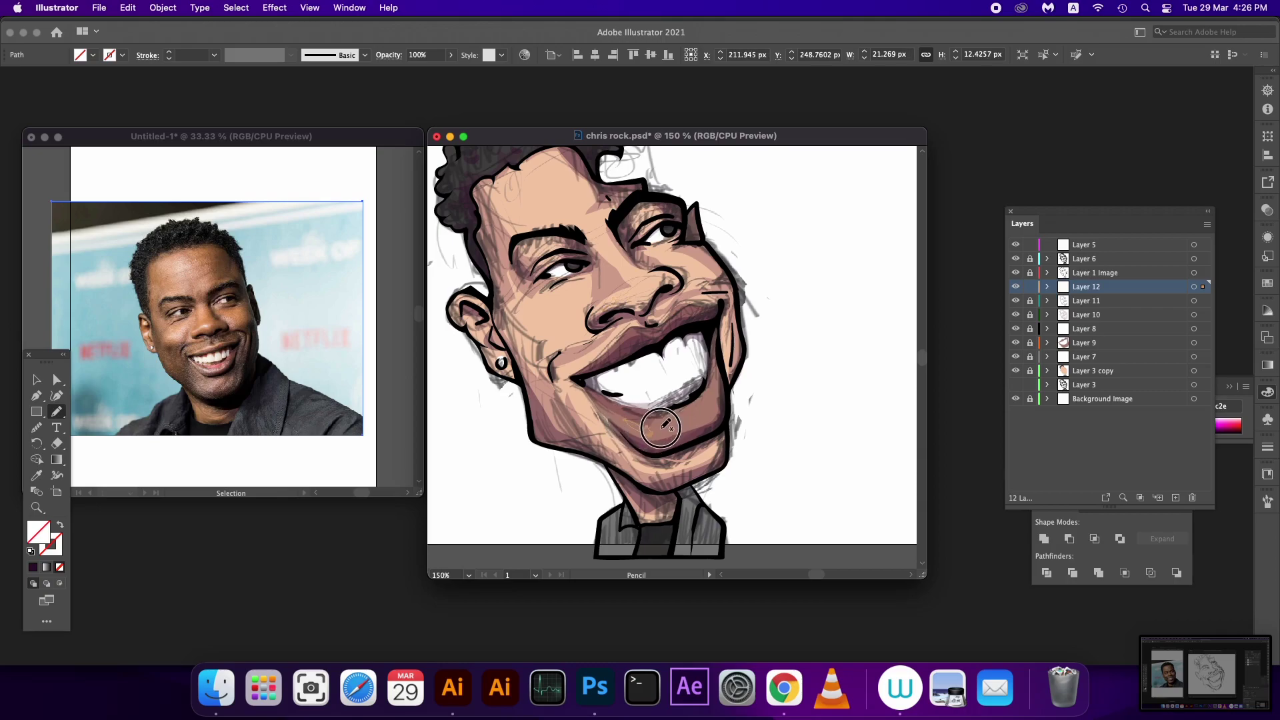
drag(662, 430, 685, 422)
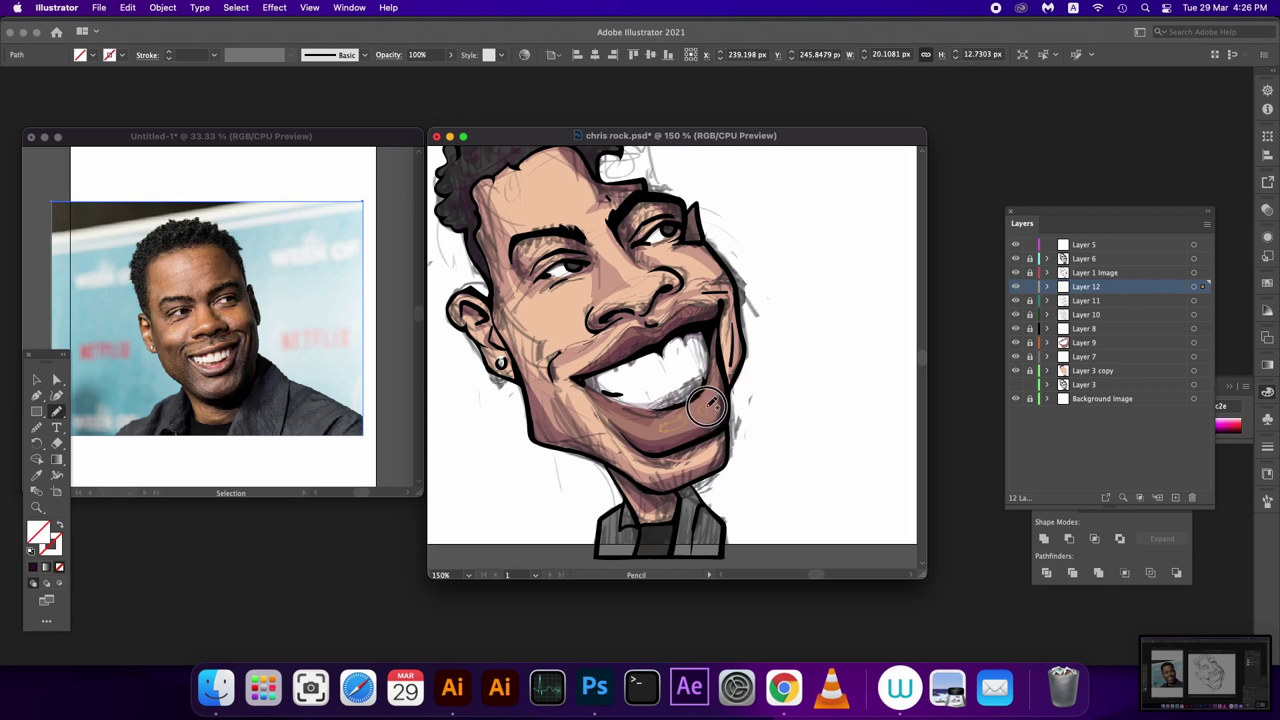
mouse_move(714, 400)
mouse_down()
mouse_move(695, 365)
mouse_move(663, 405)
mouse_up()
Step: Add more highlight marks on the chin, the cheek below the eye, the nose and near the ear
scroll(695, 365, down, 3)
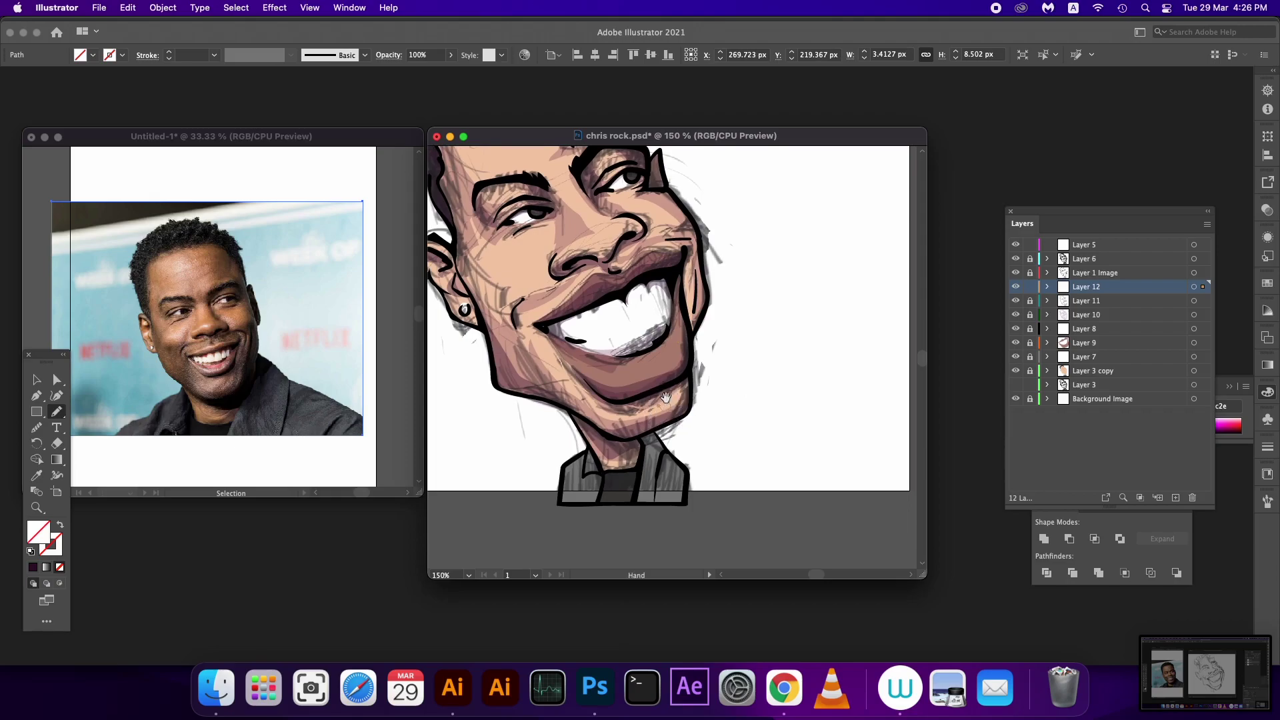
drag(545, 292, 572, 326)
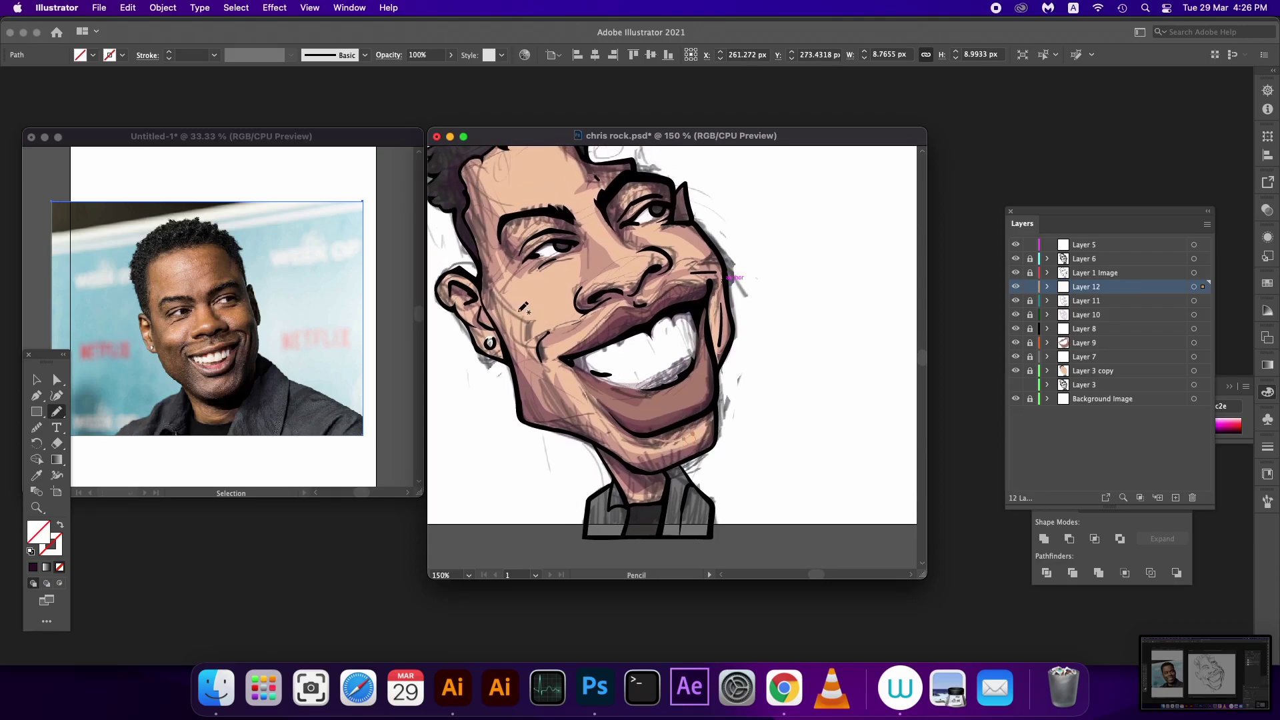
drag(560, 274, 582, 267)
drag(679, 240, 693, 265)
scroll(534, 320, left, 2)
scroll(534, 320, up, 1)
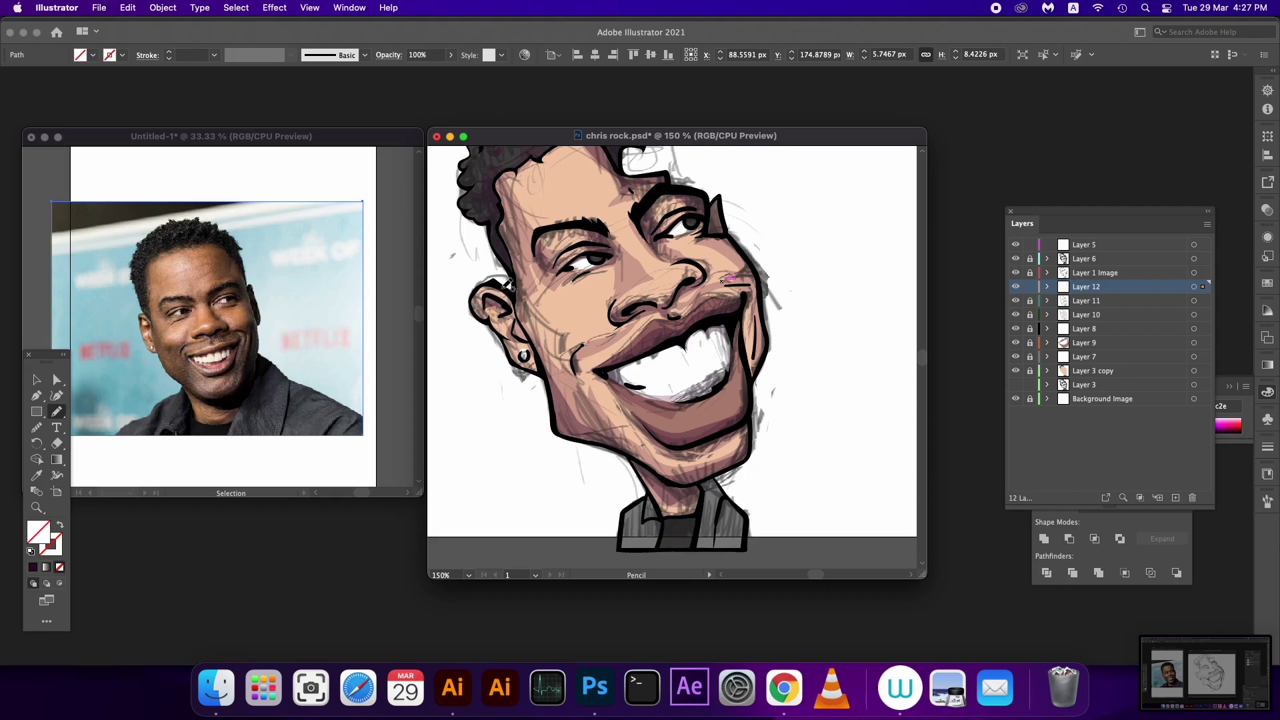
drag(499, 296, 505, 288)
Step: Draw a short mark near the collar and select all paths on Layer 12
scroll(530, 294, right, 2)
scroll(530, 294, down, 1)
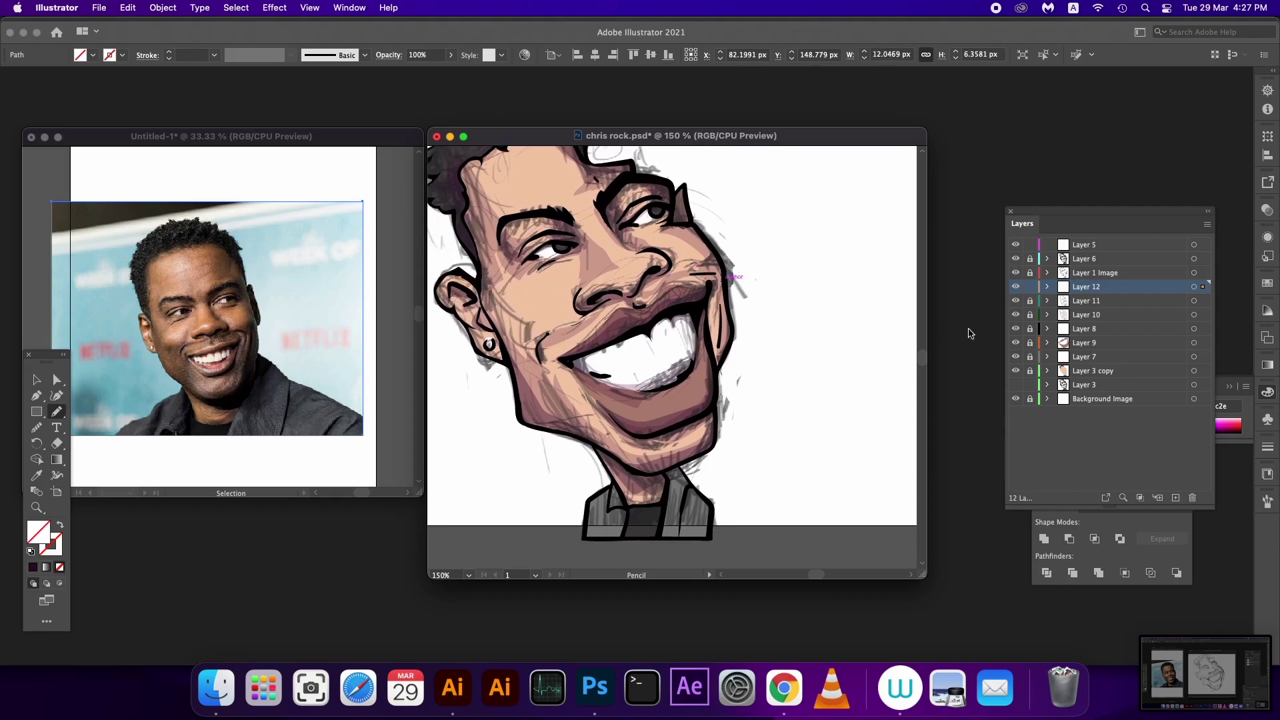
click(1194, 287)
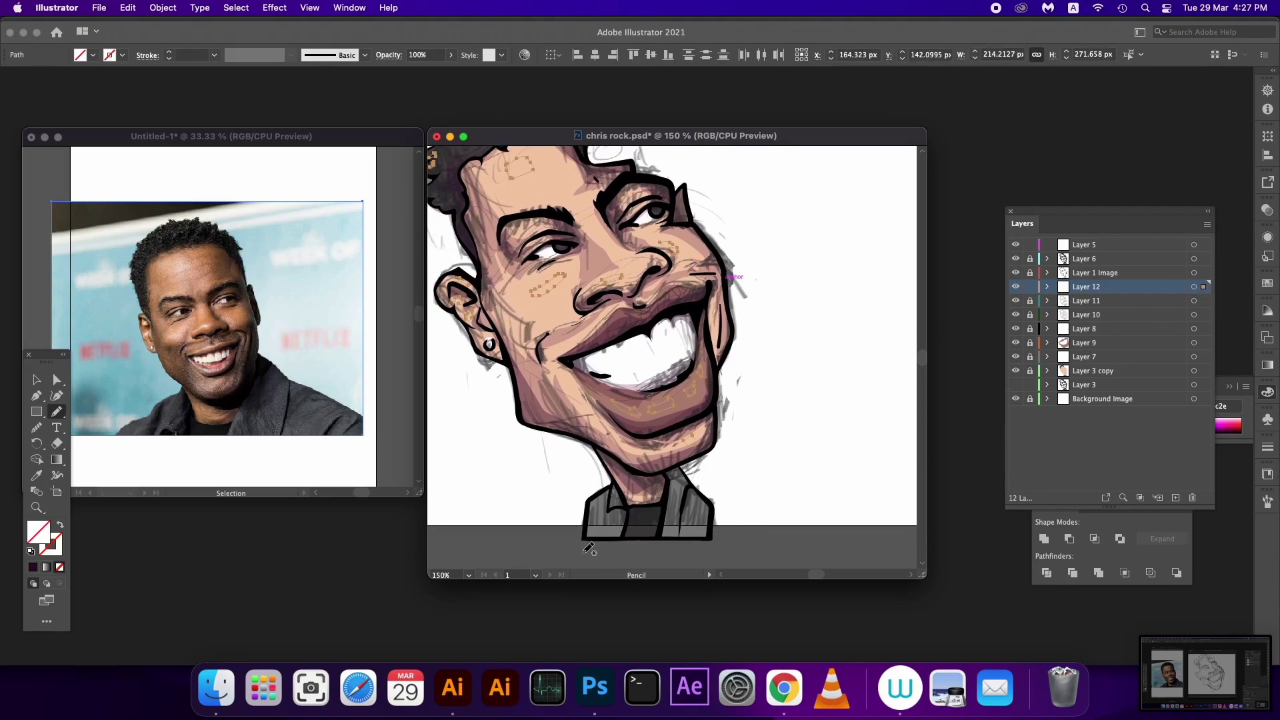
drag(631, 494, 644, 497)
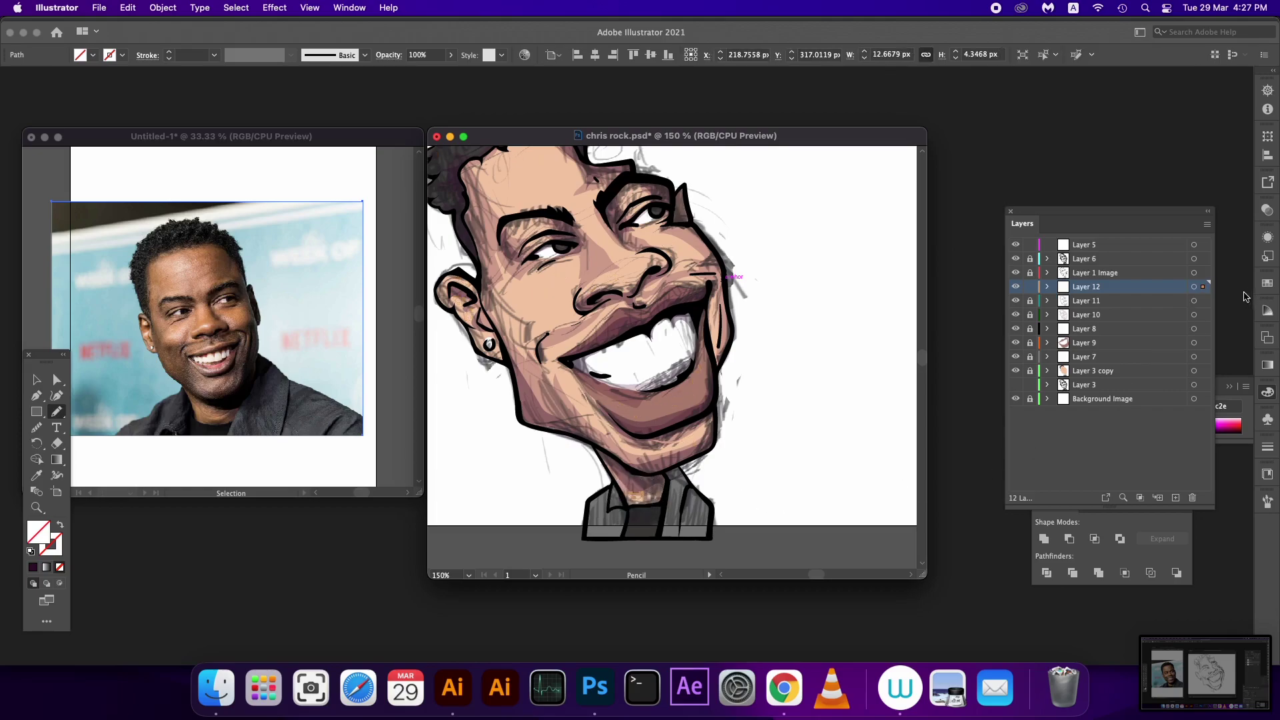
click(1204, 288)
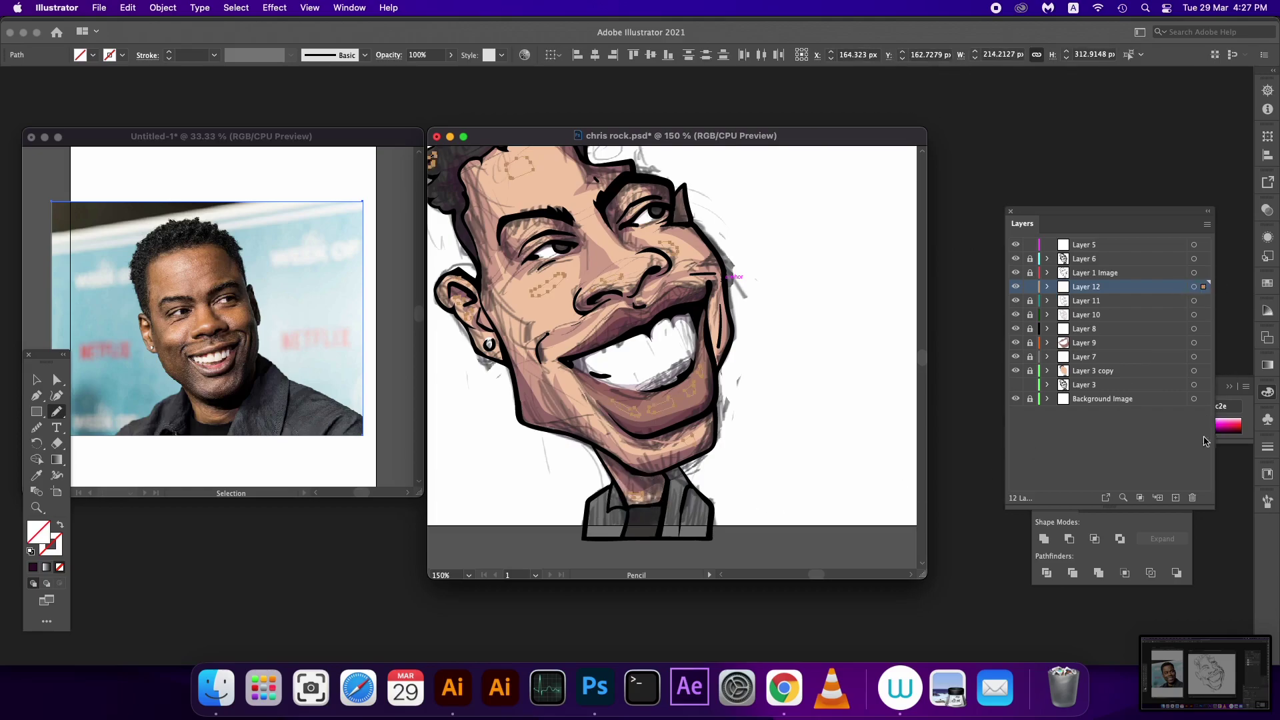
Step: Fill the selected highlight marks with white and unite them into one shape
click(33, 568)
double_click(38, 532)
click(431, 394)
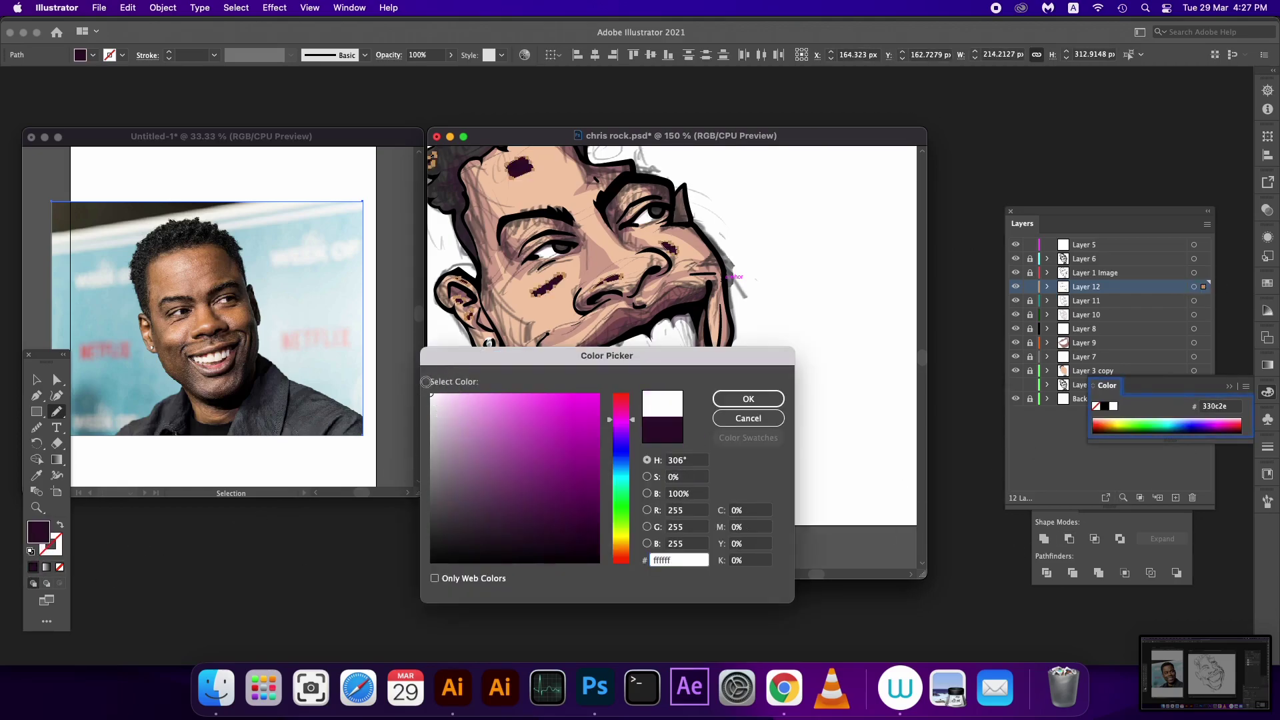
click(745, 400)
click(1048, 542)
Step: Set the highlight shape's opacity to 34% and lock Layer 12
click(1044, 538)
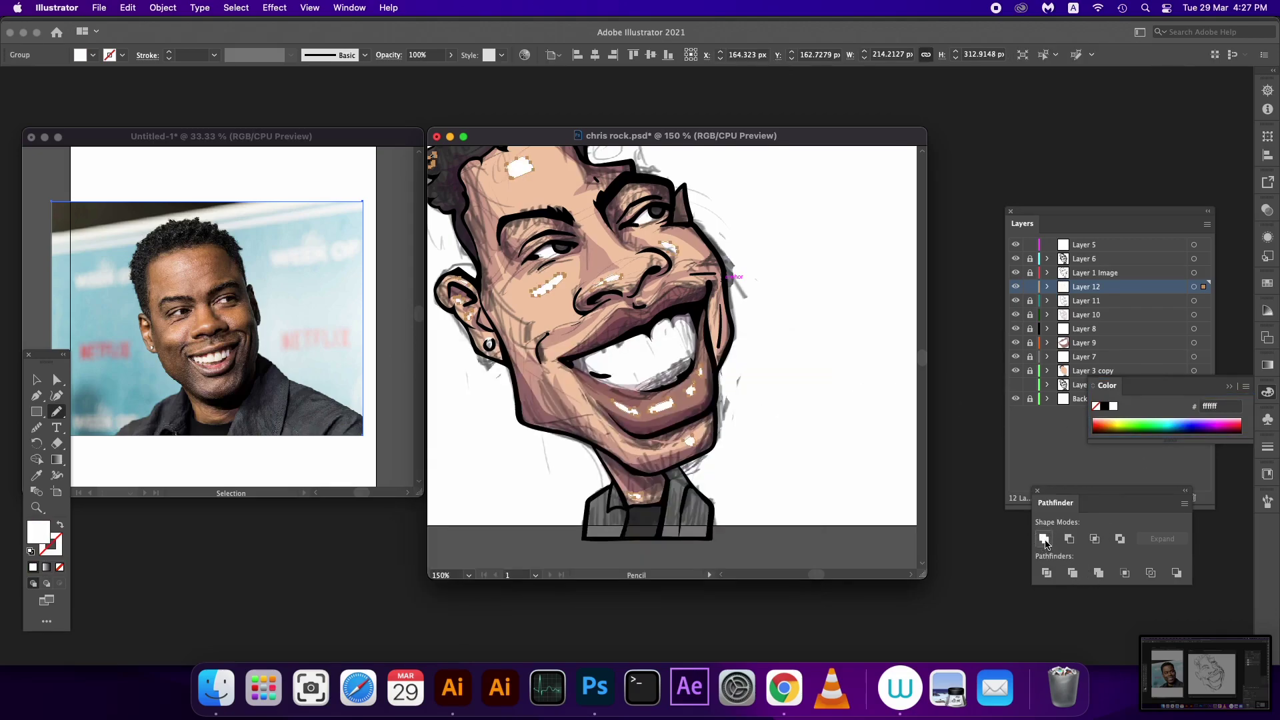
click(450, 55)
drag(452, 72, 412, 72)
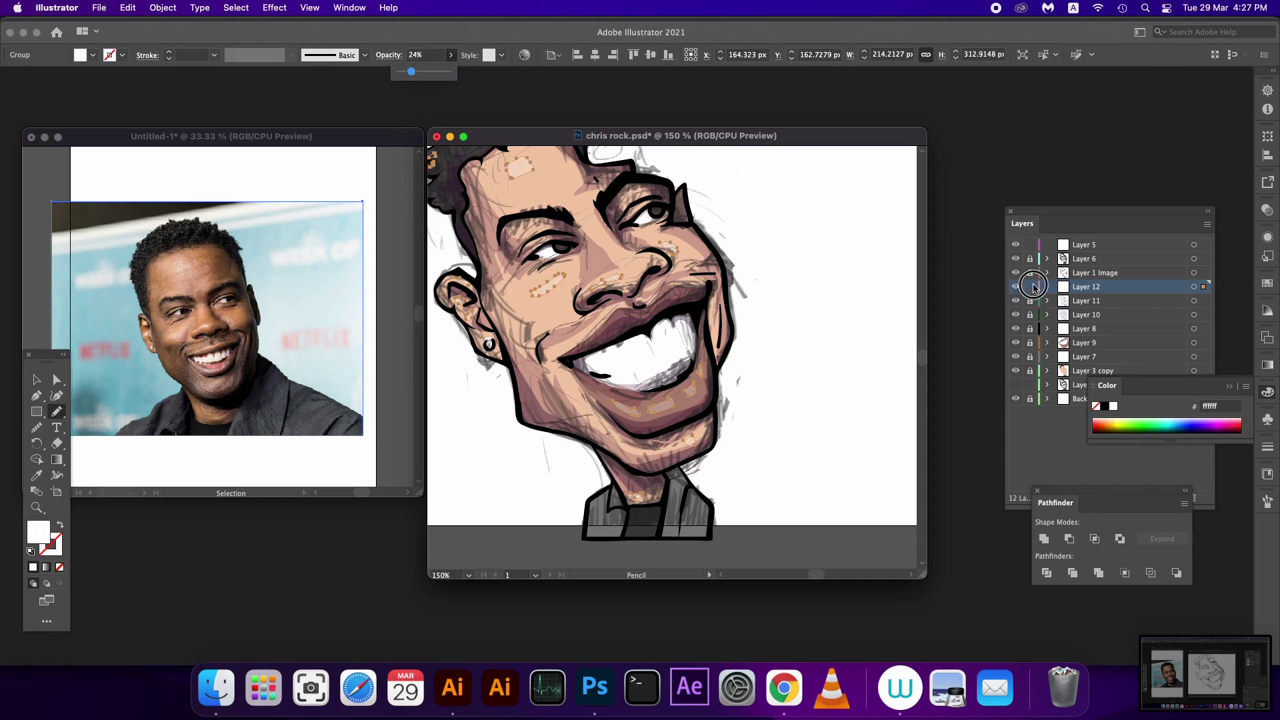
click(1031, 287)
click(1030, 287)
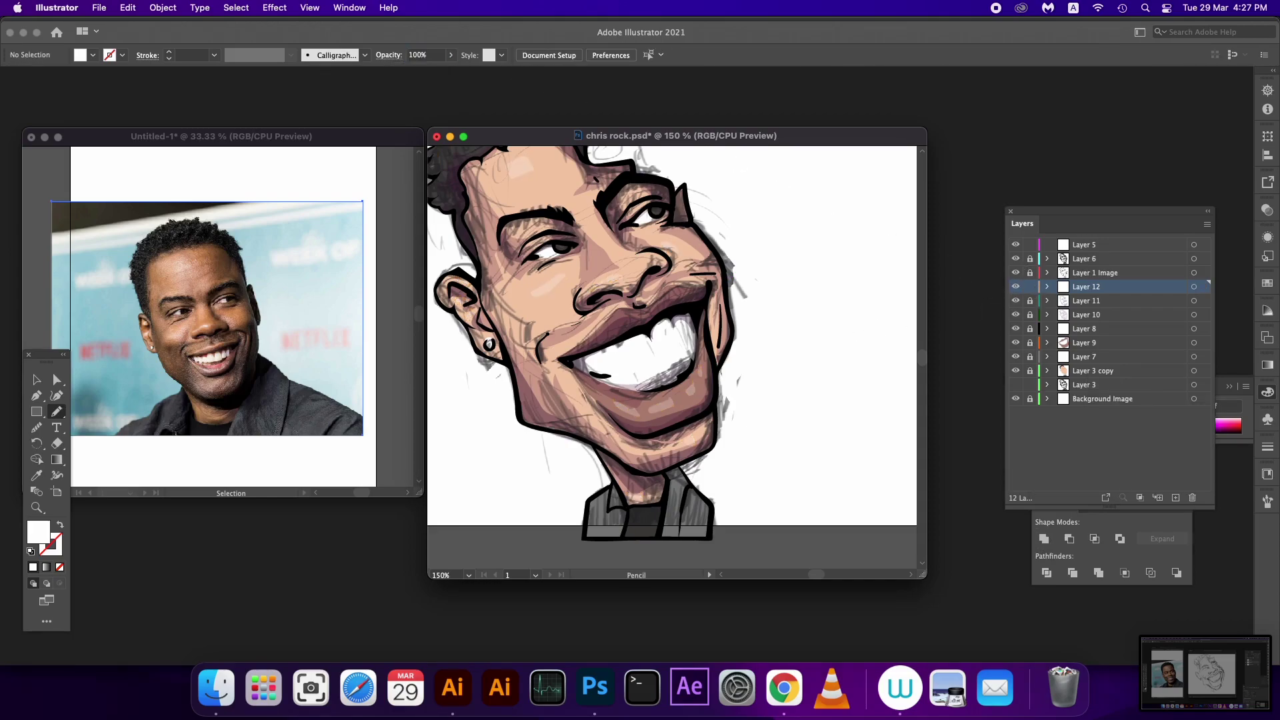
click(1193, 287)
click(451, 54)
drag(412, 71, 416, 72)
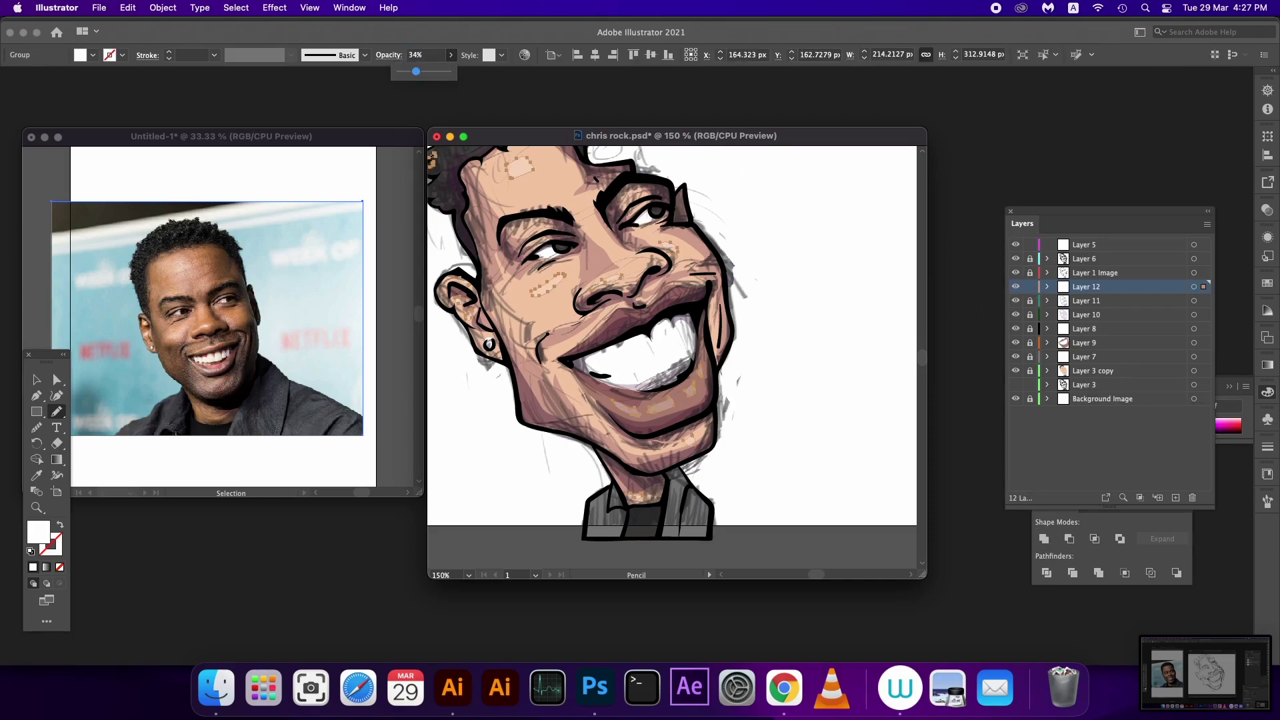
click(1030, 287)
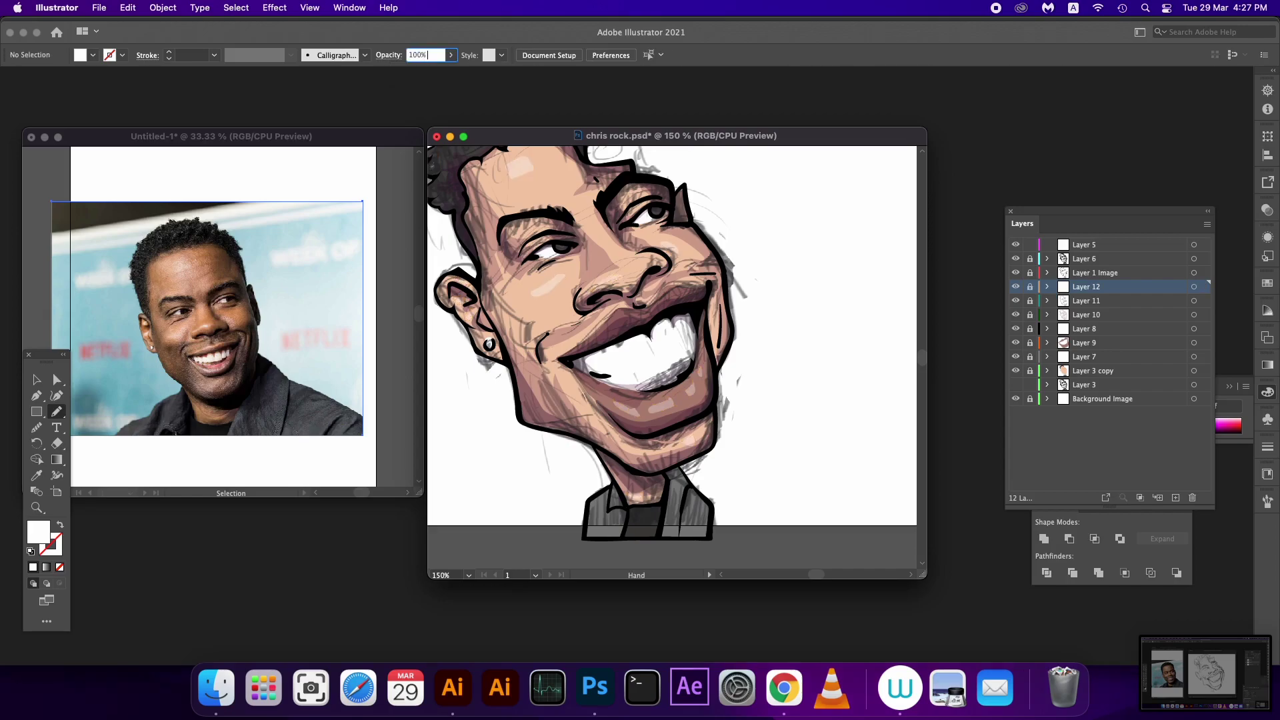
drag(667, 333, 691, 372)
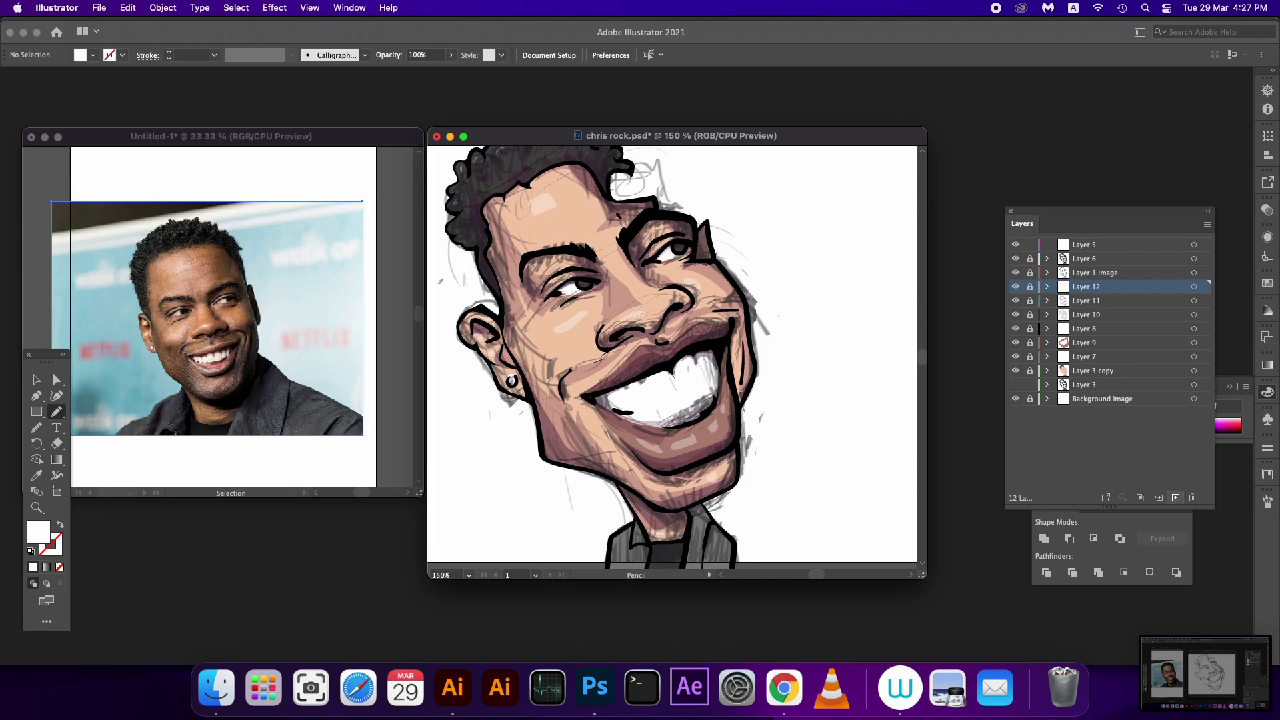
Step: Create Layer 13 below Layer 5 and set up the Paintbrush with a white stroke
click(1175, 498)
drag(1087, 287, 1086, 252)
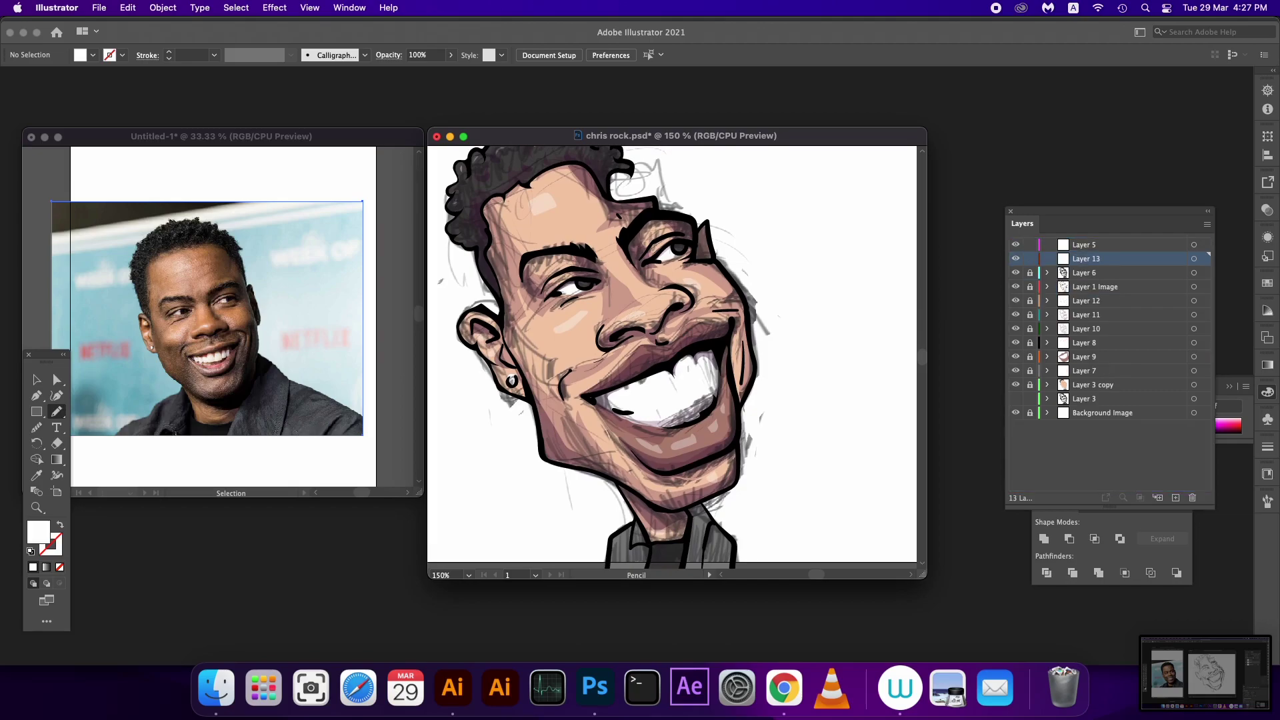
key(b)
scroll(672, 358, up, 1)
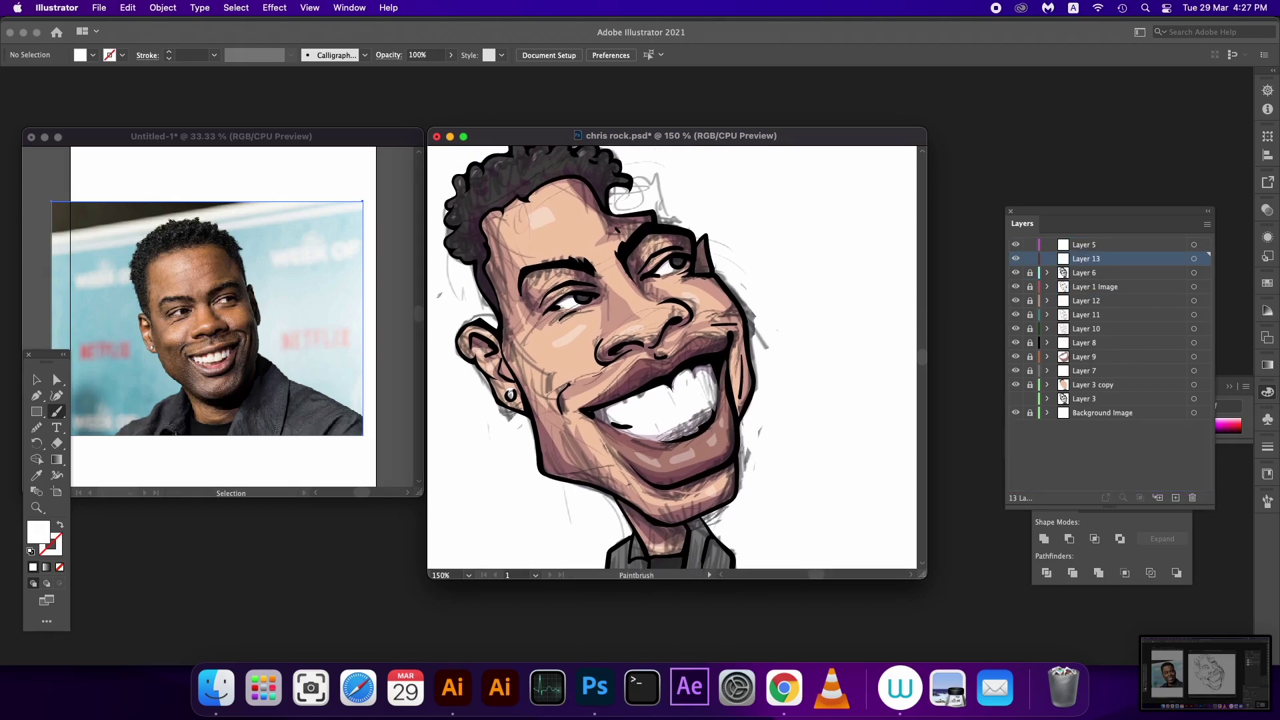
key(shift+x)
Step: Paint white highlights on both eyes, the nose and two spots on the lower lip
drag(674, 265, 679, 259)
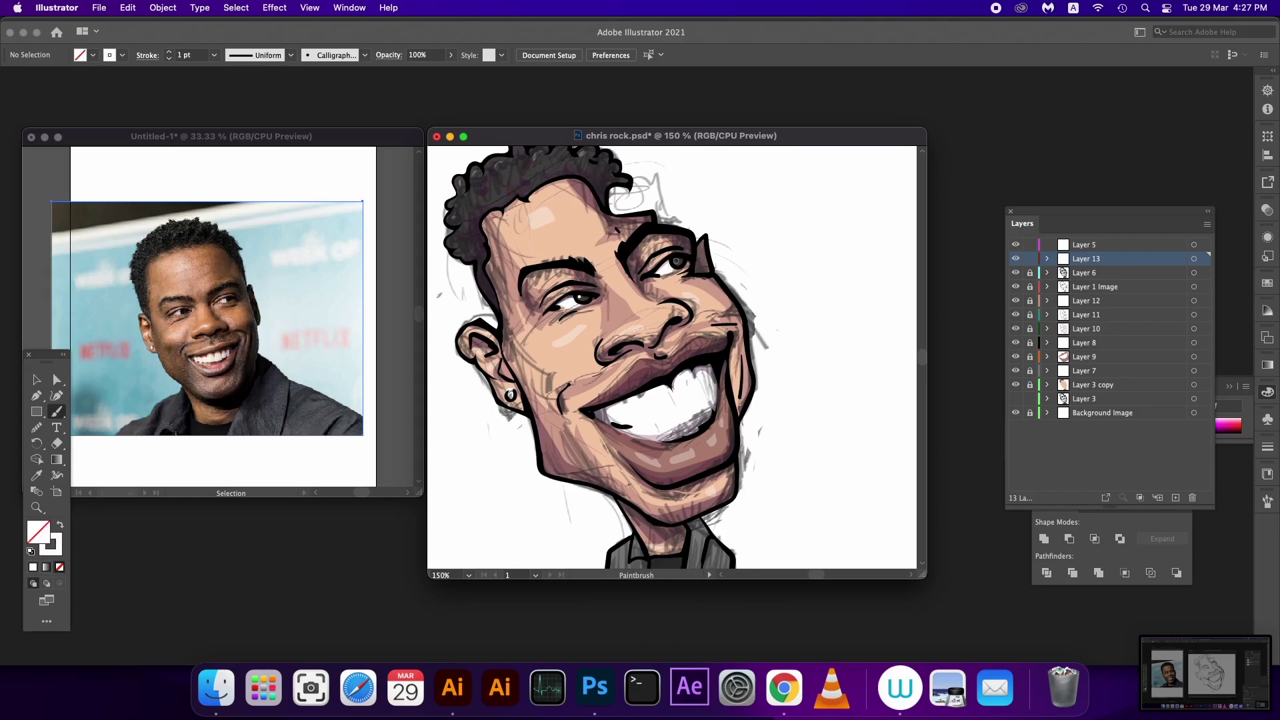
drag(576, 300, 580, 295)
drag(616, 340, 626, 333)
scroll(636, 330, up, 2)
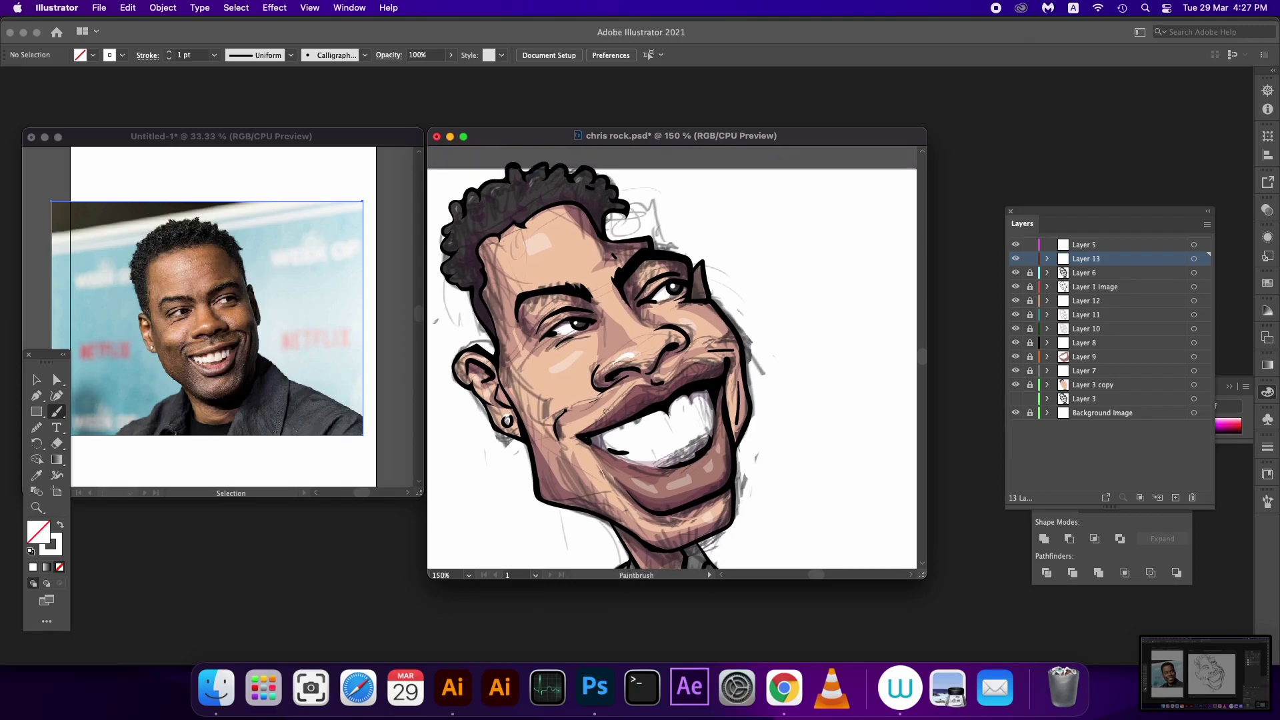
drag(650, 387, 645, 396)
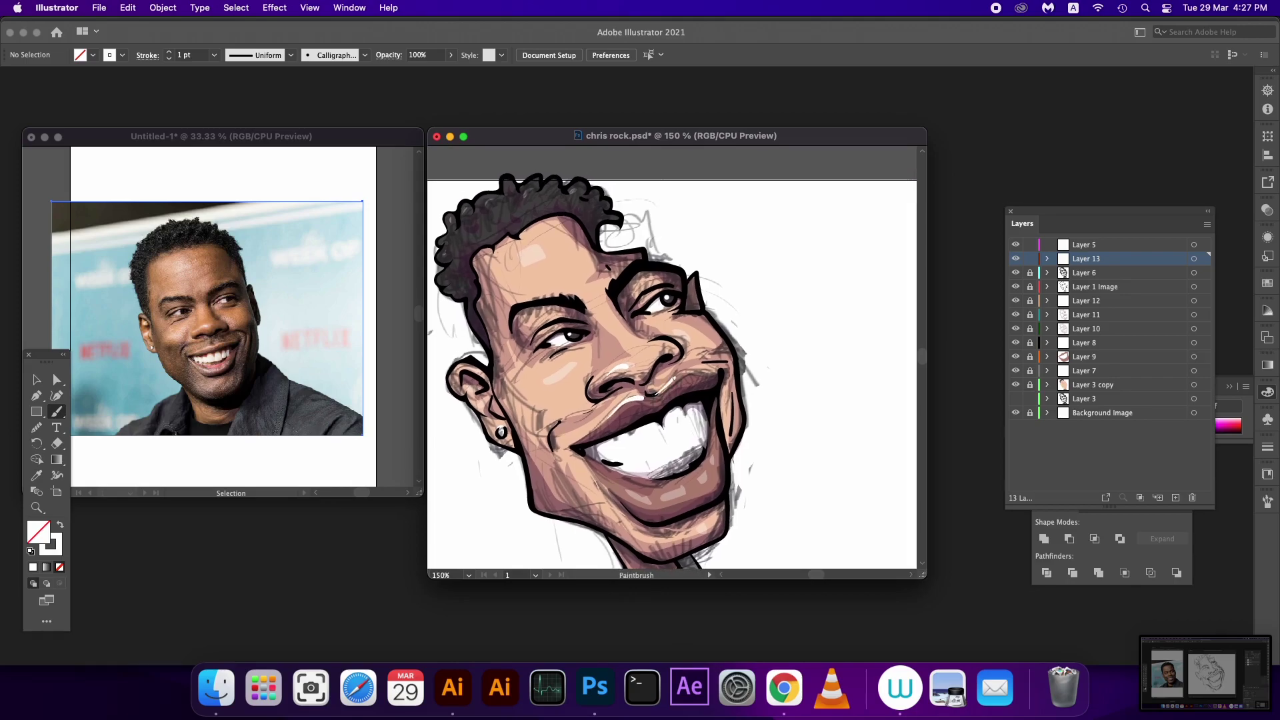
scroll(672, 357, down, 5)
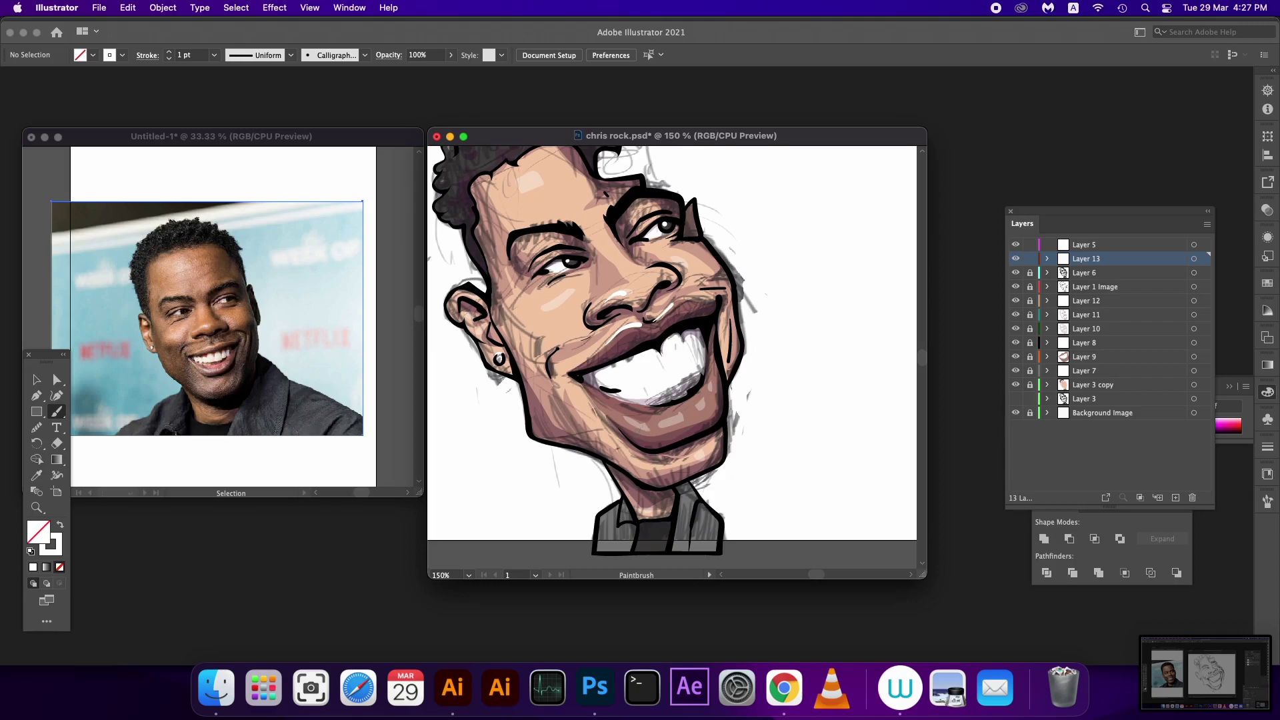
drag(631, 425, 656, 421)
drag(698, 407, 705, 401)
Step: Paint a small mark under the ear, then pan the view down to the neck
scroll(672, 358, up, 3)
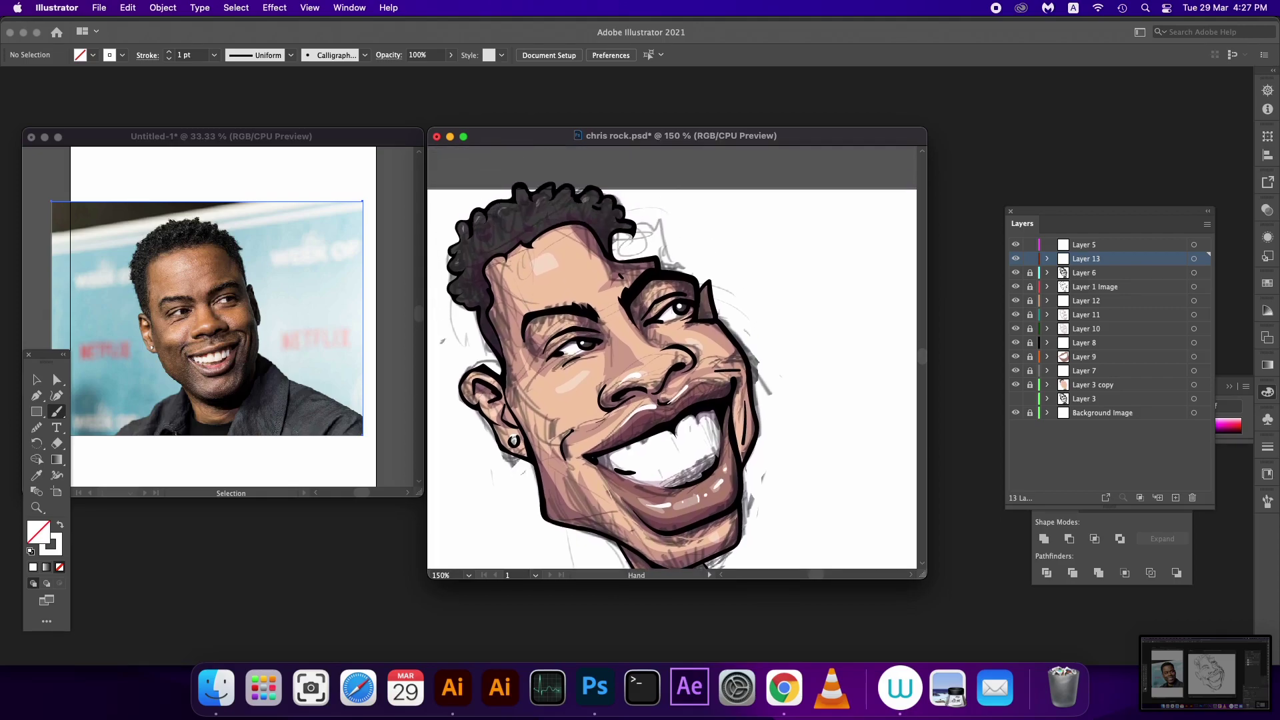
scroll(672, 358, up, 2)
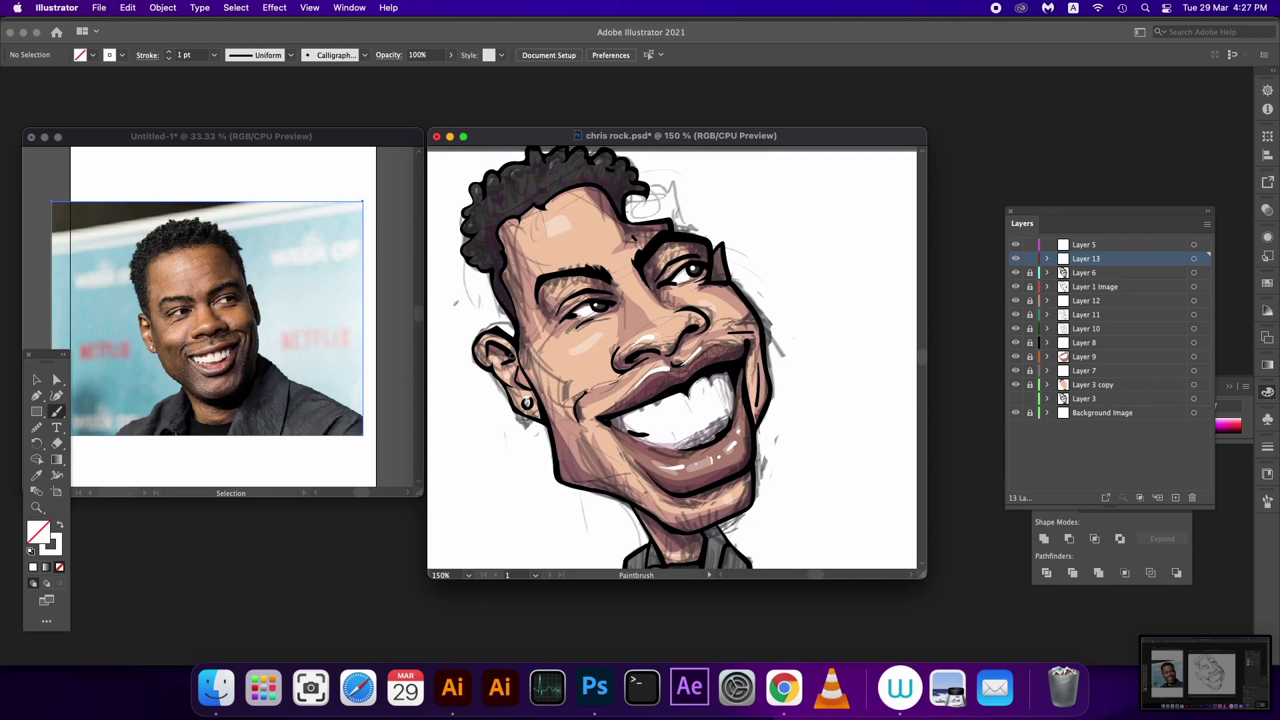
drag(518, 372, 534, 420)
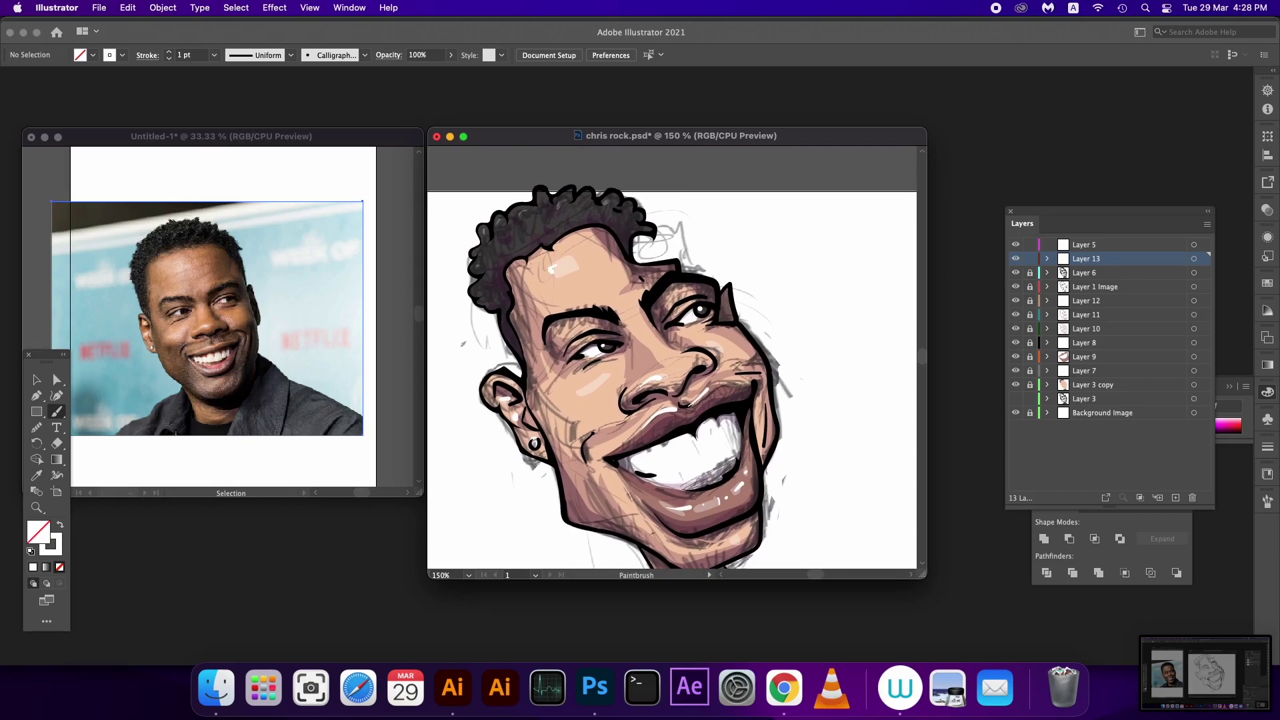
key(space)
drag(484, 290, 443, 264)
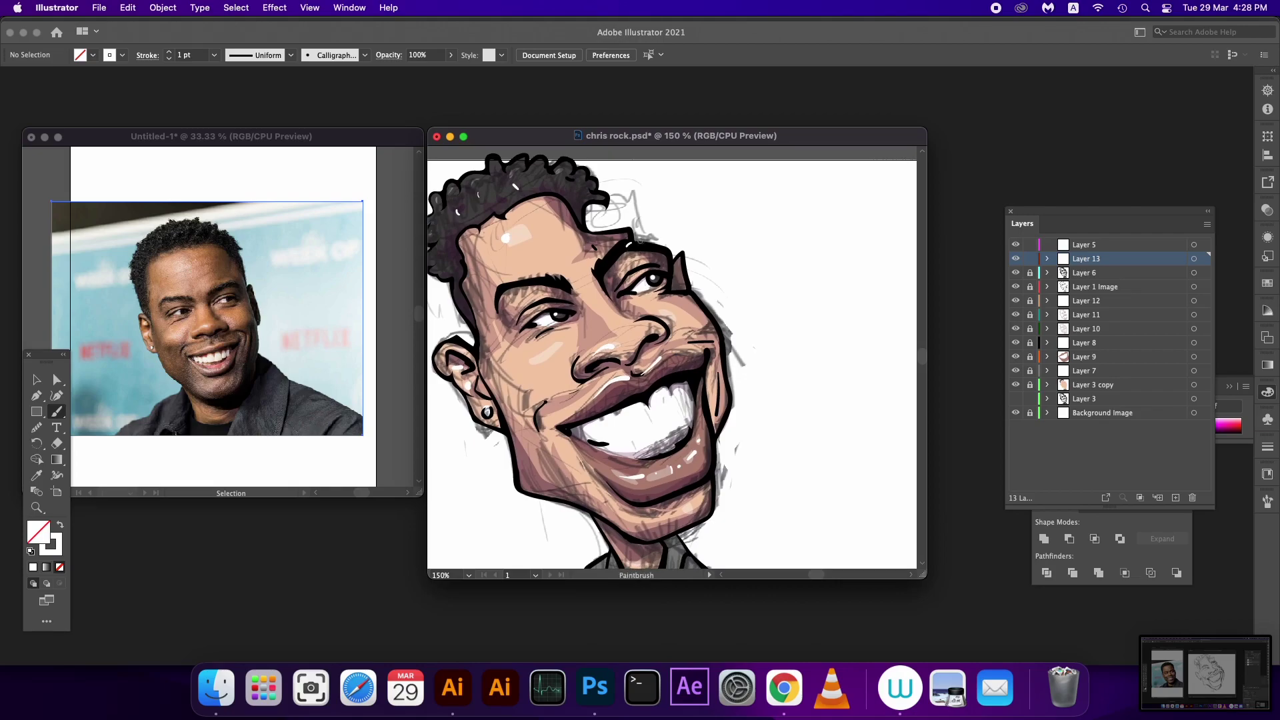
key(space)
drag(533, 287, 545, 248)
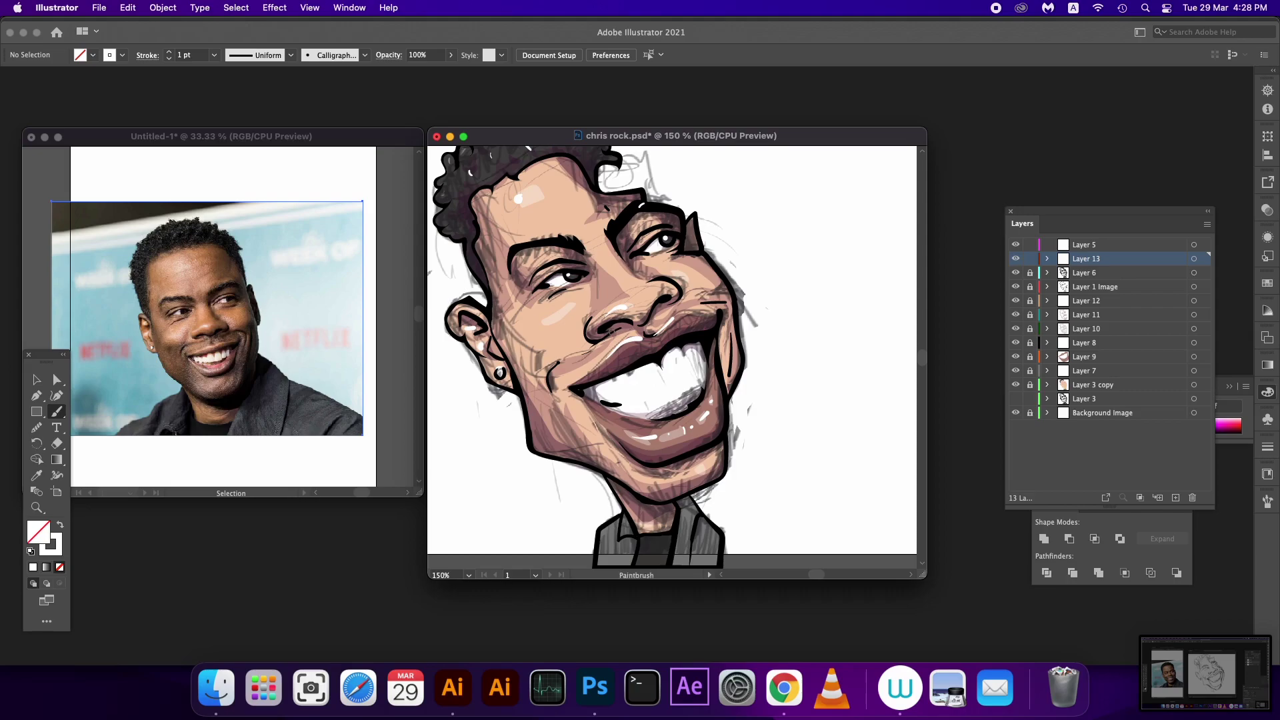
drag(641, 366, 652, 426)
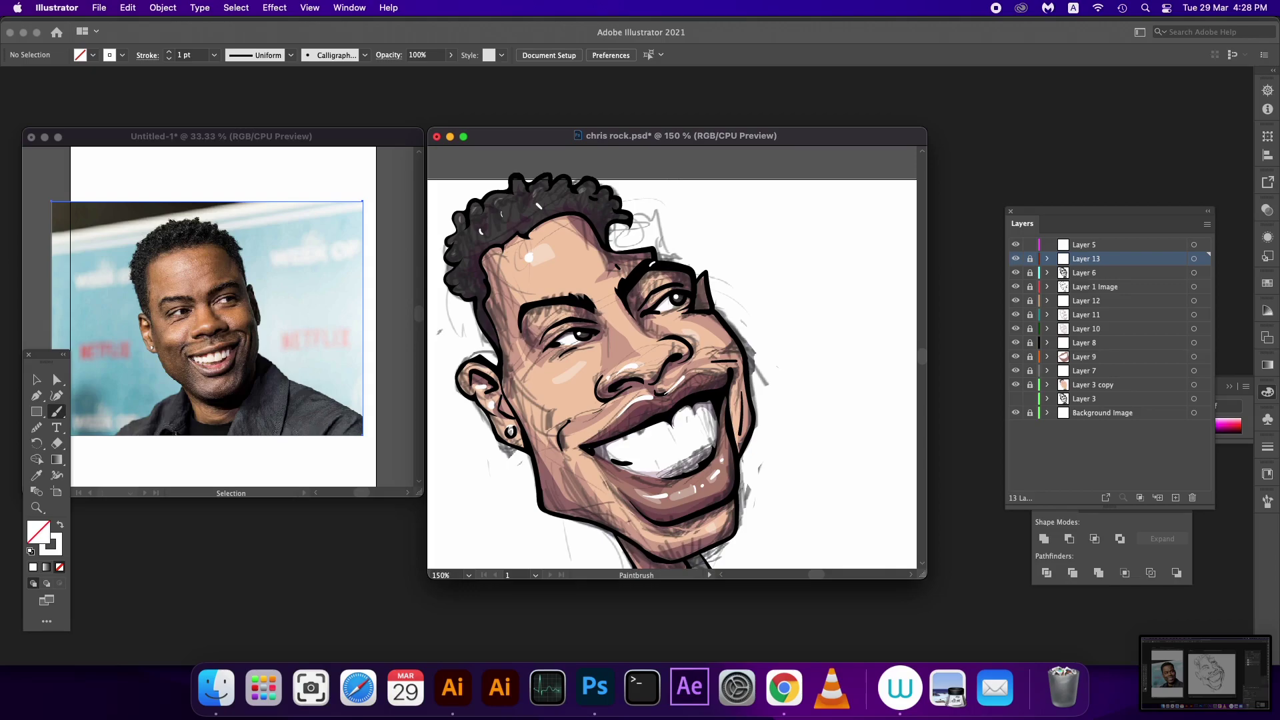
Step: Add a new Layer 14 above Layer 12 and switch to the Pencil tool
click(1100, 287)
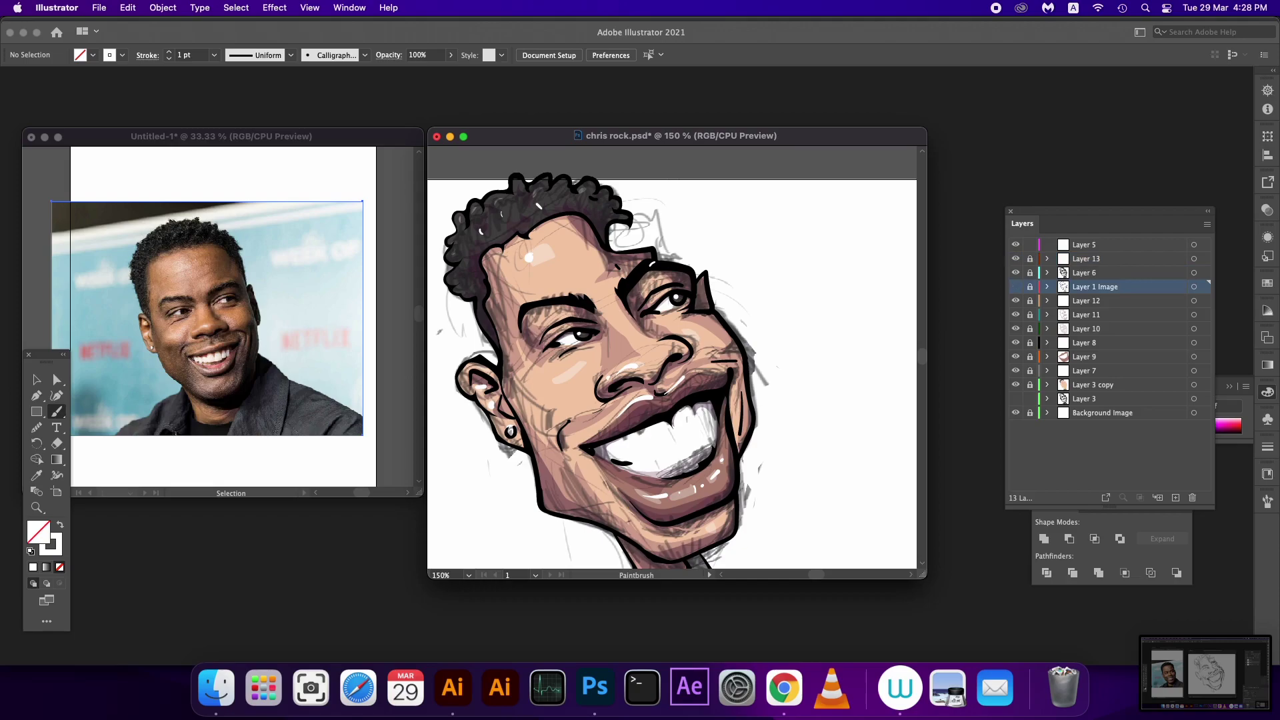
mouse_move(667, 400)
mouse_down()
mouse_move(696, 313)
mouse_move(663, 366)
mouse_up()
click(1093, 314)
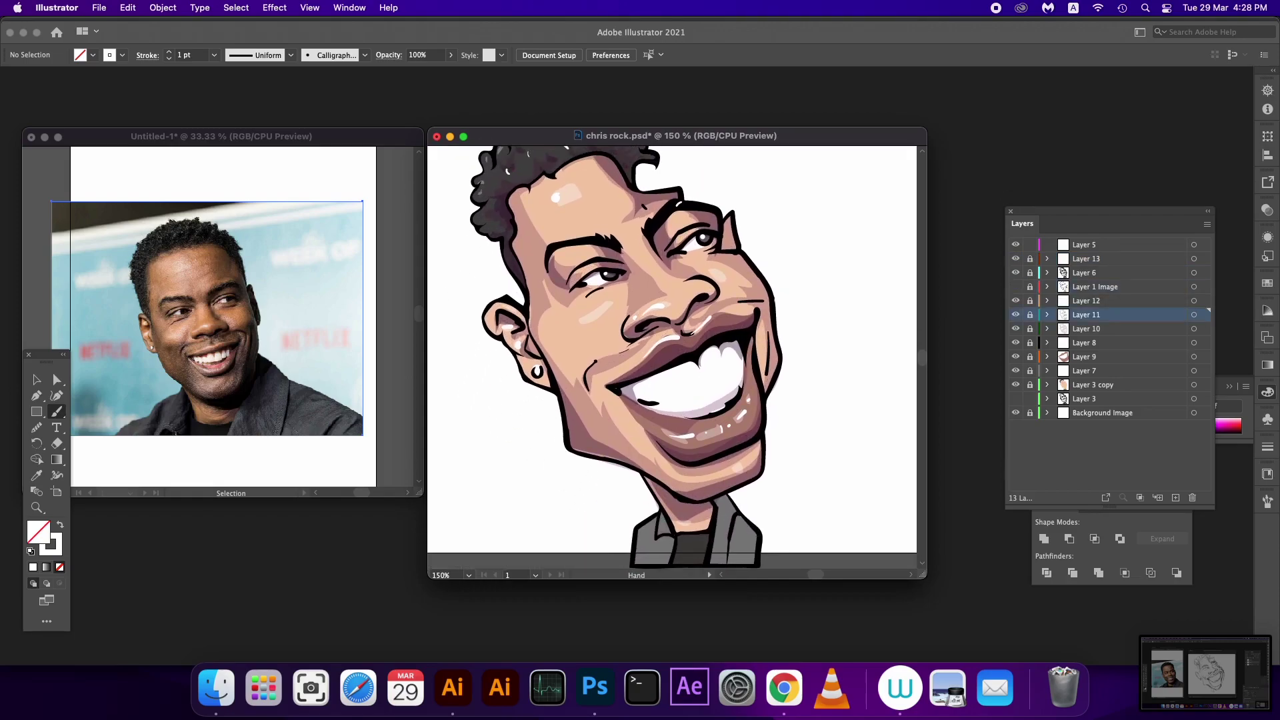
key(super+l)
key(n)
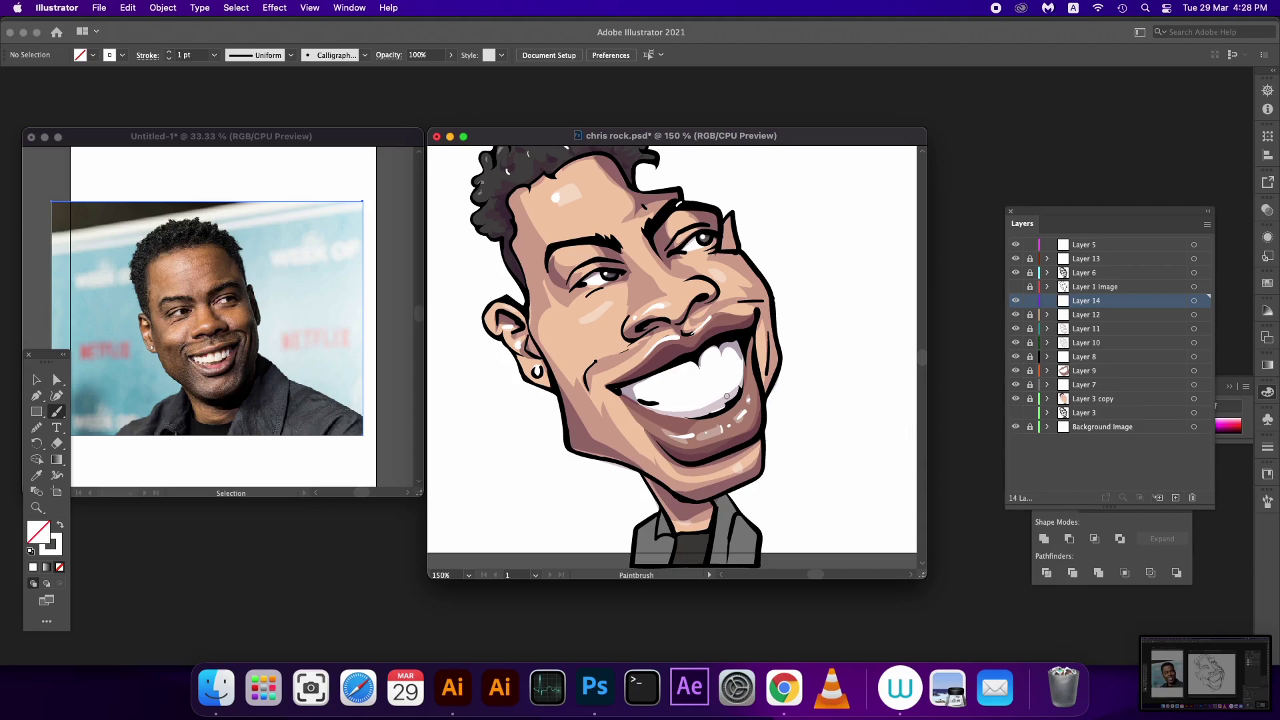
scroll(672, 358, up, 2)
scroll(672, 358, right, 2)
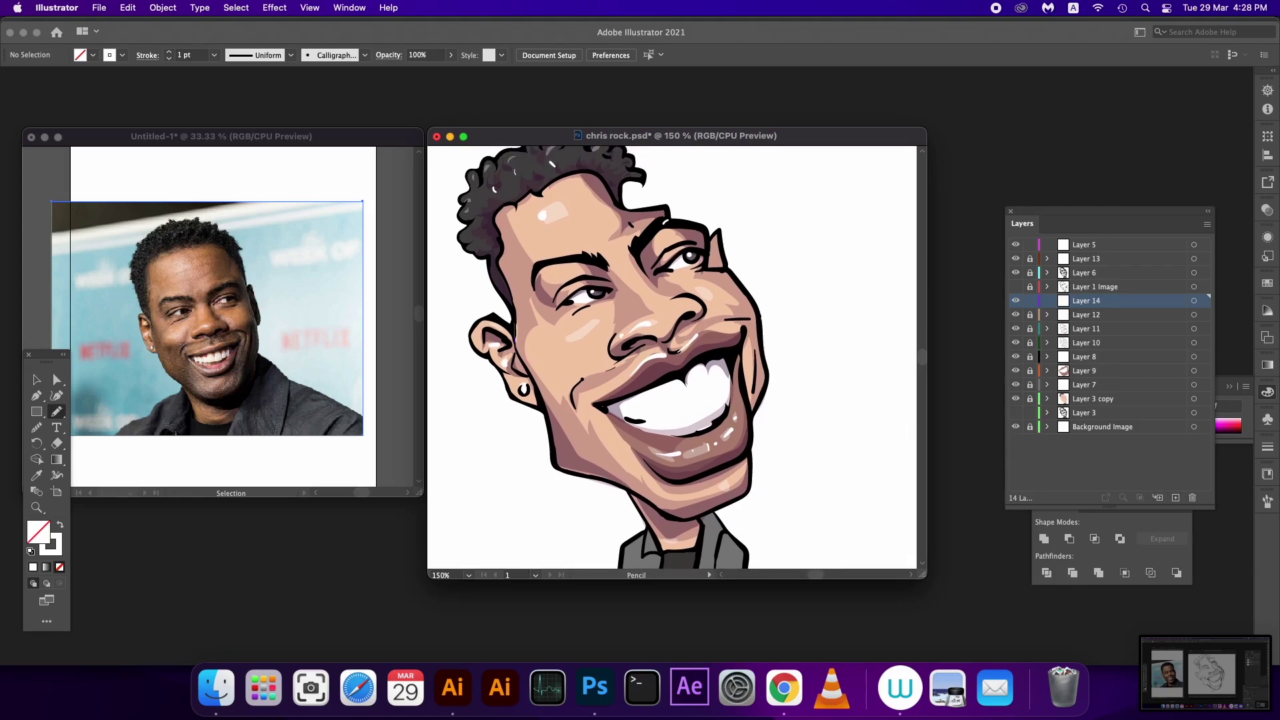
Step: Trace the beard outline along cheek and jaw, move Layer 14 above Layer 3 copy, and swap to fill
mouse_move(516, 325)
mouse_down()
mouse_move(527, 353)
mouse_move(633, 353)
mouse_up()
mouse_move(748, 297)
mouse_down()
mouse_move(767, 382)
mouse_move(751, 460)
mouse_move(718, 510)
mouse_move(563, 472)
mouse_move(518, 337)
mouse_up()
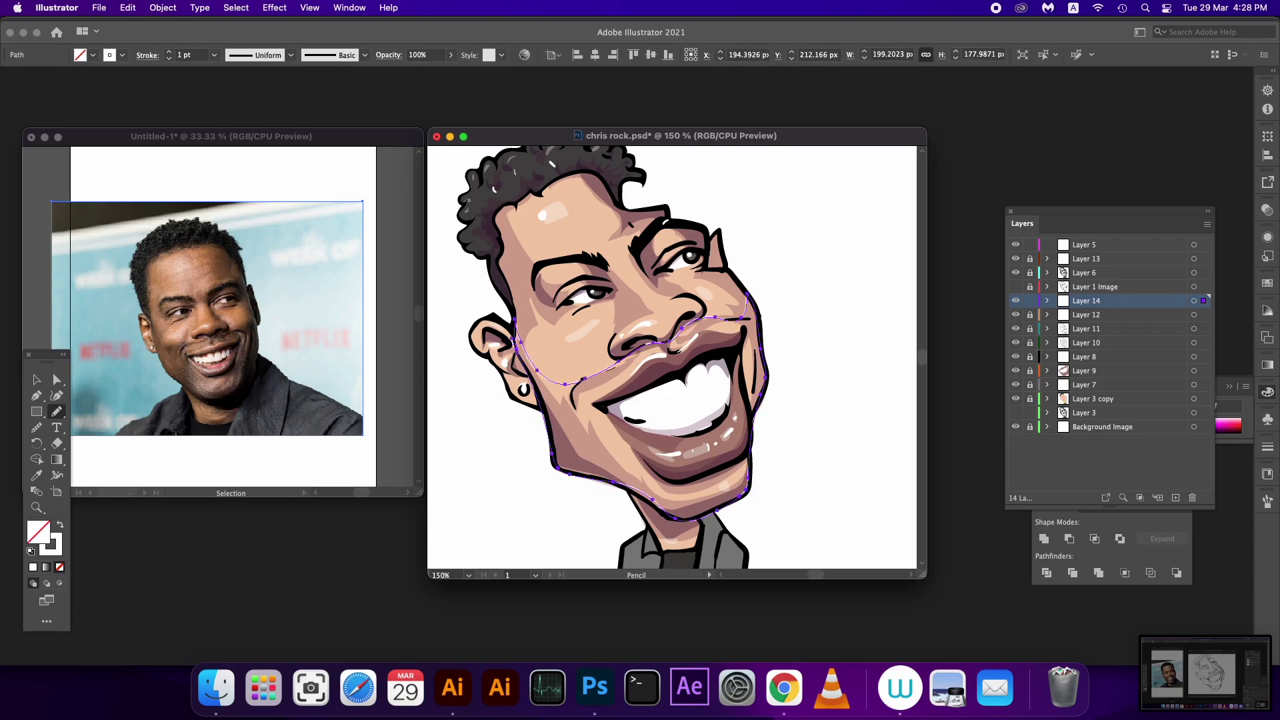
drag(1087, 301, 1087, 392)
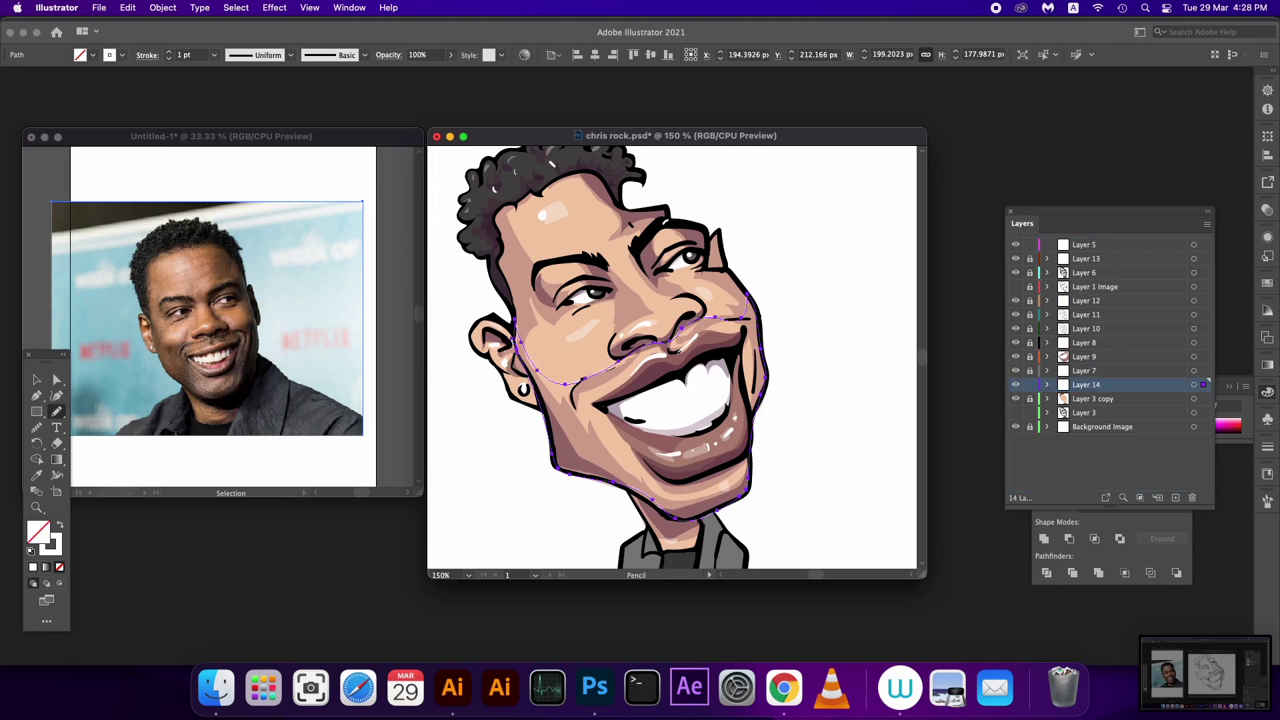
key(shift+x)
Step: Fill the beard shape with a dark brown-purple from the Color Picker
double_click(38, 532)
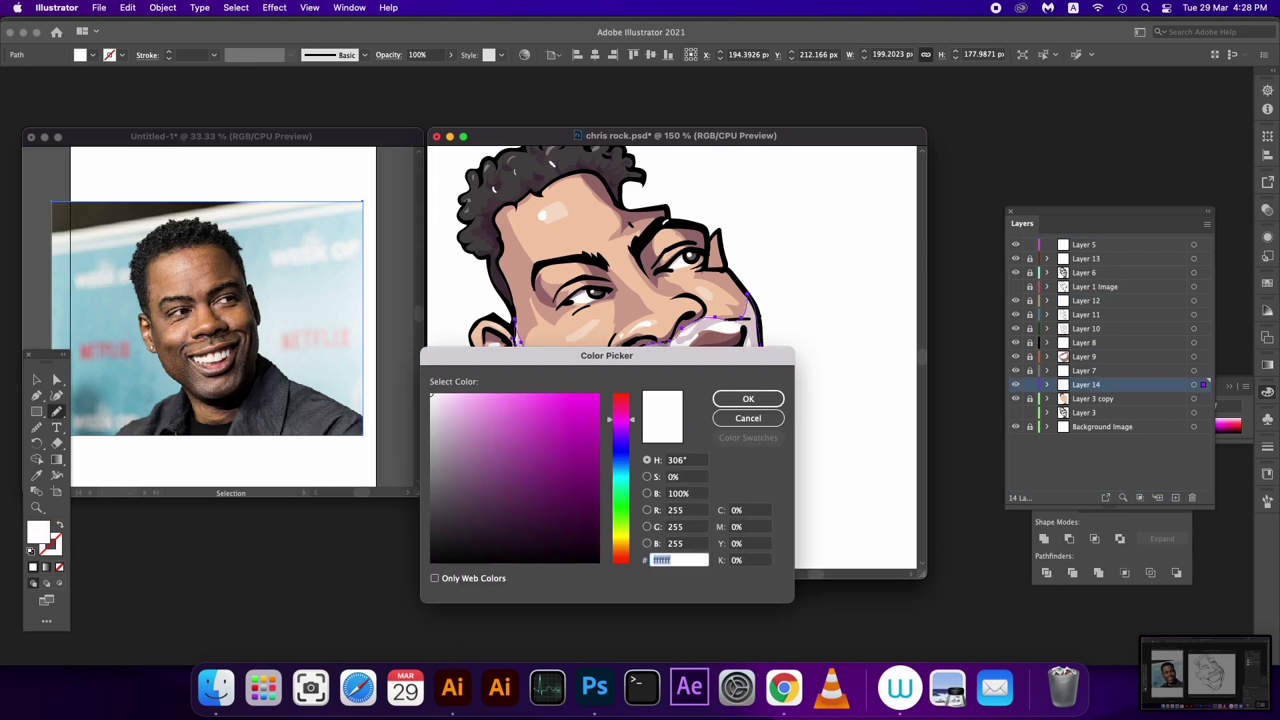
mouse_move(621, 419)
mouse_down()
mouse_move(620, 555)
mouse_move(621, 396)
mouse_up()
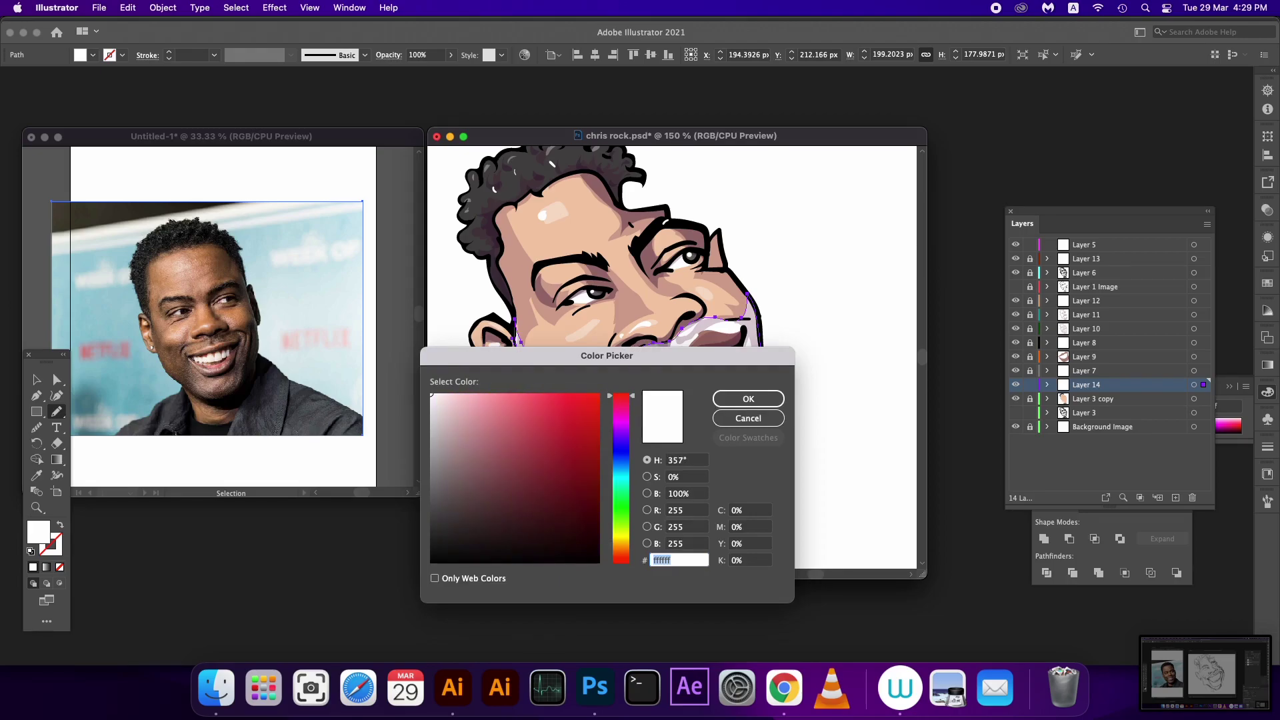
click(477, 507)
click(748, 399)
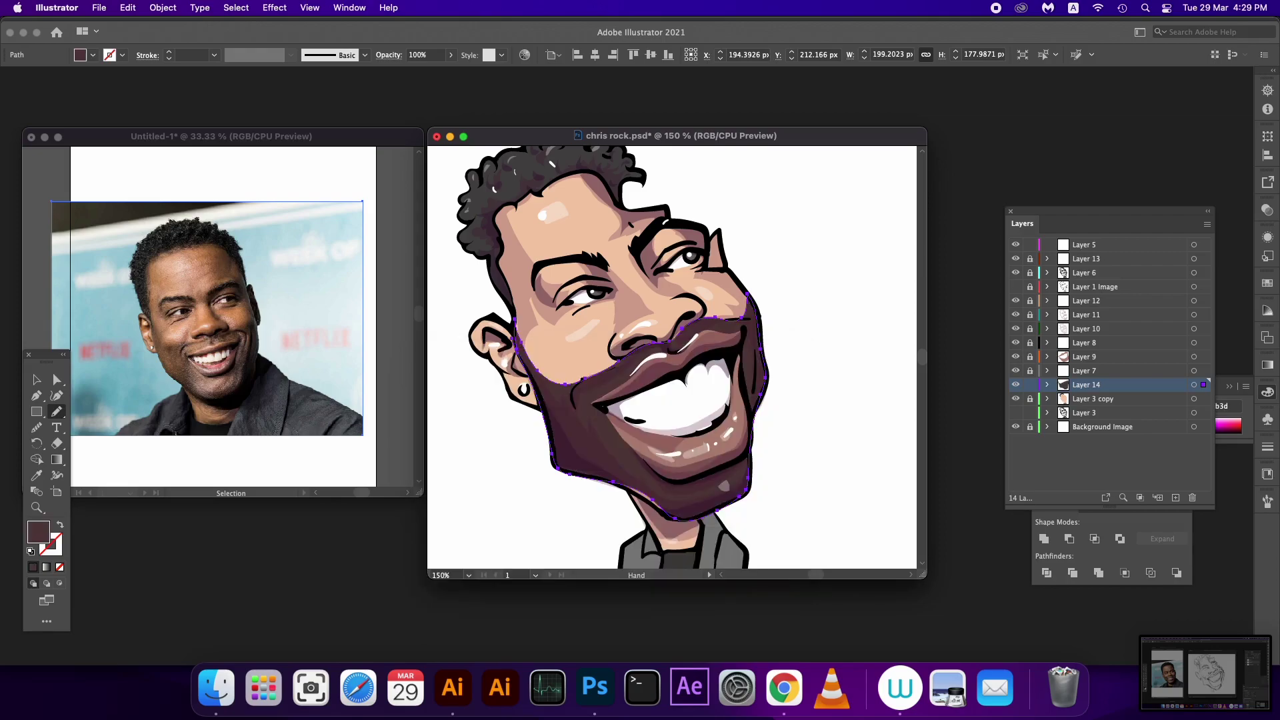
key(space)
Step: Lower the beard shape's opacity to 15% and deselect it
click(452, 55)
drag(450, 71, 404, 71)
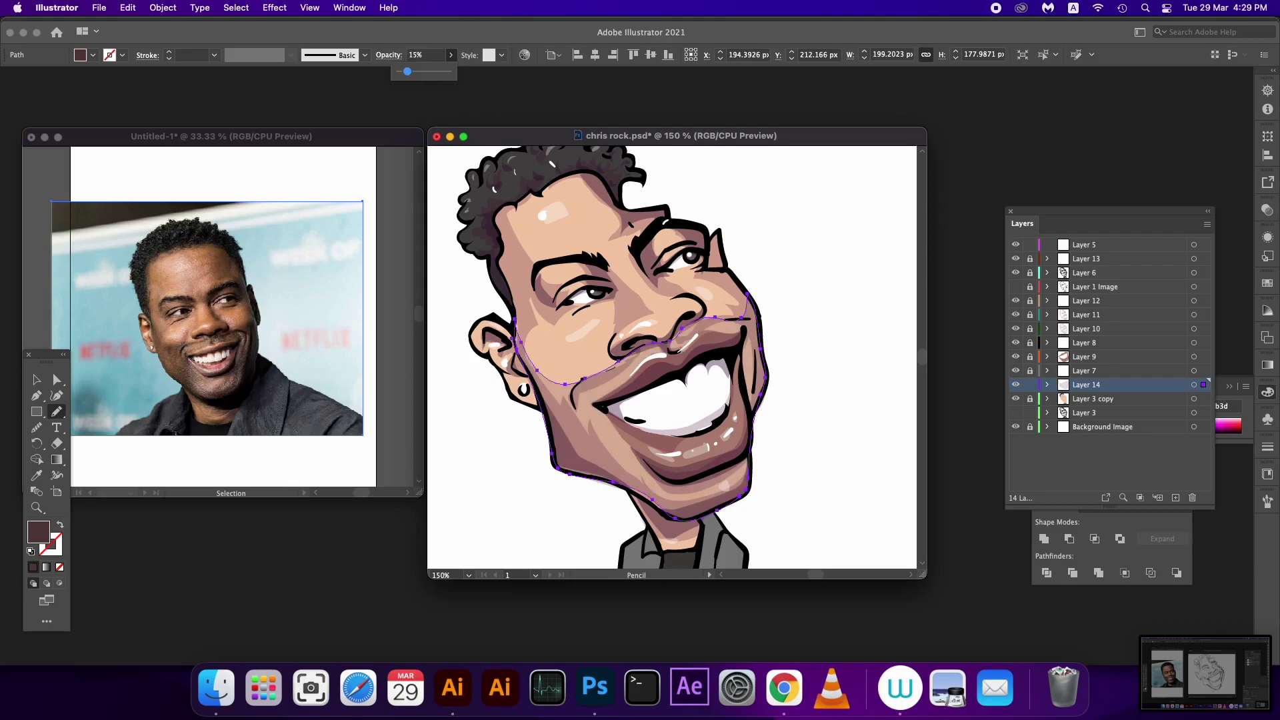
click(37, 379)
click(833, 434)
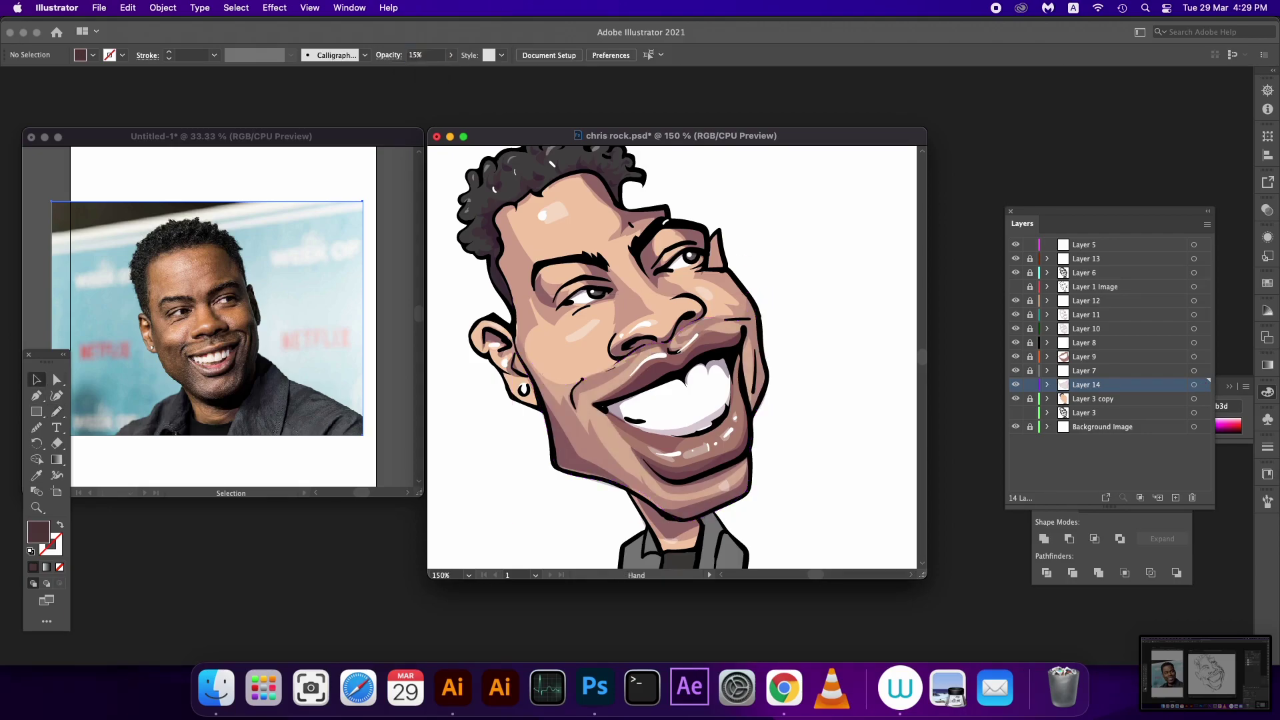
drag(833, 433, 855, 461)
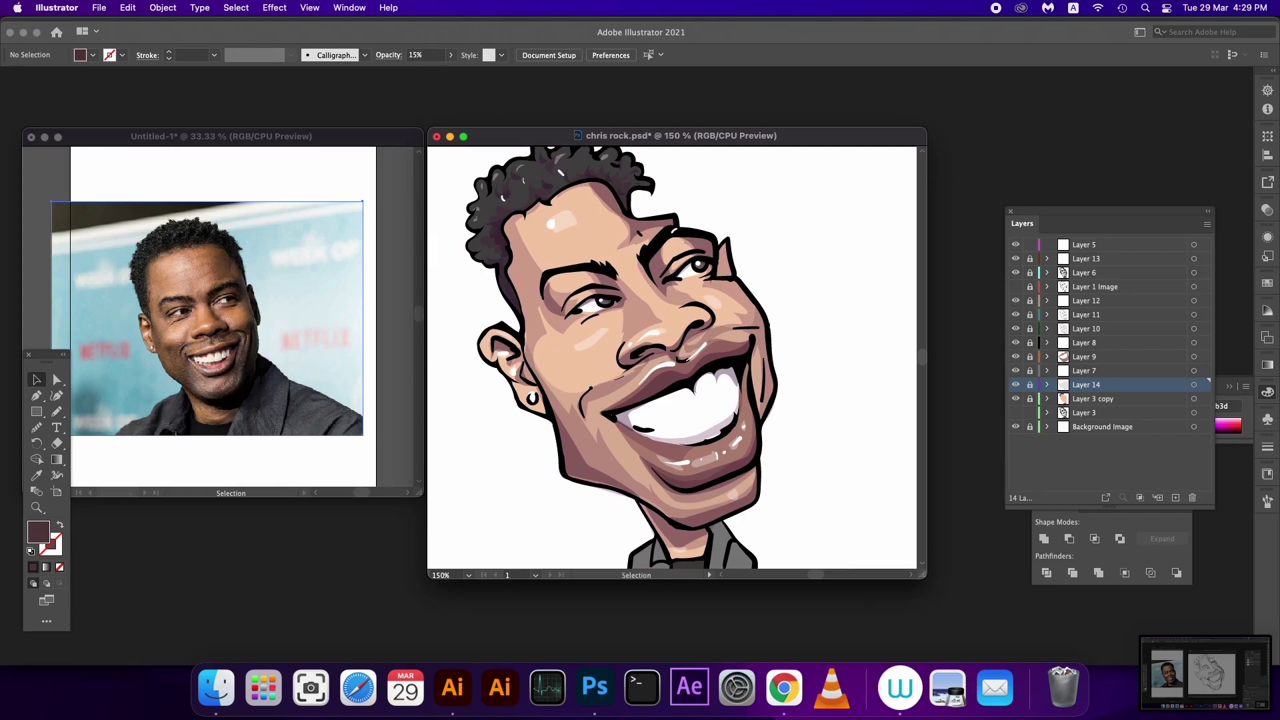
Step: Isolate the face group, select the skin shape and apply a gradient fill
double_click(700, 480)
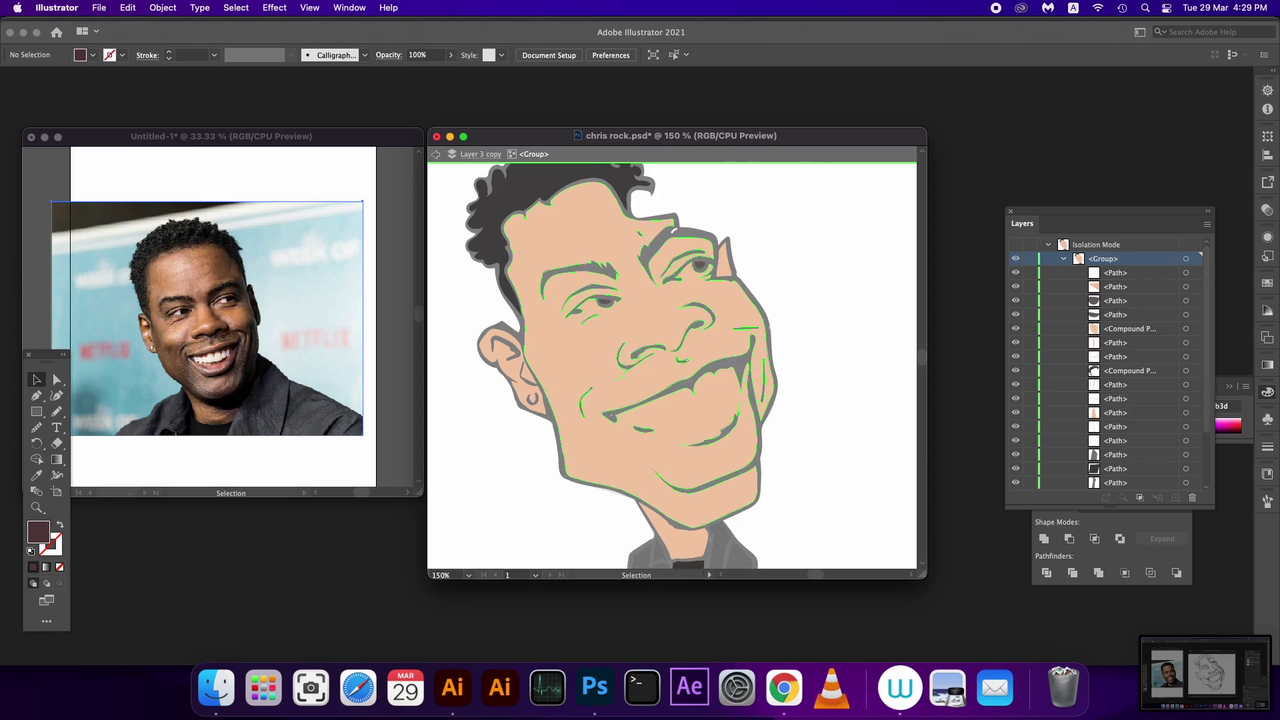
click(666, 334)
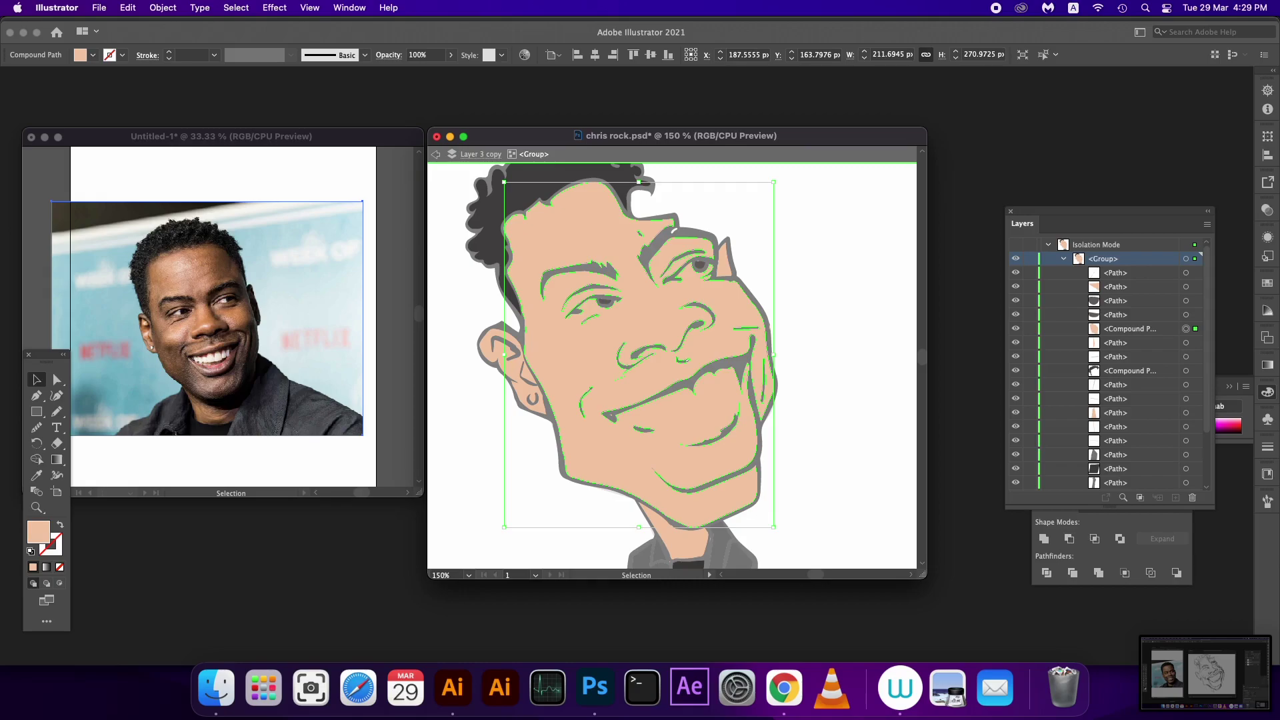
click(1267, 365)
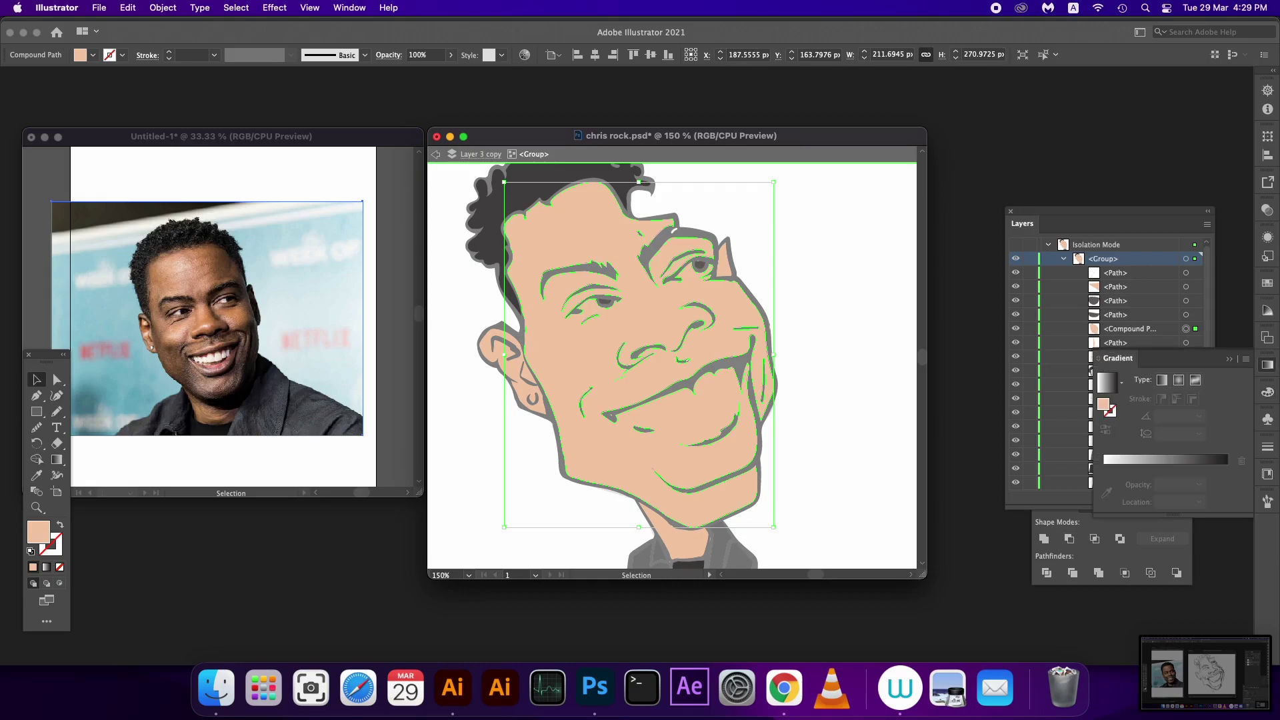
click(1106, 382)
Step: Replace the white gradient stop with an orange-red stop colored e94e00
drag(1104, 484, 1104, 527)
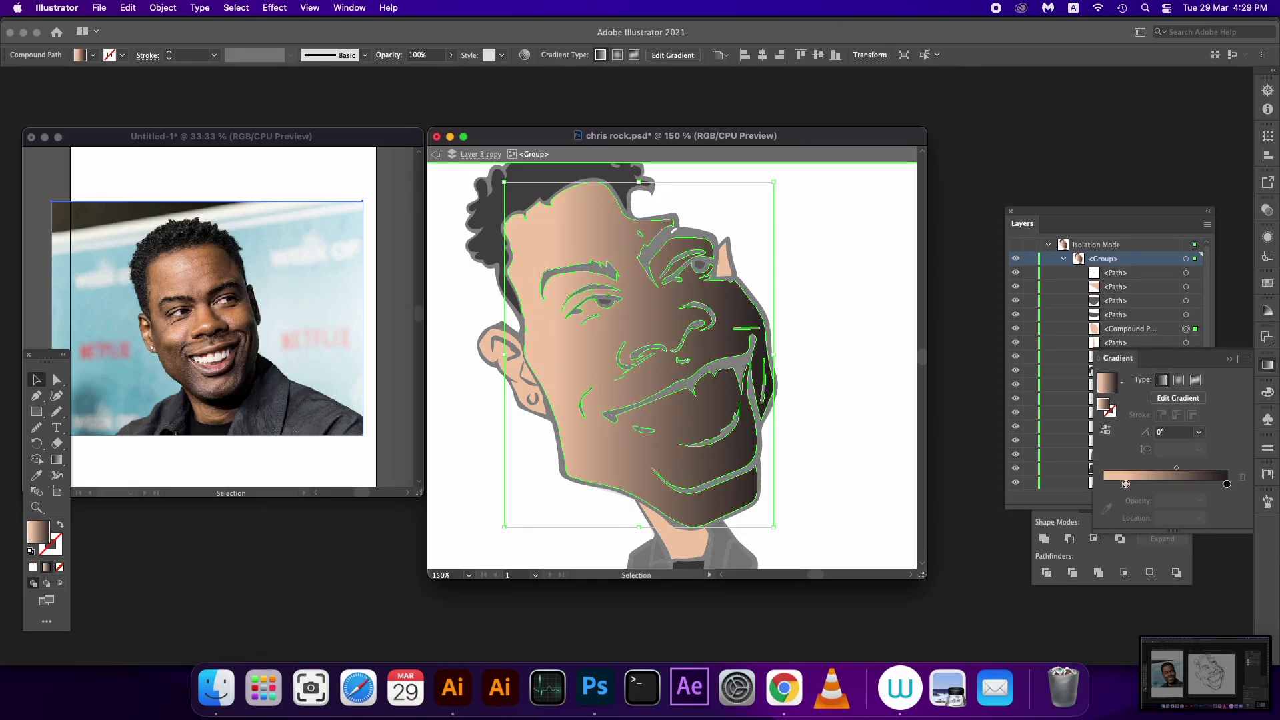
click(1104, 485)
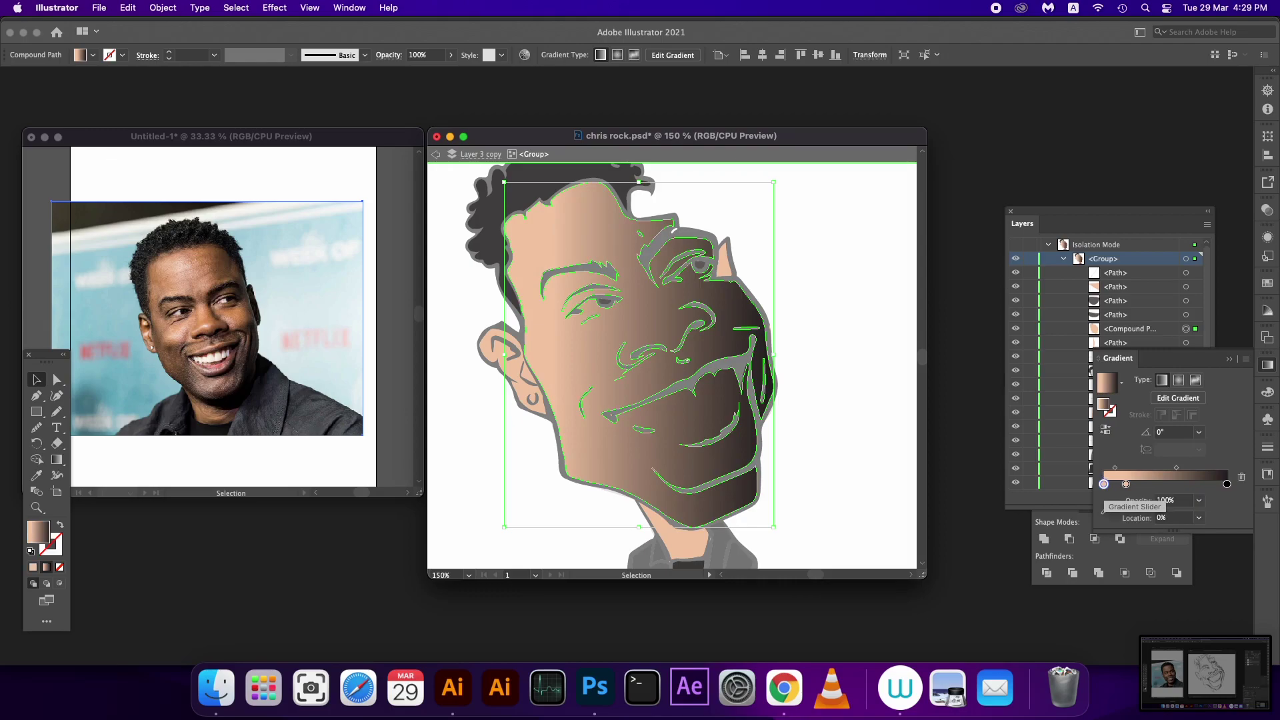
double_click(1104, 484)
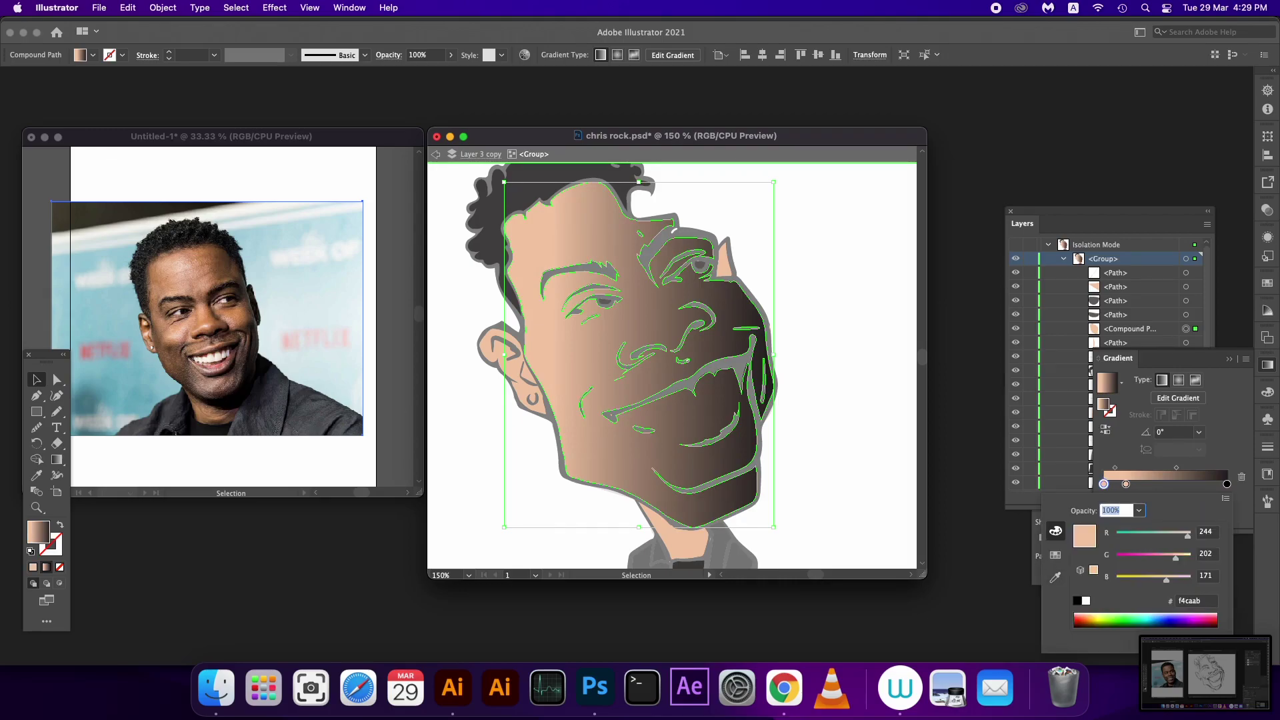
text(ff5f3f)
key(Return)
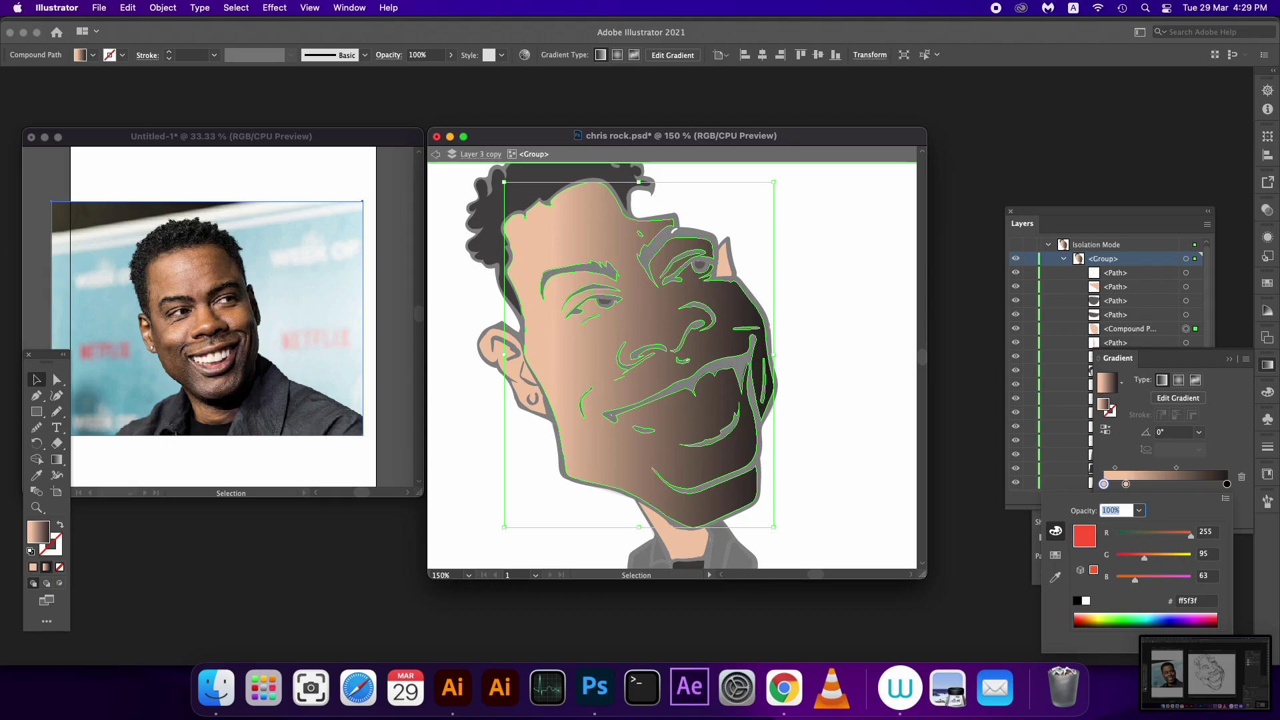
text(e94e00)
key(Return)
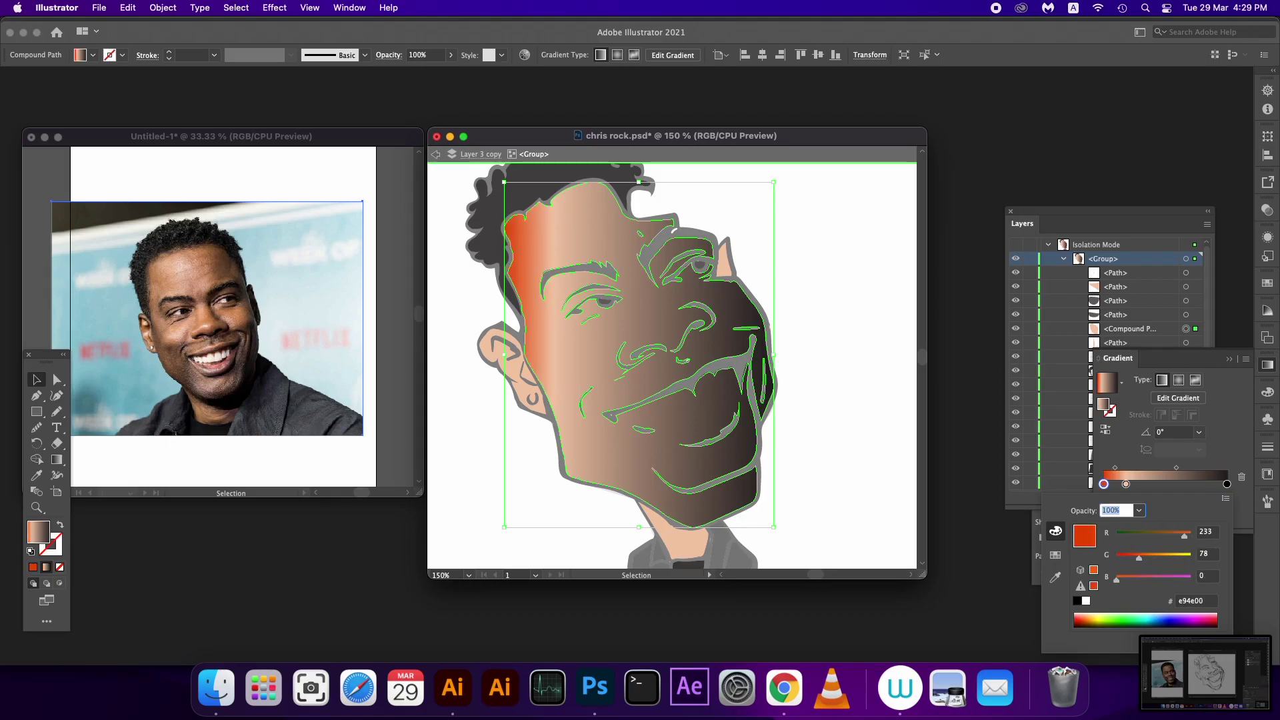
key(Return)
Step: Remove the black stop, add a middle stop, and angle the gradient from forehead to chin
drag(1227, 484, 1227, 527)
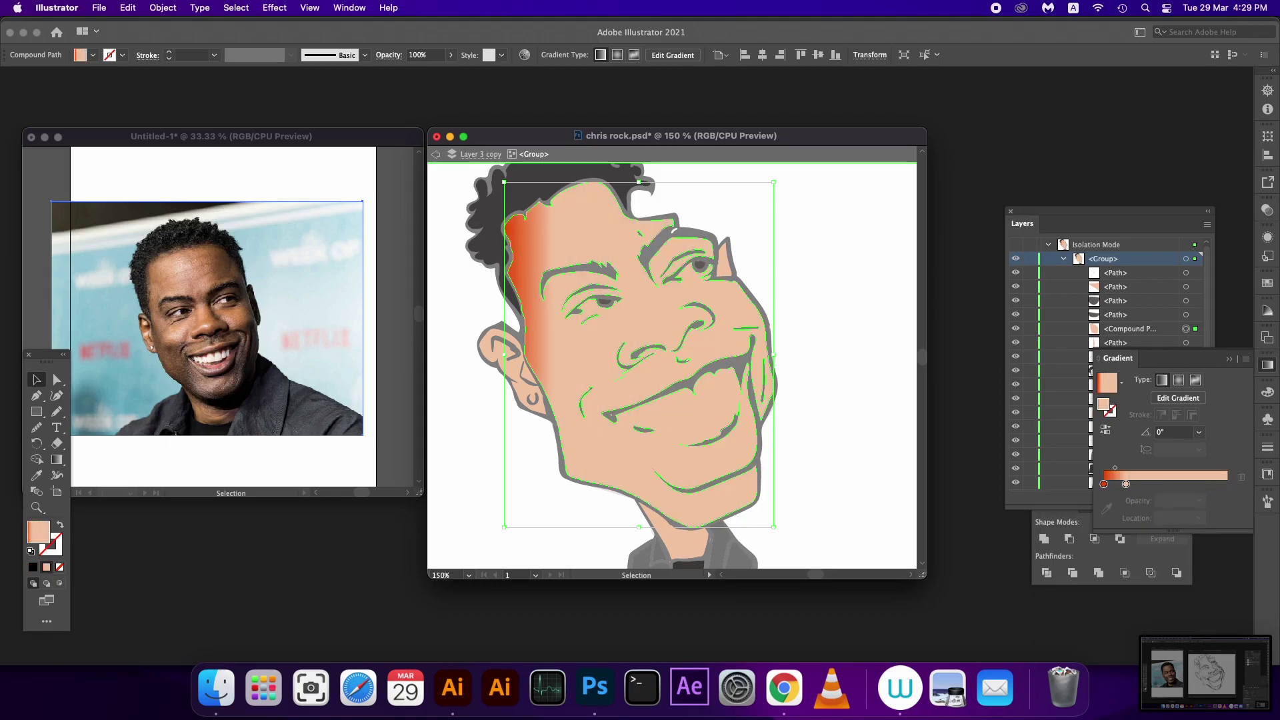
mouse_move(1126, 484)
mouse_down()
mouse_move(1226, 484)
mouse_move(1103, 484)
mouse_up()
click(1171, 484)
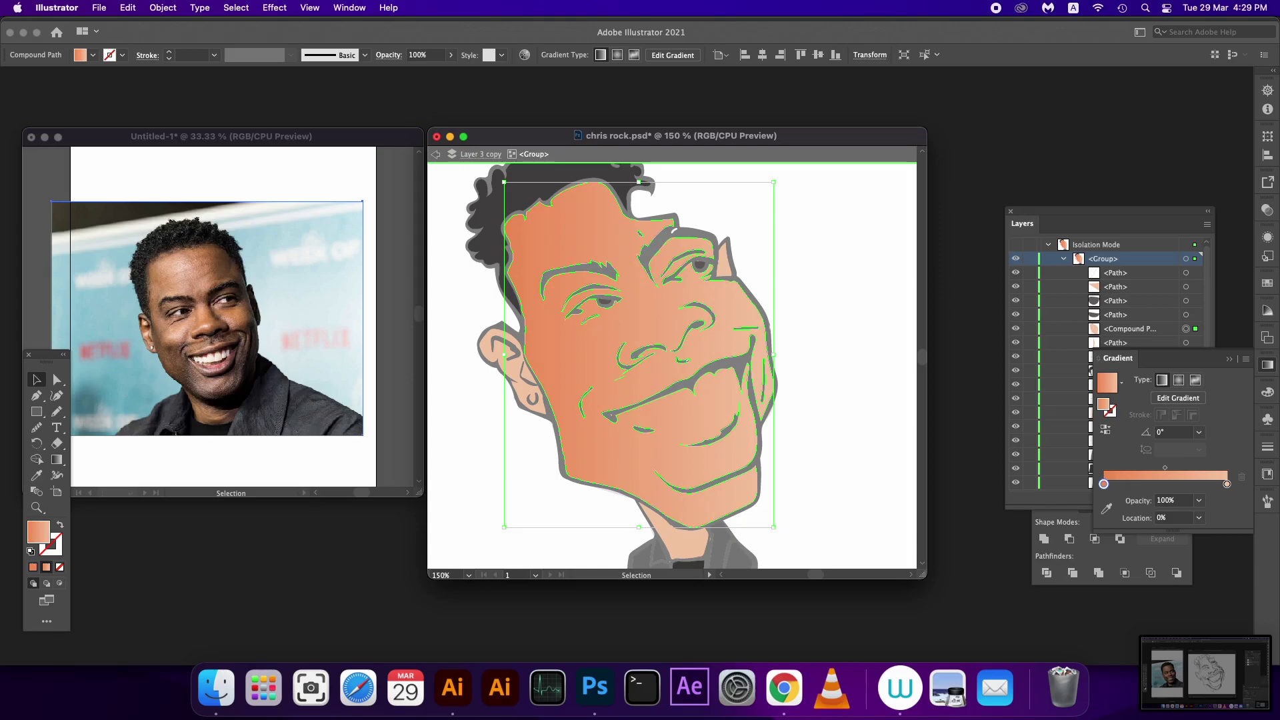
drag(1104, 484, 1104, 484)
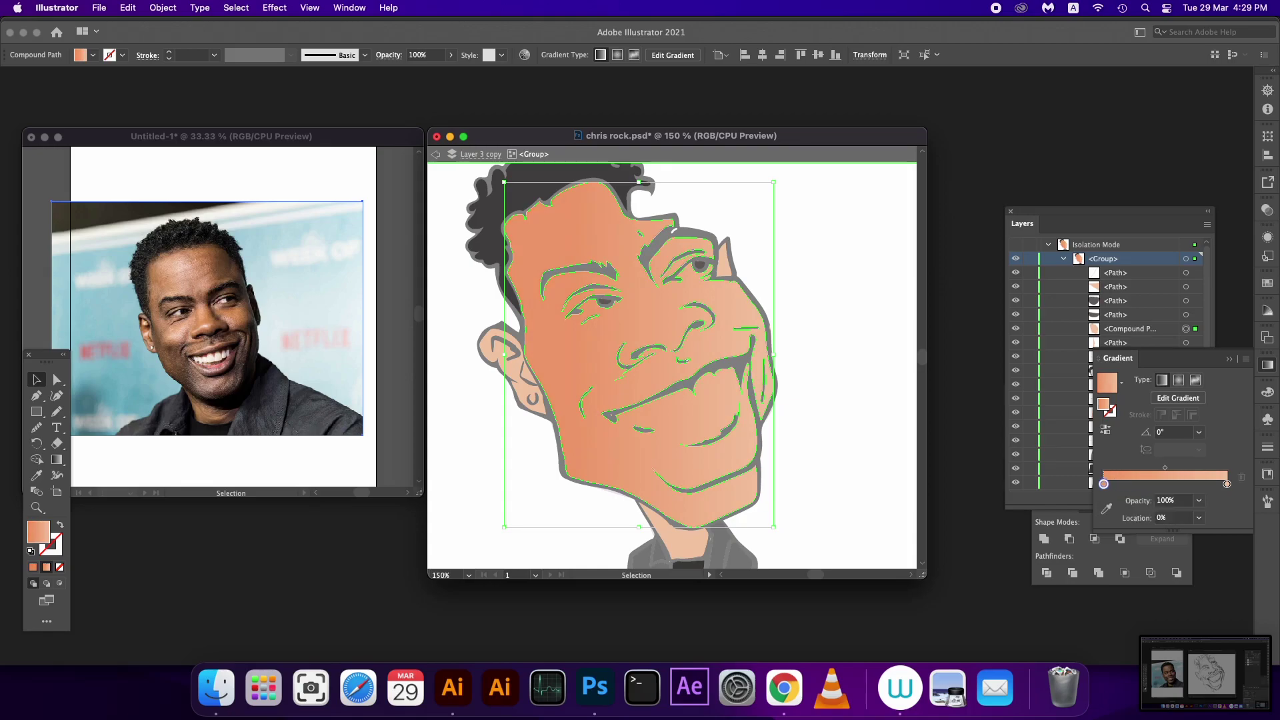
key(g)
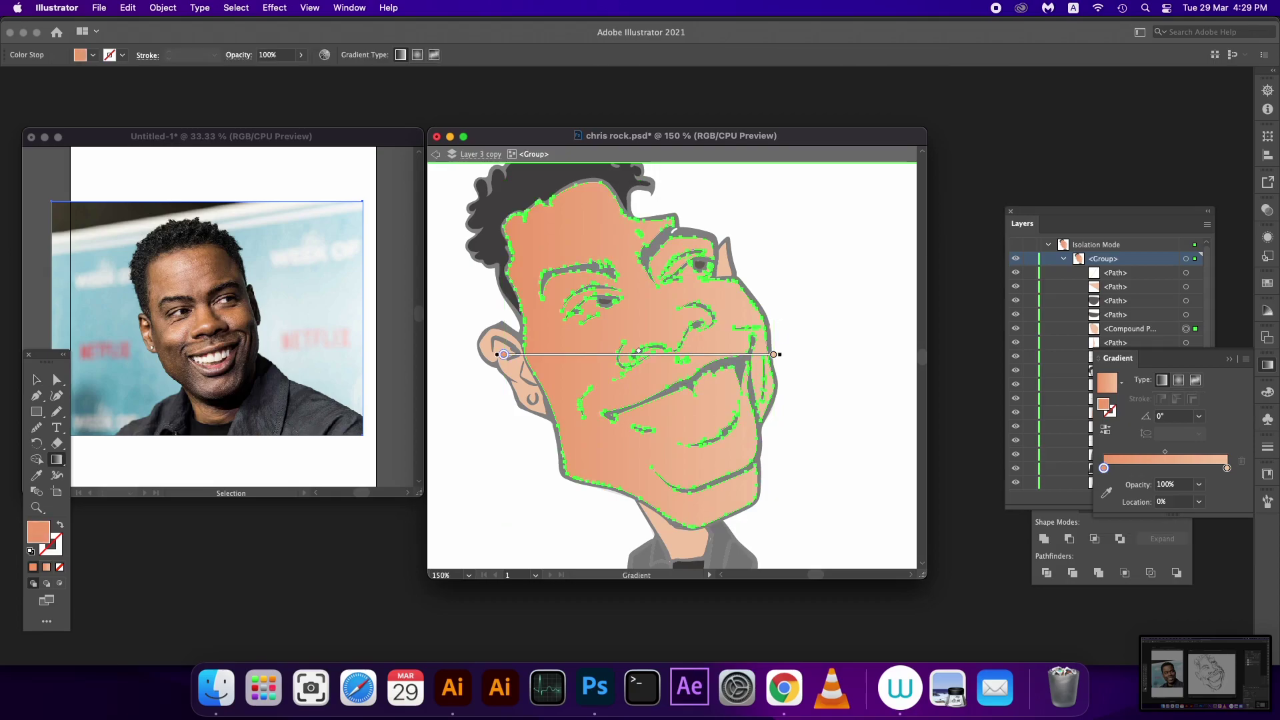
drag(590, 247, 719, 495)
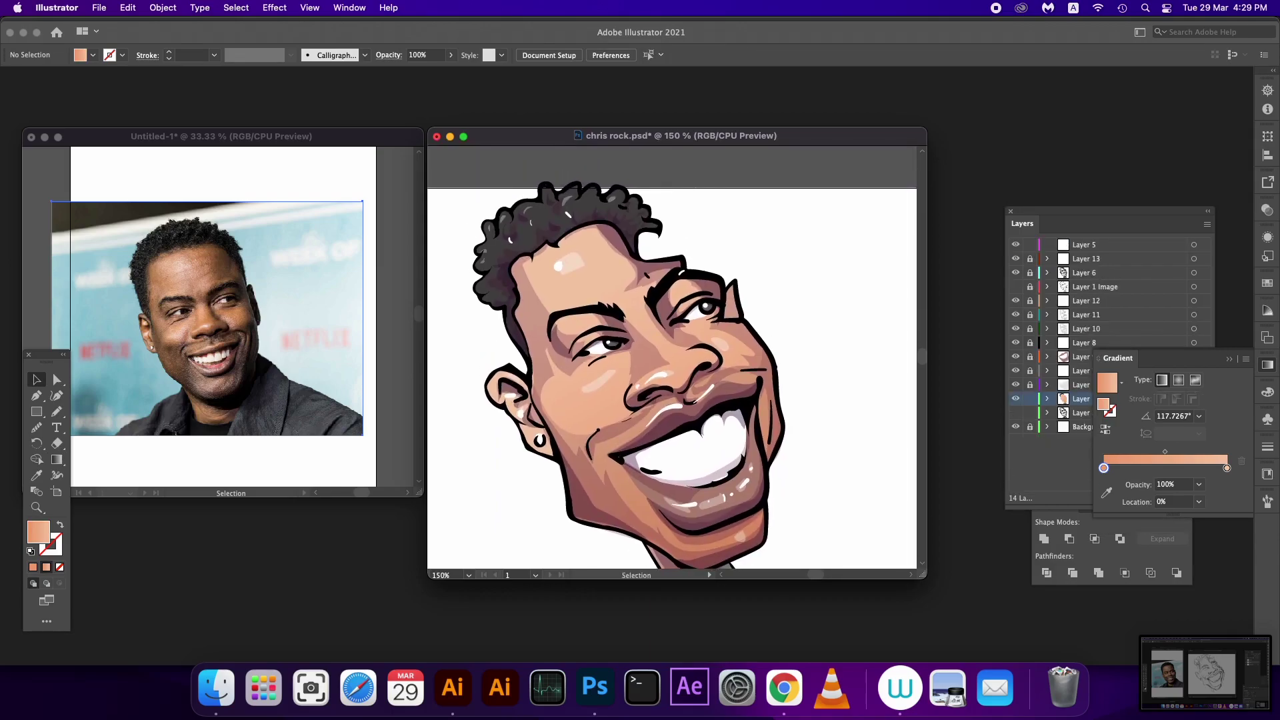
scroll(672, 358, down, 3)
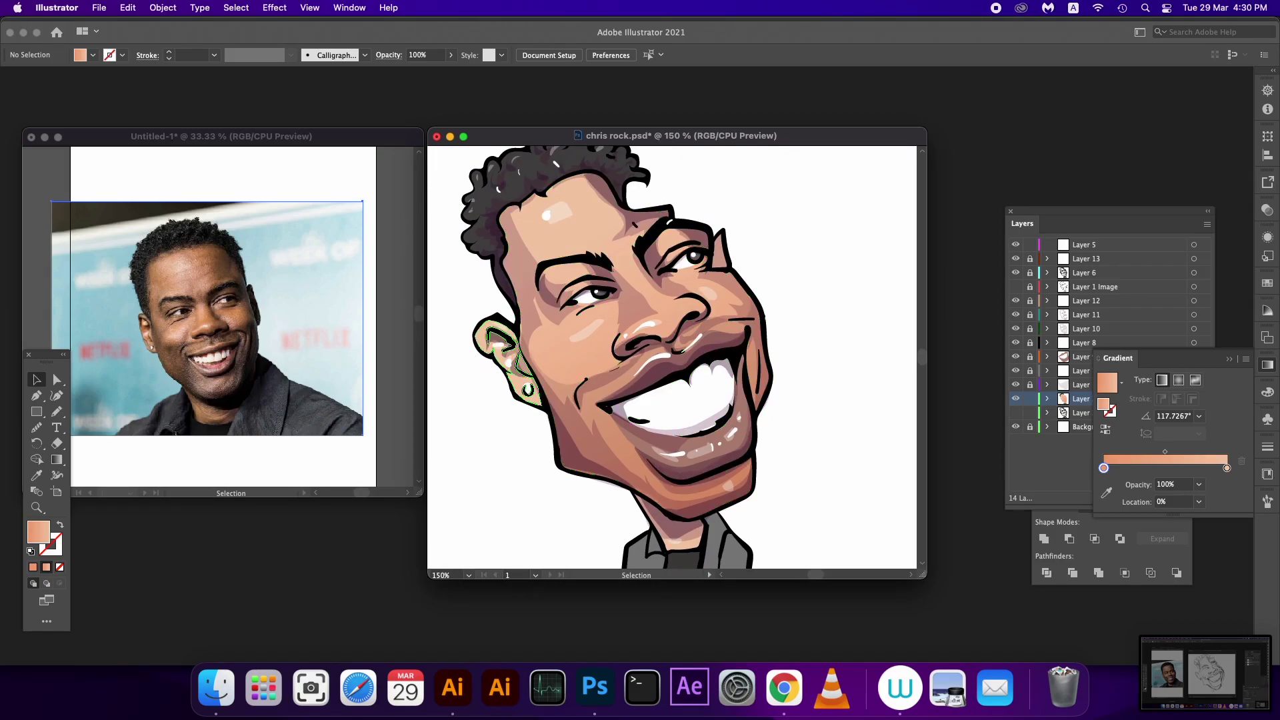
double_click(497, 347)
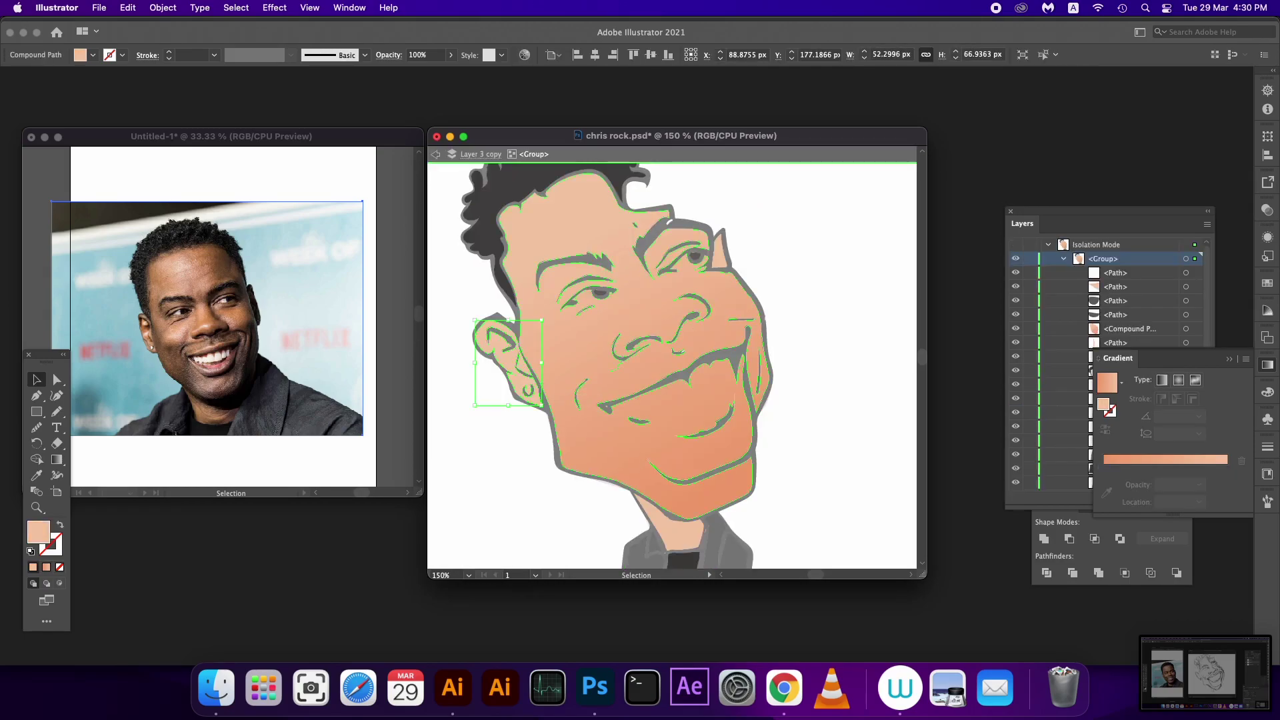
key(g)
click(508, 376)
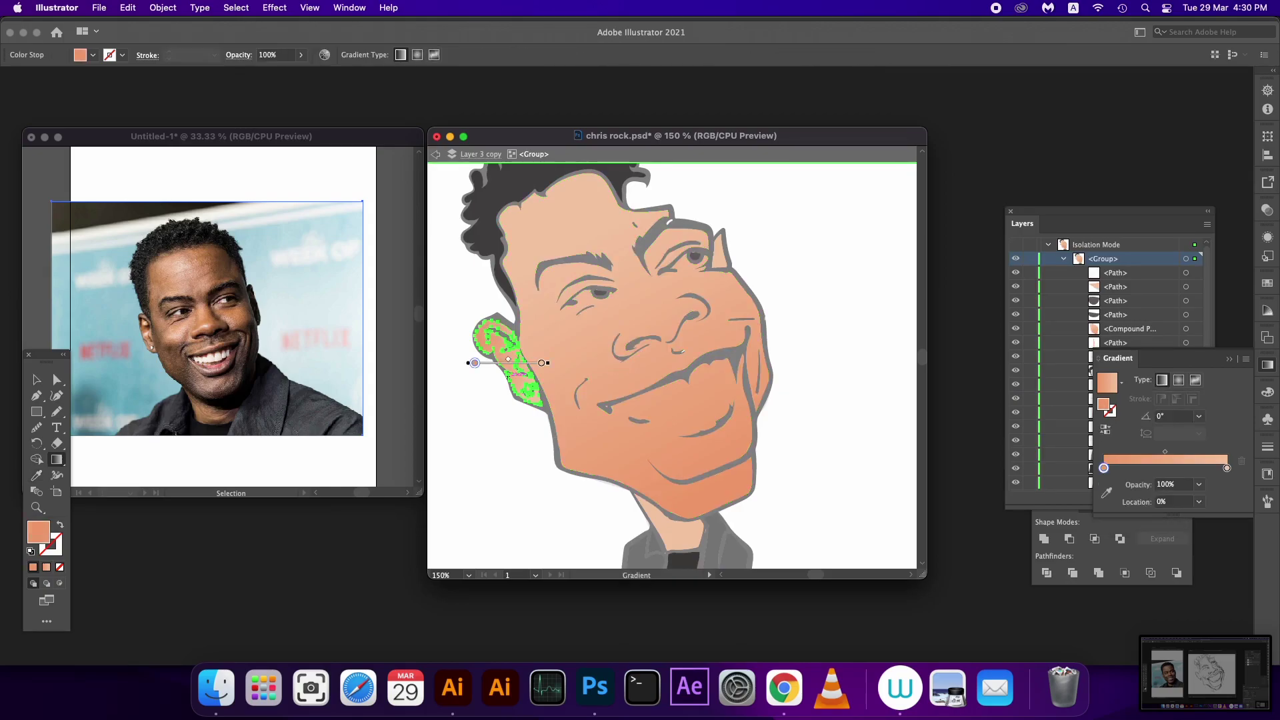
mouse_move(462, 312)
mouse_down()
mouse_move(540, 386)
mouse_move(549, 374)
mouse_up()
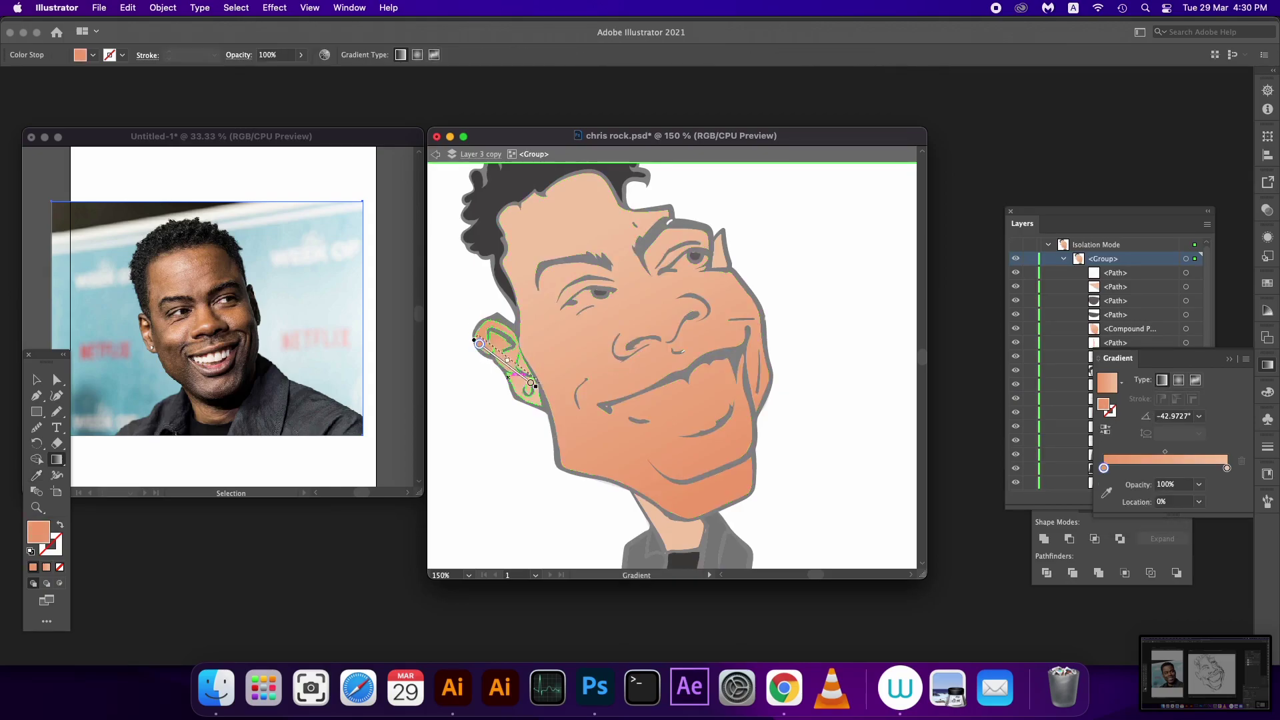
key(v)
key(ctrl+shift+a)
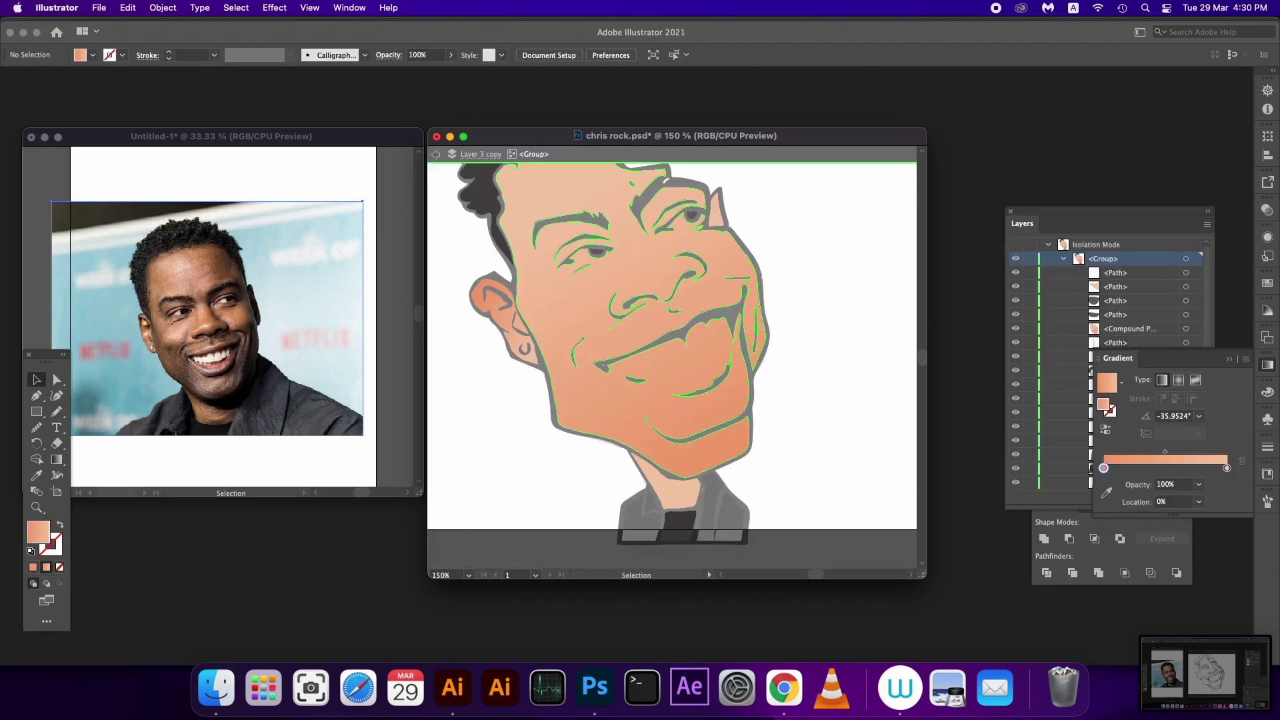
click(620, 347)
key(g)
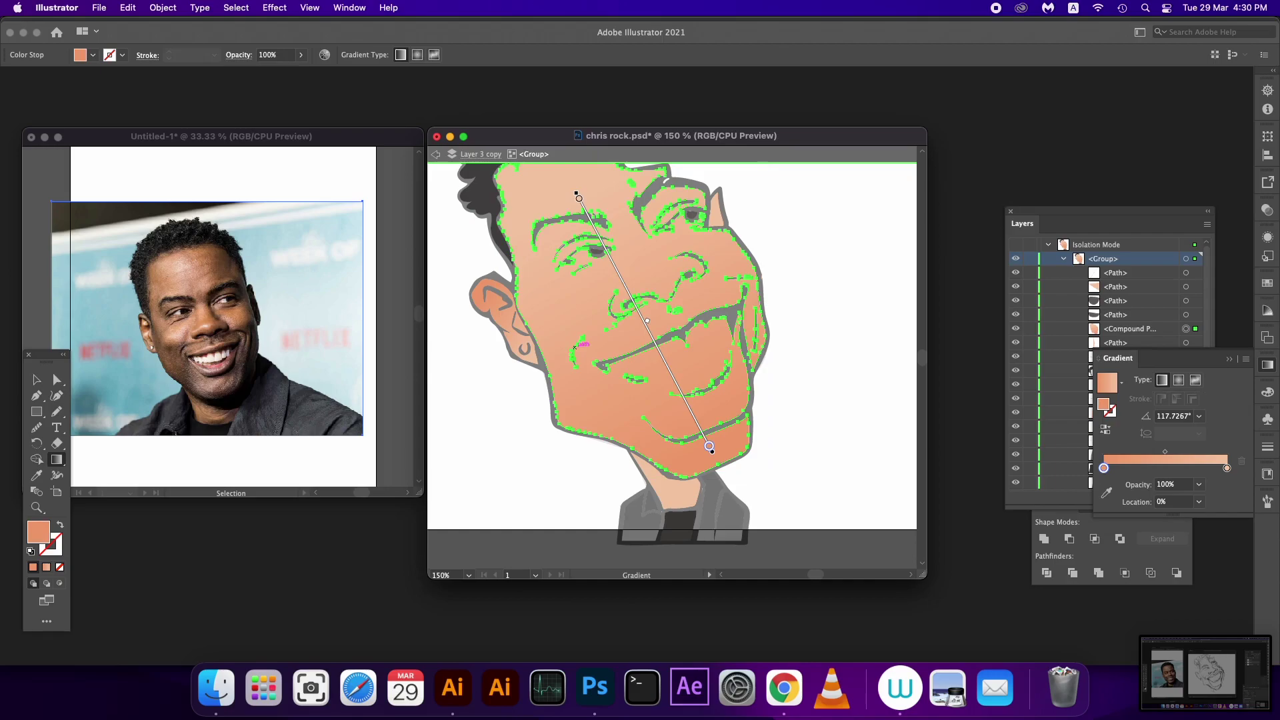
drag(647, 320, 670, 363)
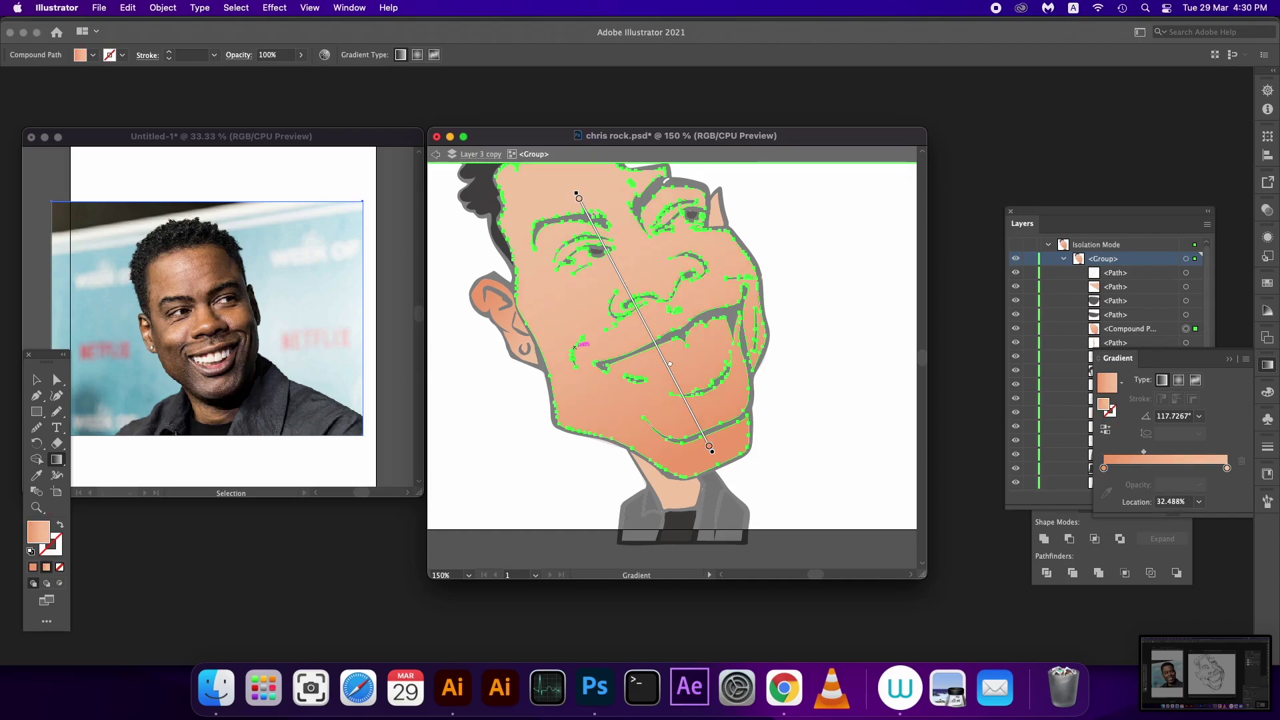
drag(1144, 451, 1137, 451)
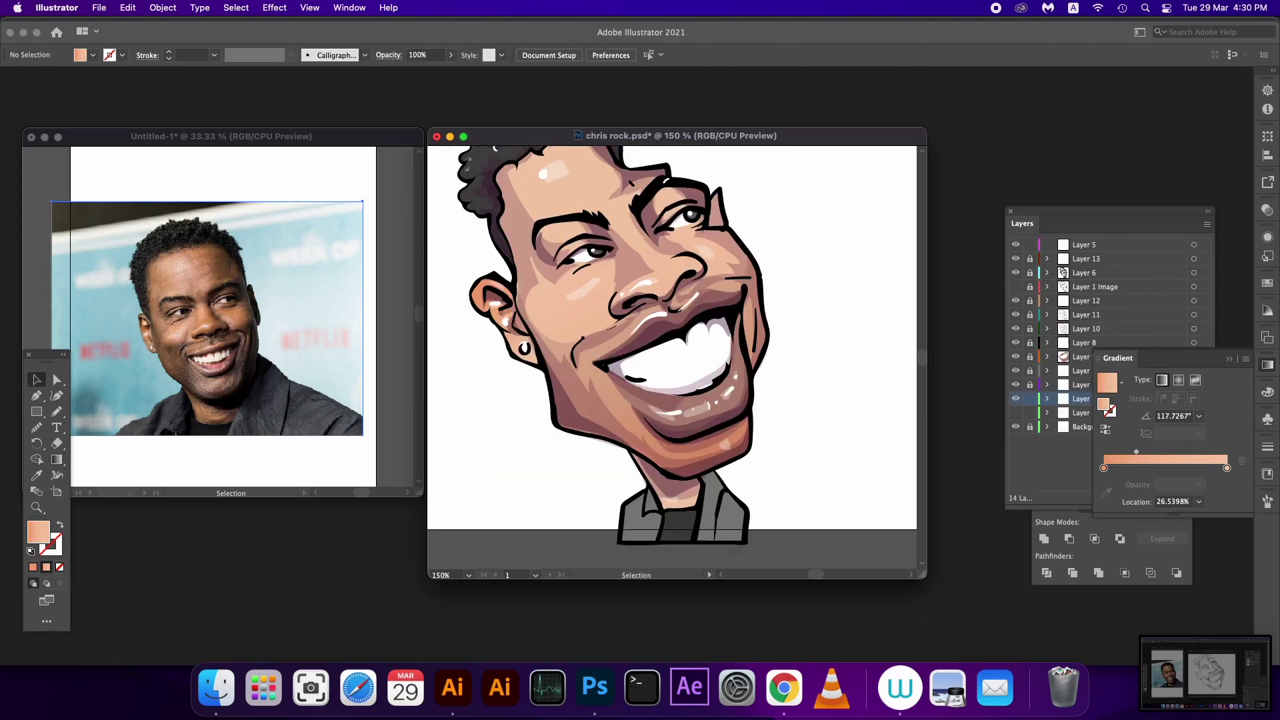
scroll(672, 358, up, 3)
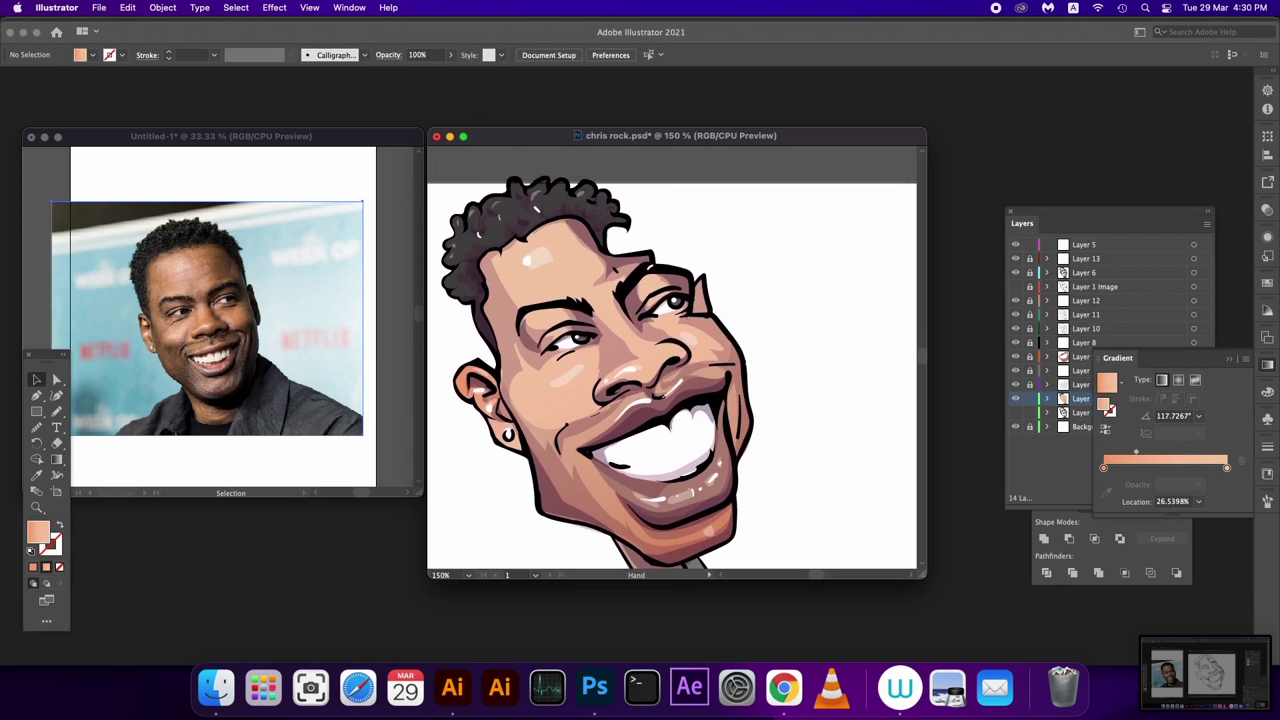
scroll(672, 358, down, 3)
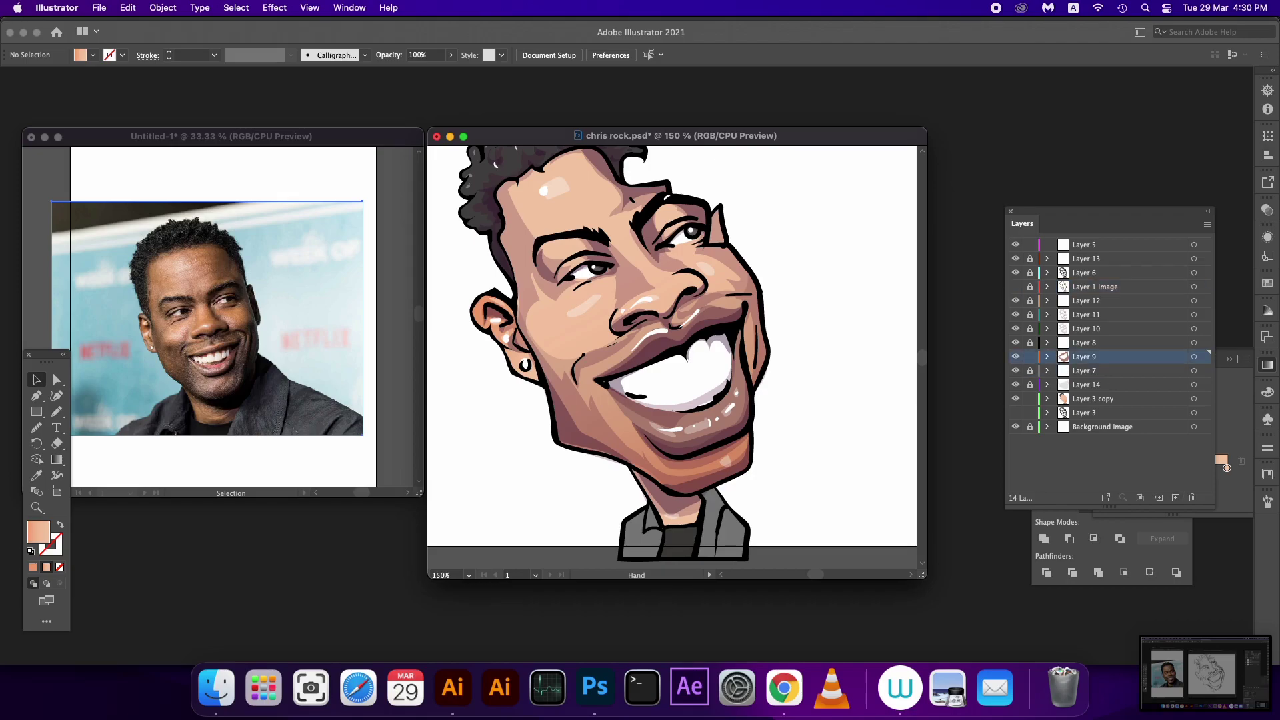
Step: Duplicate Layer 9 and fill the mouth copy with a Basic Graphics_Lines pattern
drag(1087, 357, 1175, 497)
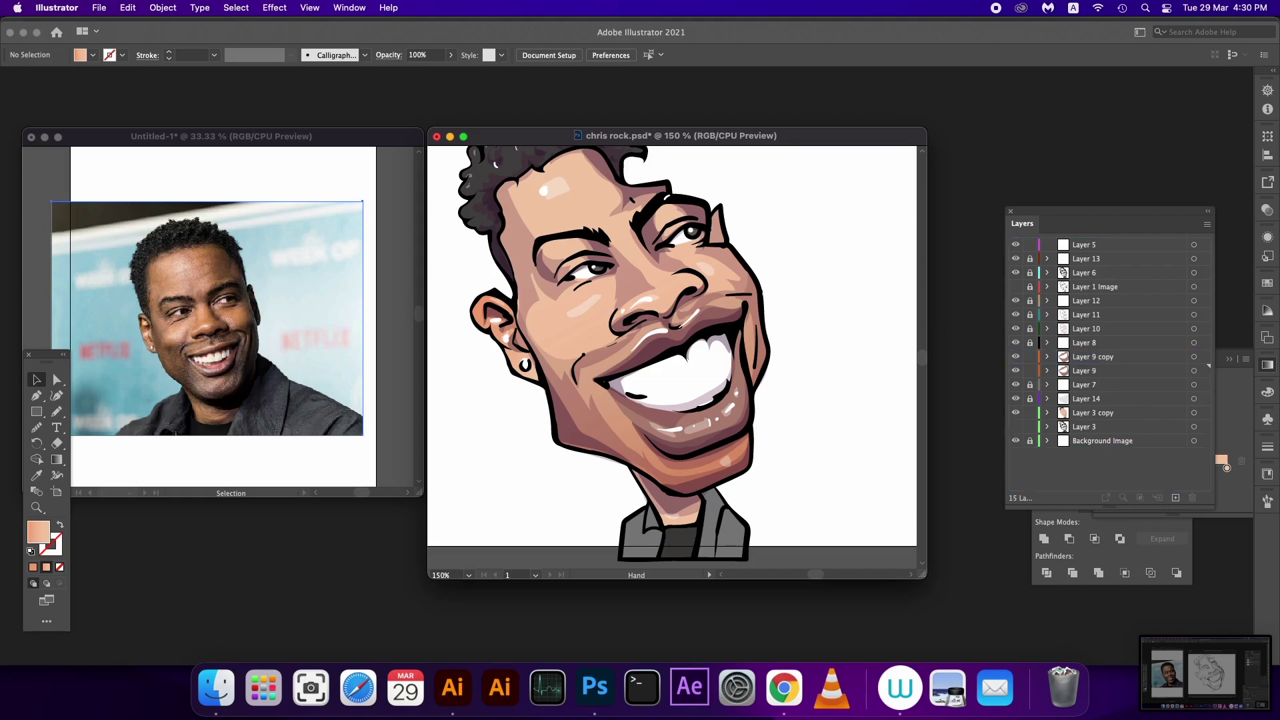
click(1193, 356)
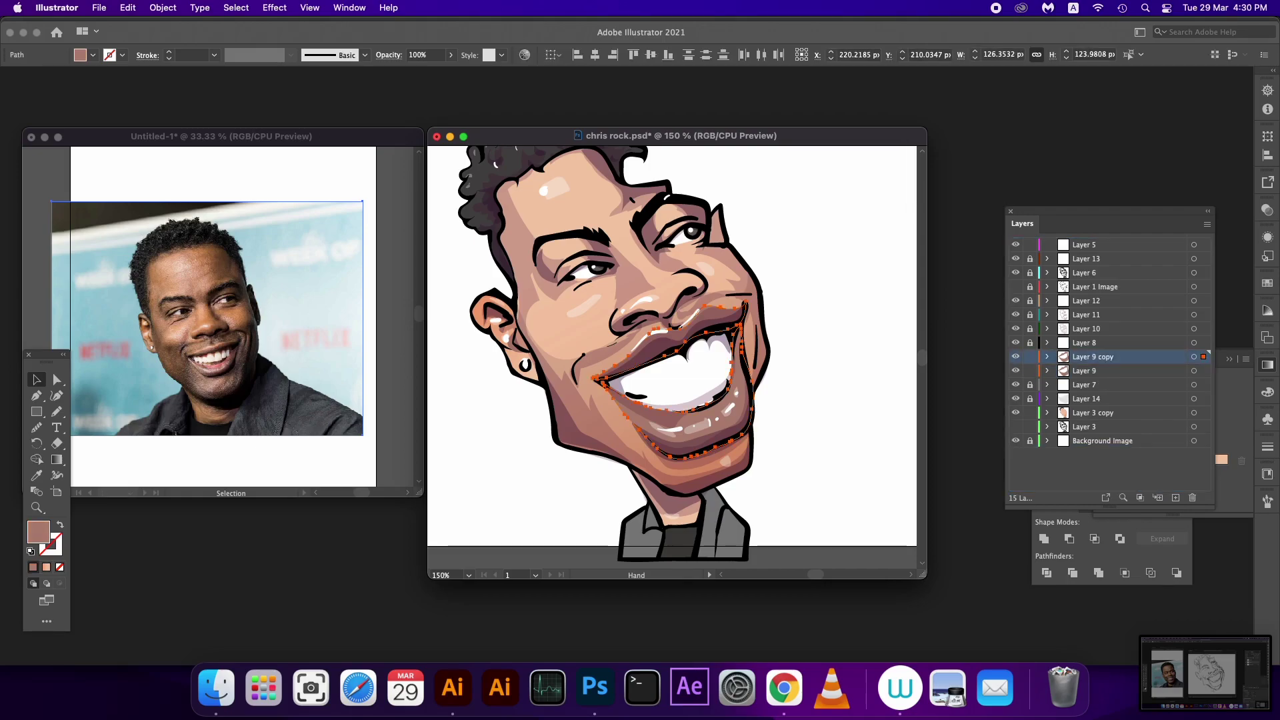
key(super+shift+F10)
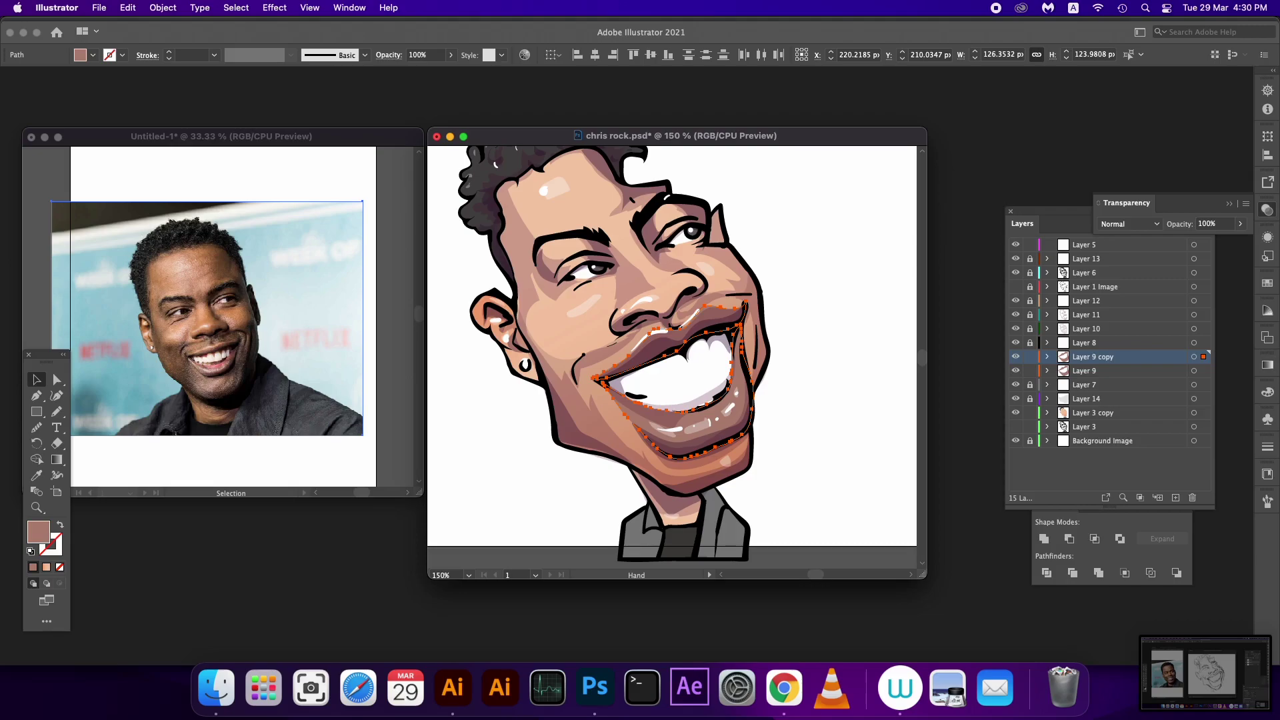
click(1268, 283)
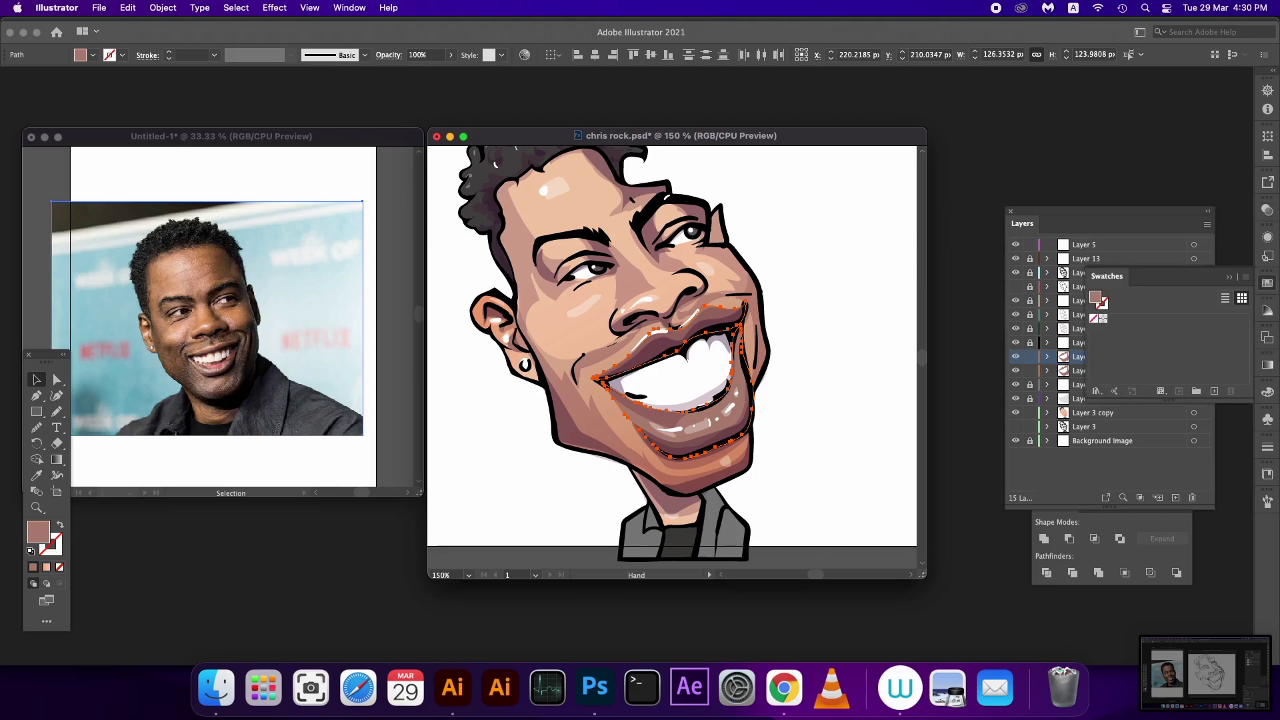
click(1097, 391)
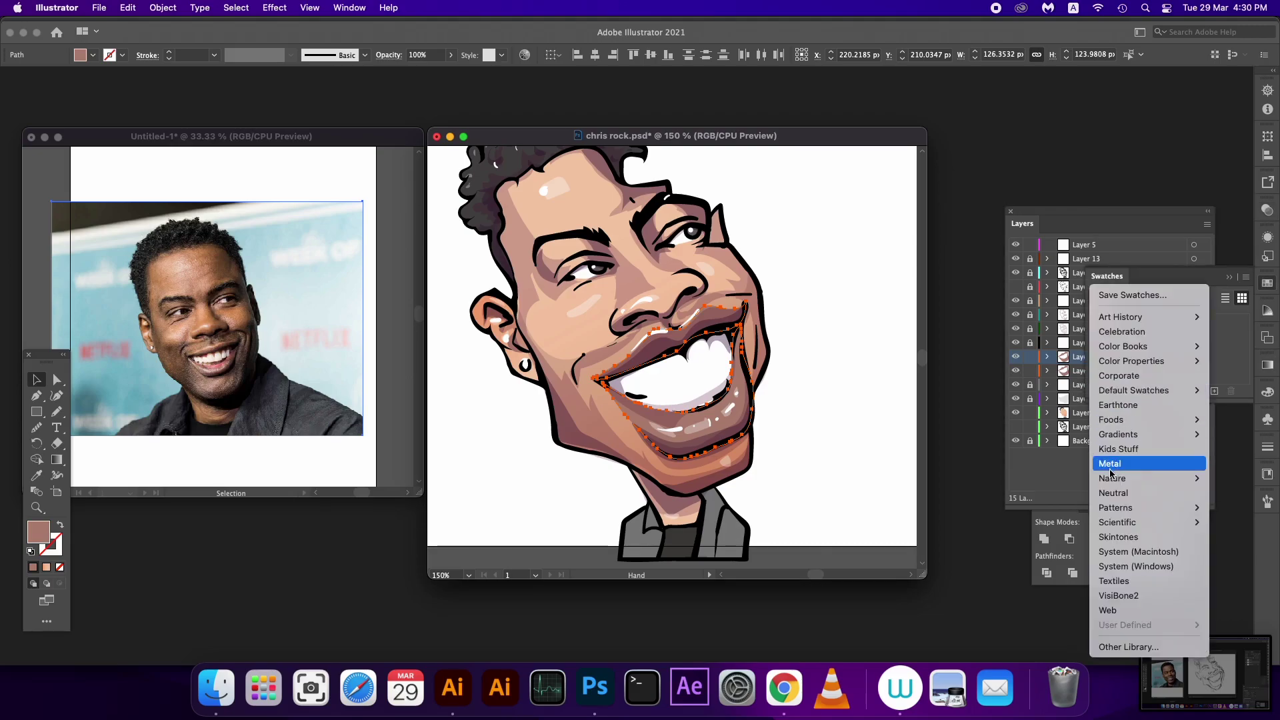
mouse_move(1146, 508)
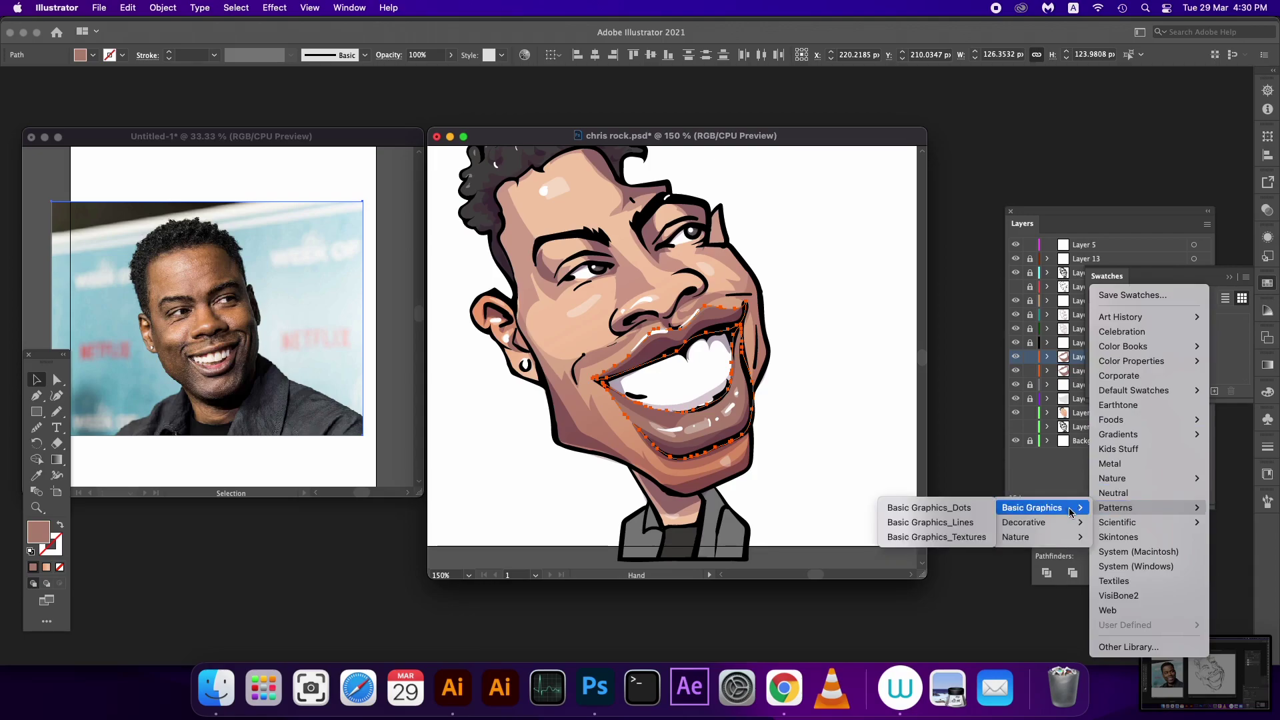
click(983, 533)
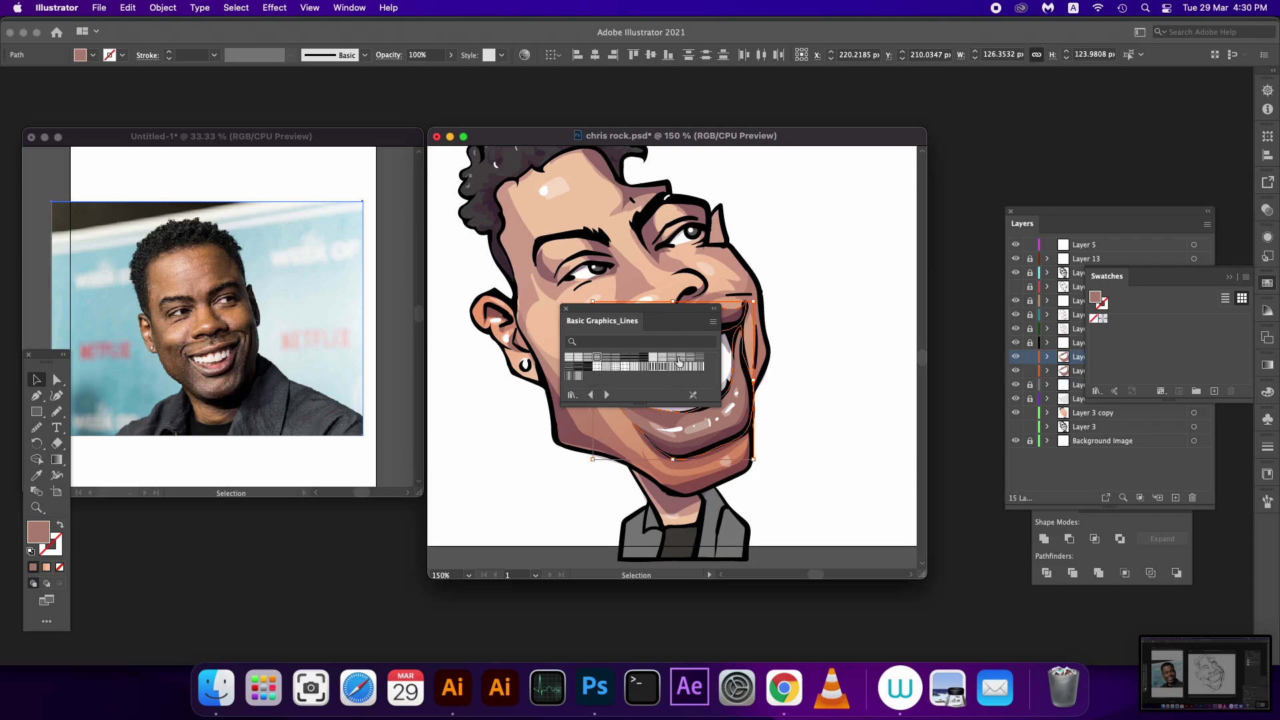
click(653, 358)
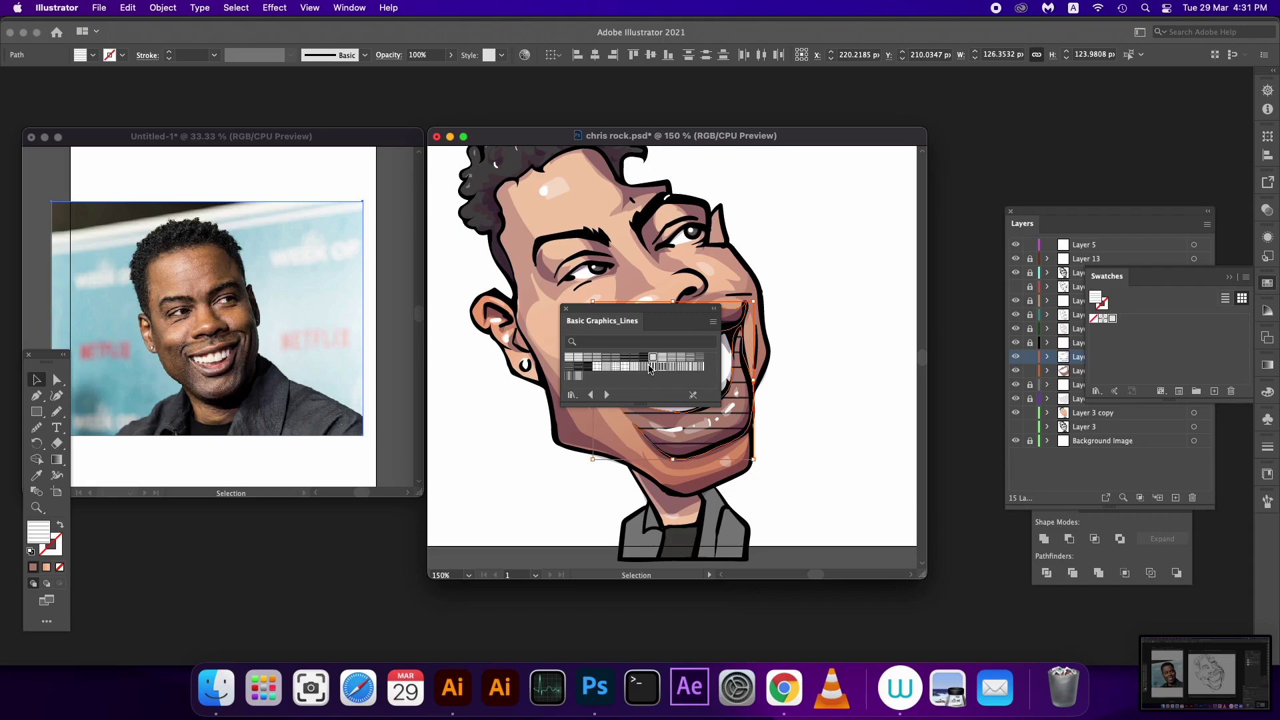
Step: Close the pattern library, deselect, and remove the Layer 9 copy
click(567, 309)
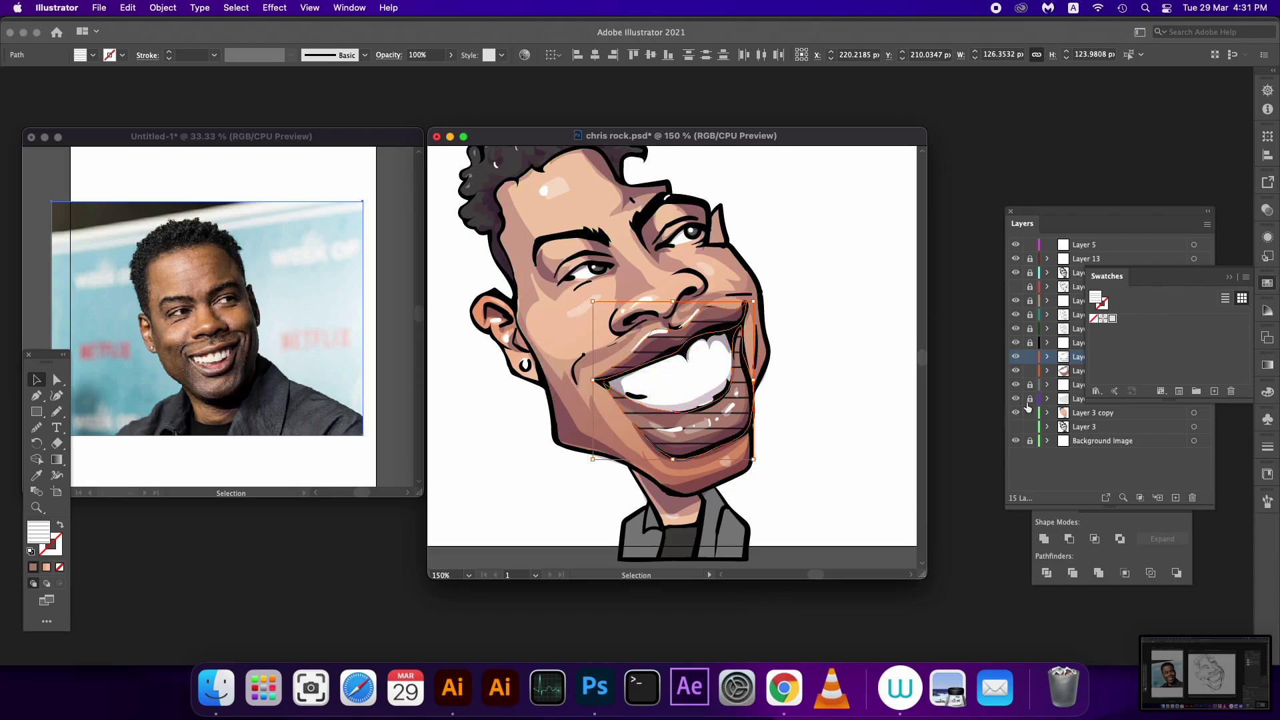
key(super+shift+a)
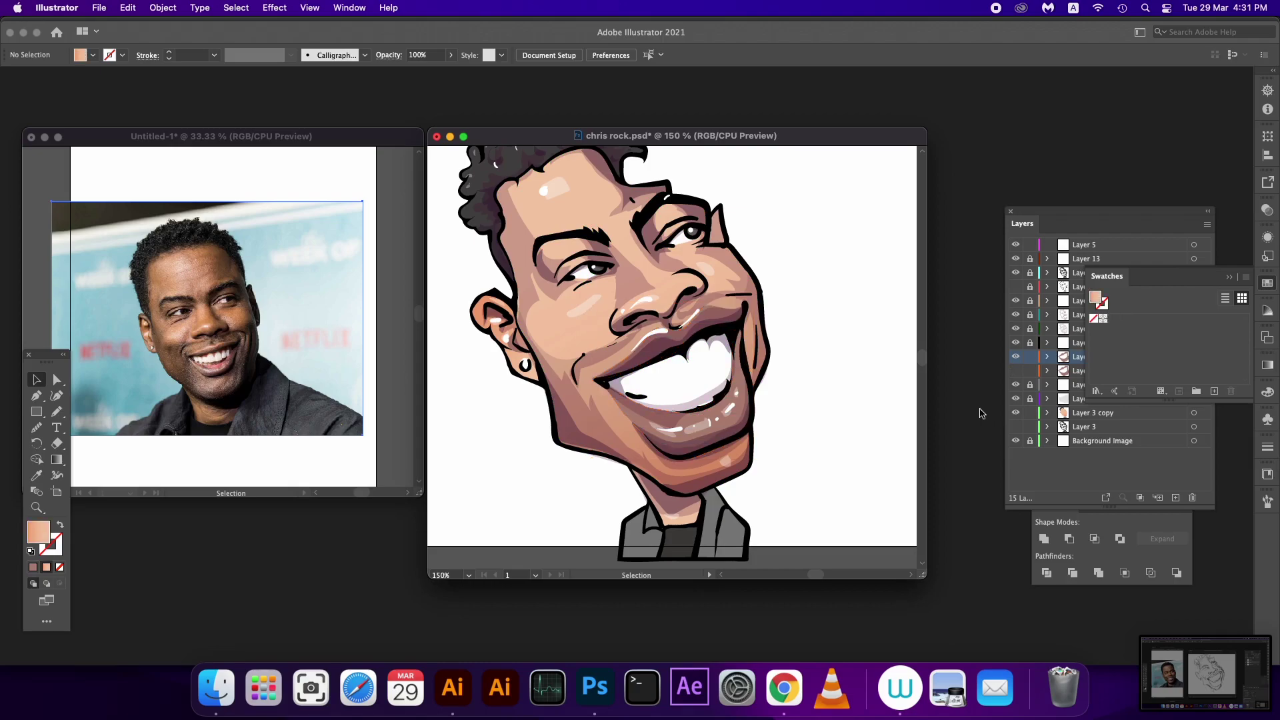
click(1094, 285)
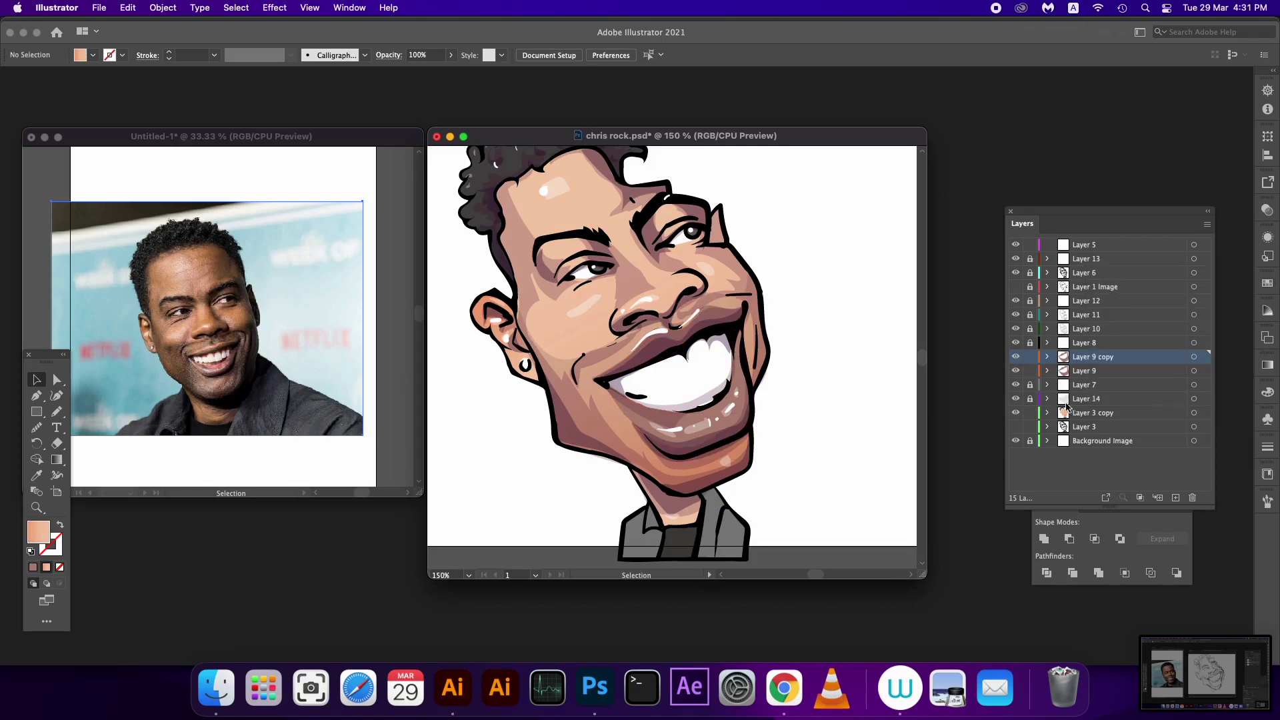
key(super+z)
Step: Unlock and duplicate Layer 14, then select the artwork on Layer 14 copy
click(1091, 385)
click(1030, 385)
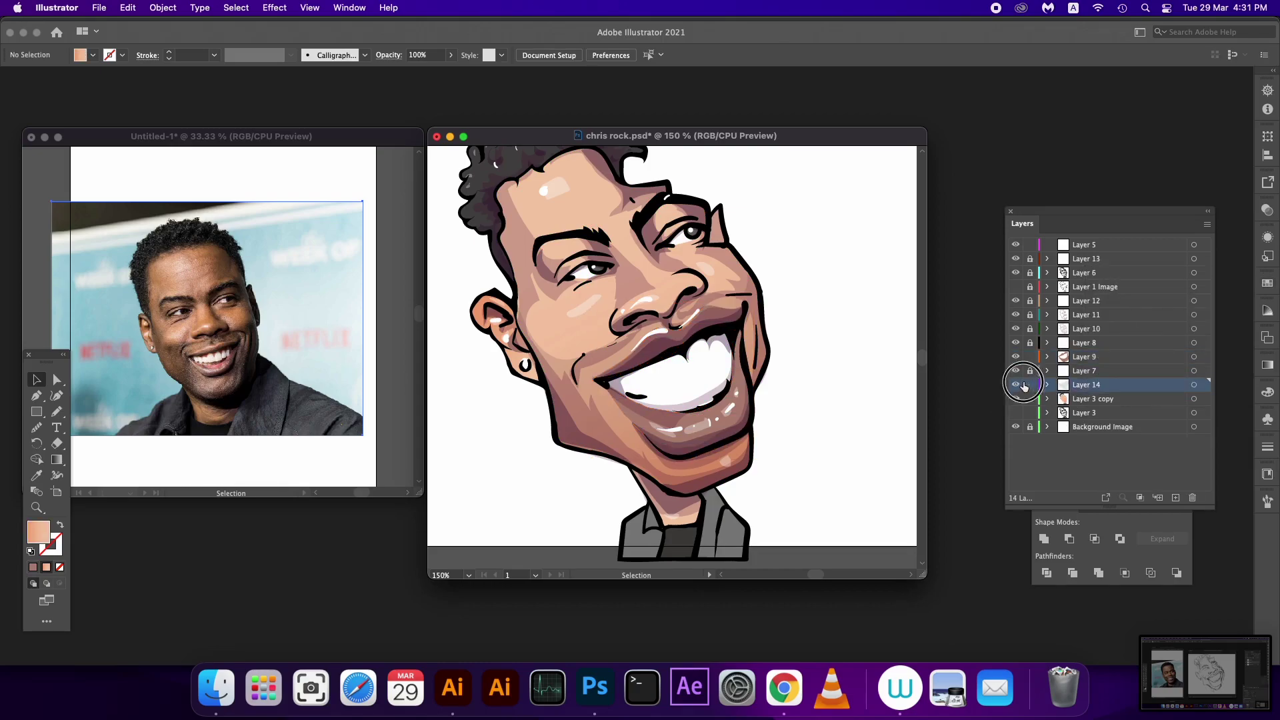
mouse_move(1119, 384)
mouse_down()
mouse_move(1189, 497)
mouse_move(1178, 498)
mouse_up()
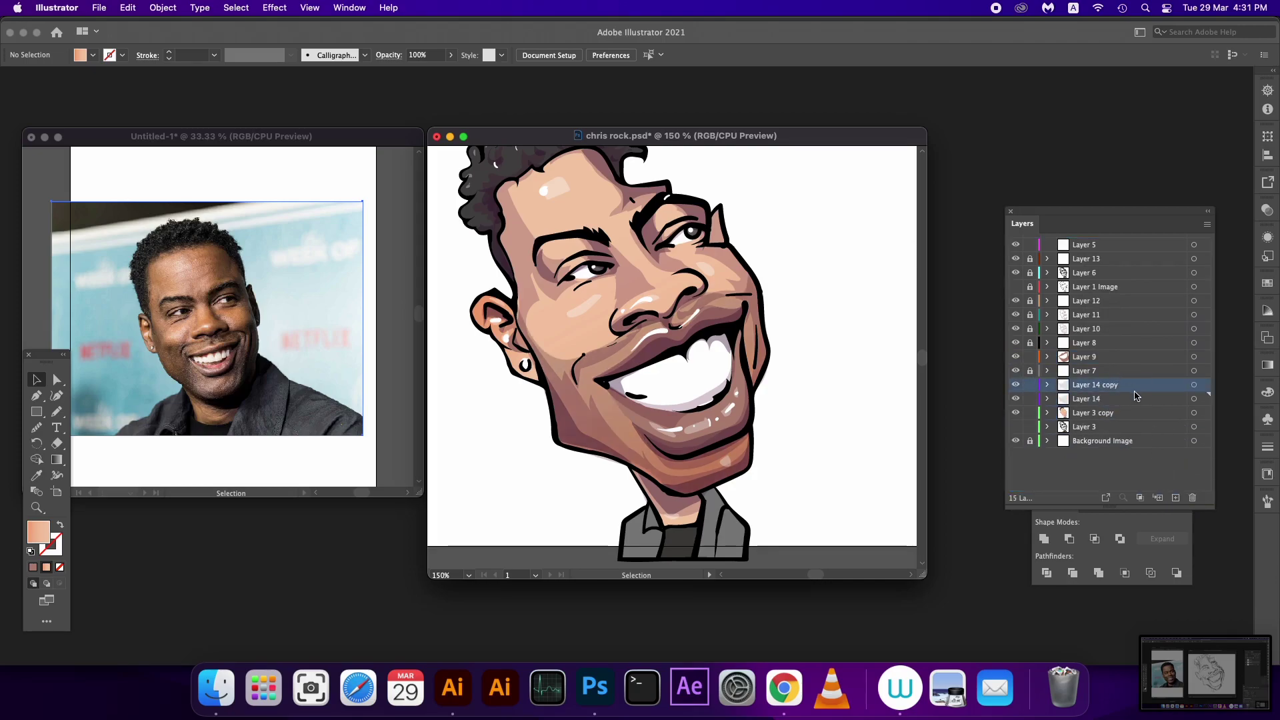
click(1194, 386)
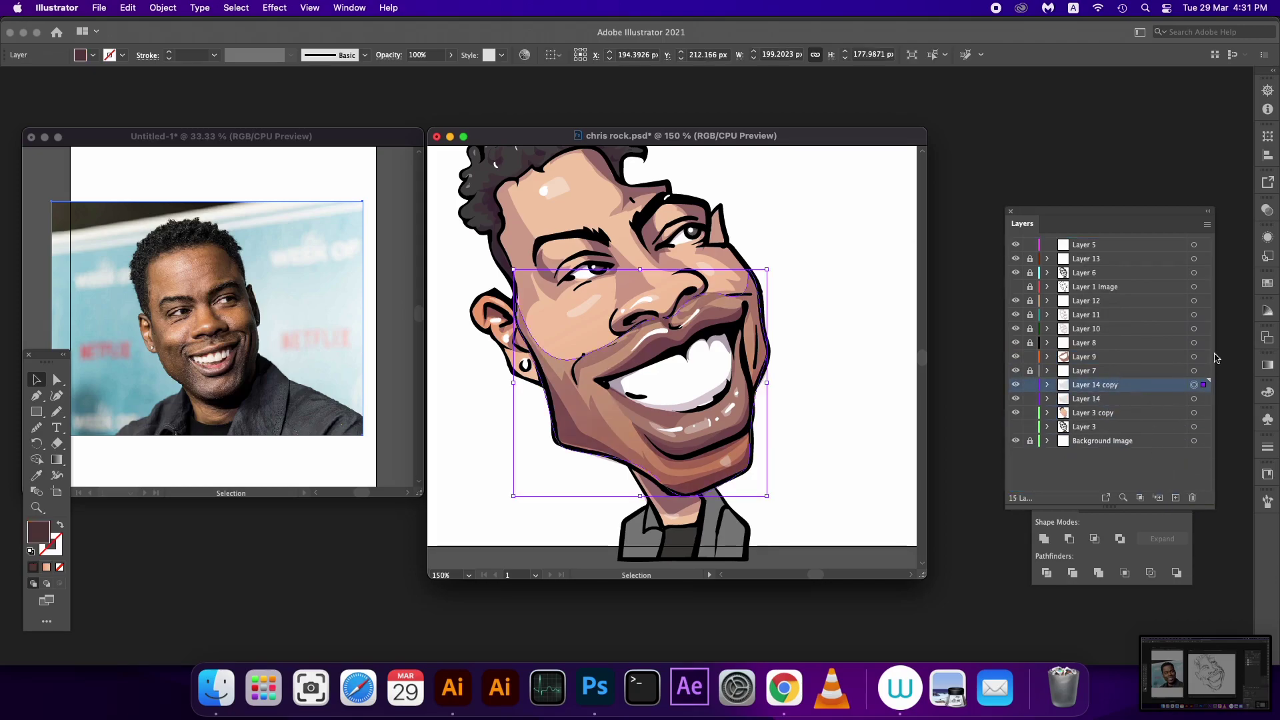
click(1268, 310)
click(1268, 283)
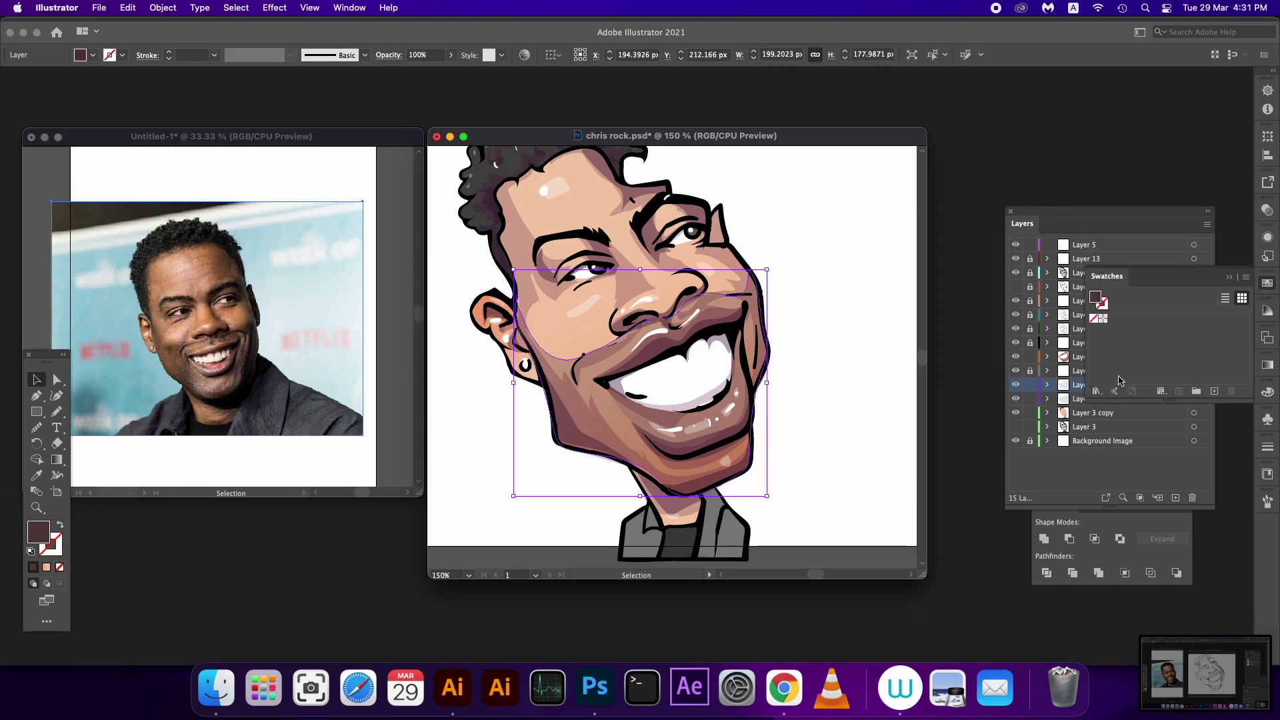
Step: Fill the face copy with Basic Graphics_Lines patterns, trying 6 lpi 20% and settling on 10 lpi 40%
click(1097, 391)
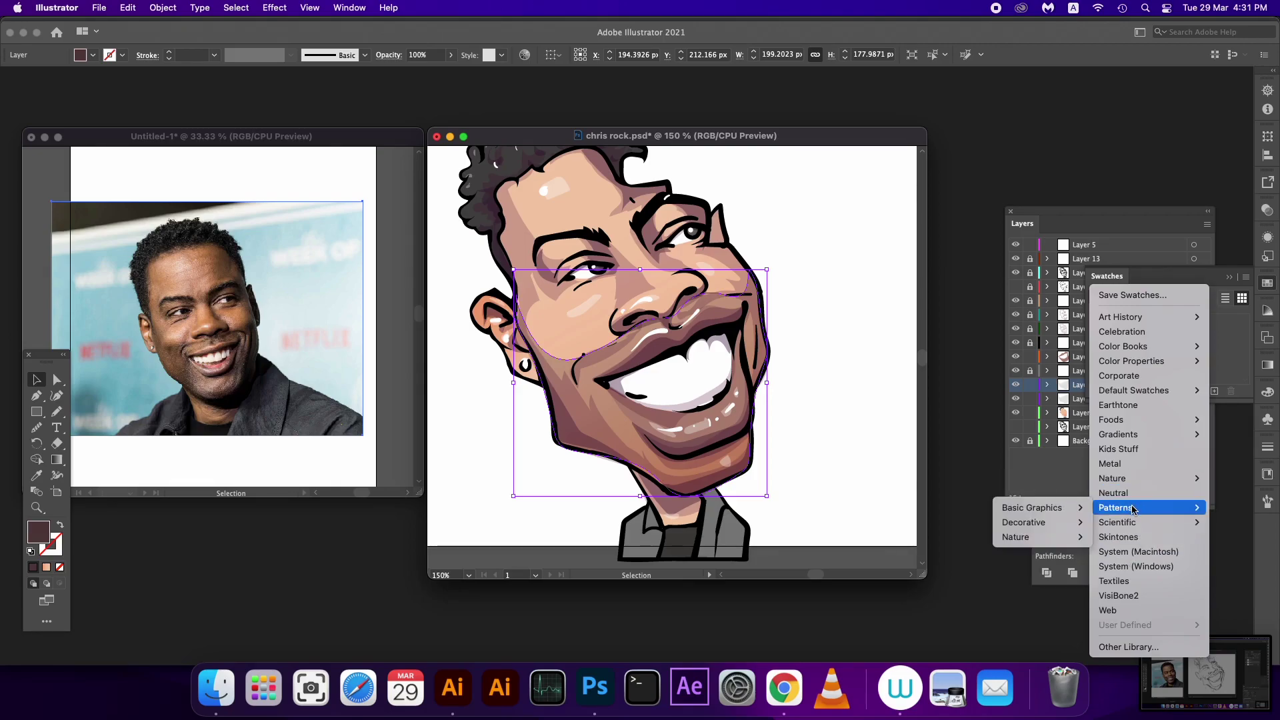
mouse_move(1115, 507)
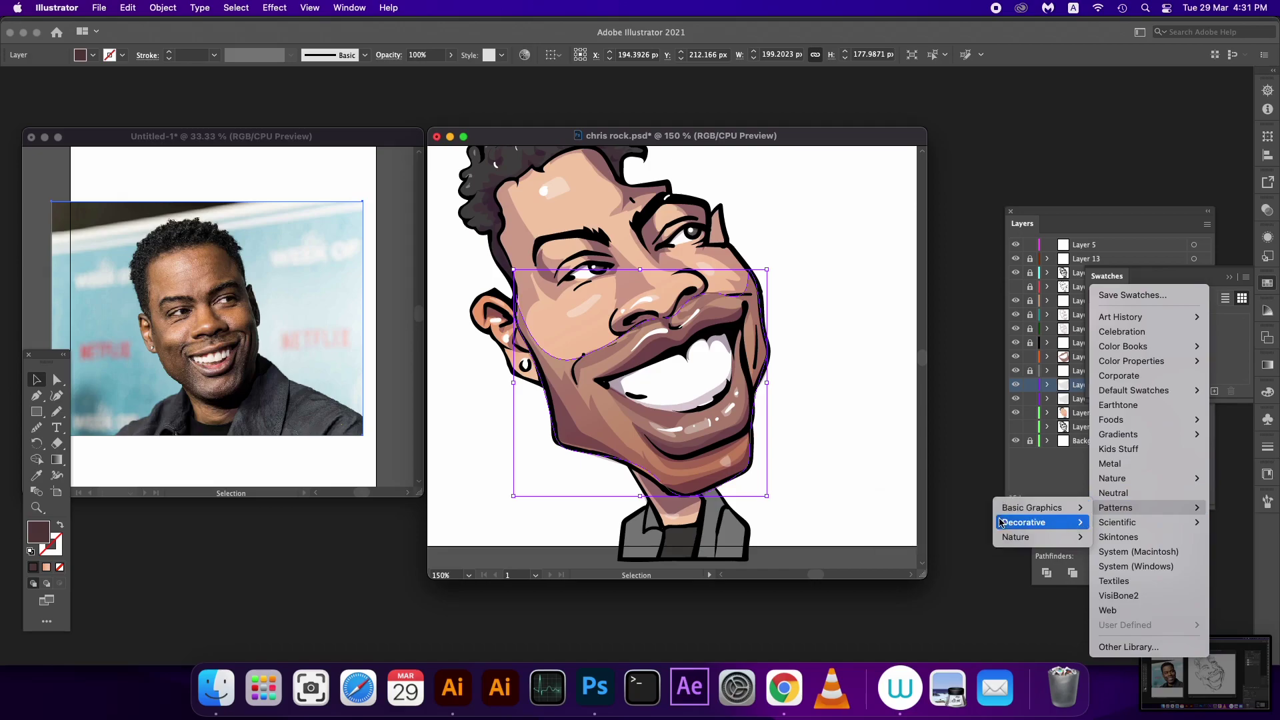
click(970, 524)
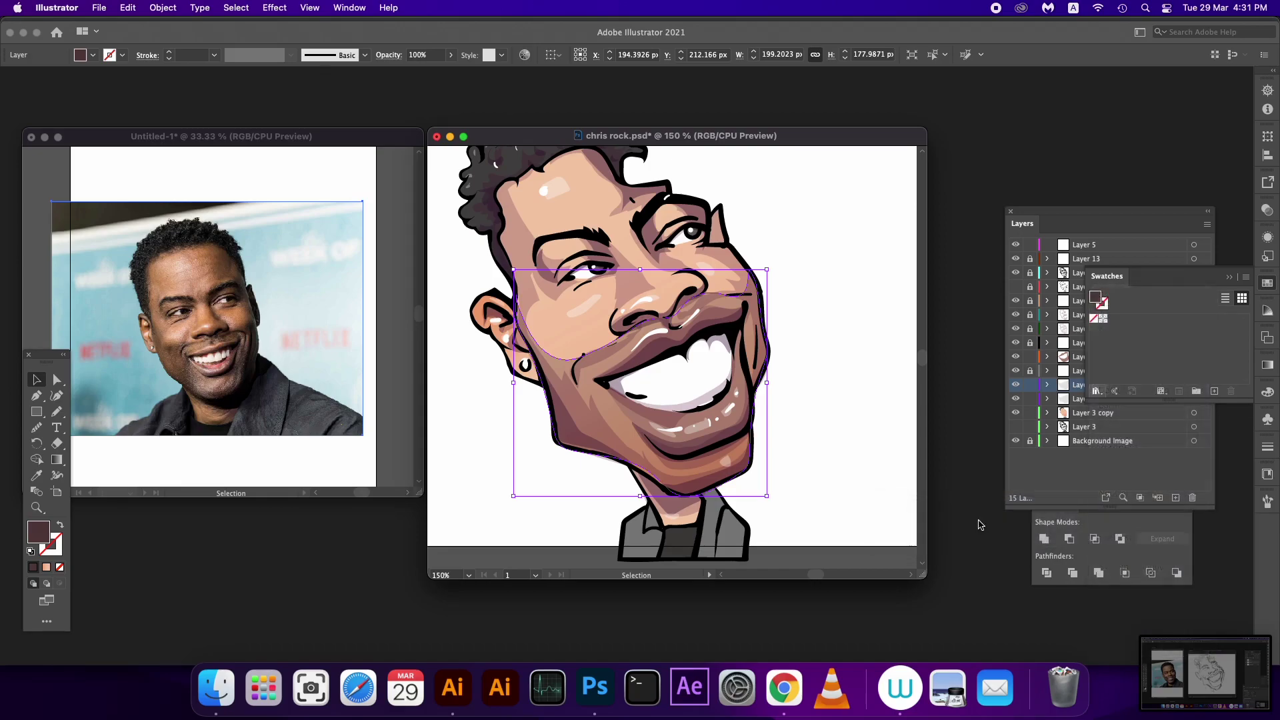
click(664, 360)
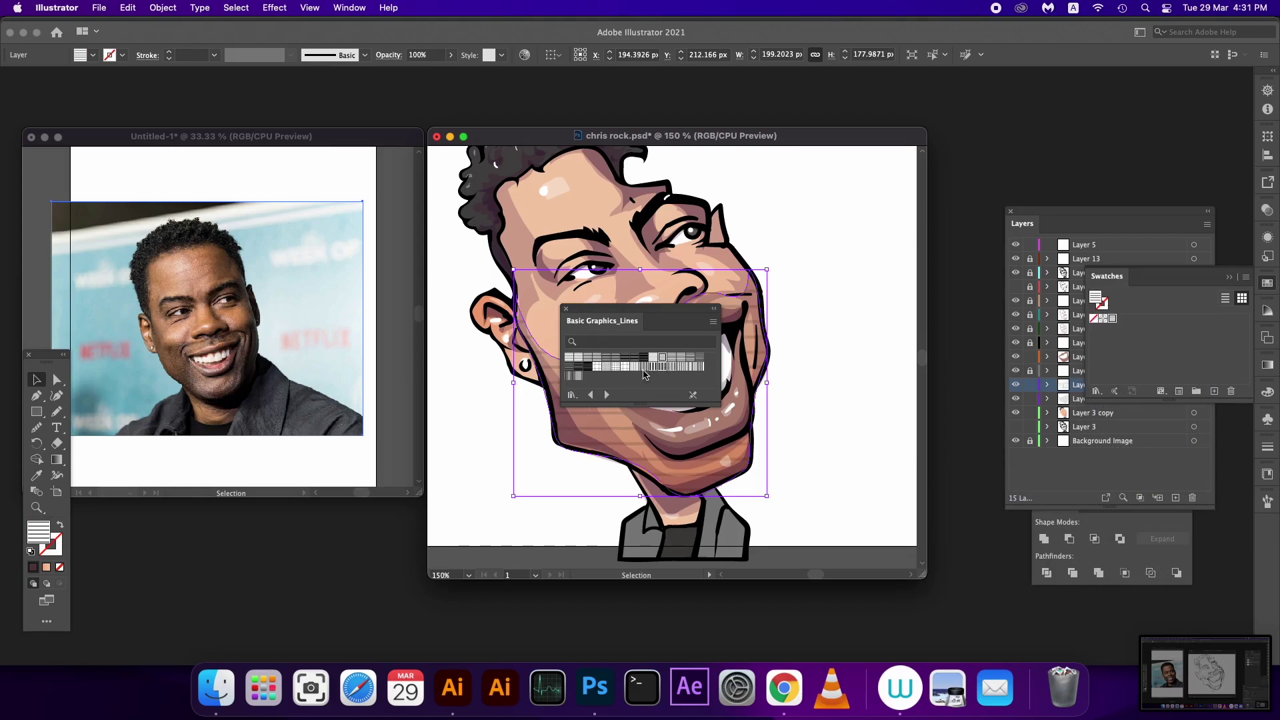
click(603, 361)
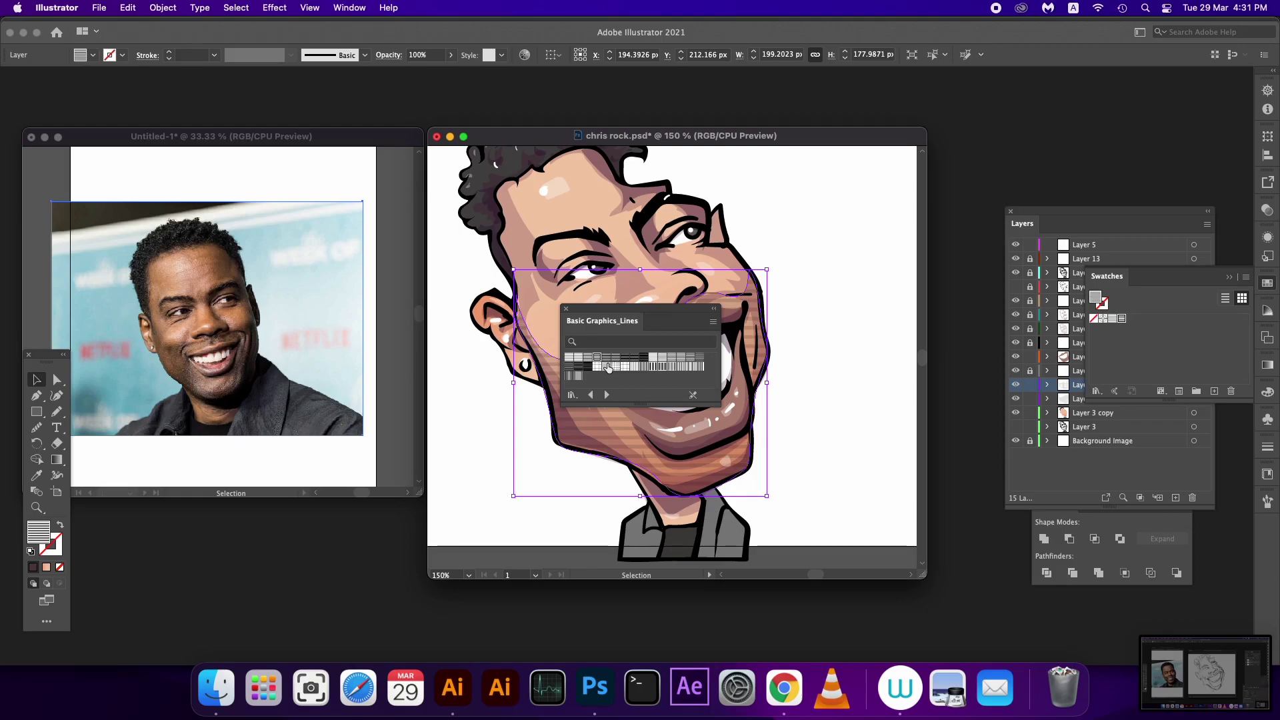
click(1225, 299)
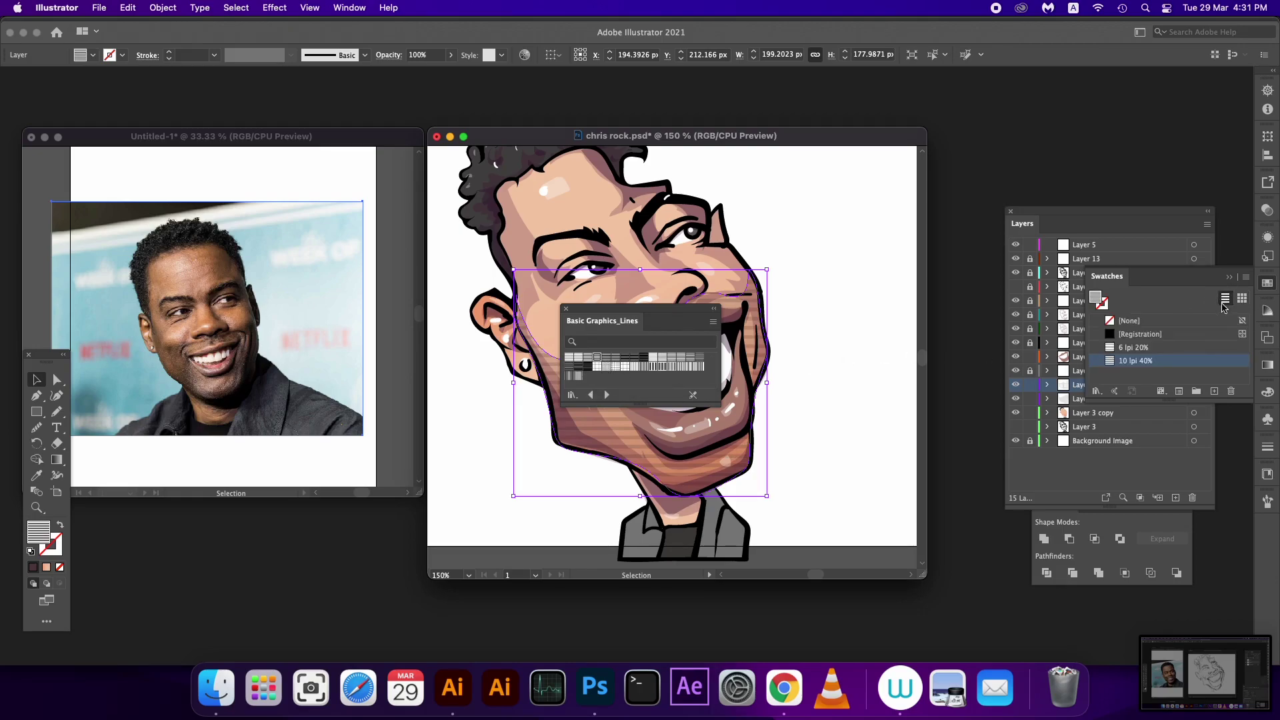
click(1183, 347)
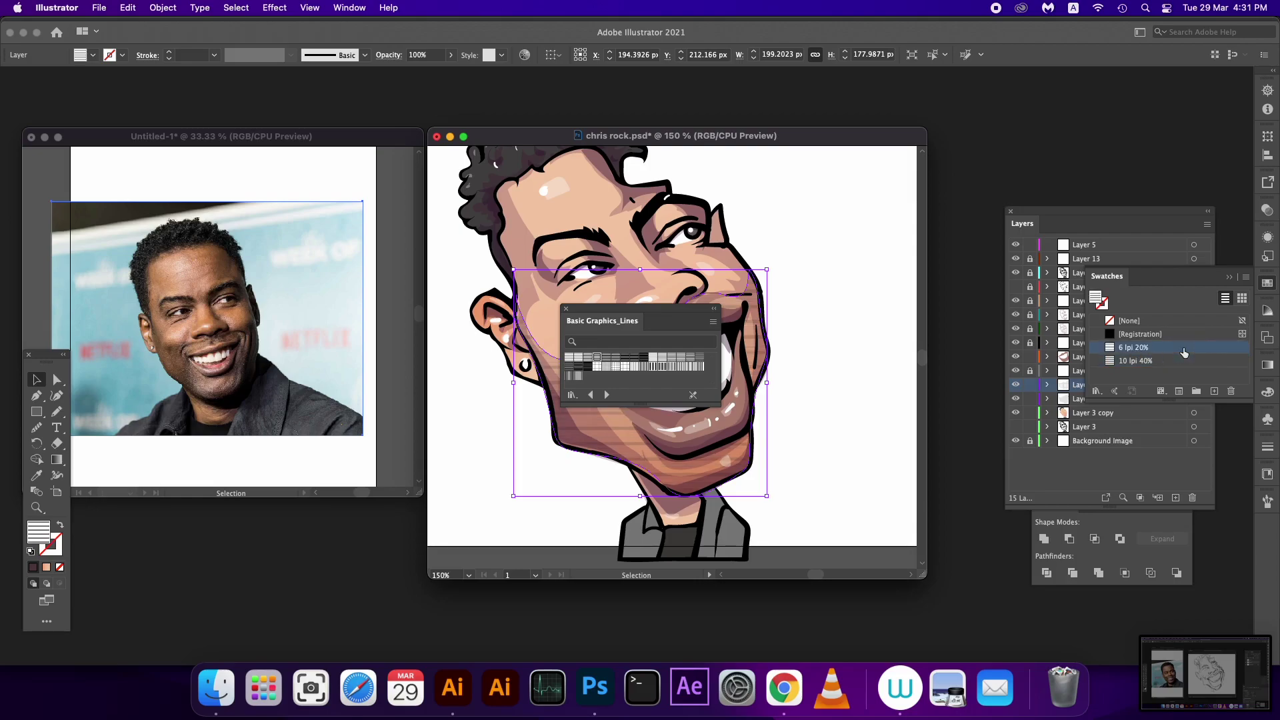
click(1177, 360)
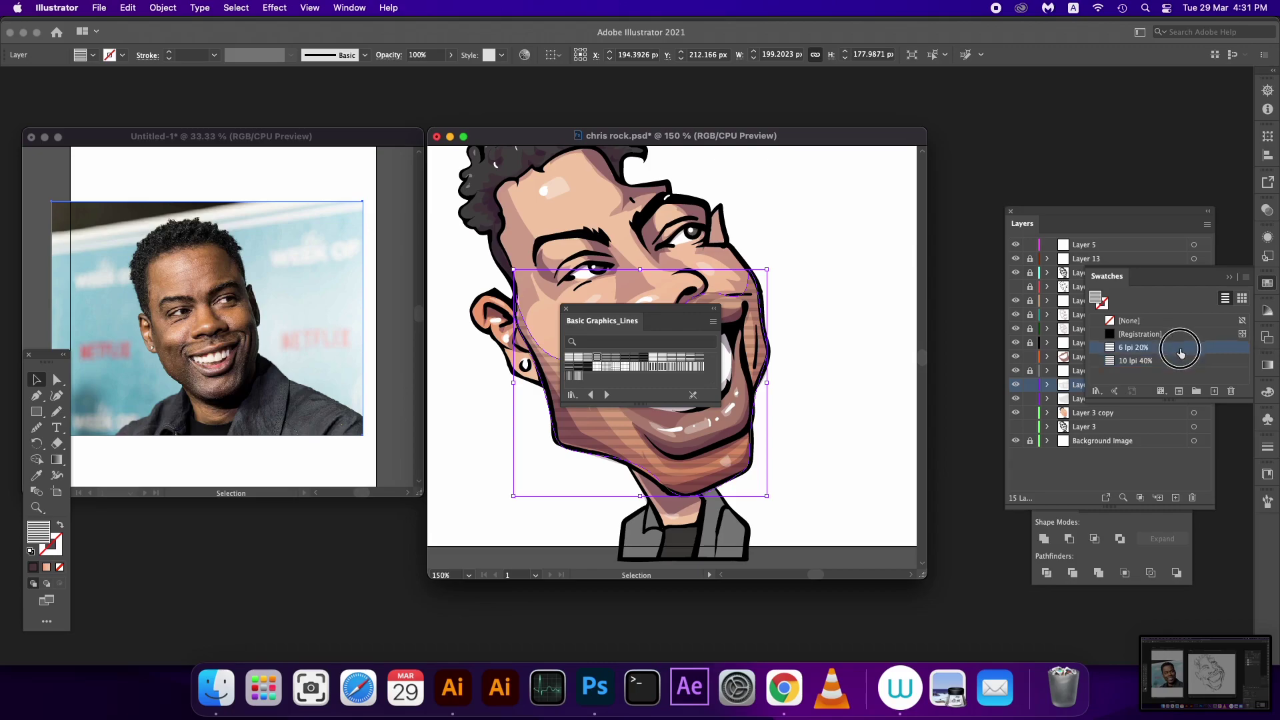
Step: Try Brick by Row tiling on the 10 lpi 40% pattern, revert to Grid, and quit Illustrator
double_click(1180, 361)
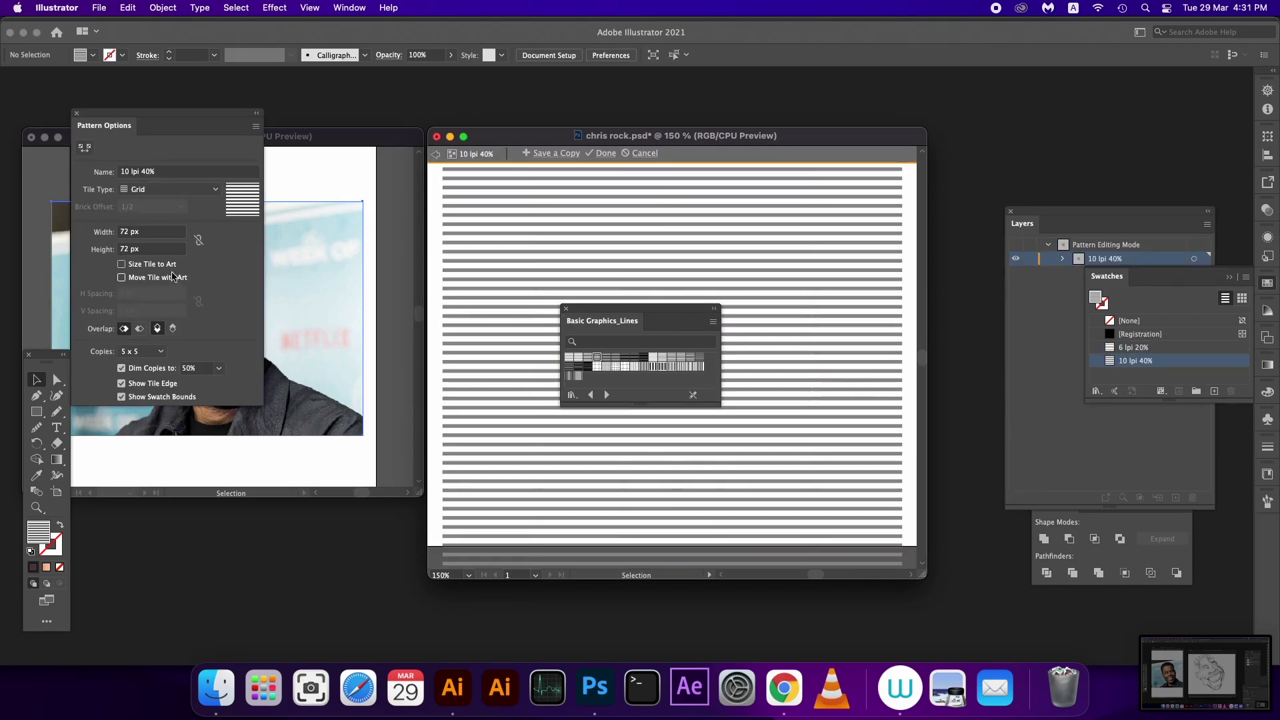
click(190, 190)
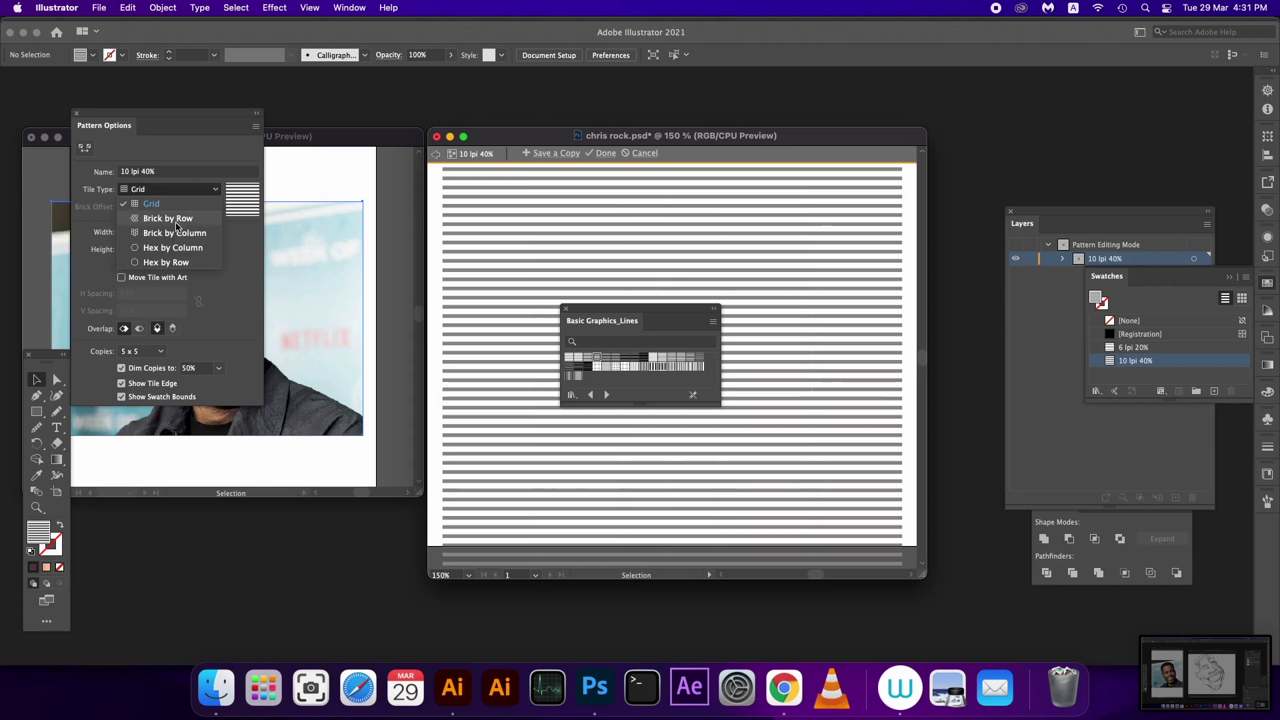
click(177, 224)
key(super+z)
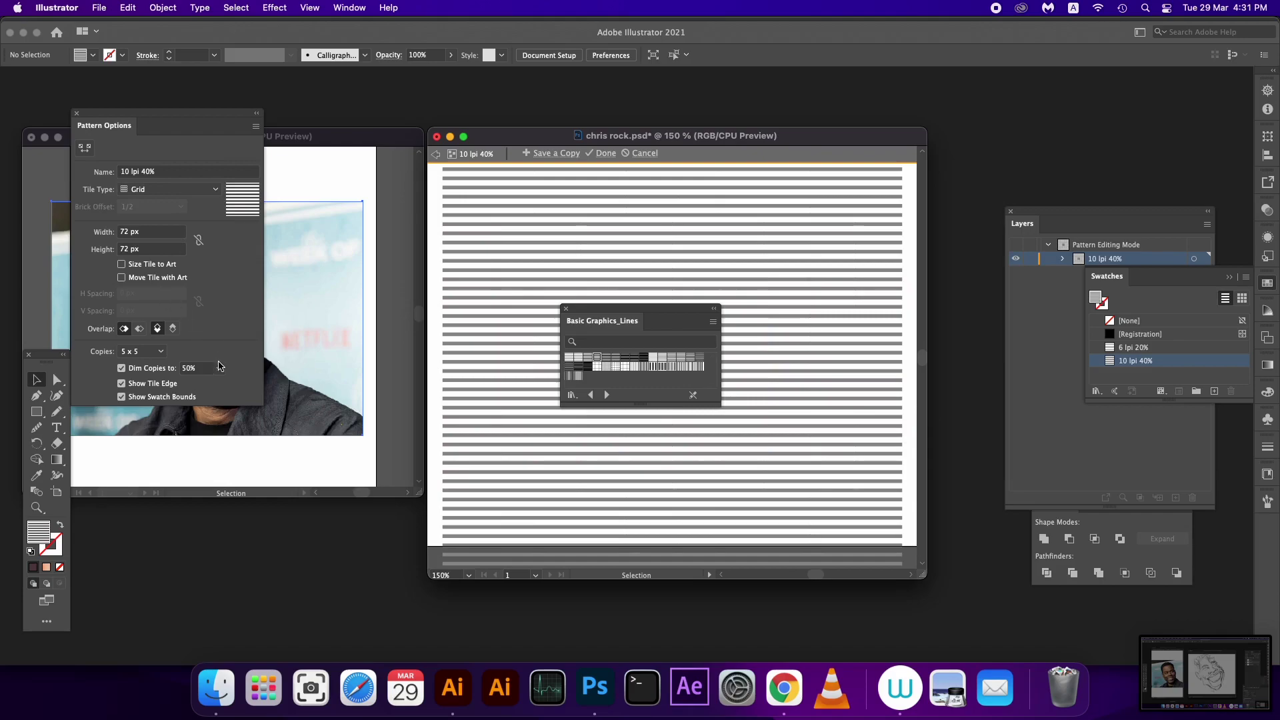
key(super+q)
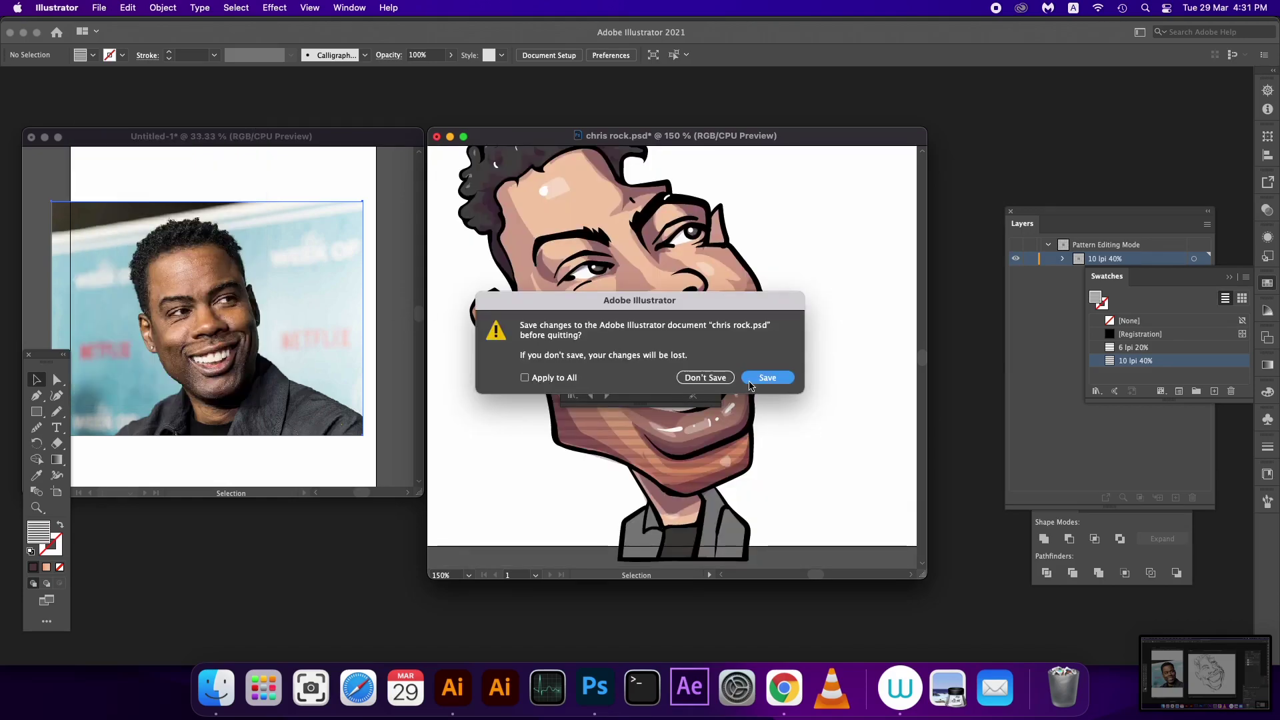